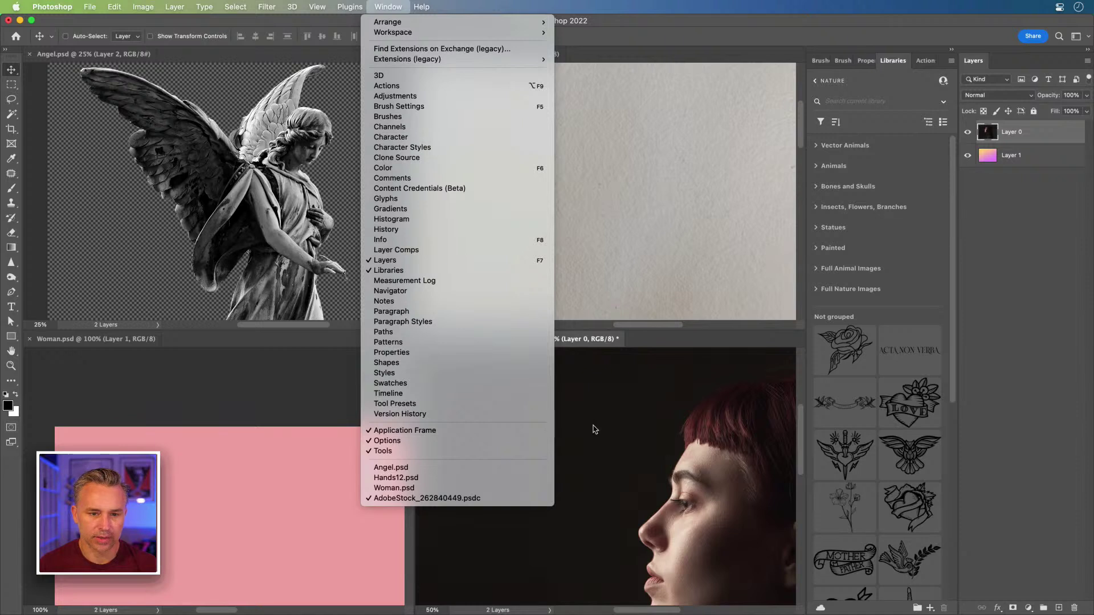
# - Undo the accidental move of the portrait into the hands pane, then collapse the side panels
pyautogui.click(566, 420)
pyautogui.moveTo(437, 336); pyautogui.dragTo(428, 74)
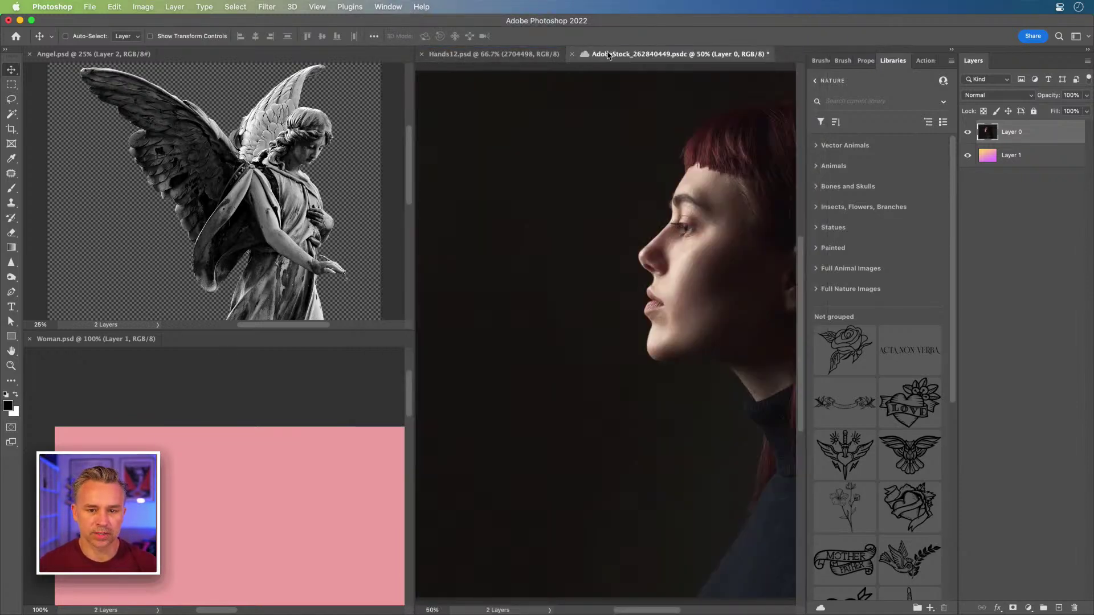
pyautogui.press('super')
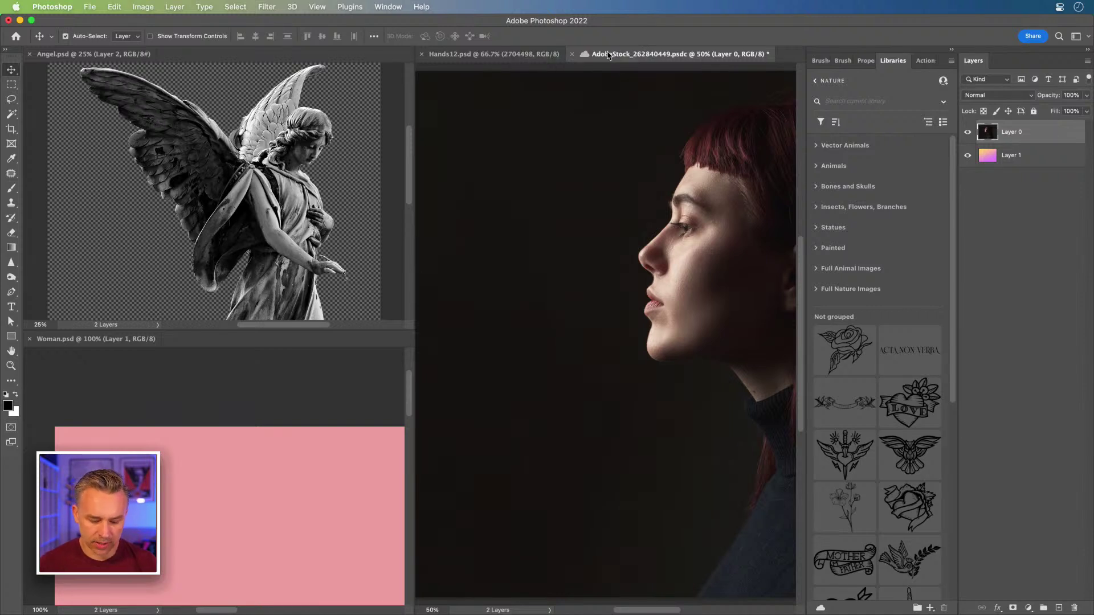
pyautogui.press('super+z')
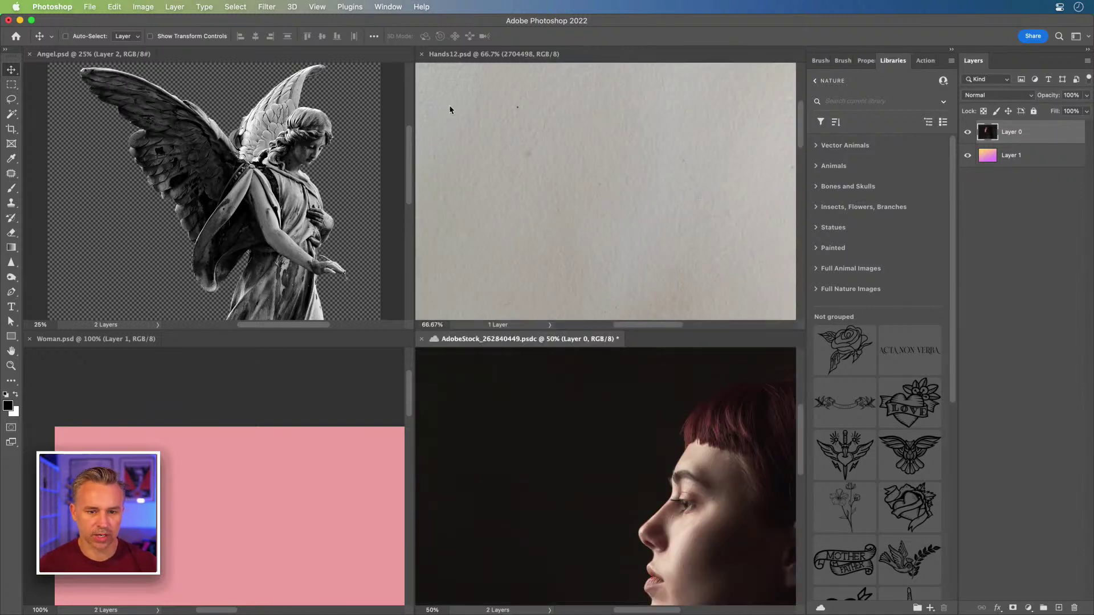
pyautogui.click(382, 6)
pyautogui.click(382, 5)
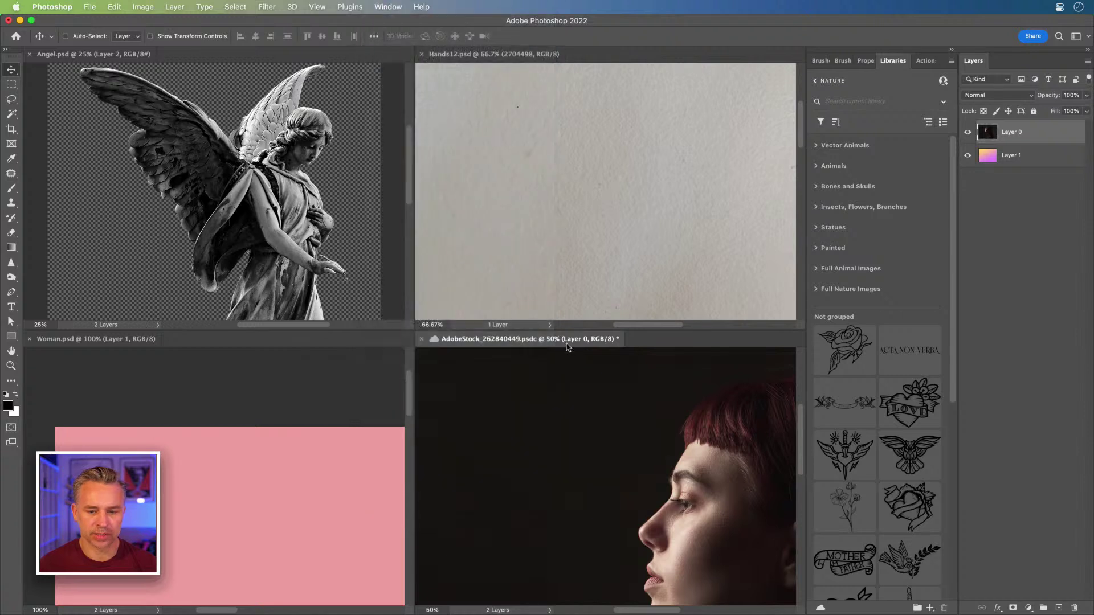
pyautogui.click(951, 49)
# - Activate the hands, portrait, Woman and angel panes in turn, fitting the Woman image on screen
pyautogui.click(585, 233)
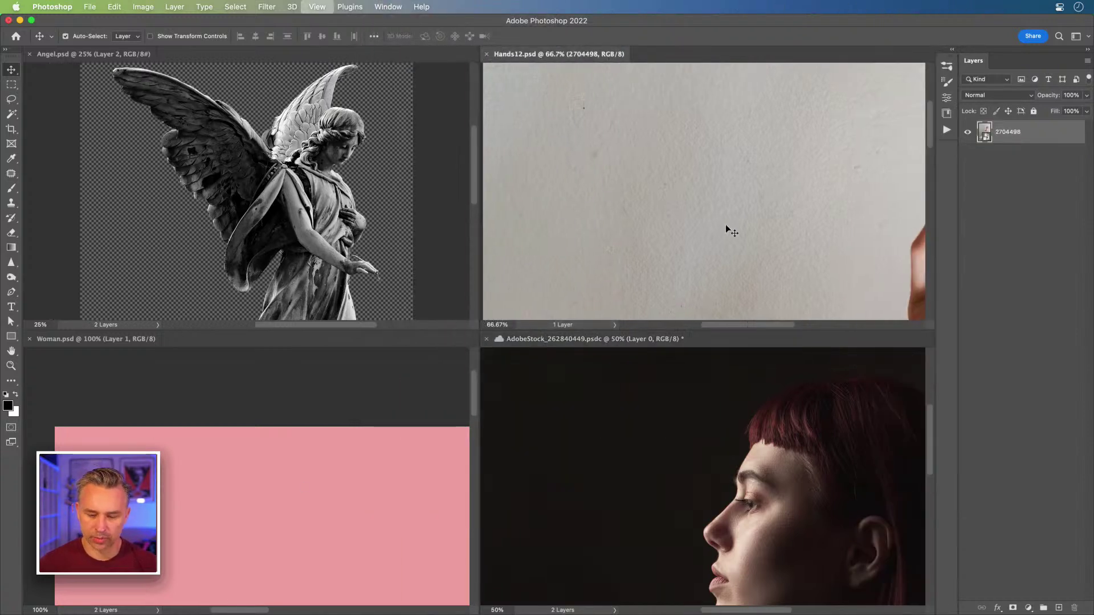
pyautogui.scroll(-3, 726, 224)
pyautogui.moveTo(726, 224); pyautogui.dragTo(640, 159)
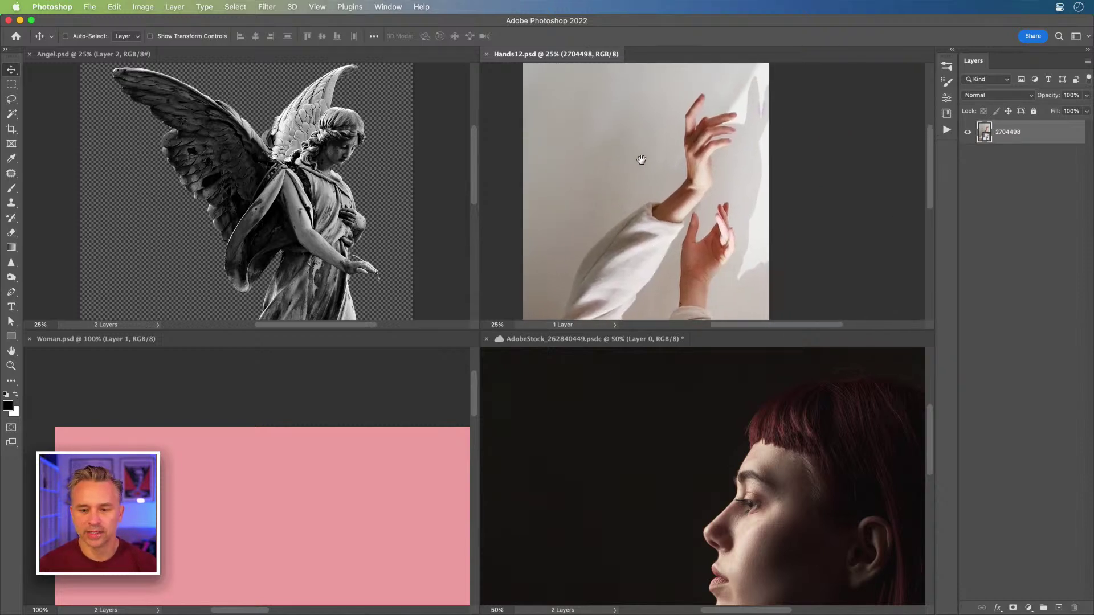
pyautogui.click(654, 403)
pyautogui.scroll(-2, 664, 456)
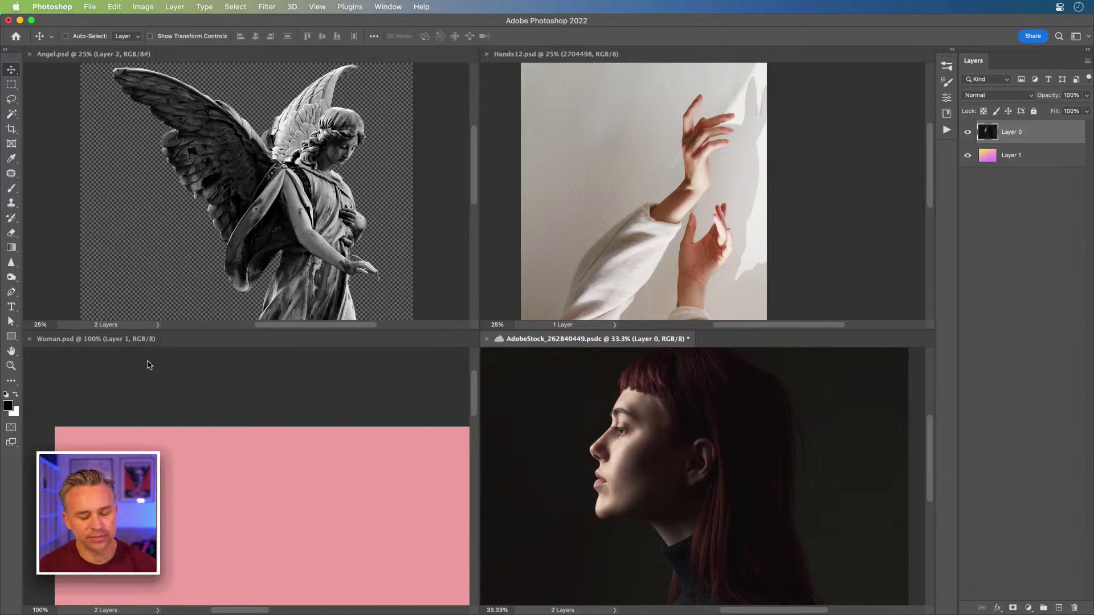
pyautogui.click(215, 380)
pyautogui.scroll(-3, 400, 547)
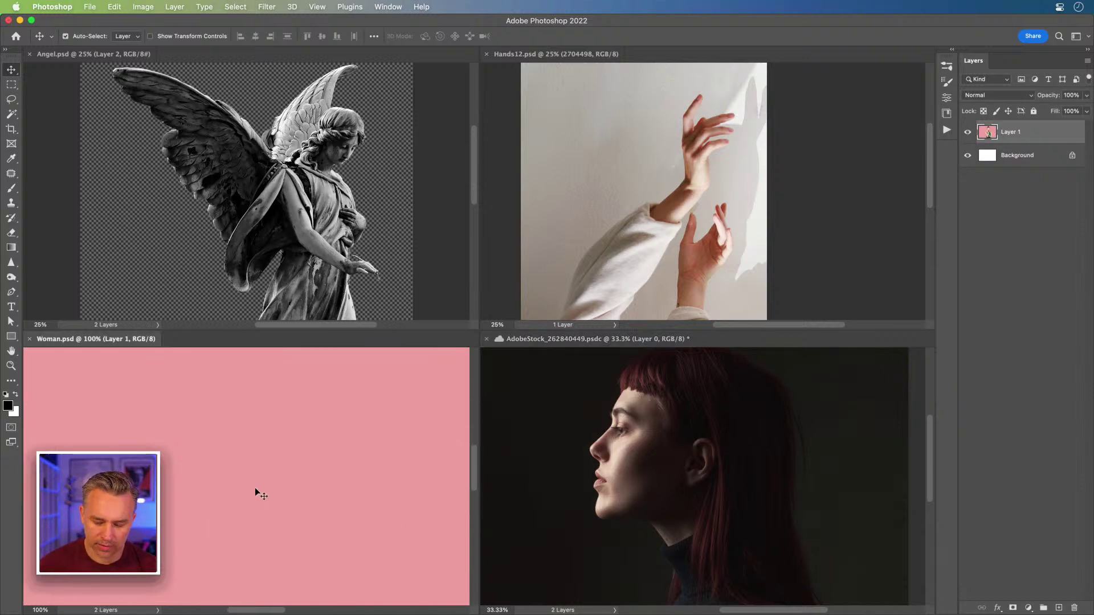
pyautogui.press('super+0')
pyautogui.click(144, 199)
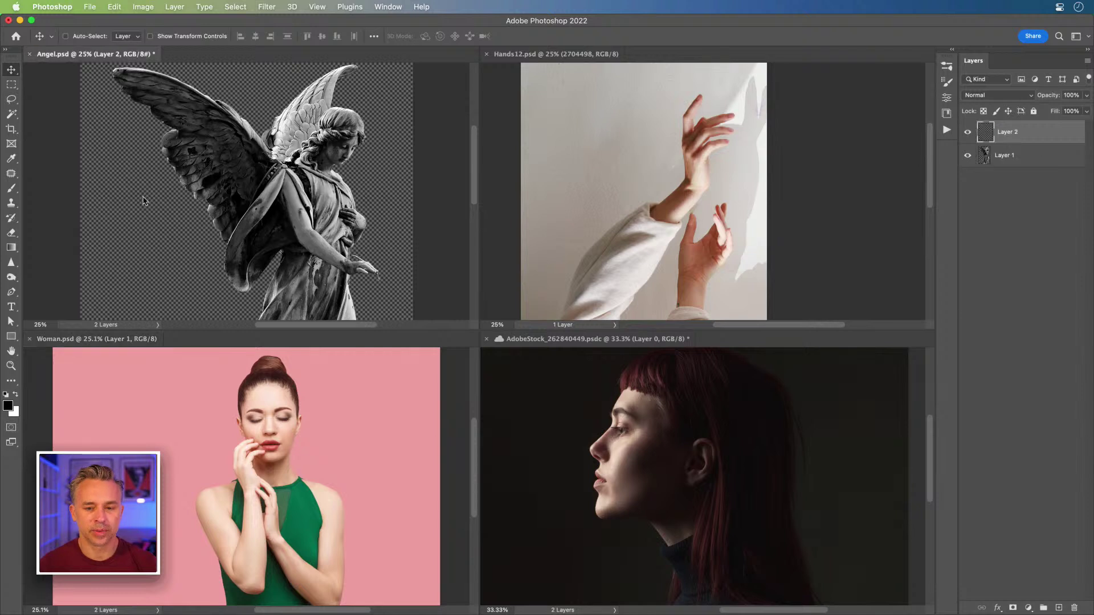
pyautogui.click(535, 448)
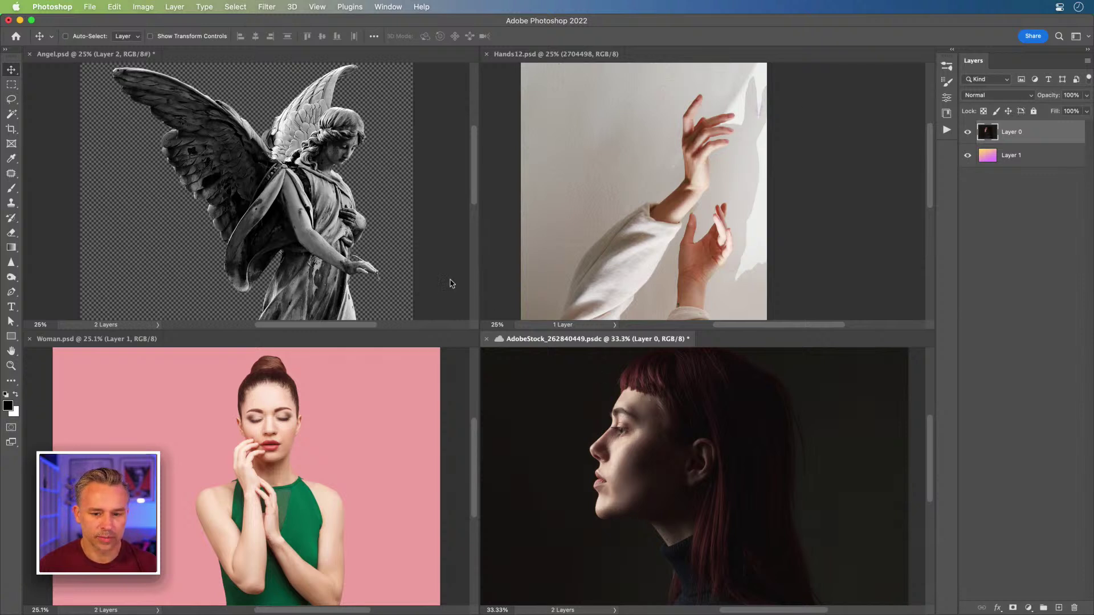
# - Drag the portrait and hands images into the Angel tab group and zoom in on the hands
pyautogui.moveTo(555, 346); pyautogui.dragTo(250, 54)
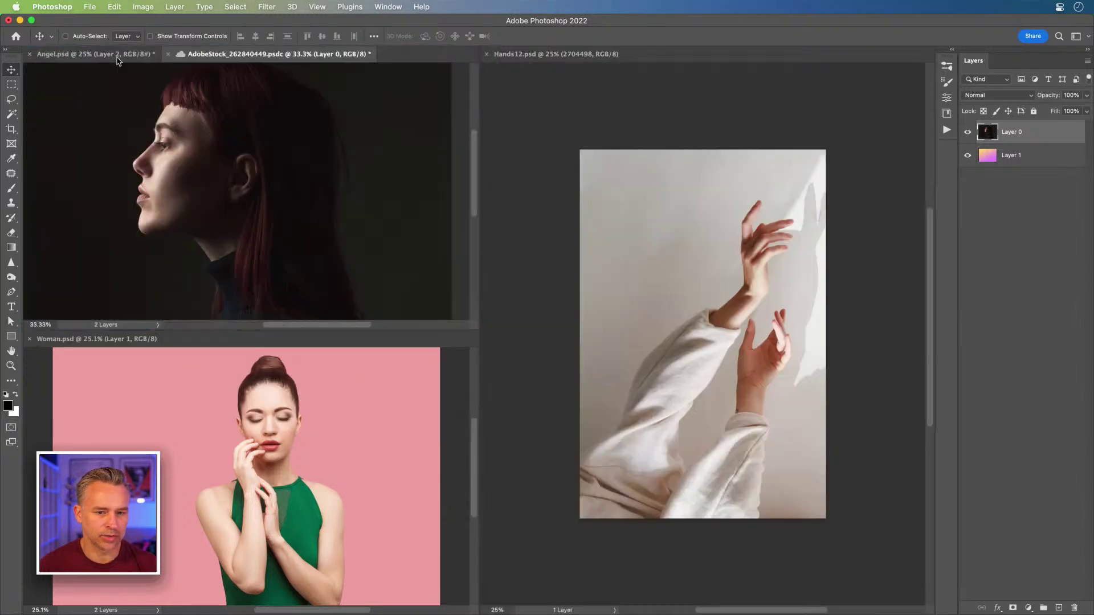
pyautogui.moveTo(504, 54); pyautogui.dragTo(414, 57)
pyautogui.click(414, 55)
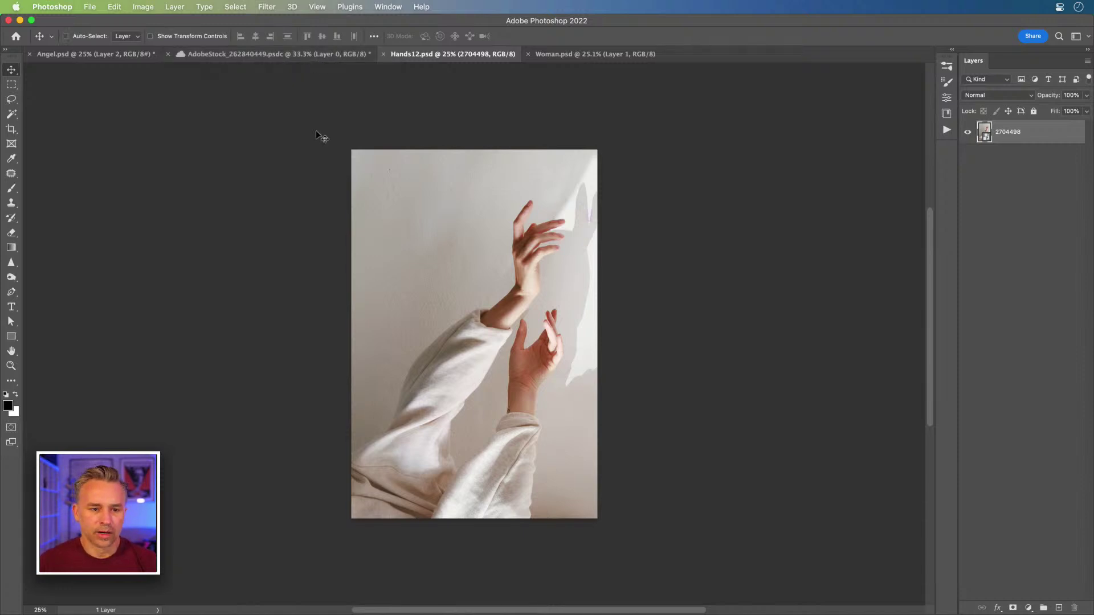
pyautogui.press('super+plus')
pyautogui.press('super+plus')
pyautogui.press('super+plus')
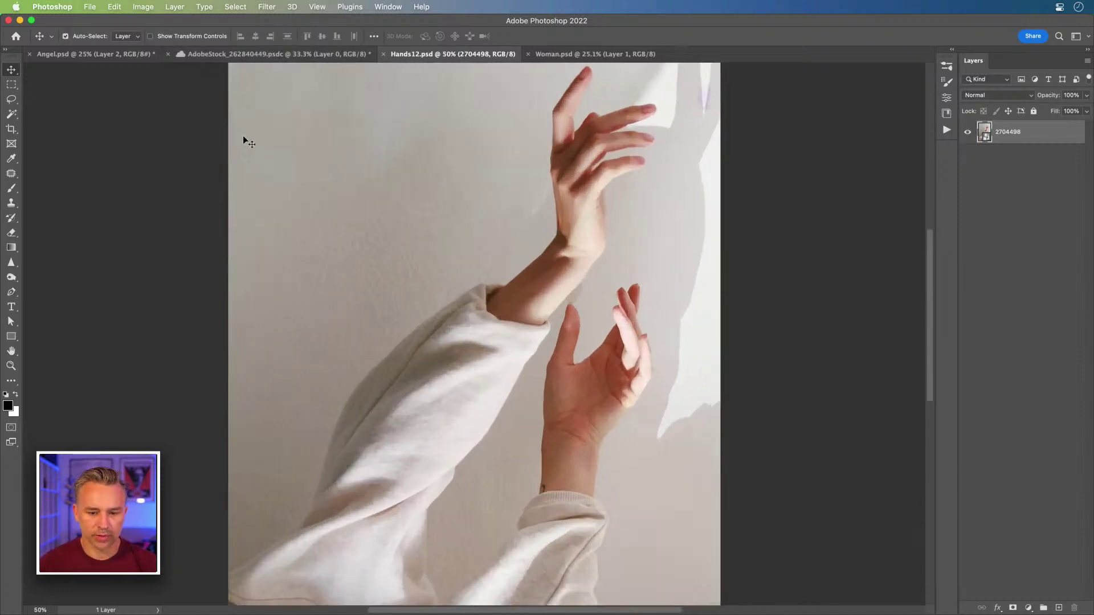
pyautogui.scroll(5, 393, 151)
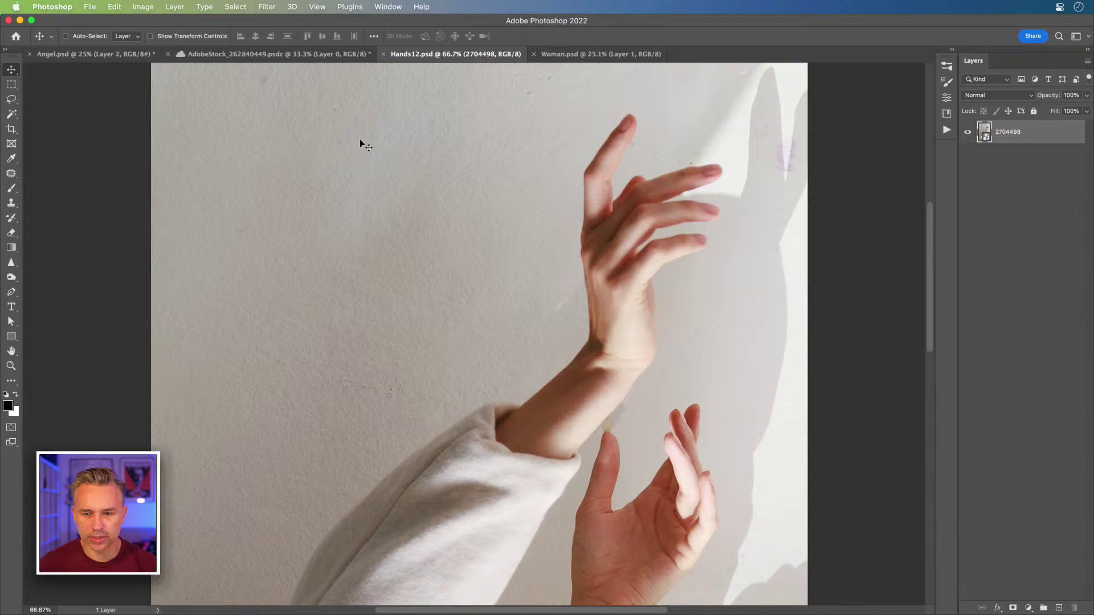
# - Zoom and pan the portrait tab to check it, then bring Angel.psd to the front
pyautogui.click(257, 60)
pyautogui.press('super+plus')
pyautogui.press('super+plus')
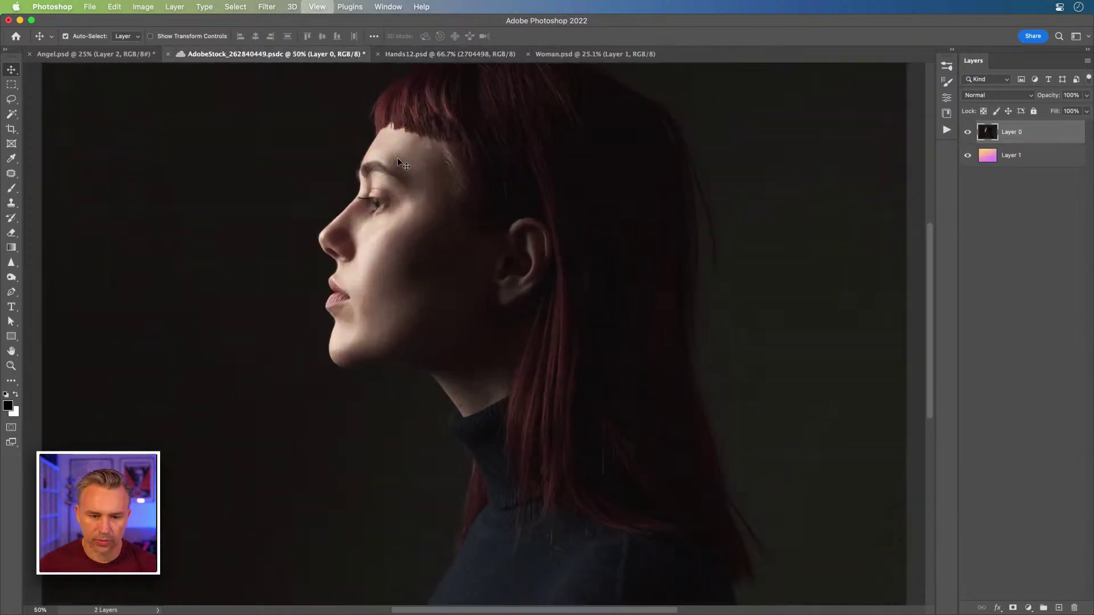
pyautogui.hscroll(2, 238, 194)
pyautogui.press('super+minus')
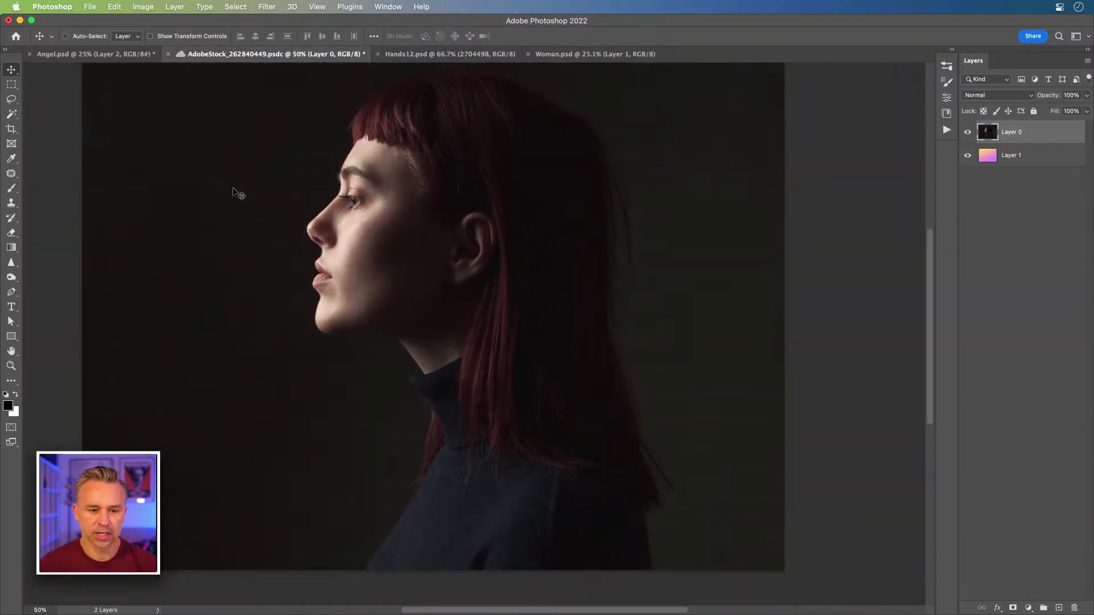
pyautogui.moveTo(262, 222); pyautogui.dragTo(298, 262)
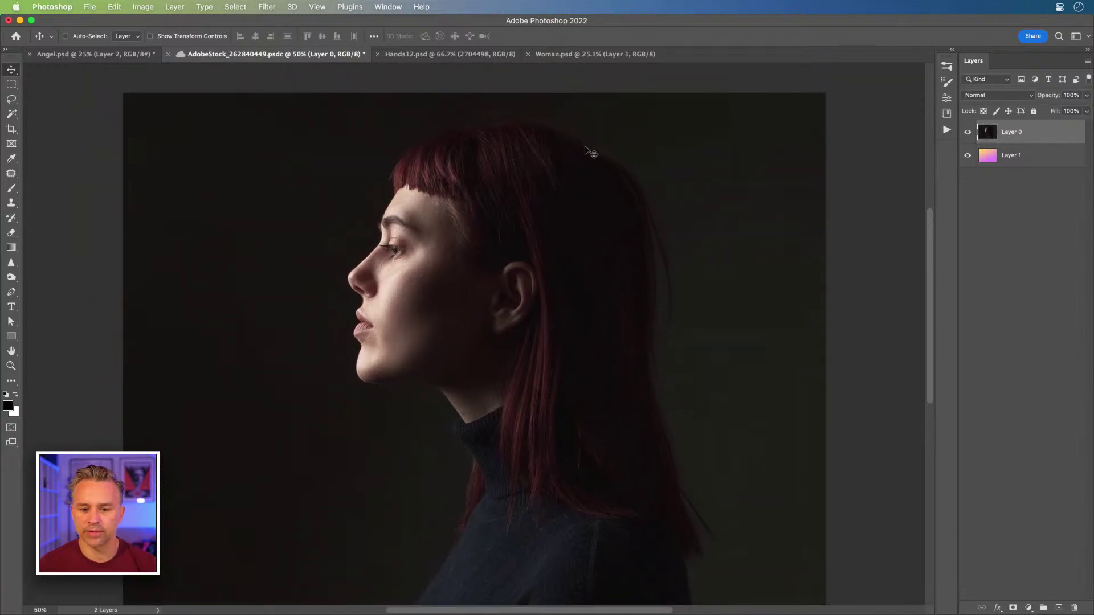
pyautogui.click(69, 54)
# - Move the empty Layer 2 beneath the angel statue layer
pyautogui.press('super+plus')
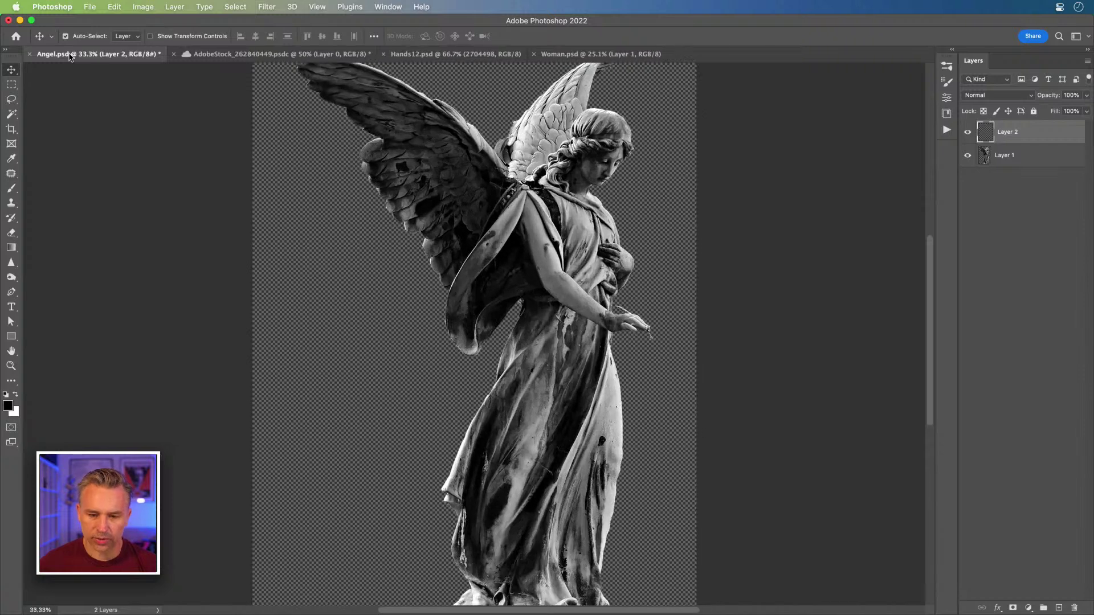
pyautogui.click(1034, 163)
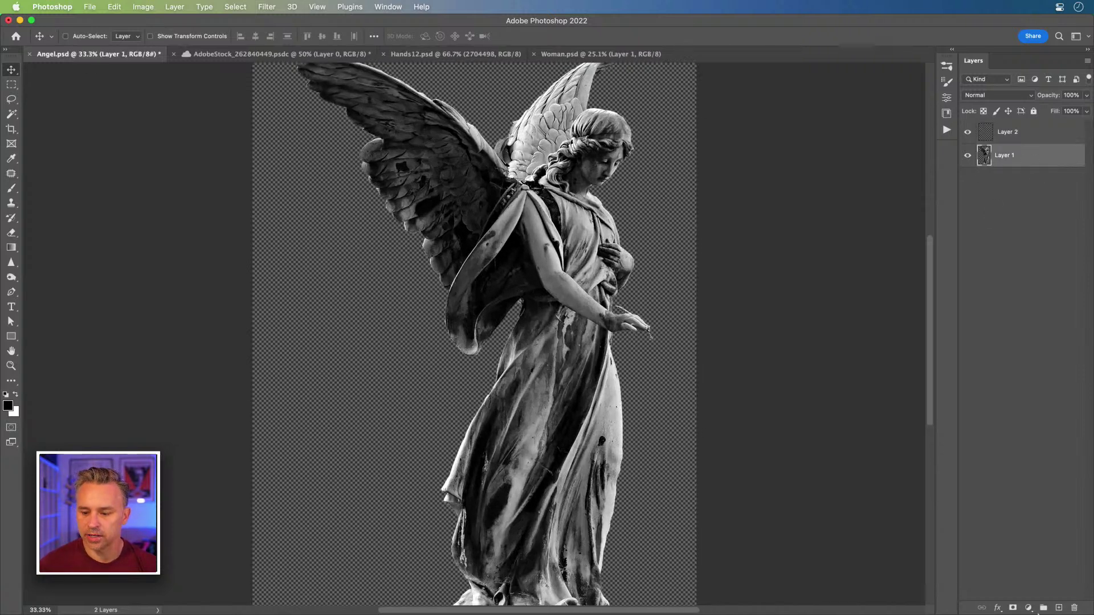
pyautogui.doubleClick(1025, 134)
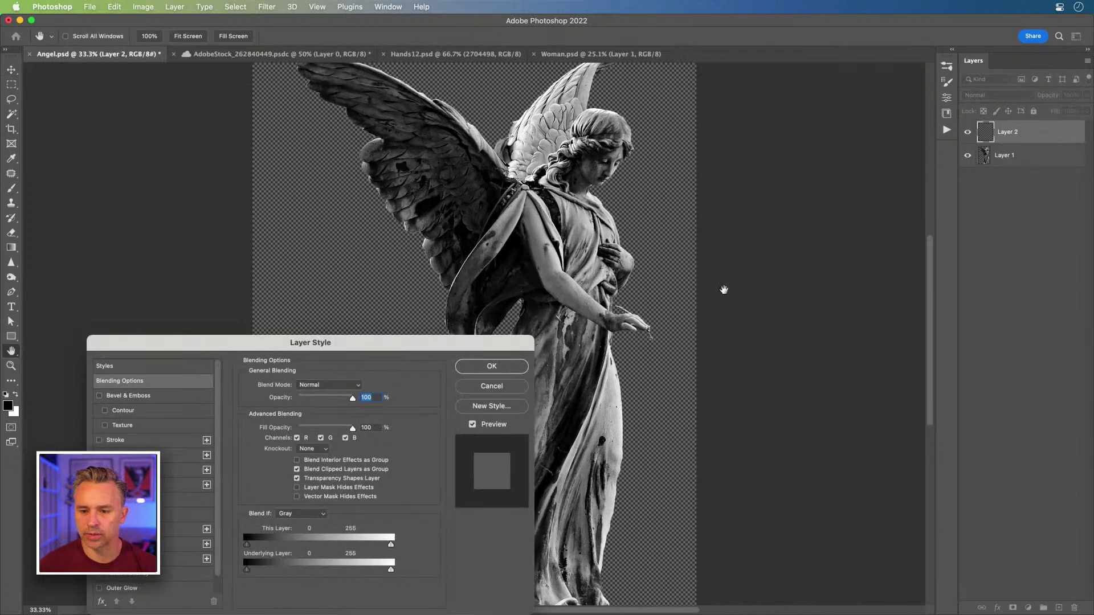
pyautogui.click(481, 386)
pyautogui.moveTo(1034, 131); pyautogui.dragTo(1031, 168)
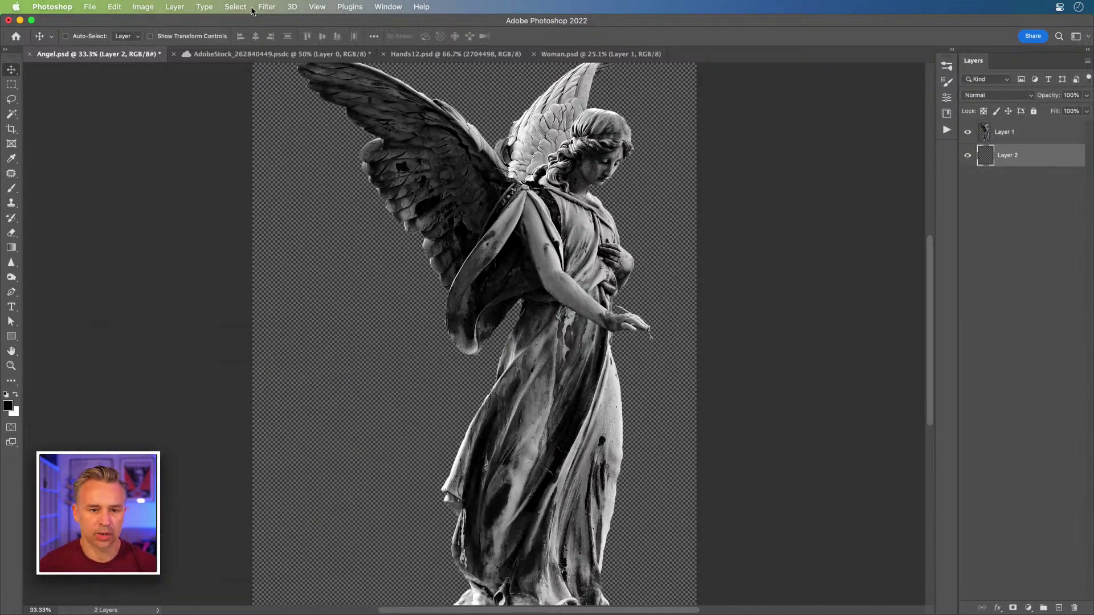
# - Fill Layer 2 with a lavender-to-purple preset from the Gradients panel and dock the panel
pyautogui.click(388, 7)
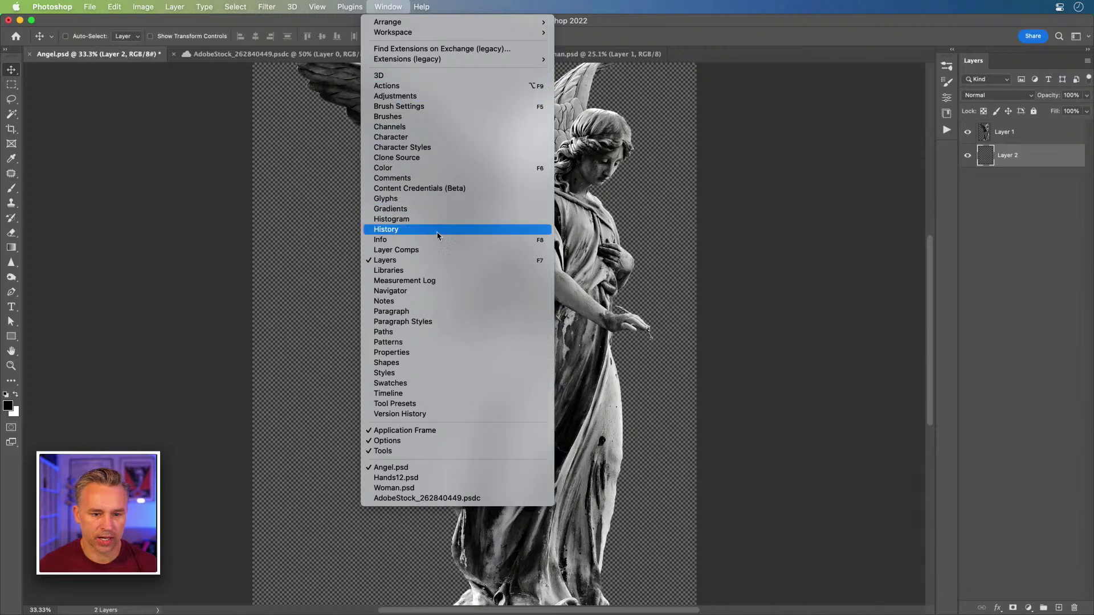
pyautogui.click(444, 210)
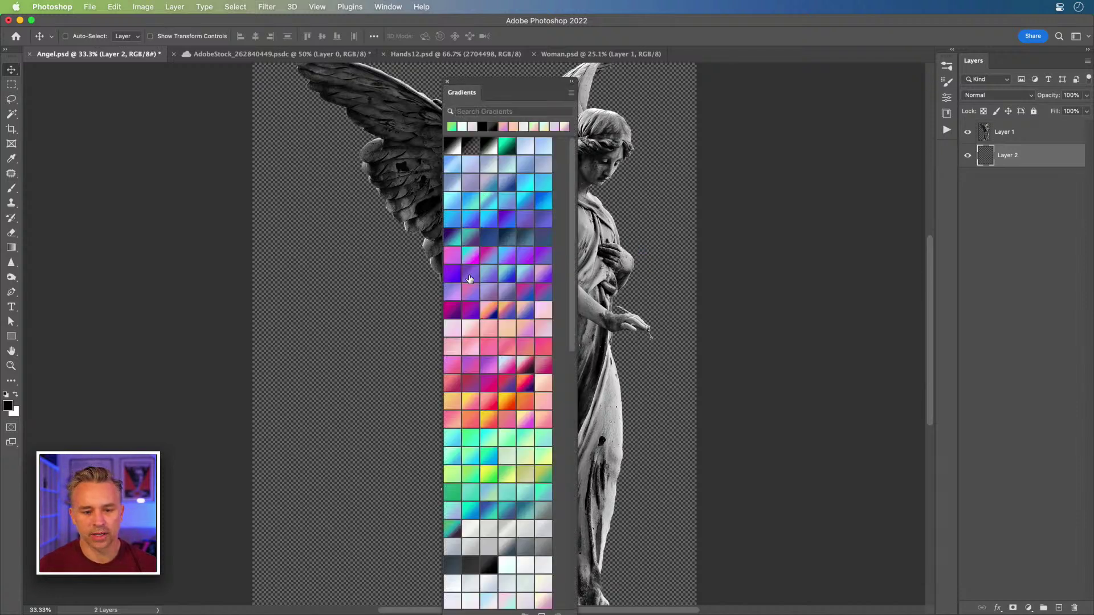
pyautogui.click(487, 292)
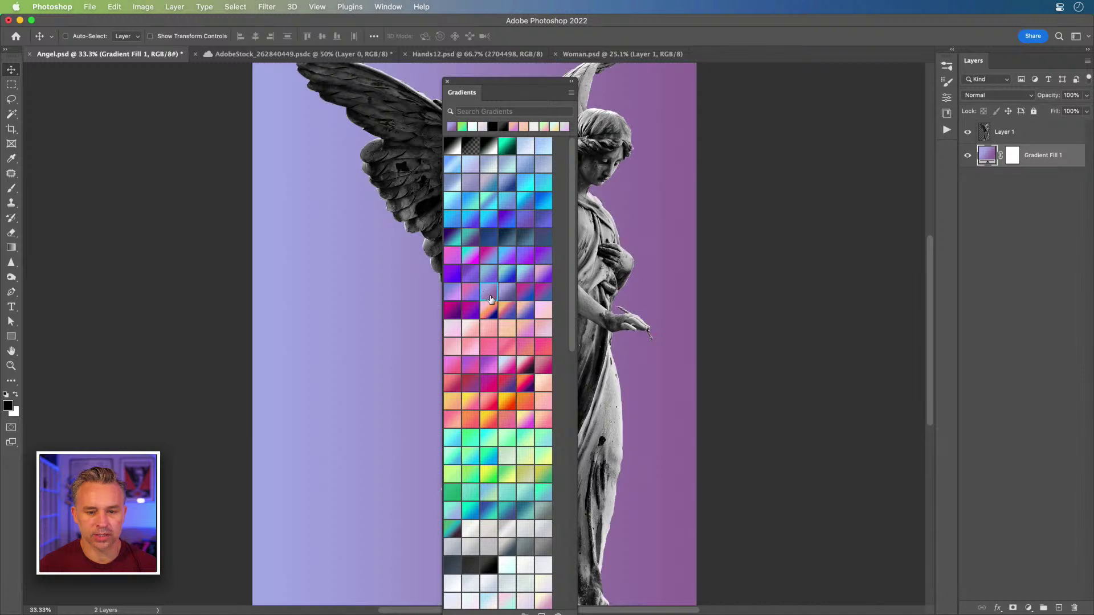
pyautogui.moveTo(509, 102); pyautogui.dragTo(947, 70)
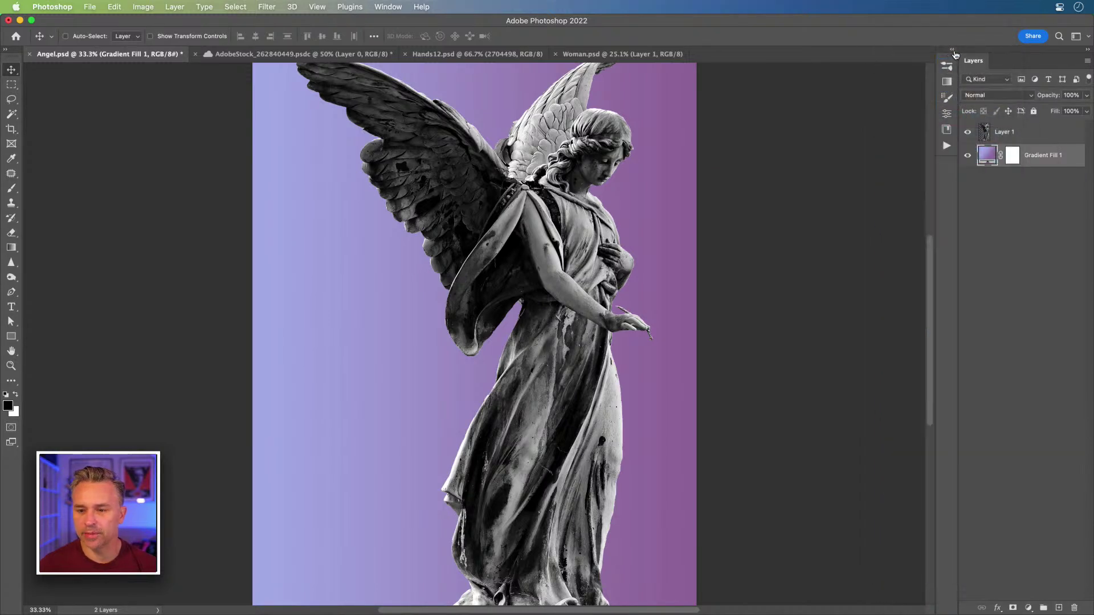
# - Swap the background gradient for a soft grey-to-white preset and reselect the angel's Layer 1
pyautogui.click(952, 50)
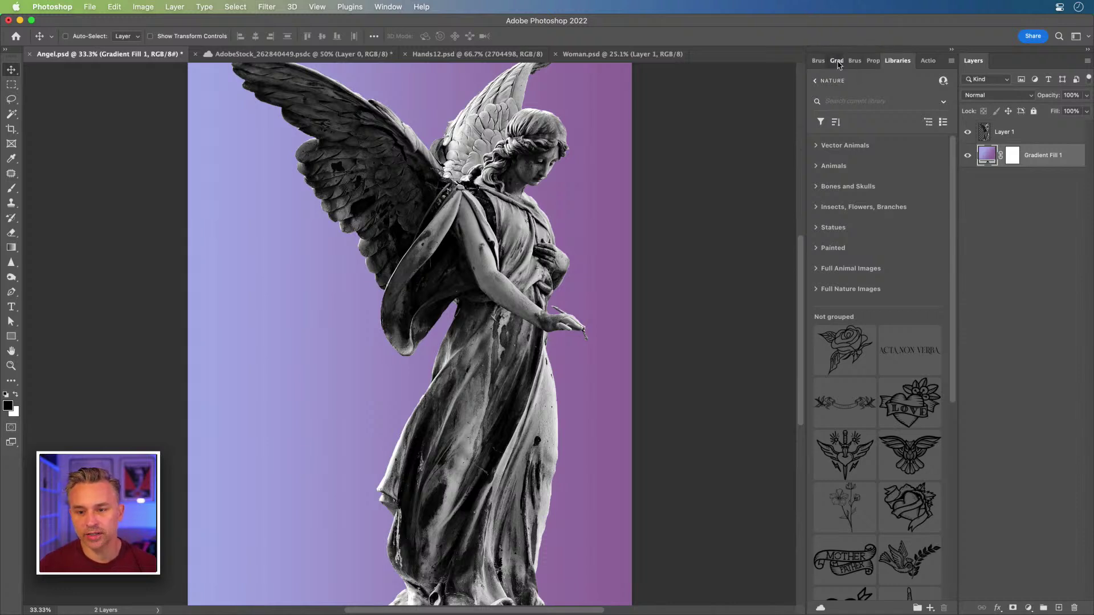
pyautogui.click(836, 61)
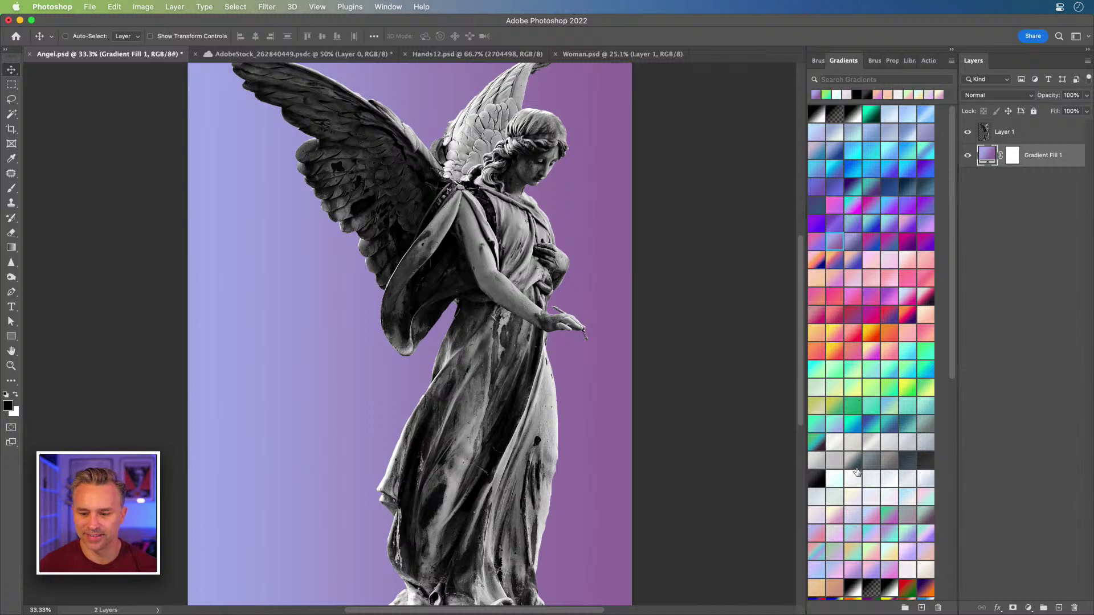
pyautogui.click(858, 461)
pyautogui.click(884, 439)
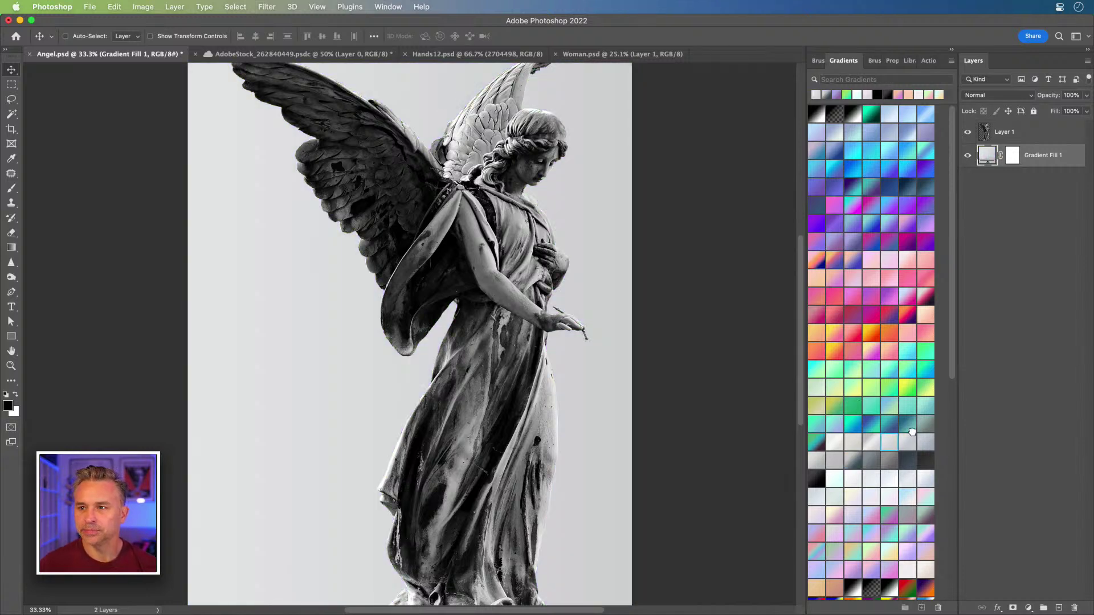
pyautogui.click(910, 429)
pyautogui.click(888, 468)
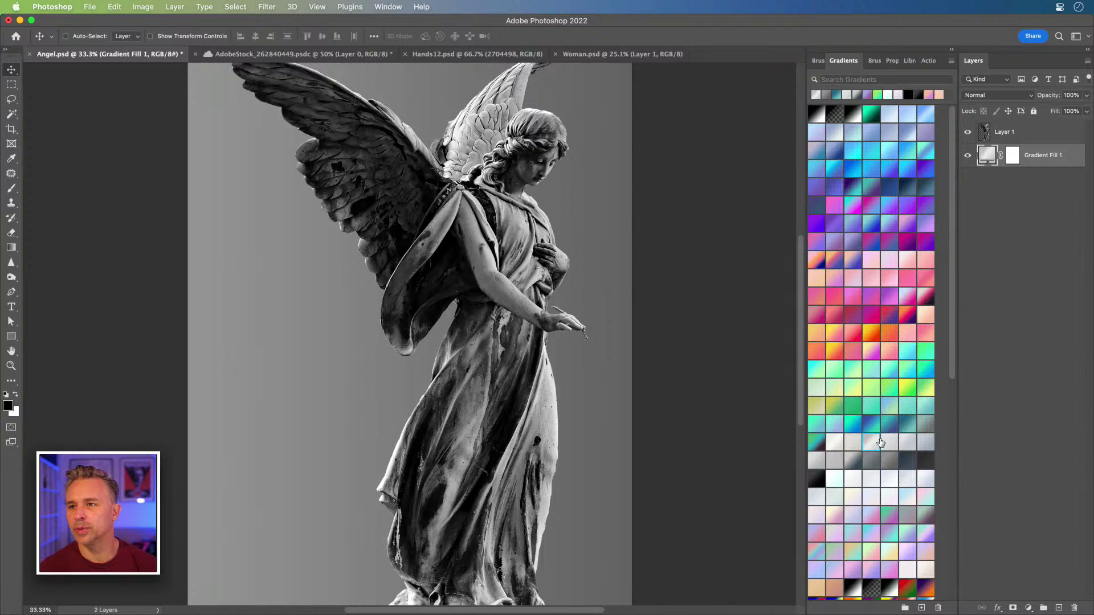
pyautogui.click(880, 443)
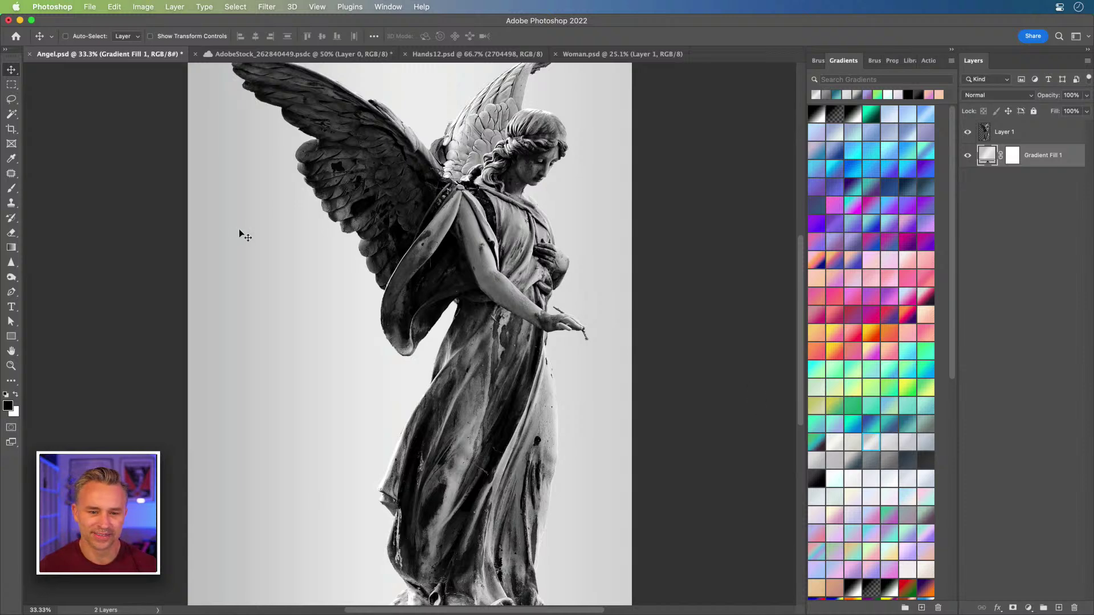
pyautogui.moveTo(239, 234); pyautogui.dragTo(315, 211)
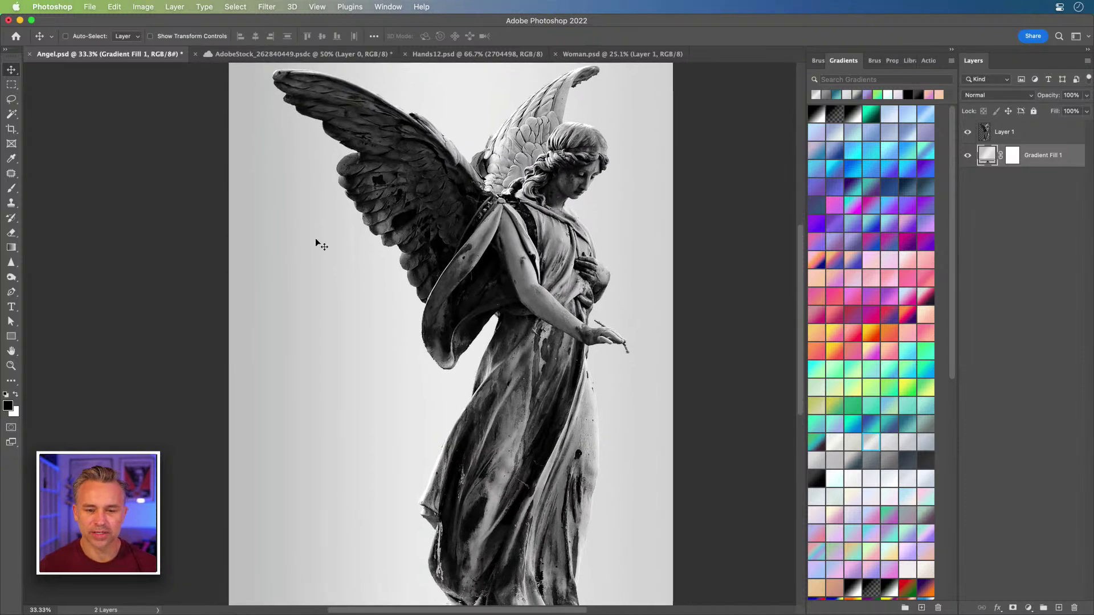
pyautogui.click(1025, 130)
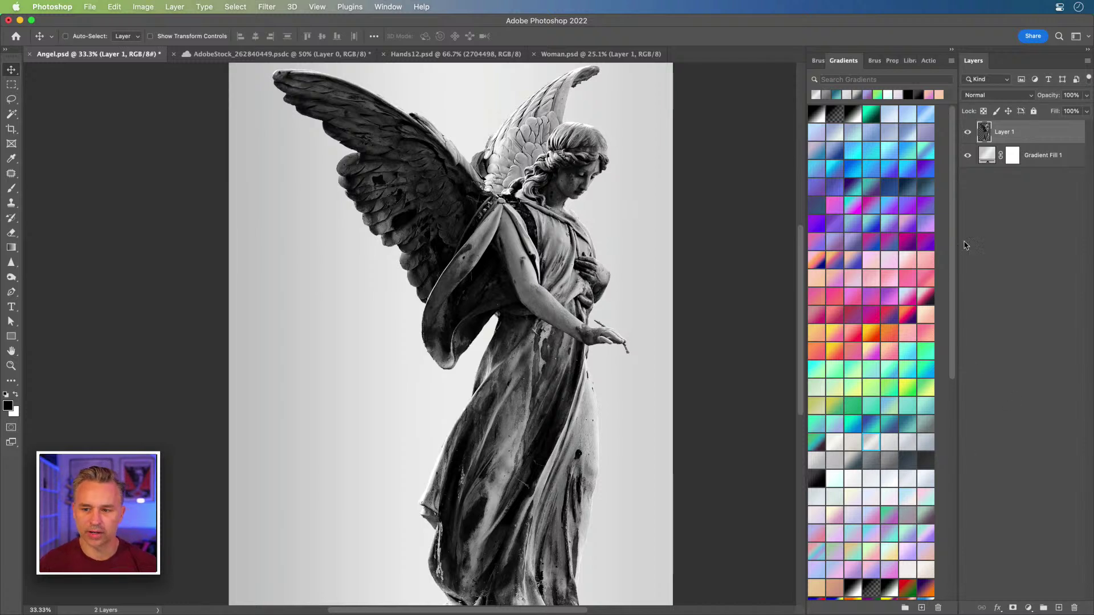
# - Convert the angel to a smart object, scale it to about 70% and shift it up-left
pyautogui.press('super+shift+o')
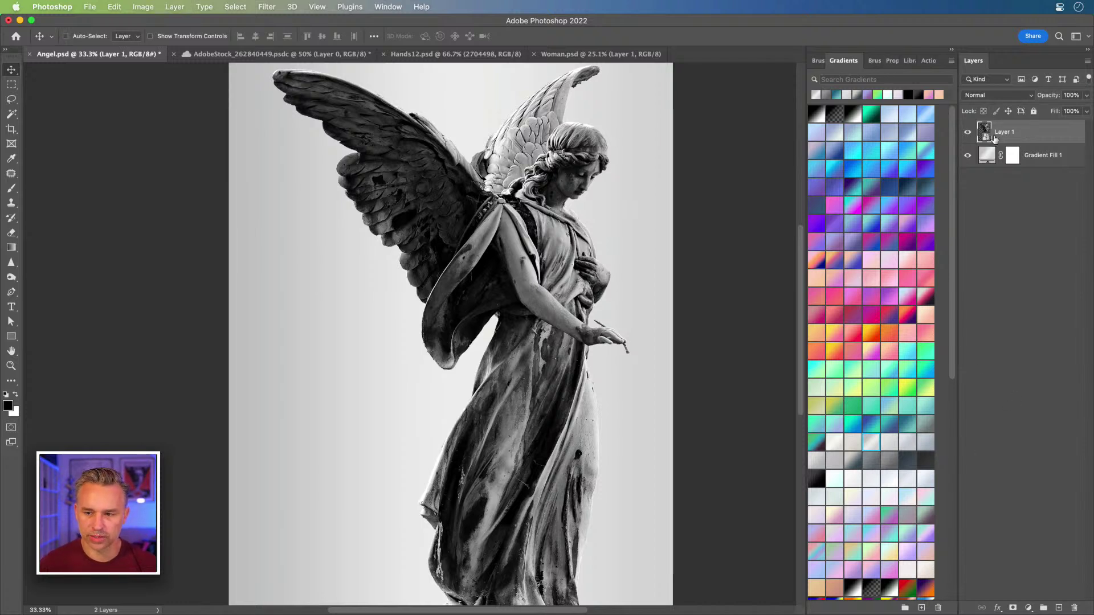
pyautogui.press('super+t')
pyautogui.moveTo(271, 63); pyautogui.dragTo(377, 232)
pyautogui.moveTo(429, 323); pyautogui.dragTo(377, 240)
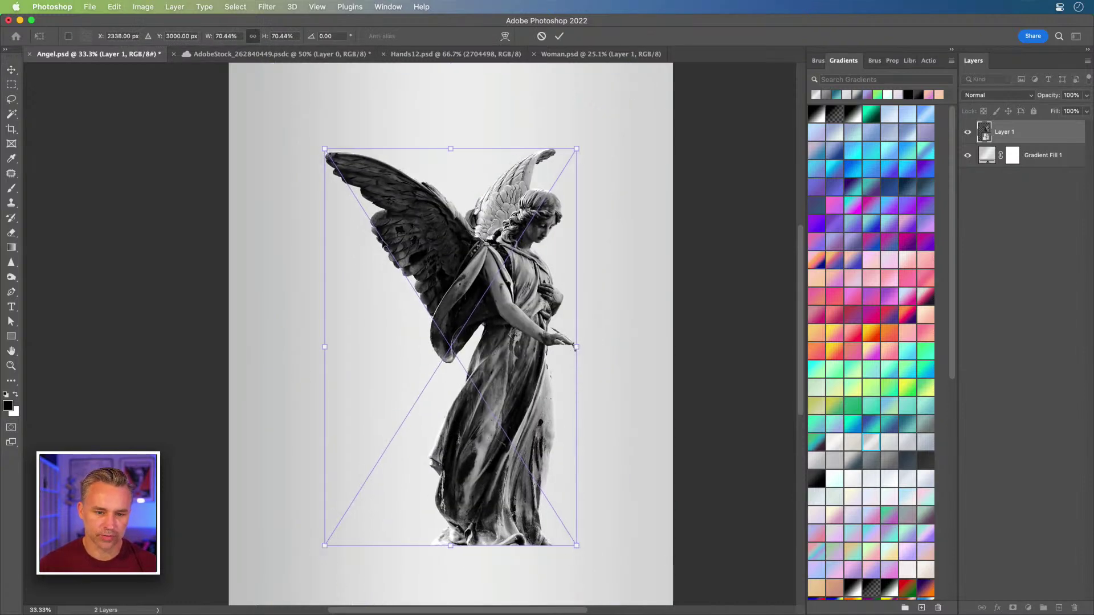
pyautogui.press('Return')
# - Collapse the Gradients panel and frame the angel at 66.67% zoom
pyautogui.press('super+equal')
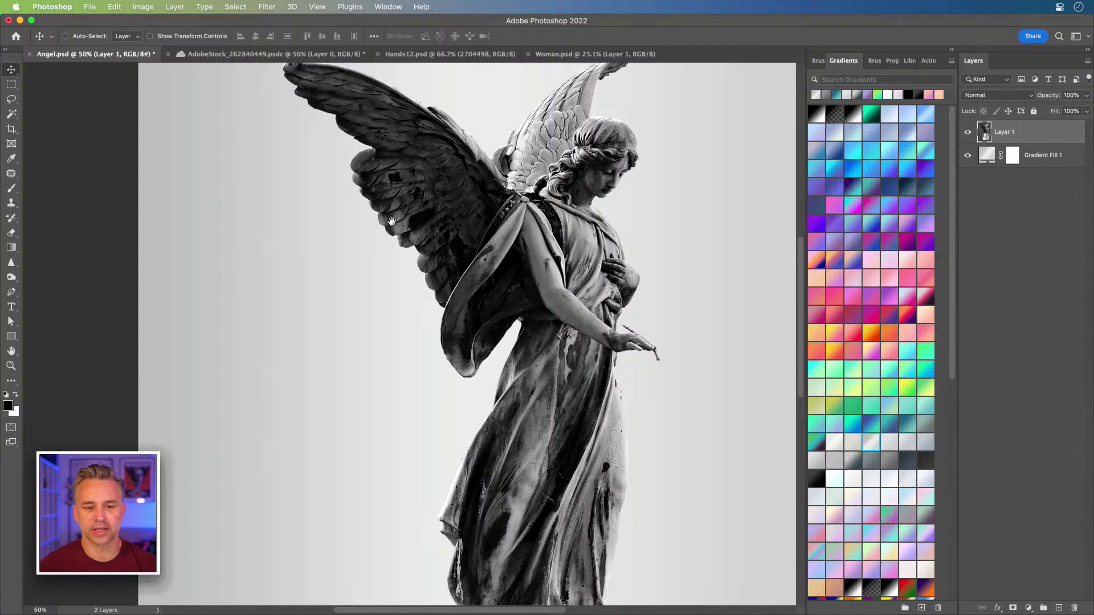
pyautogui.moveTo(386, 300); pyautogui.dragTo(400, 312)
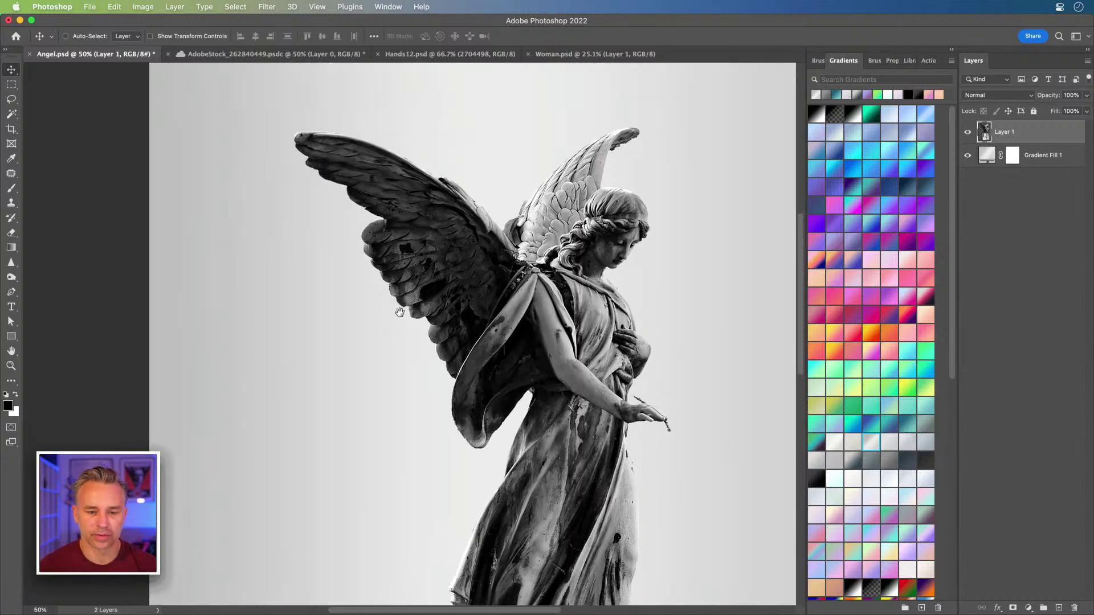
pyautogui.click(950, 51)
pyautogui.press('super+equal')
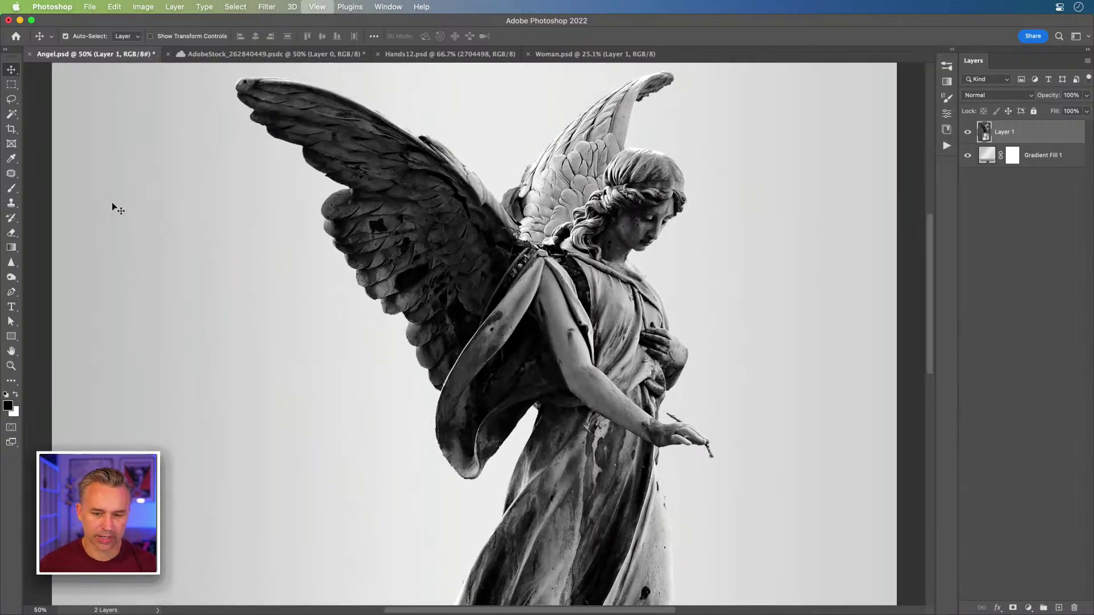
pyautogui.moveTo(150, 279); pyautogui.dragTo(149, 308)
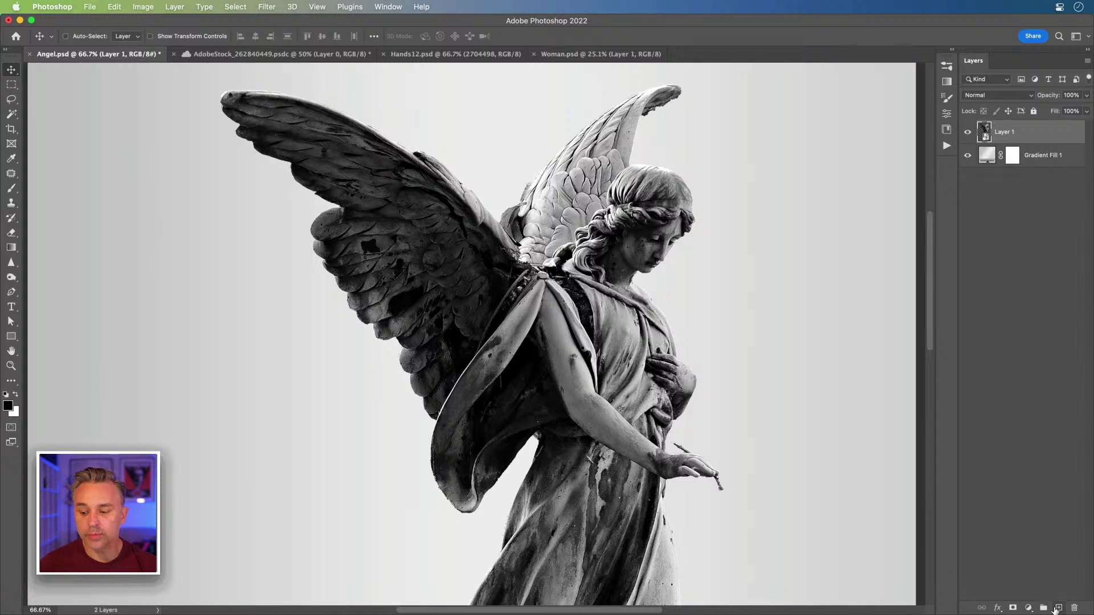
pyautogui.scroll(-2, 661, 540)
pyautogui.scroll(2, 406, 282)
pyautogui.hscroll(-2, 406, 281)
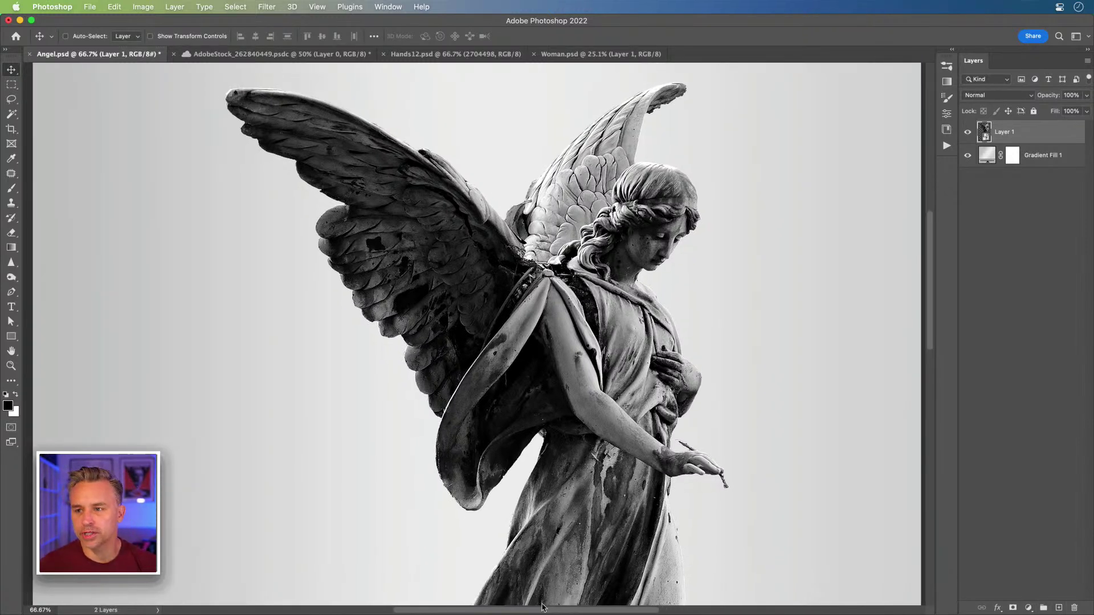
# - Launch the Free Stock Search 2 plugin and register it with an e-mail address
pyautogui.click(346, 7)
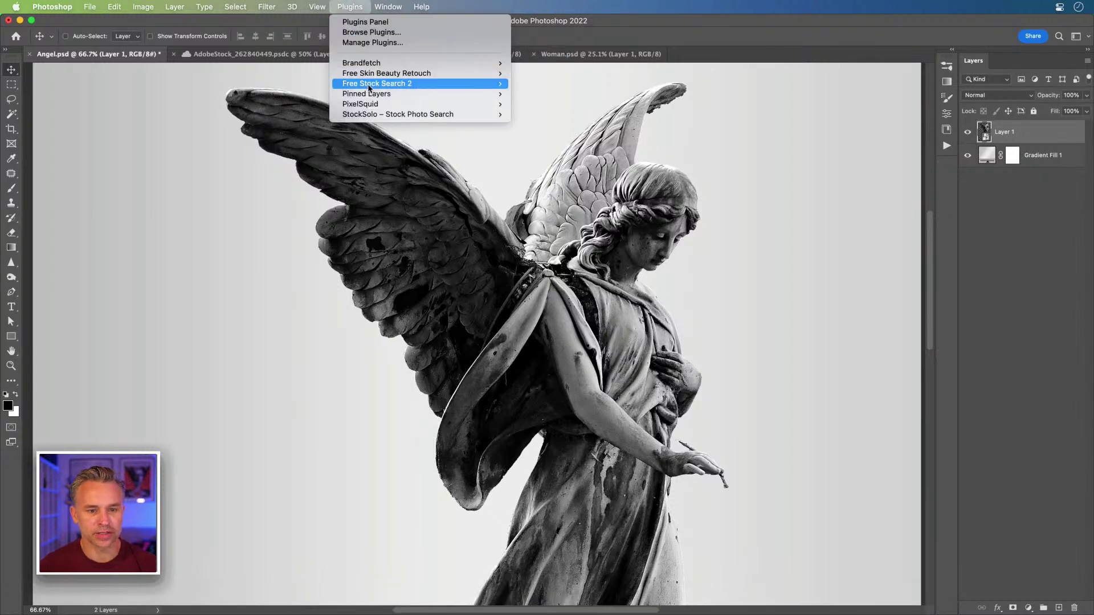
pyautogui.moveTo(369, 89)
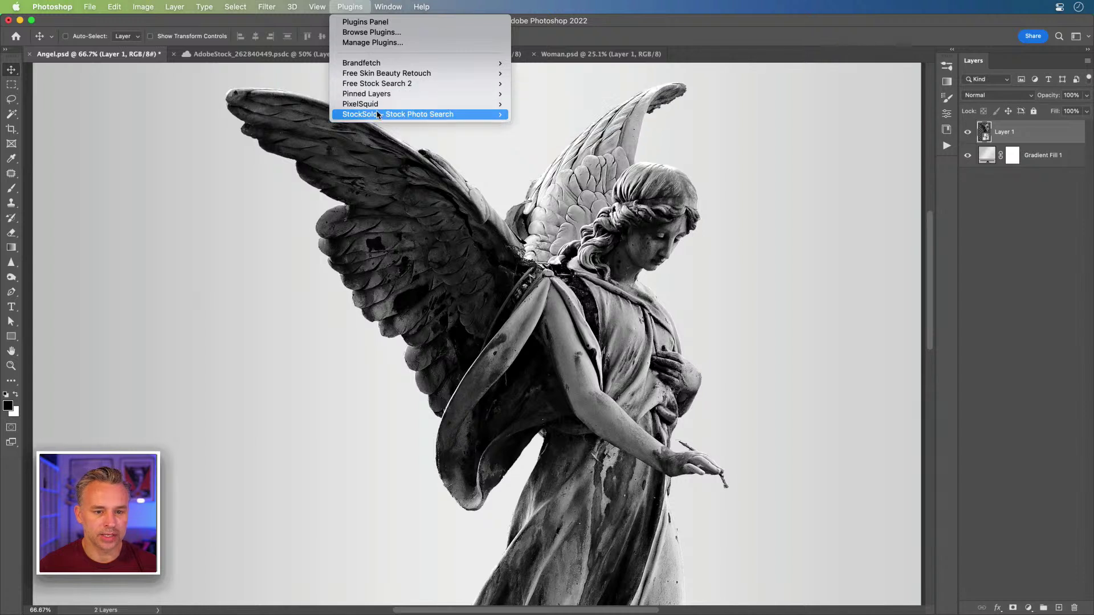
pyautogui.moveTo(378, 116)
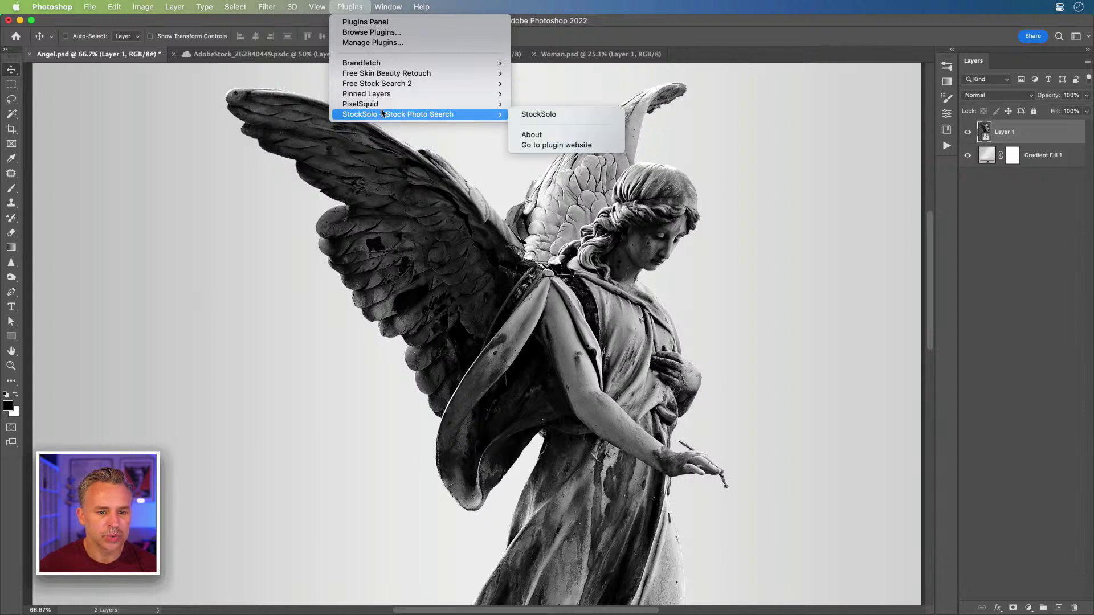
pyautogui.click(534, 85)
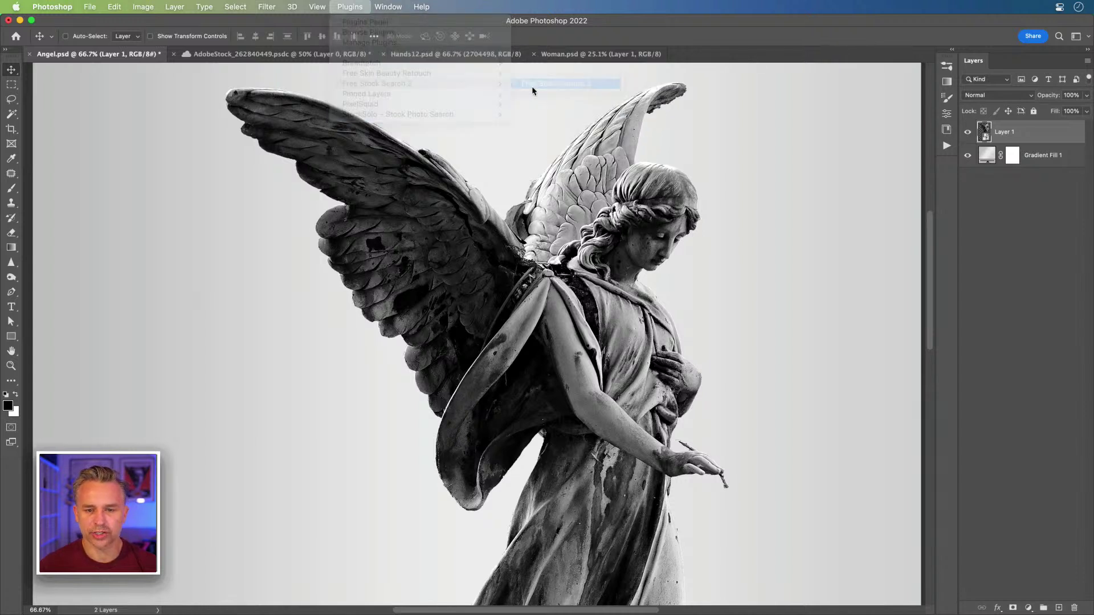
pyautogui.click(769, 150)
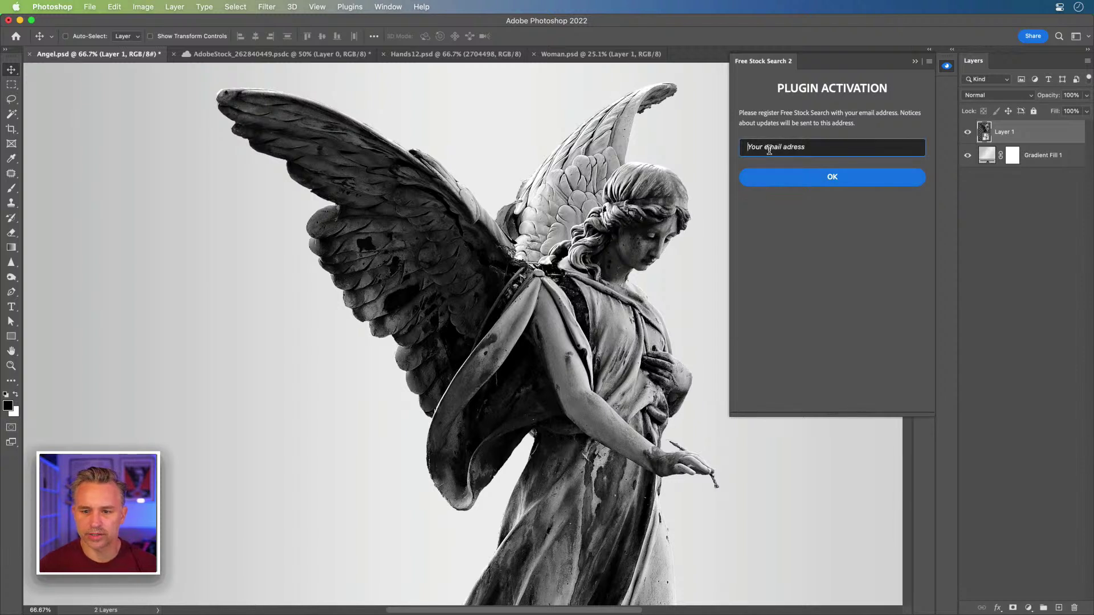
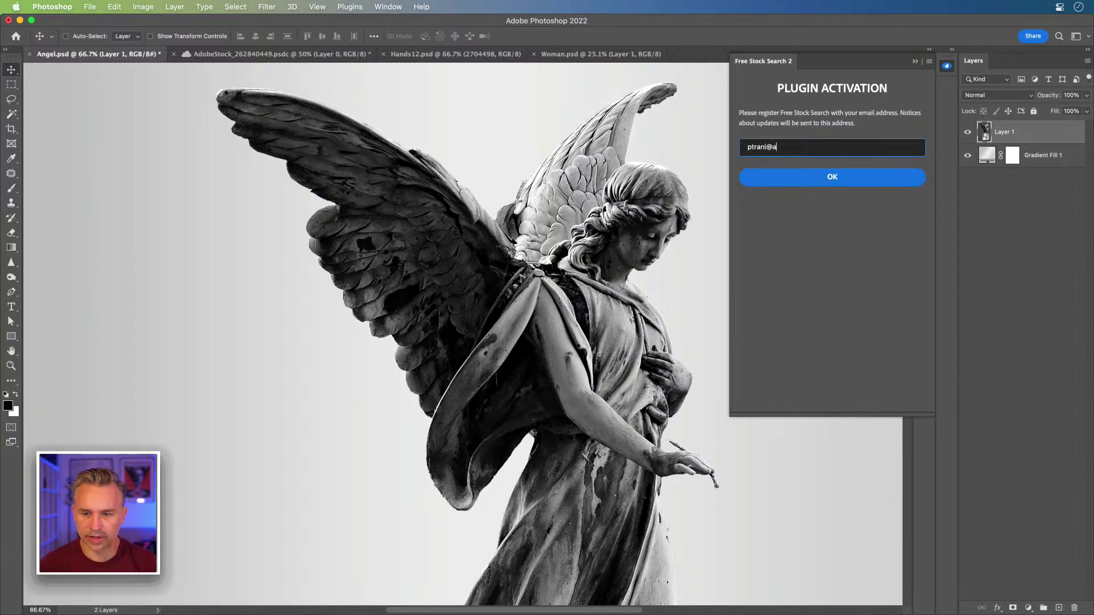
pyautogui.click(815, 176)
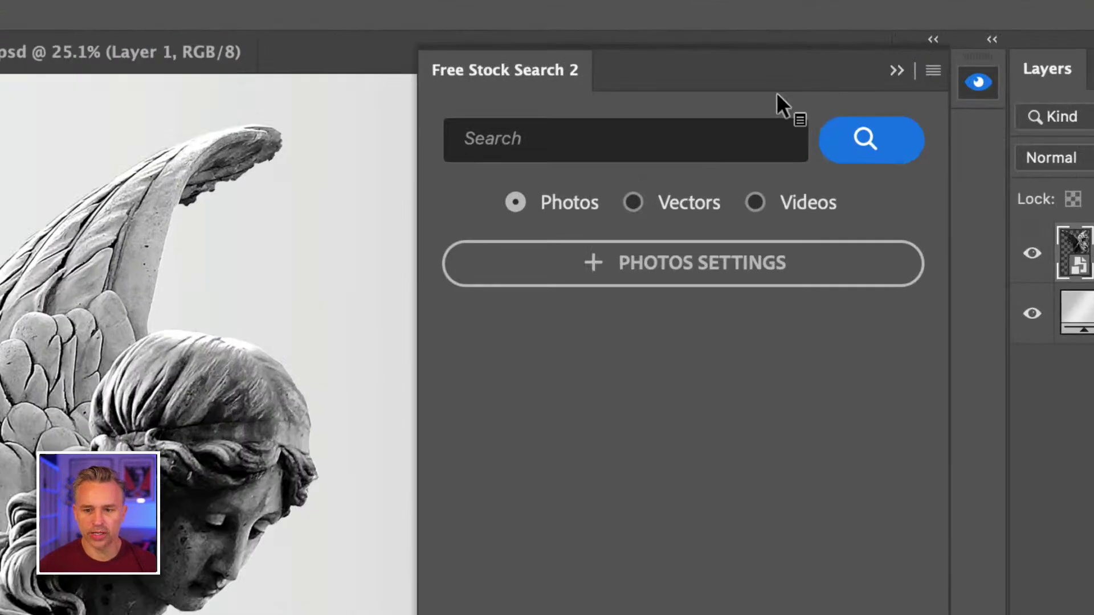
# - Search the plugin for 'rocks', load the next results, and continue in the web browser
pyautogui.click(713, 124)
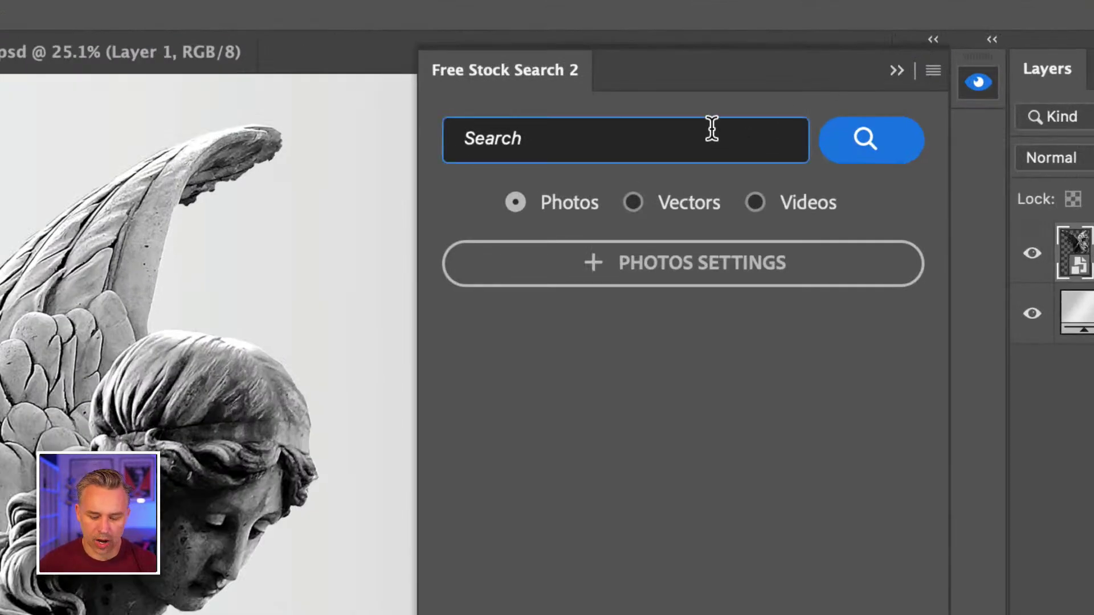
pyautogui.write('rocks')
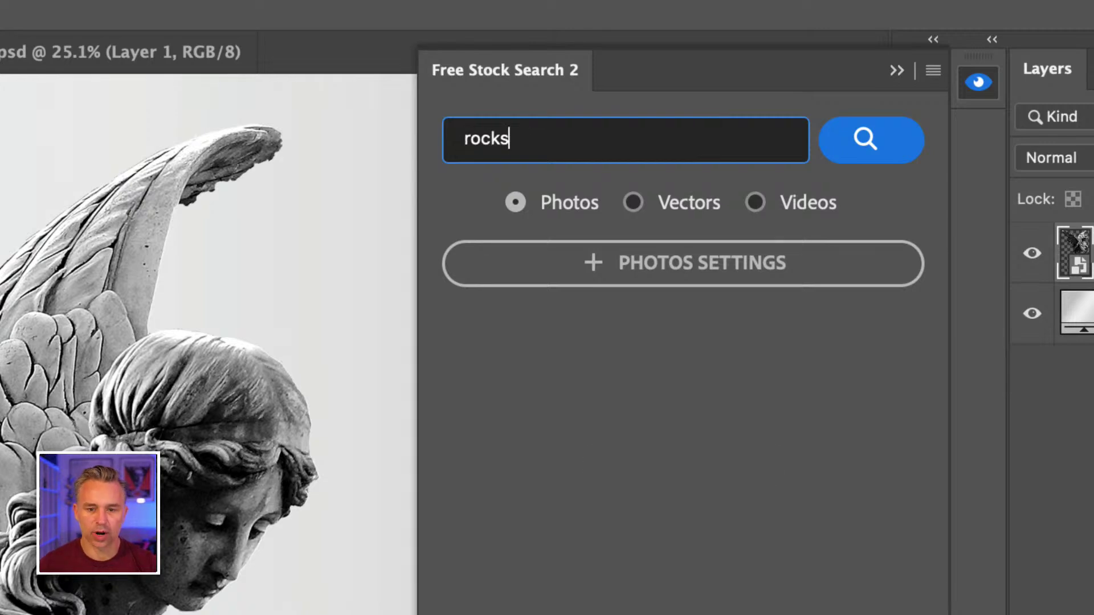
pyautogui.press('Return')
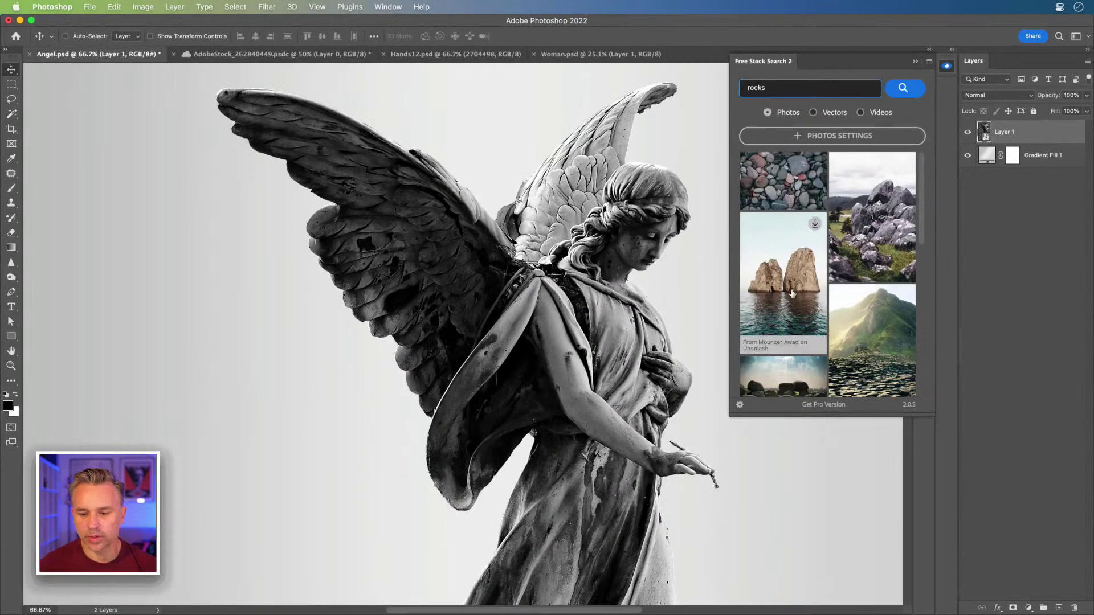
pyautogui.scroll(-5, 792, 293)
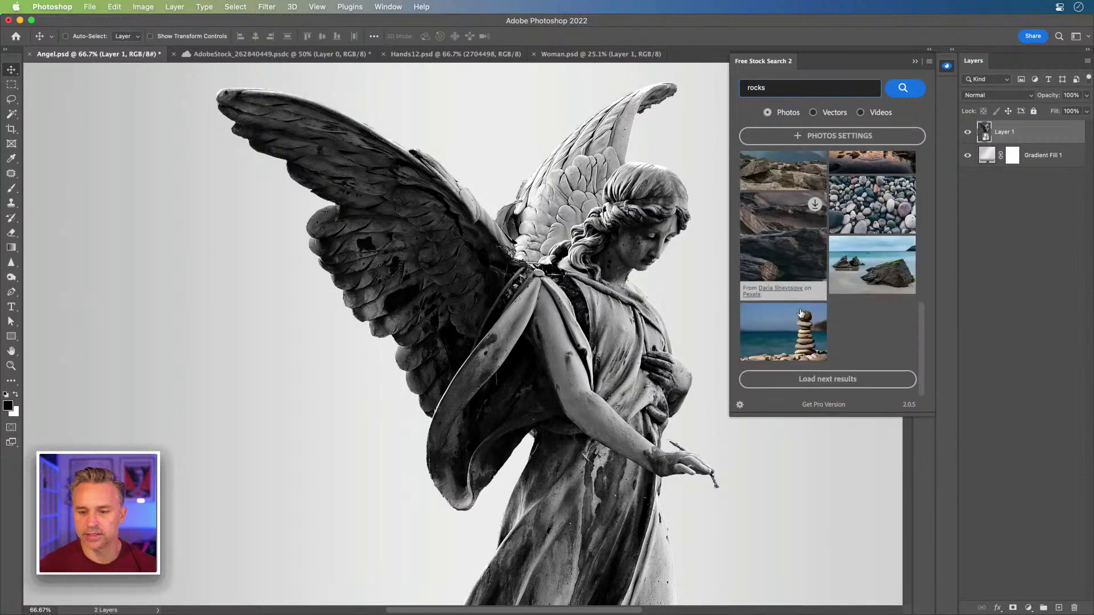
pyautogui.click(826, 379)
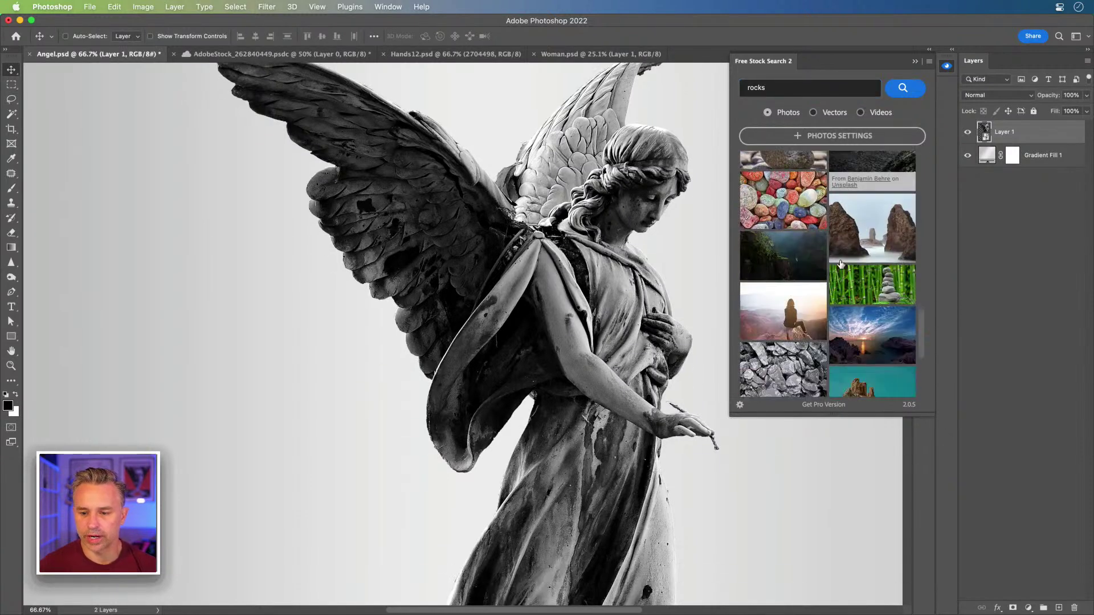
pyautogui.scroll(-2, 809, 257)
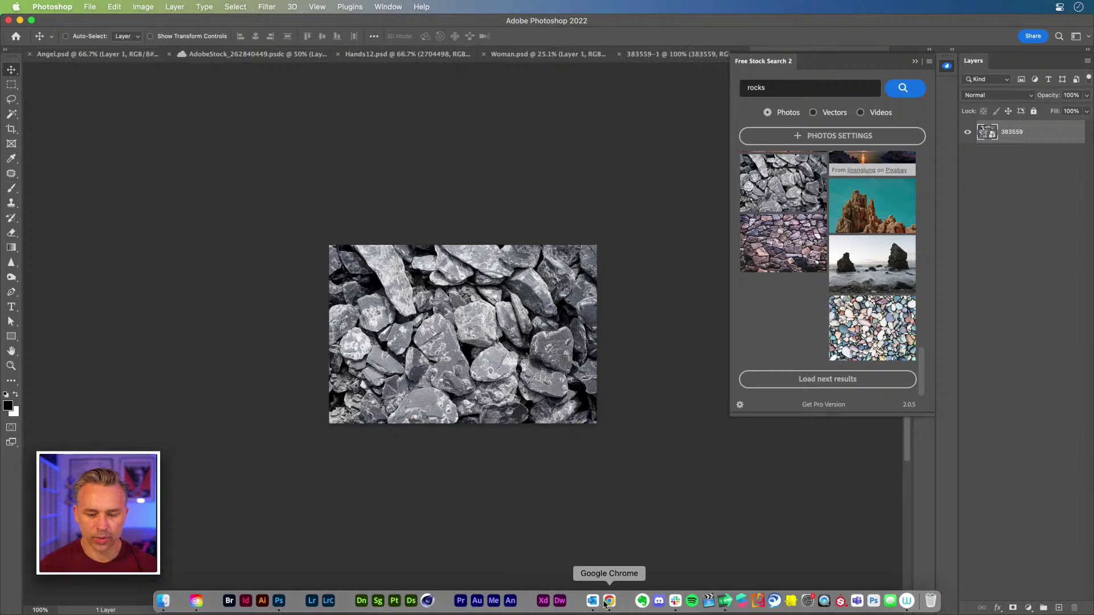
pyautogui.click(609, 601)
# - License the free six-rocks cutout image under the Standard License
pyautogui.click(486, 169)
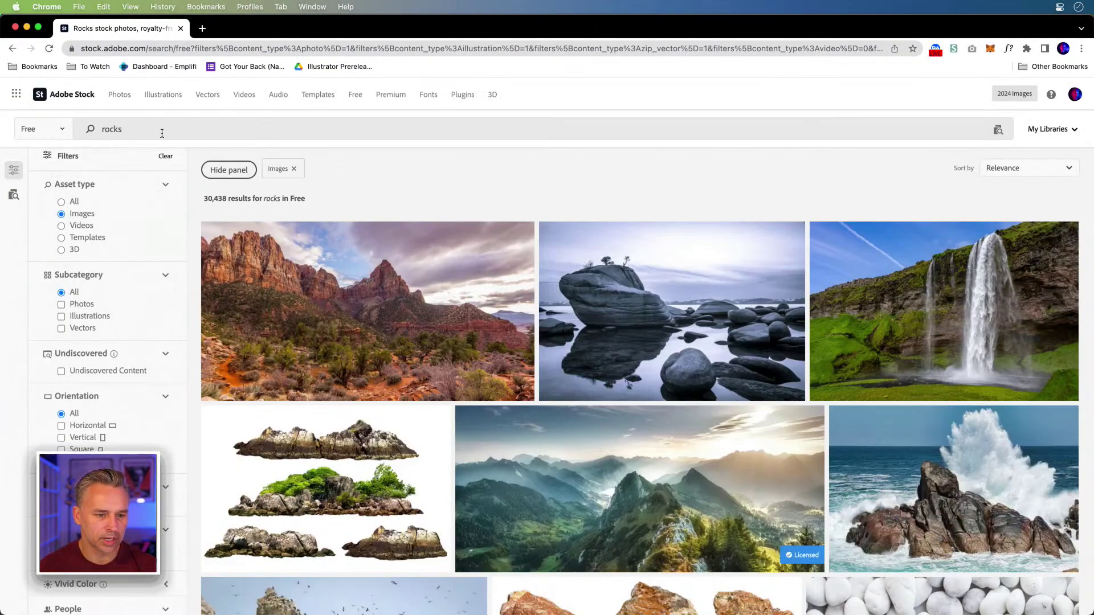
pyautogui.scroll(-1, 456, 186)
pyautogui.scroll(-8, 455, 186)
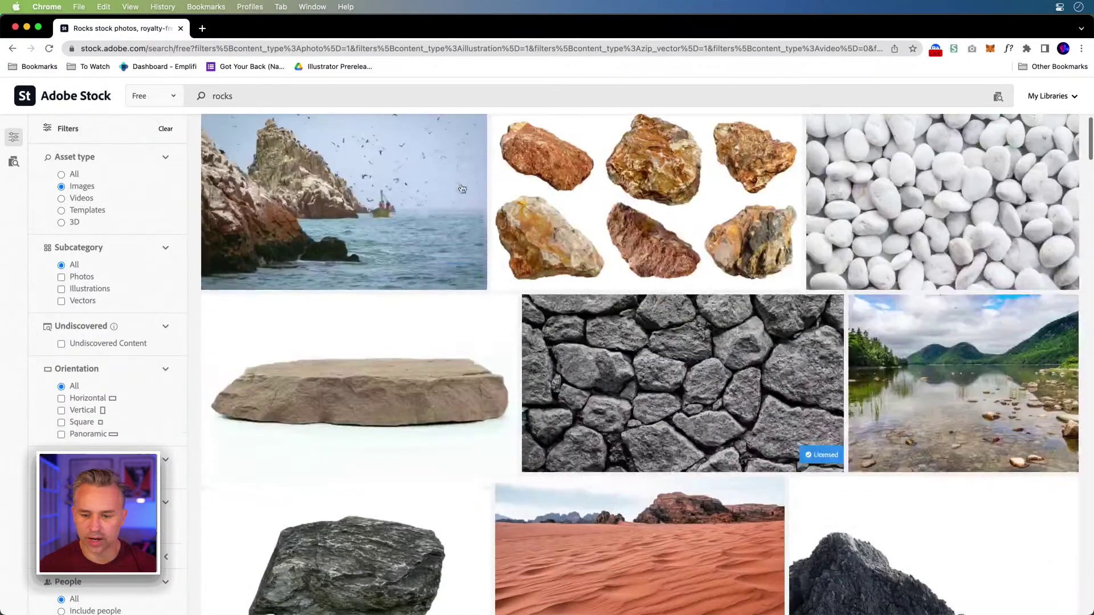
pyautogui.scroll(1, 452, 194)
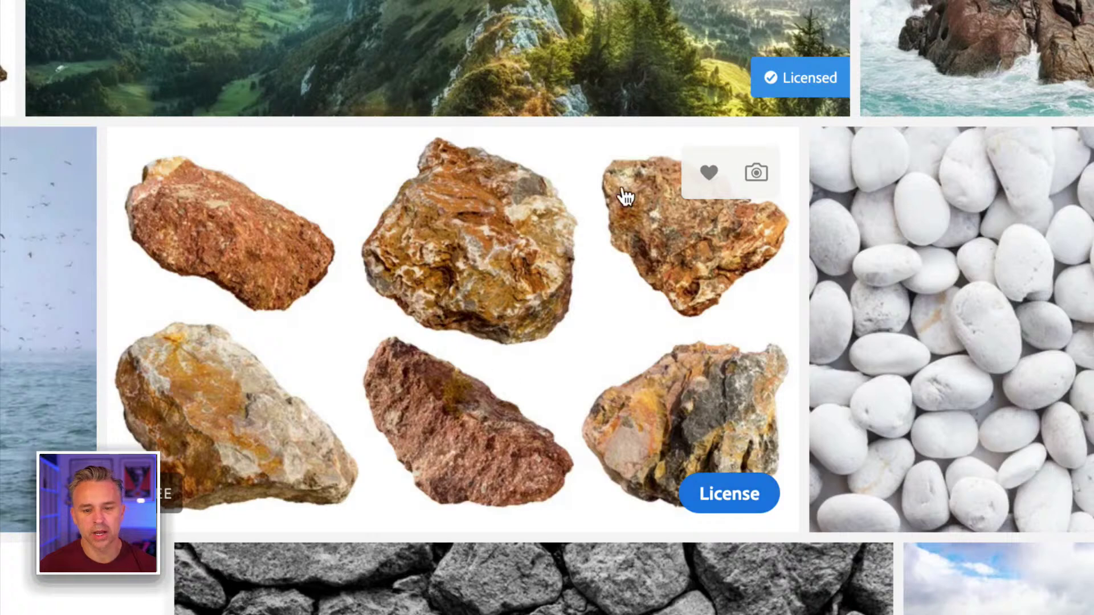
pyautogui.click(712, 489)
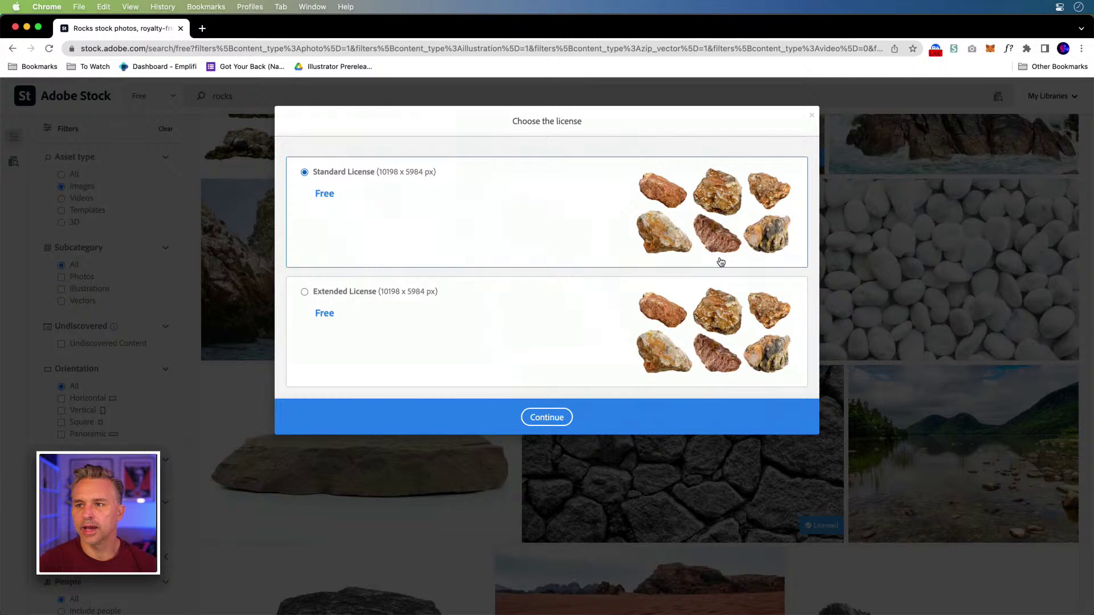
pyautogui.click(546, 418)
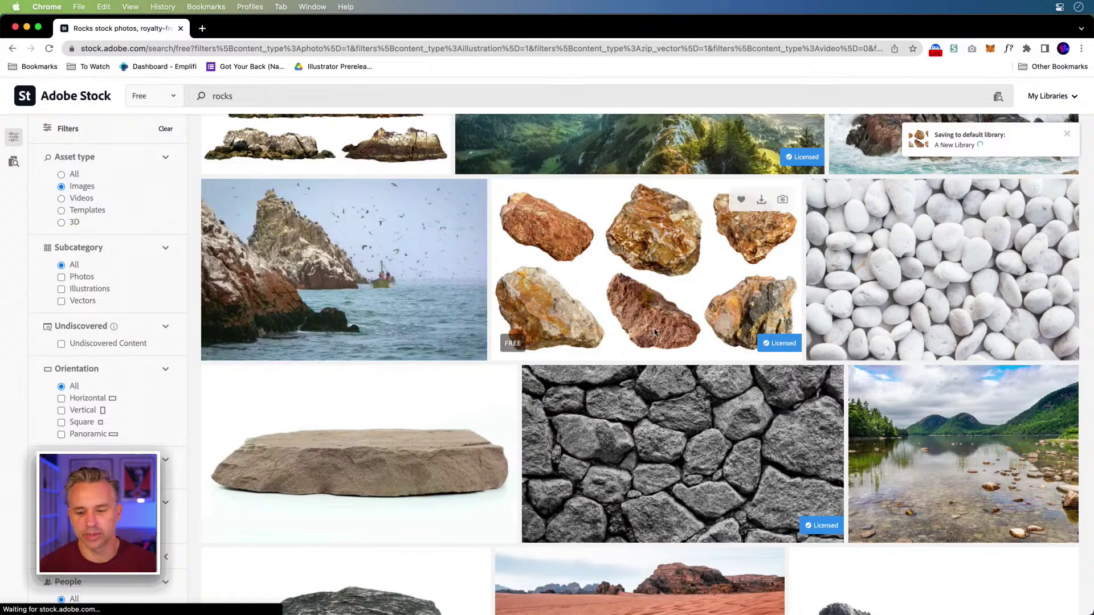
# - License the single dark grey rock image, then select the 'rocks' search term
pyautogui.scroll(-8, 871, 317)
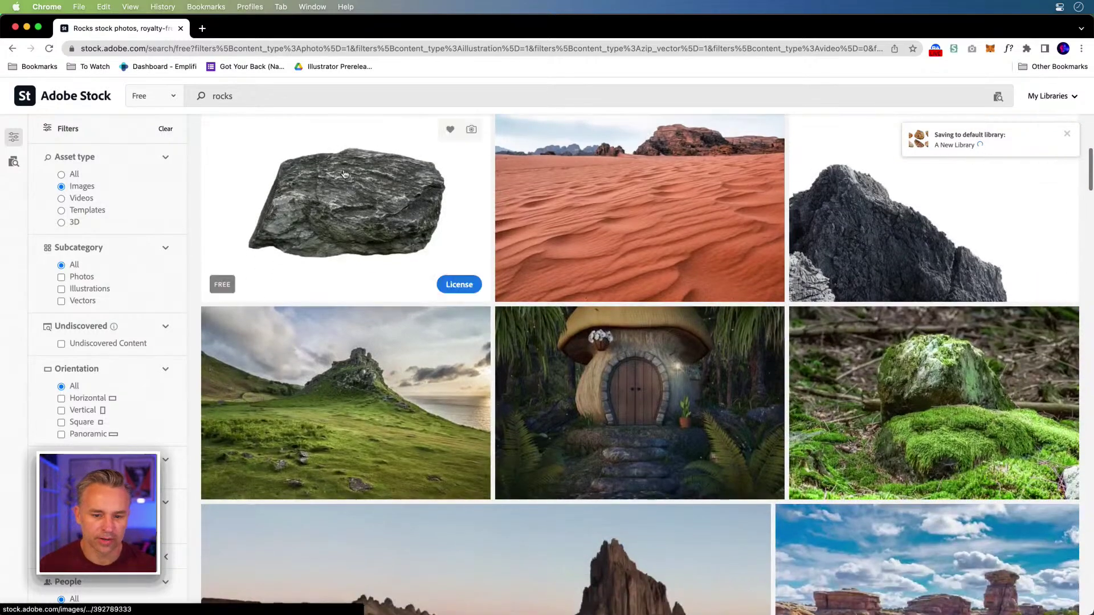
pyautogui.click(461, 285)
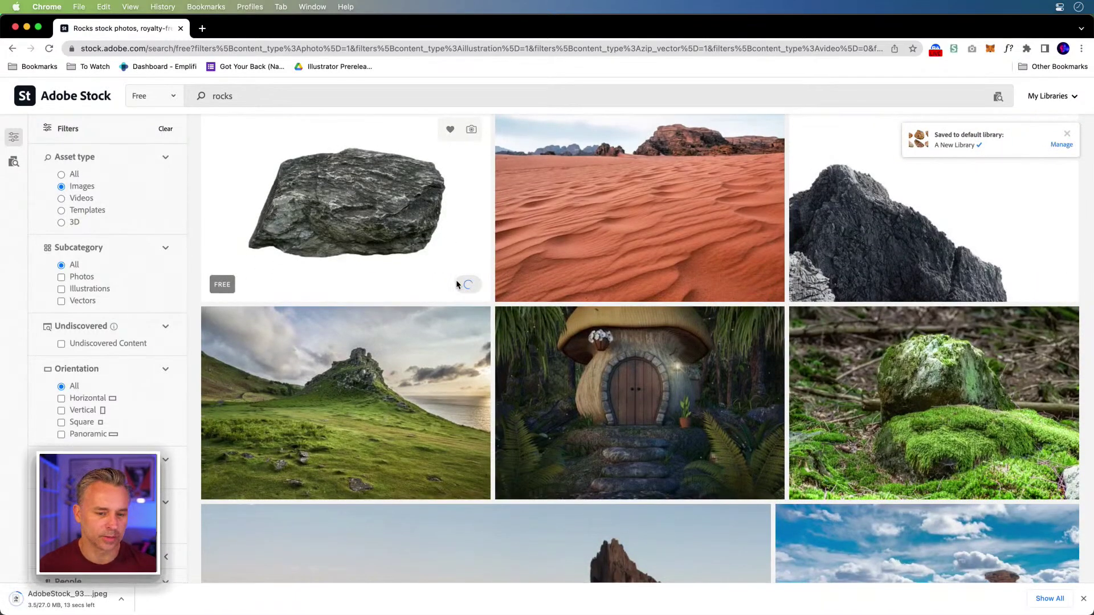
pyautogui.scroll(-5, 478, 270)
pyautogui.scroll(-10, 478, 270)
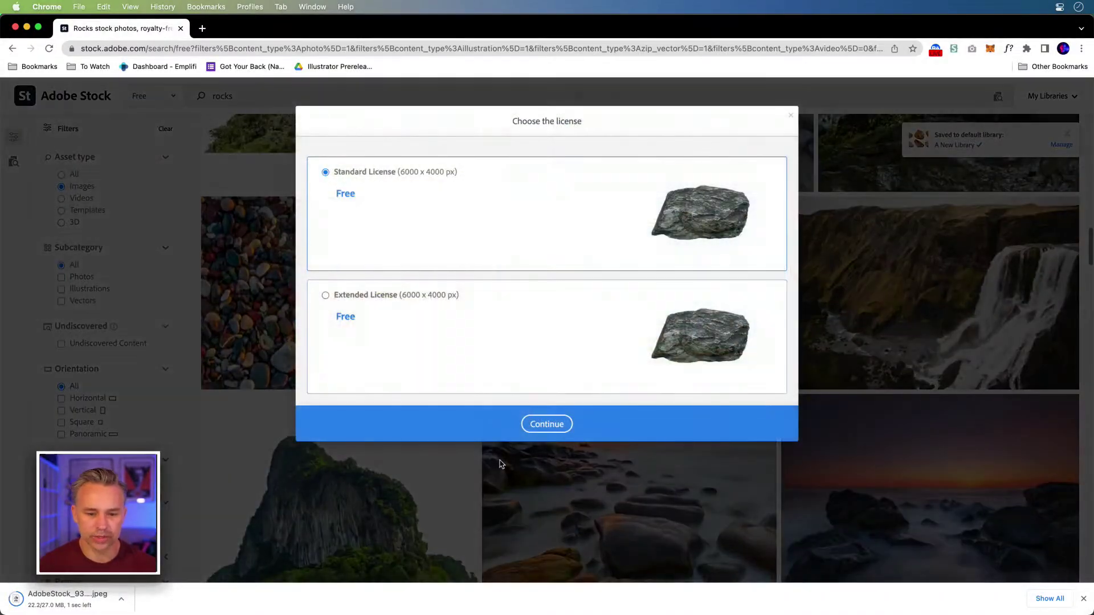
pyautogui.click(546, 423)
pyautogui.scroll(-5, 552, 430)
pyautogui.scroll(-1, 552, 430)
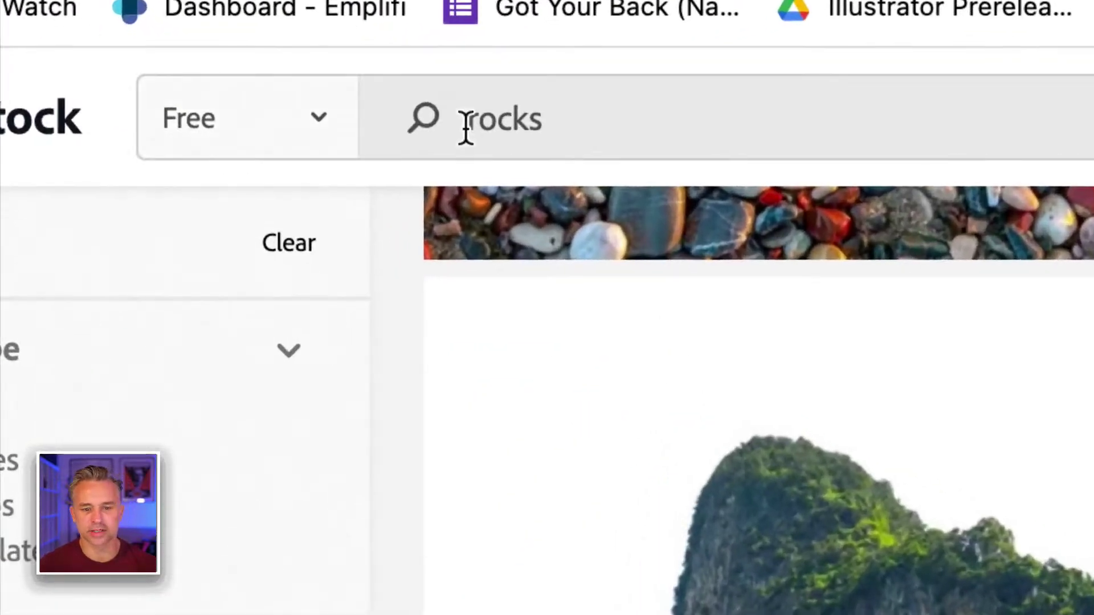
pyautogui.doubleClick(498, 127)
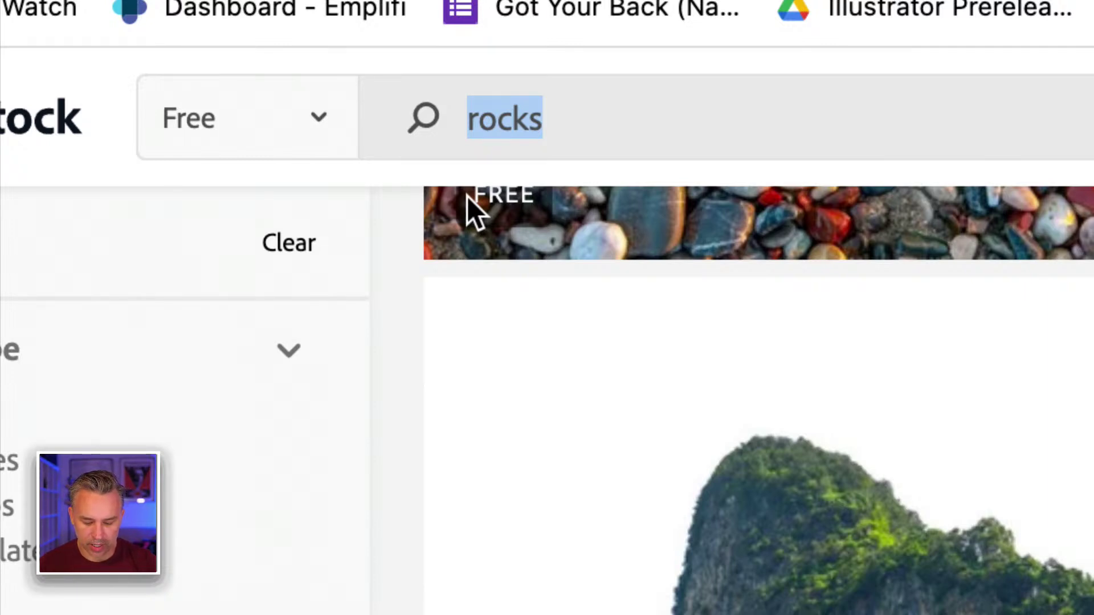
# - Search Adobe Stock for 'broken glass' and license the dark exploding-shards image
pyautogui.write('broken g')
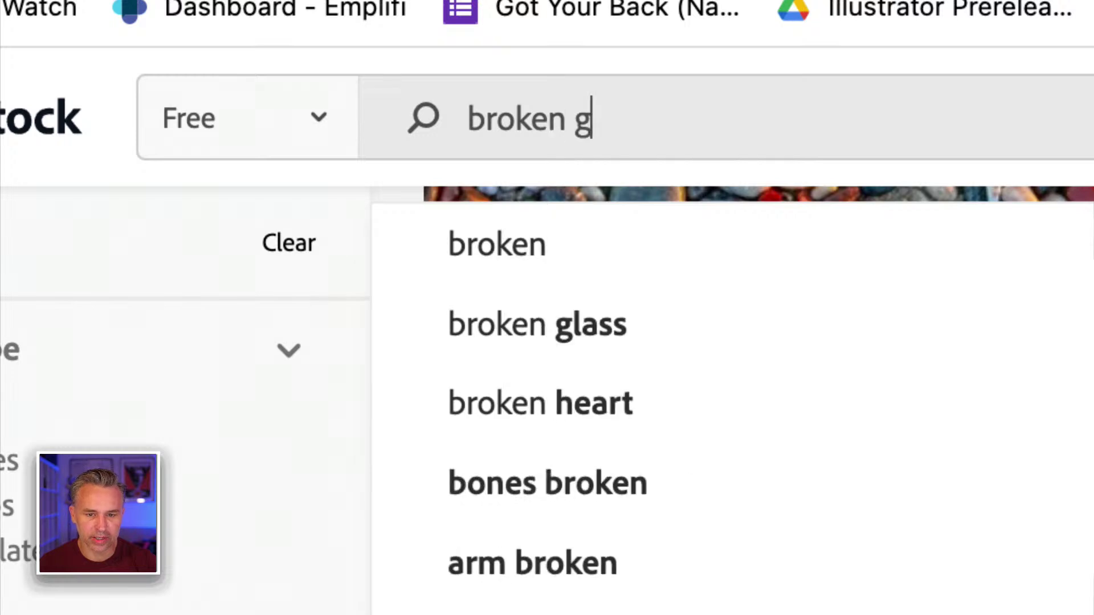
pyautogui.write('lass')
pyautogui.press('Return')
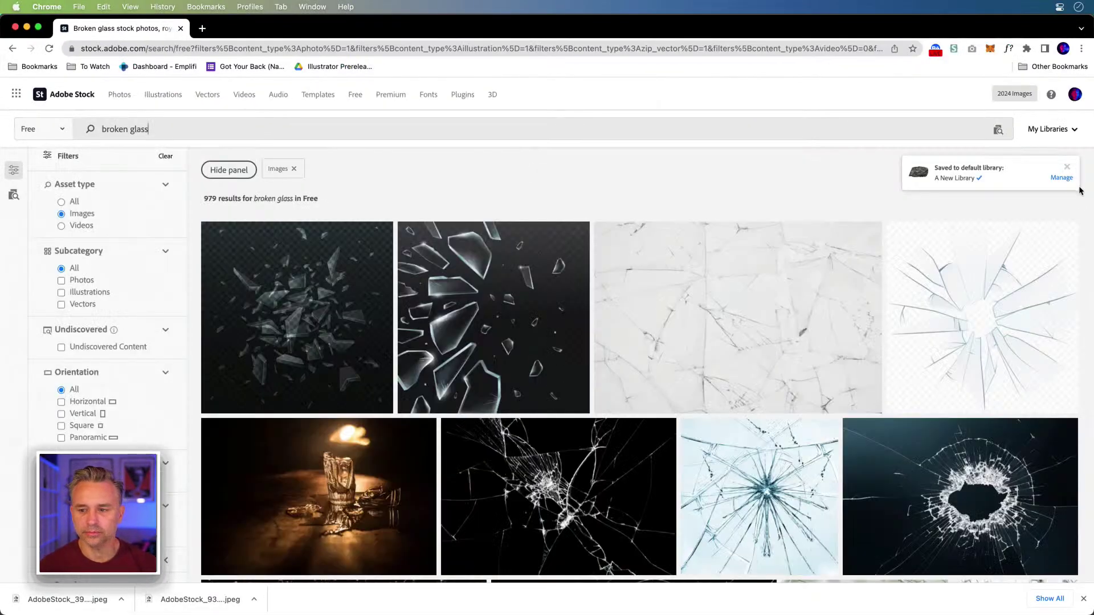
pyautogui.click(1066, 167)
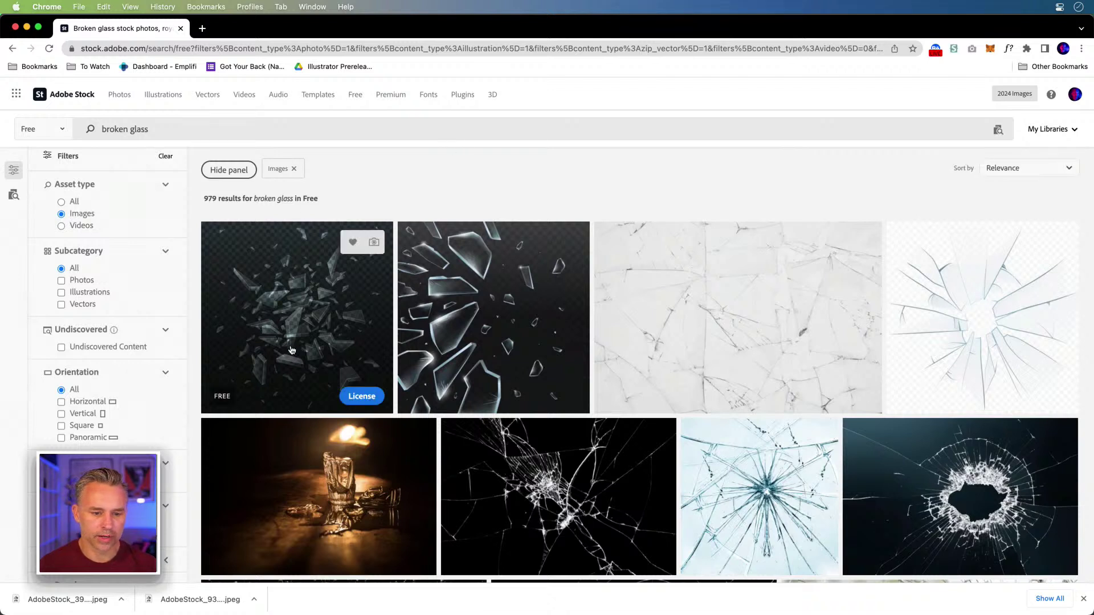
pyautogui.moveTo(275, 349)
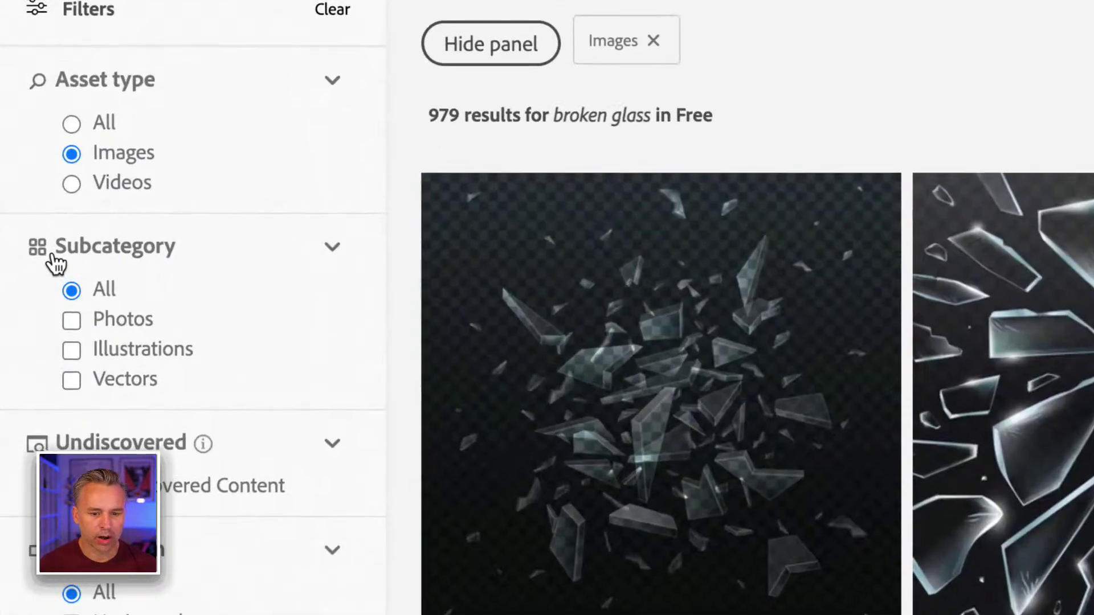
pyautogui.moveTo(547, 336)
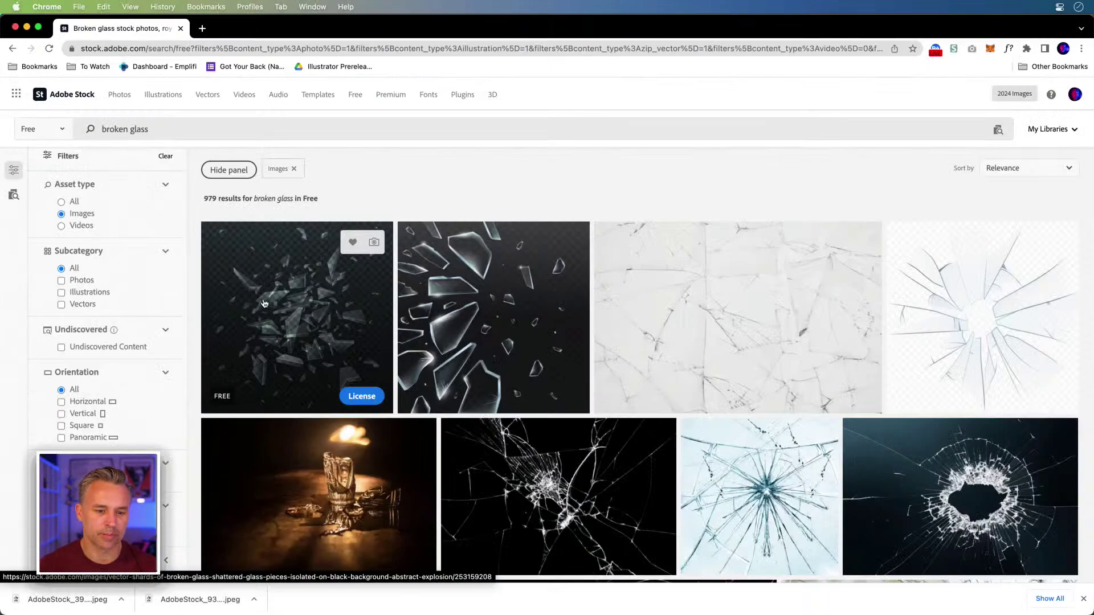
pyautogui.click(361, 399)
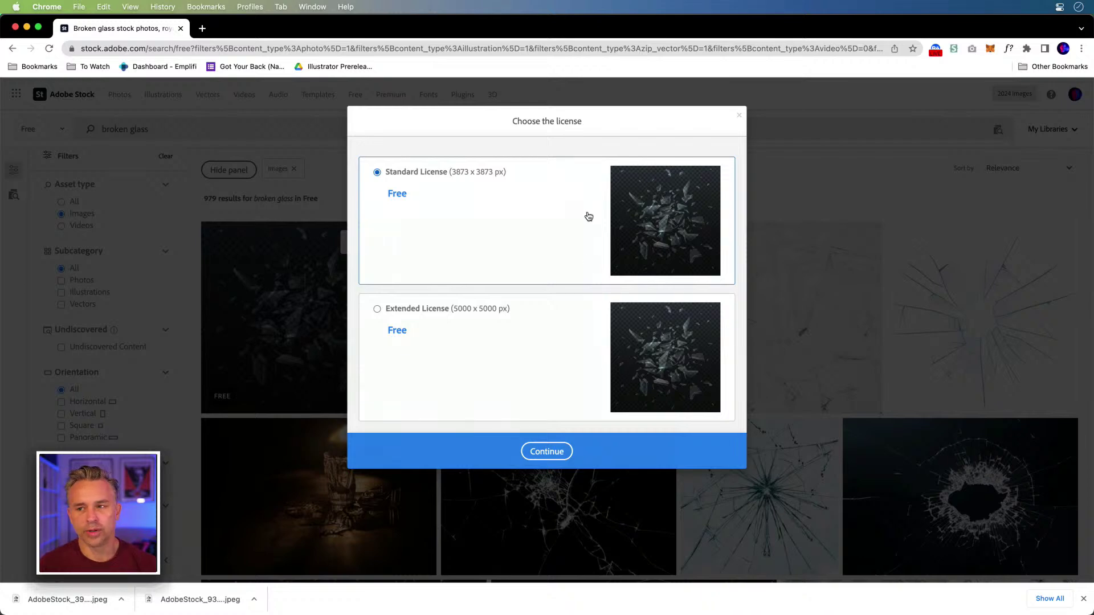
pyautogui.click(547, 451)
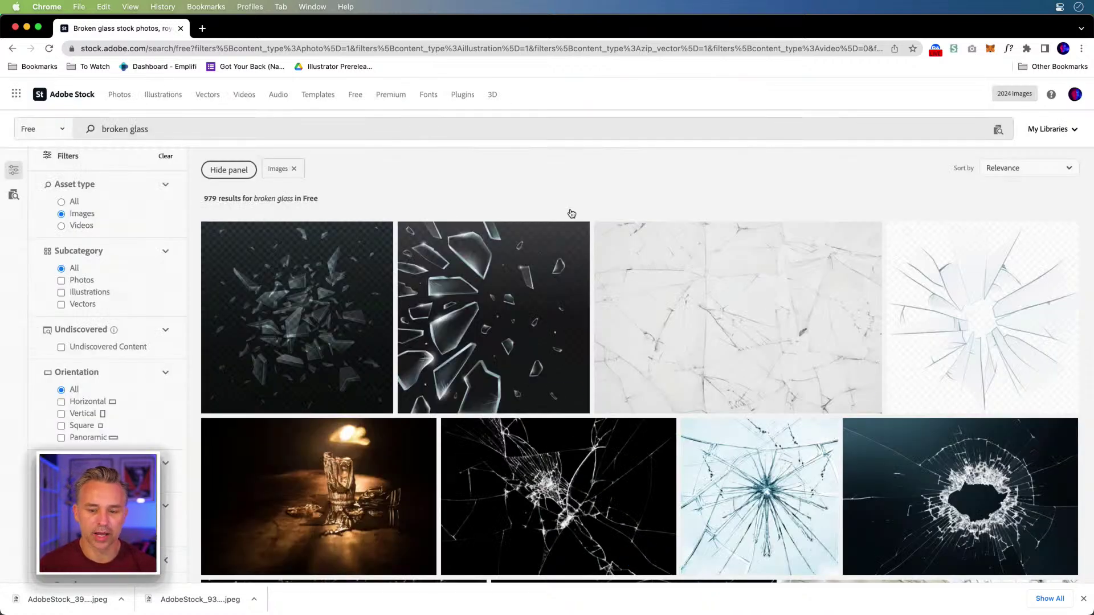
# - License the scattered glass fragments image under the standard license
pyautogui.scroll(-15, 551, 284)
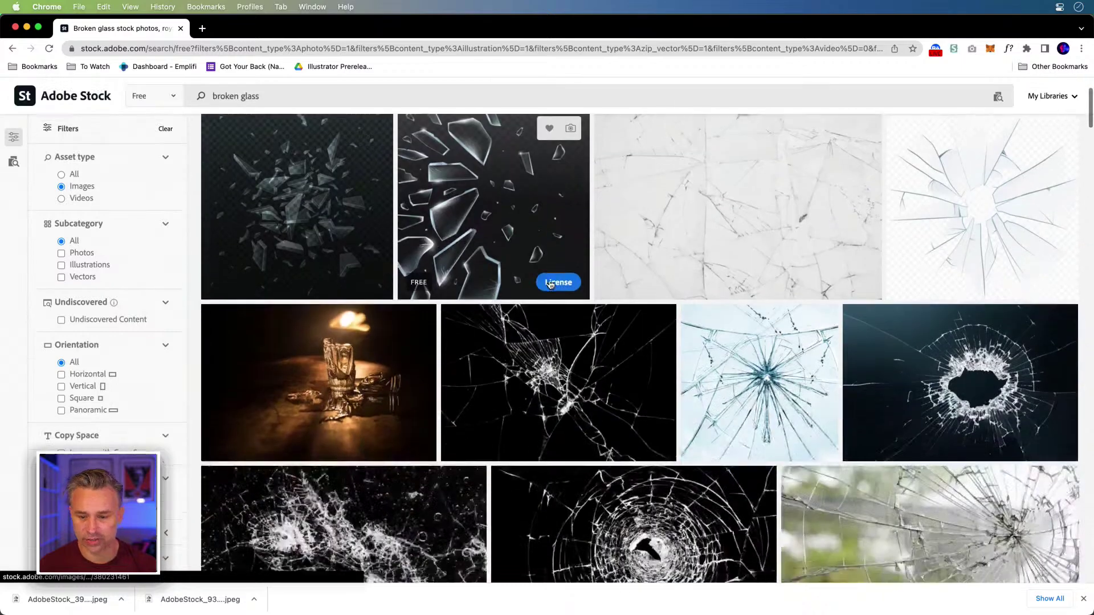
pyautogui.scroll(4, 578, 303)
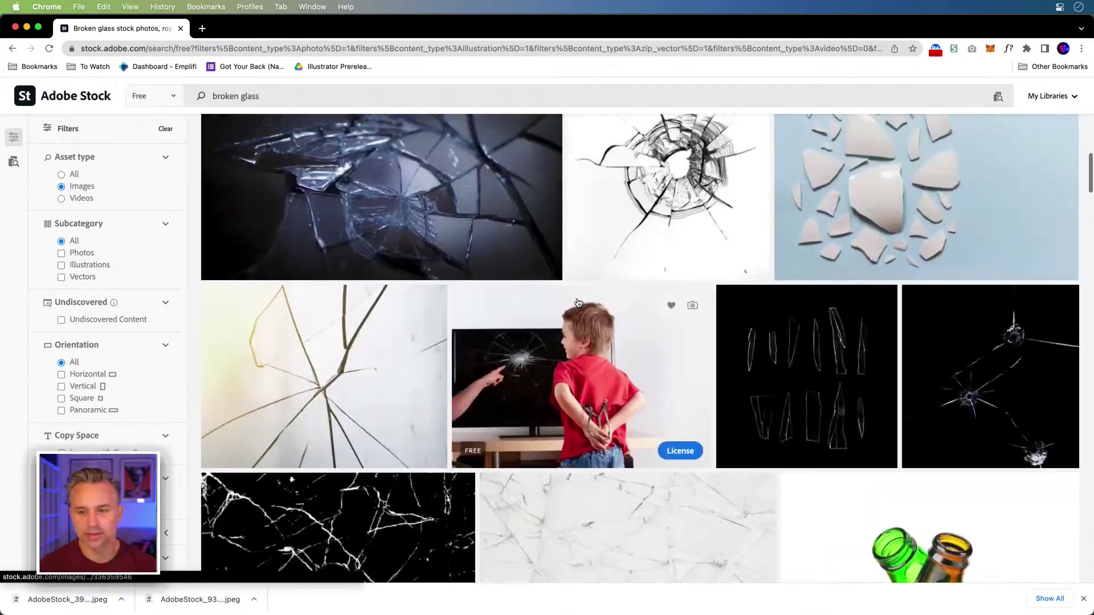
pyautogui.scroll(-4, 578, 303)
pyautogui.scroll(-8, 578, 303)
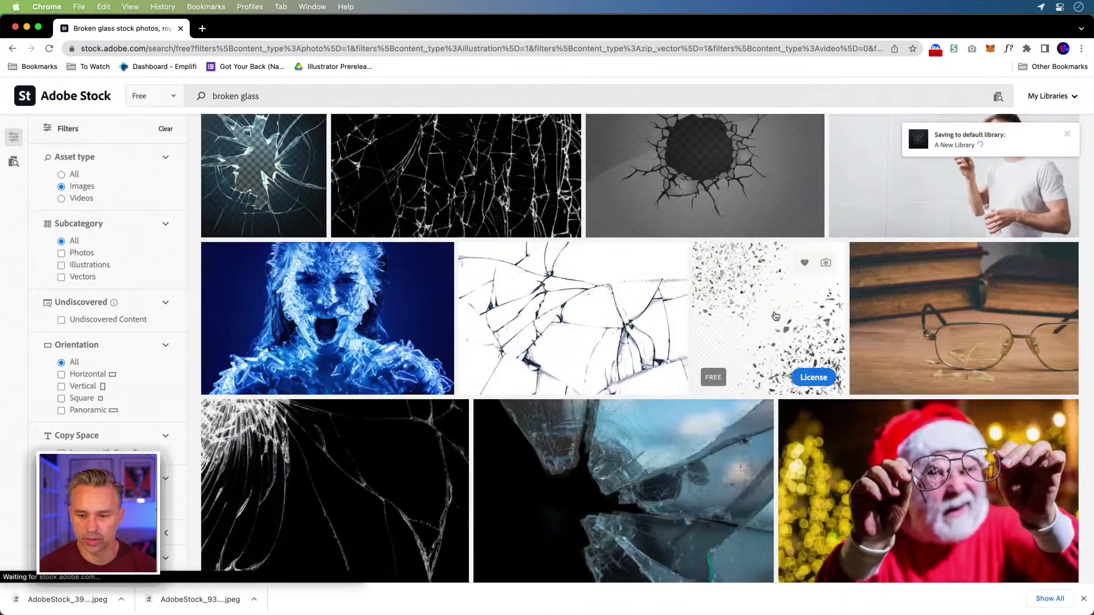
pyautogui.click(806, 378)
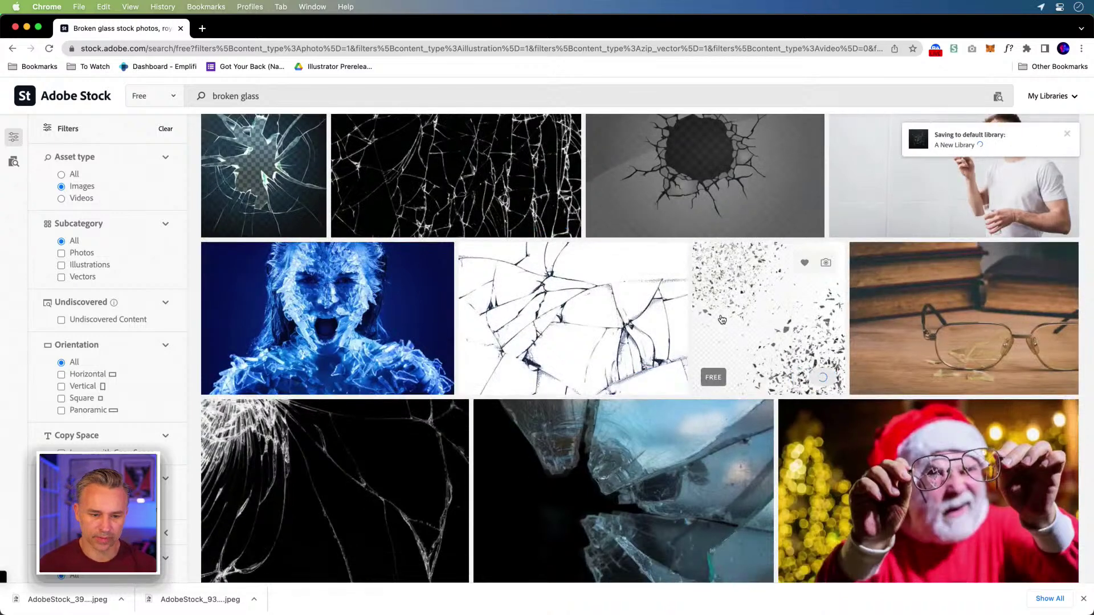
pyautogui.scroll(-5, 469, 450)
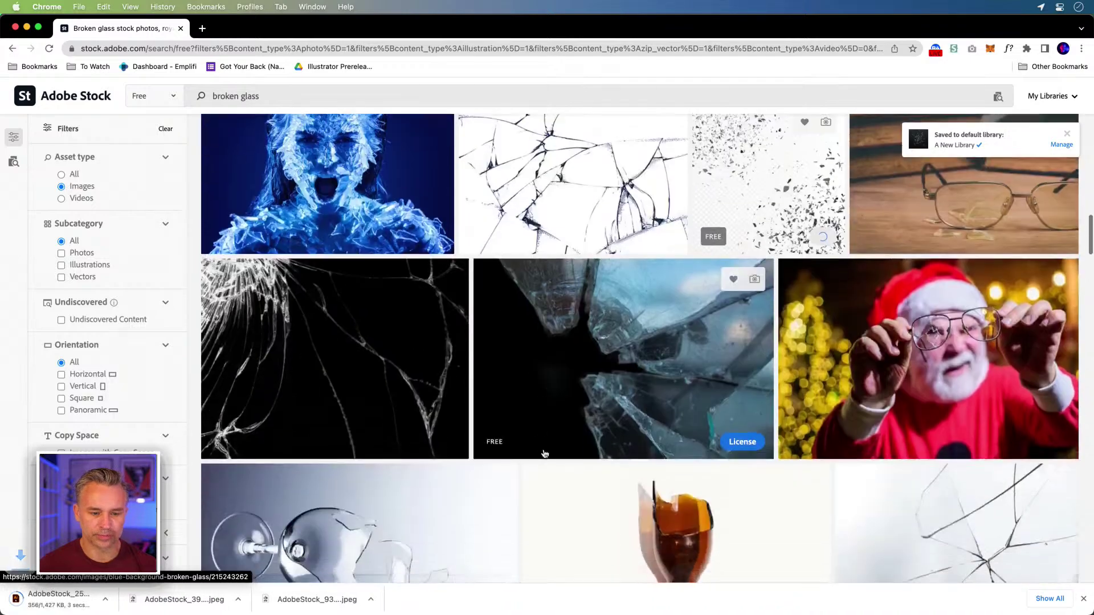
pyautogui.scroll(-2, 781, 307)
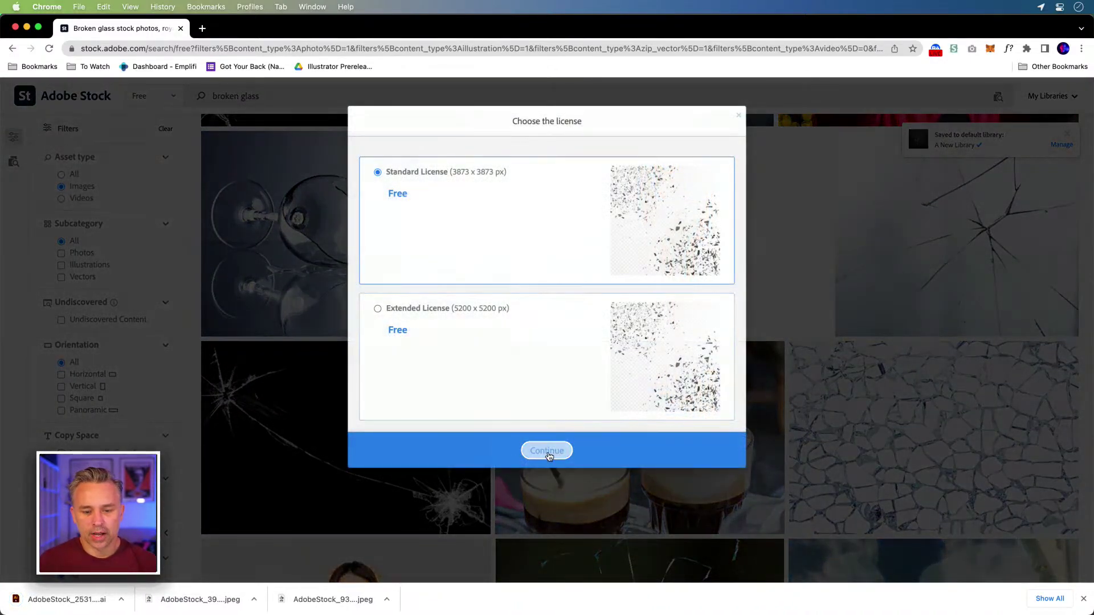
pyautogui.click(546, 451)
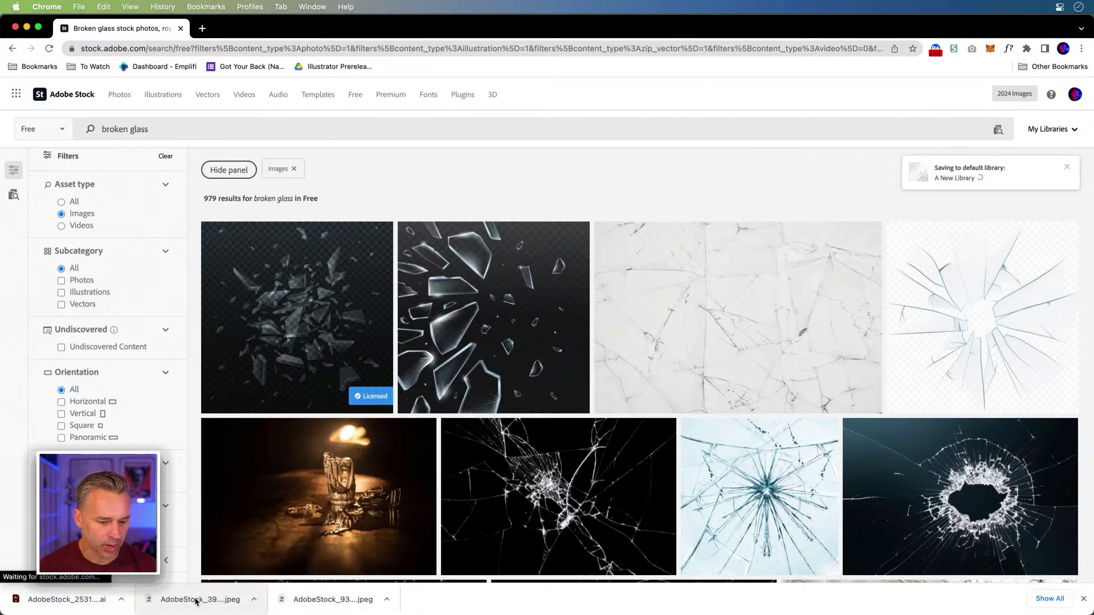
# - Bring the Stock results page forward, then minimize Chrome to reveal Illustrator's home screen
pyautogui.moveTo(246, 604)
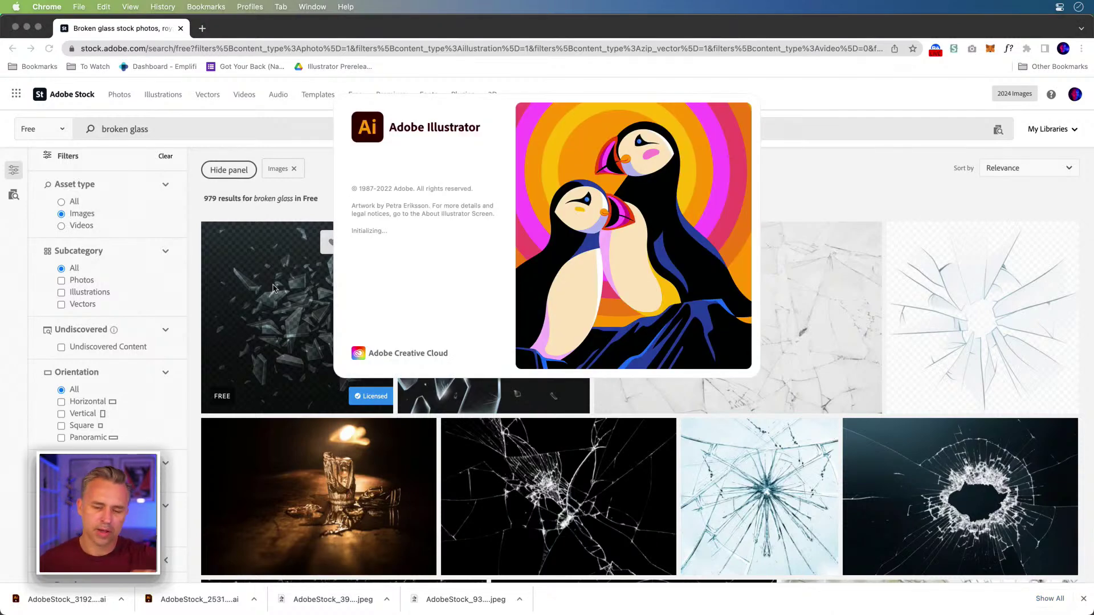
pyautogui.click(860, 179)
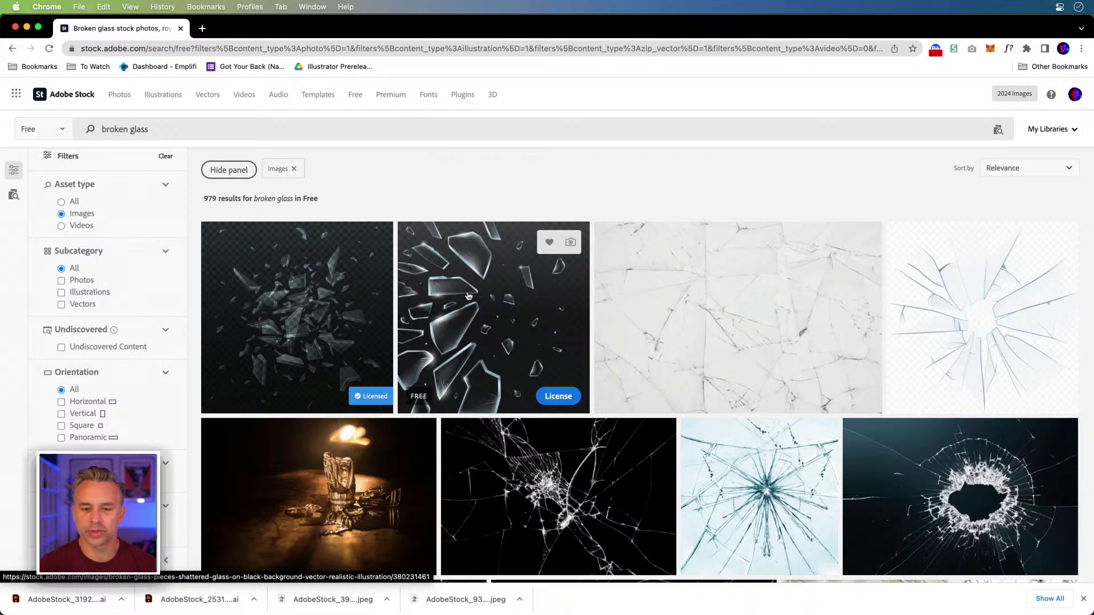
pyautogui.click(27, 27)
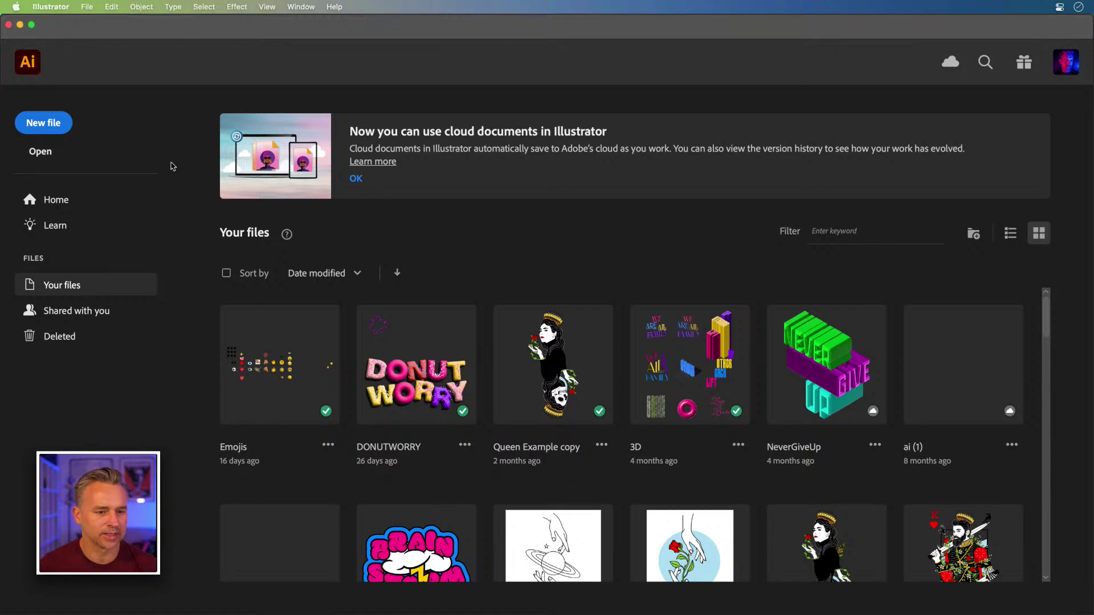
# - Create a new blank document and open AdobeStock_319263166.ai from the Downloads folder
pyautogui.click(26, 127)
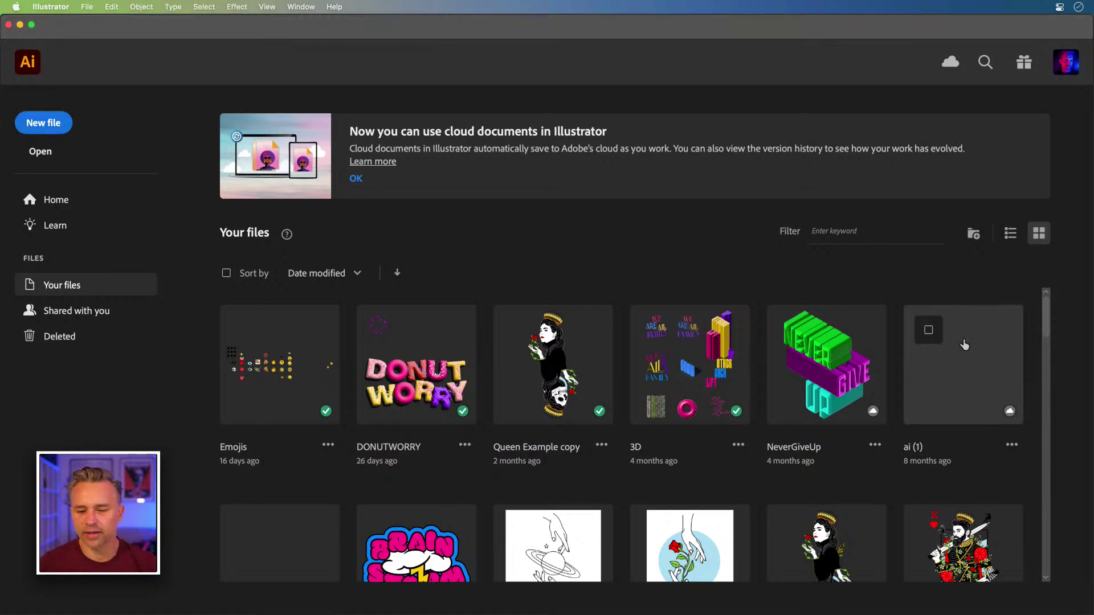
pyautogui.click(1036, 566)
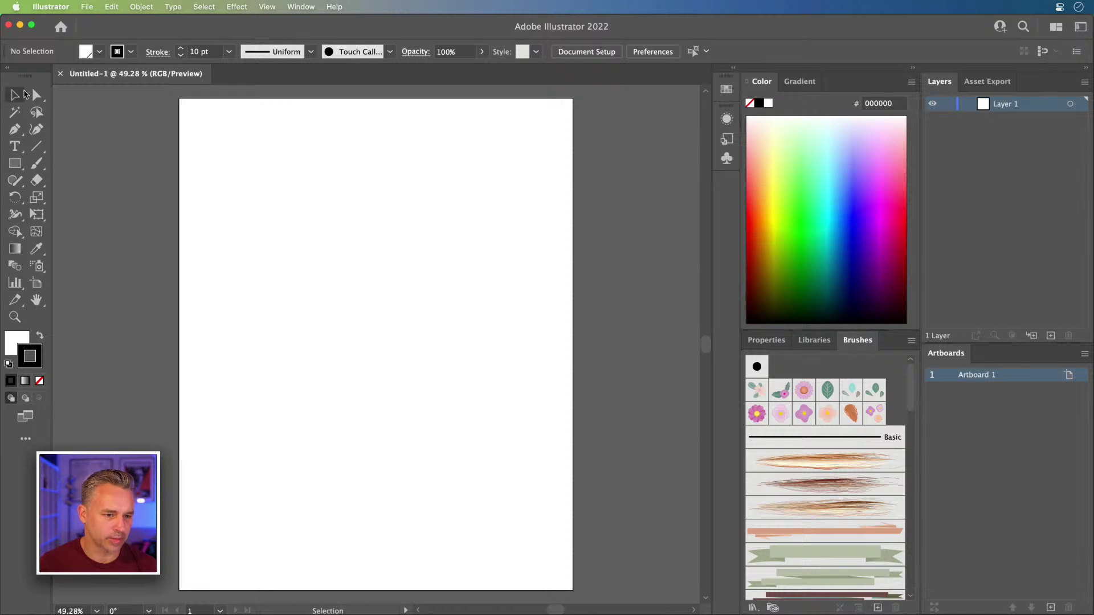
pyautogui.click(164, 604)
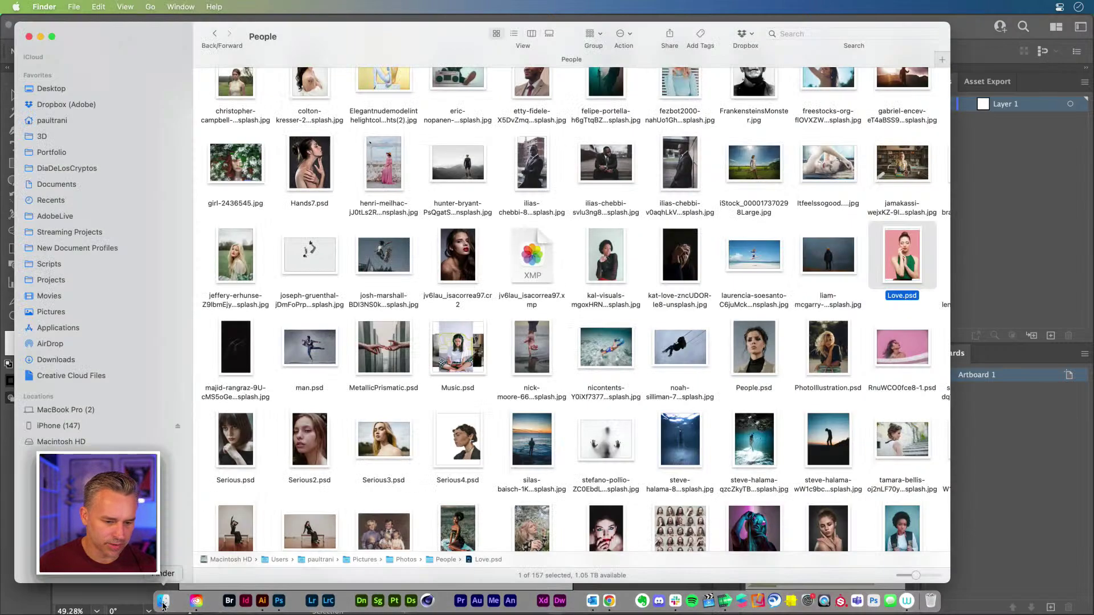
pyautogui.click(34, 359)
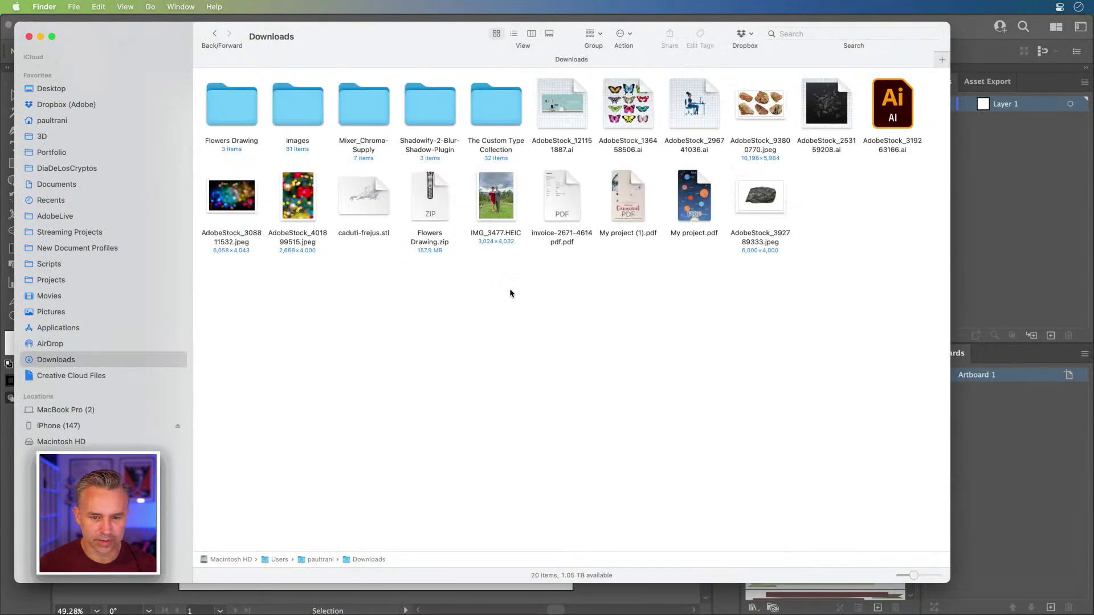
pyautogui.click(769, 199)
pyautogui.doubleClick(881, 109)
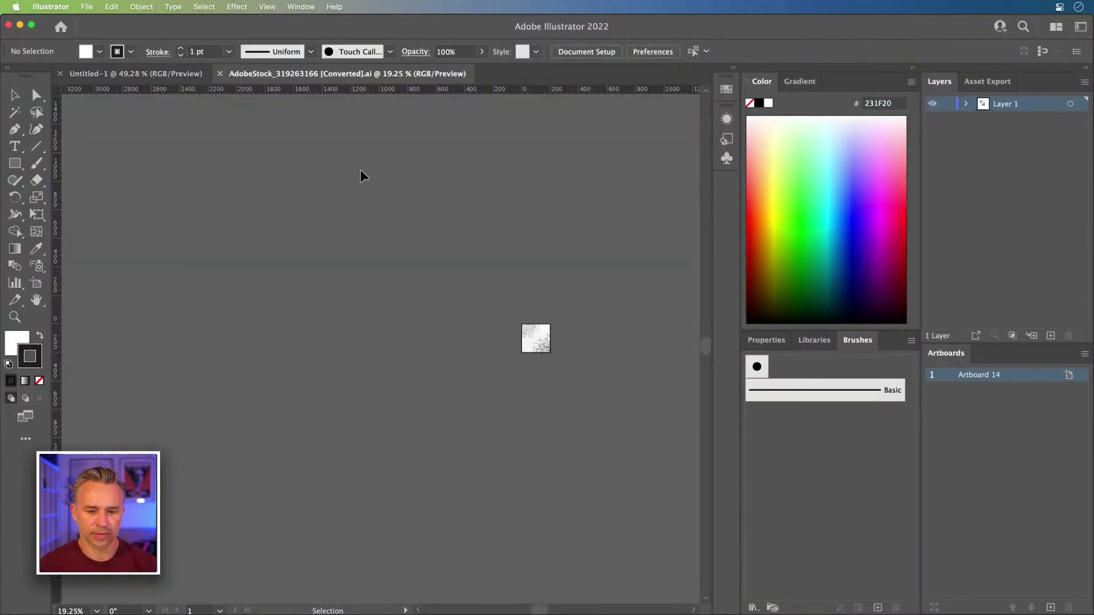
# - Release the clipping mask on the shard artwork and delete its gradient overlay
pyautogui.press('super+0')
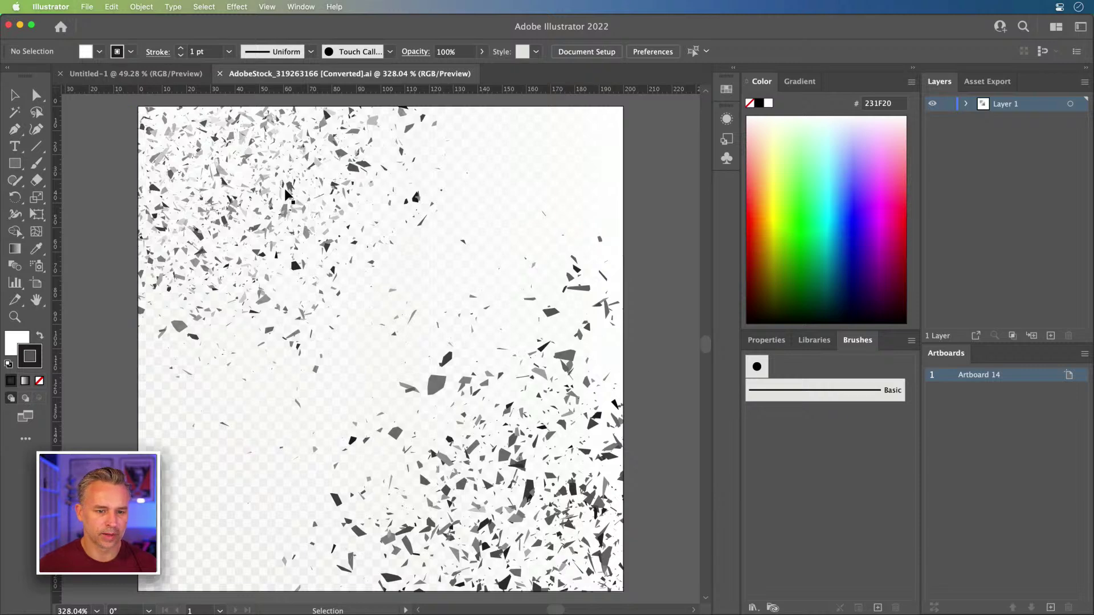
pyautogui.click(286, 192)
pyautogui.rightClick(311, 200)
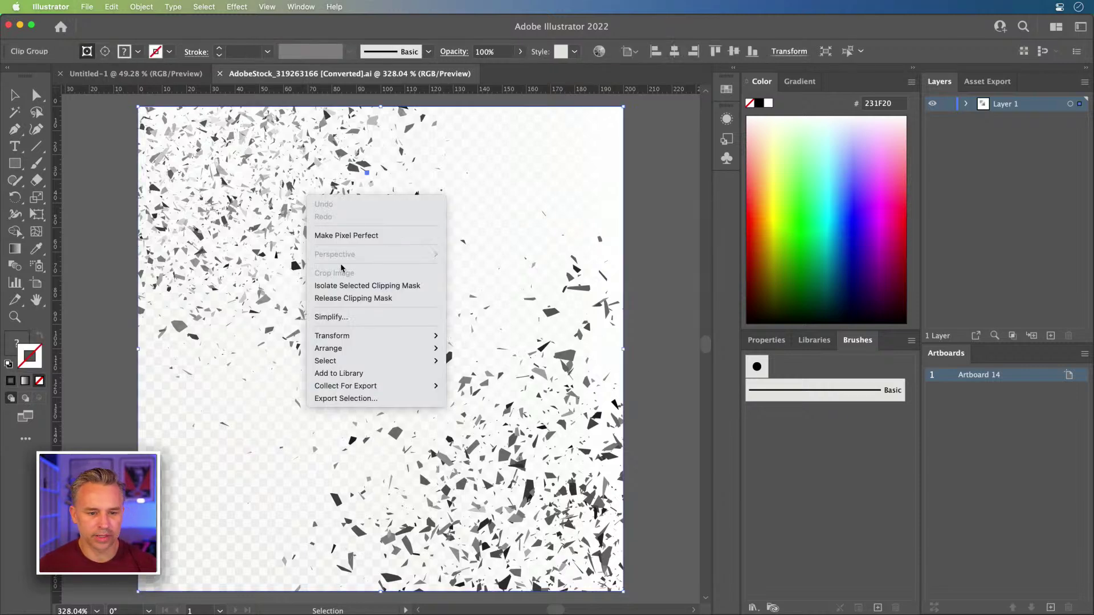
pyautogui.click(341, 296)
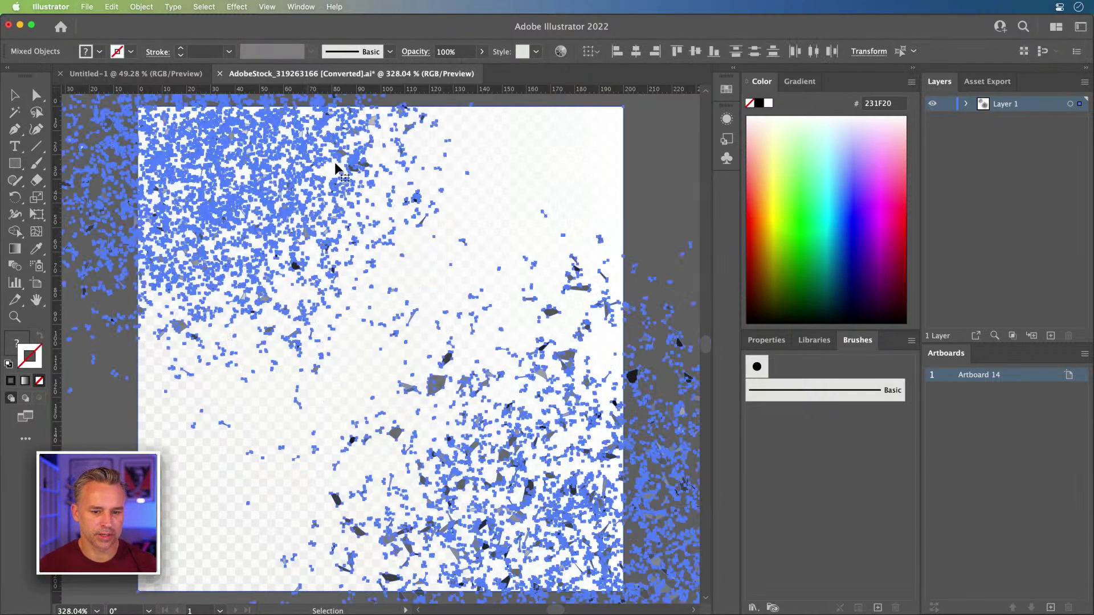
pyautogui.click(608, 161)
pyautogui.click(608, 161)
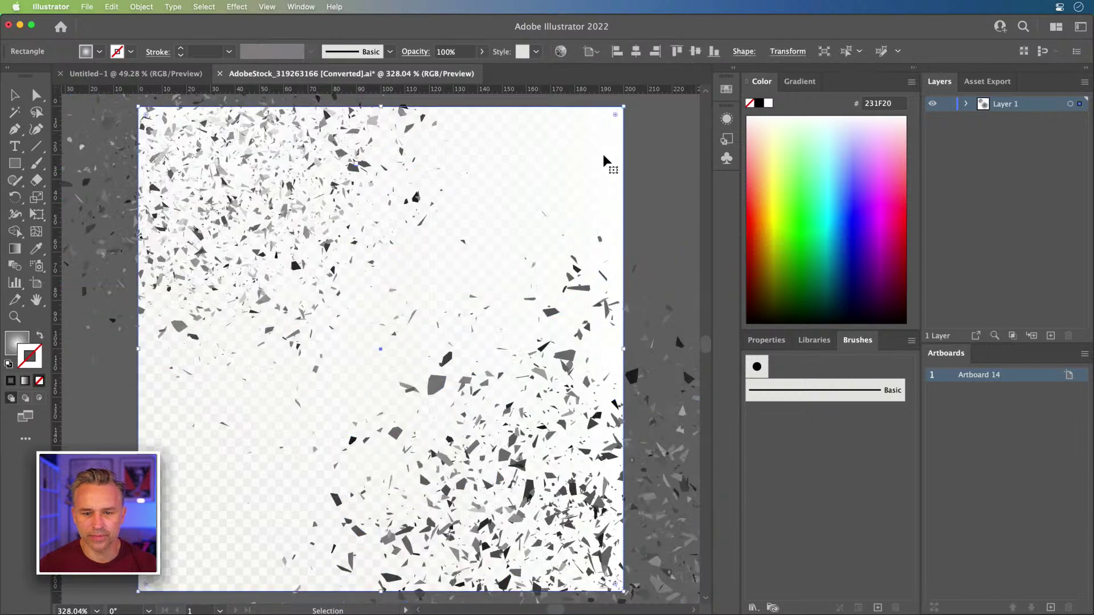
pyautogui.press('Delete')
# - Move the upper-left group of shards up and to the left
pyautogui.click(553, 315)
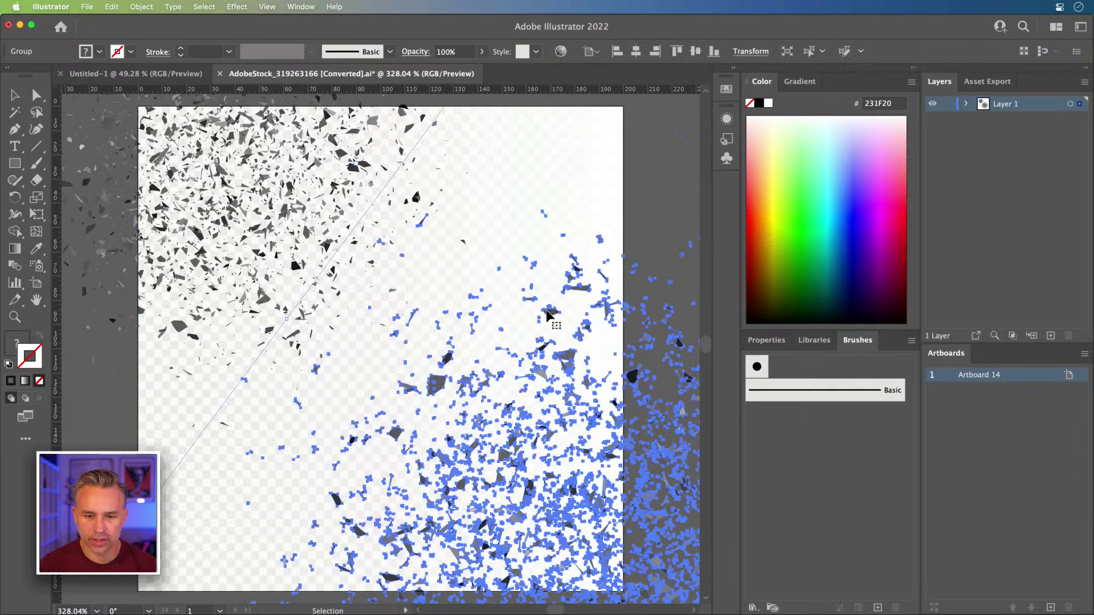
pyautogui.click(254, 181)
pyautogui.scroll(5, 254, 181)
pyautogui.hscroll(-5, 254, 181)
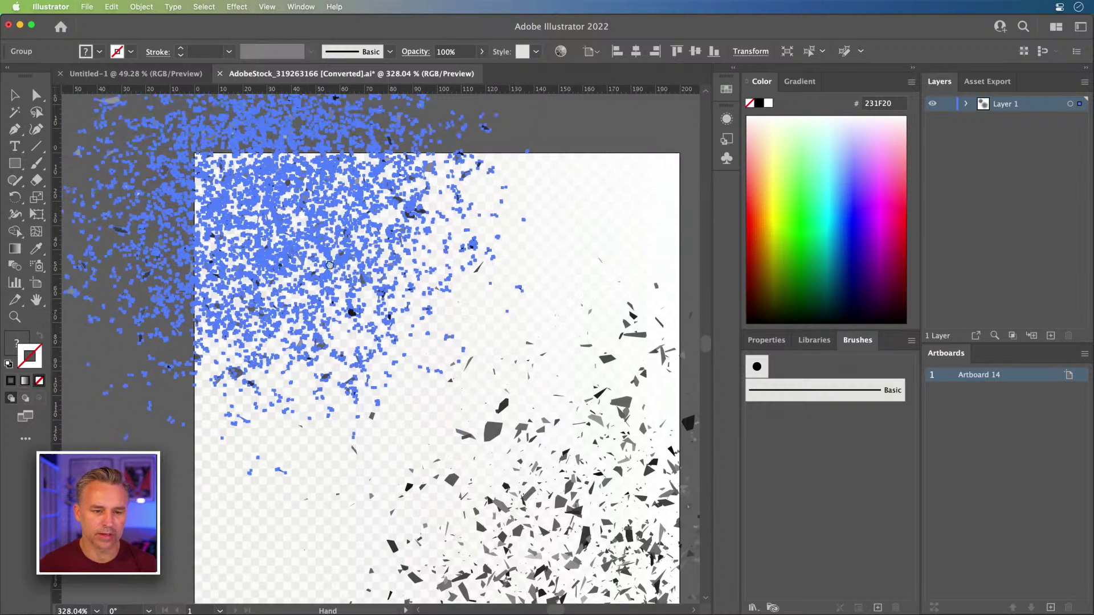
pyautogui.moveTo(366, 274); pyautogui.dragTo(322, 280)
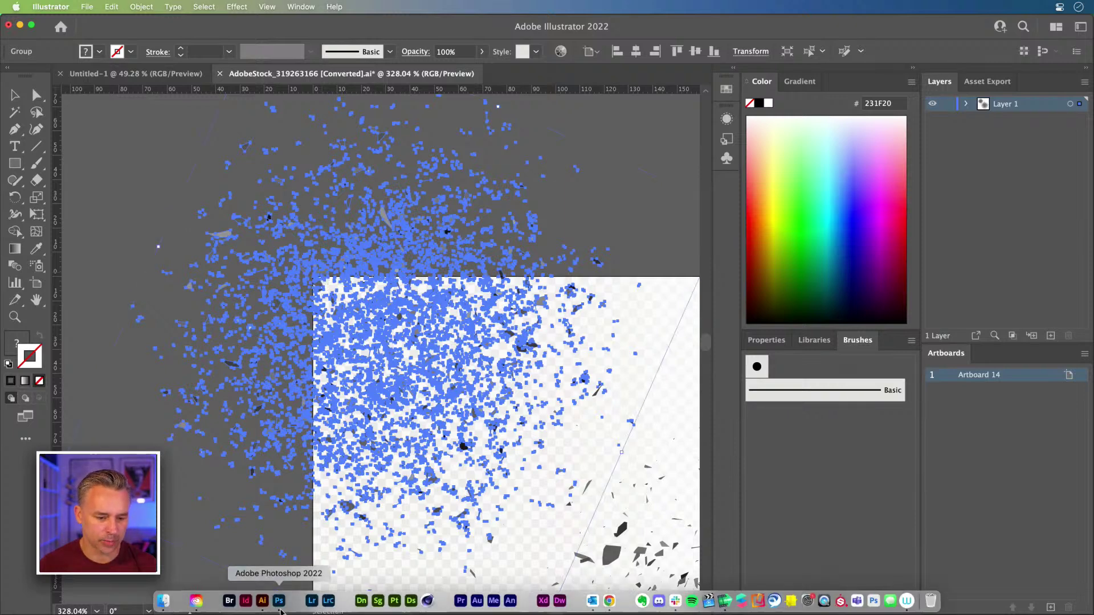
# - Return to Photoshop's Angel document and paste the copied shard artwork
pyautogui.click(276, 603)
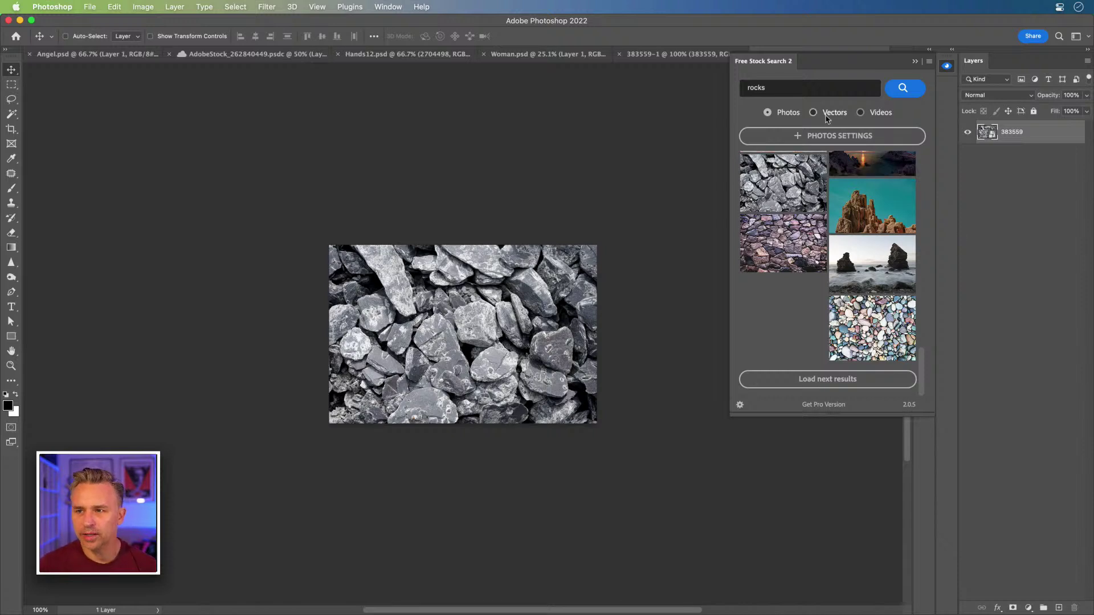
pyautogui.click(917, 66)
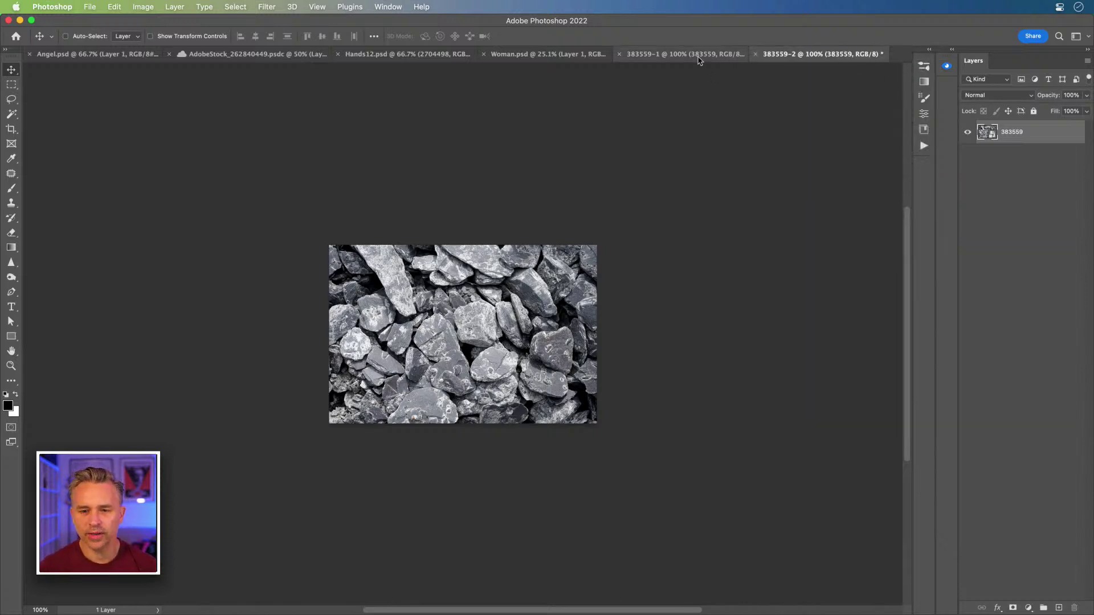
pyautogui.click(399, 54)
pyautogui.click(535, 54)
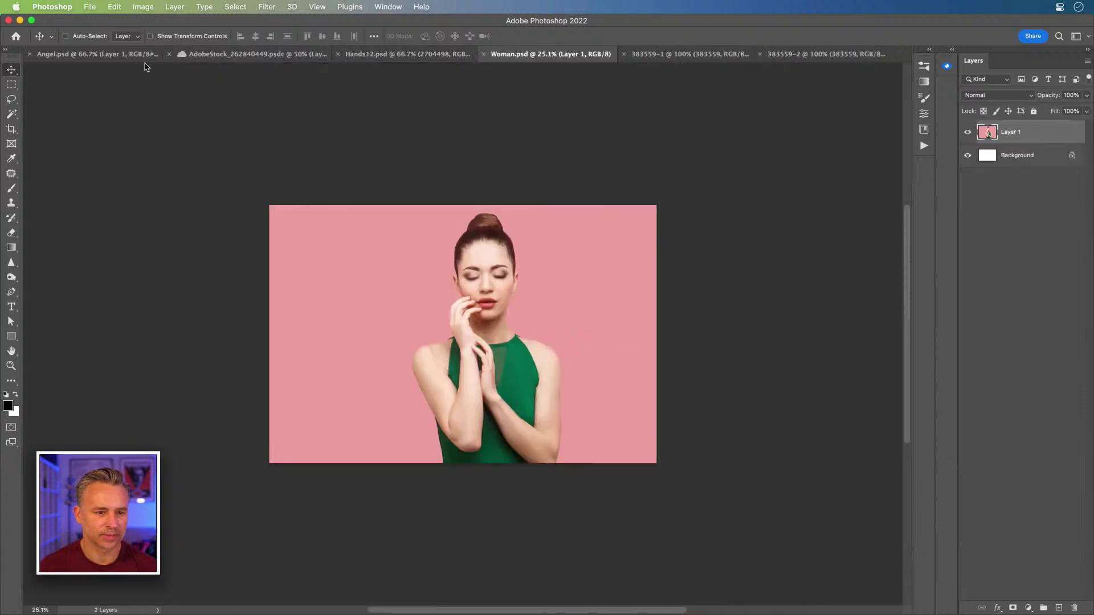
pyautogui.click(103, 55)
pyautogui.press('super+v')
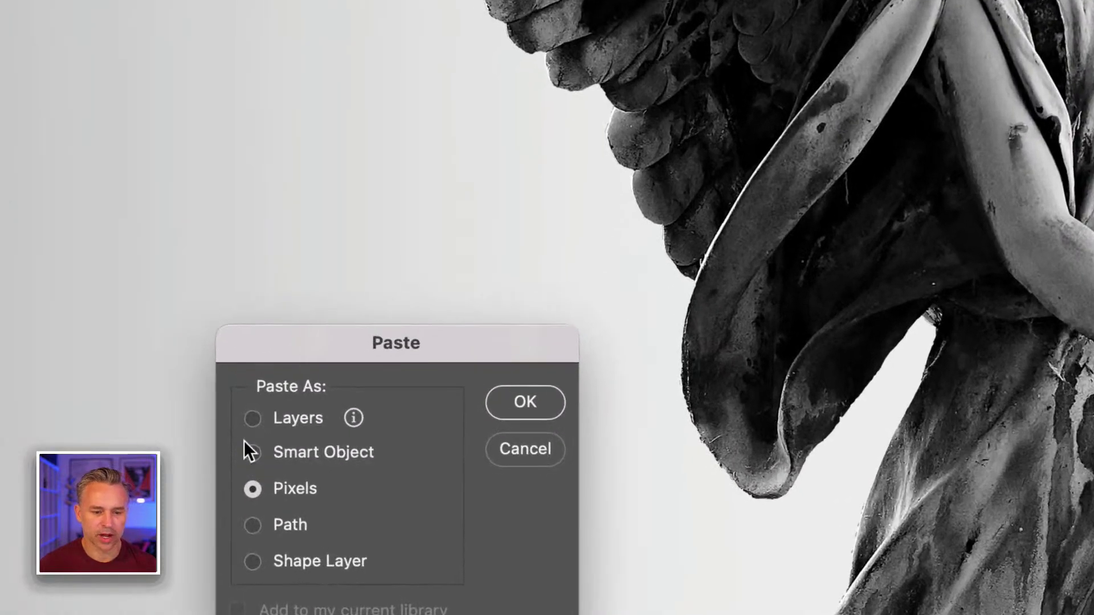
# - Paste the shards as a smart object, enlarge them over the left wing and shift them left
pyautogui.click(244, 453)
pyautogui.click(251, 419)
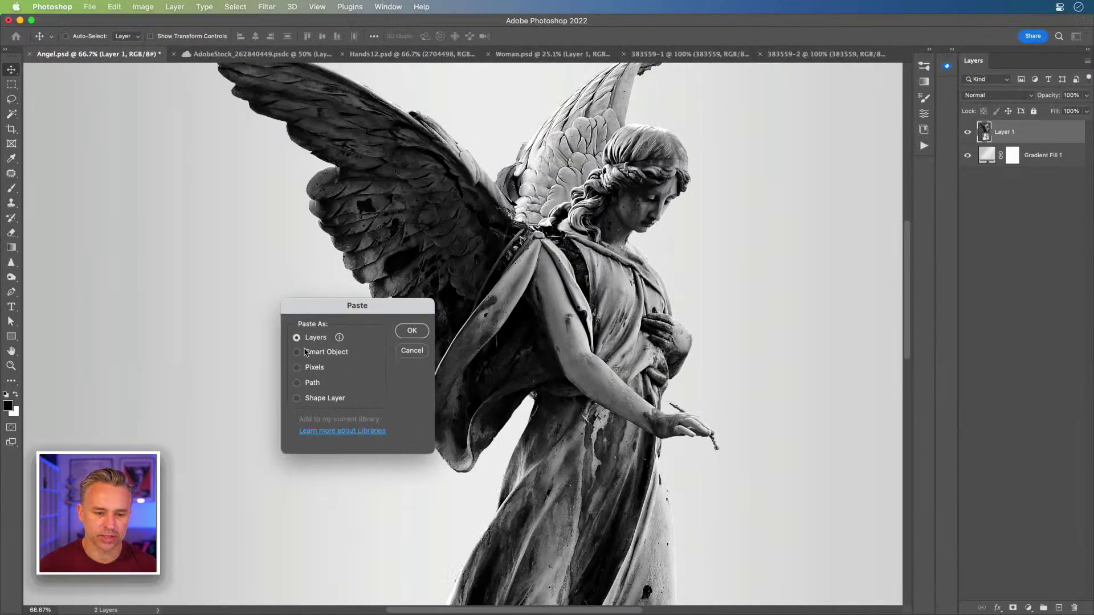
pyautogui.click(304, 352)
pyautogui.click(413, 334)
pyautogui.click(412, 332)
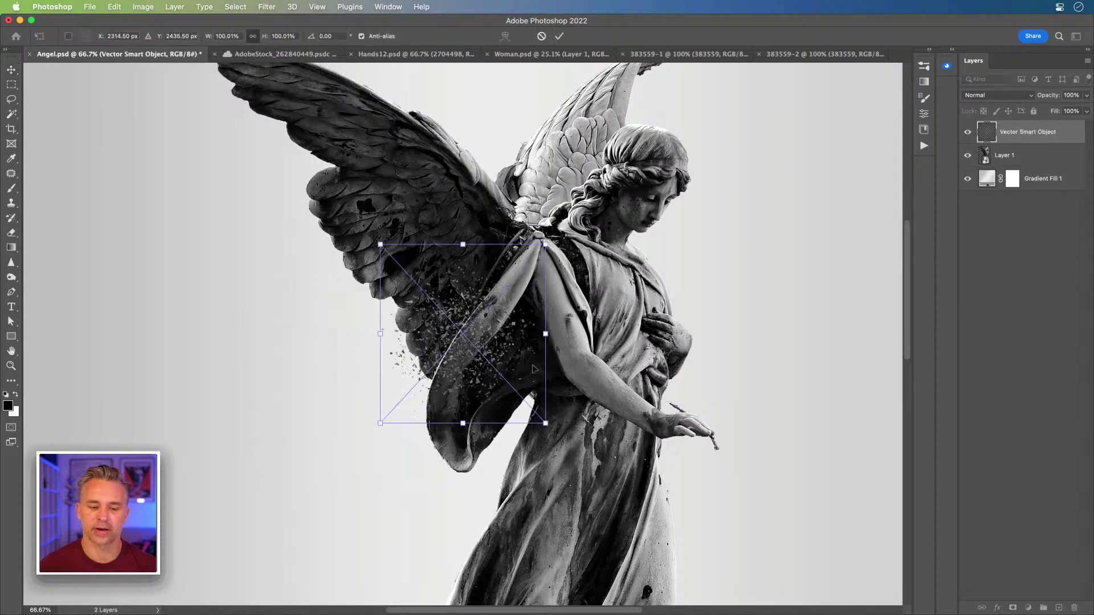
pyautogui.moveTo(378, 243); pyautogui.dragTo(232, 74)
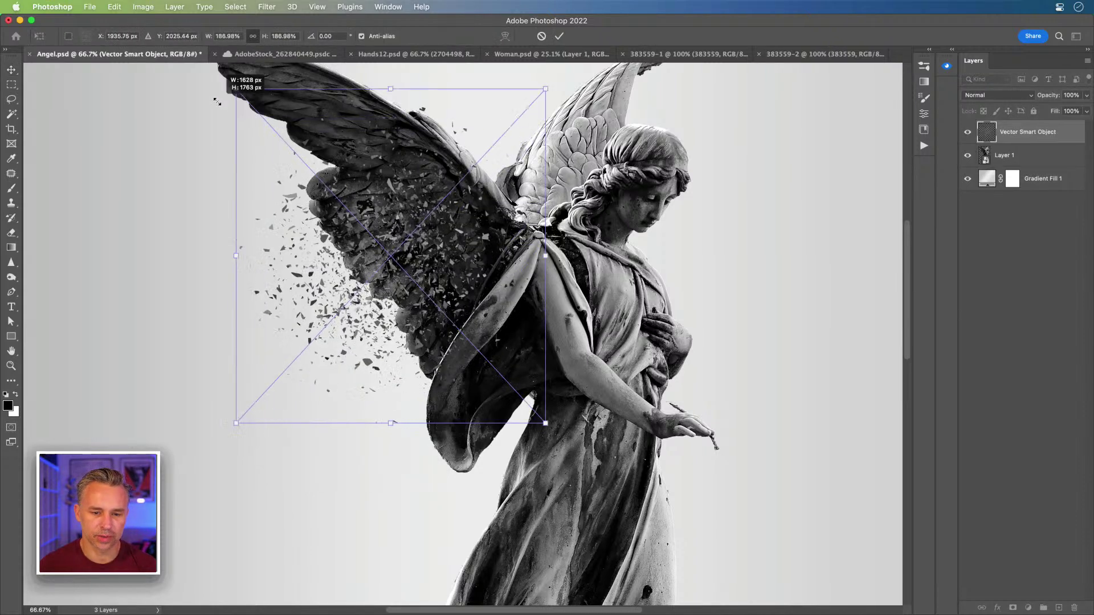
pyautogui.press('Return')
pyautogui.moveTo(474, 224); pyautogui.dragTo(390, 287)
# - Duplicate the angel layer Layer 1 and reposition the copy in the layer stack
pyautogui.hscroll(5, 390, 287)
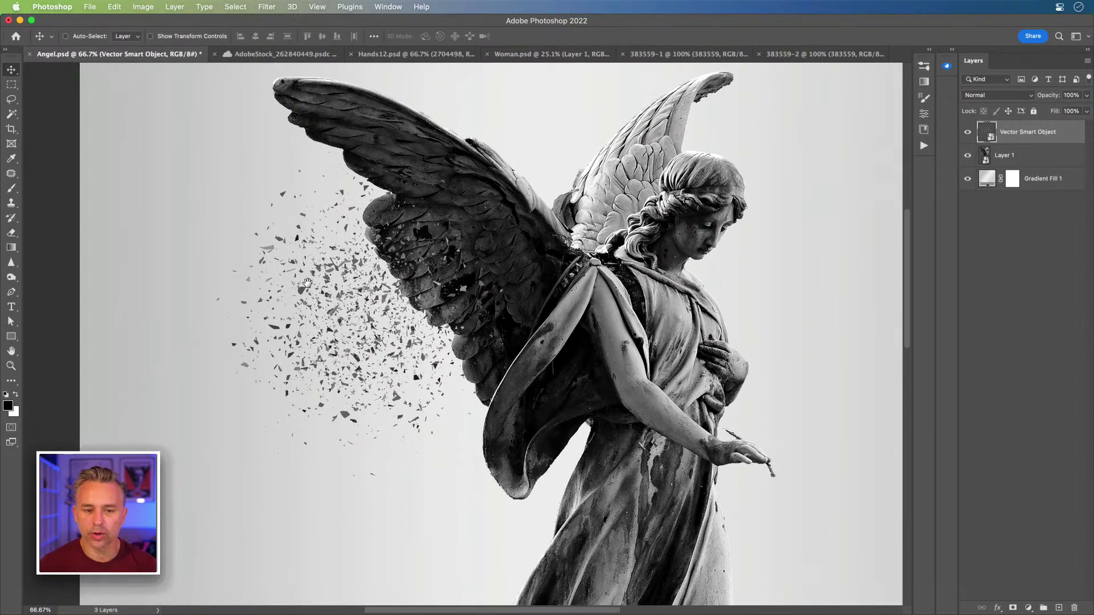
pyautogui.click(1007, 159)
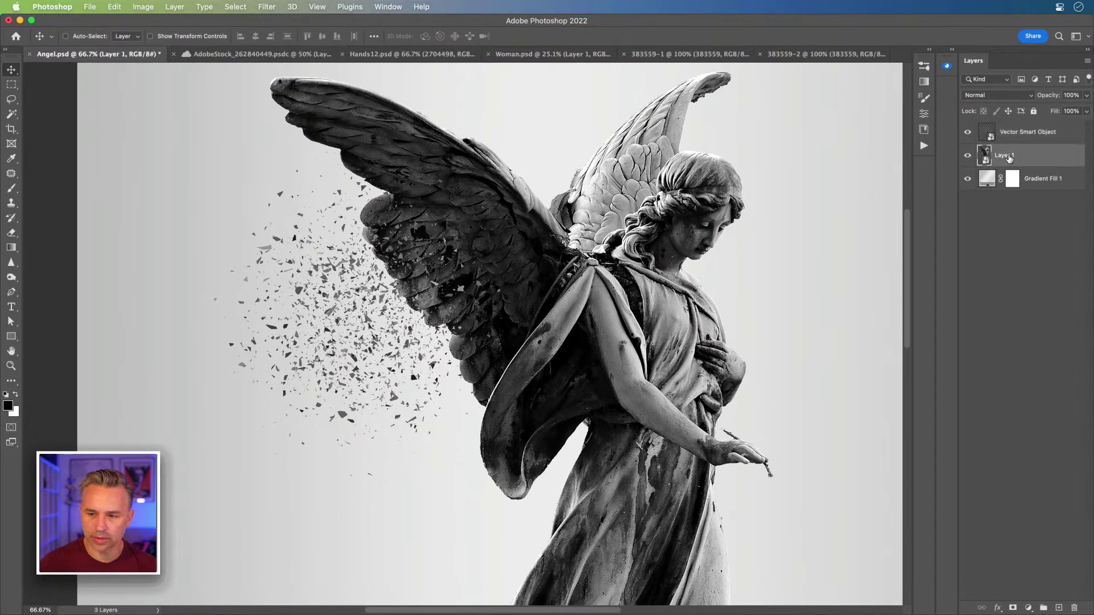
pyautogui.press('super+j')
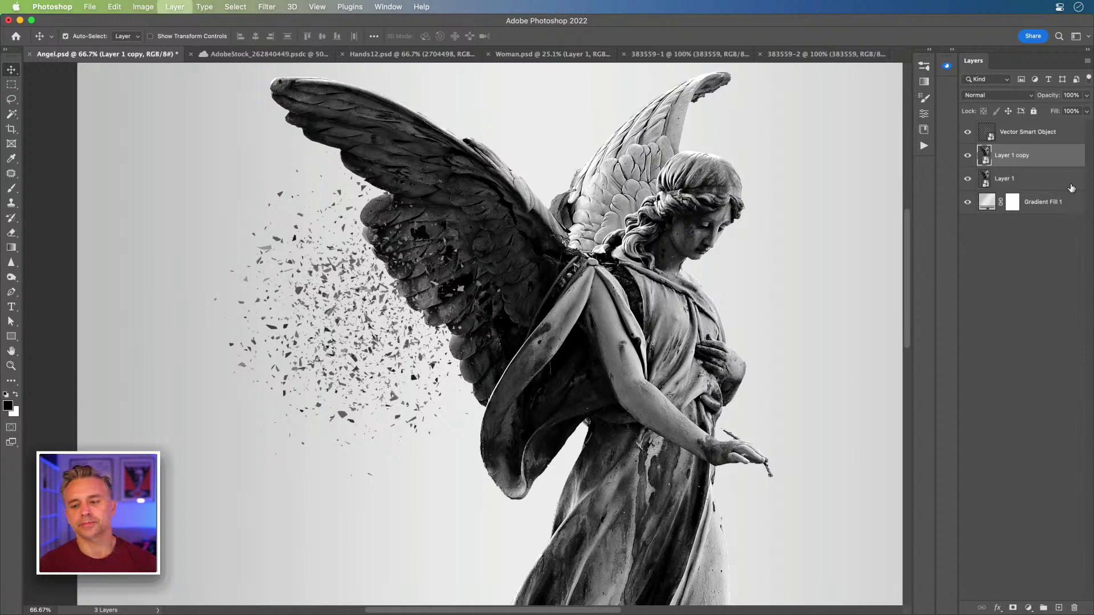
pyautogui.moveTo(1032, 157)
pyautogui.mouseDown()
pyautogui.moveTo(1029, 114)
pyautogui.moveTo(1044, 158)
pyautogui.mouseUp()
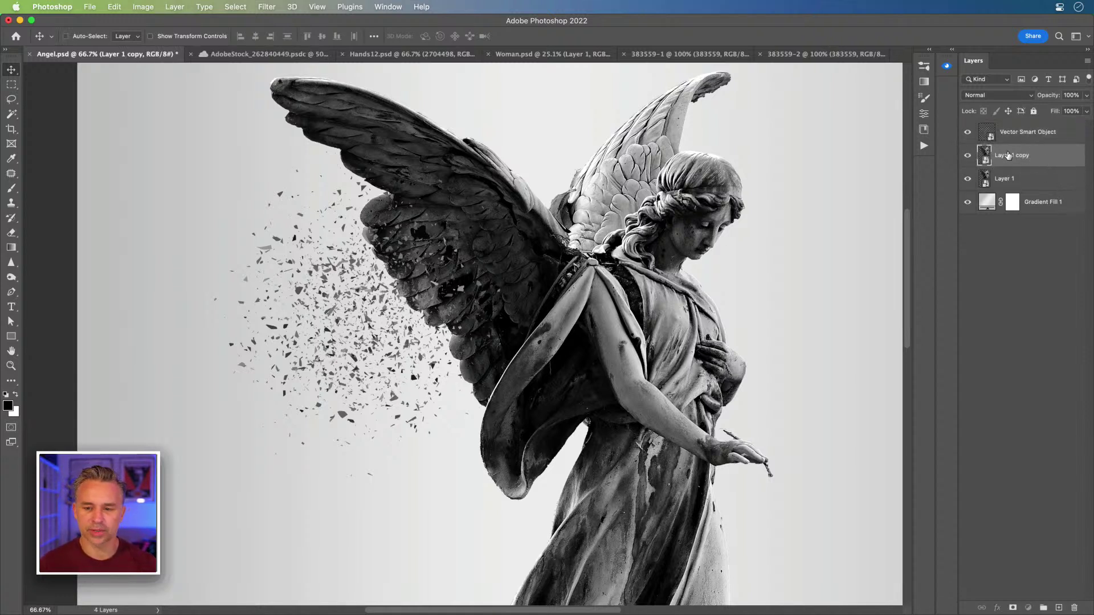
pyautogui.click(1014, 201)
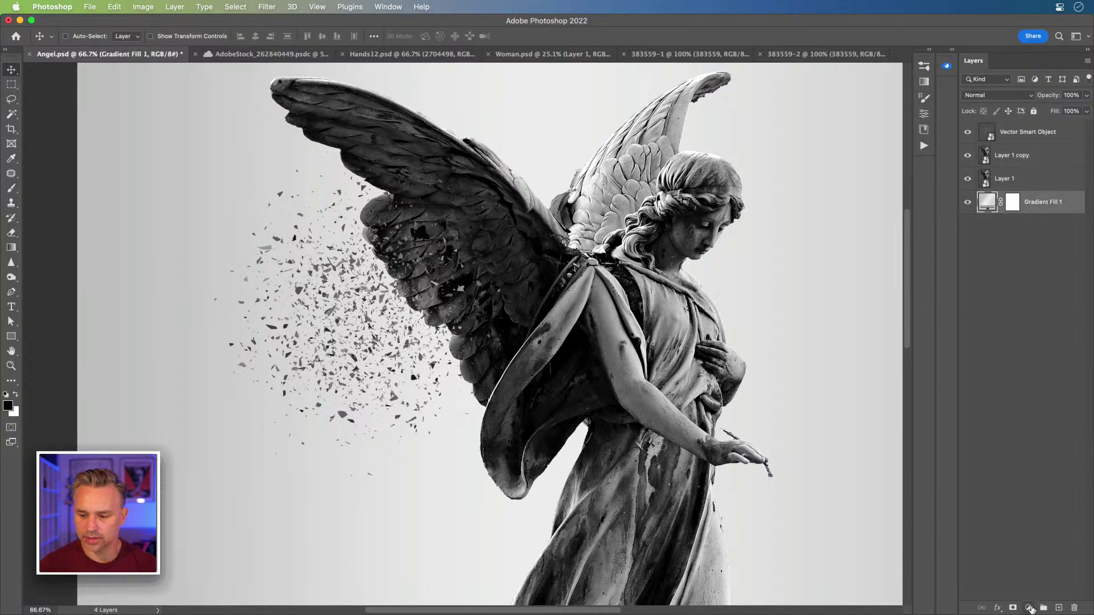
# - Add a white (ffffff) Solid Color fill layer above the gradient
pyautogui.click(1028, 607)
pyautogui.click(1067, 356)
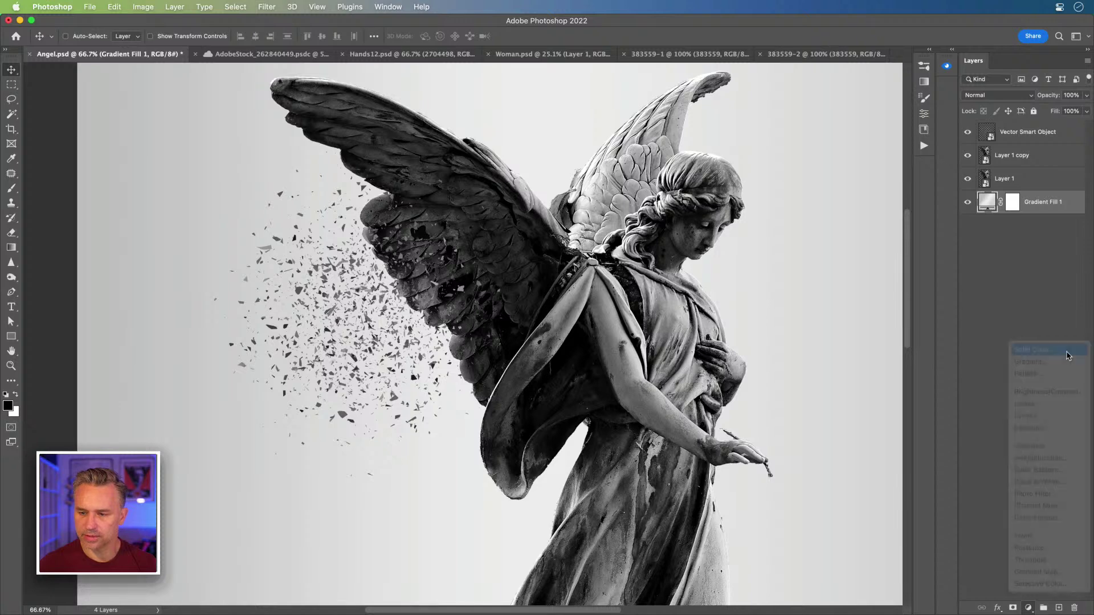
pyautogui.write('ffffff')
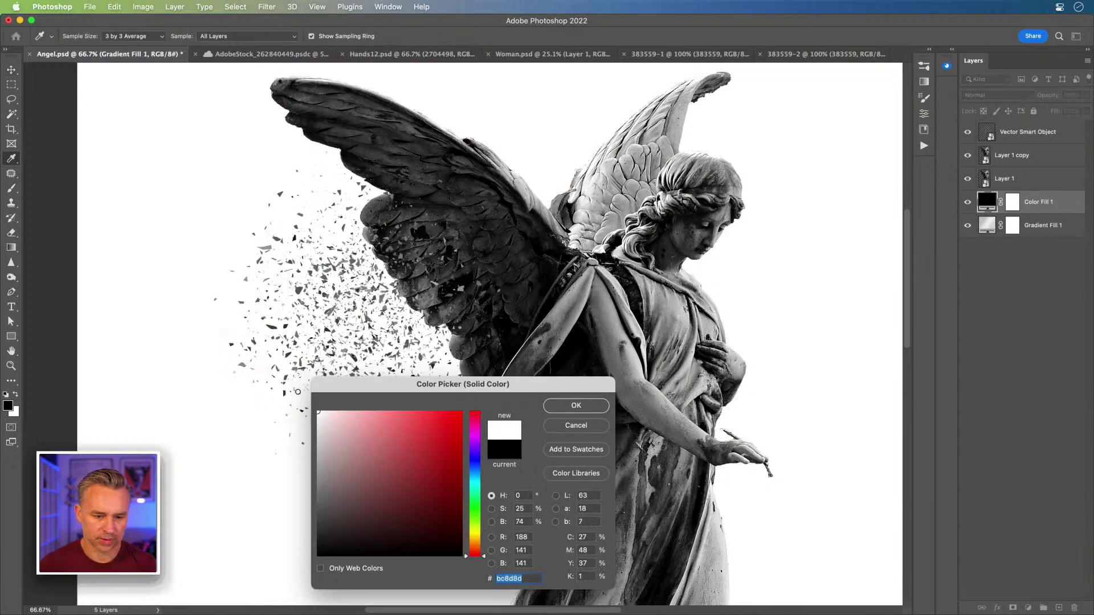
pyautogui.press('Return')
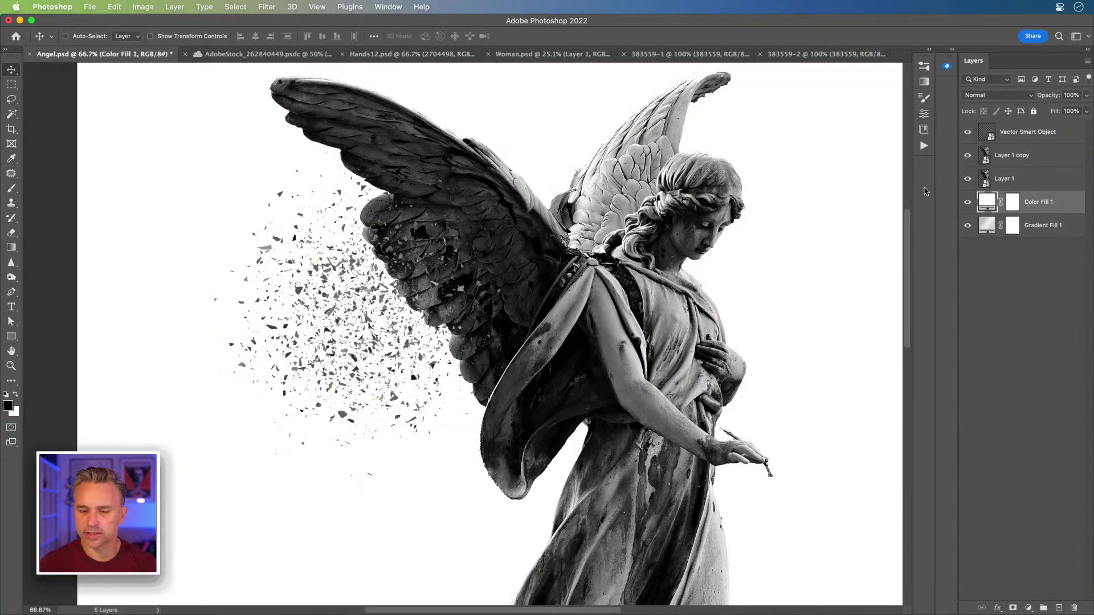
# - Zoom in on the scattered shards and lasso a small cluster on the Vector Smart Object layer
pyautogui.press('super+plus')
pyautogui.press('super+plus')
pyautogui.press('super+plus')
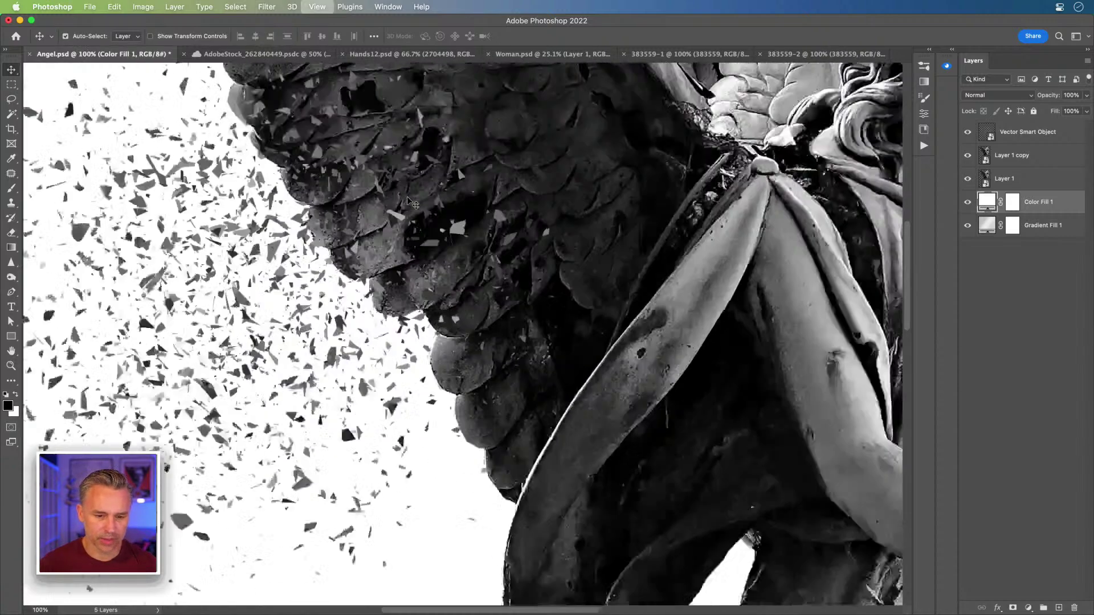
pyautogui.moveTo(251, 349); pyautogui.dragTo(847, 97)
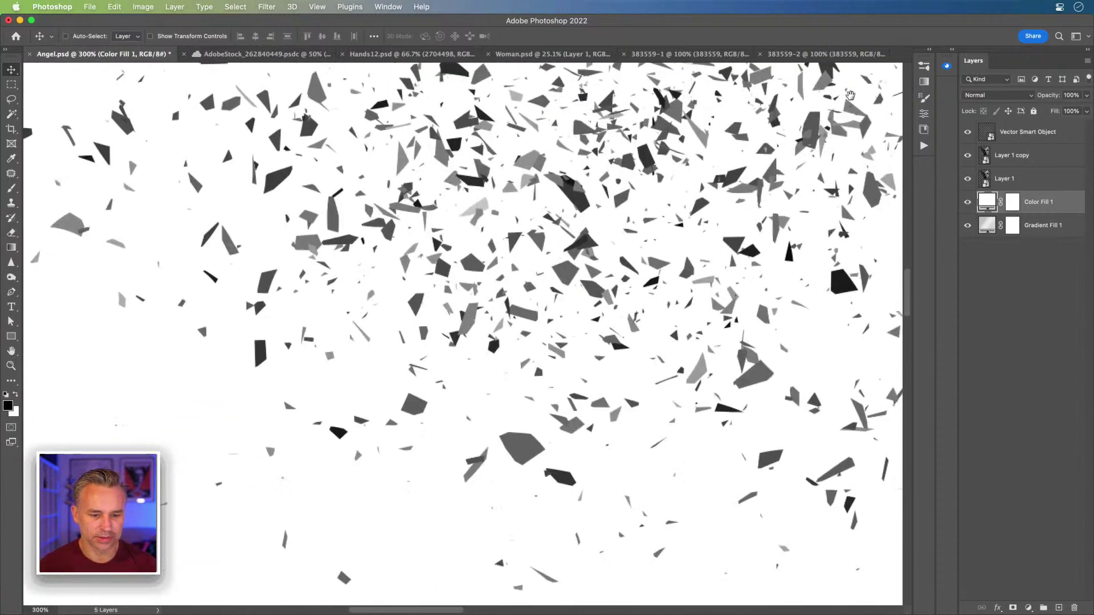
pyautogui.moveTo(389, 322); pyautogui.dragTo(467, 251)
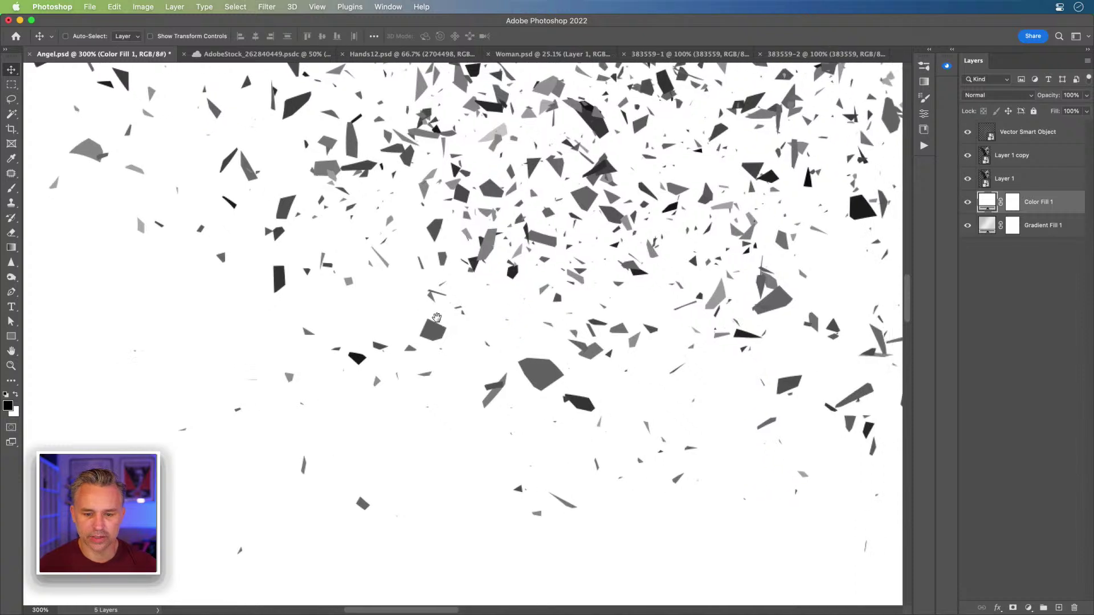
pyautogui.moveTo(499, 330)
pyautogui.mouseDown()
pyautogui.moveTo(440, 328)
pyautogui.moveTo(476, 348)
pyautogui.moveTo(523, 338)
pyautogui.moveTo(582, 373)
pyautogui.moveTo(607, 419)
pyautogui.moveTo(575, 447)
pyautogui.moveTo(477, 431)
pyautogui.mouseUp()
pyautogui.press('l')
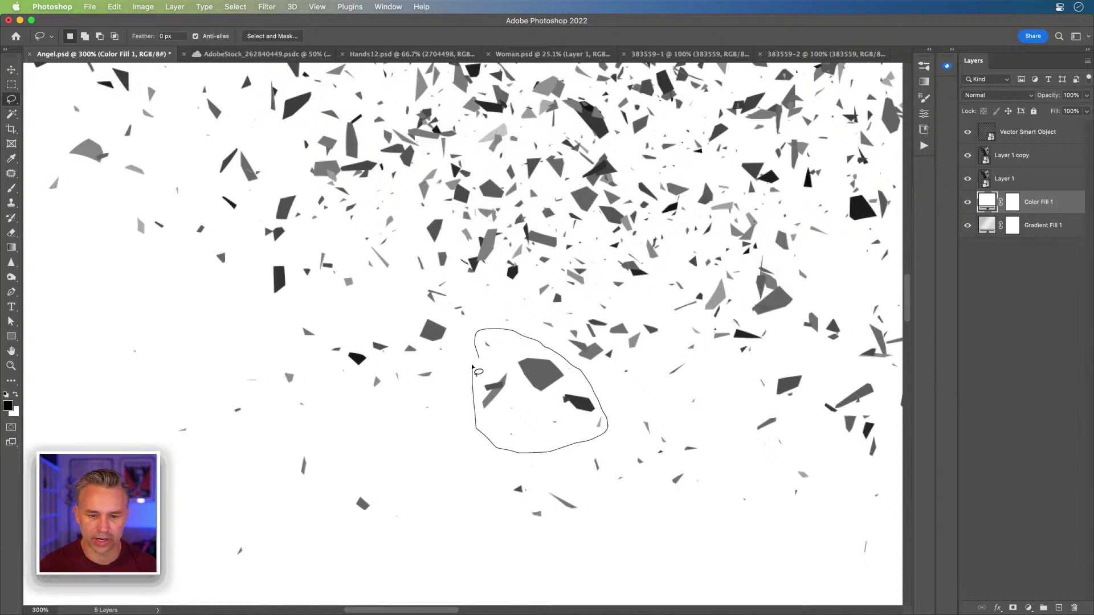
pyautogui.click(1036, 136)
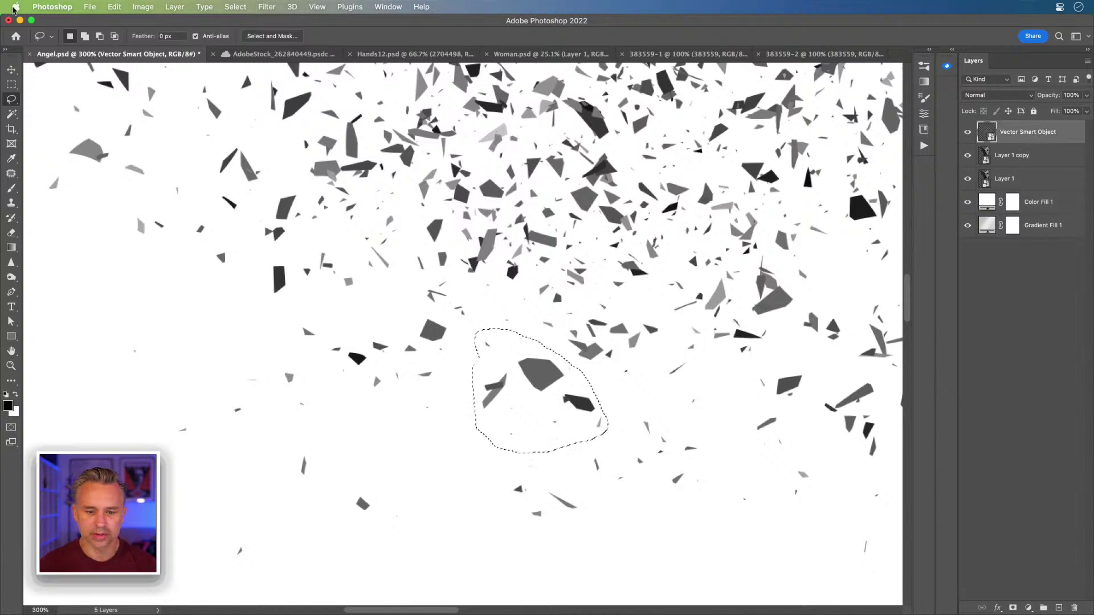
# - Define a brush preset named Break1 from the outlined shards
pyautogui.click(114, 6)
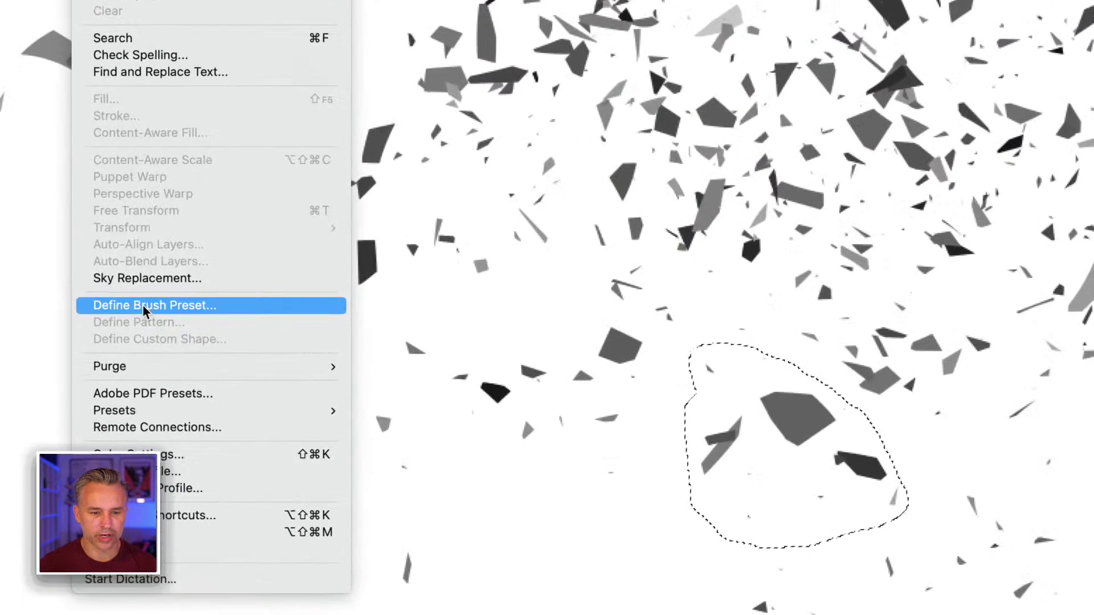
pyautogui.click(143, 307)
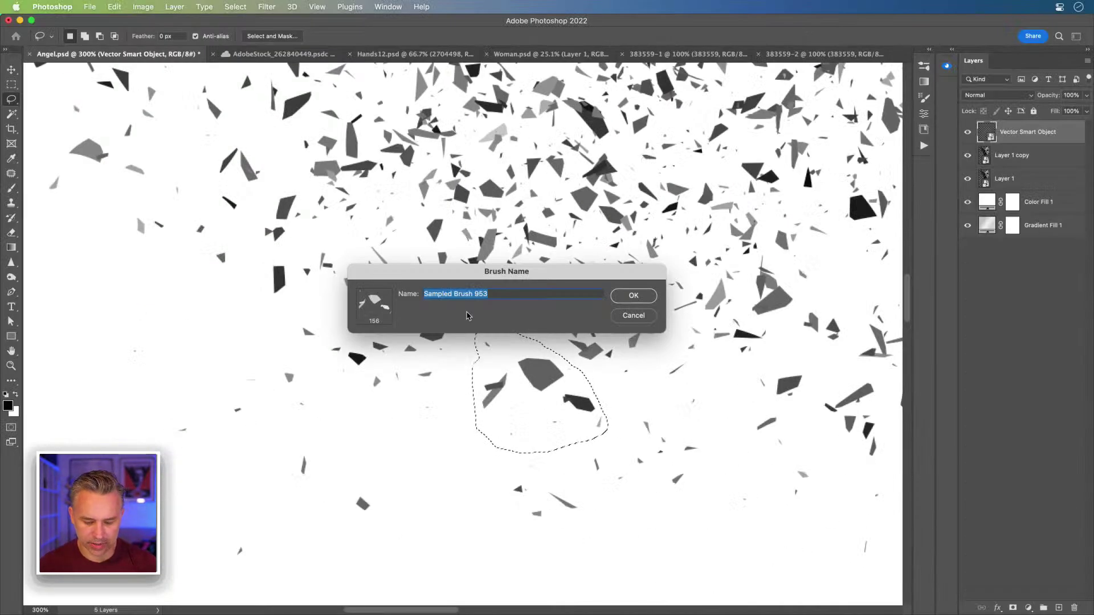
pyautogui.write('Break1')
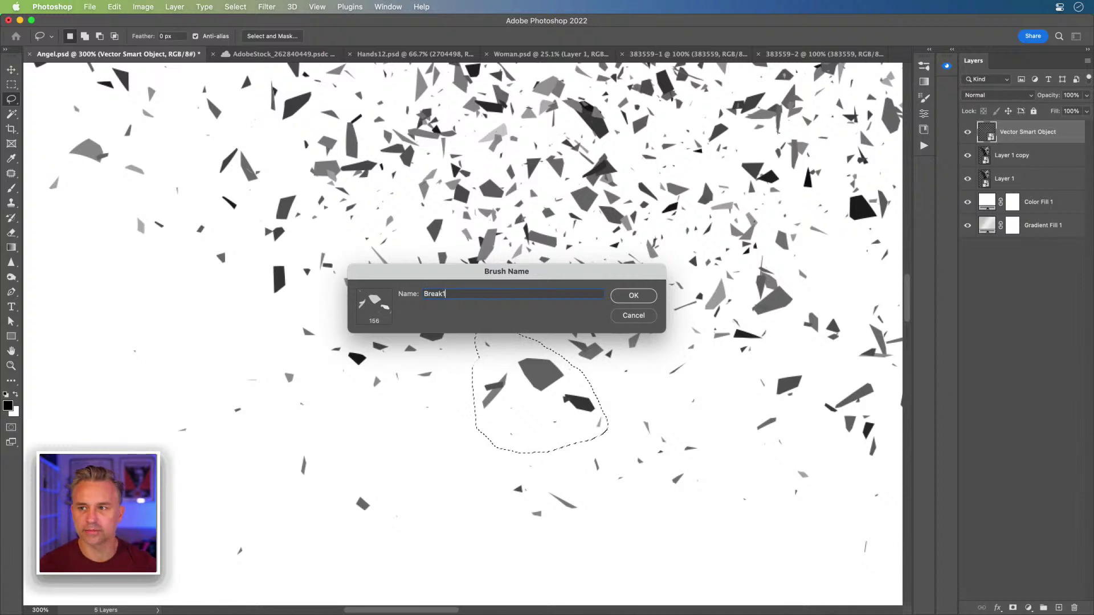
pyautogui.press('Return')
pyautogui.press('b')
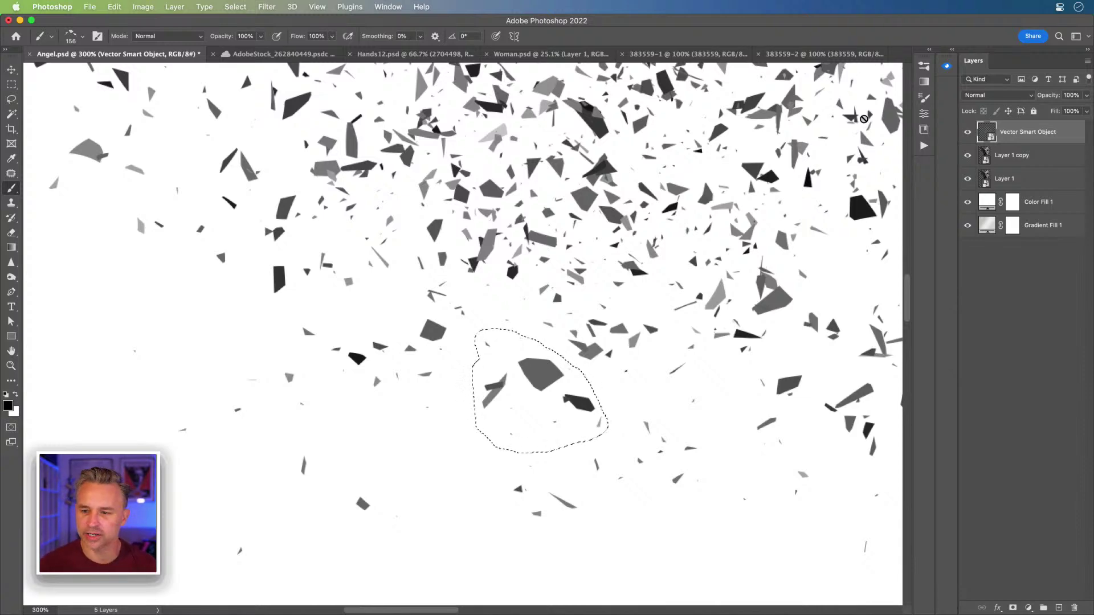
# - Zoom out and hide the Vector Smart Object shards and Layer 1 copy
pyautogui.click(1020, 155)
pyautogui.press('super+minus')
pyautogui.press('super+minus')
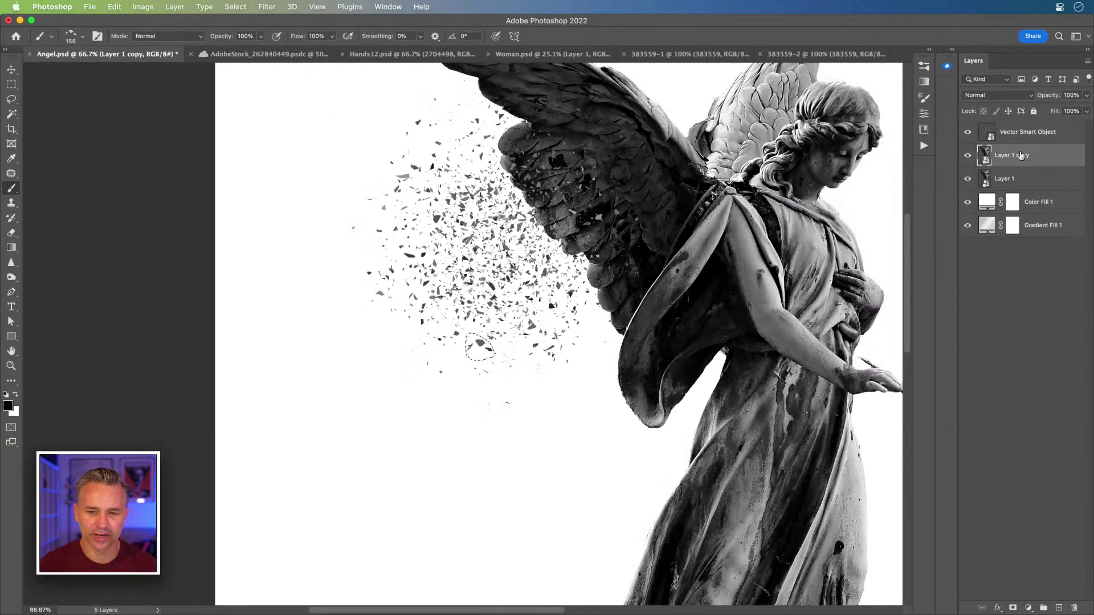
pyautogui.press('super+minus')
pyautogui.moveTo(212, 334); pyautogui.dragTo(166, 330)
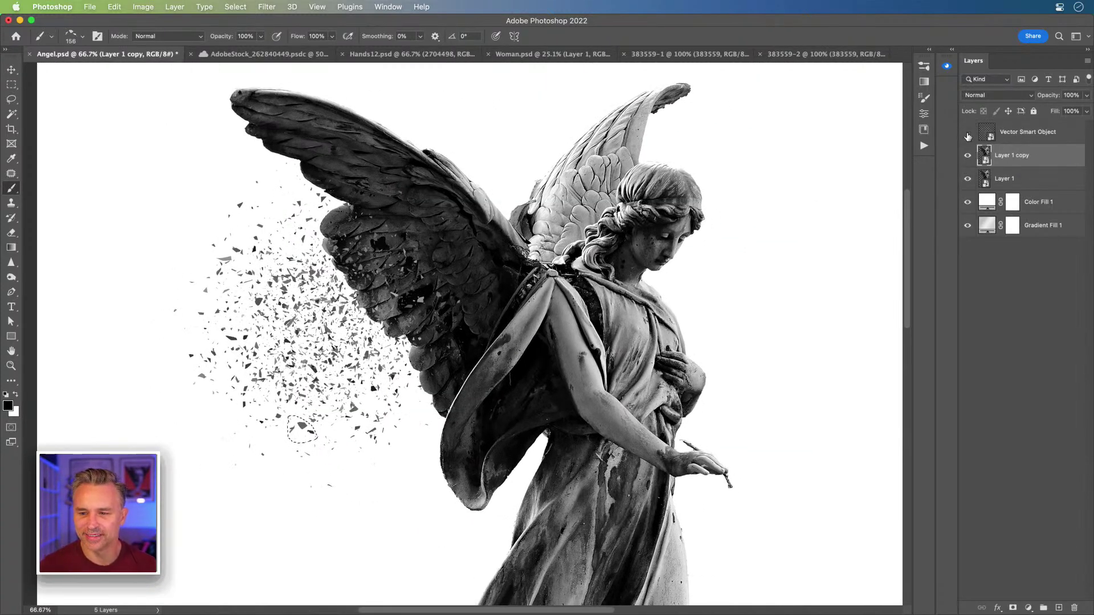
pyautogui.click(967, 178)
pyautogui.click(967, 157)
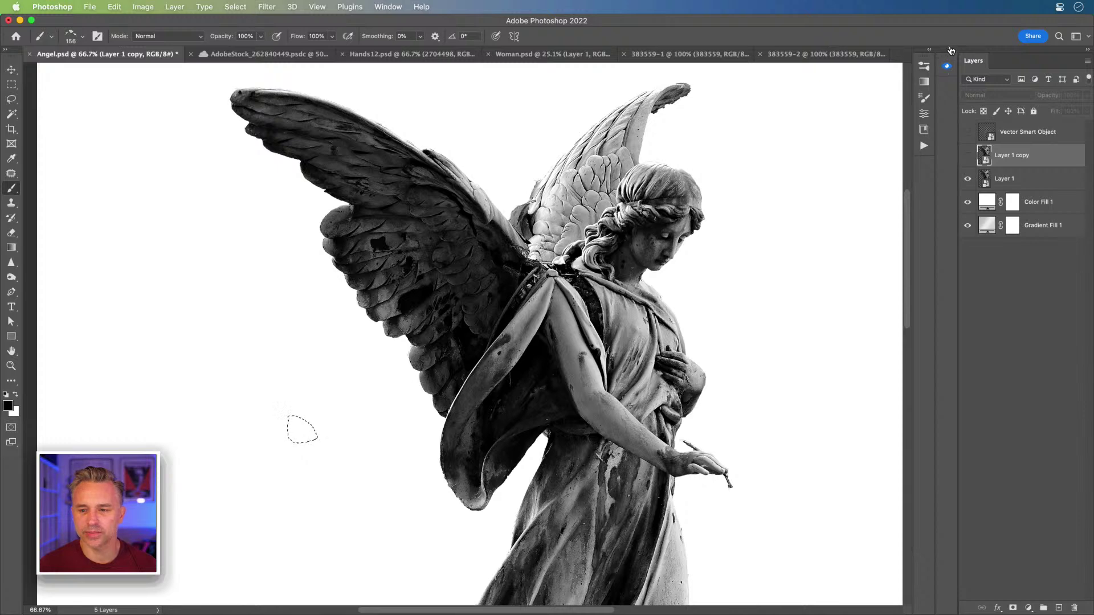
pyautogui.click(929, 50)
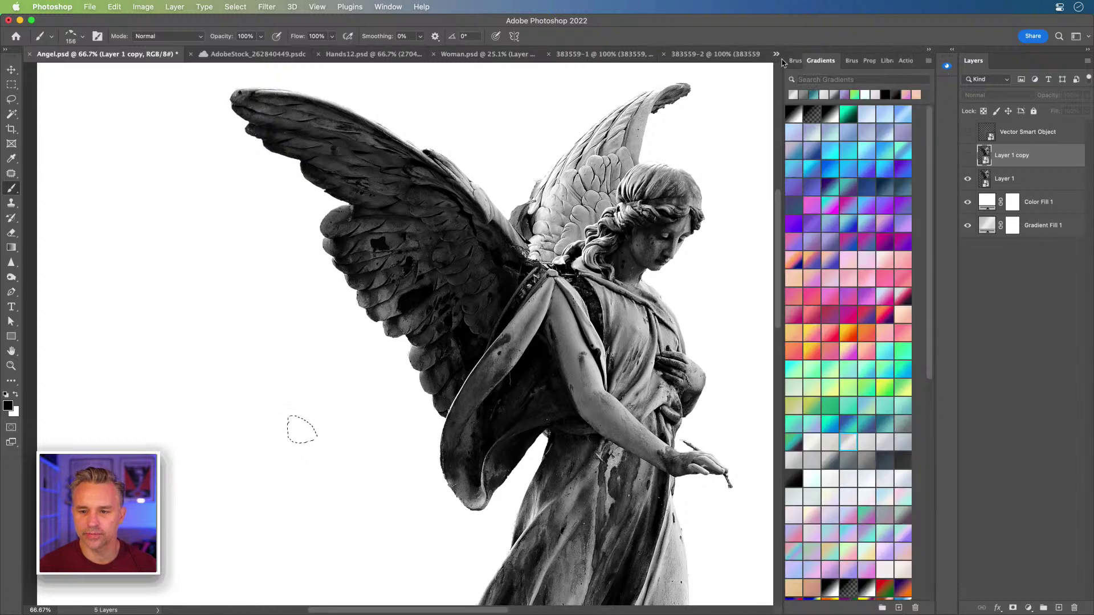
# - Pick the new 156 shard brush, widen its spacing to 78%, and enable Shape Dynamics
pyautogui.click(851, 60)
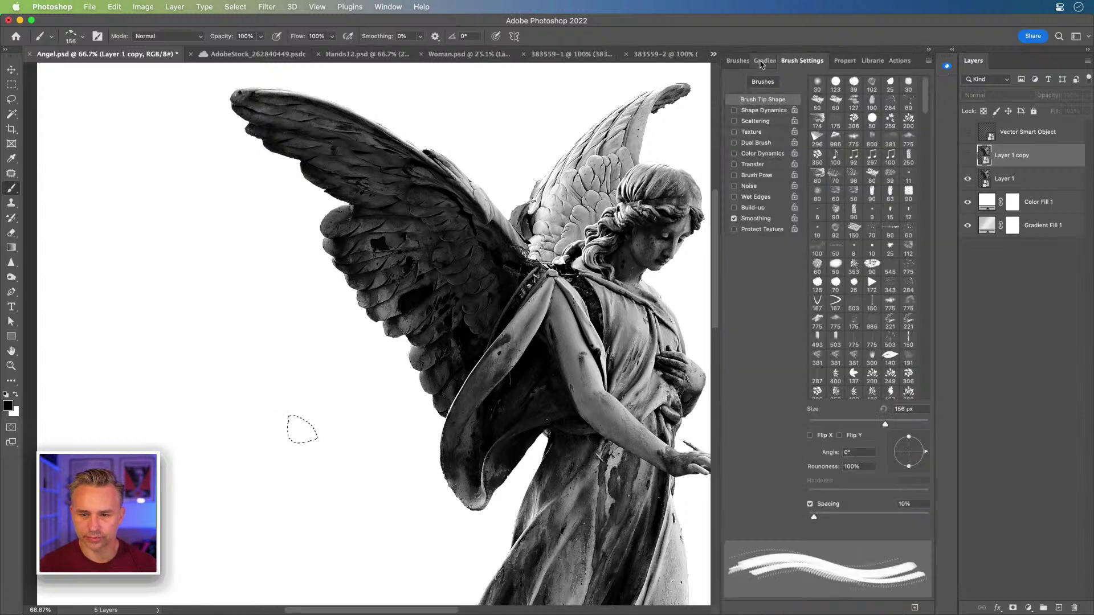
pyautogui.click(736, 60)
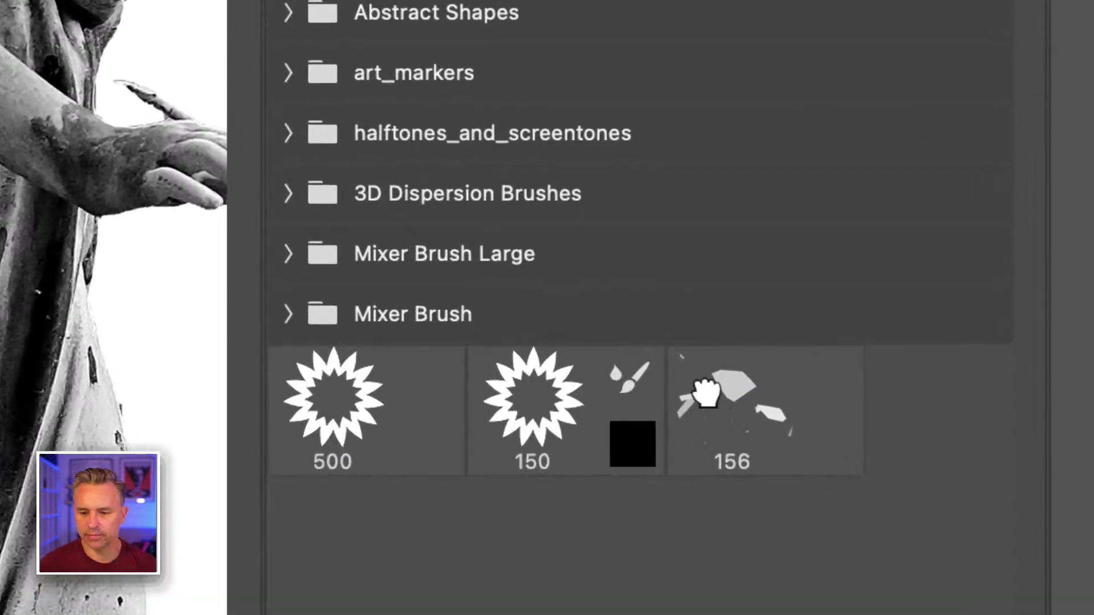
pyautogui.click(842, 525)
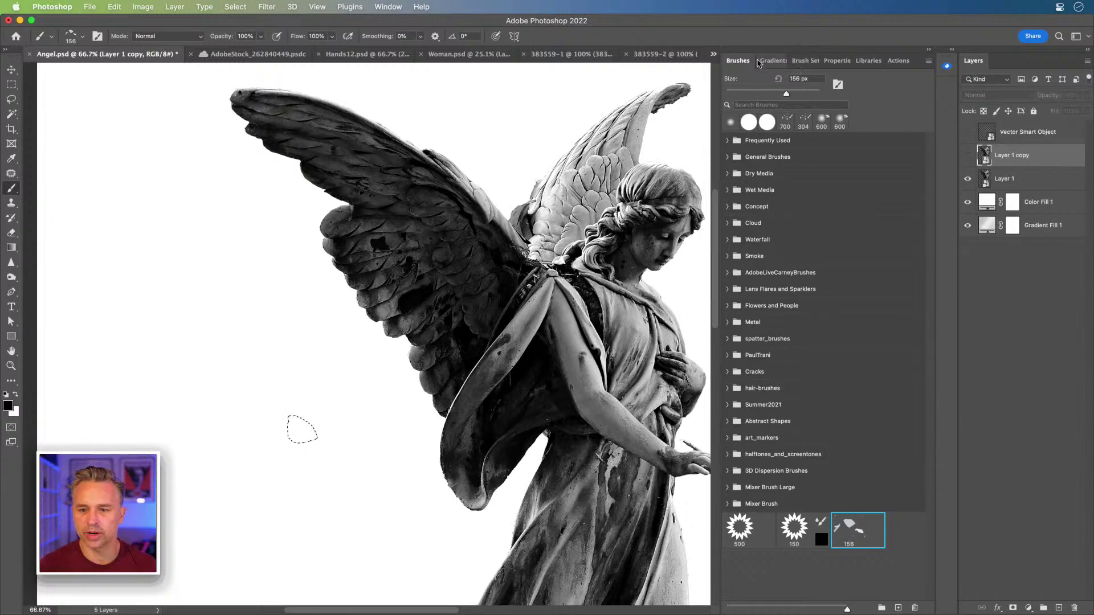
pyautogui.click(801, 61)
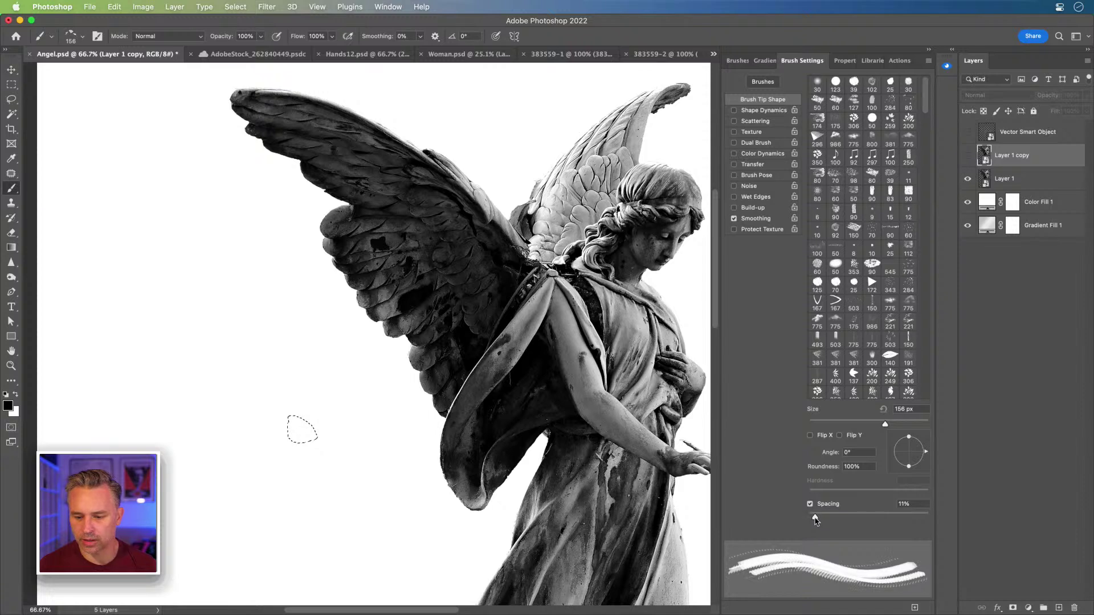
pyautogui.moveTo(814, 519); pyautogui.dragTo(855, 521)
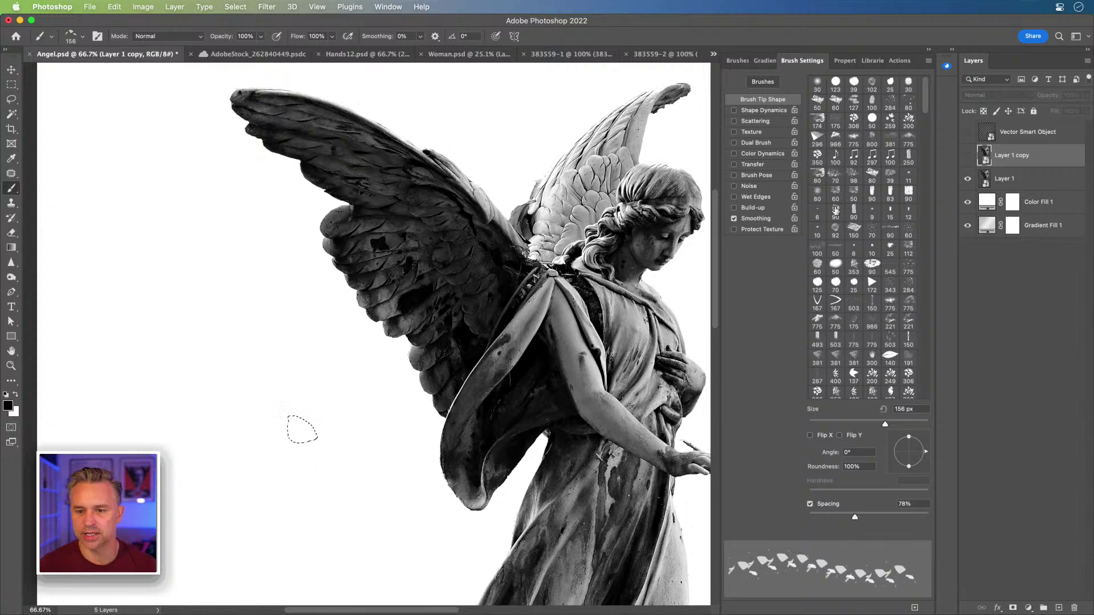
pyautogui.click(762, 112)
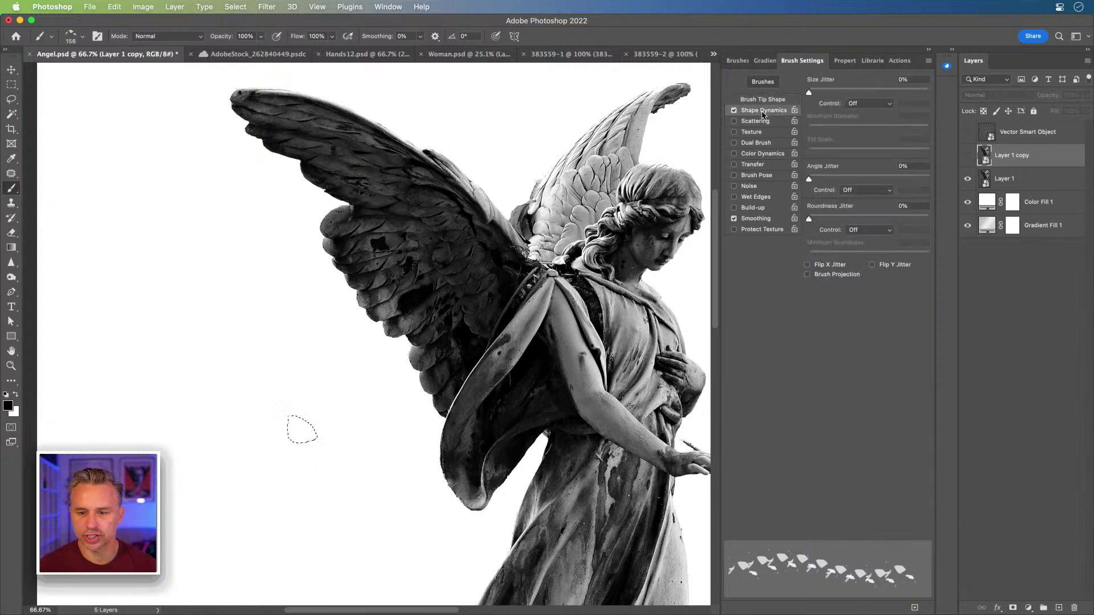
# - Float the Brush Settings panel and set Size Jitter to 14% with no pen pressure control
pyautogui.moveTo(800, 60)
pyautogui.mouseDown()
pyautogui.moveTo(564, 94)
pyautogui.moveTo(438, 84)
pyautogui.mouseUp()
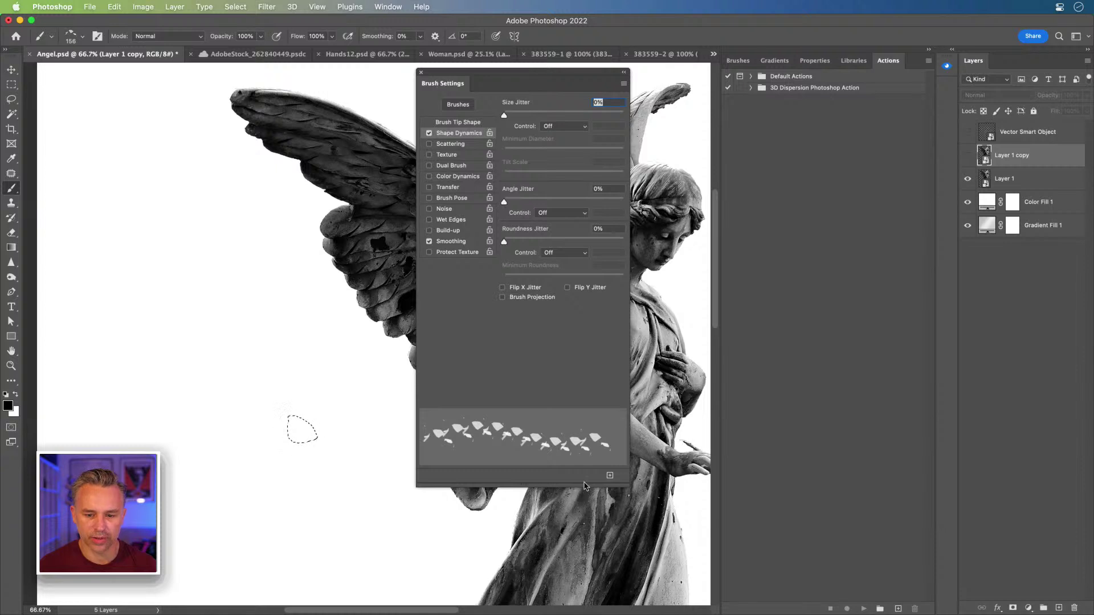
pyautogui.moveTo(626, 486)
pyautogui.mouseDown()
pyautogui.moveTo(712, 402)
pyautogui.moveTo(659, 418)
pyautogui.mouseUp()
pyautogui.click(929, 49)
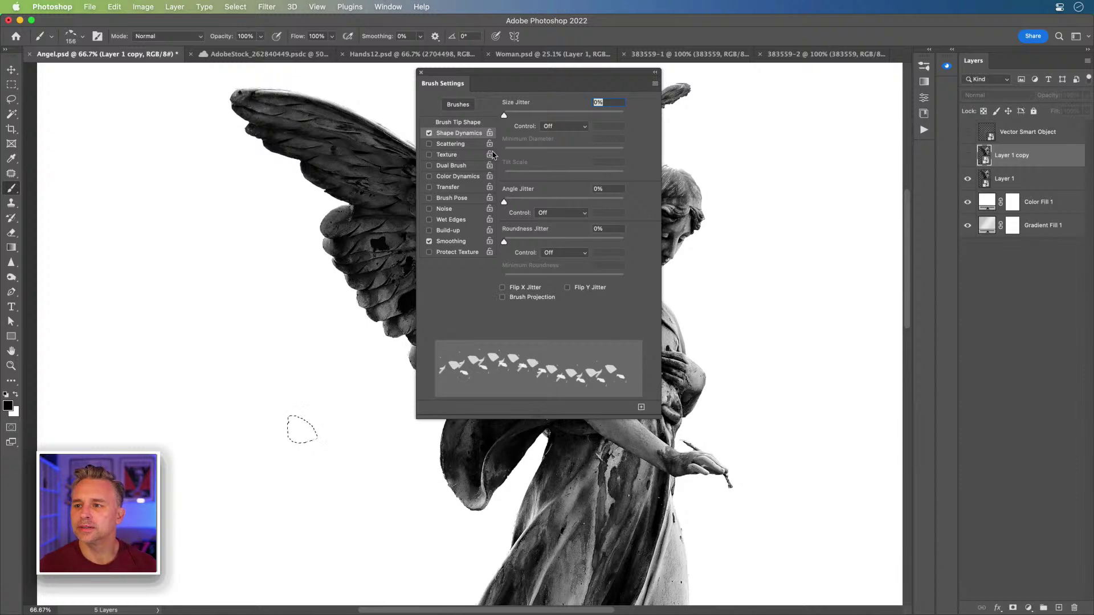
pyautogui.moveTo(513, 89); pyautogui.dragTo(676, 163)
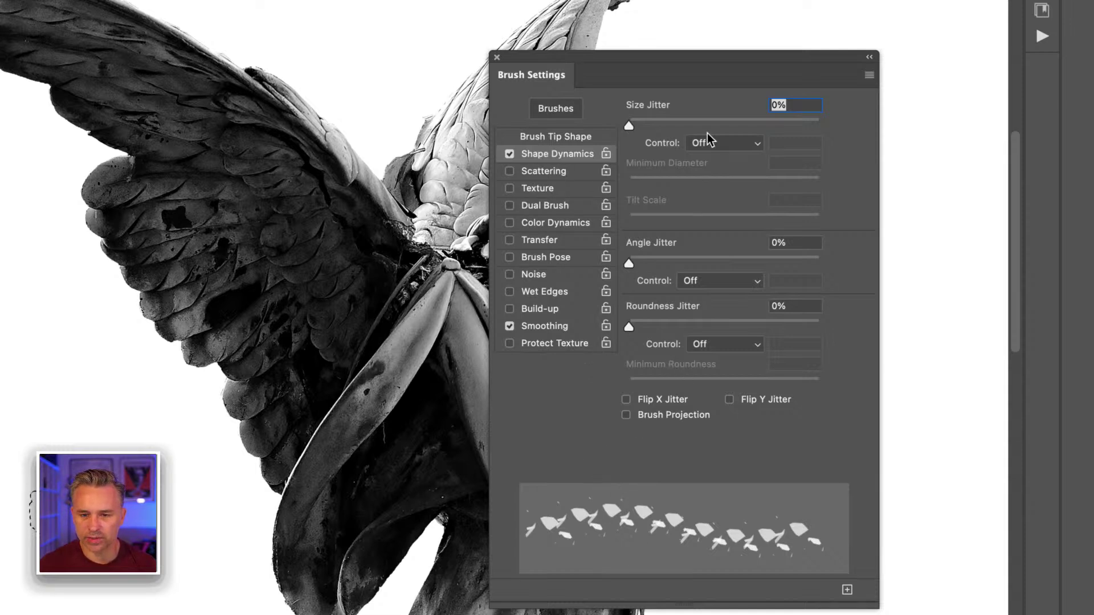
pyautogui.moveTo(628, 126); pyautogui.dragTo(448, 134)
pyautogui.moveTo(631, 131); pyautogui.dragTo(656, 126)
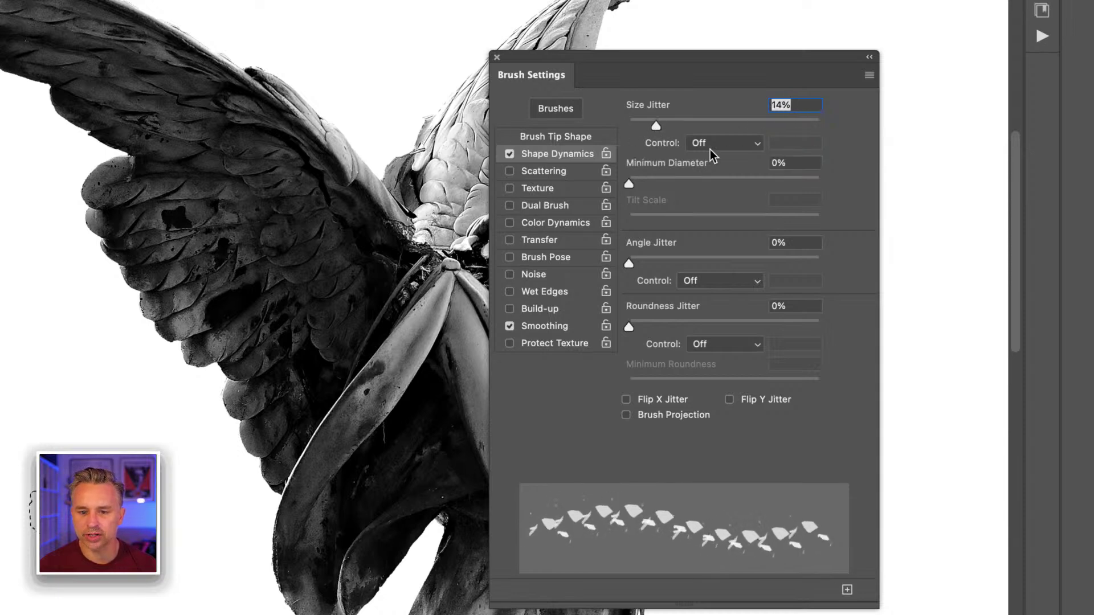
pyautogui.click(723, 142)
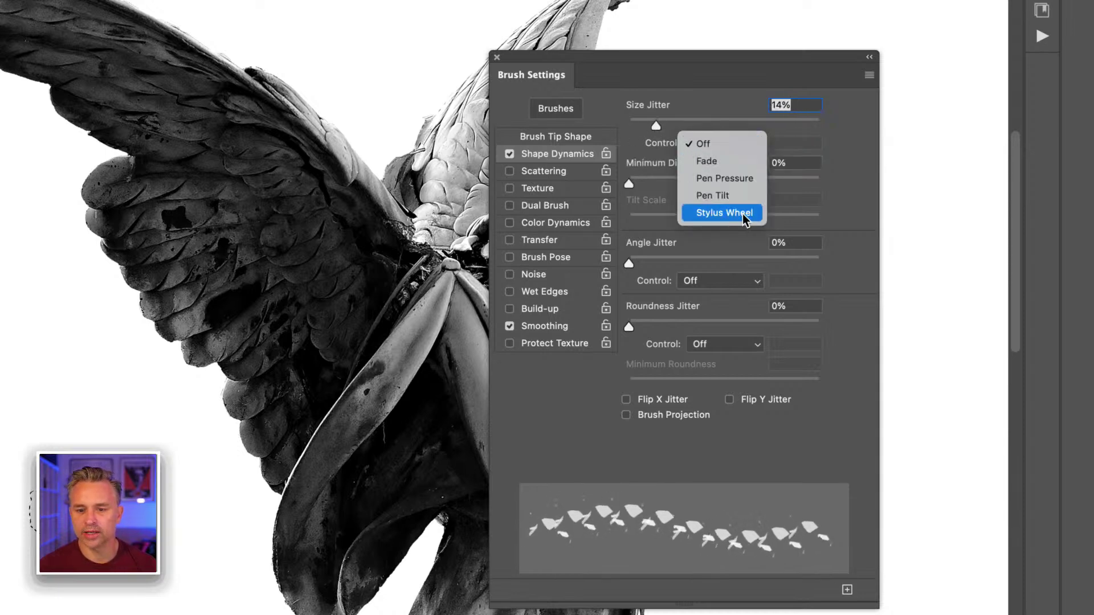
pyautogui.click(744, 181)
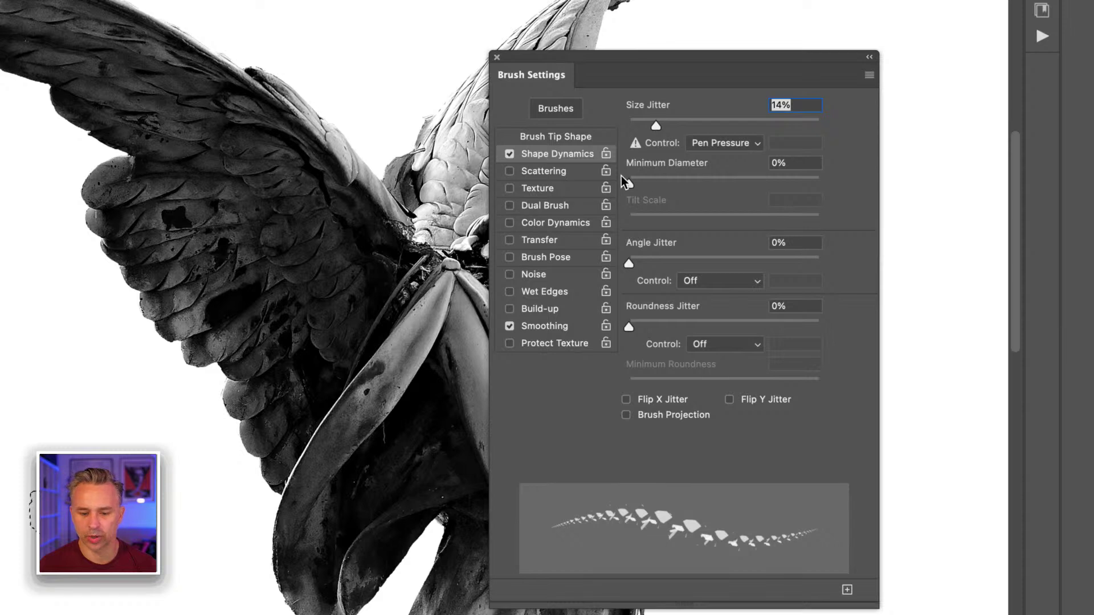
pyautogui.click(700, 145)
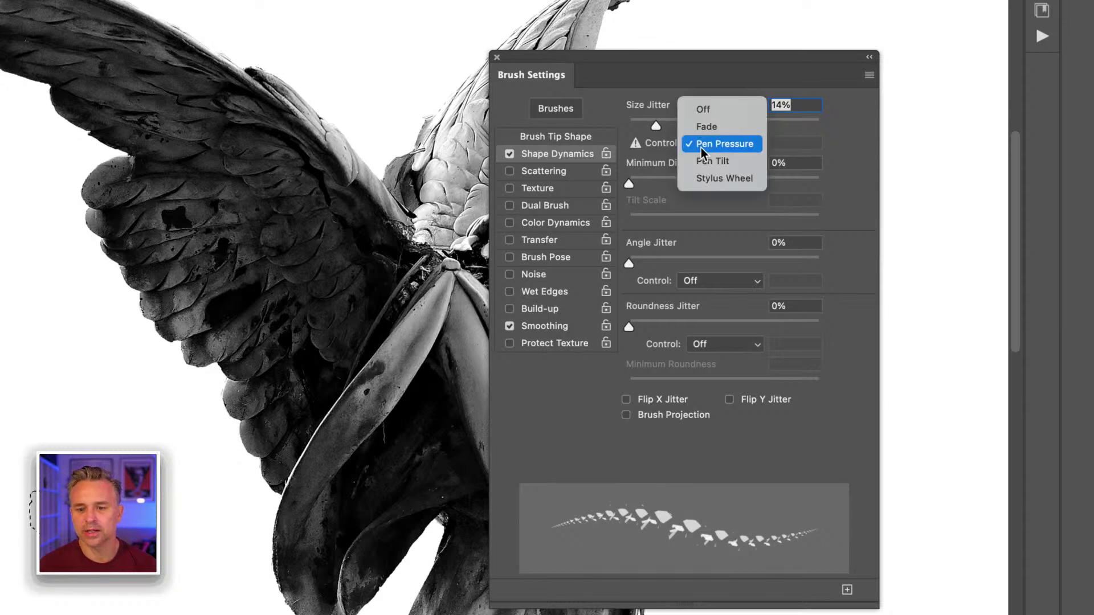
pyautogui.click(710, 111)
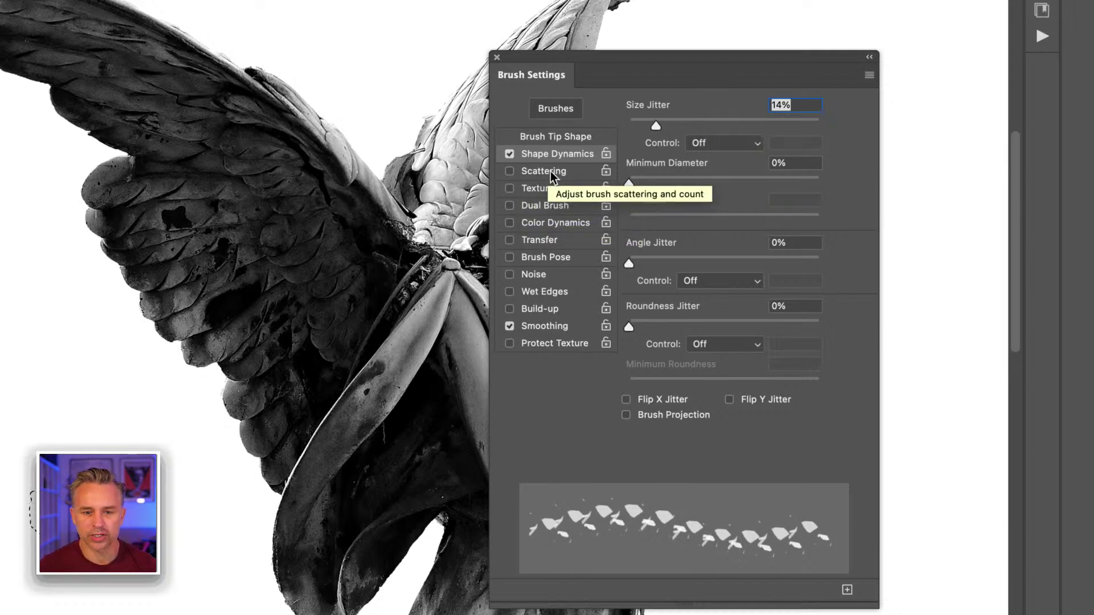
# - Enable Scattering on both axes, controlled by pen pressure
pyautogui.click(517, 173)
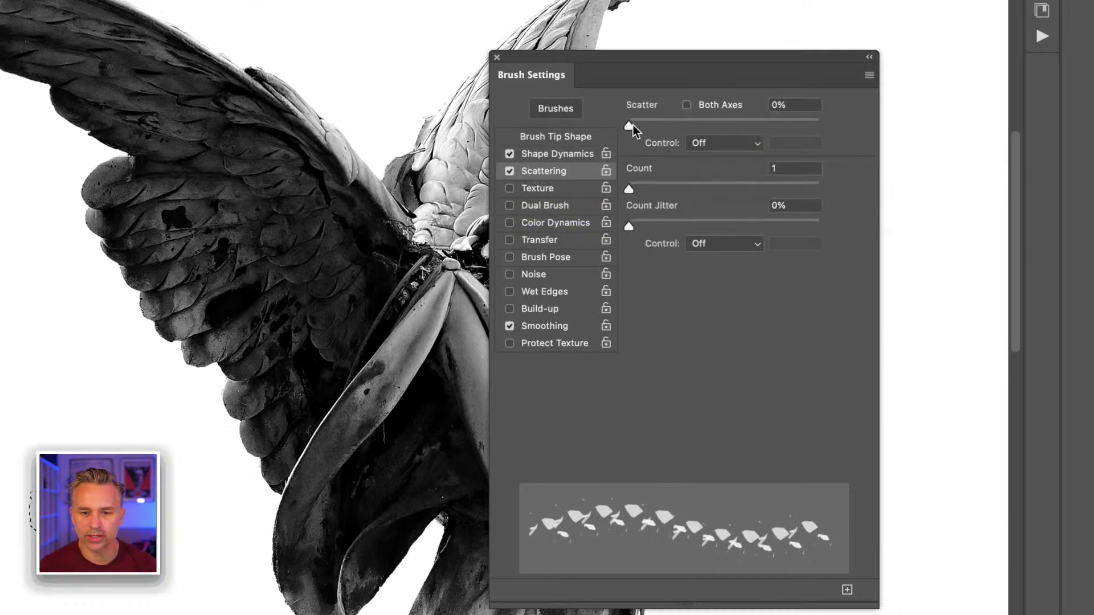
pyautogui.moveTo(633, 125)
pyautogui.mouseDown()
pyautogui.moveTo(671, 125)
pyautogui.moveTo(662, 125)
pyautogui.mouseUp()
pyautogui.moveTo(627, 185)
pyautogui.mouseDown()
pyautogui.moveTo(647, 185)
pyautogui.moveTo(633, 189)
pyautogui.mouseUp()
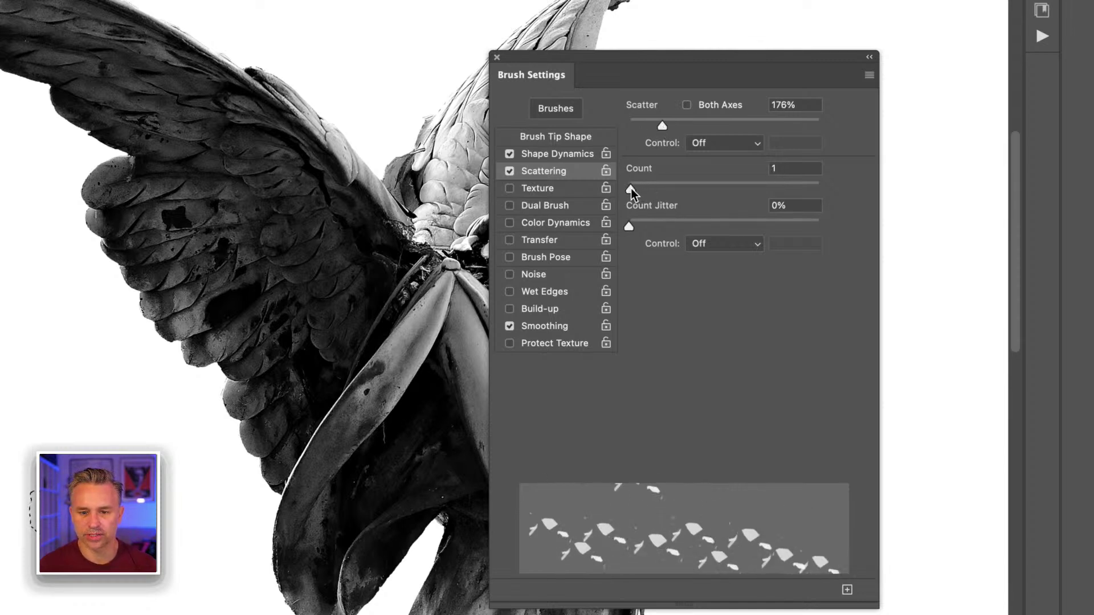
pyautogui.click(726, 144)
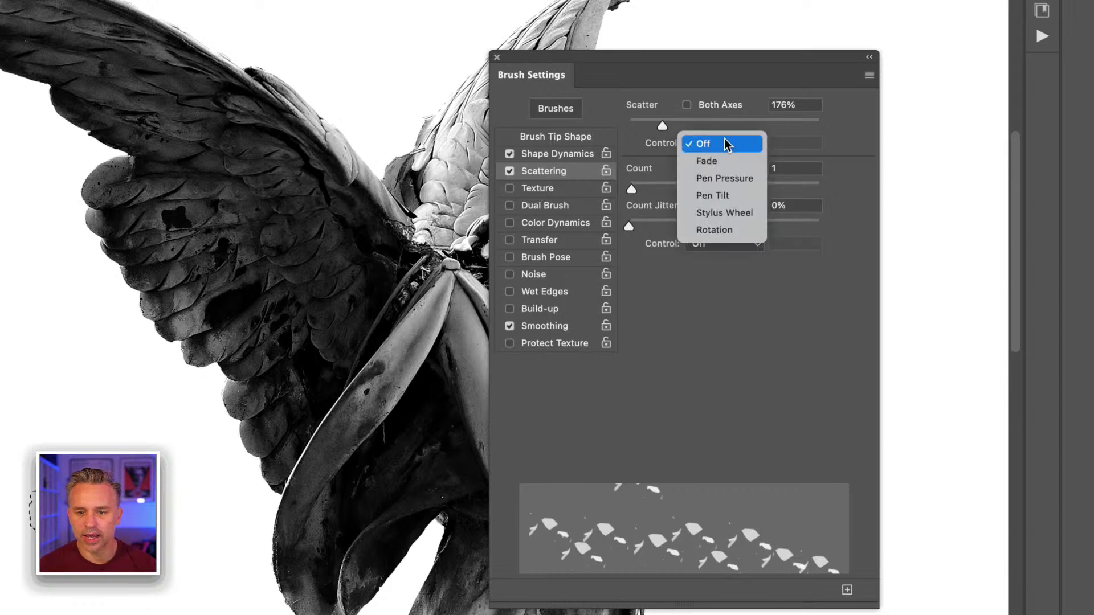
pyautogui.click(732, 180)
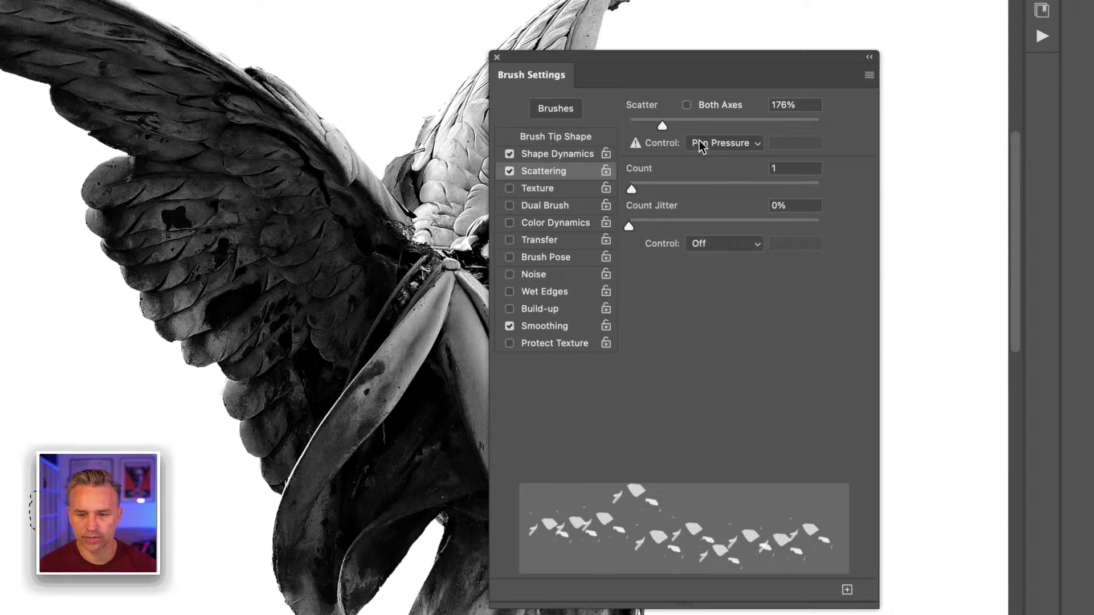
pyautogui.click(687, 105)
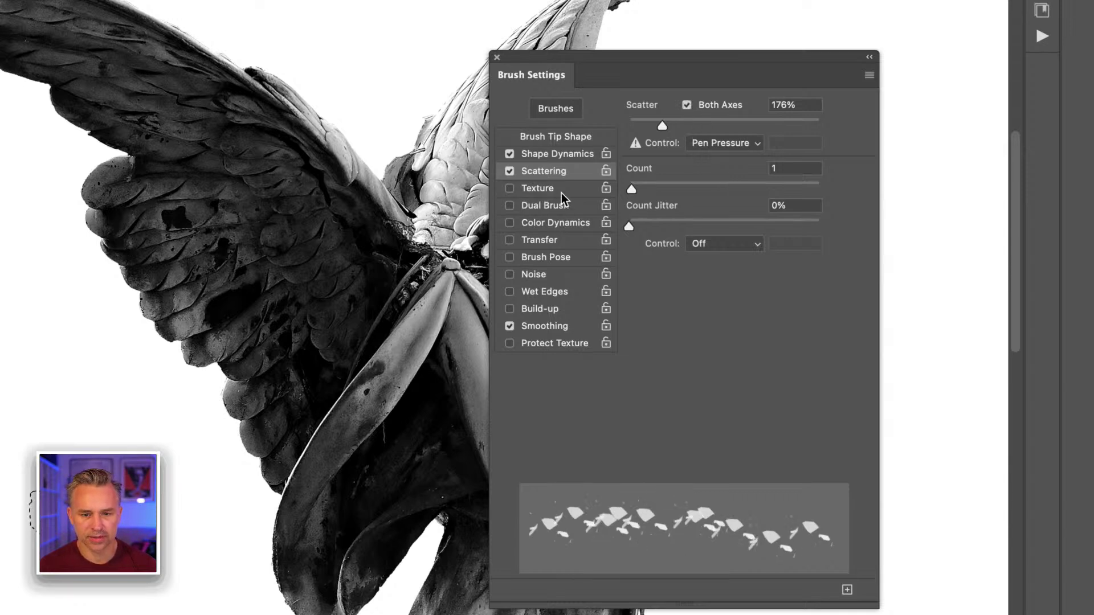
pyautogui.click(558, 223)
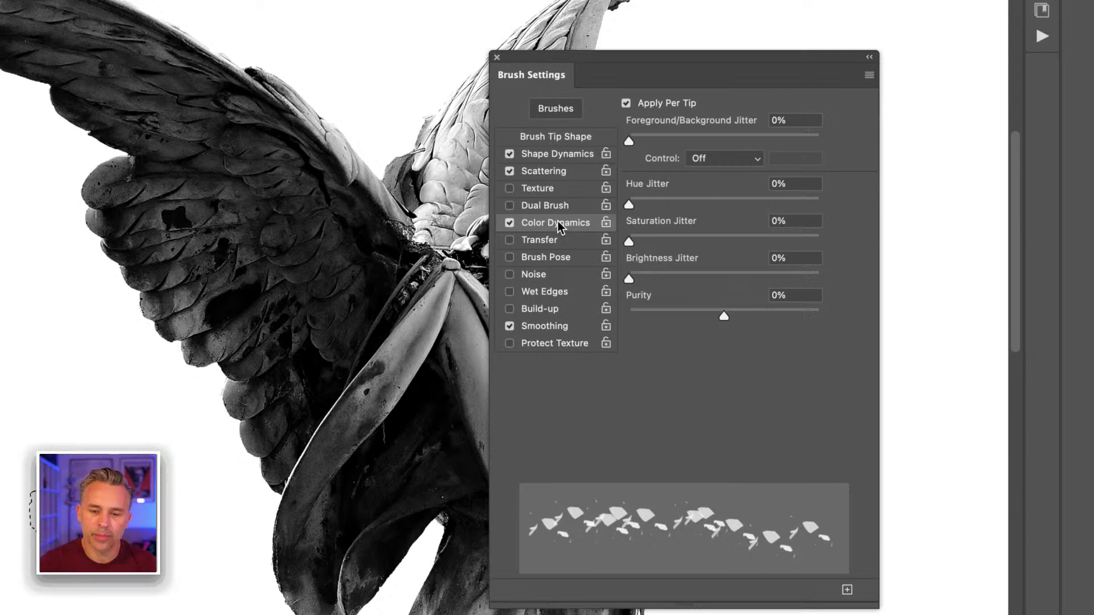
pyautogui.click(509, 223)
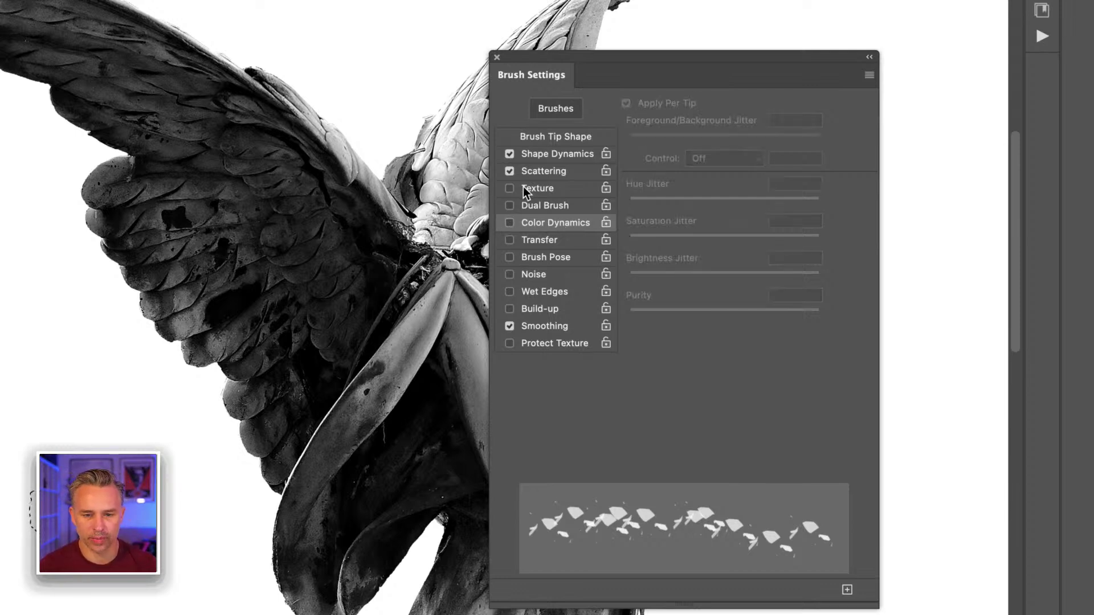
pyautogui.click(544, 172)
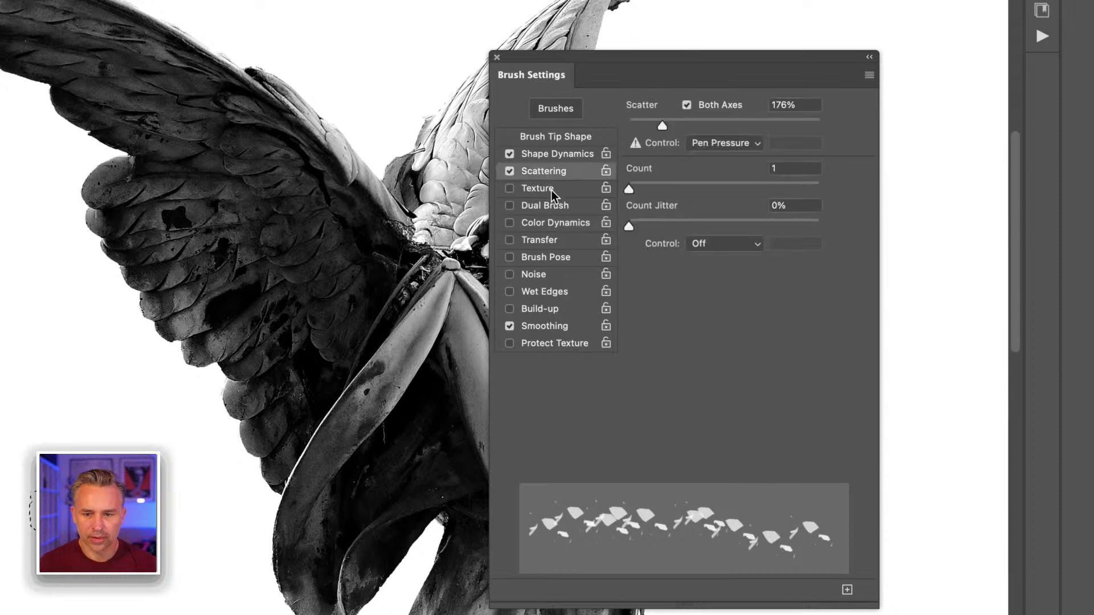
# - Set scatter to 238%, count to 2 and count jitter to 11%
pyautogui.moveTo(664, 126); pyautogui.dragTo(672, 123)
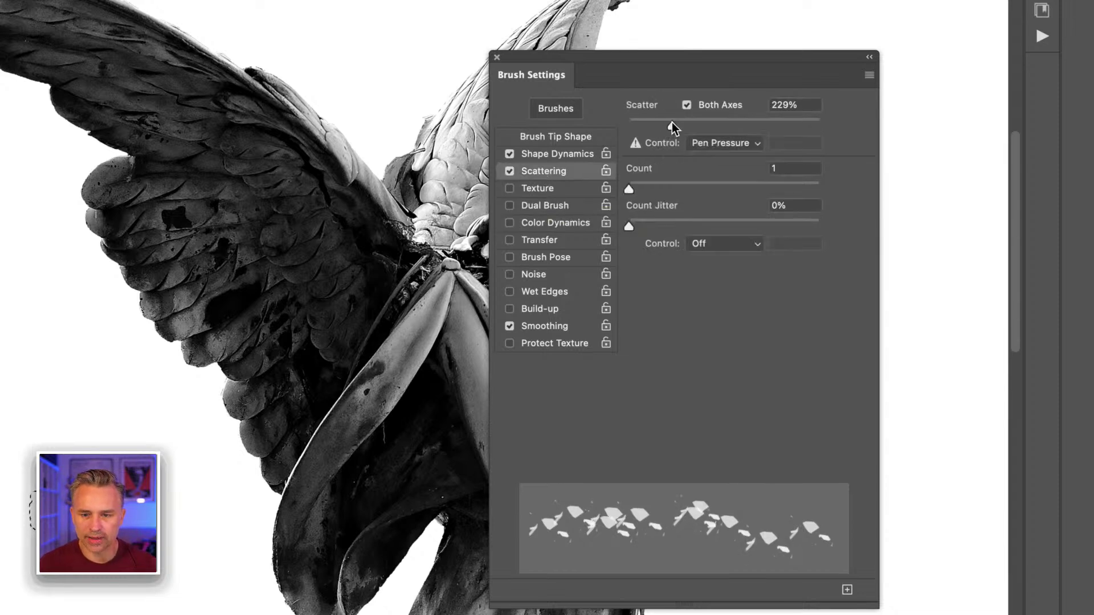
pyautogui.moveTo(628, 189); pyautogui.dragTo(641, 189)
pyautogui.moveTo(630, 226); pyautogui.dragTo(649, 226)
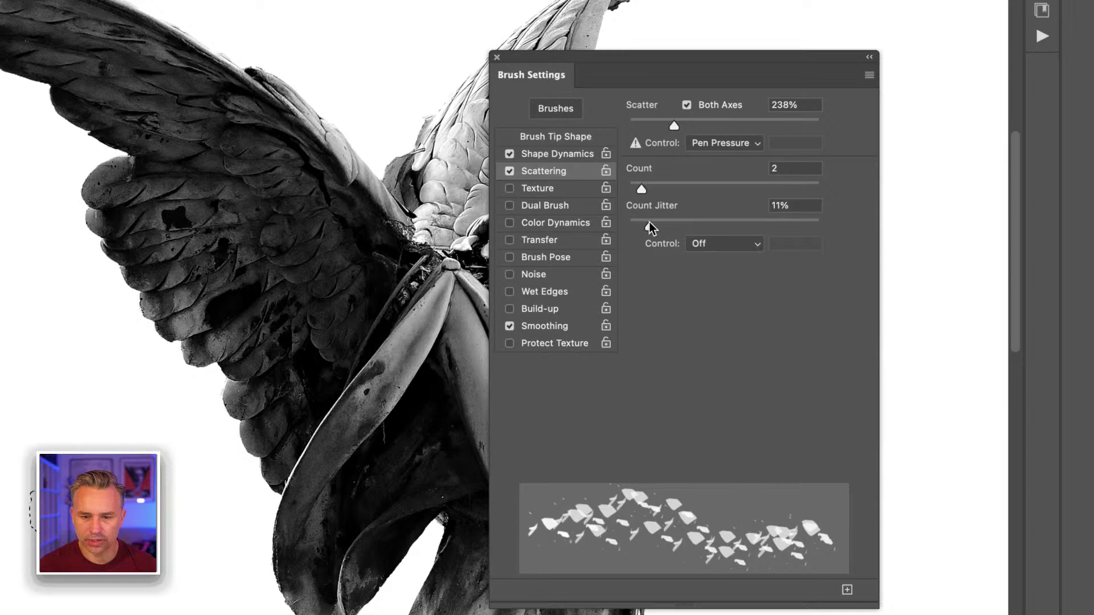
pyautogui.click(711, 245)
pyautogui.click(709, 244)
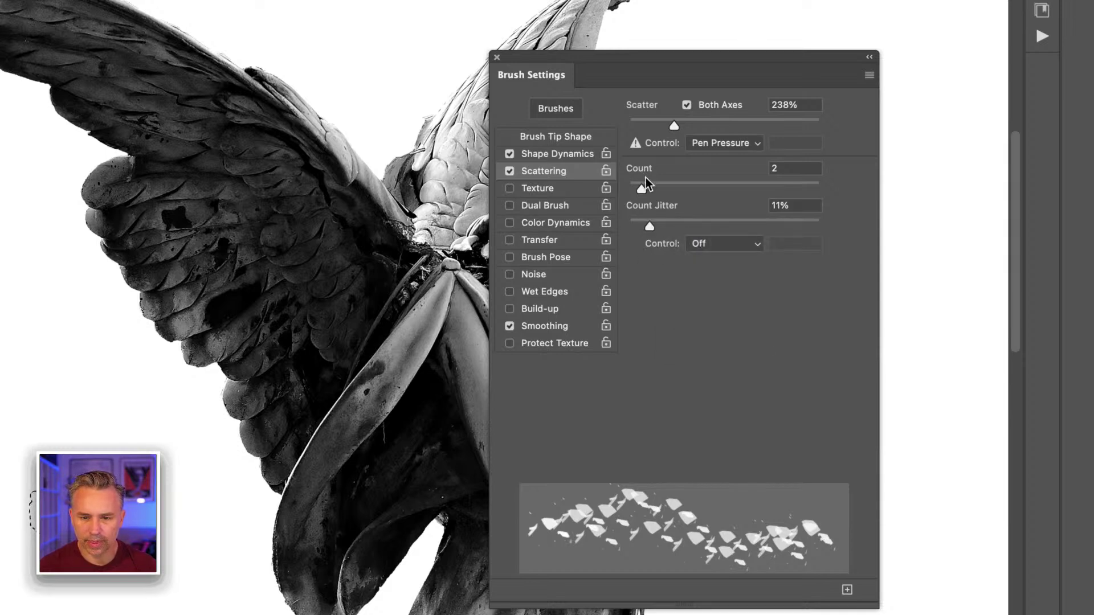
pyautogui.click(544, 153)
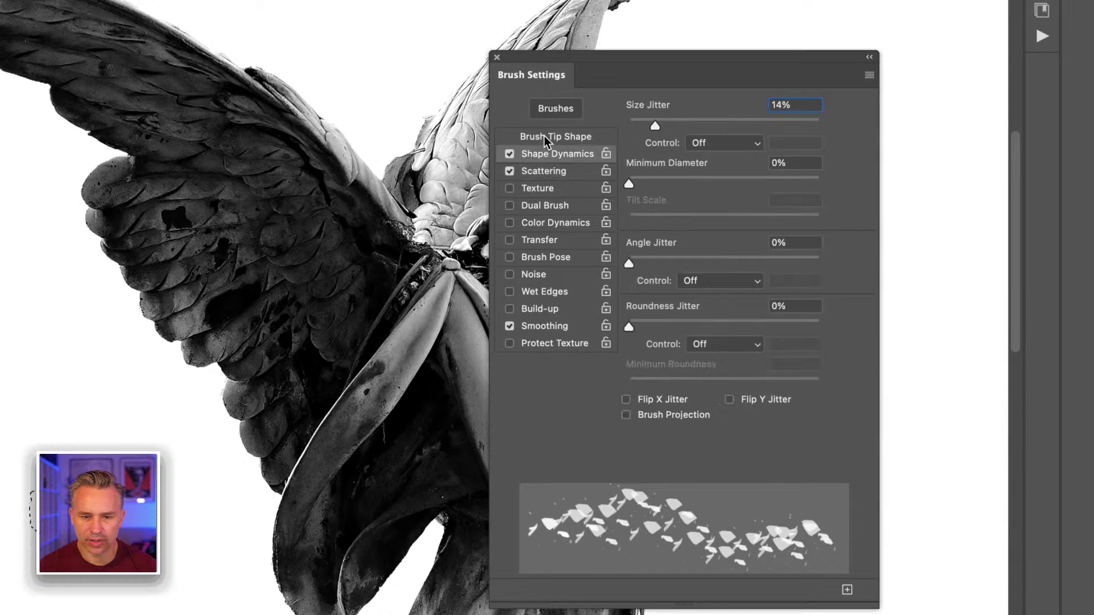
pyautogui.click(544, 136)
pyautogui.click(558, 155)
pyautogui.click(555, 173)
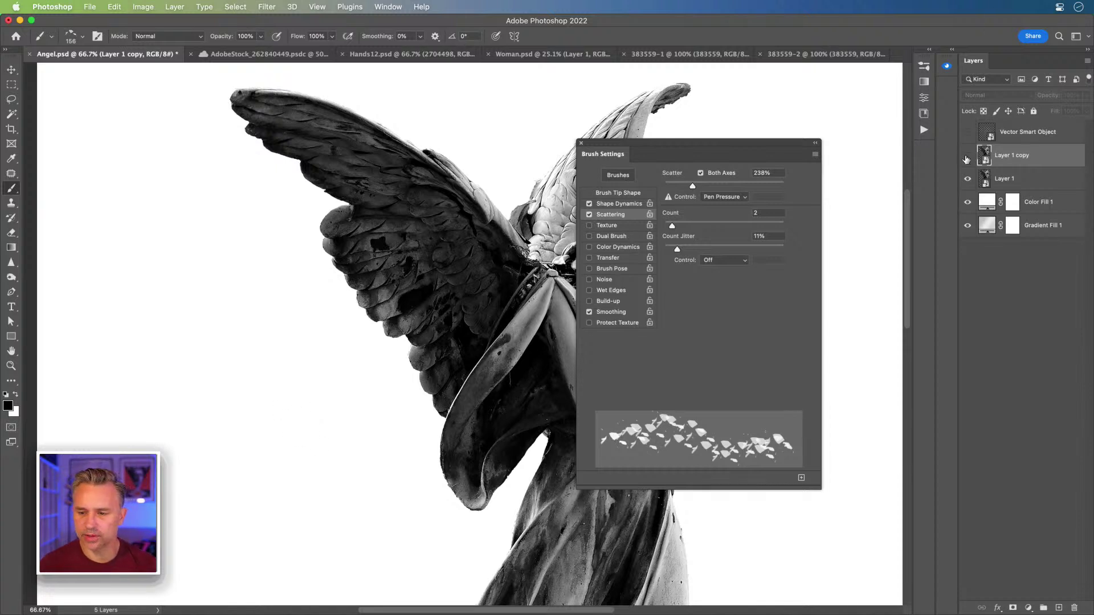
# - Add a new layer, enlarge the brush to 300 px, and paint then undo test shard strokes
pyautogui.click(1058, 607)
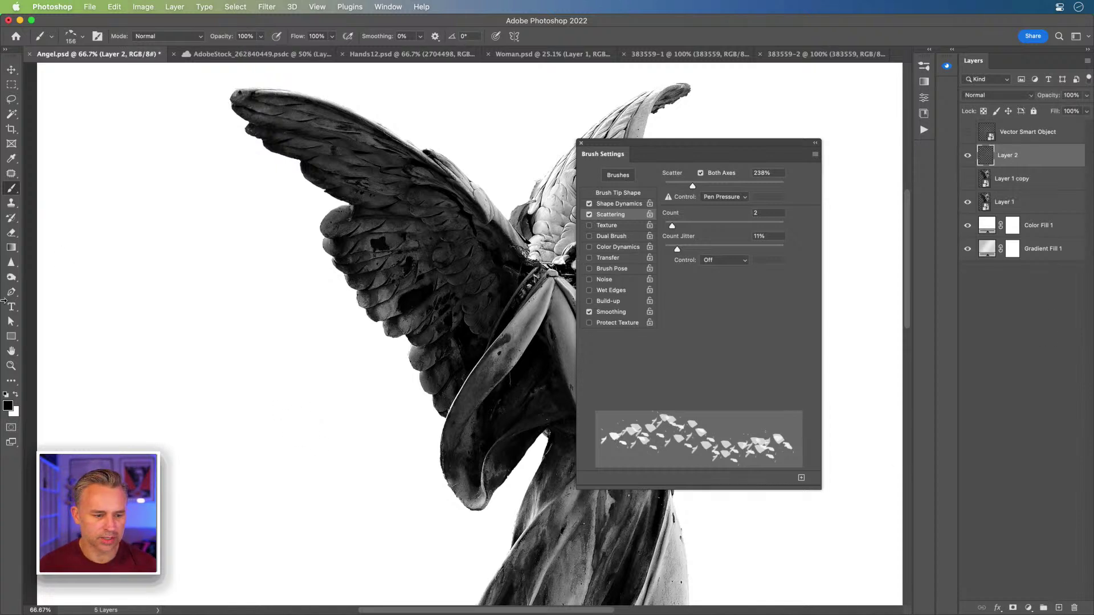
pyautogui.press(']')
pyautogui.press(']')
pyautogui.press(']')
pyautogui.press(']')
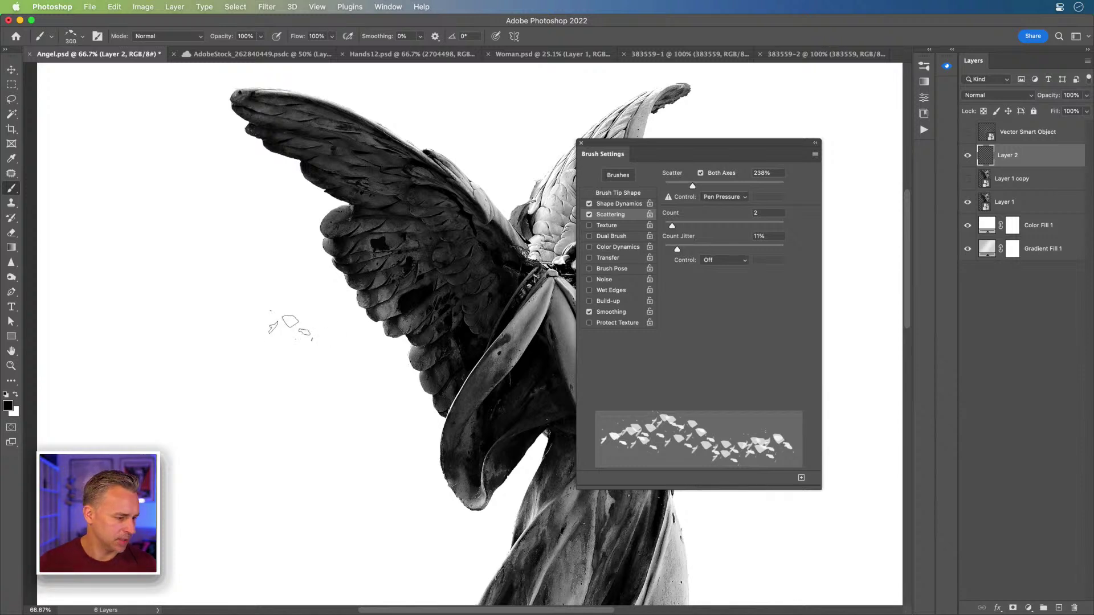
pyautogui.moveTo(290, 326)
pyautogui.mouseDown()
pyautogui.moveTo(288, 298)
pyautogui.moveTo(245, 389)
pyautogui.mouseUp()
pyautogui.press('super+z')
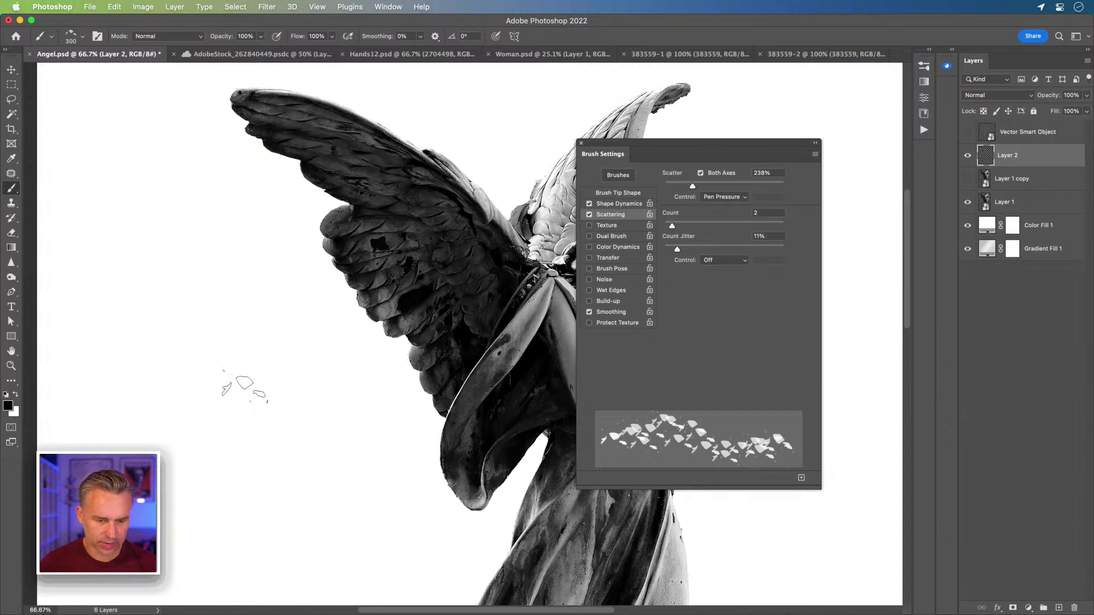
pyautogui.press('super+plus')
pyautogui.press('super+plus')
pyautogui.moveTo(251, 371); pyautogui.dragTo(352, 354)
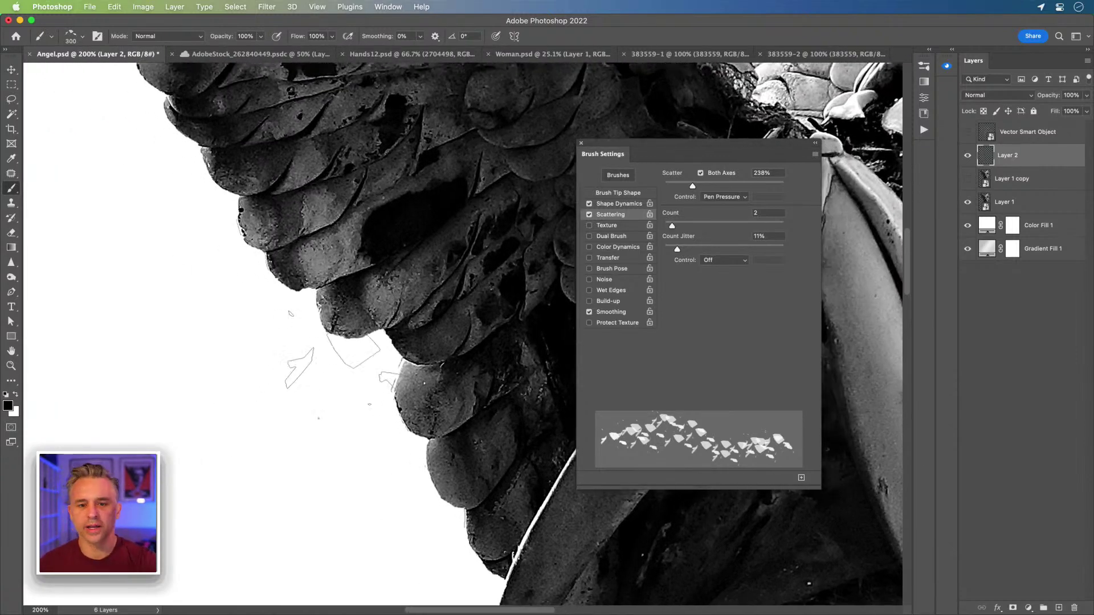
pyautogui.moveTo(165, 285)
pyautogui.mouseDown()
pyautogui.moveTo(319, 365)
pyautogui.moveTo(299, 393)
pyautogui.mouseUp()
pyautogui.press('super+z')
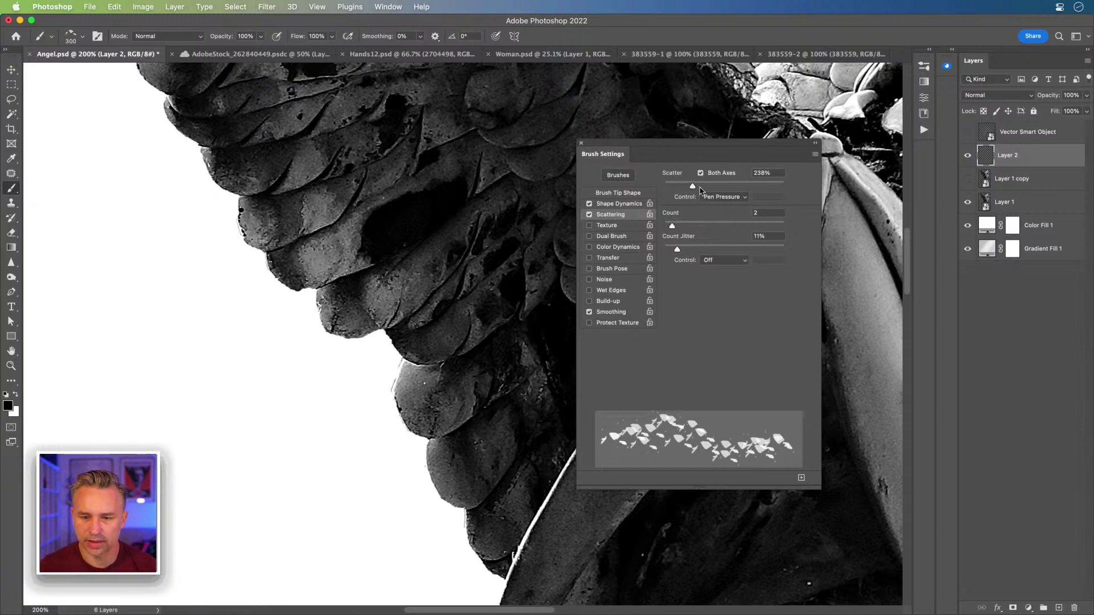
# - Raise scatter to 410%, set angle jitter to 100% and minimum diameter to 100%
pyautogui.moveTo(691, 187); pyautogui.dragTo(713, 186)
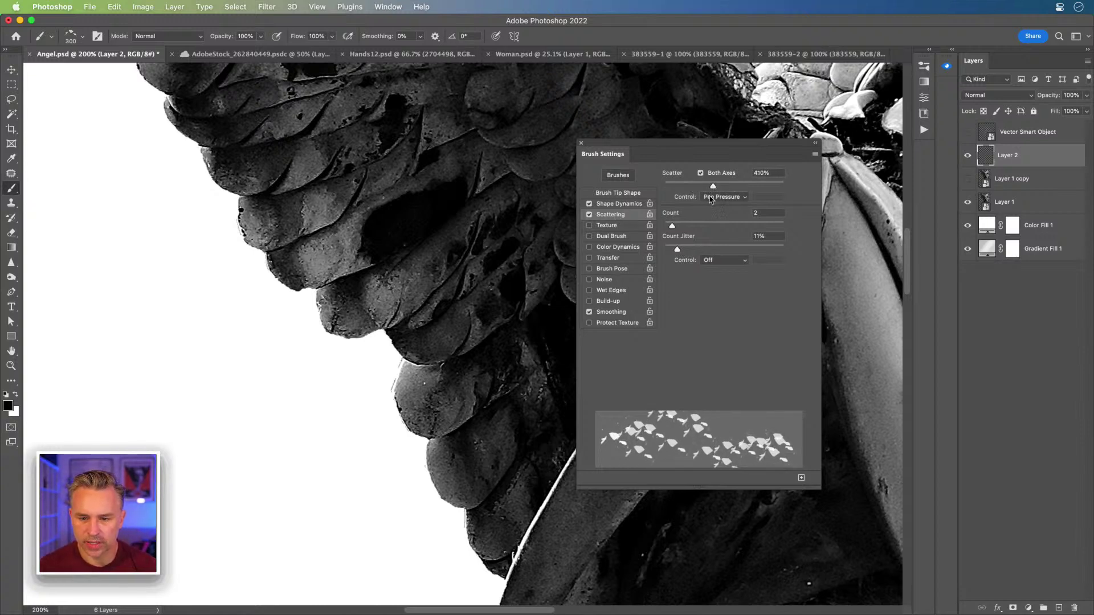
pyautogui.click(611, 207)
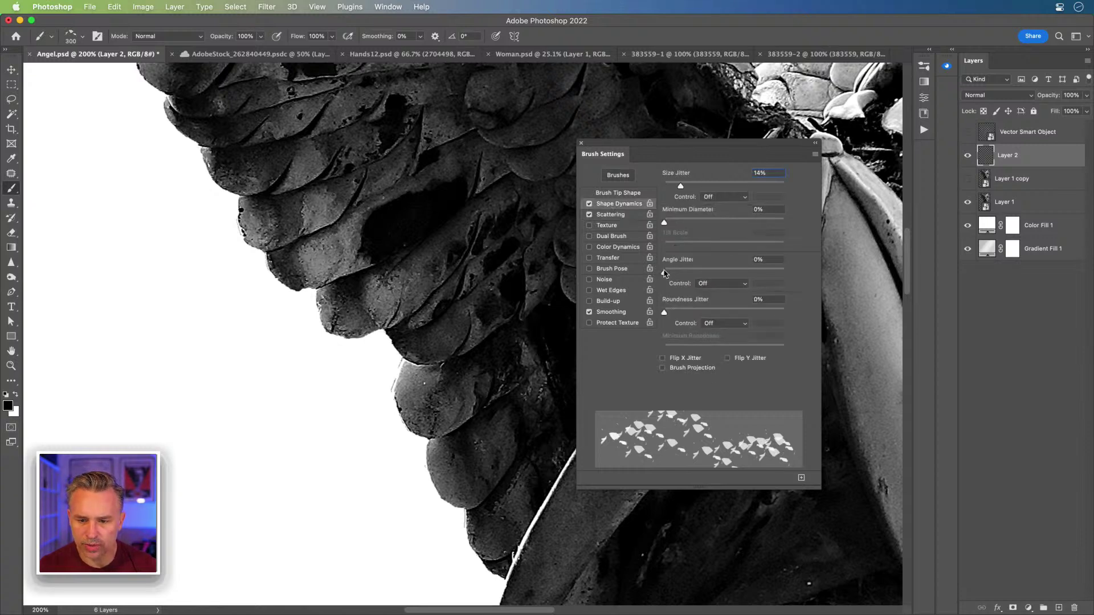
pyautogui.moveTo(664, 272)
pyautogui.mouseDown()
pyautogui.moveTo(678, 273)
pyautogui.moveTo(669, 273)
pyautogui.mouseUp()
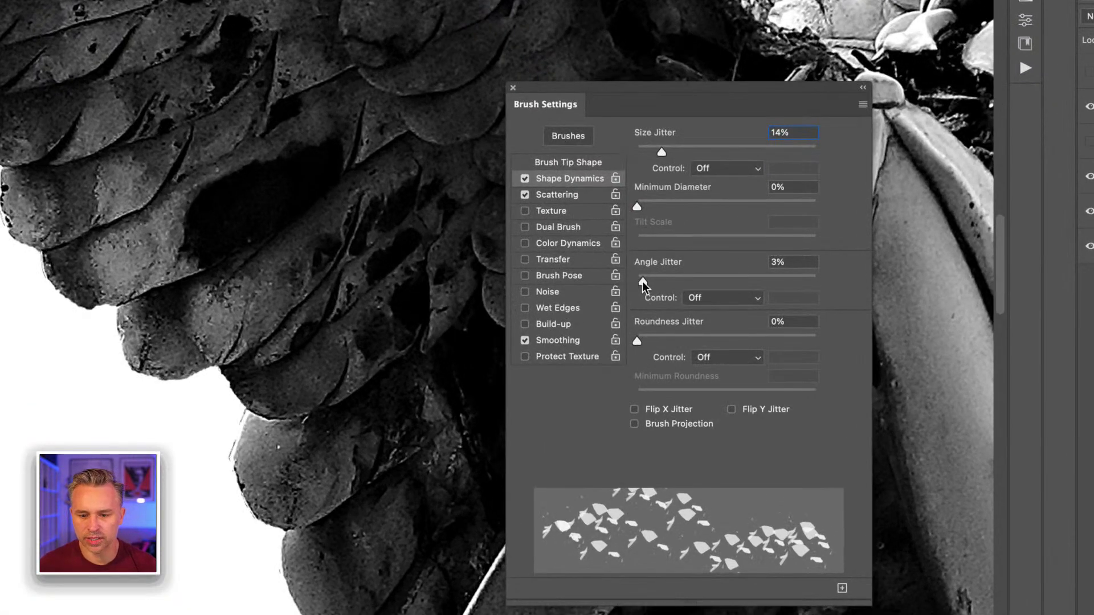
pyautogui.moveTo(667, 272); pyautogui.dragTo(846, 284)
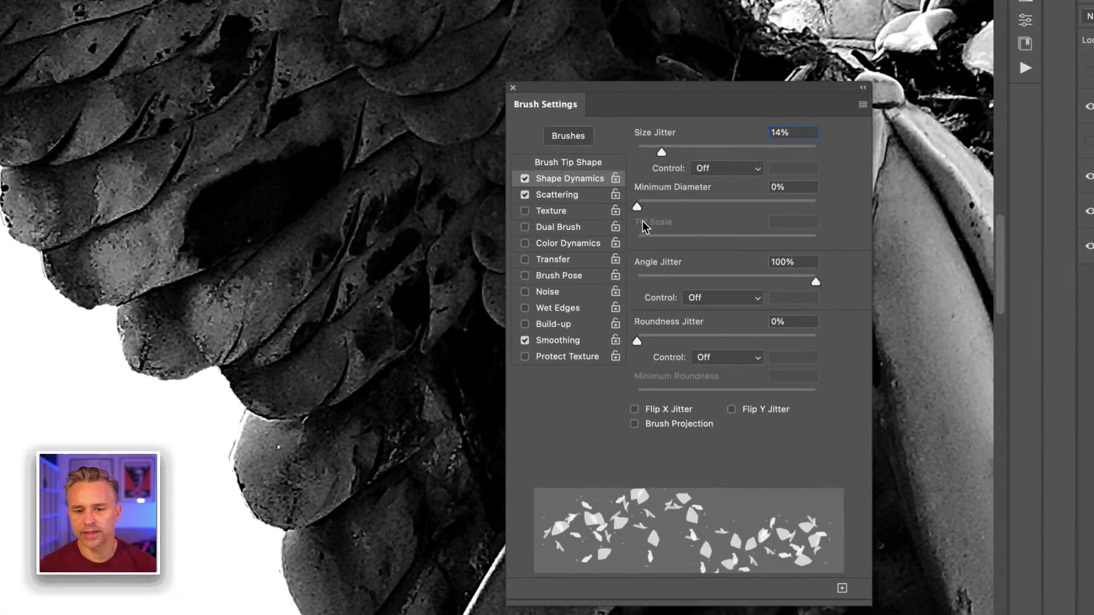
pyautogui.moveTo(638, 204); pyautogui.dragTo(815, 205)
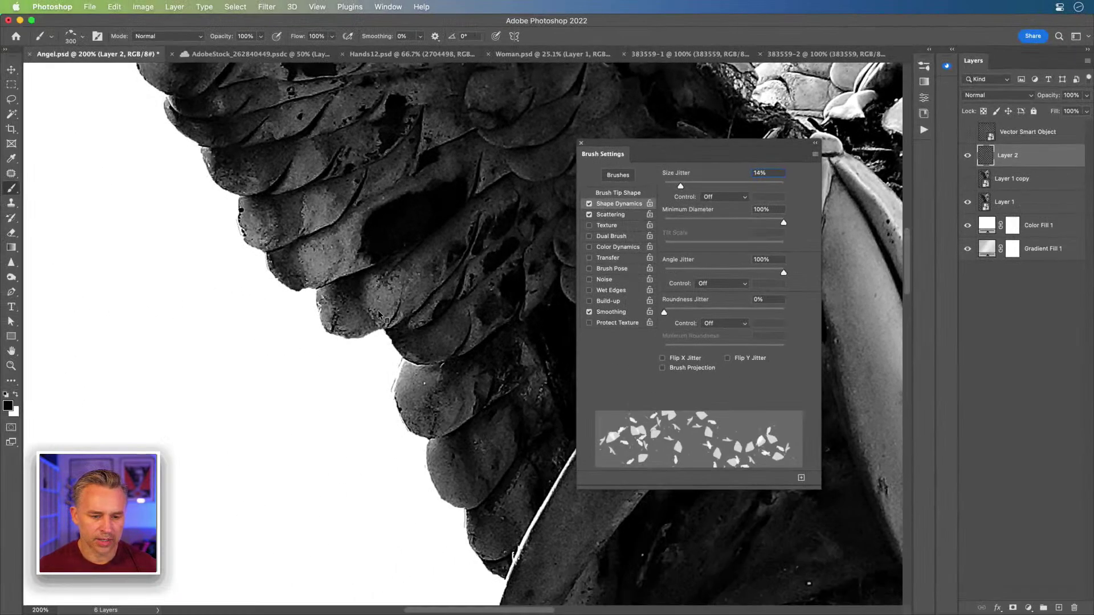
# - Paint and undo two more test shard strokes beside the wing, then zoom out
pyautogui.moveTo(245, 370)
pyautogui.mouseDown()
pyautogui.moveTo(296, 365)
pyautogui.moveTo(342, 398)
pyautogui.mouseUp()
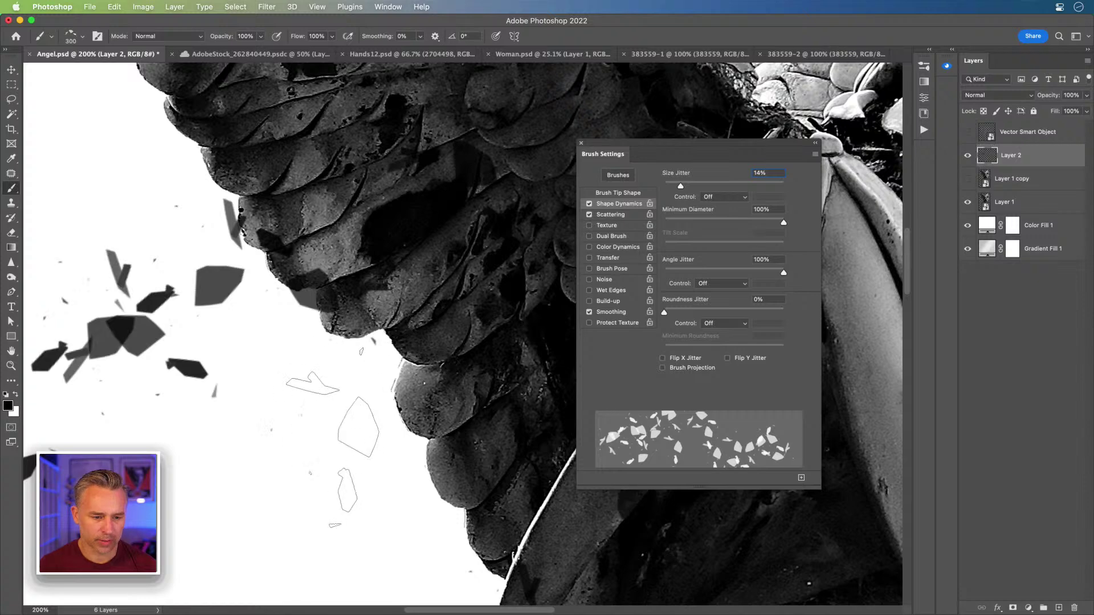
pyautogui.press('super+z')
pyautogui.moveTo(285, 464)
pyautogui.mouseDown()
pyautogui.moveTo(291, 408)
pyautogui.moveTo(279, 376)
pyautogui.mouseUp()
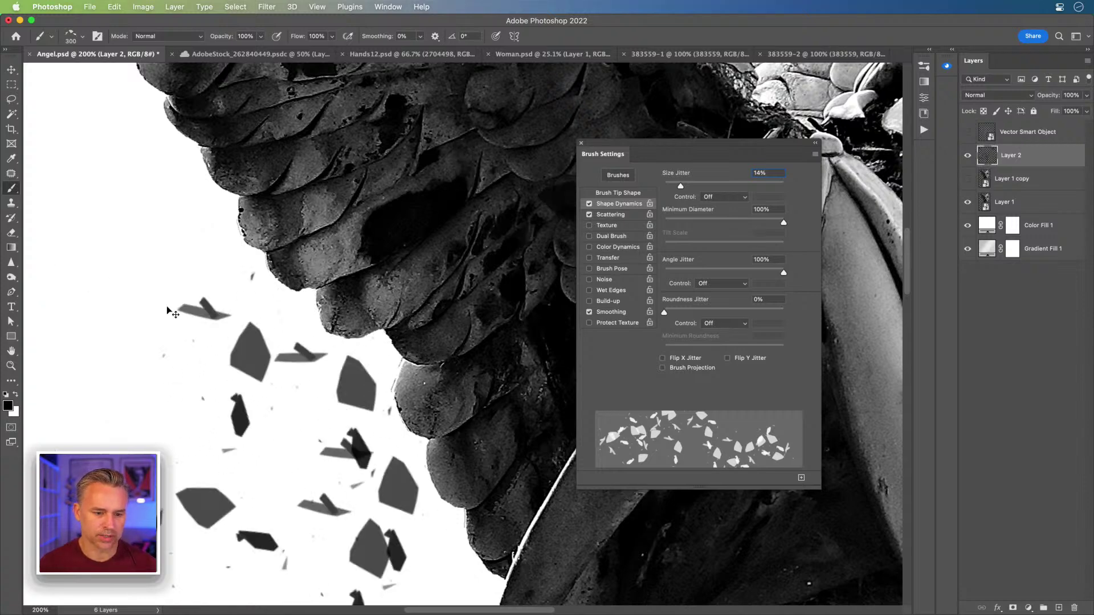
pyautogui.press('super+z')
pyautogui.press('super+minus')
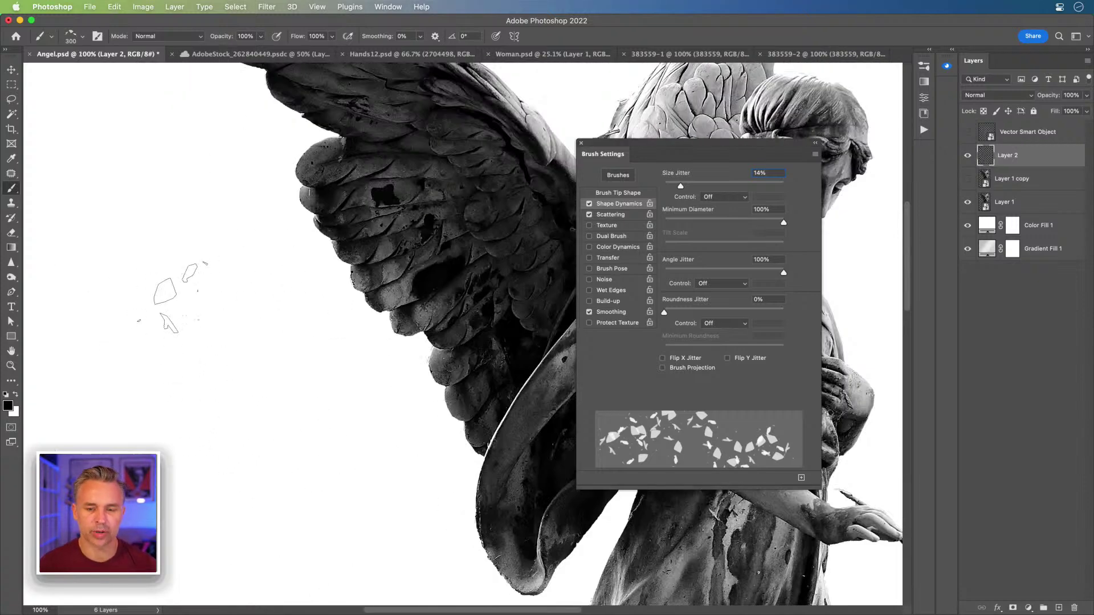
# - Undo trial debris beside the wing, review Scattering and Shape Dynamics, and select Layer 1
pyautogui.moveTo(348, 251)
pyautogui.mouseDown()
pyautogui.moveTo(361, 288)
pyautogui.moveTo(289, 294)
pyautogui.mouseUp()
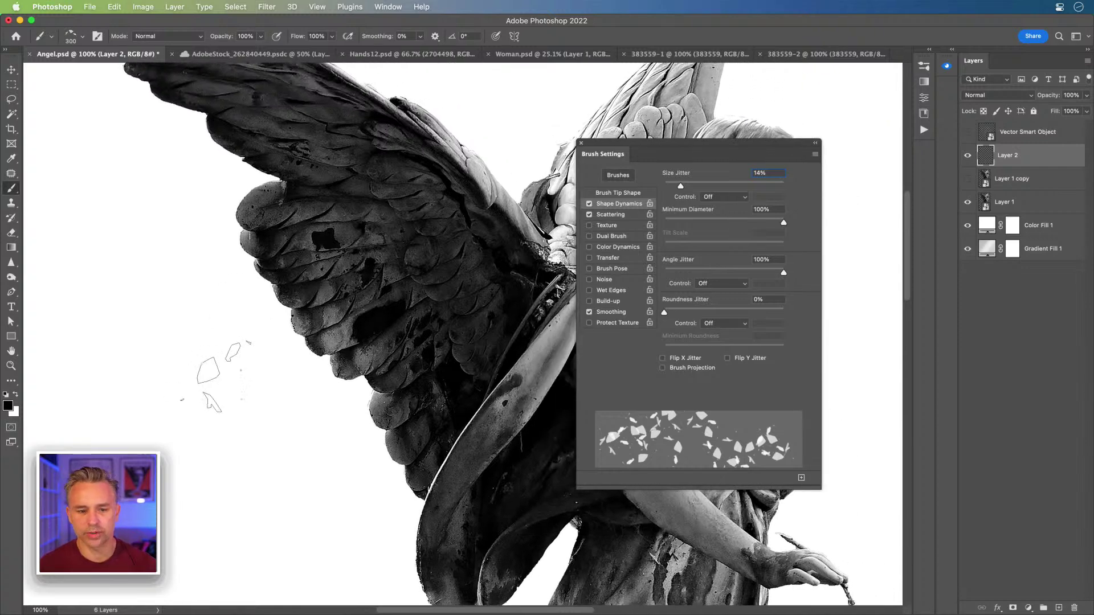
pyautogui.moveTo(217, 376); pyautogui.dragTo(185, 393)
pyautogui.press('super+z')
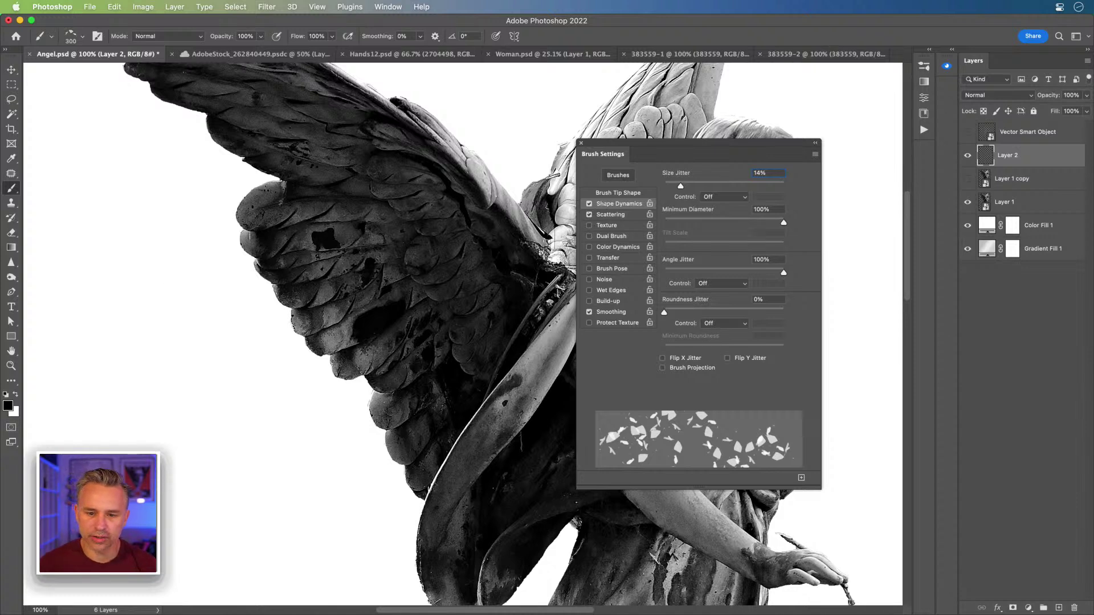
pyautogui.click(623, 217)
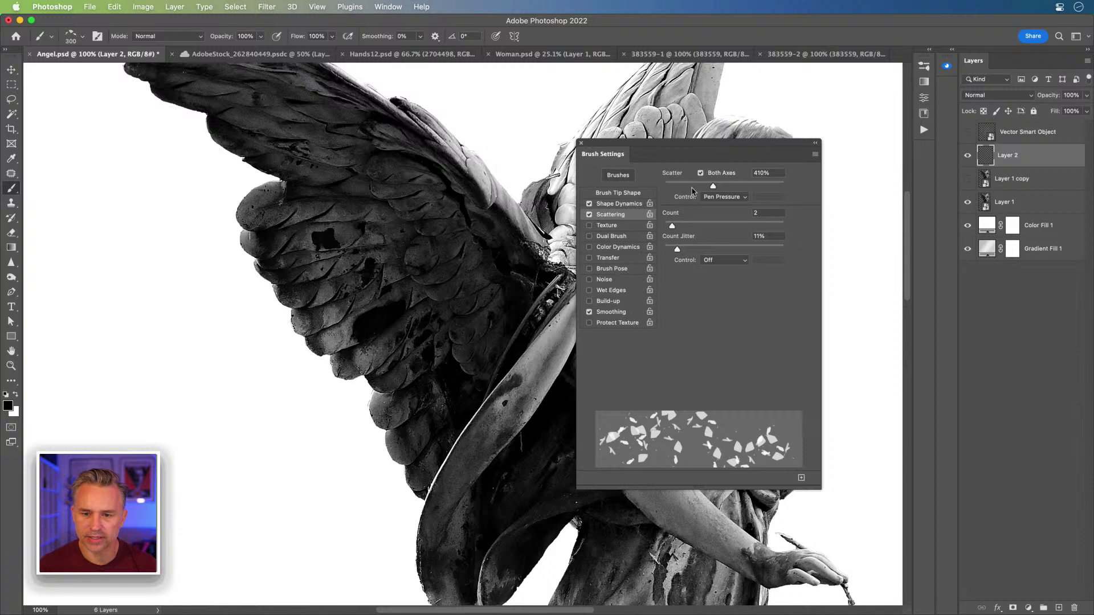
pyautogui.click(615, 205)
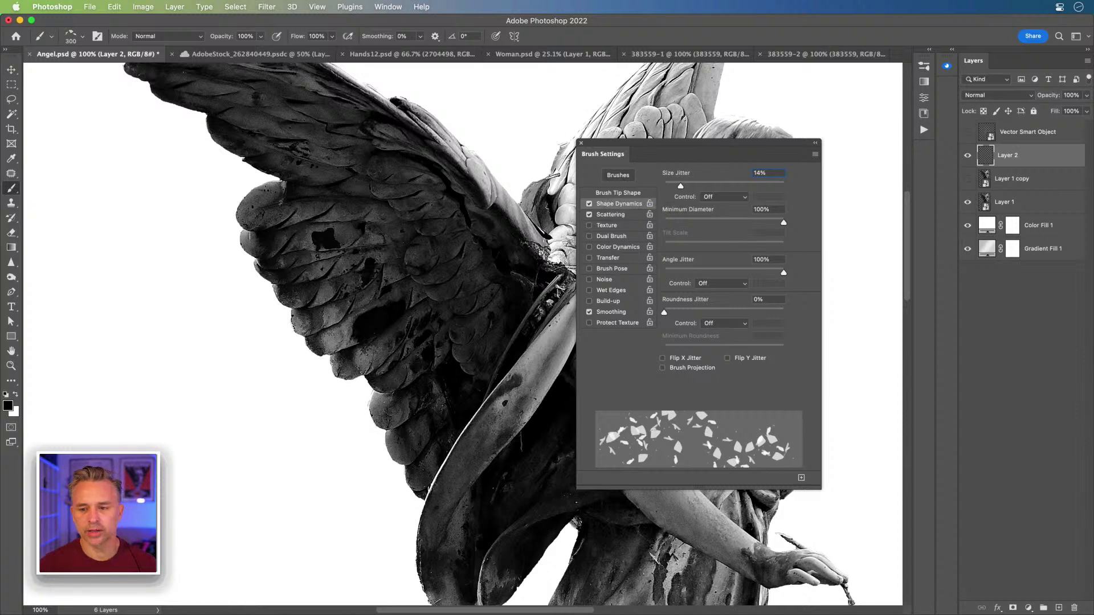
pyautogui.click(994, 203)
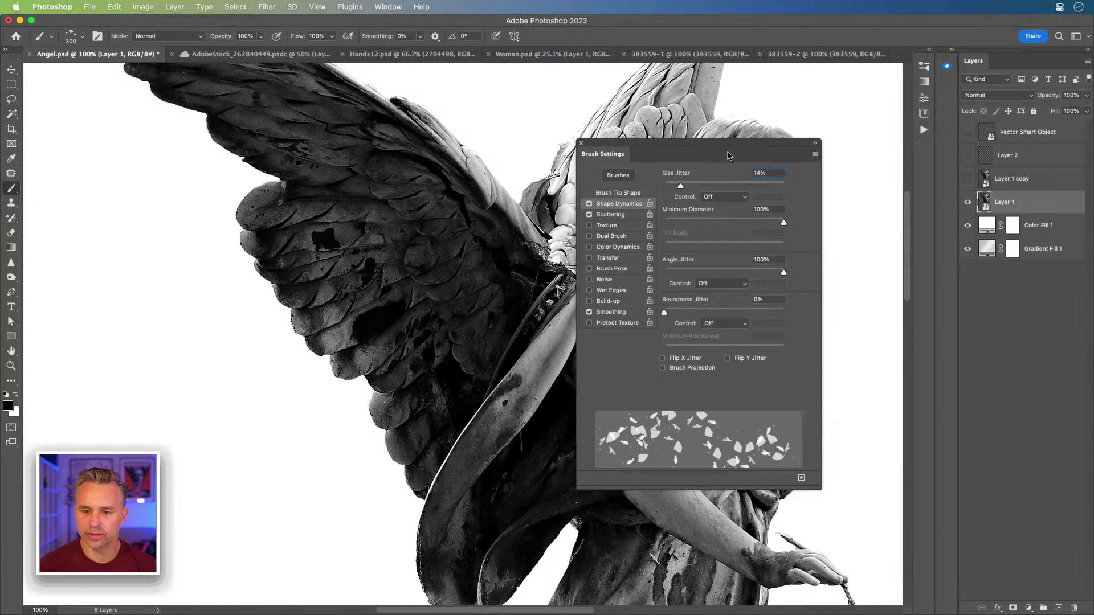
# - Dock Brush Settings and add a layer mask to Layer 1, undoing a trial shard stroke
pyautogui.moveTo(620, 157)
pyautogui.mouseDown()
pyautogui.moveTo(920, 143)
pyautogui.moveTo(866, 100)
pyautogui.moveTo(888, 73)
pyautogui.moveTo(925, 72)
pyautogui.mouseUp()
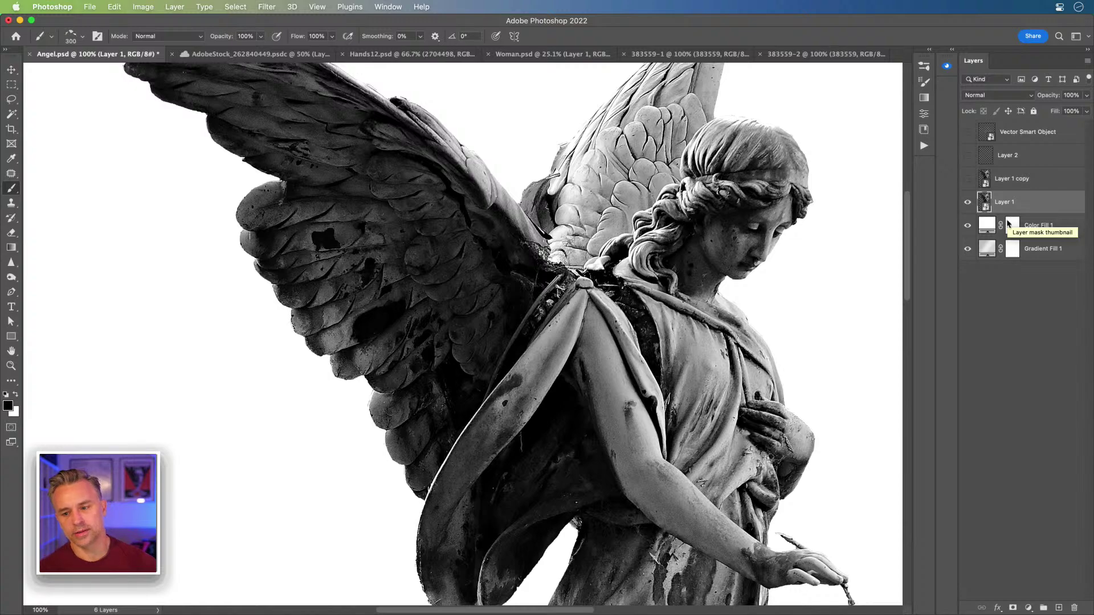
pyautogui.click(1012, 608)
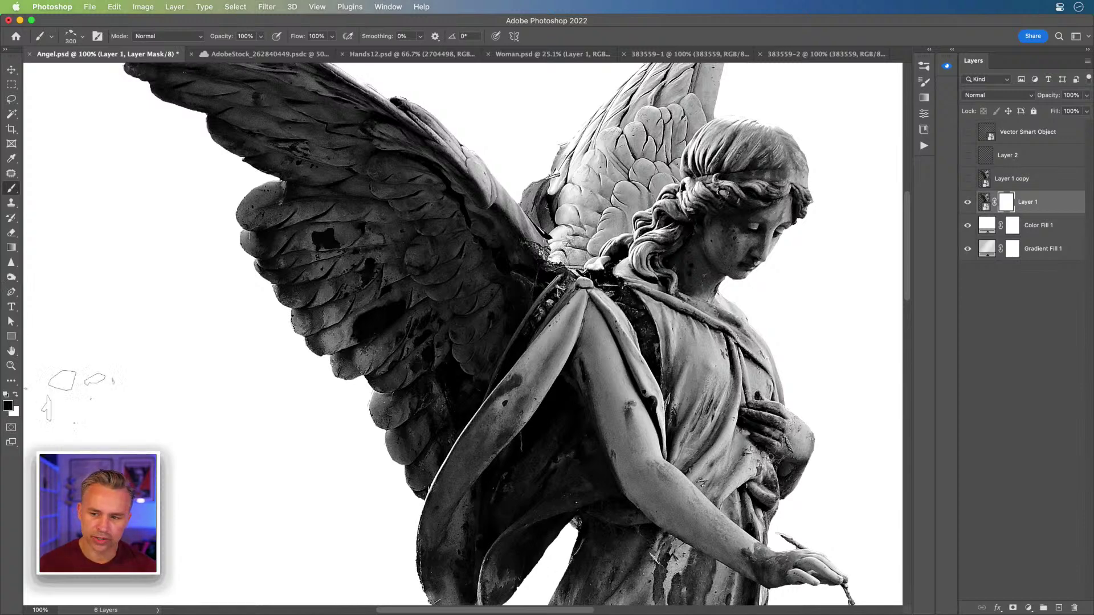
pyautogui.moveTo(364, 353)
pyautogui.mouseDown()
pyautogui.moveTo(329, 404)
pyautogui.moveTo(305, 322)
pyautogui.moveTo(438, 269)
pyautogui.moveTo(461, 401)
pyautogui.moveTo(424, 224)
pyautogui.moveTo(210, 244)
pyautogui.mouseUp()
pyautogui.press('super+z')
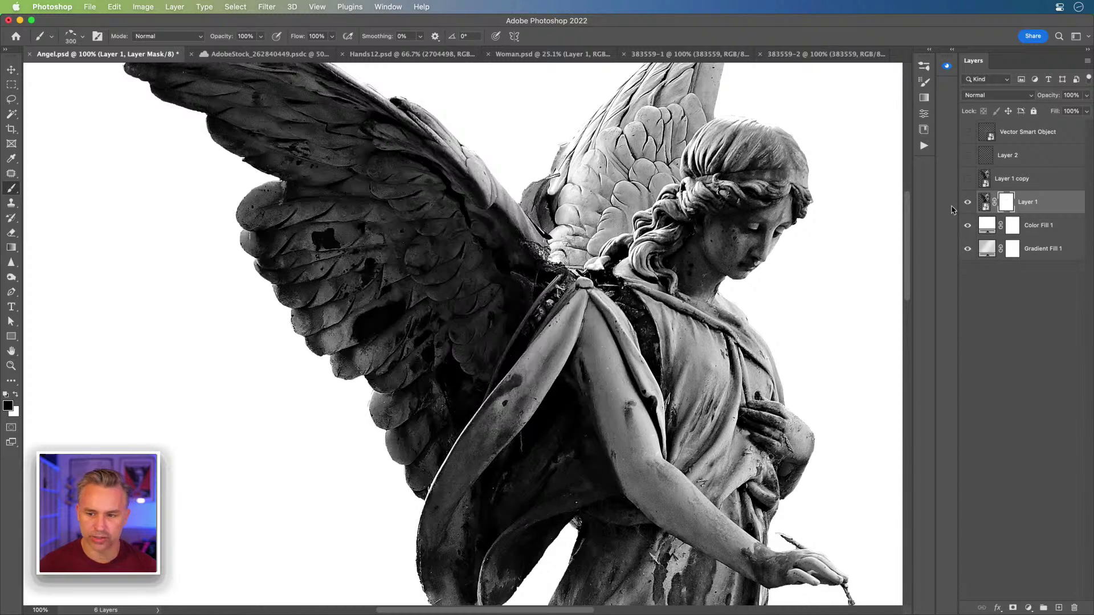
# - Hide Color Fill 1, show Gradient Fill 1 again, and make it the active layer
pyautogui.moveTo(968, 226); pyautogui.dragTo(967, 266)
pyautogui.moveTo(364, 342)
pyautogui.mouseDown()
pyautogui.moveTo(342, 399)
pyautogui.moveTo(166, 288)
pyautogui.mouseUp()
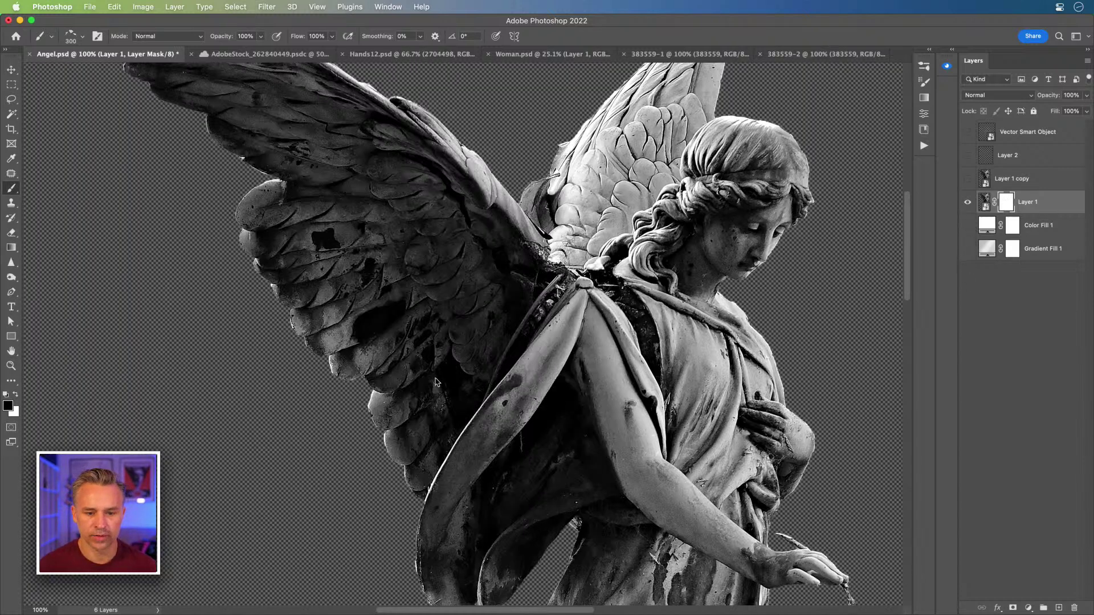
pyautogui.press('super+z')
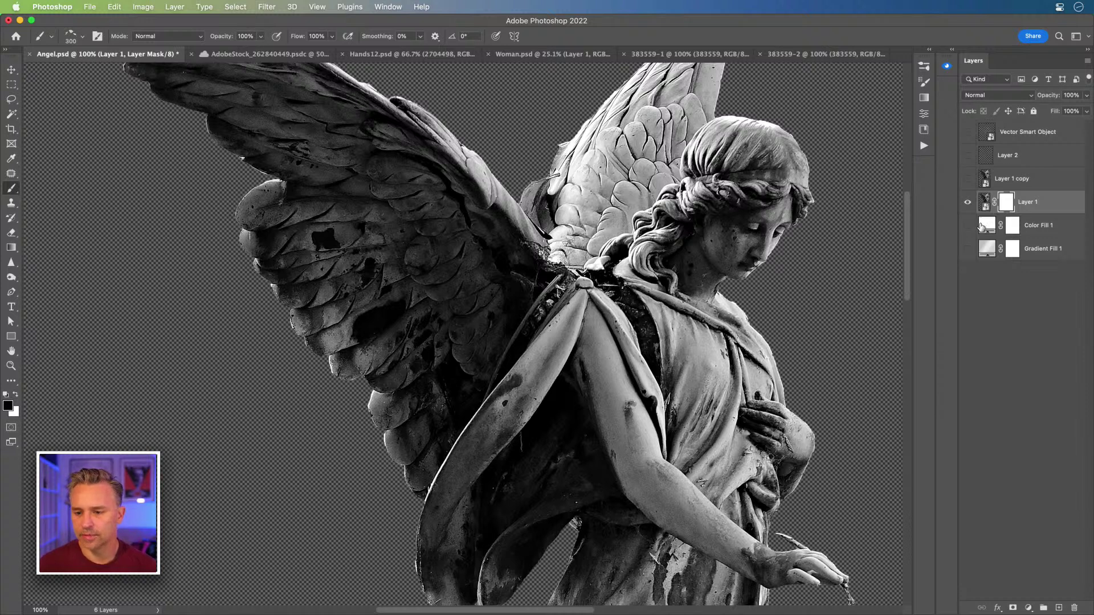
pyautogui.click(967, 249)
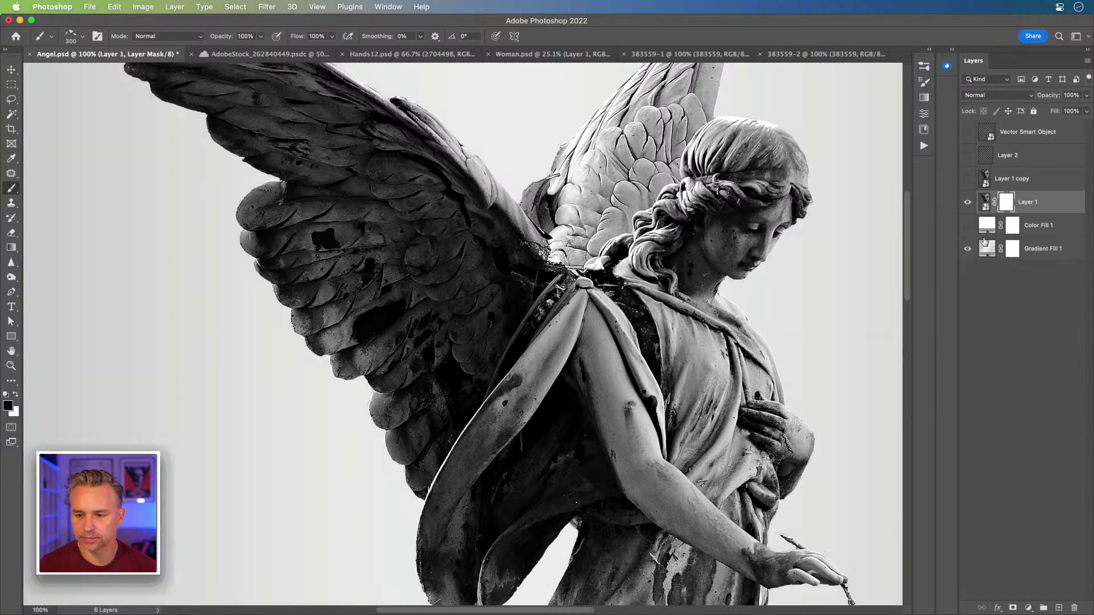
pyautogui.click(1065, 255)
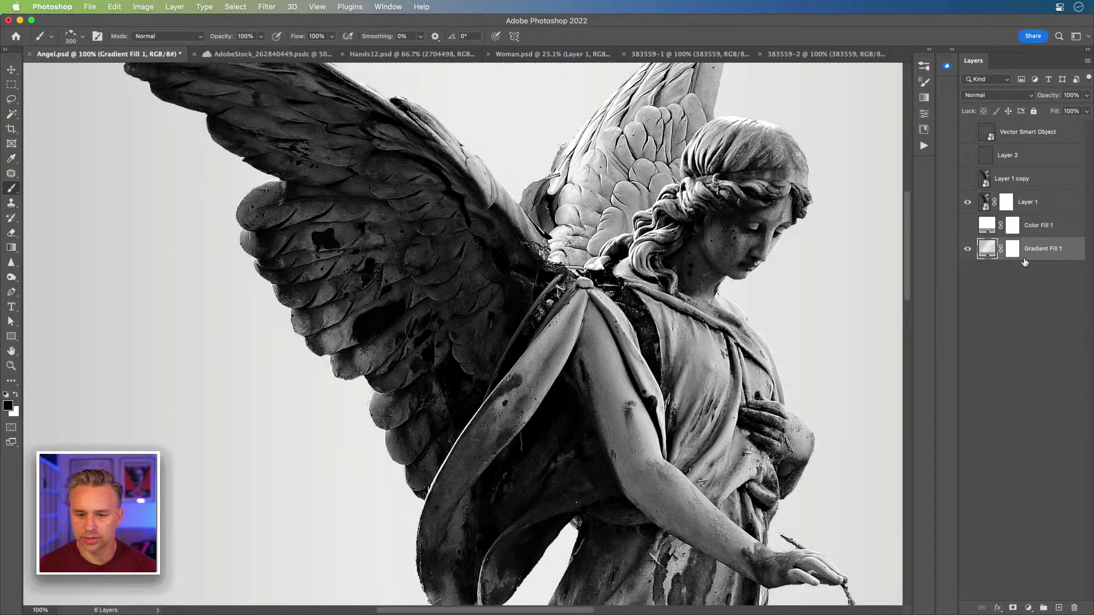
# - Apply a peach-to-pink preset to Gradient Fill 1, cancelling the rasterize warning
pyautogui.click(929, 51)
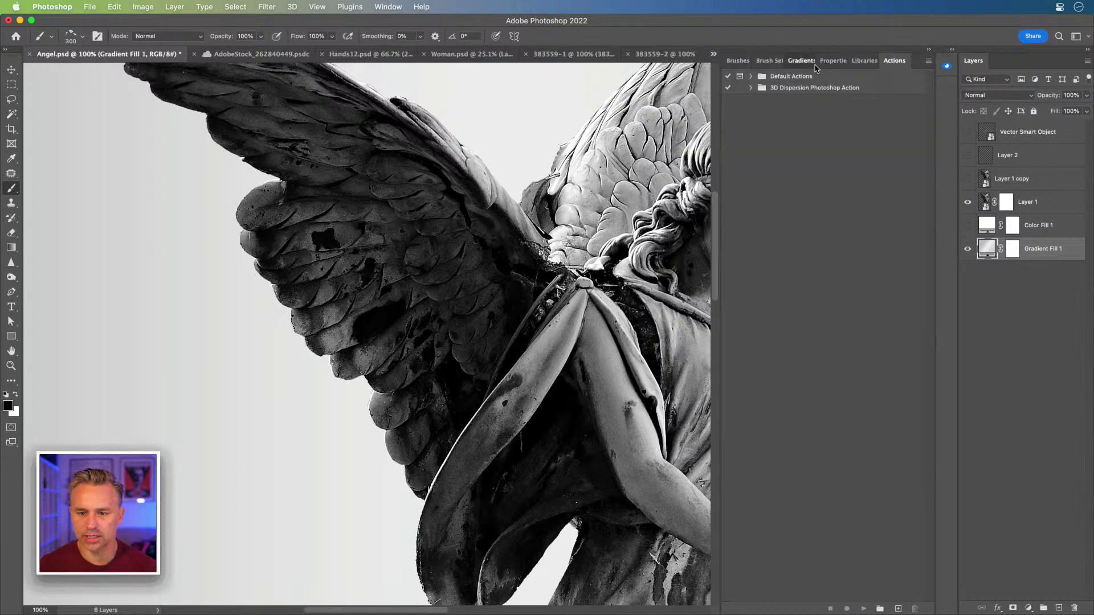
pyautogui.click(797, 59)
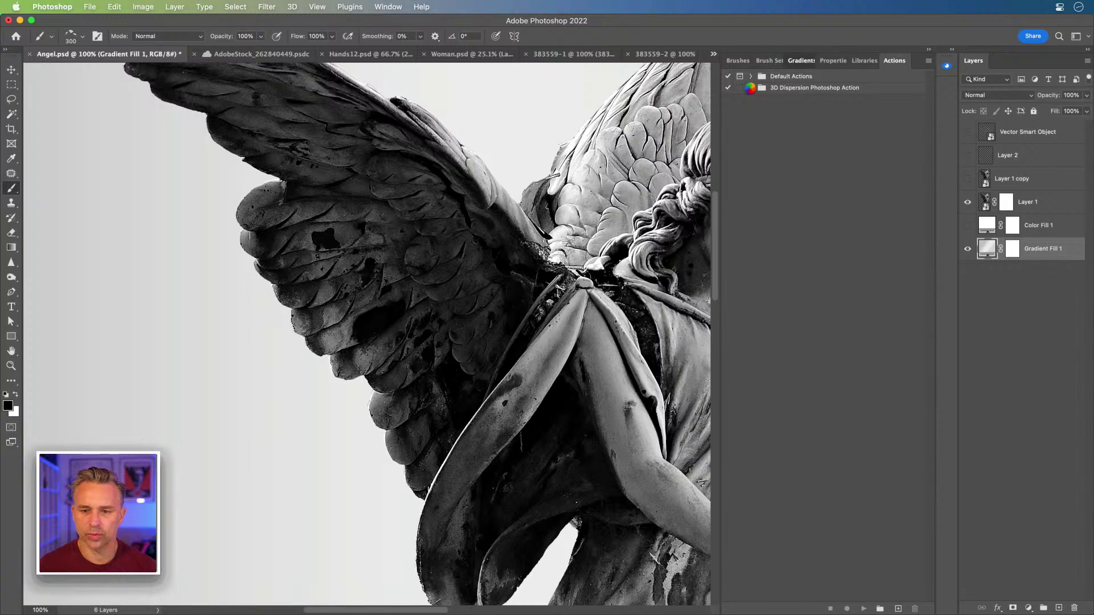
pyautogui.click(478, 251)
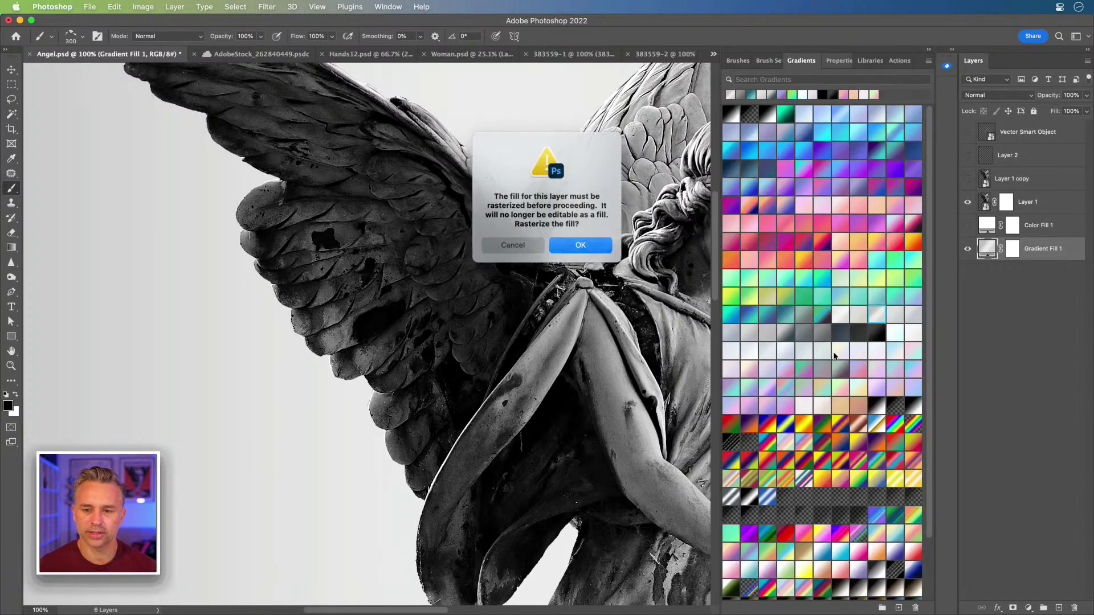
pyautogui.click(493, 246)
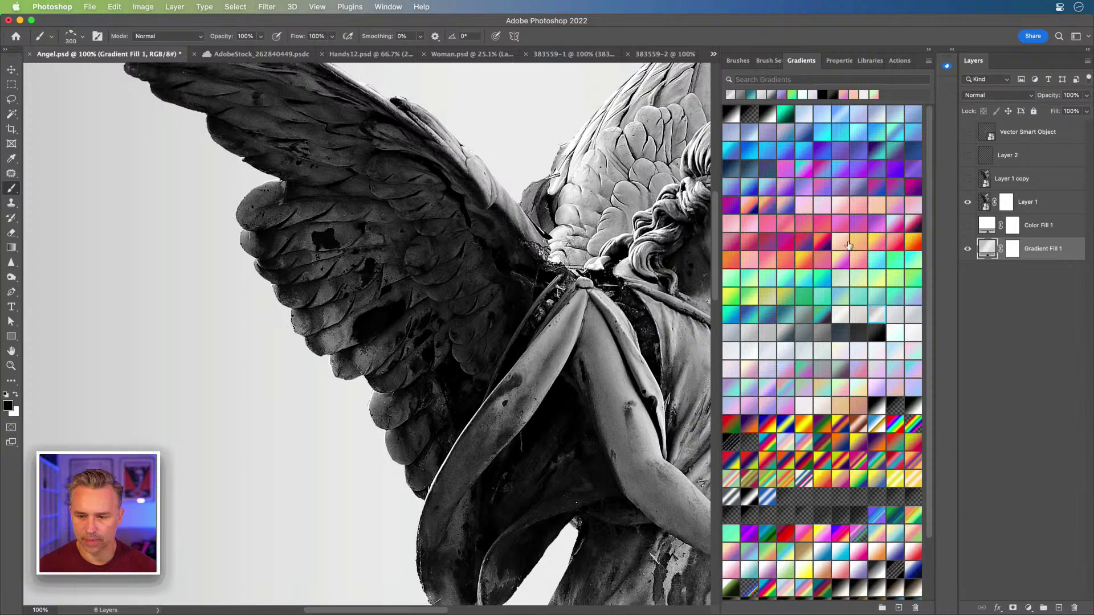
pyautogui.click(846, 263)
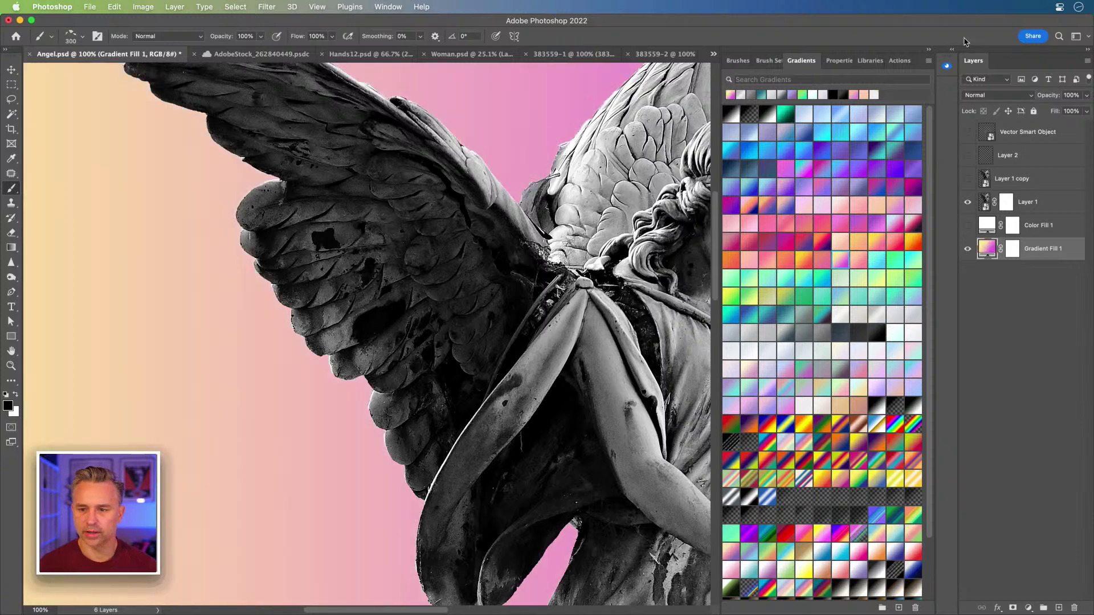
pyautogui.click(927, 52)
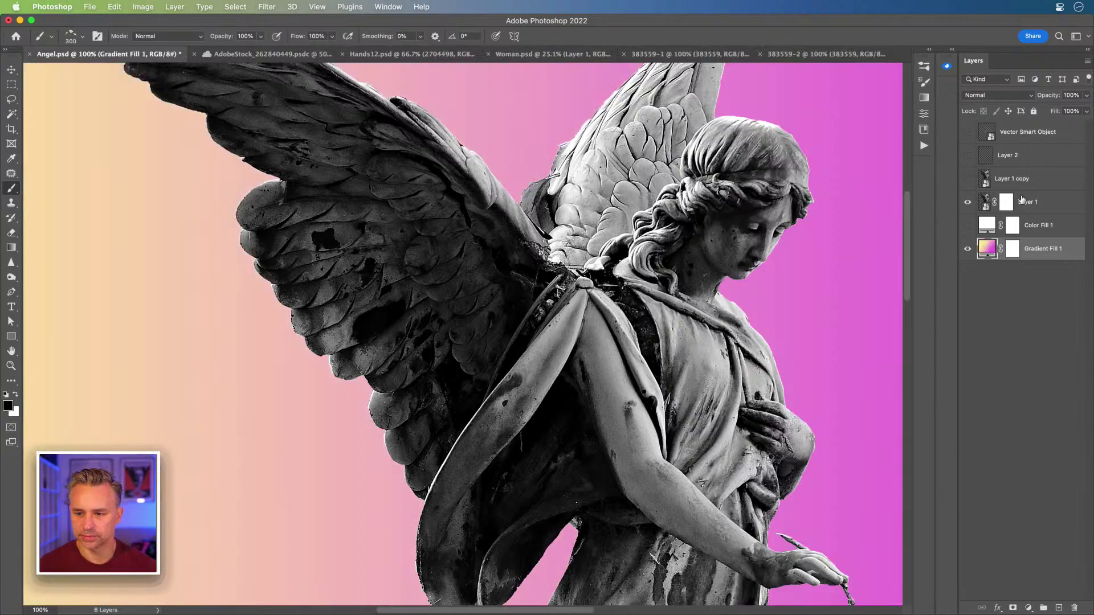
pyautogui.click(1022, 200)
pyautogui.click(1007, 204)
pyautogui.moveTo(308, 319); pyautogui.dragTo(519, 353)
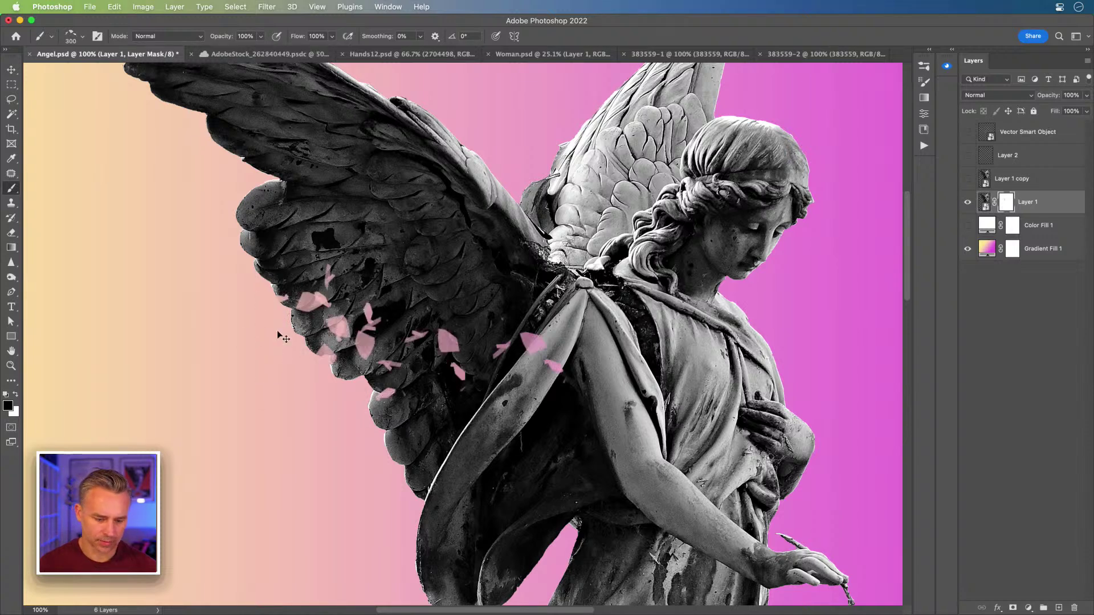
pyautogui.press('super+z')
pyautogui.press('[')
pyautogui.press('[')
pyautogui.press('[')
pyautogui.press('[')
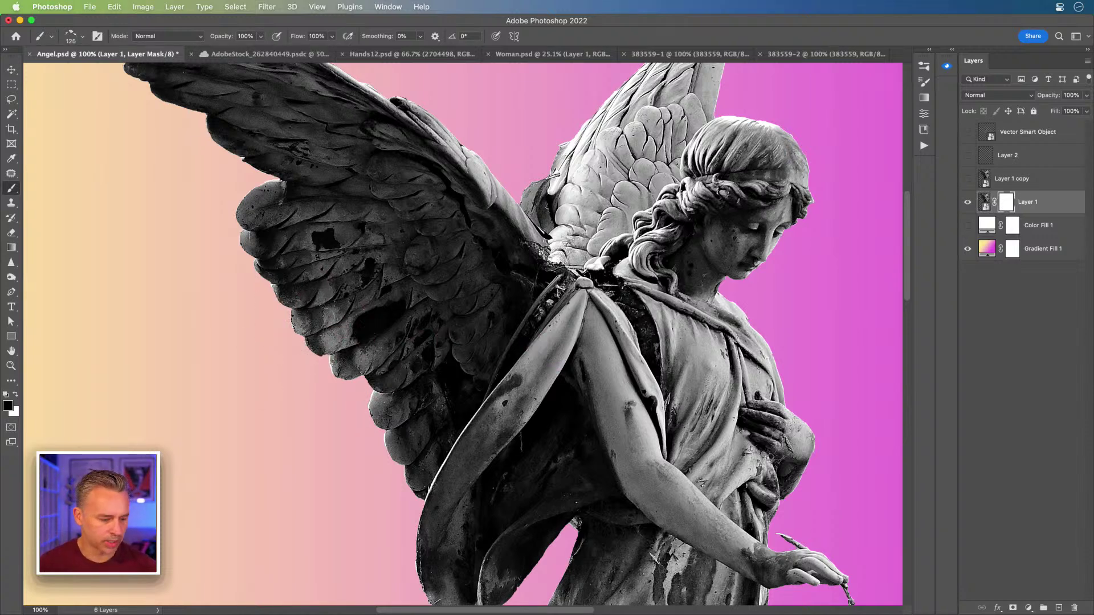
pyautogui.moveTo(282, 288)
pyautogui.mouseDown()
pyautogui.moveTo(293, 319)
pyautogui.moveTo(393, 410)
pyautogui.moveTo(313, 341)
pyautogui.mouseUp()
pyautogui.press('[')
pyautogui.press('[')
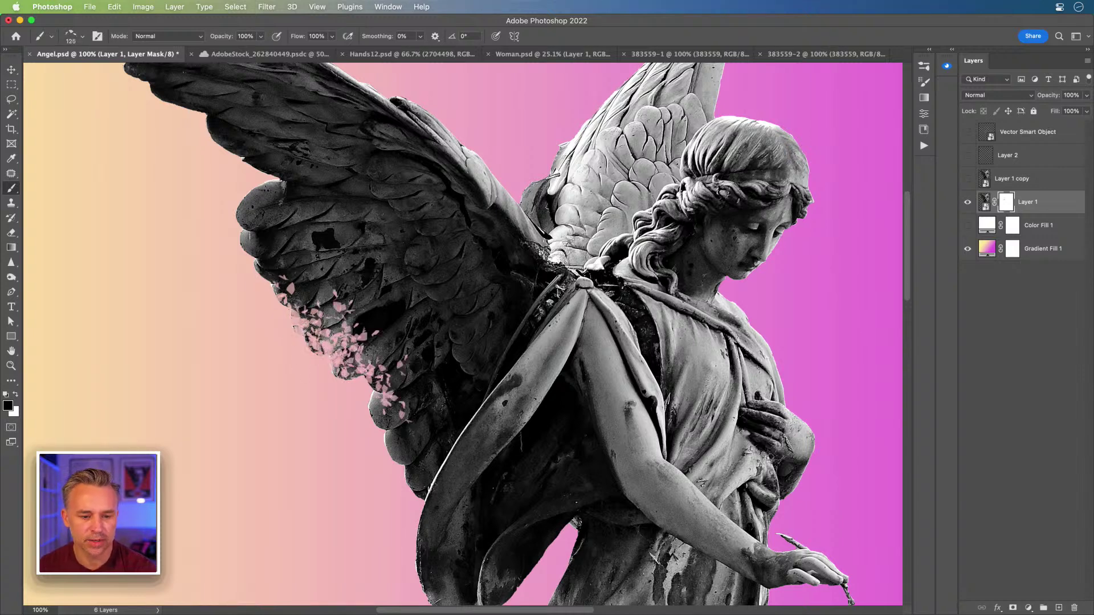
pyautogui.press(']')
pyautogui.press(']')
pyautogui.press(']')
pyautogui.press(']')
pyautogui.press(']')
pyautogui.press(']')
pyautogui.moveTo(245, 256)
pyautogui.mouseDown()
pyautogui.moveTo(318, 205)
pyautogui.moveTo(273, 257)
pyautogui.moveTo(342, 353)
pyautogui.moveTo(381, 461)
pyautogui.moveTo(382, 518)
pyautogui.moveTo(285, 459)
pyautogui.mouseUp()
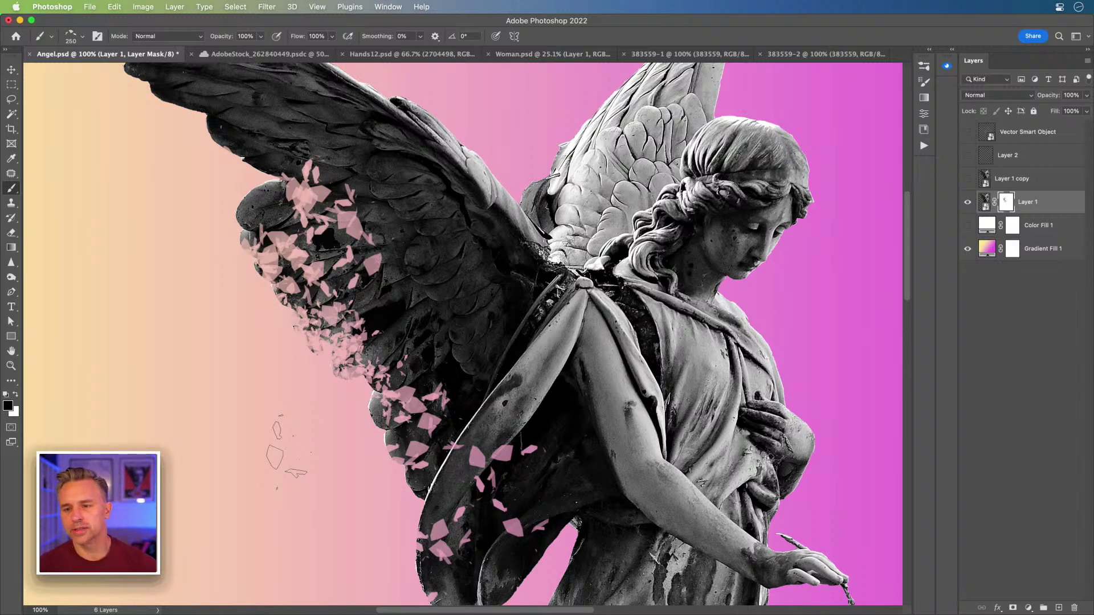
pyautogui.press('[')
pyautogui.press('[')
pyautogui.moveTo(268, 251)
pyautogui.mouseDown()
pyautogui.moveTo(226, 184)
pyautogui.moveTo(248, 186)
pyautogui.moveTo(197, 141)
pyautogui.moveTo(230, 189)
pyautogui.moveTo(245, 256)
pyautogui.moveTo(374, 443)
pyautogui.moveTo(363, 450)
pyautogui.moveTo(399, 513)
pyautogui.mouseUp()
pyautogui.moveTo(342, 487)
pyautogui.mouseDown()
pyautogui.moveTo(432, 371)
pyautogui.moveTo(419, 430)
pyautogui.mouseUp()
pyautogui.moveTo(353, 133)
pyautogui.mouseDown()
pyautogui.moveTo(404, 344)
pyautogui.moveTo(285, 199)
pyautogui.moveTo(393, 256)
pyautogui.moveTo(275, 228)
pyautogui.moveTo(319, 217)
pyautogui.moveTo(371, 239)
pyautogui.moveTo(438, 319)
pyautogui.moveTo(462, 439)
pyautogui.mouseUp()
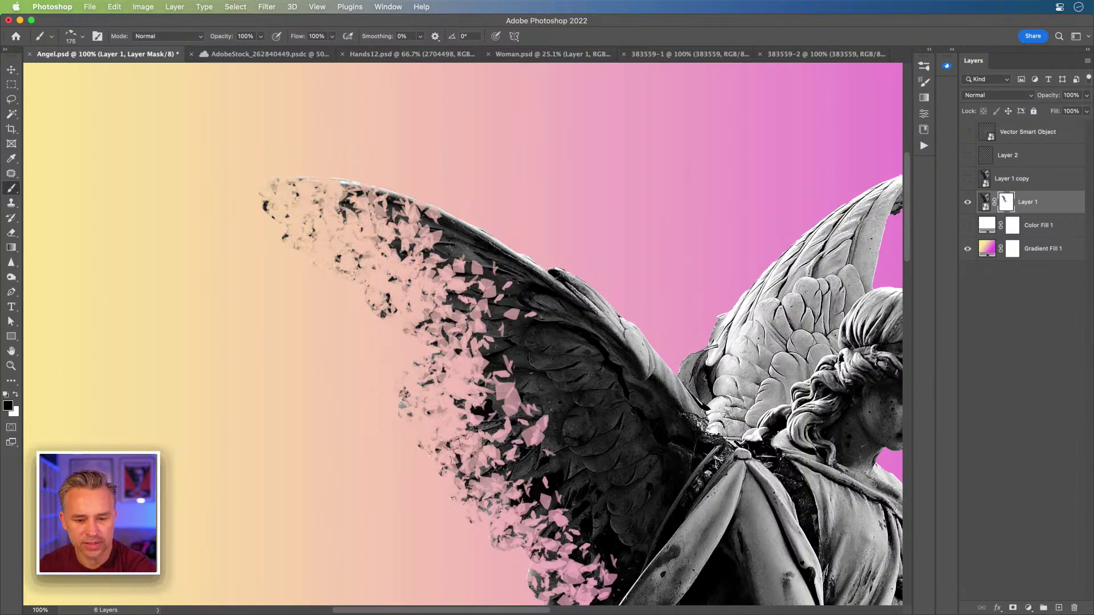
pyautogui.moveTo(400, 388); pyautogui.dragTo(358, 266)
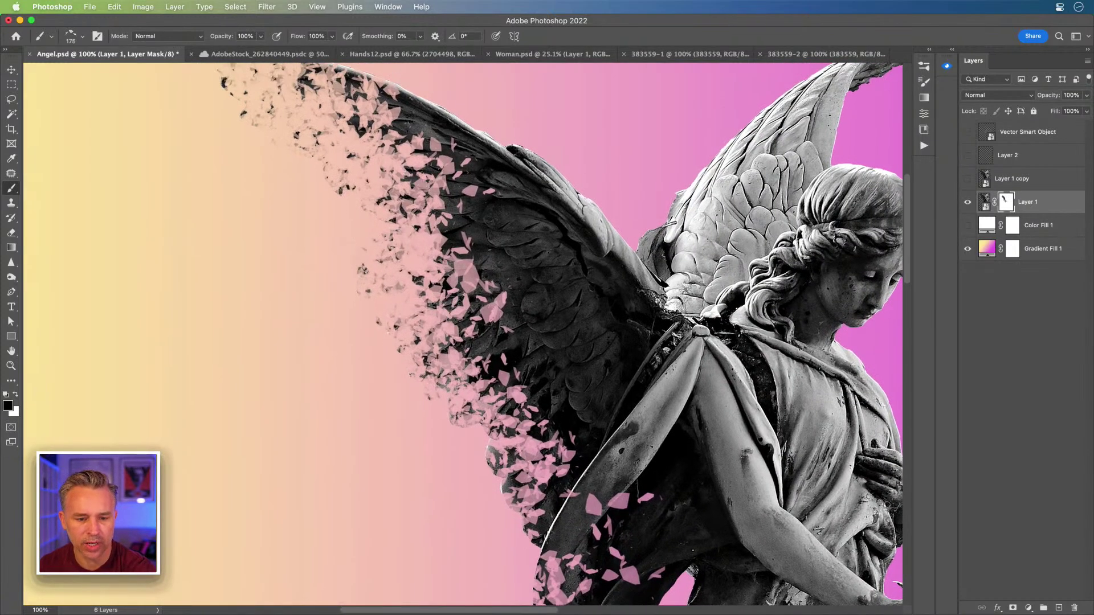
pyautogui.moveTo(300, 138); pyautogui.dragTo(332, 166)
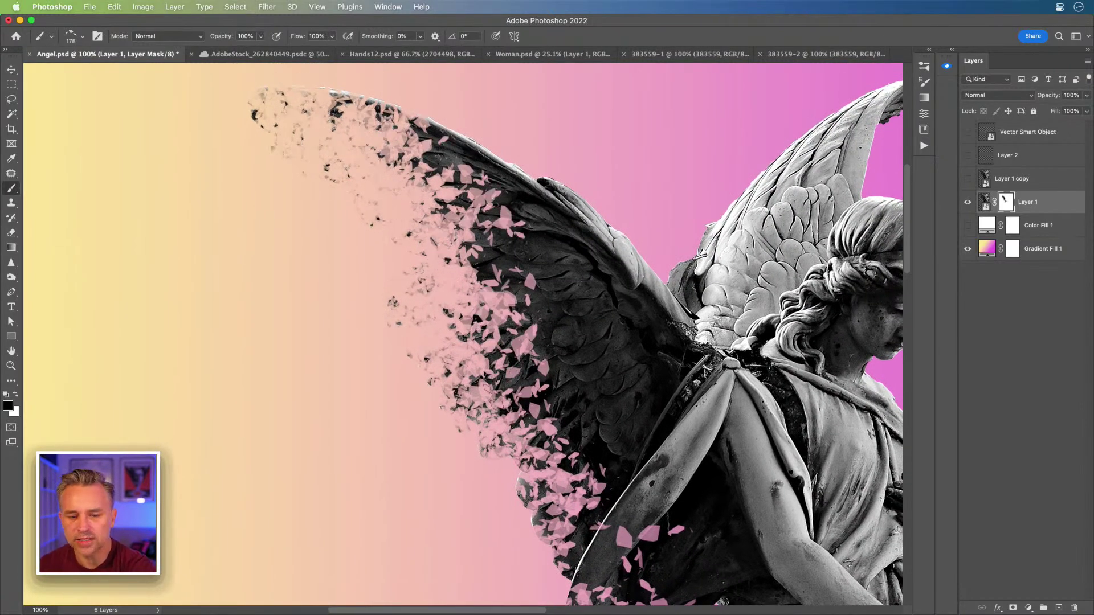
pyautogui.moveTo(515, 419); pyautogui.dragTo(484, 302)
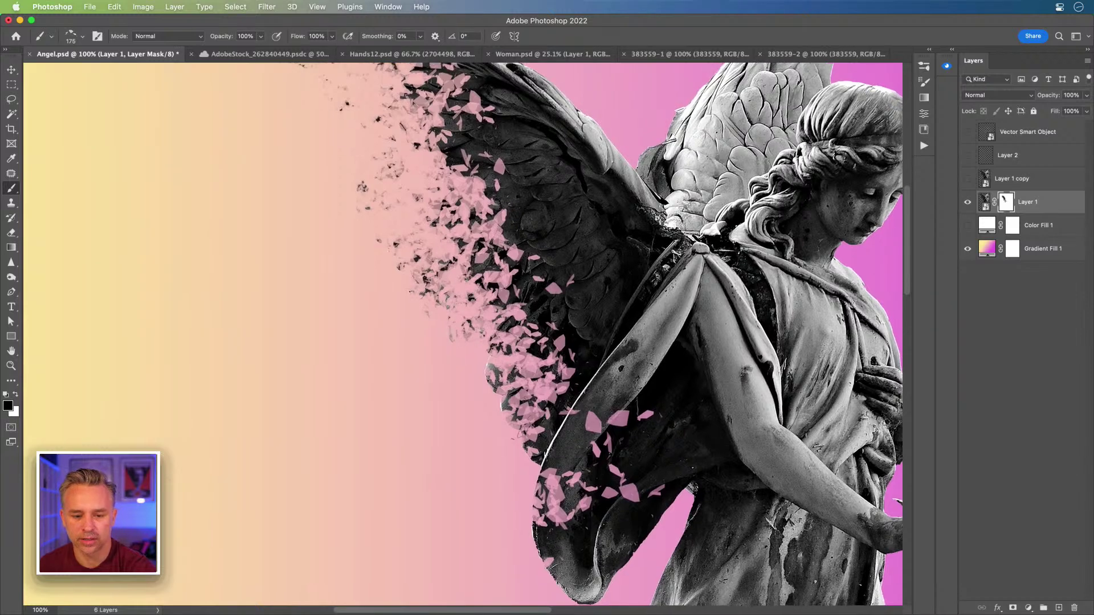
pyautogui.moveTo(483, 231); pyautogui.dragTo(319, 353)
pyautogui.moveTo(312, 222); pyautogui.dragTo(313, 298)
pyautogui.moveTo(638, 245)
pyautogui.mouseDown()
pyautogui.moveTo(732, 180)
pyautogui.moveTo(741, 157)
pyautogui.moveTo(627, 234)
pyautogui.moveTo(732, 179)
pyautogui.moveTo(661, 211)
pyautogui.mouseUp()
pyautogui.press('[')
pyautogui.press('[')
pyautogui.press('[')
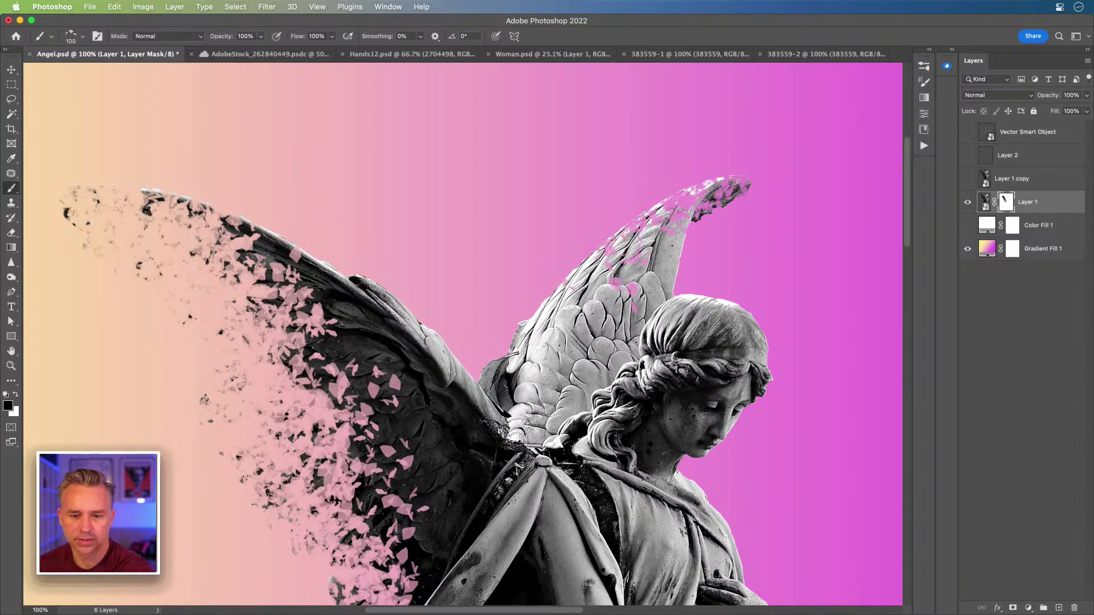
pyautogui.moveTo(288, 425)
pyautogui.mouseDown()
pyautogui.moveTo(429, 246)
pyautogui.moveTo(451, 176)
pyautogui.moveTo(439, 169)
pyautogui.mouseUp()
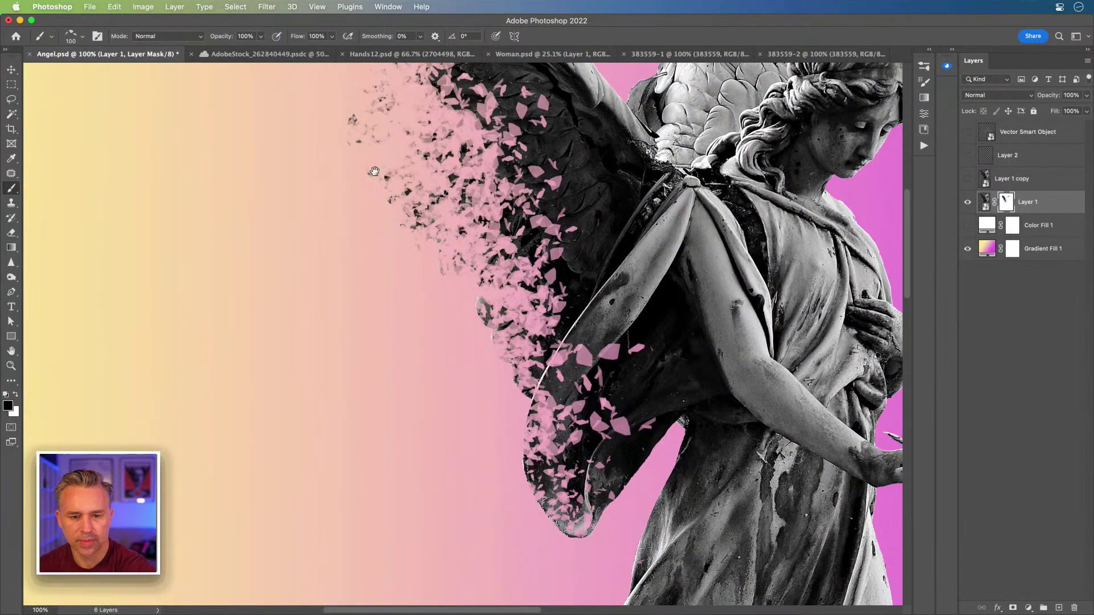
pyautogui.moveTo(374, 171); pyautogui.dragTo(345, 345)
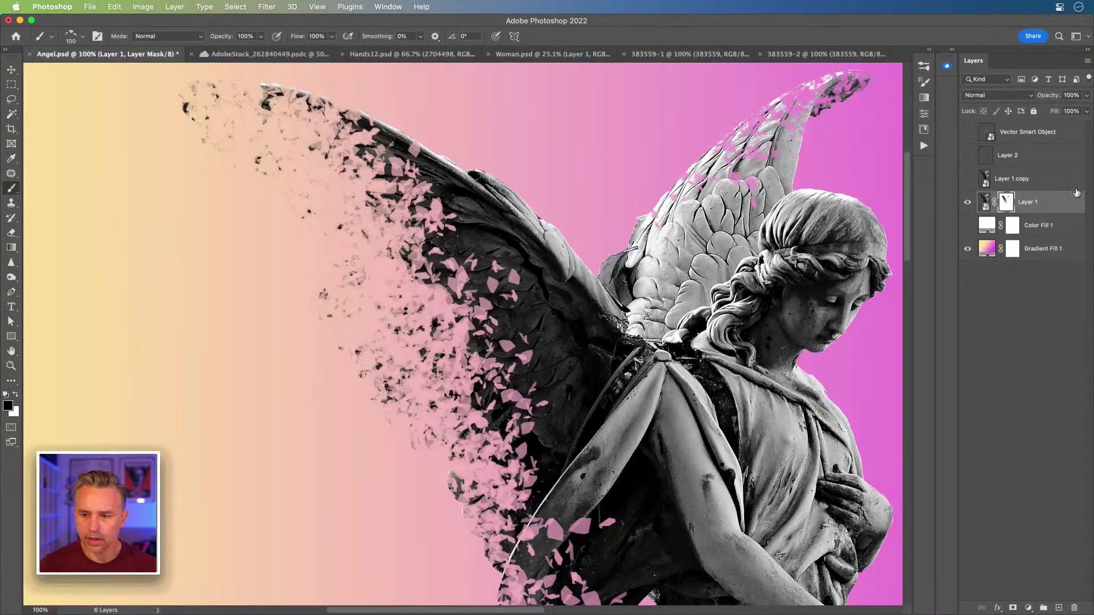
# - Duplicate Layer 1 with its mask and hide the original angel layer
pyautogui.click(1045, 204)
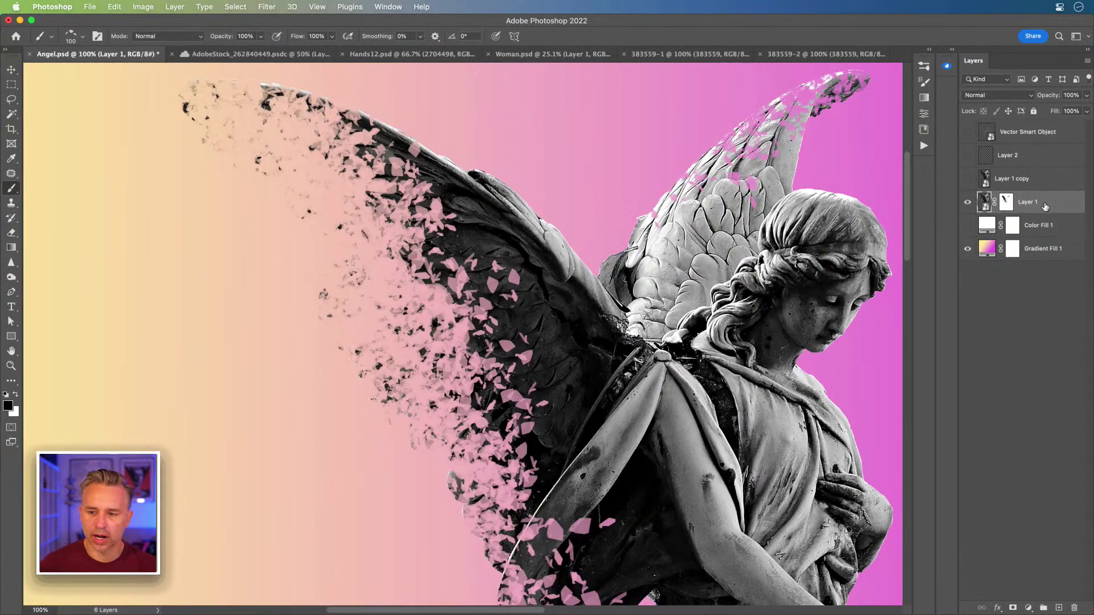
pyautogui.press('super+j')
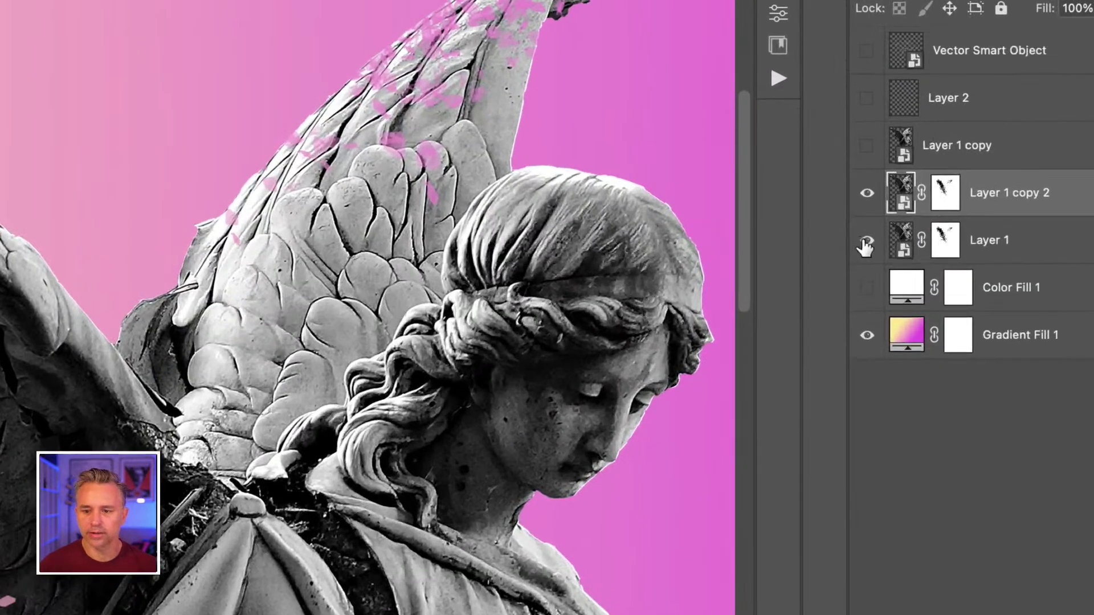
pyautogui.click(868, 241)
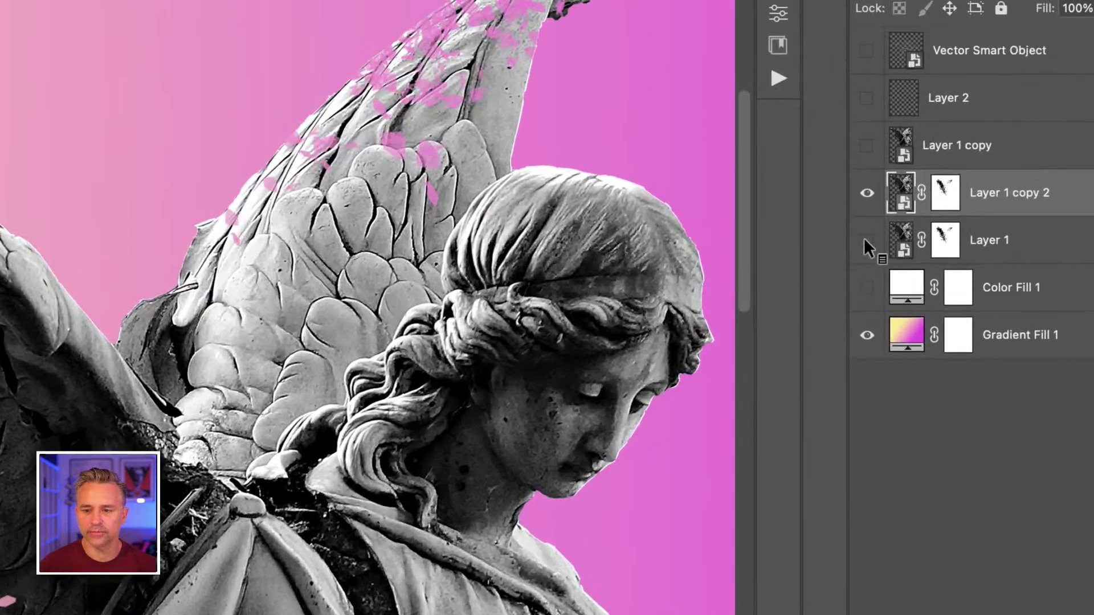
# - On the copy's mask, scatter the upper left wing into pink fragments
pyautogui.moveTo(469, 268); pyautogui.dragTo(375, 258)
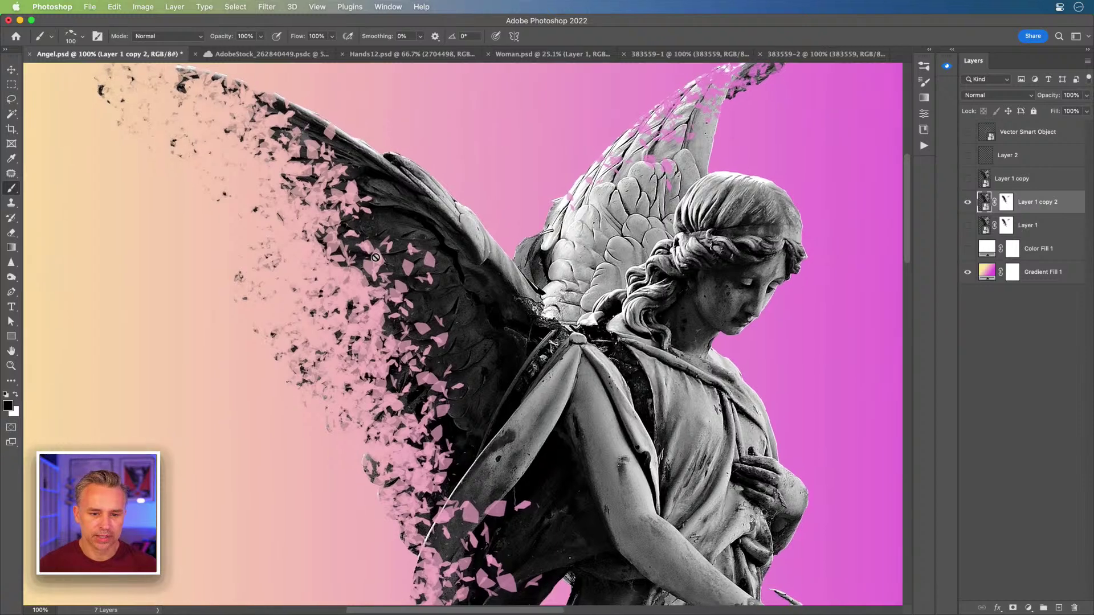
pyautogui.click(1005, 203)
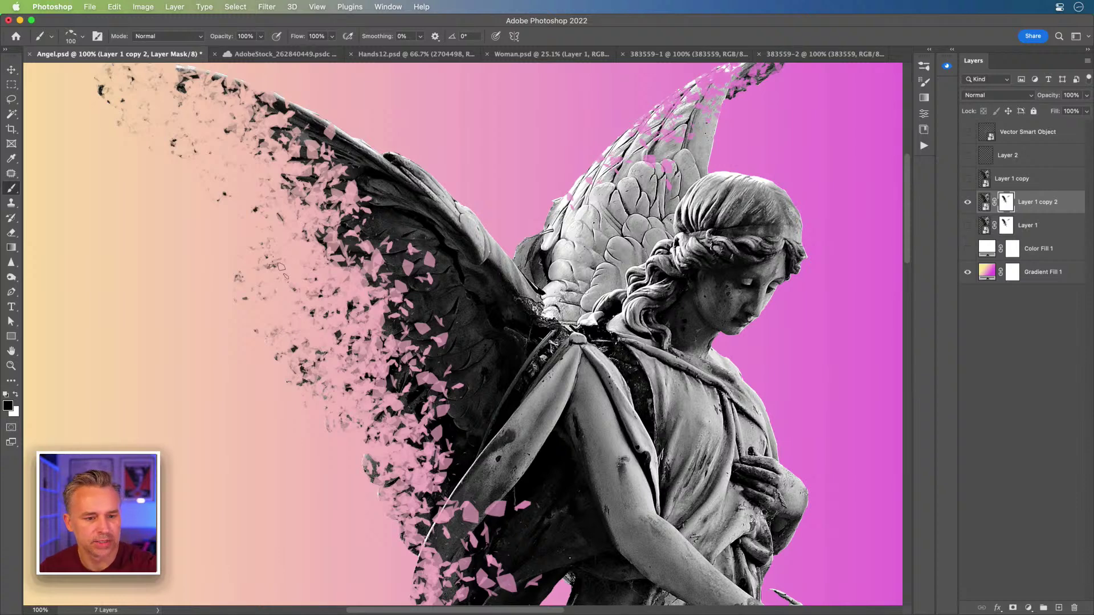
pyautogui.moveTo(246, 128)
pyautogui.mouseDown()
pyautogui.moveTo(319, 242)
pyautogui.moveTo(346, 227)
pyautogui.moveTo(442, 390)
pyautogui.mouseUp()
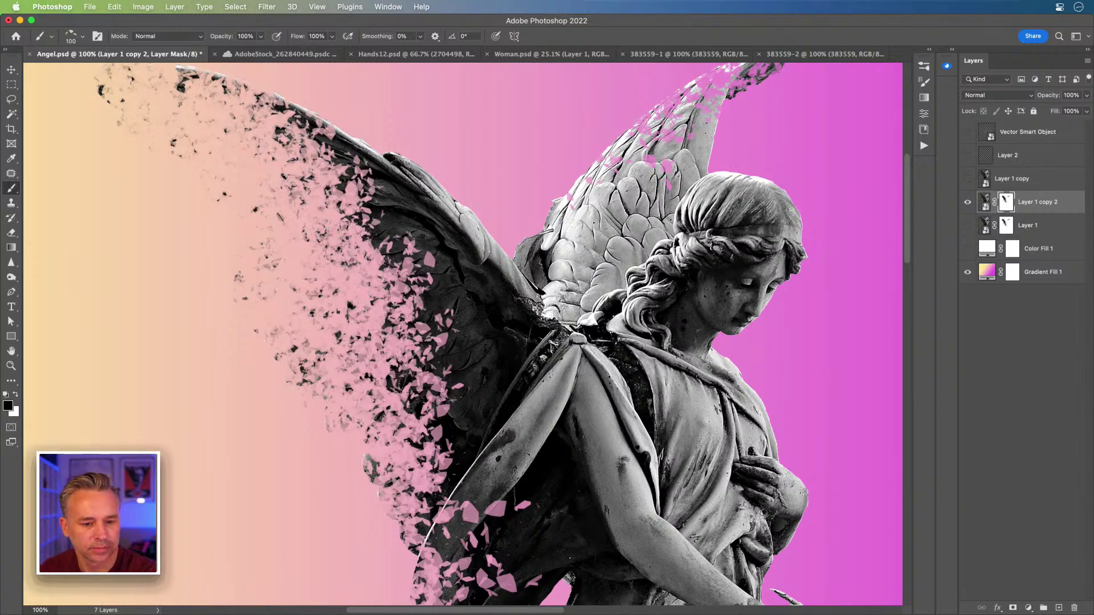
pyautogui.moveTo(342, 171)
pyautogui.mouseDown()
pyautogui.moveTo(425, 311)
pyautogui.moveTo(324, 134)
pyautogui.moveTo(410, 262)
pyautogui.moveTo(335, 168)
pyautogui.moveTo(348, 199)
pyautogui.mouseUp()
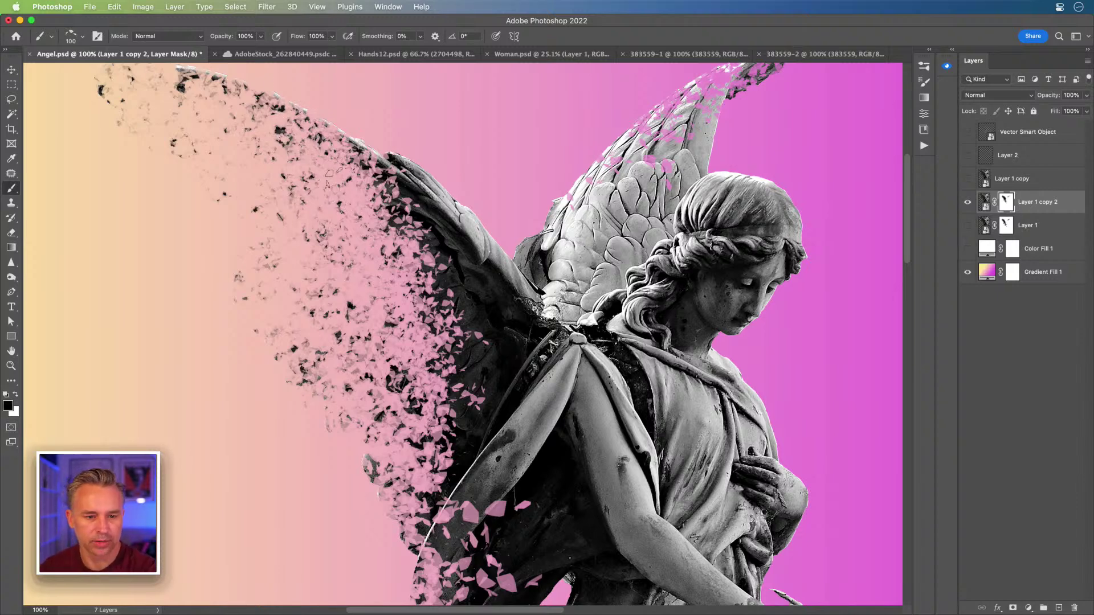
# - Enlarge the scatter brush to 150 and paint more fragments along the wing's edges
pyautogui.press(']')
pyautogui.press(']')
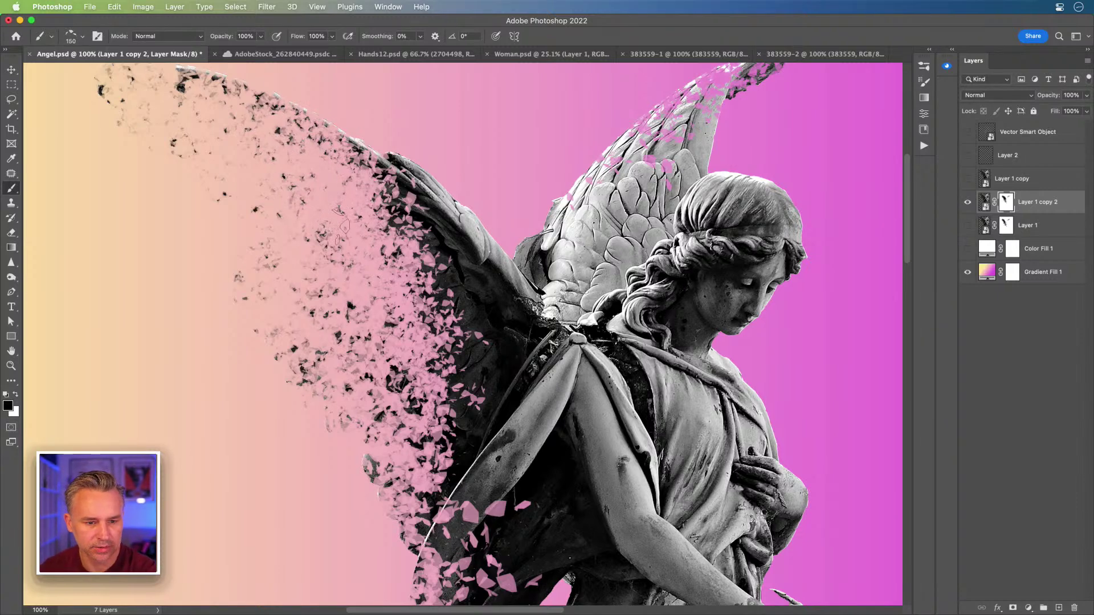
pyautogui.moveTo(418, 425); pyautogui.dragTo(381, 207)
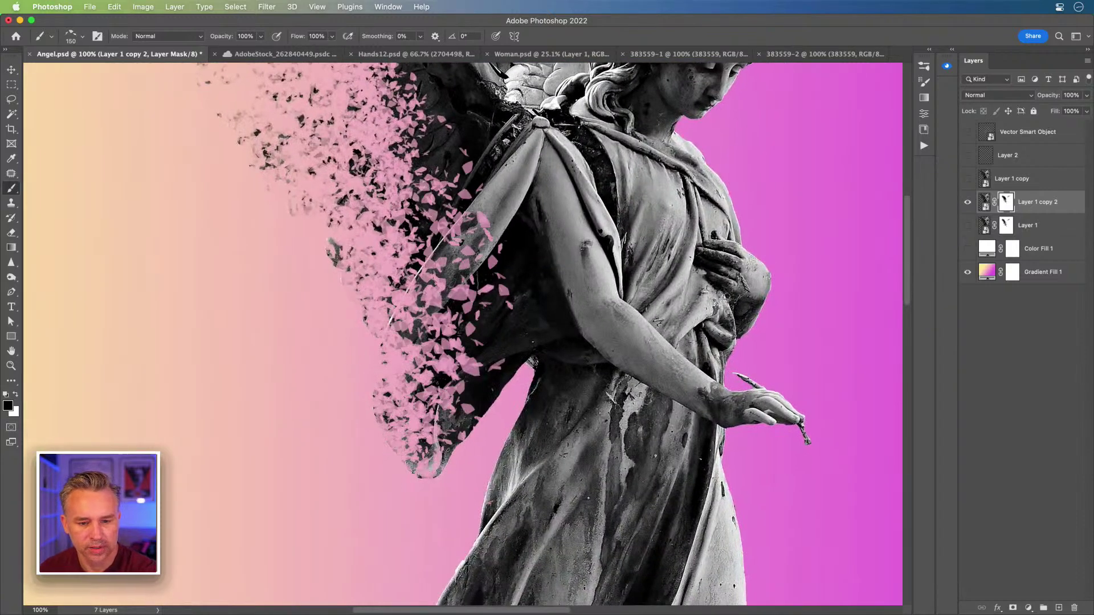
pyautogui.moveTo(361, 67); pyautogui.dragTo(449, 260)
pyautogui.moveTo(410, 143)
pyautogui.mouseDown()
pyautogui.moveTo(484, 205)
pyautogui.moveTo(399, 137)
pyautogui.moveTo(524, 473)
pyautogui.moveTo(586, 450)
pyautogui.mouseUp()
pyautogui.moveTo(502, 268)
pyautogui.mouseDown()
pyautogui.moveTo(433, 148)
pyautogui.moveTo(456, 382)
pyautogui.moveTo(484, 518)
pyautogui.moveTo(352, 121)
pyautogui.mouseUp()
pyautogui.moveTo(460, 176)
pyautogui.mouseDown()
pyautogui.moveTo(553, 376)
pyautogui.moveTo(544, 587)
pyautogui.mouseUp()
pyautogui.moveTo(481, 484)
pyautogui.mouseDown()
pyautogui.moveTo(501, 360)
pyautogui.moveTo(487, 327)
pyautogui.mouseUp()
pyautogui.moveTo(507, 544); pyautogui.dragTo(638, 259)
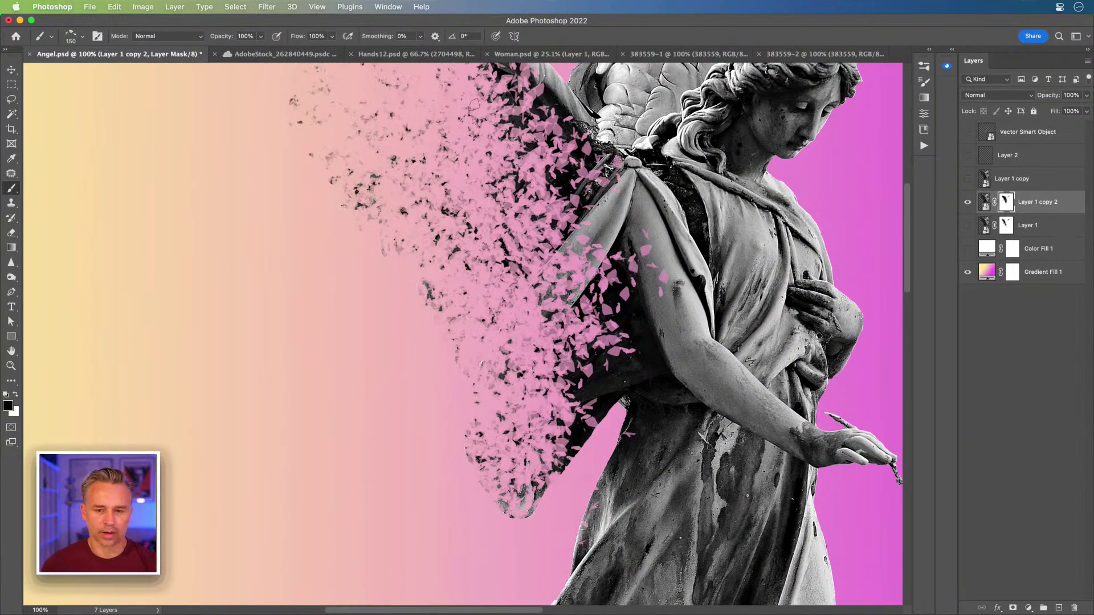
pyautogui.moveTo(354, 239); pyautogui.dragTo(337, 319)
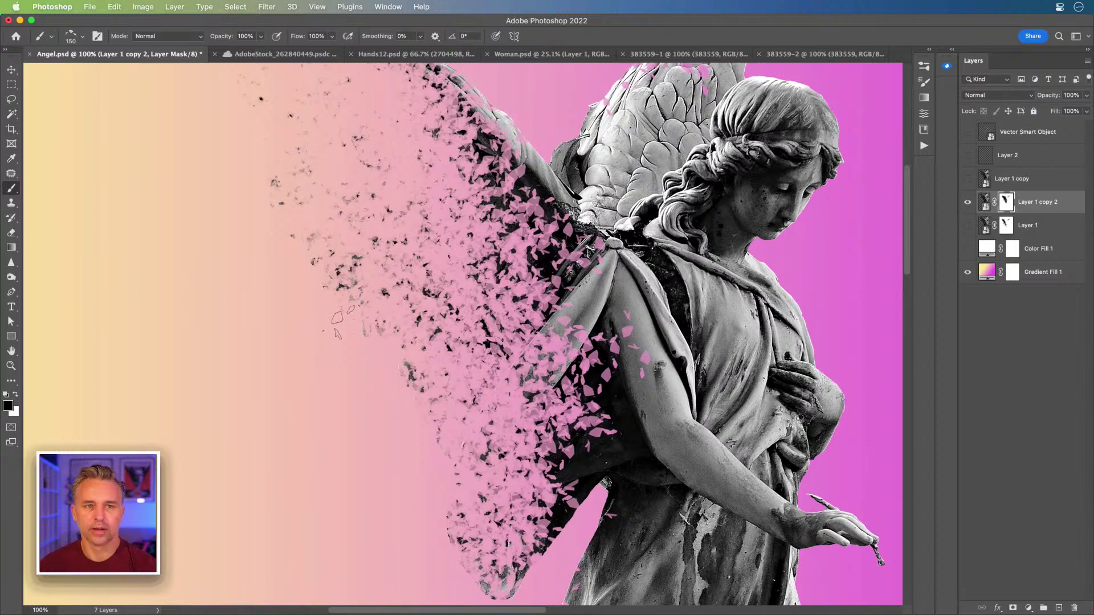
# - Duplicate the fragmented layer, hide Layer 1 copy 2, and fill copy 3's mask with black
pyautogui.press('super+j')
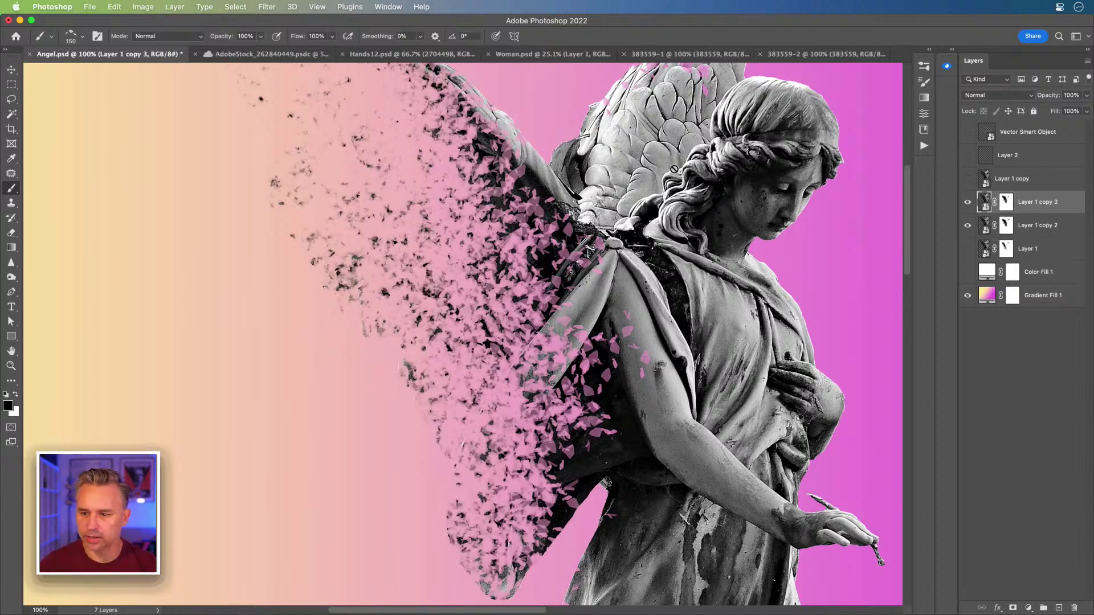
pyautogui.click(967, 225)
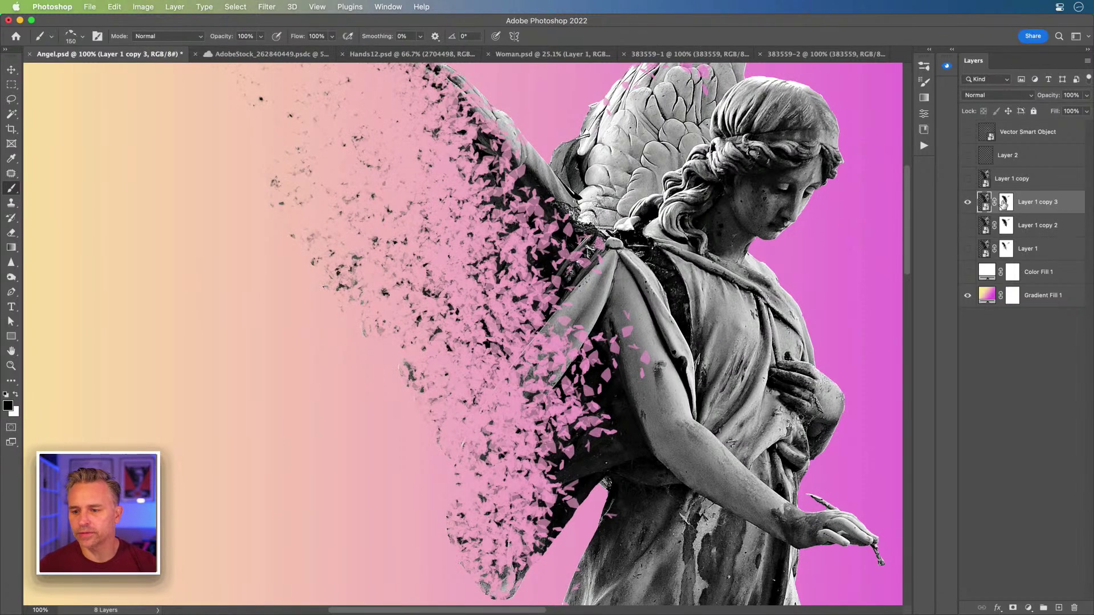
pyautogui.click(999, 205)
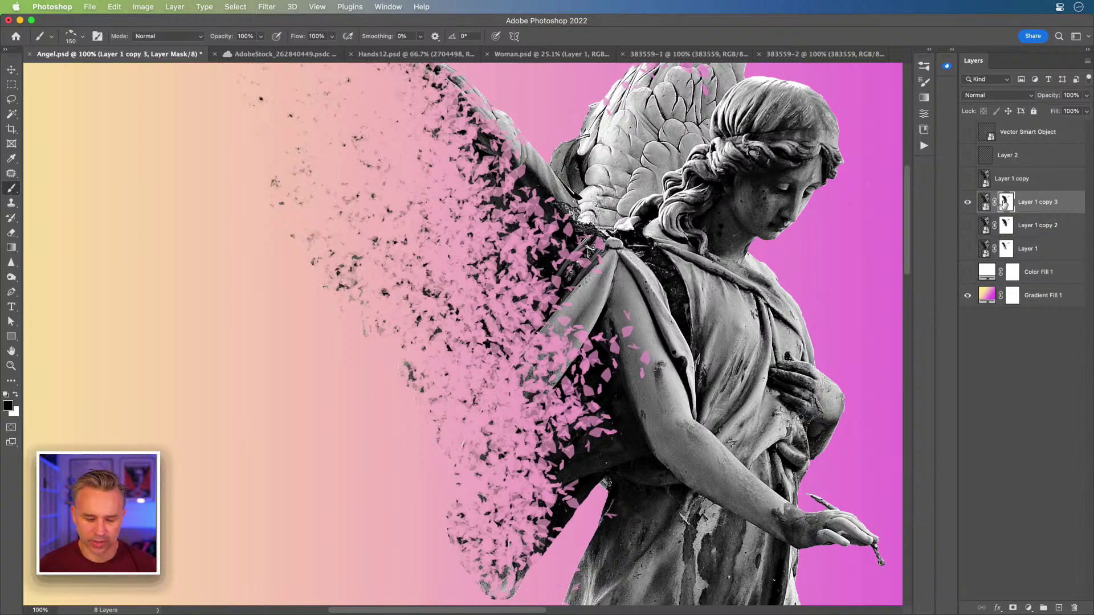
pyautogui.hotkey('shift', 'BackSpace')
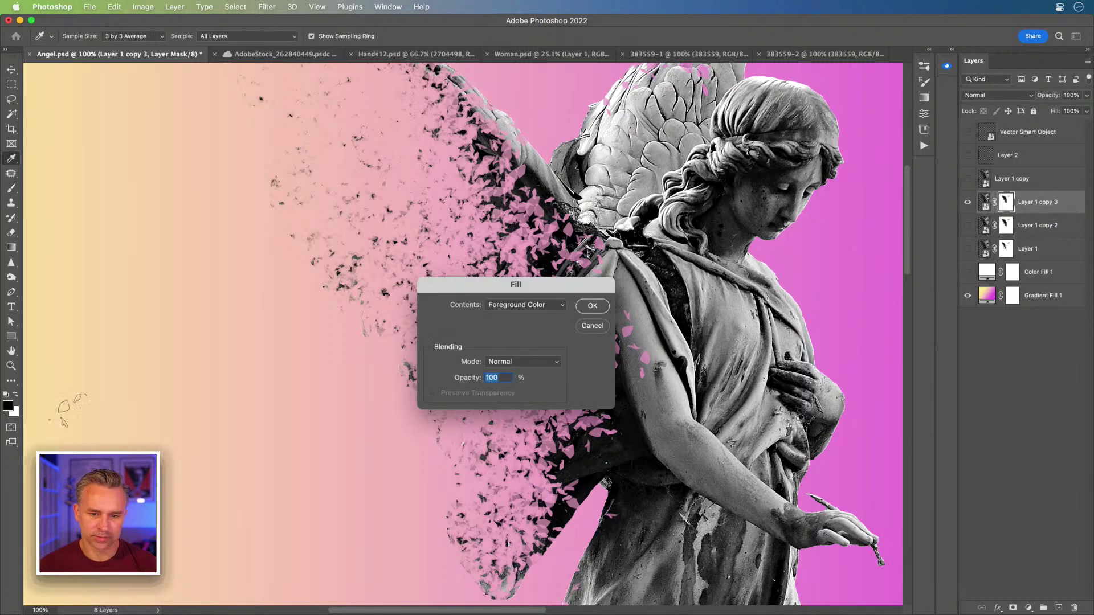
pyautogui.press('Return')
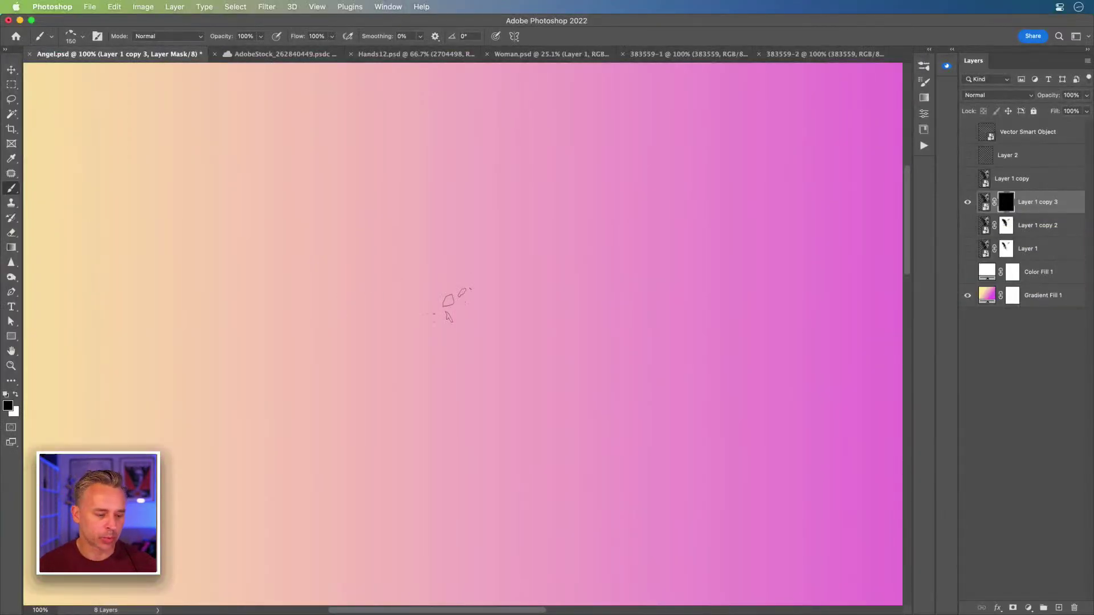
# - Paint white on the mask to reveal a small shard cluster near the centre
pyautogui.press('x')
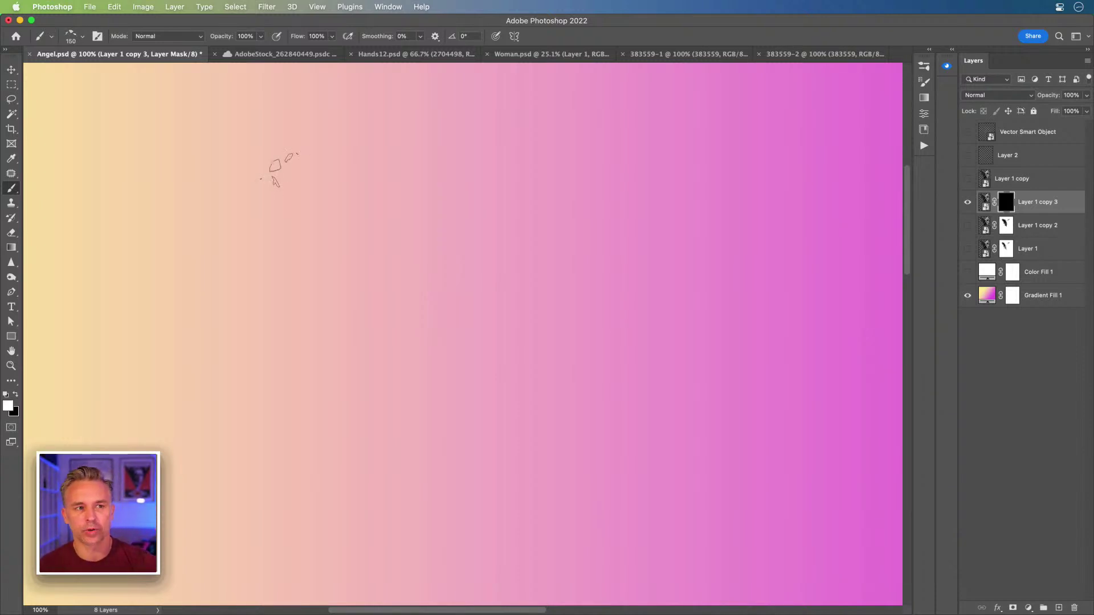
pyautogui.moveTo(391, 293)
pyautogui.mouseDown()
pyautogui.moveTo(450, 298)
pyautogui.moveTo(402, 336)
pyautogui.mouseUp()
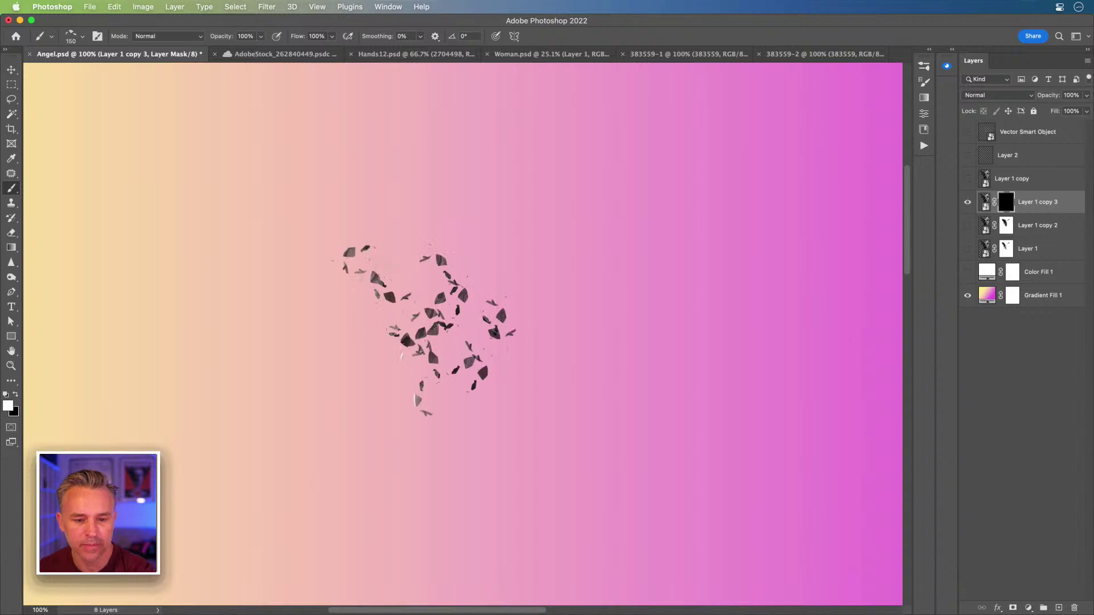
pyautogui.press('super+equal')
pyautogui.press('super+equal')
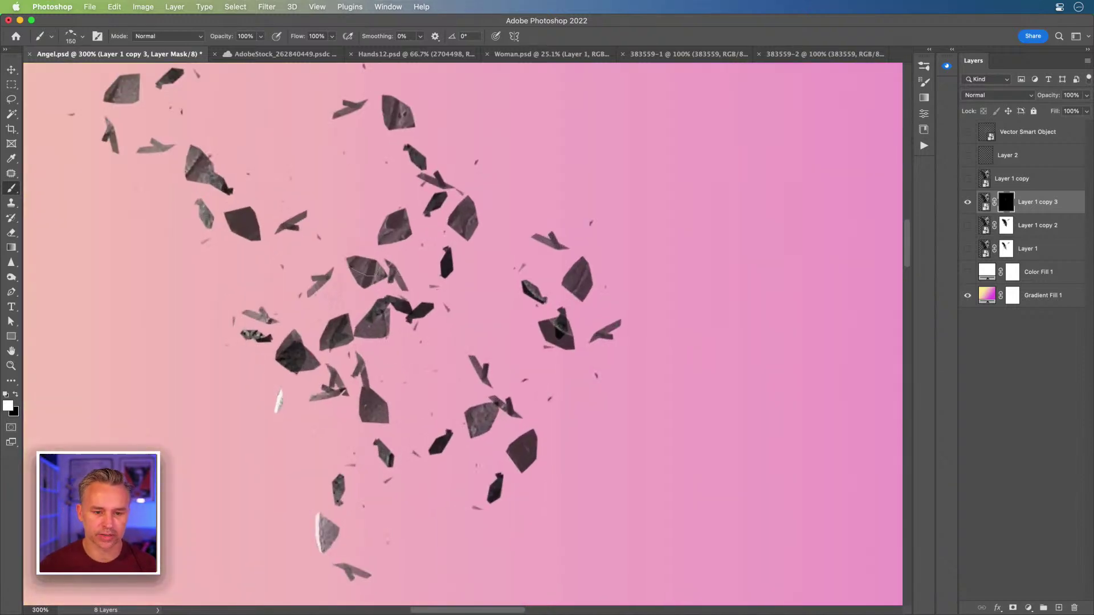
pyautogui.moveTo(296, 282); pyautogui.dragTo(428, 321)
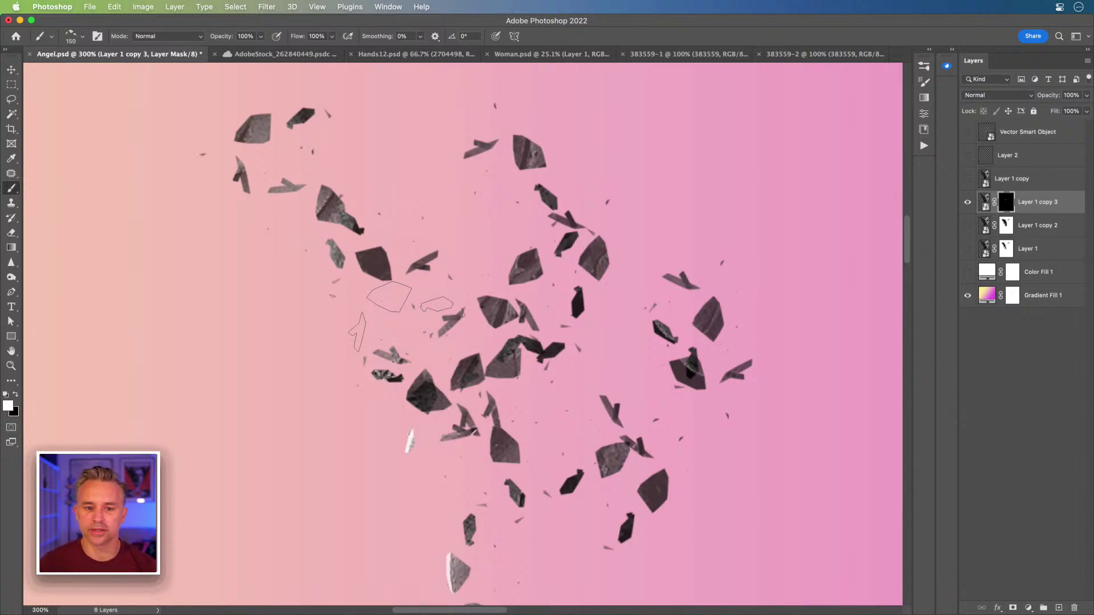
pyautogui.press('super+minus')
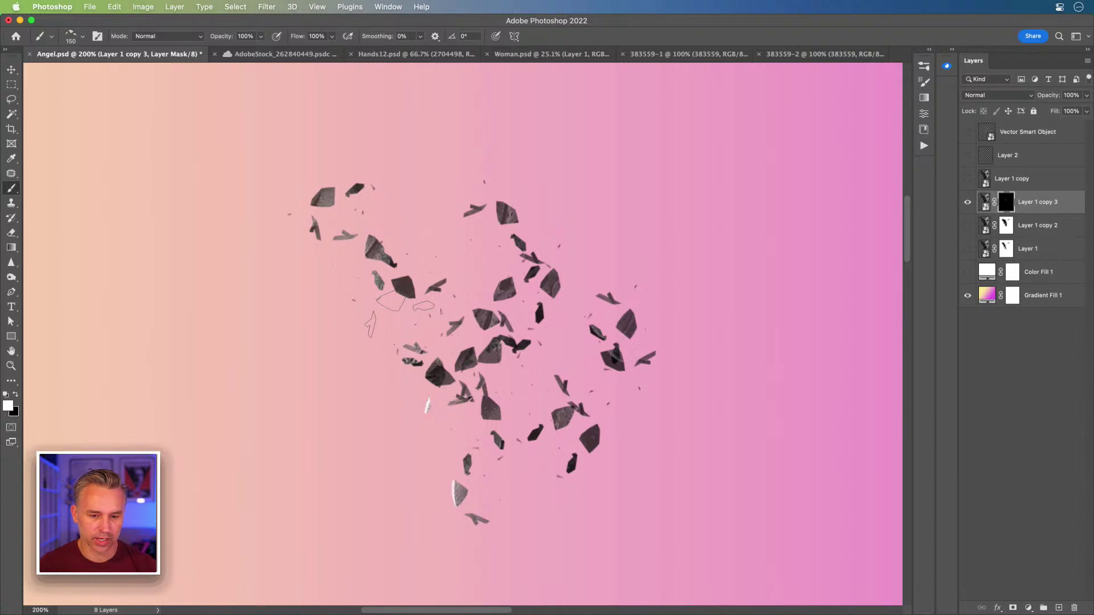
pyautogui.press('super+minus')
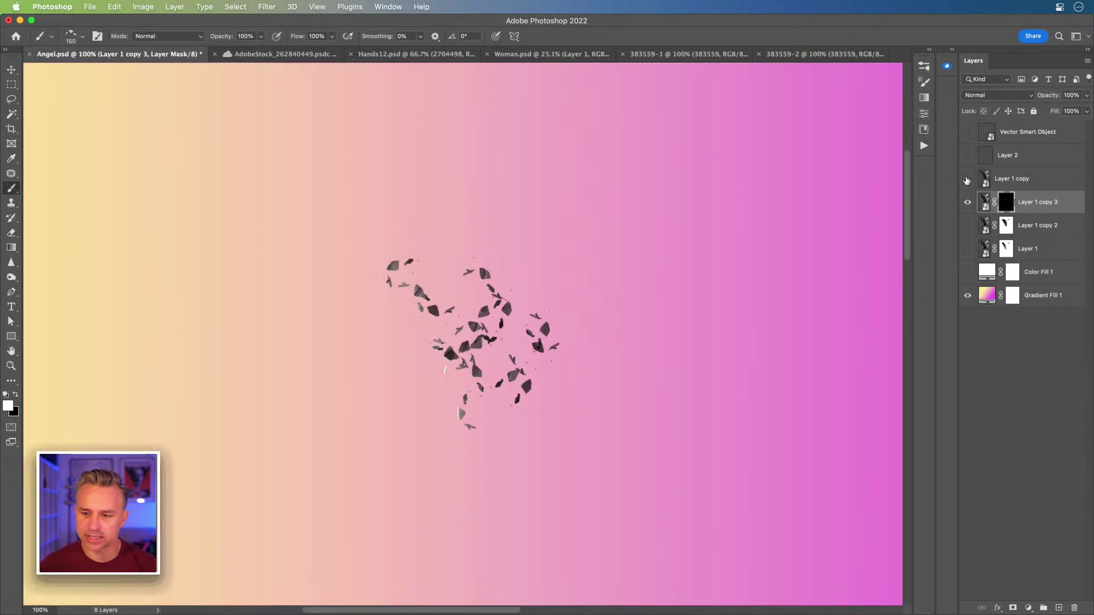
# - Rename Layer 1 copy to 'statue', move it below Layer 1 copy 3, and show it at 8% opacity
pyautogui.click(1001, 179)
pyautogui.doubleClick(999, 180)
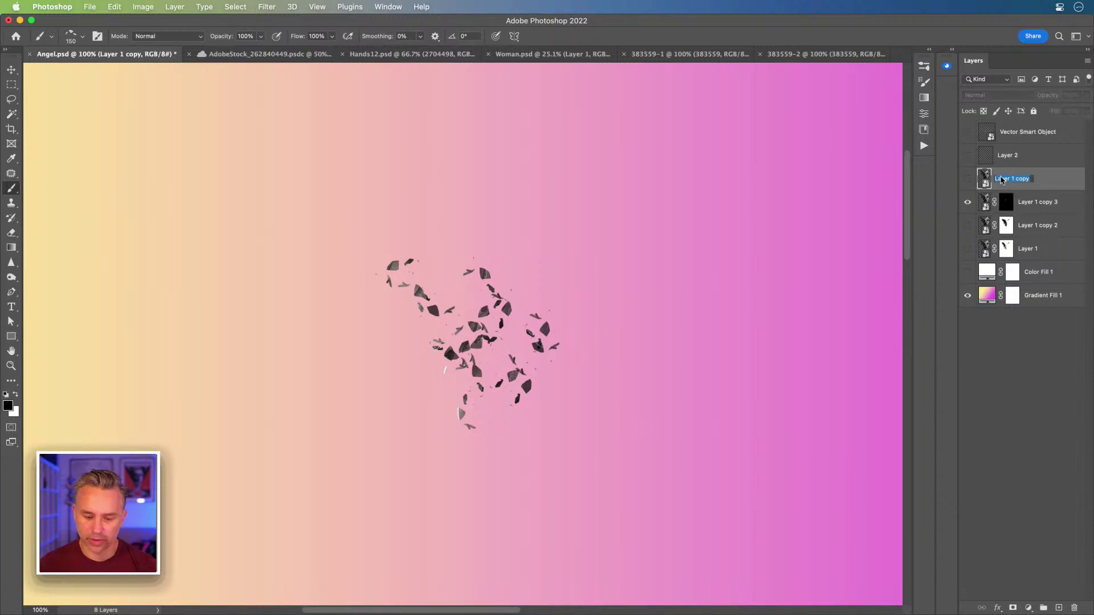
pyautogui.write('d')
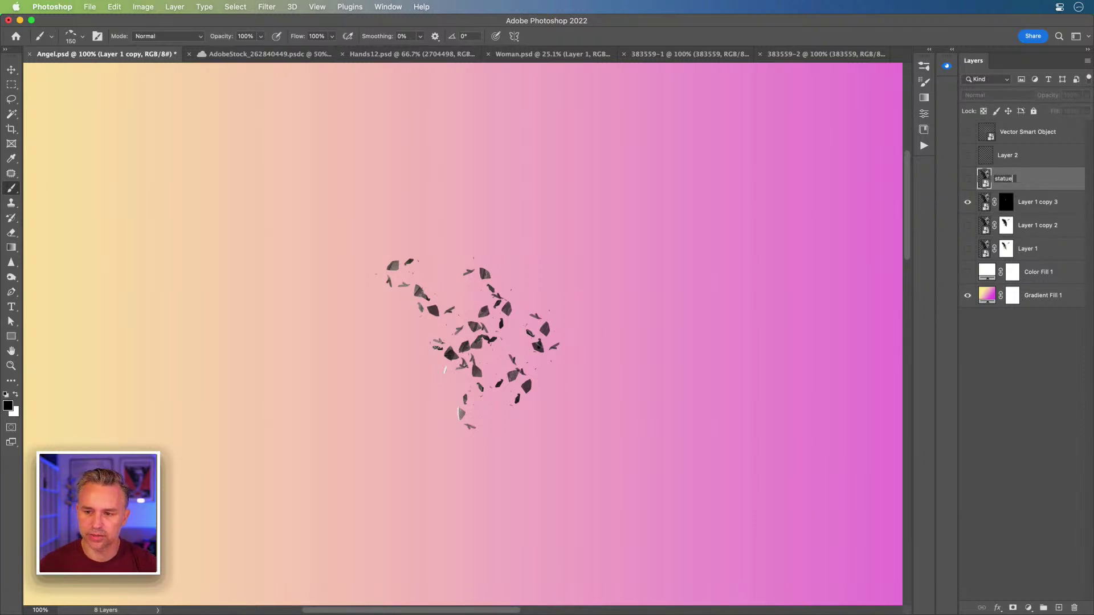
pyautogui.write('tatue')
pyautogui.press('Return')
pyautogui.moveTo(1028, 181); pyautogui.dragTo(1032, 216)
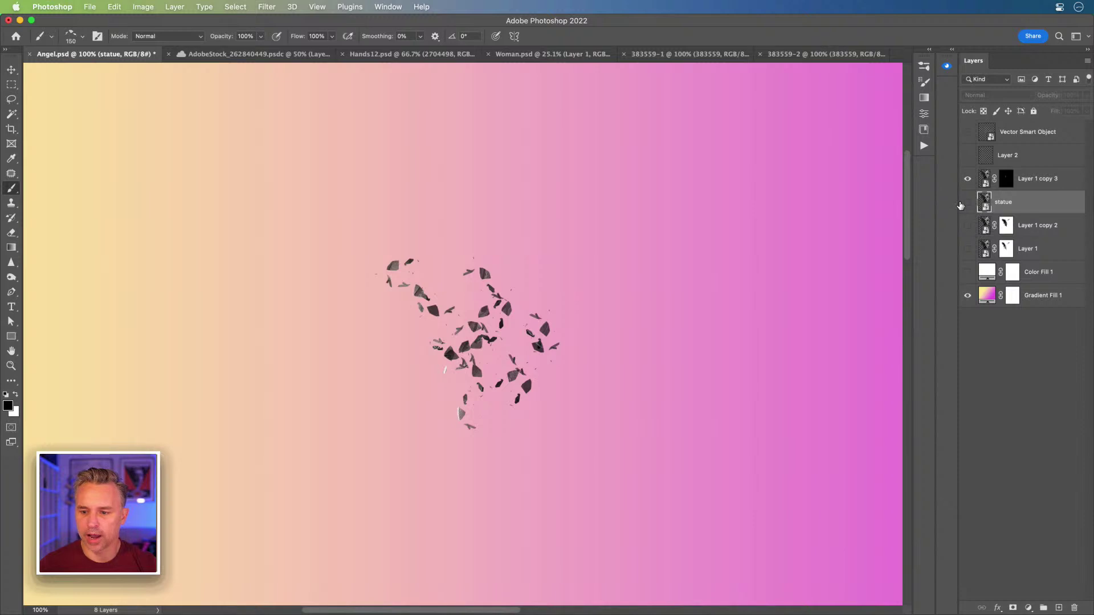
pyautogui.click(967, 202)
pyautogui.moveTo(1051, 96); pyautogui.dragTo(1001, 100)
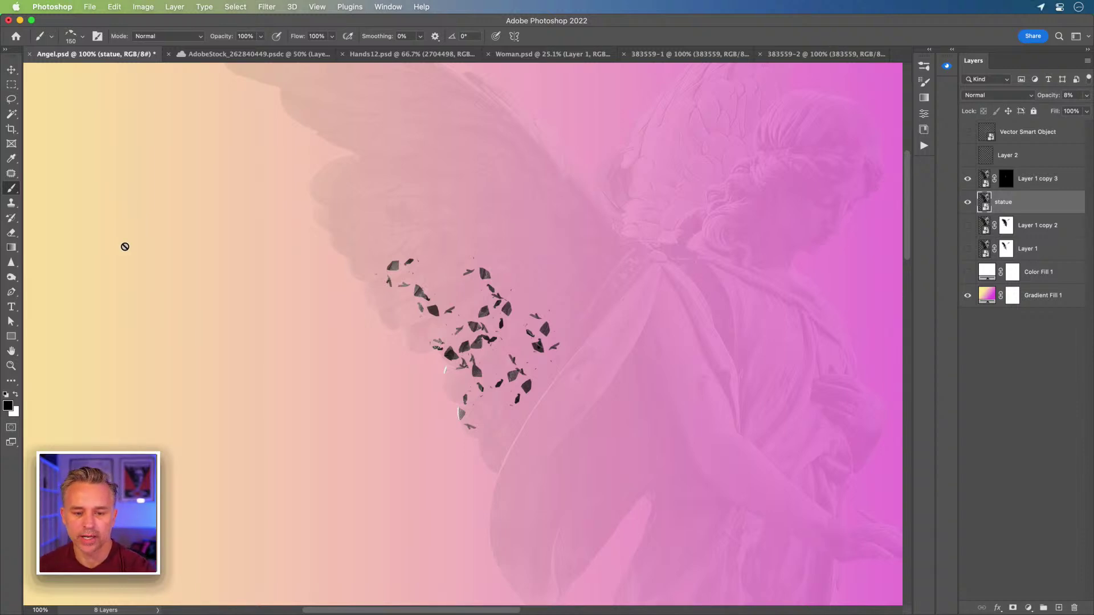
# - Paint white on Layer 1 copy 3's mask to reveal shard clusters across the mid and lower wing
pyautogui.click(1005, 178)
pyautogui.press('x')
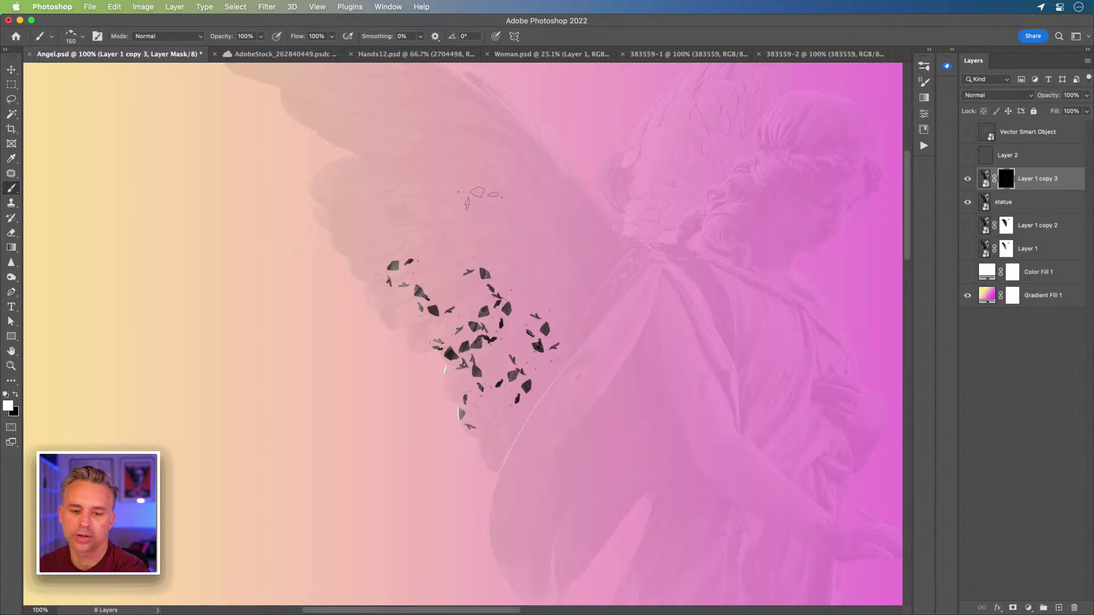
pyautogui.moveTo(477, 194)
pyautogui.mouseDown()
pyautogui.moveTo(529, 269)
pyautogui.moveTo(547, 273)
pyautogui.mouseUp()
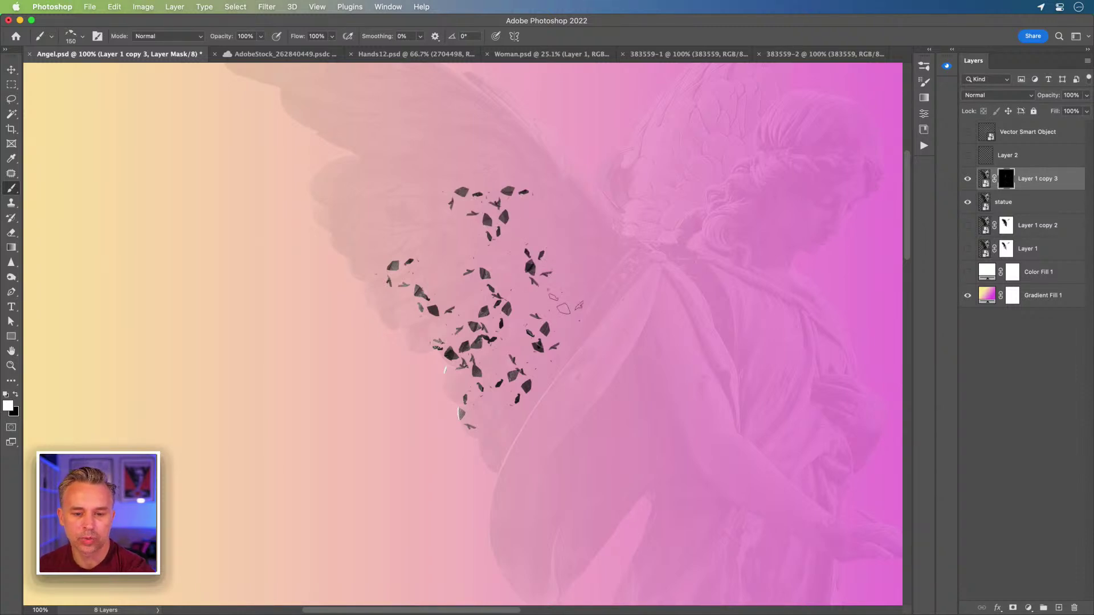
pyautogui.click(472, 249)
pyautogui.click(402, 150)
pyautogui.moveTo(431, 228); pyautogui.dragTo(405, 230)
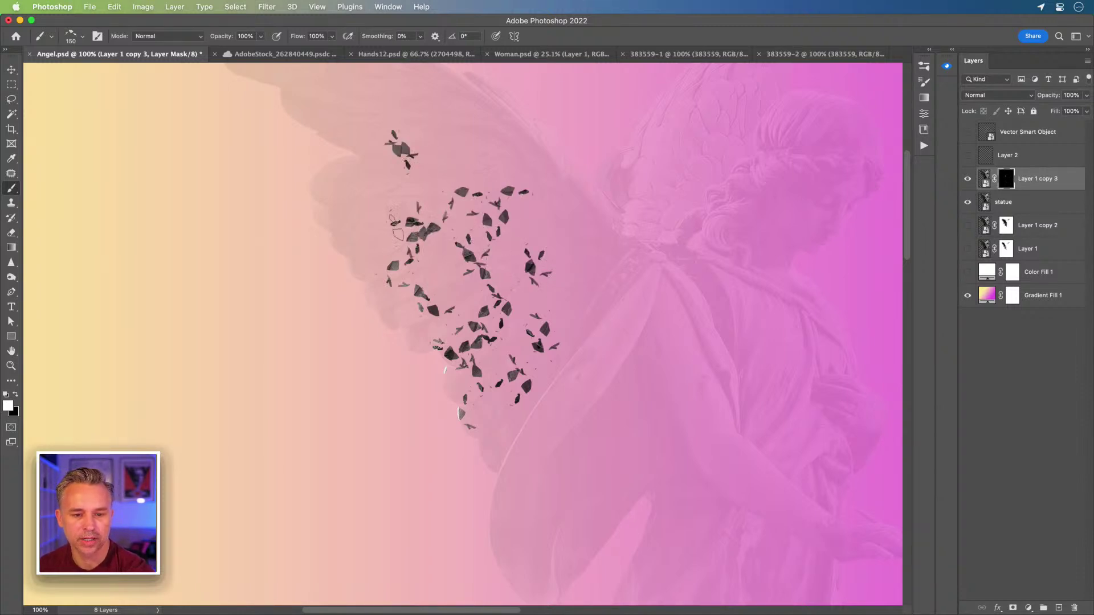
pyautogui.click(515, 427)
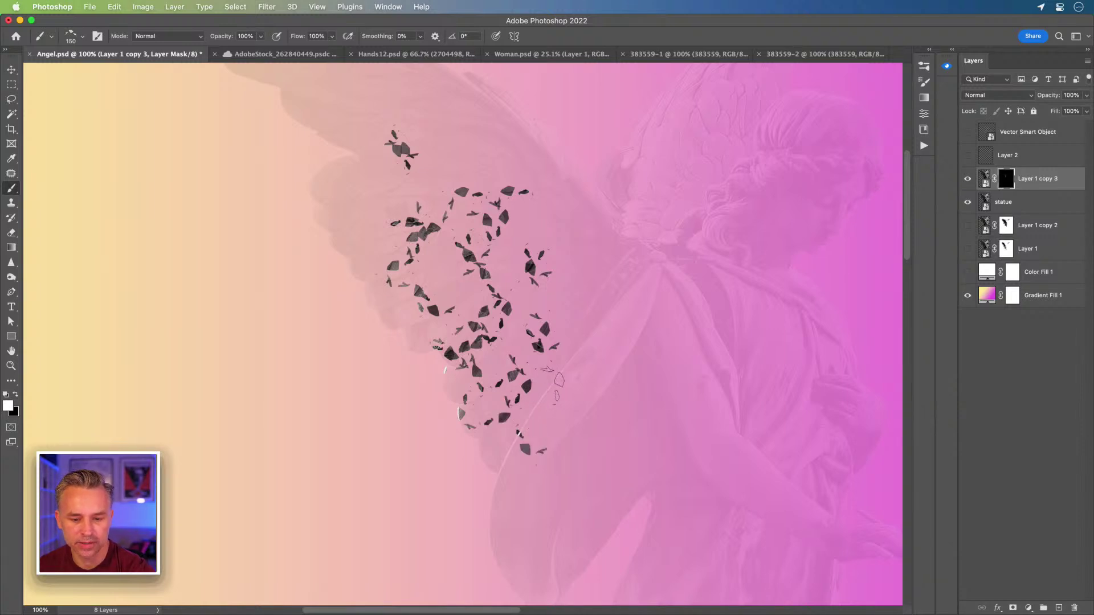
pyautogui.moveTo(554, 388); pyautogui.dragTo(571, 385)
# - Reveal fragments near the body and upper wing, undo one stroke, and zoom to 300%
pyautogui.click(601, 331)
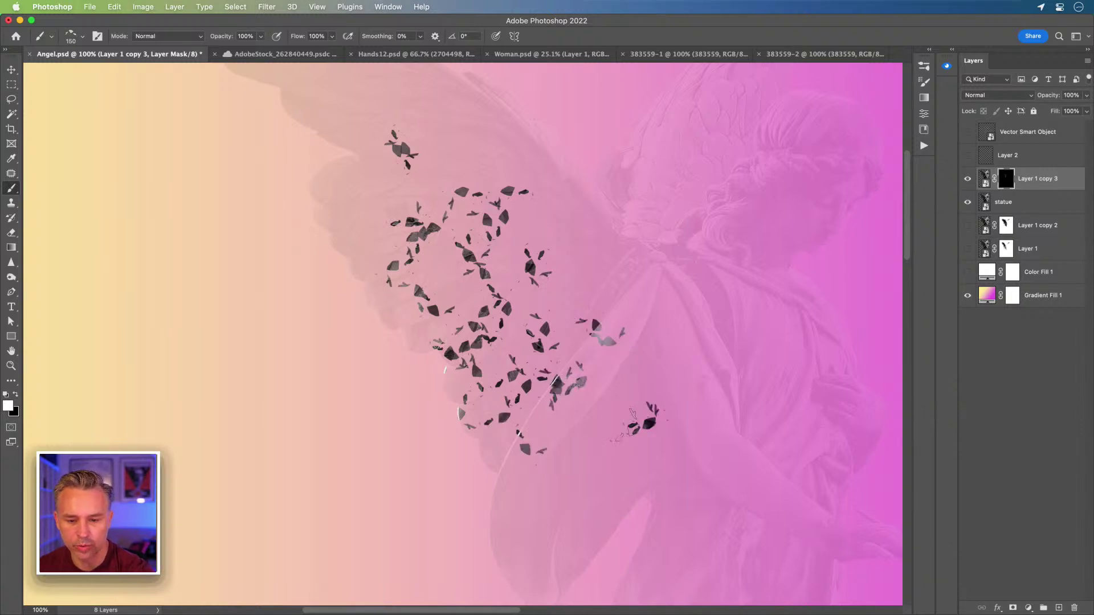
pyautogui.click(643, 406)
pyautogui.moveTo(677, 393); pyautogui.dragTo(683, 358)
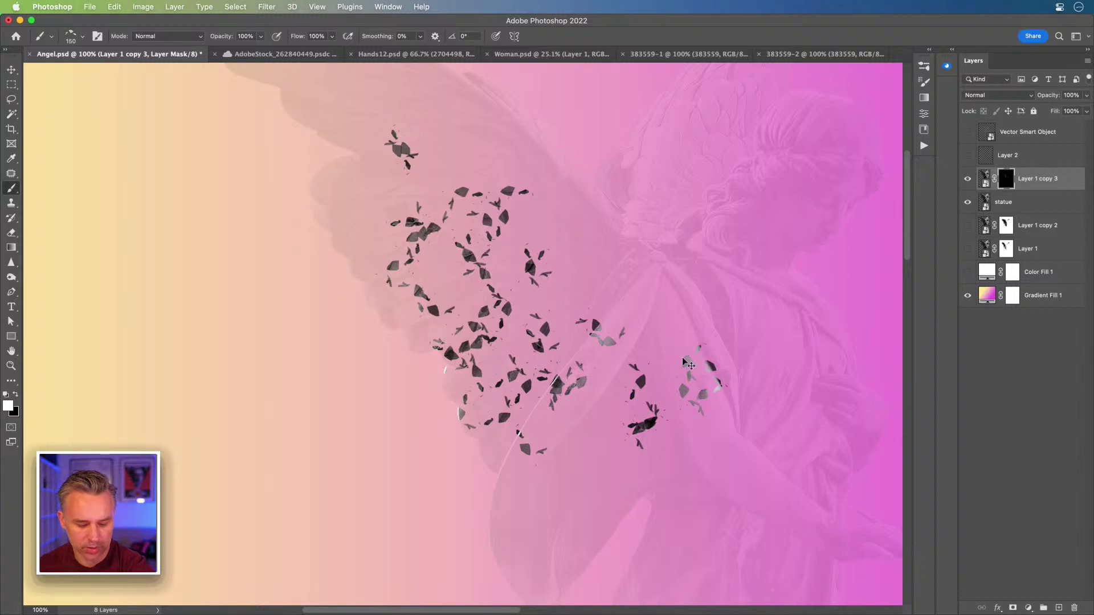
pyautogui.press('super+z')
pyautogui.moveTo(575, 234); pyautogui.dragTo(598, 254)
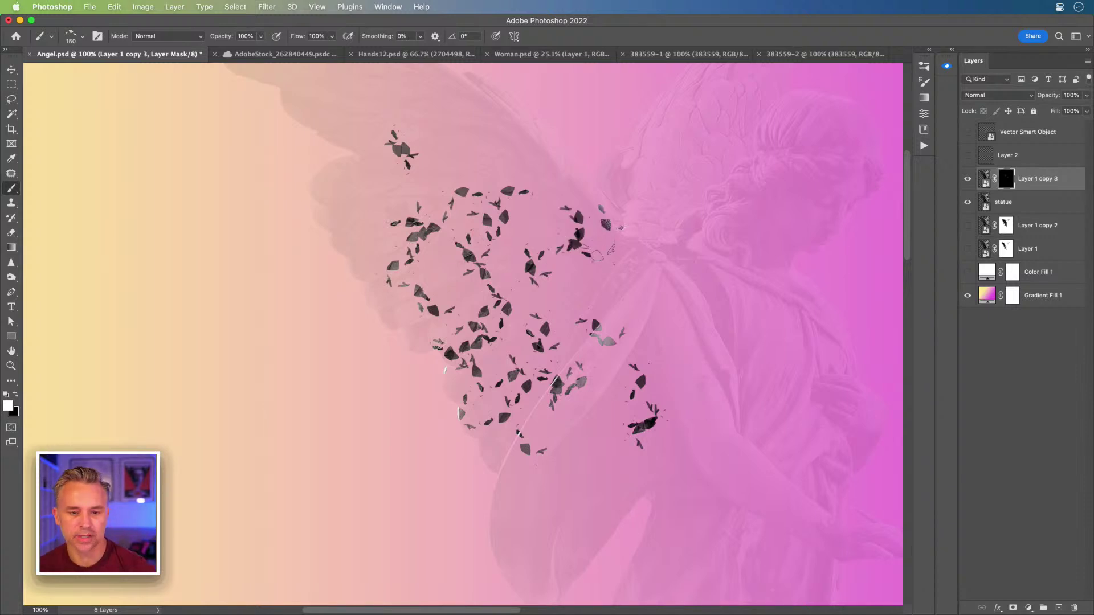
pyautogui.click(481, 145)
pyautogui.moveTo(433, 124); pyautogui.dragTo(401, 102)
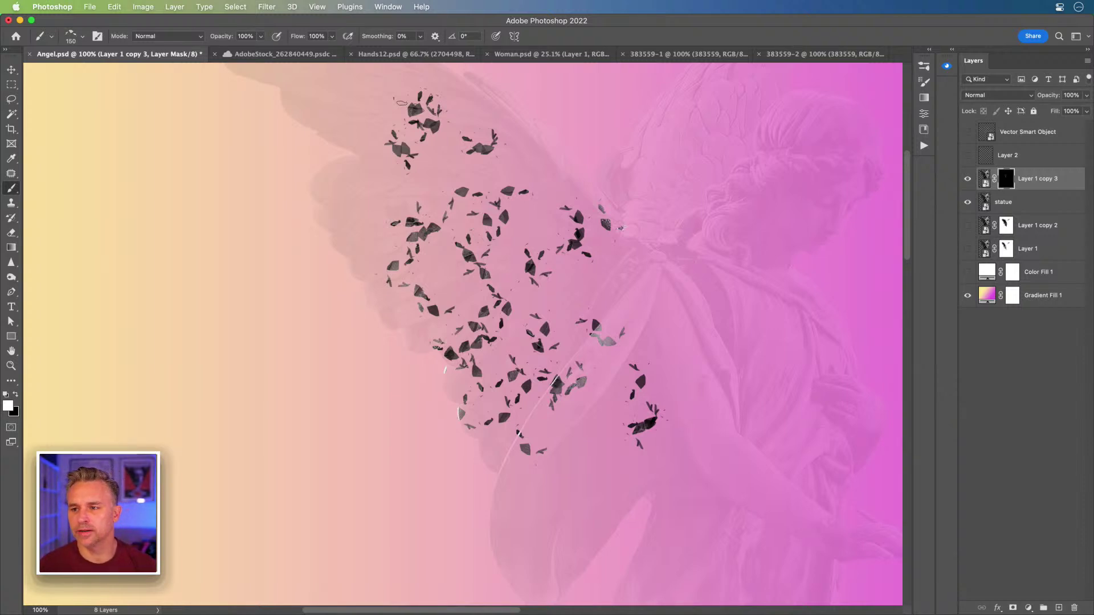
pyautogui.press('super+plus')
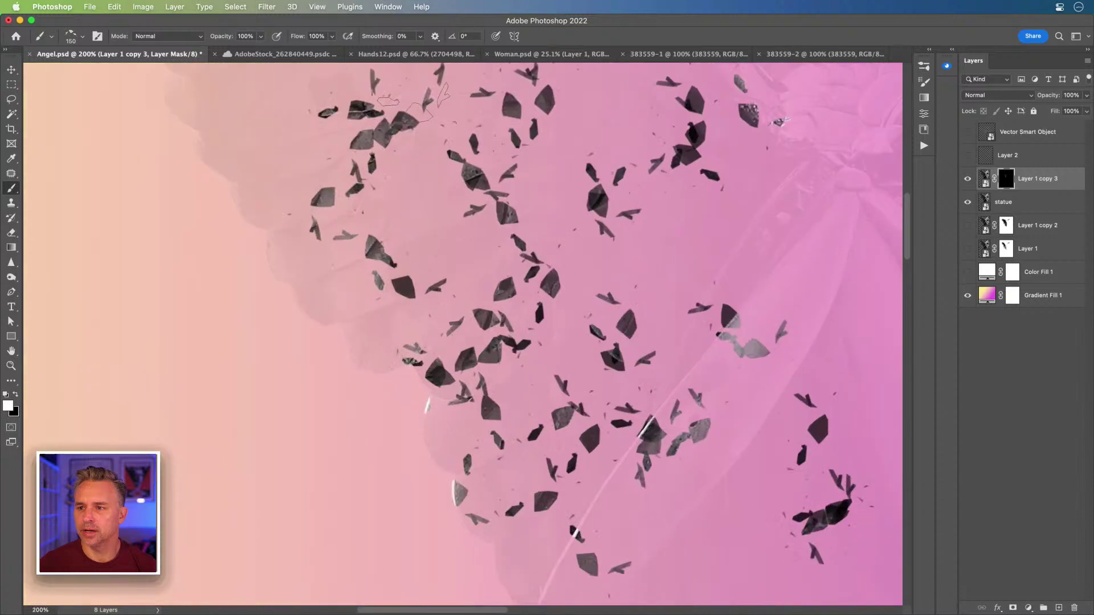
pyautogui.moveTo(415, 104); pyautogui.dragTo(358, 116)
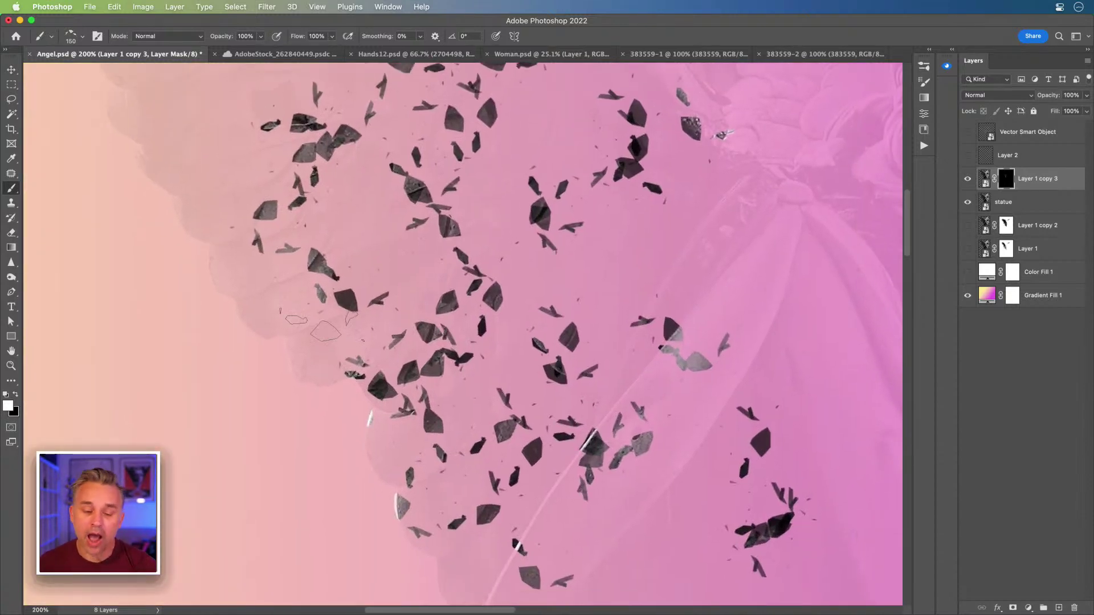
pyautogui.press('super+plus')
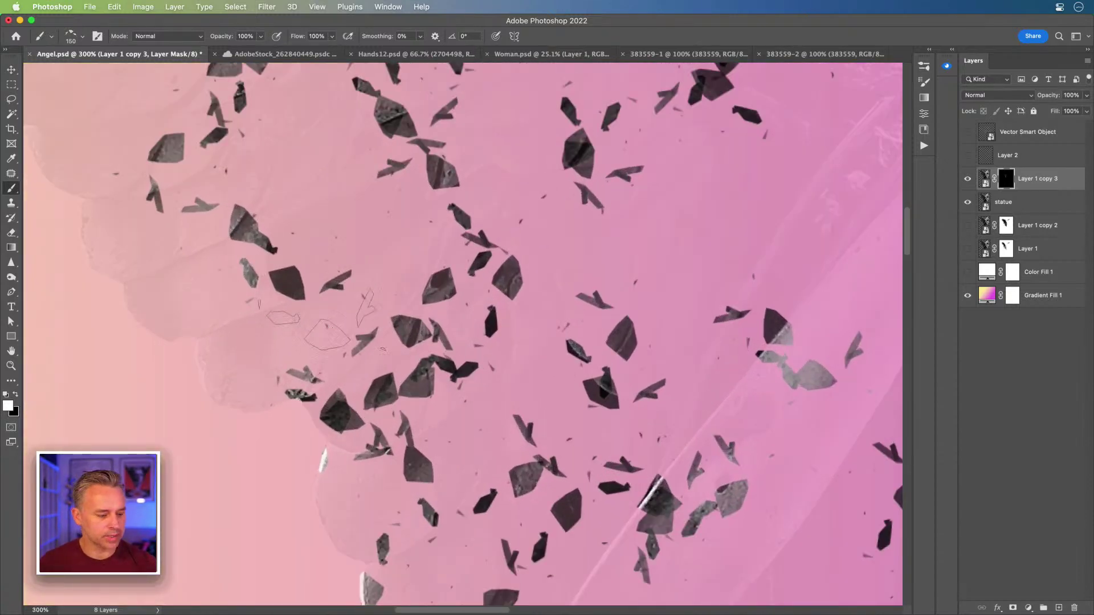
# - Enable Bevel & Emboss on the shard layer and reset it to defaults
pyautogui.doubleClick(1071, 181)
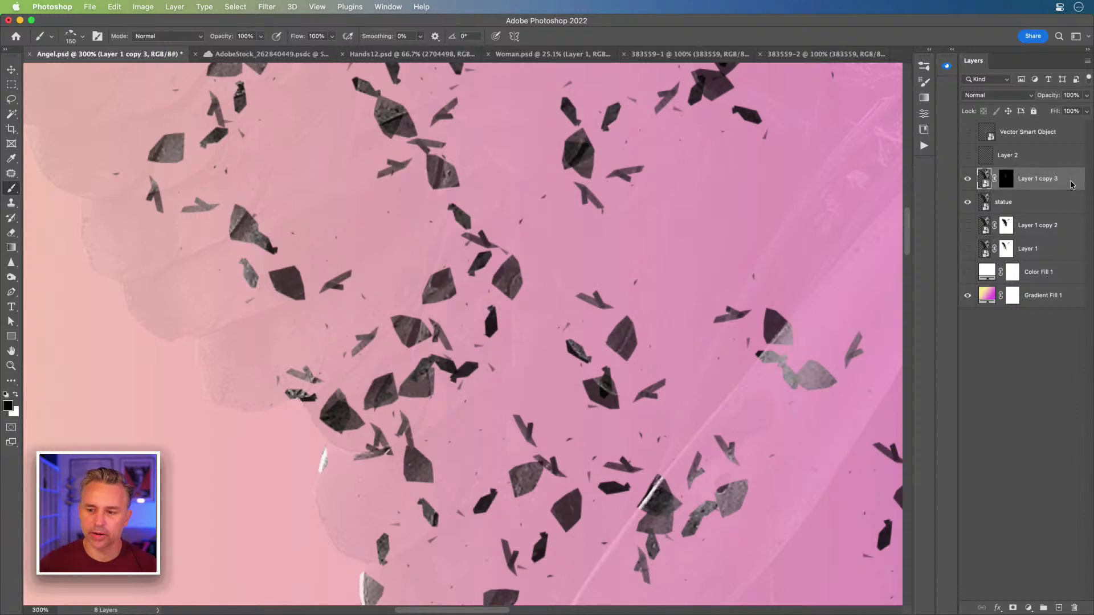
pyautogui.moveTo(226, 344); pyautogui.dragTo(618, 211)
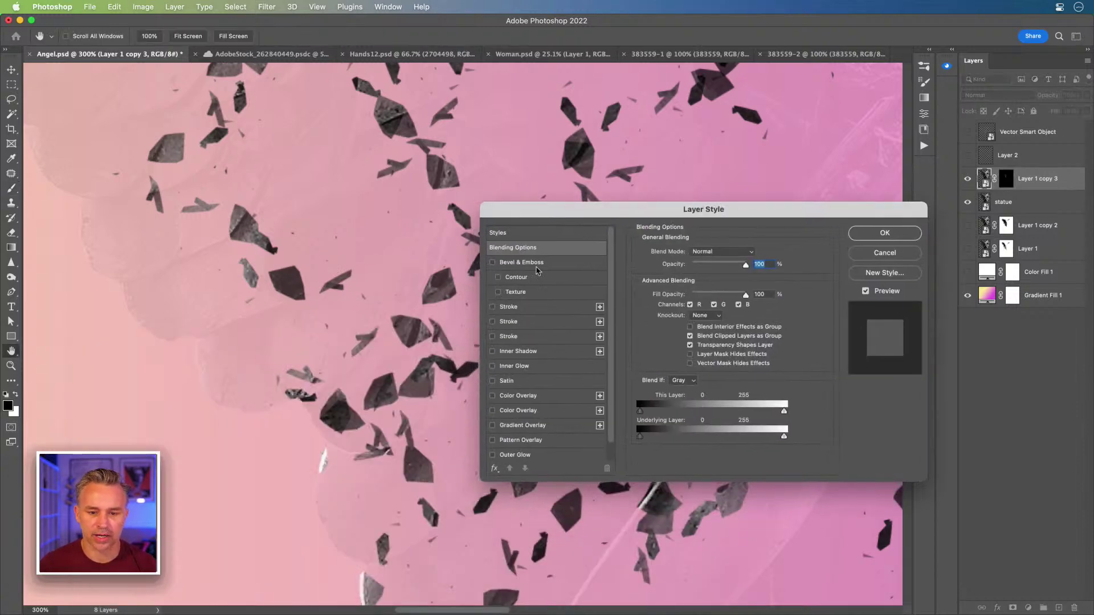
pyautogui.click(523, 263)
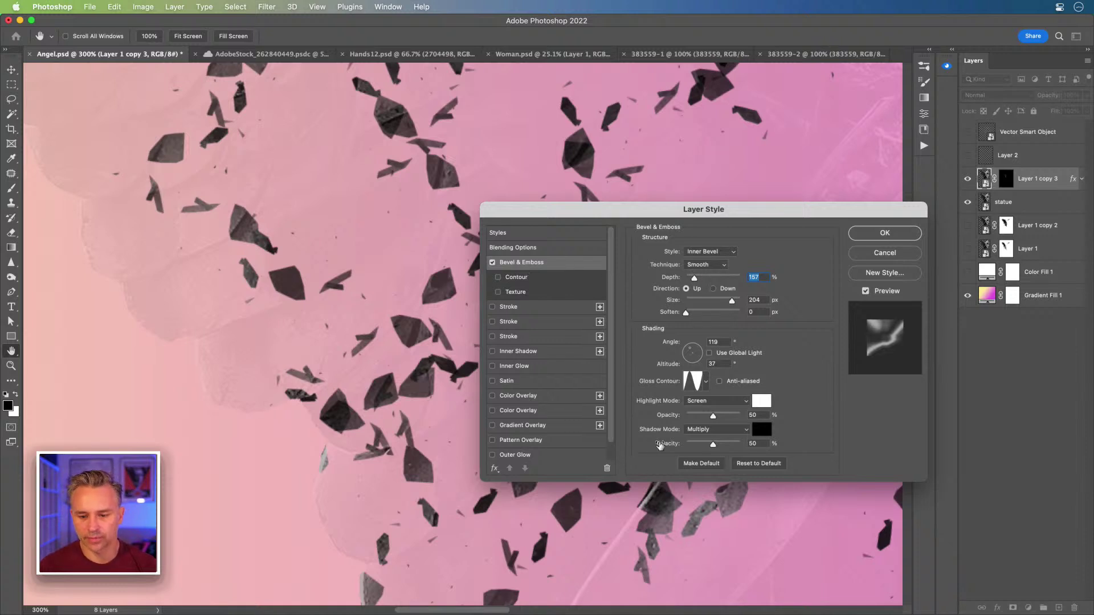
pyautogui.click(756, 464)
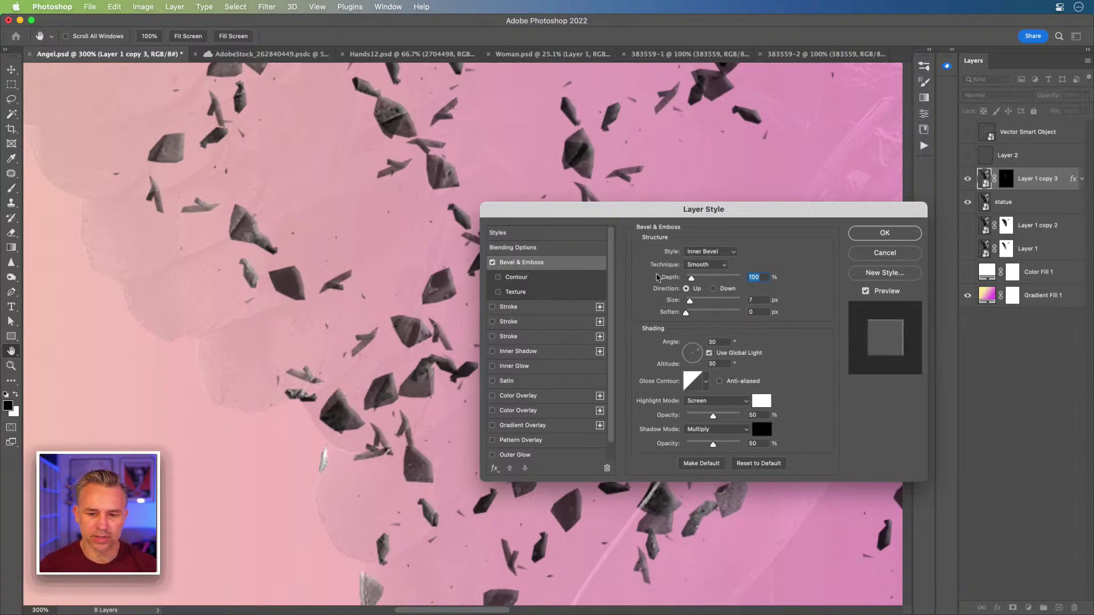
# - Set bevel depth 334%, light angle about 122°, and highlight opacity 100%
pyautogui.moveTo(693, 277); pyautogui.dragTo(707, 278)
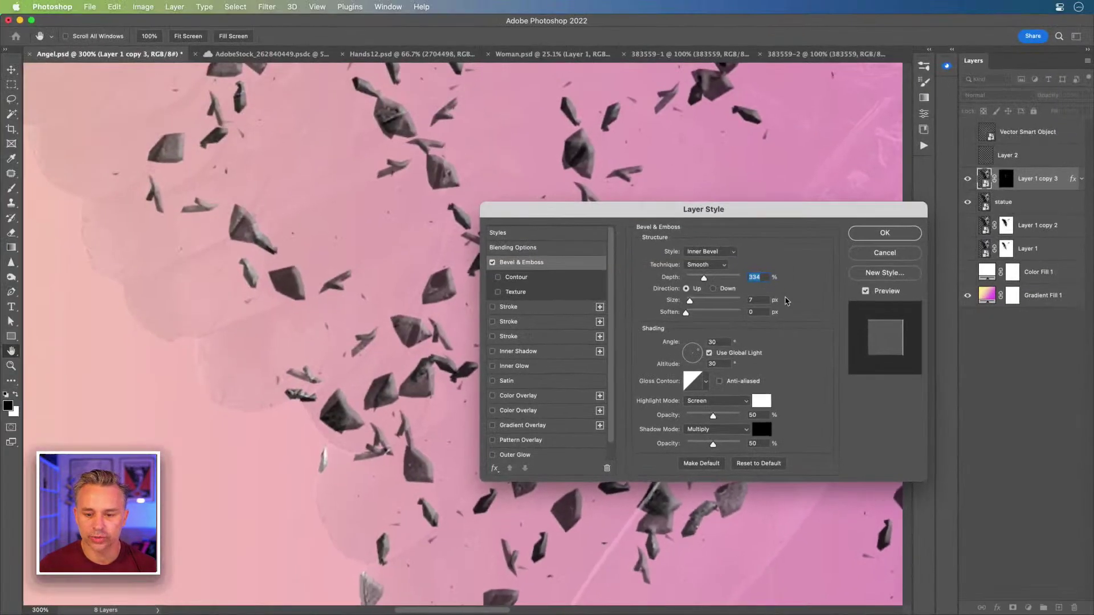
pyautogui.moveTo(663, 214); pyautogui.dragTo(507, 320)
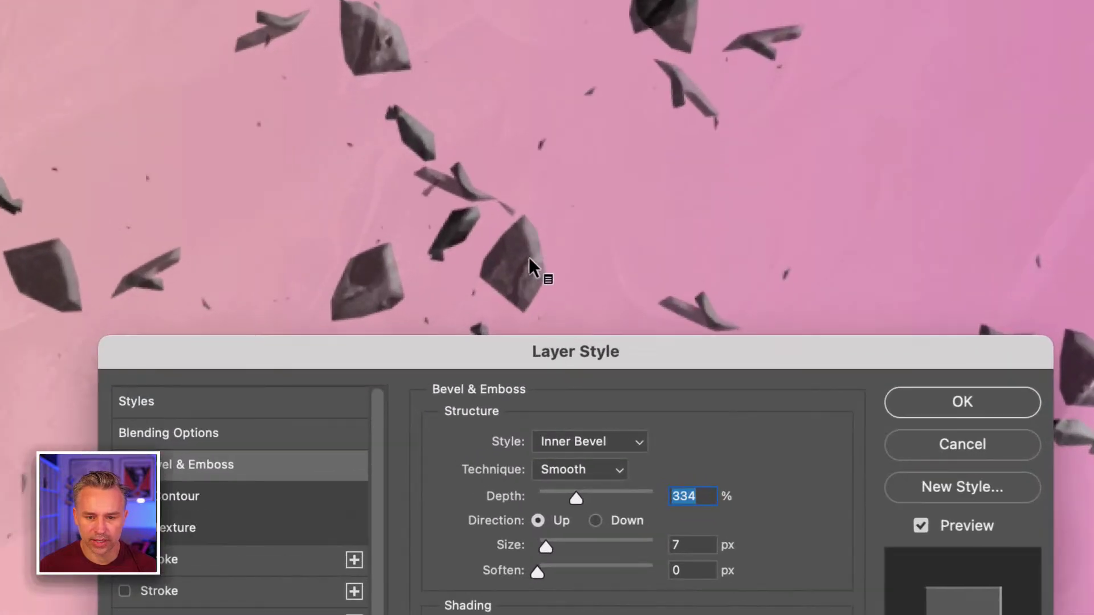
pyautogui.moveTo(490, 361); pyautogui.dragTo(710, 217)
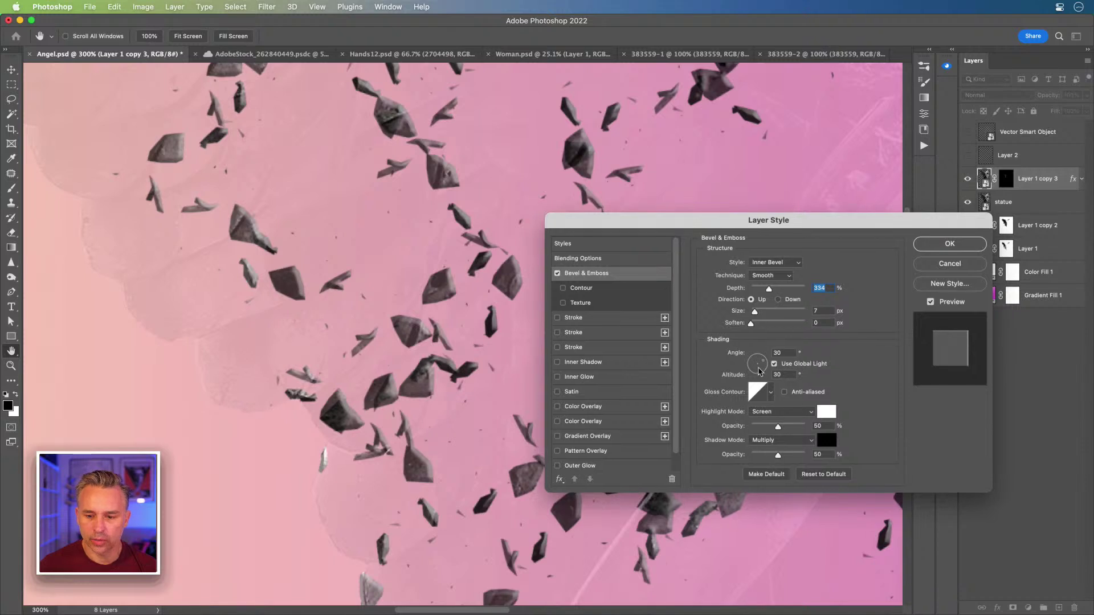
pyautogui.moveTo(759, 371); pyautogui.dragTo(755, 361)
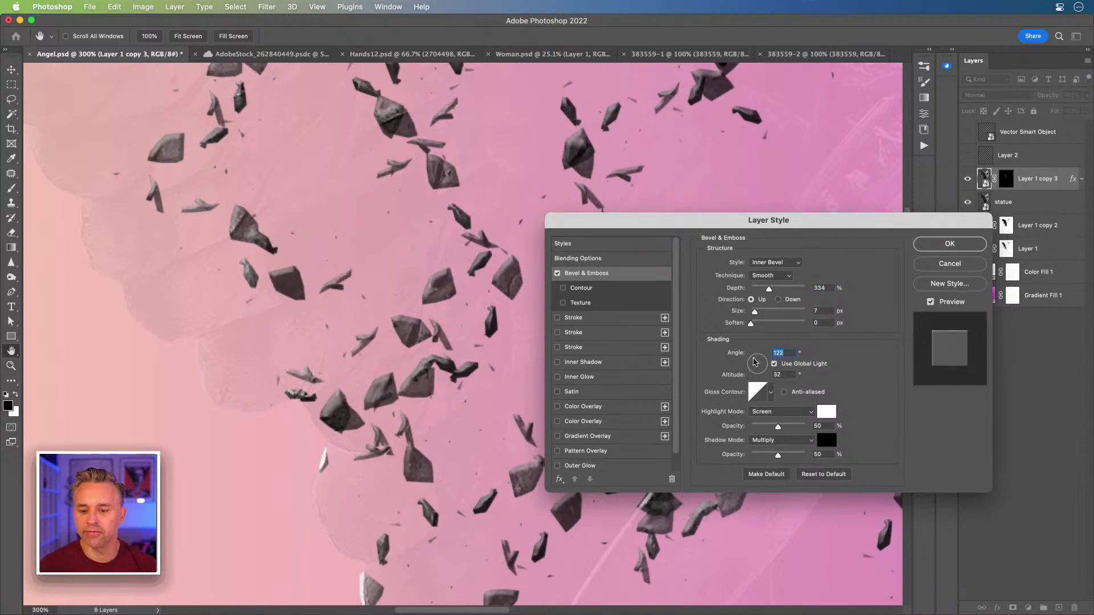
pyautogui.moveTo(778, 428); pyautogui.dragTo(805, 428)
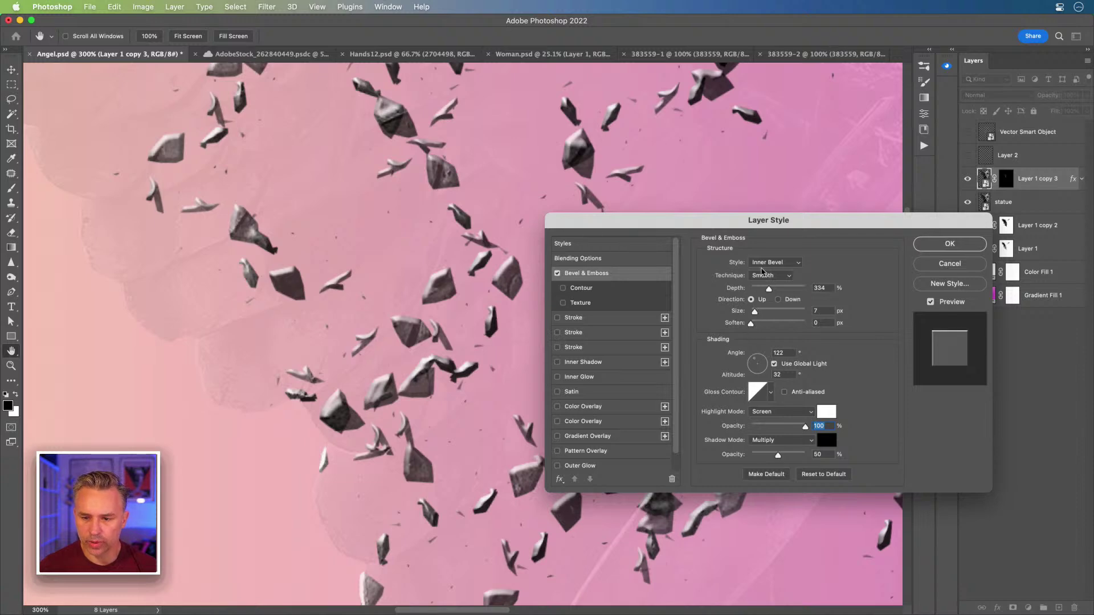
pyautogui.click(769, 276)
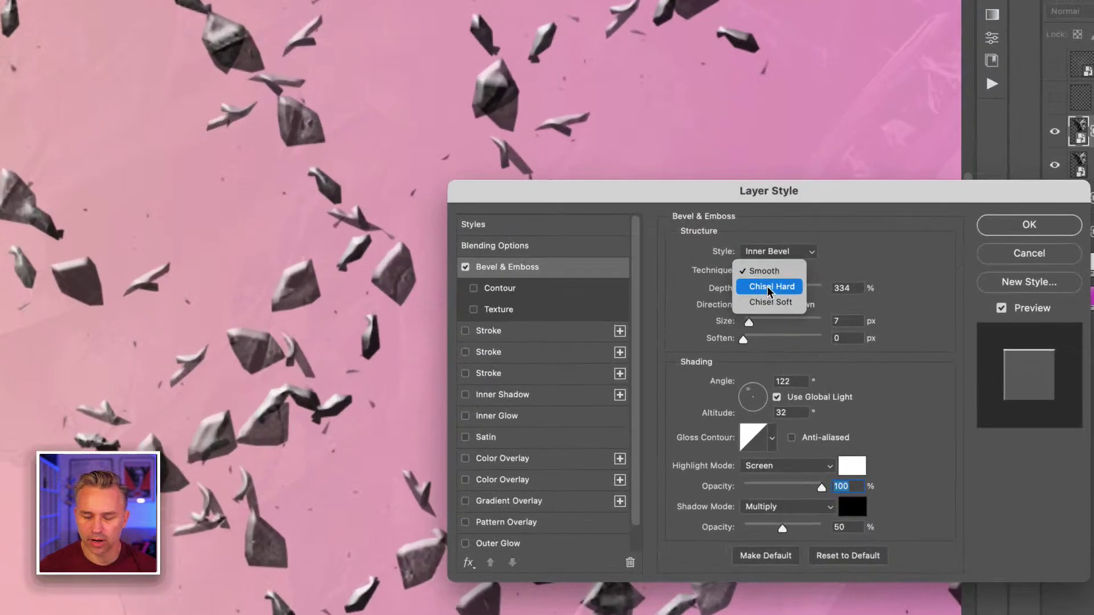
# - Switch the bevel technique to Chisel Hard and raise its depth to about 958%
pyautogui.click(769, 287)
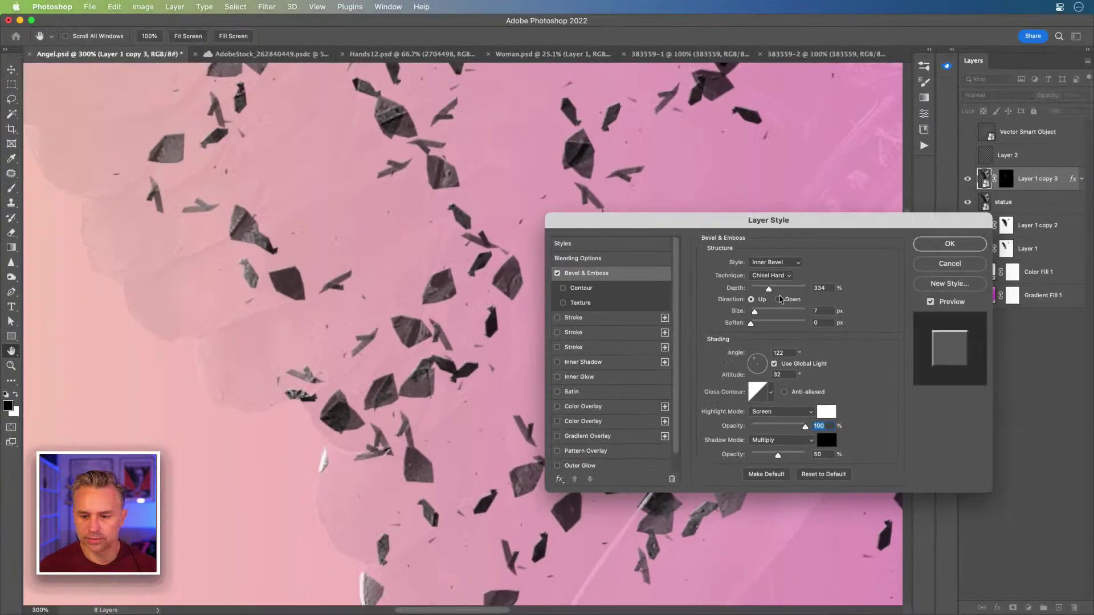
pyautogui.scroll(-1, 782, 295)
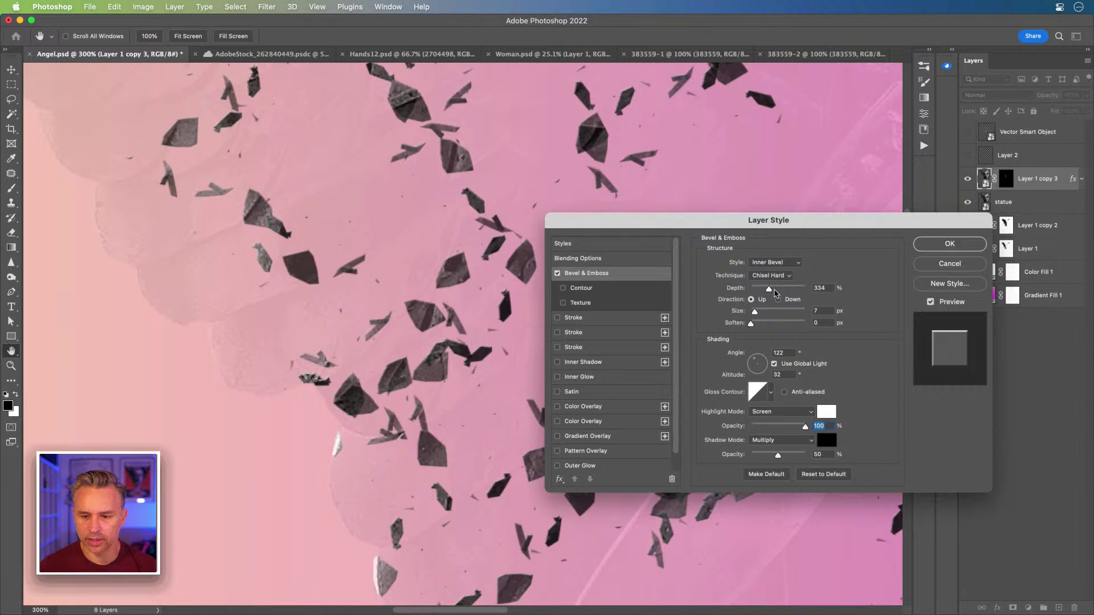
pyautogui.click(775, 289)
pyautogui.moveTo(778, 294); pyautogui.dragTo(824, 294)
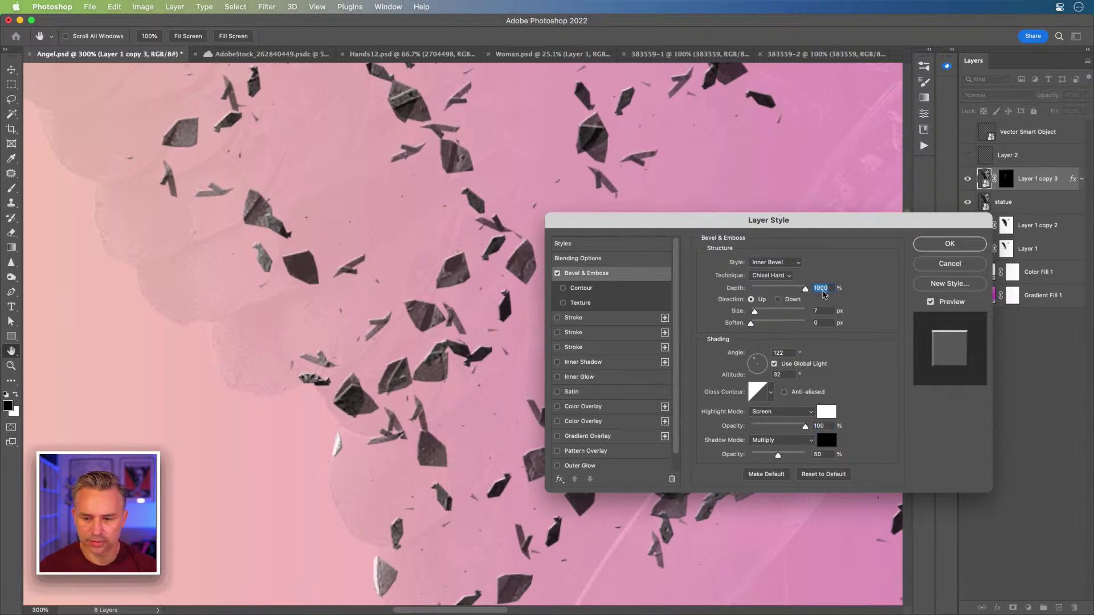
# - Set bevel size 18 px, angle 129°, altitude 21°, and depth 1000%
pyautogui.moveTo(755, 360); pyautogui.dragTo(753, 361)
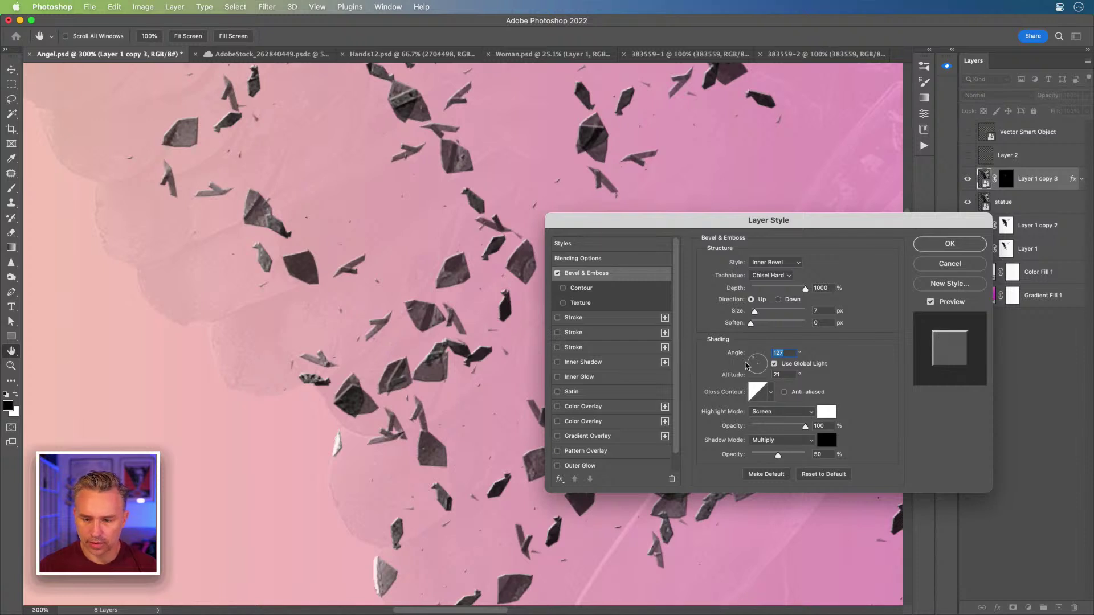
pyautogui.moveTo(760, 365); pyautogui.dragTo(755, 360)
pyautogui.moveTo(757, 315)
pyautogui.mouseDown()
pyautogui.moveTo(769, 314)
pyautogui.moveTo(753, 316)
pyautogui.moveTo(750, 377)
pyautogui.moveTo(756, 361)
pyautogui.mouseUp()
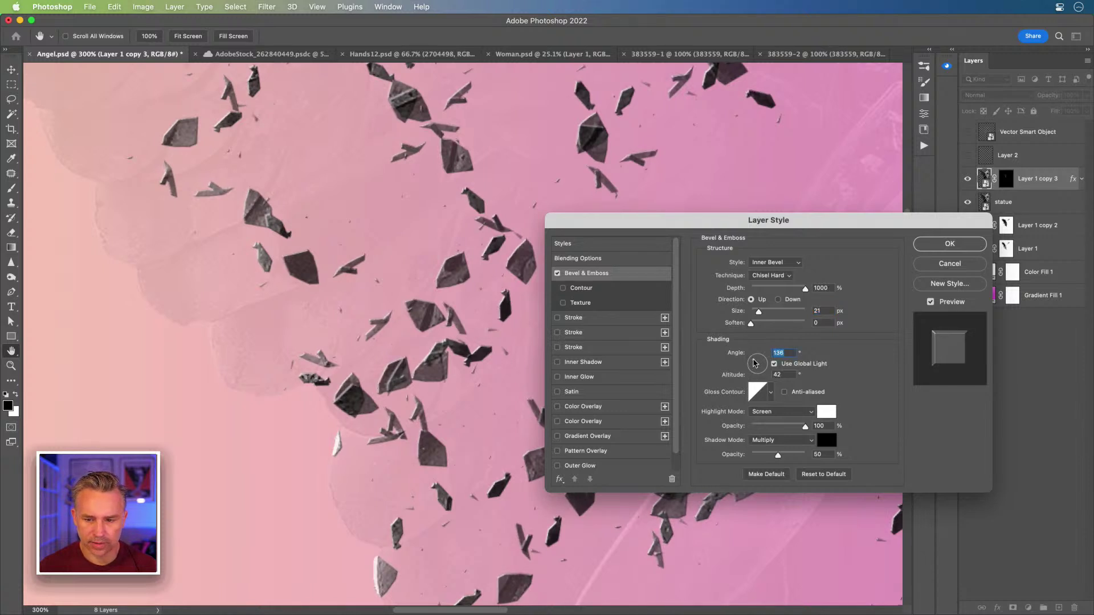
pyautogui.moveTo(758, 311)
pyautogui.mouseDown()
pyautogui.moveTo(779, 315)
pyautogui.moveTo(758, 317)
pyautogui.mouseUp()
pyautogui.moveTo(753, 365); pyautogui.dragTo(752, 358)
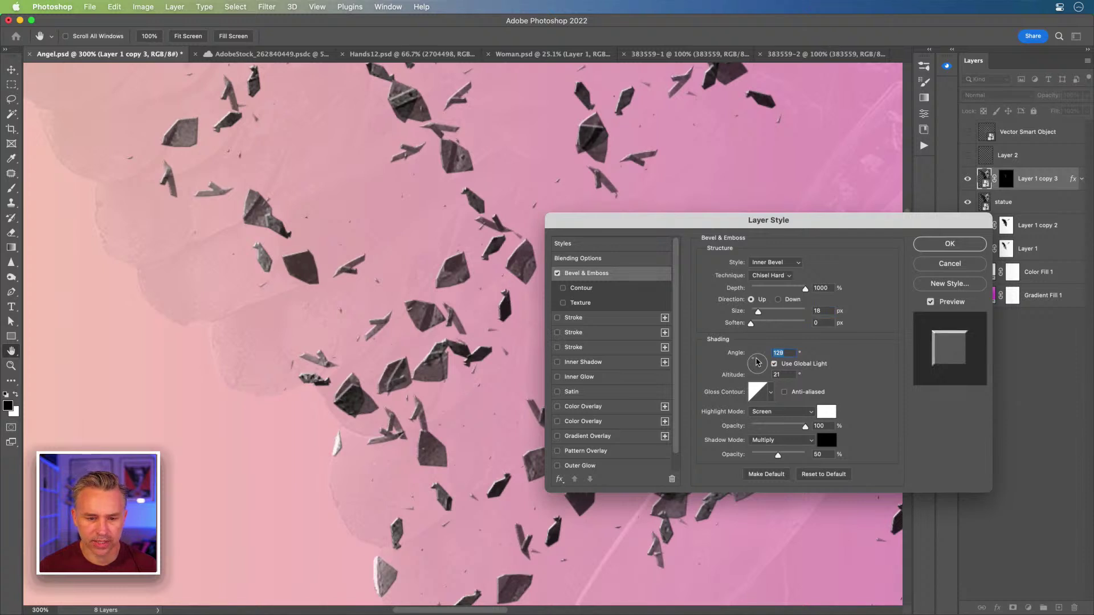
pyautogui.moveTo(785, 289); pyautogui.dragTo(918, 313)
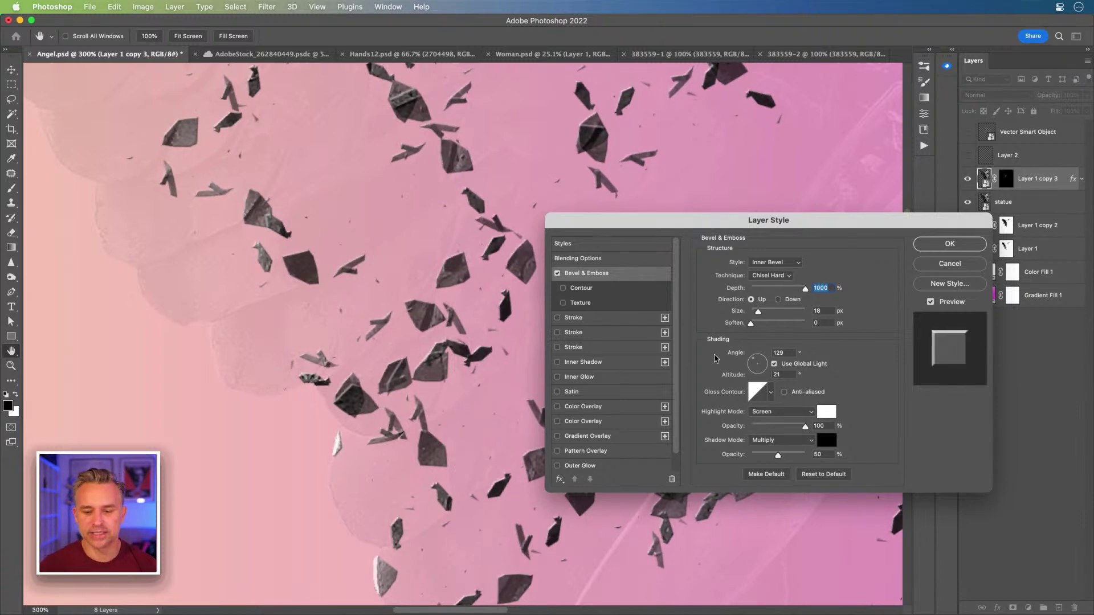
pyautogui.moveTo(668, 218); pyautogui.dragTo(603, 180)
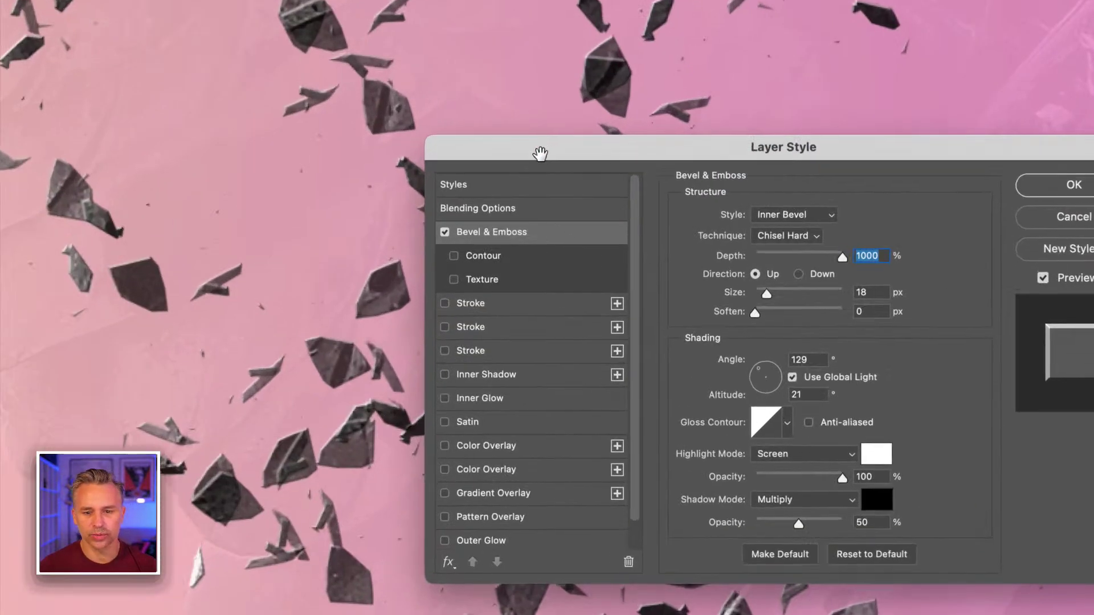
pyautogui.moveTo(539, 153); pyautogui.dragTo(455, 131)
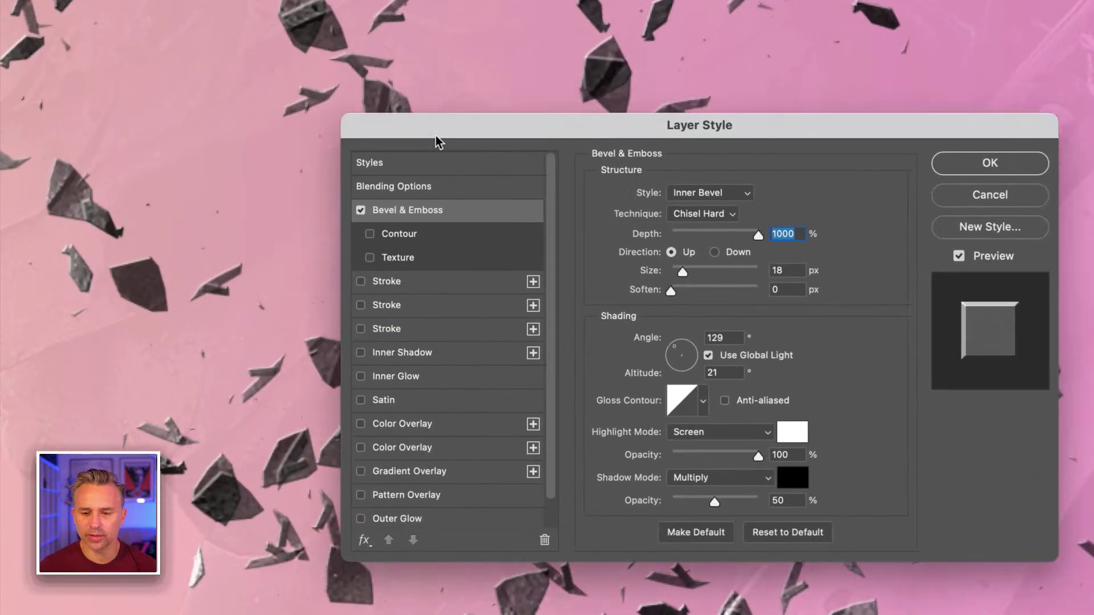
pyautogui.click(704, 401)
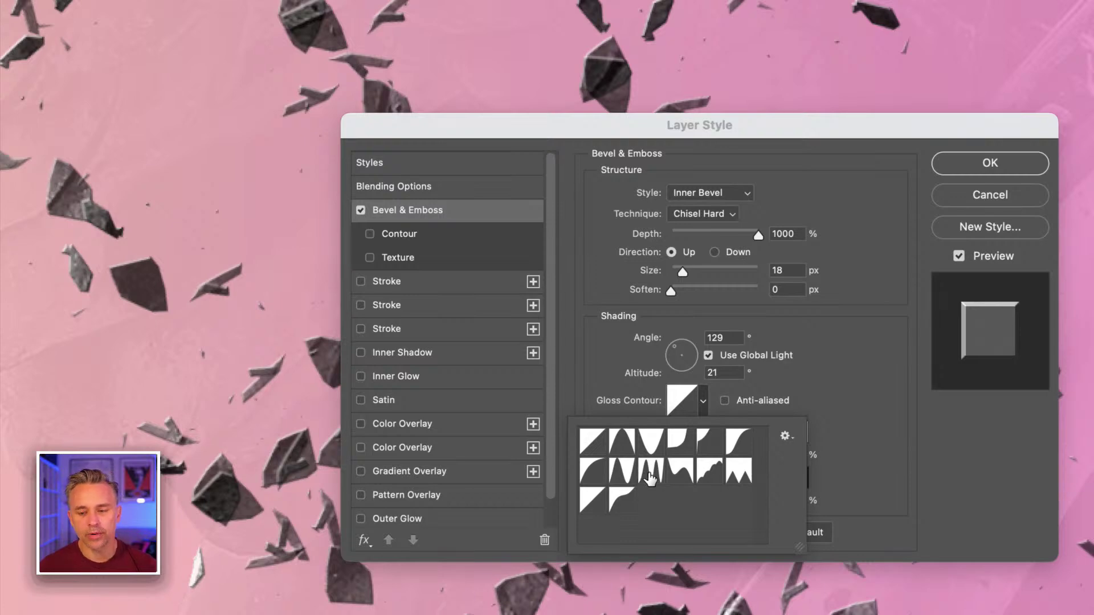
# - Preview several gloss contours on the shards, including Ring and Cone
pyautogui.click(650, 477)
pyautogui.click(621, 471)
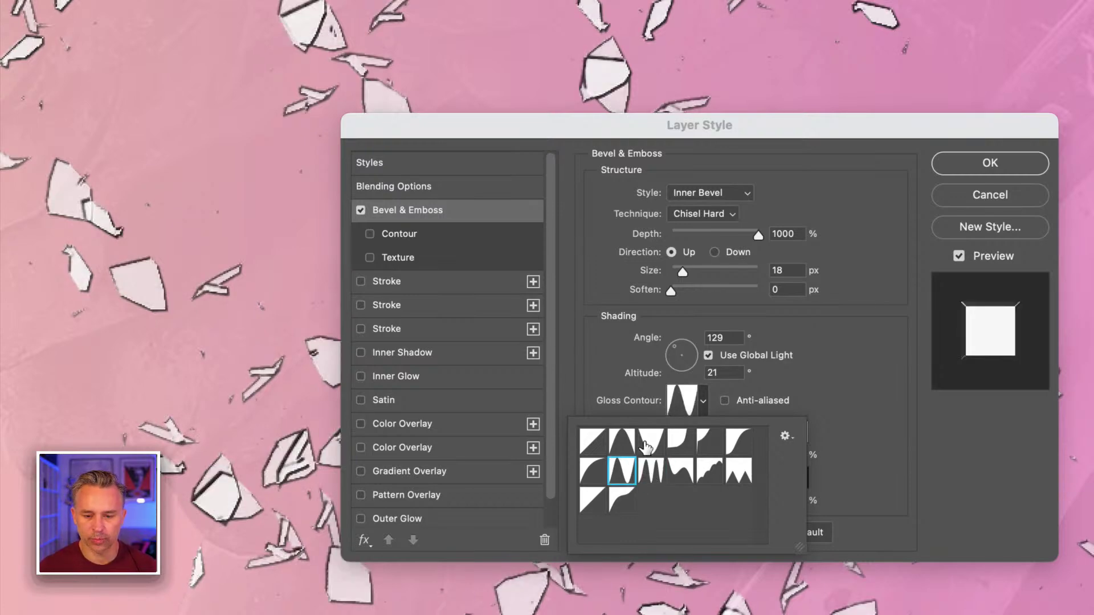
pyautogui.click(650, 441)
pyautogui.click(620, 443)
pyautogui.click(585, 440)
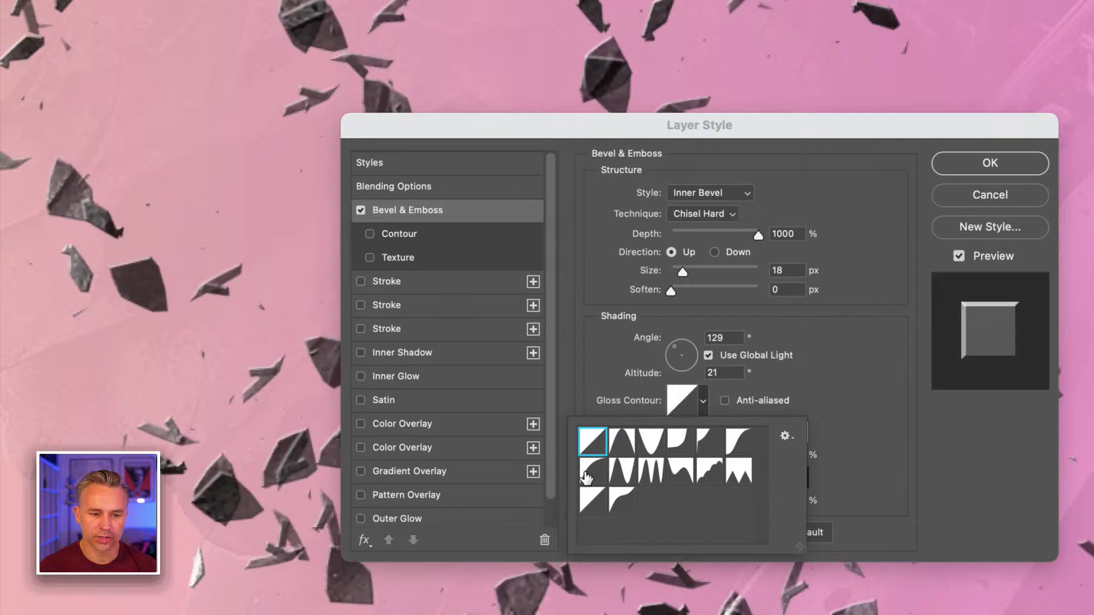
pyautogui.click(585, 472)
pyautogui.click(594, 440)
pyautogui.click(620, 463)
pyautogui.click(621, 443)
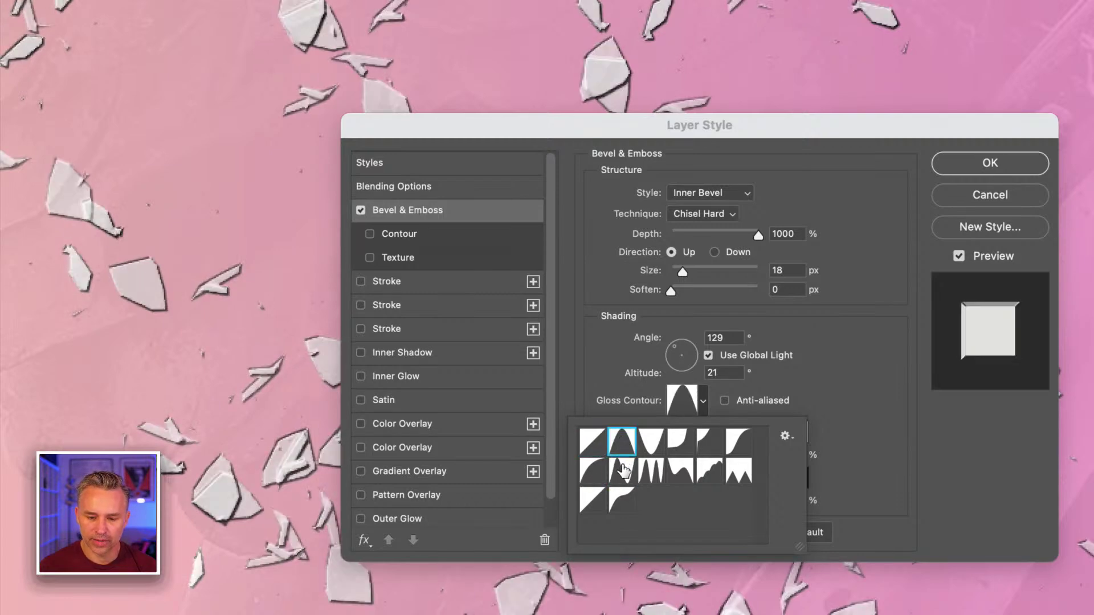
pyautogui.click(621, 469)
pyautogui.click(619, 440)
pyautogui.click(614, 377)
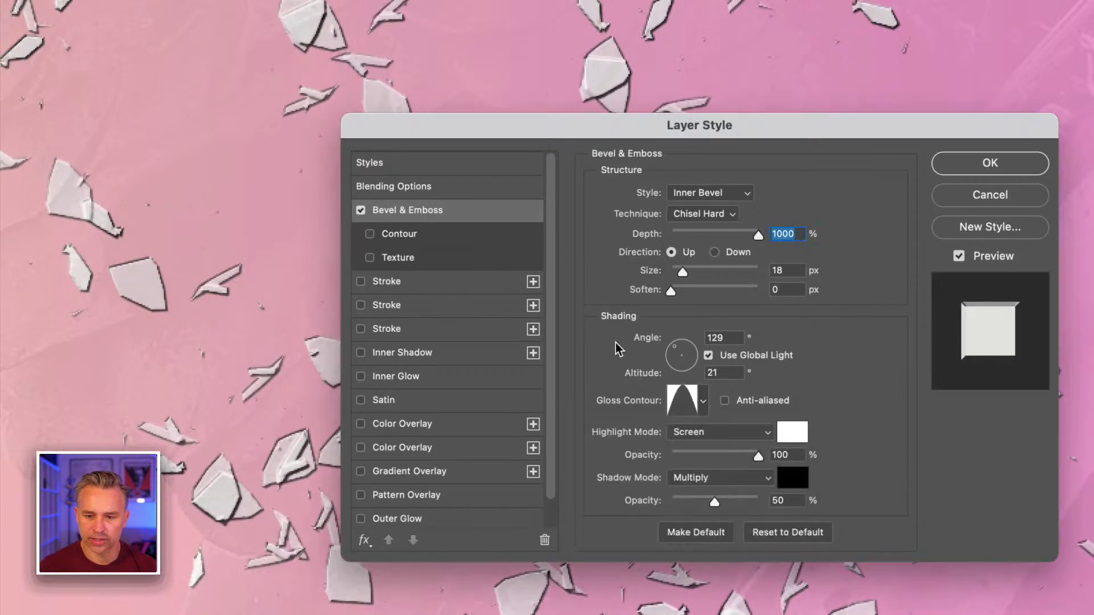
# - Switch the gloss contour to Linear and set the bevel depth to 1000
pyautogui.moveTo(709, 230); pyautogui.dragTo(696, 231)
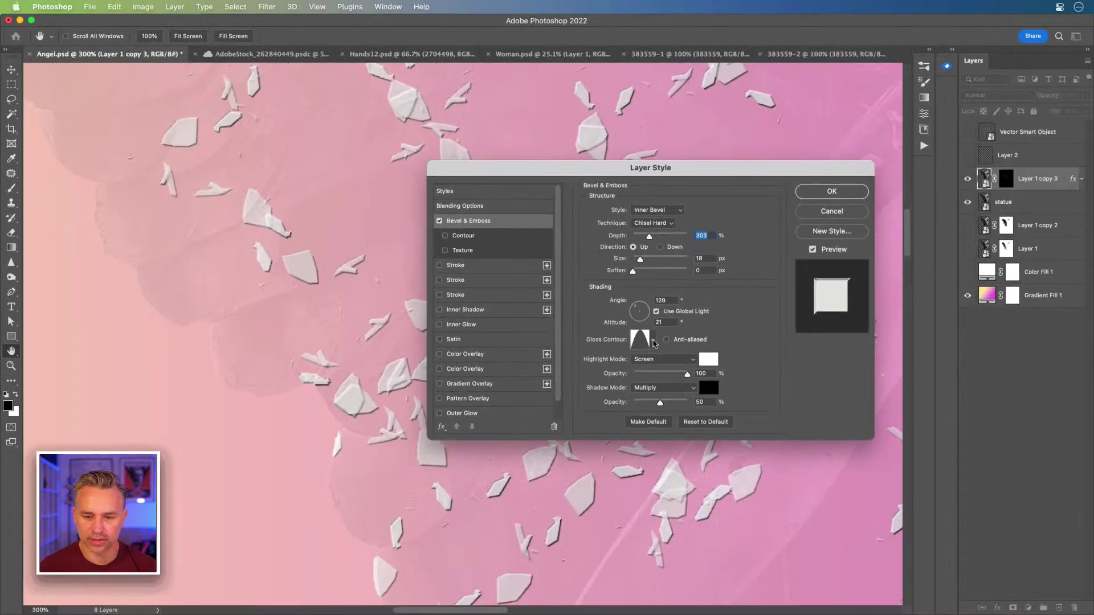
pyautogui.click(652, 340)
pyautogui.click(581, 368)
pyautogui.click(598, 283)
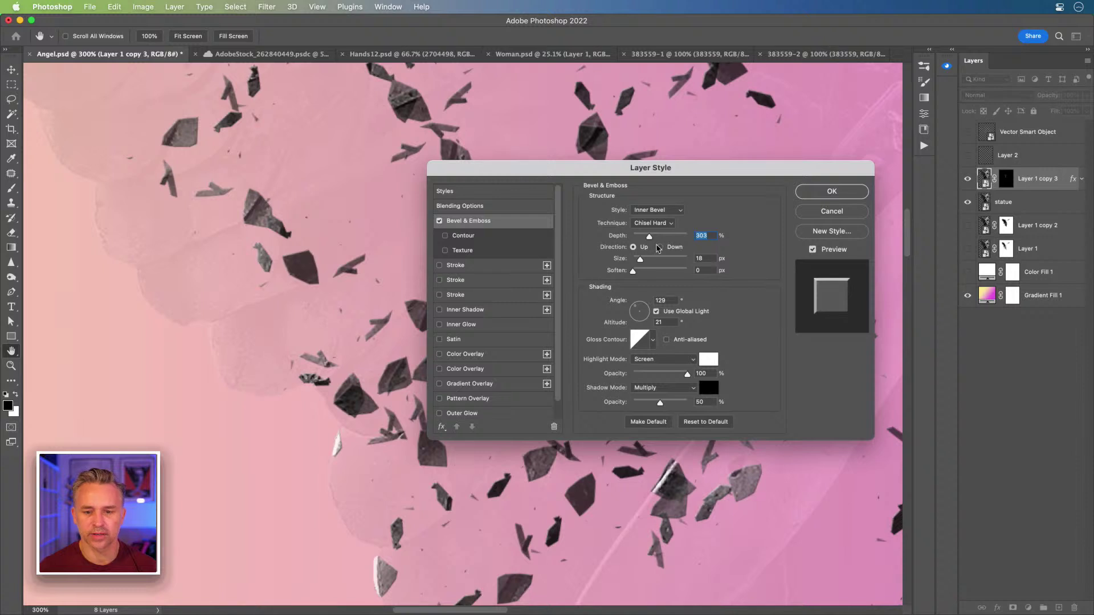
pyautogui.moveTo(673, 235); pyautogui.dragTo(738, 240)
# - Set the lighting angle to 43° and apply the bevel
pyautogui.moveTo(558, 178); pyautogui.dragTo(642, 201)
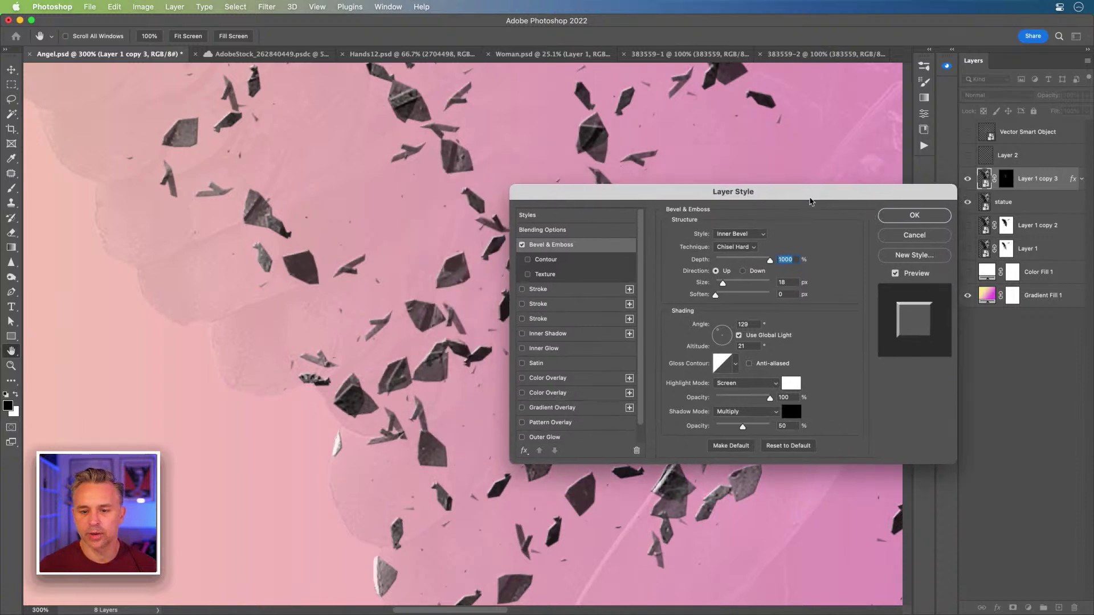
pyautogui.moveTo(811, 193); pyautogui.dragTo(635, 188)
pyautogui.press('super+1')
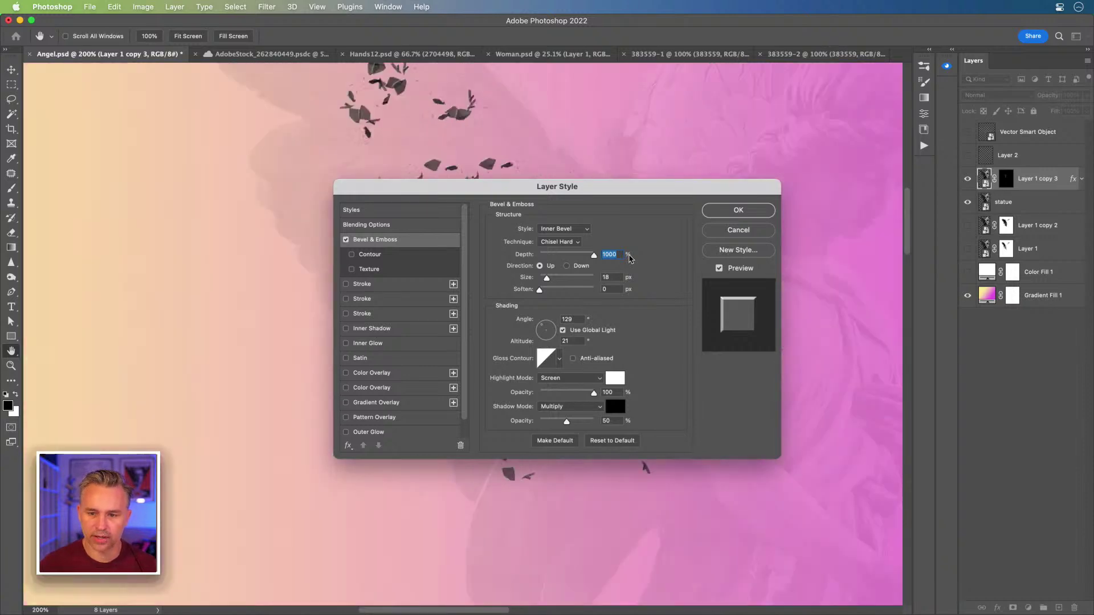
pyautogui.moveTo(648, 194)
pyautogui.mouseDown()
pyautogui.moveTo(296, 165)
pyautogui.moveTo(628, 192)
pyautogui.mouseUp()
pyautogui.click(535, 320)
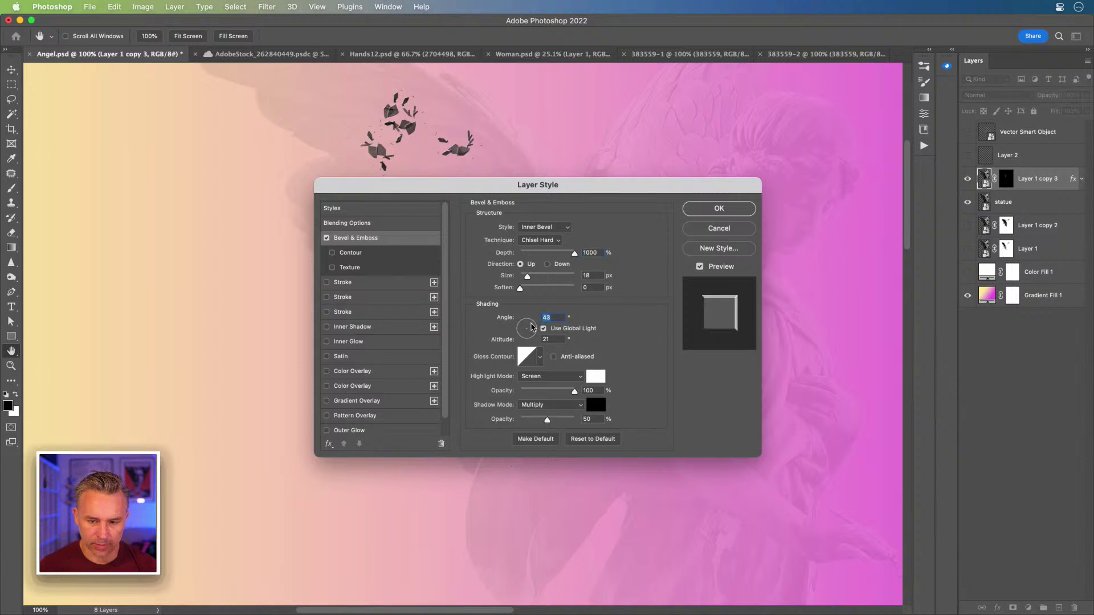
pyautogui.moveTo(513, 185); pyautogui.dragTo(548, 235)
pyautogui.click(729, 260)
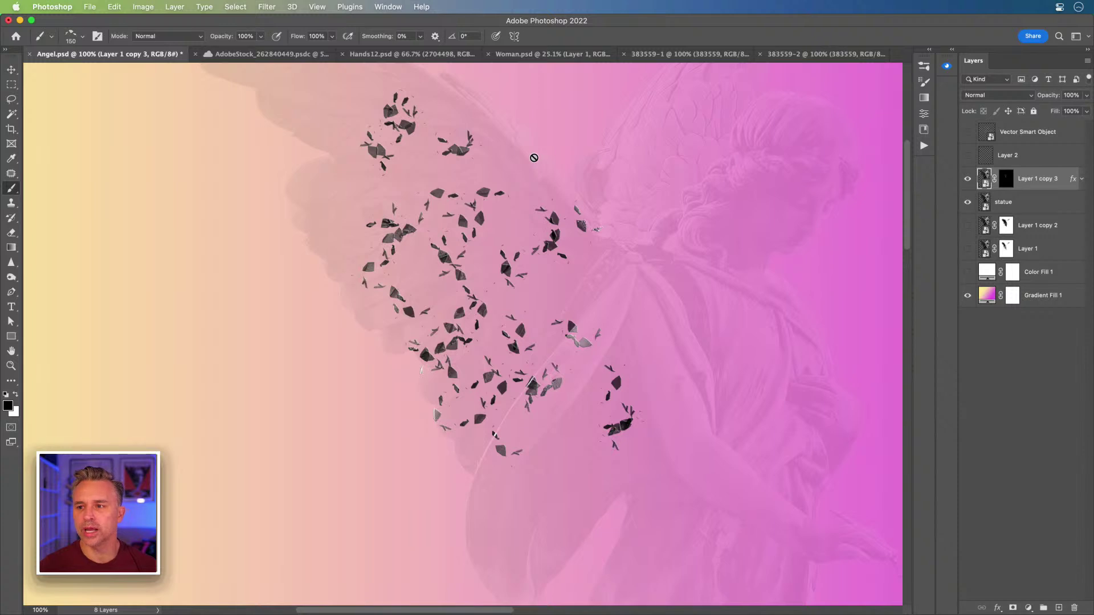
pyautogui.moveTo(433, 610)
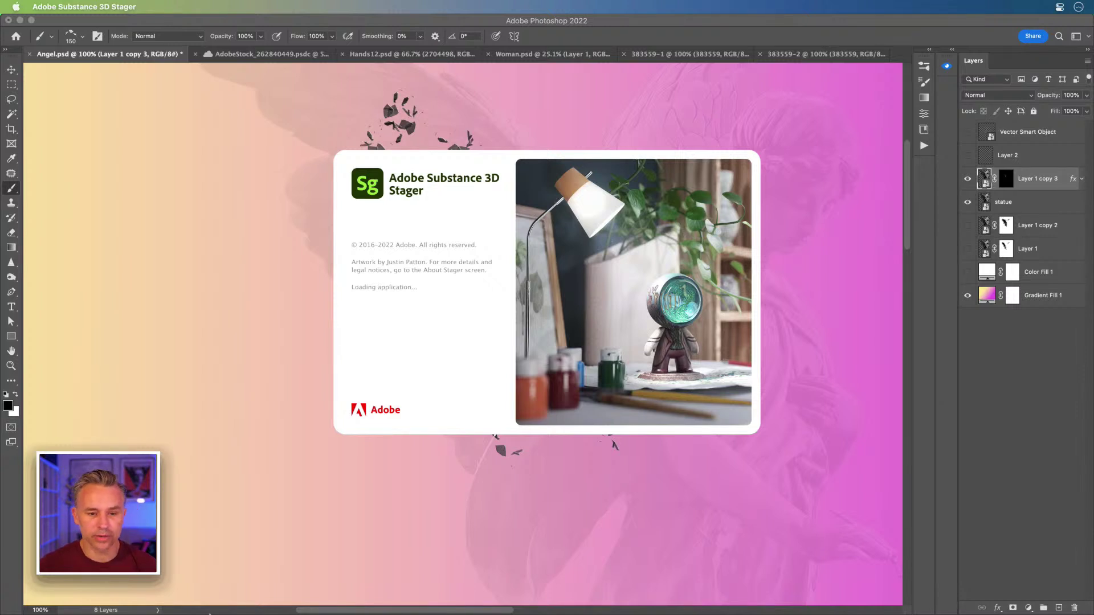
# - Launch Substance 3D Stager from the Dock and create a new Untitled scene
pyautogui.moveTo(228, 605)
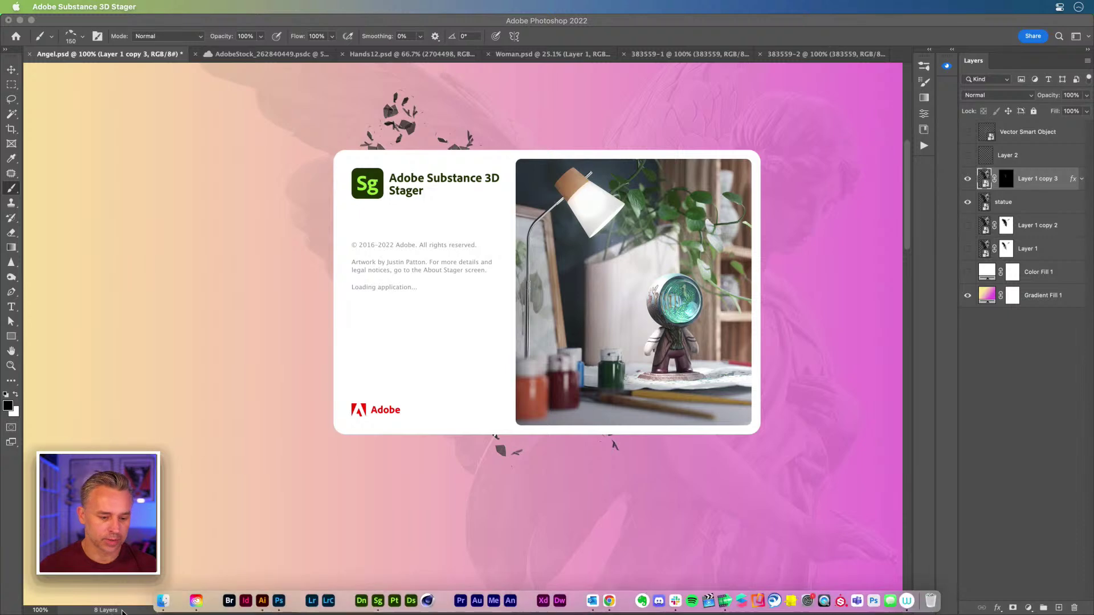
pyautogui.click(165, 601)
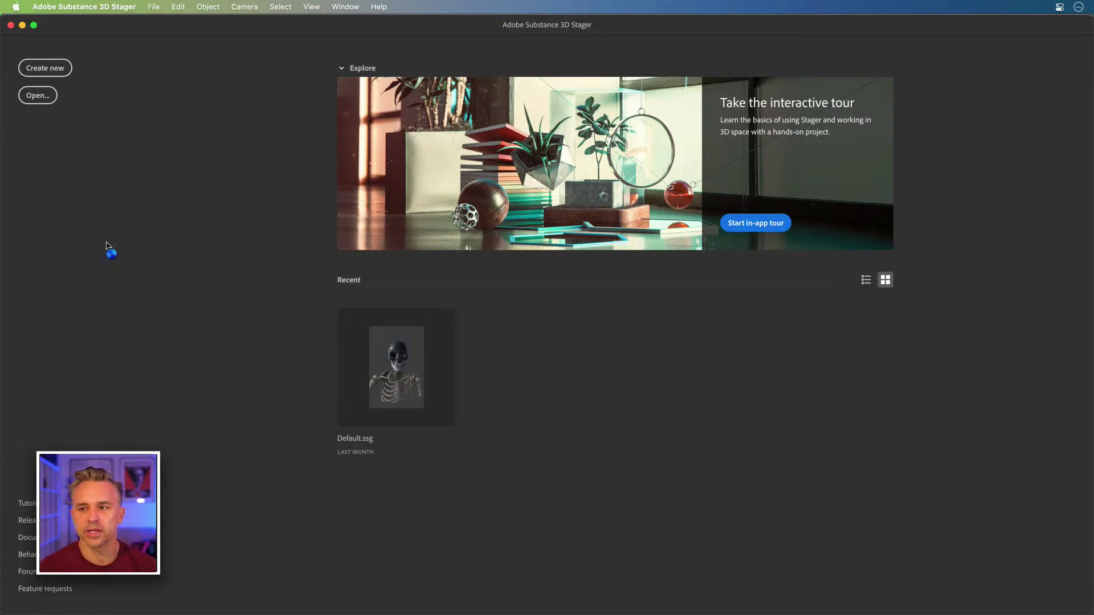
pyautogui.click(45, 68)
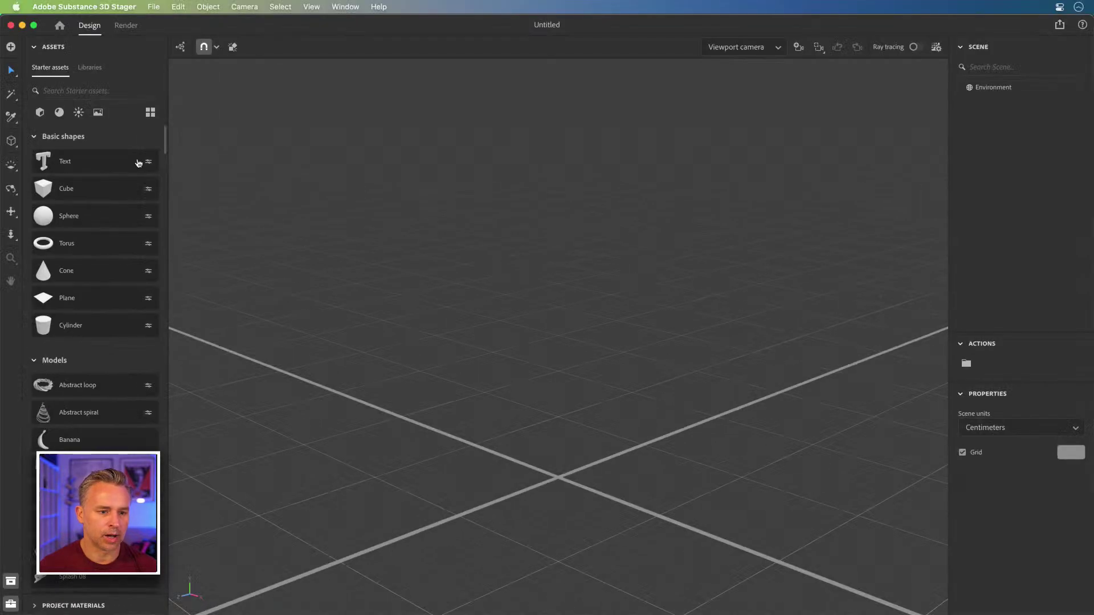
# - Show the starter assets as thumbnails and collapse Basic shapes to reach the Models
pyautogui.click(150, 112)
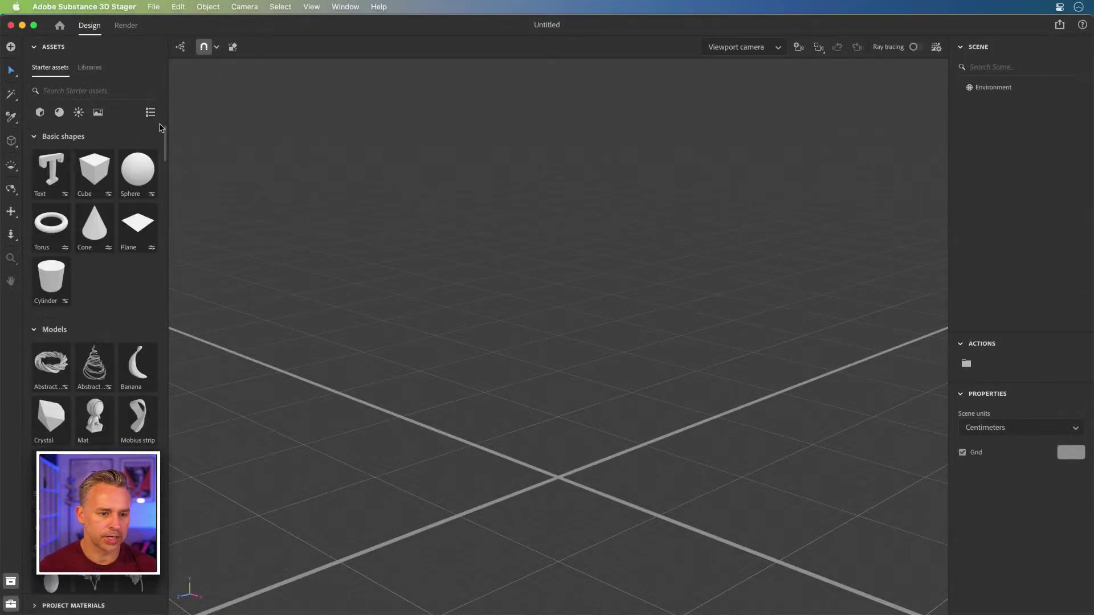
pyautogui.click(35, 137)
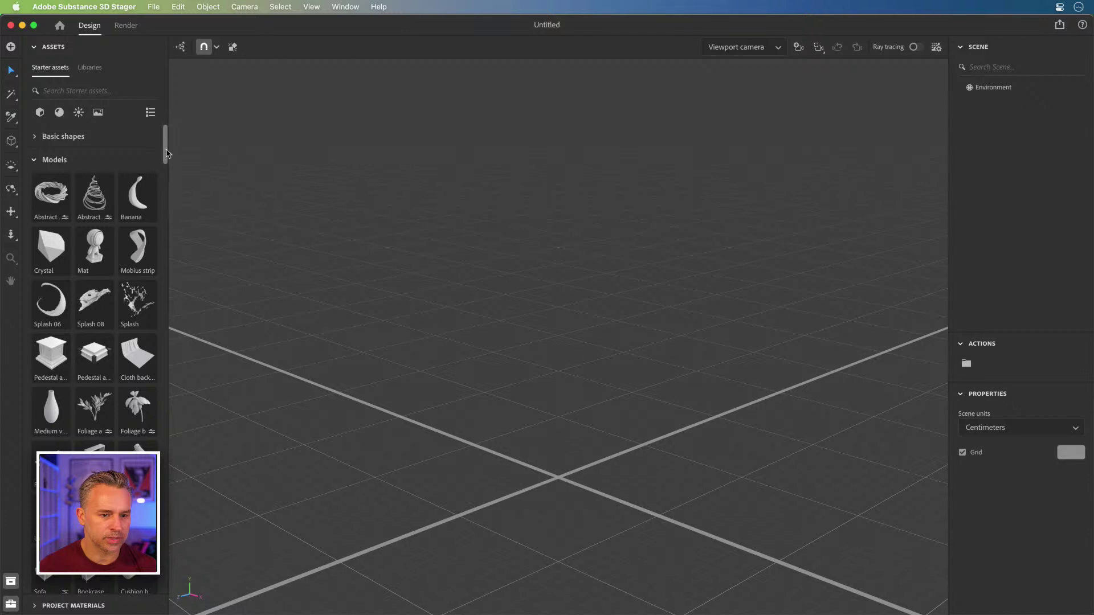
pyautogui.scroll(-3, 49, 330)
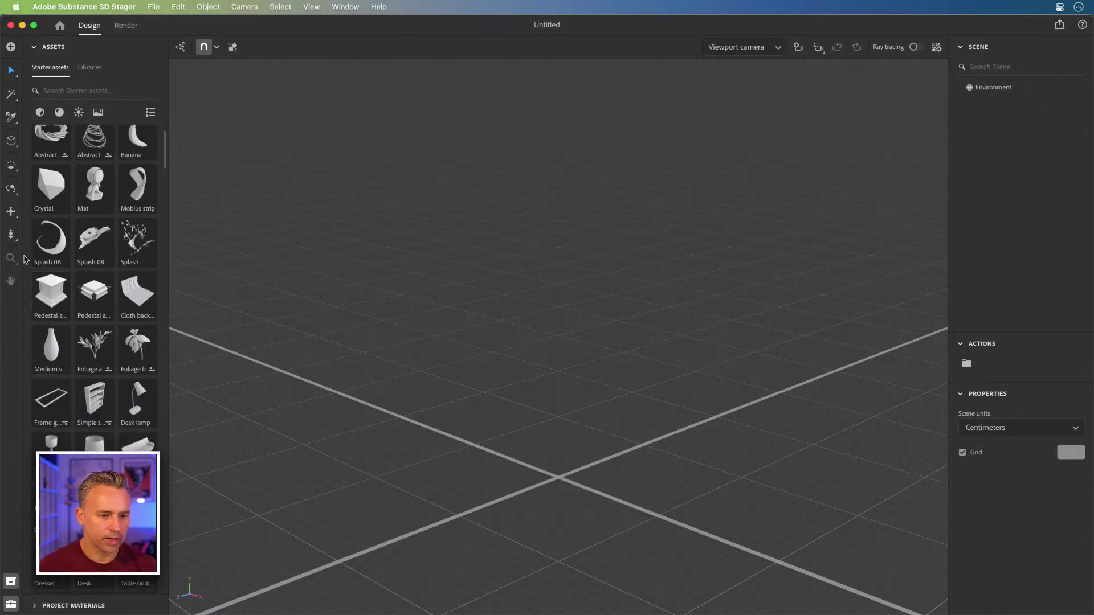
pyautogui.scroll(-3, 41, 259)
pyautogui.scroll(5, 42, 260)
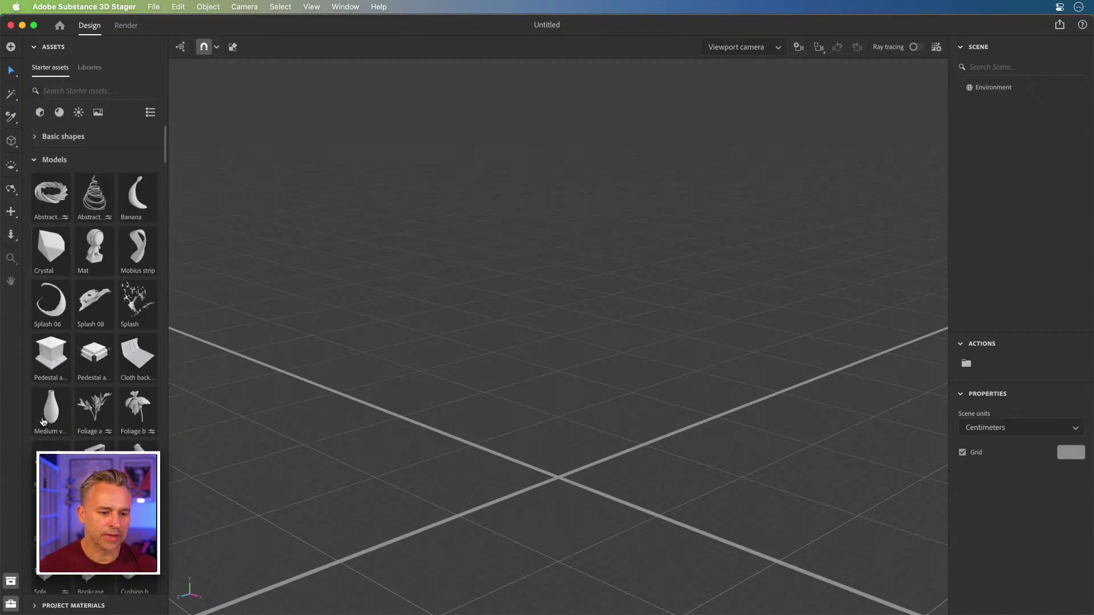
pyautogui.scroll(-5, 51, 418)
pyautogui.scroll(-15, 56, 414)
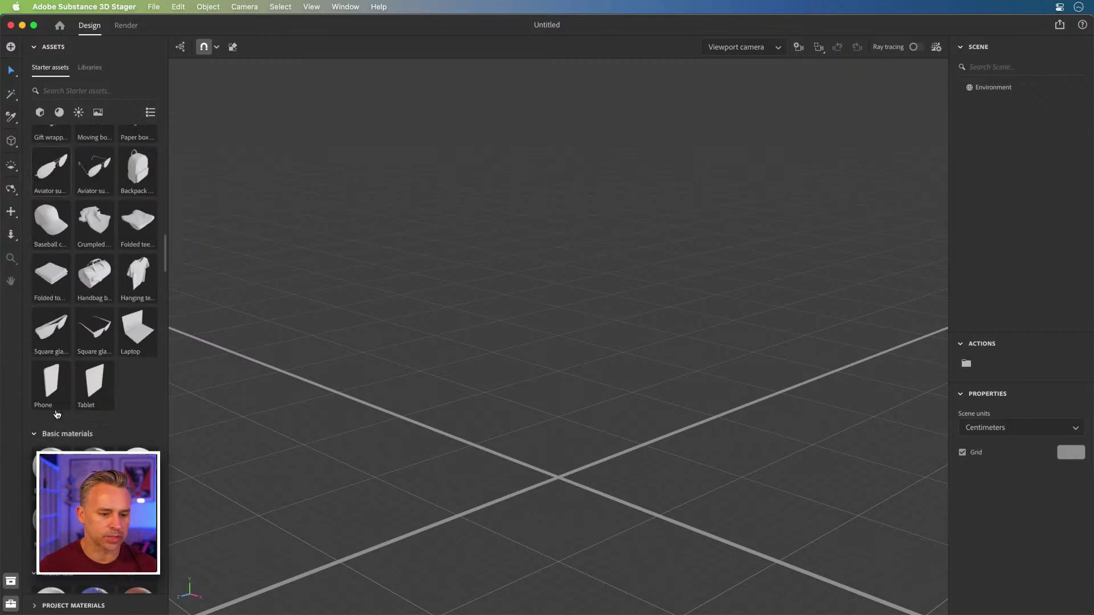
pyautogui.scroll(3, 57, 414)
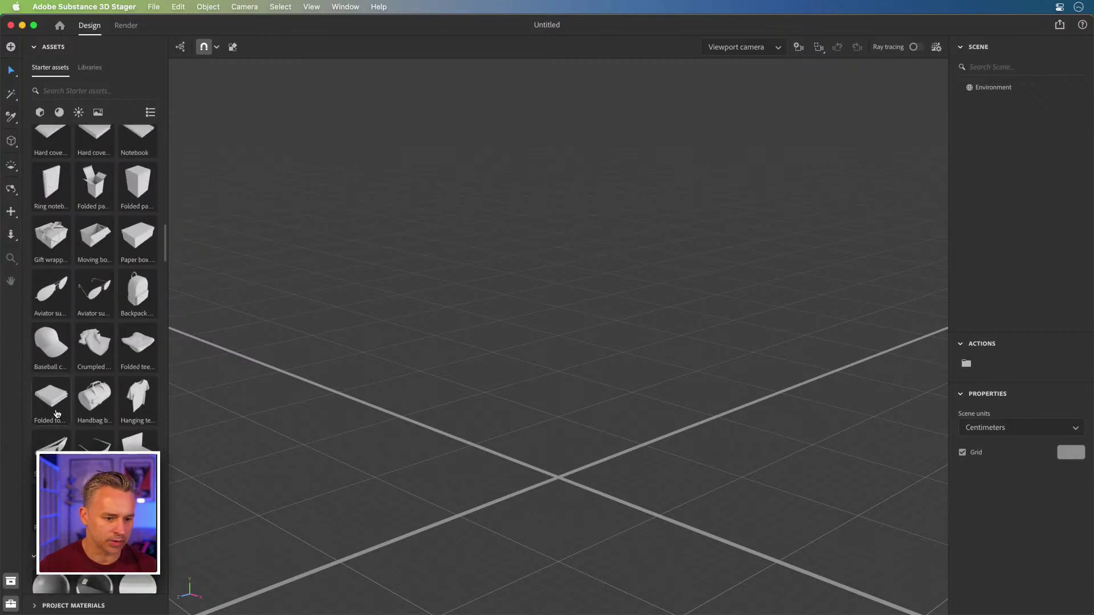
pyautogui.scroll(-6, 57, 414)
pyautogui.scroll(-3, 57, 414)
pyautogui.scroll(12, 57, 414)
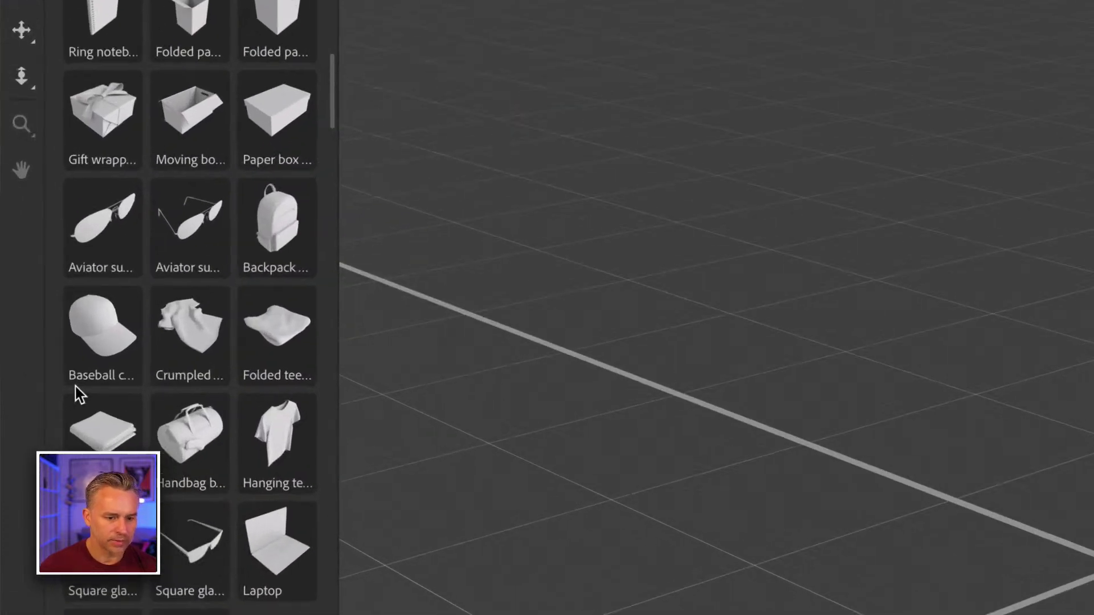
pyautogui.scroll(15, 75, 386)
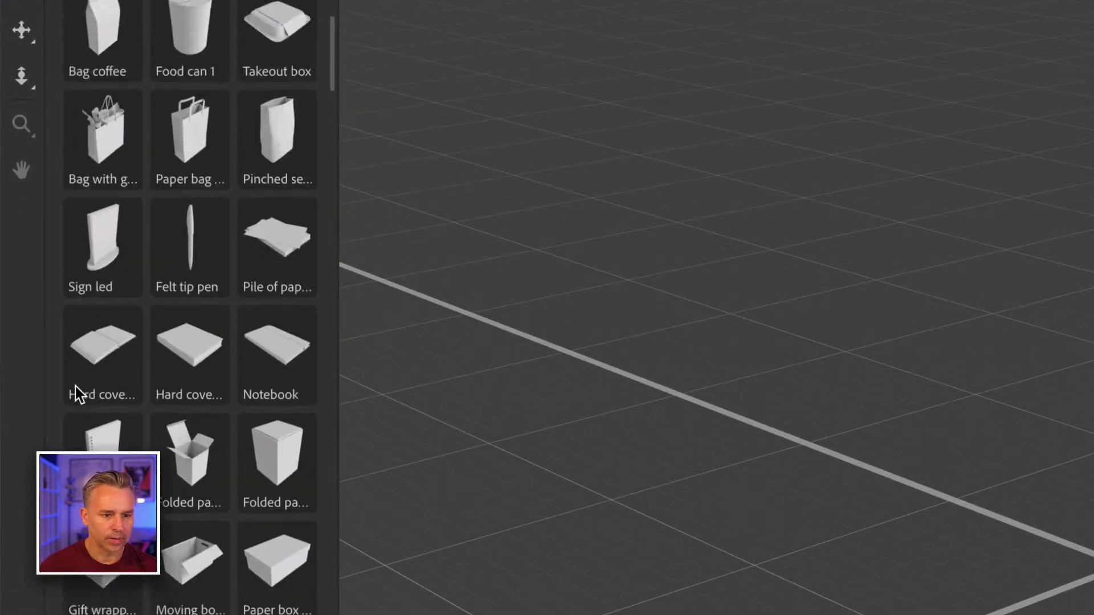
pyautogui.scroll(9, 79, 395)
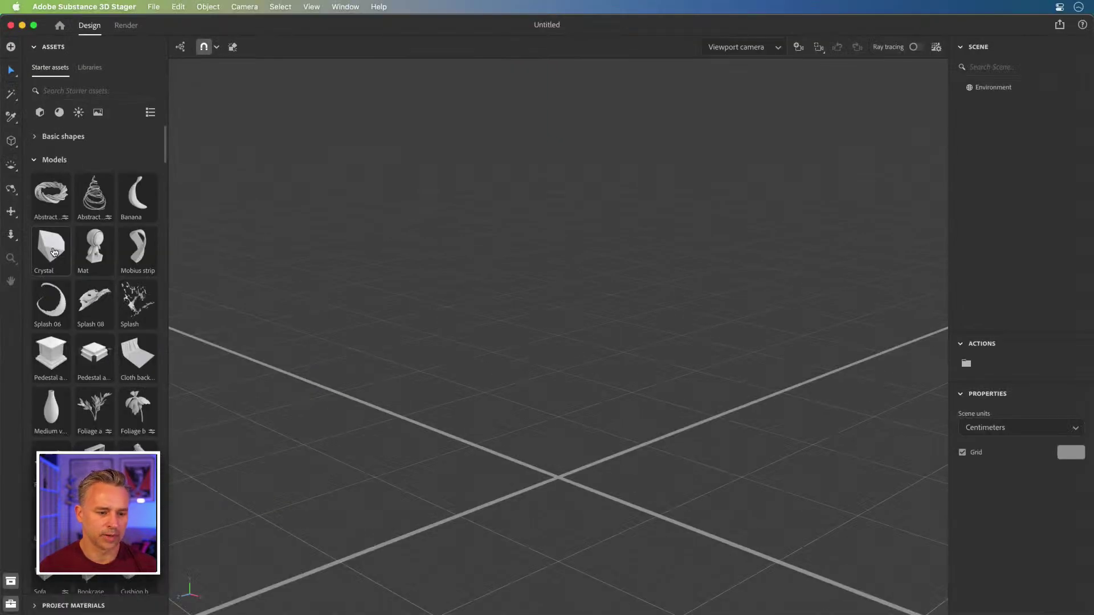
# - Drag the Crystal model onto the centre of the ground grid
pyautogui.moveTo(54, 252); pyautogui.dragTo(524, 427)
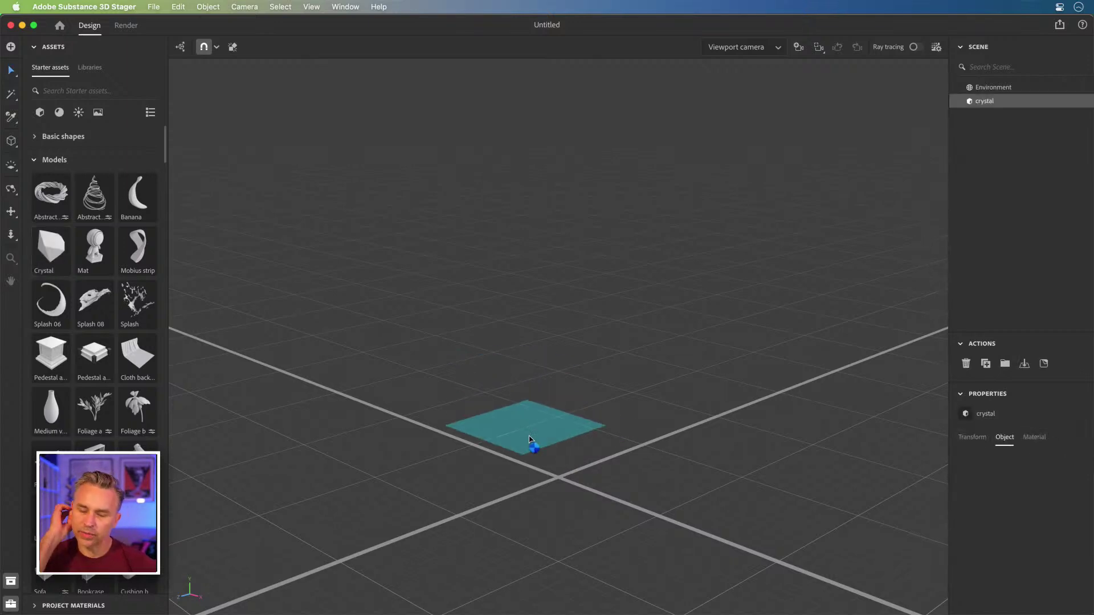
pyautogui.click(88, 70)
pyautogui.click(49, 68)
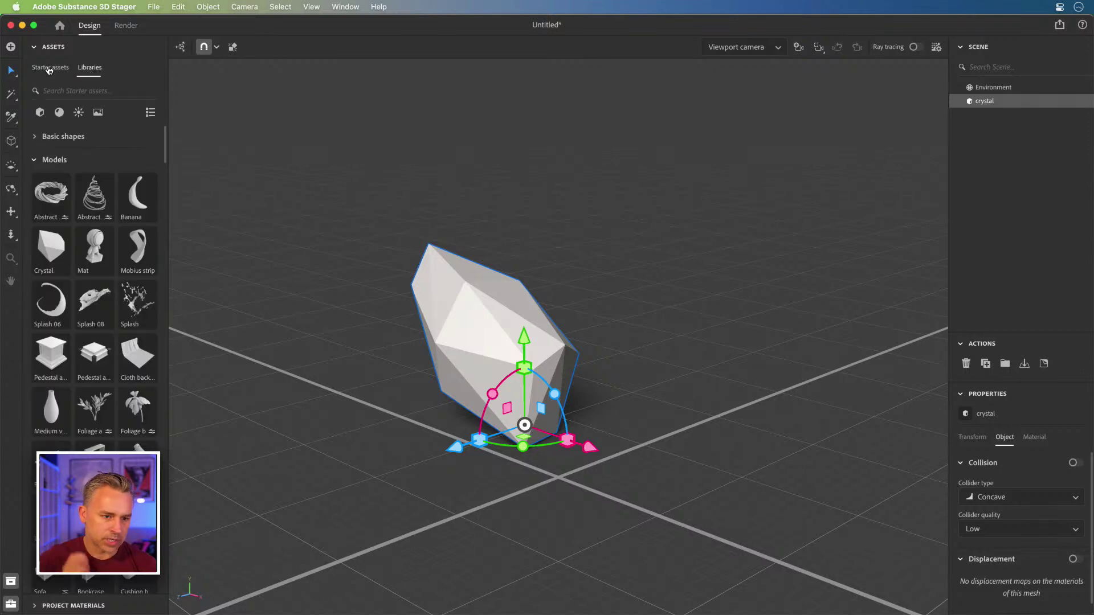
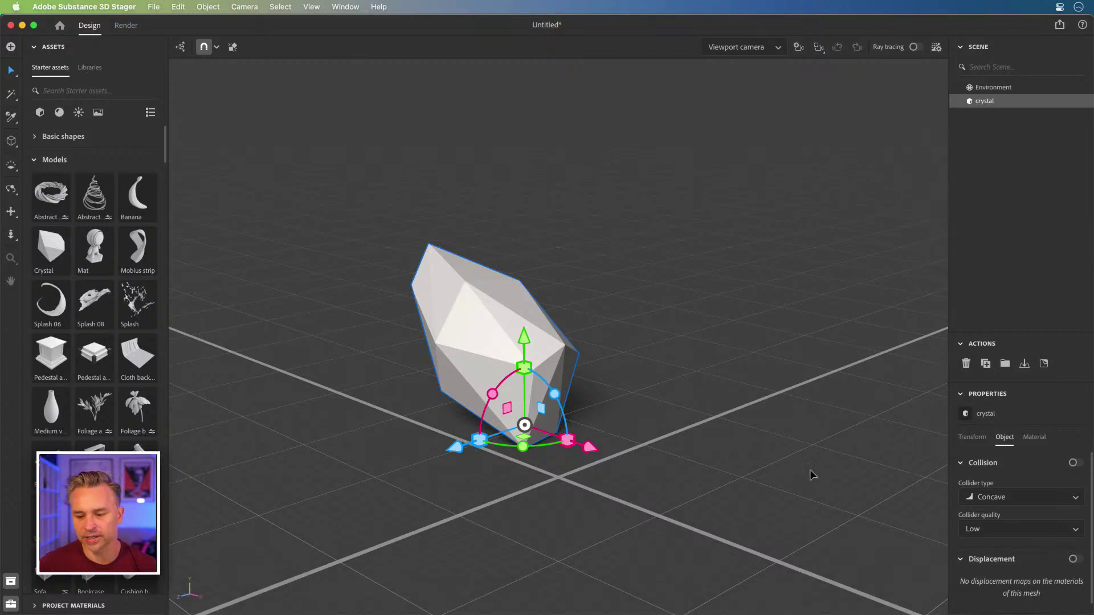
# - Apply the Sand Stone Strata material from the Materials library to the crystal
pyautogui.click(59, 113)
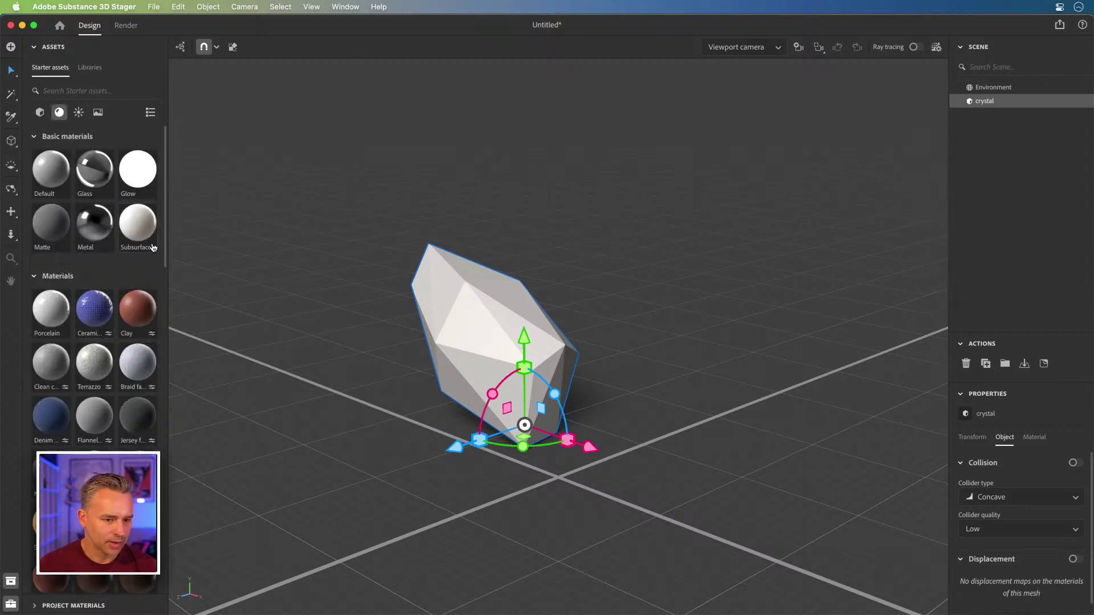
pyautogui.moveTo(165, 250); pyautogui.dragTo(173, 591)
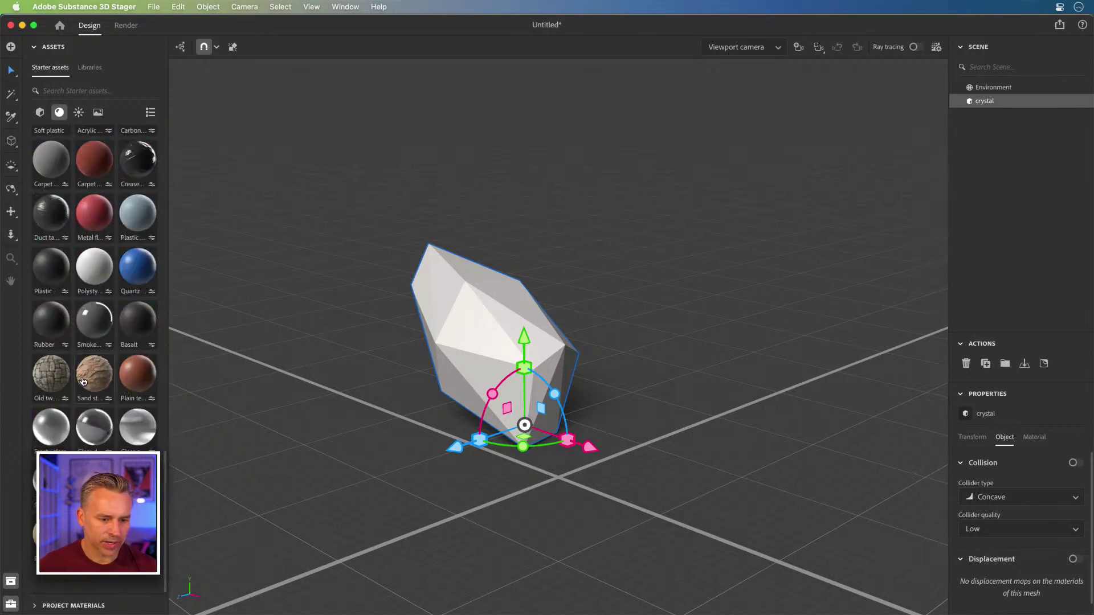
pyautogui.moveTo(83, 381); pyautogui.dragTo(460, 308)
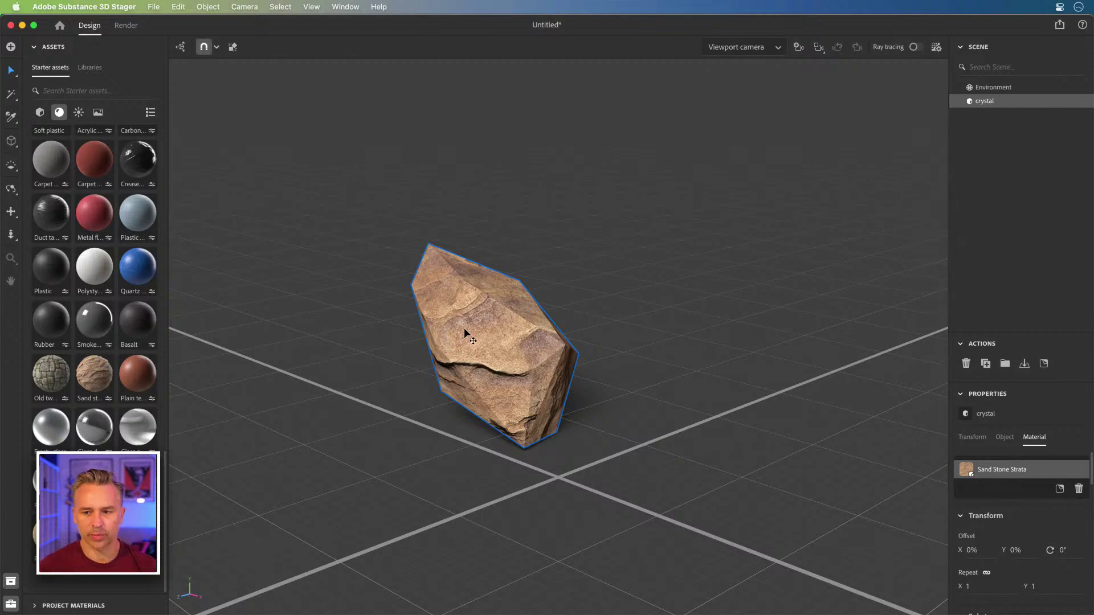
# - Duplicate the rock twice, spinning one copy and placing the copies right and foreground
pyautogui.moveTo(468, 329); pyautogui.dragTo(608, 329)
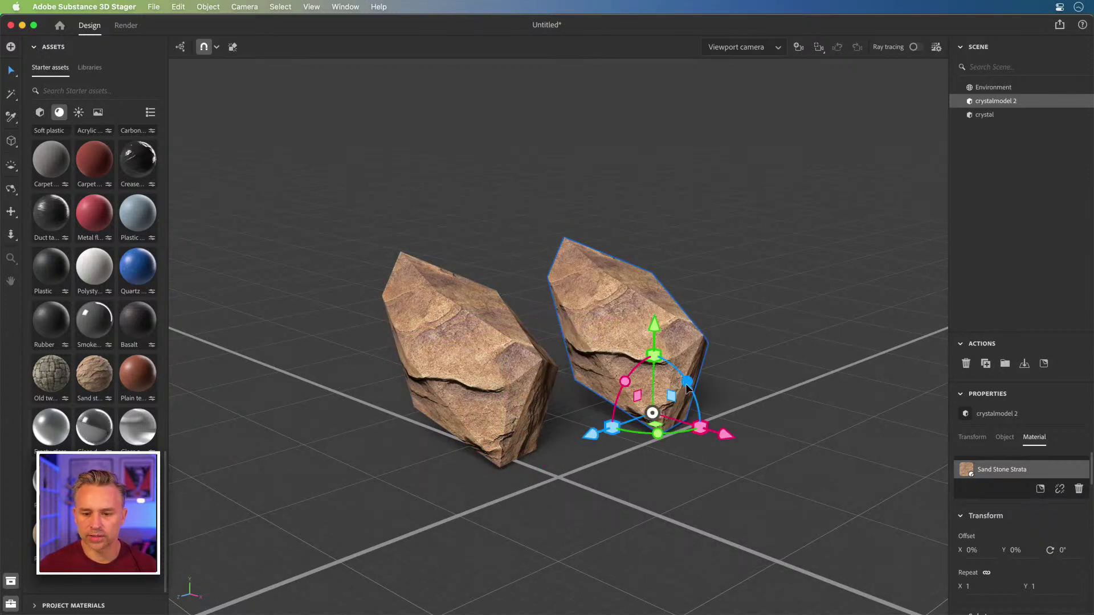
pyautogui.moveTo(623, 433); pyautogui.dragTo(573, 449)
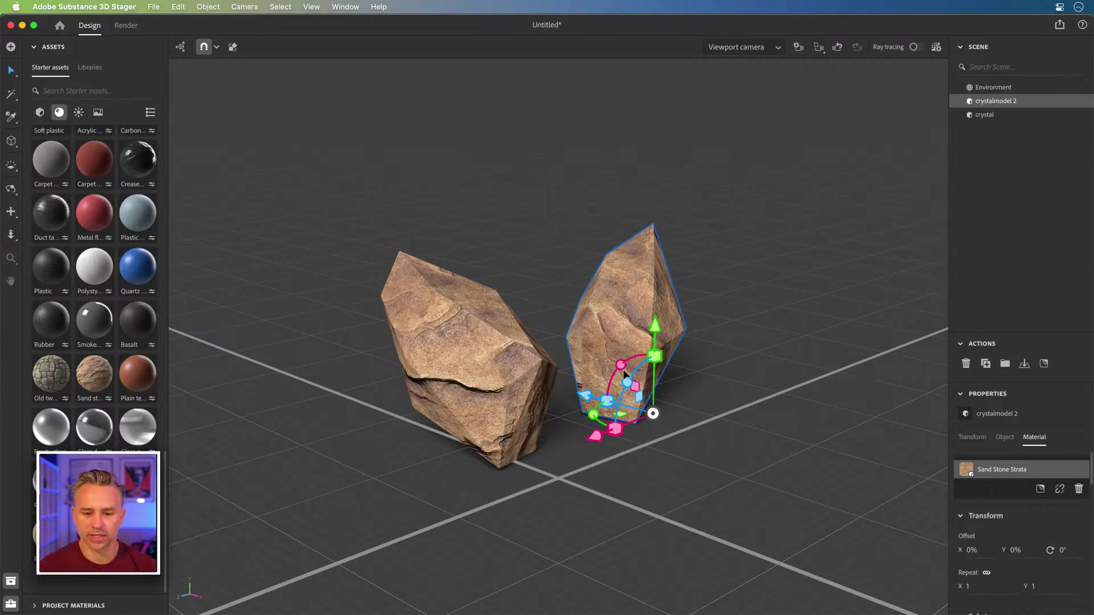
pyautogui.moveTo(629, 340); pyautogui.dragTo(630, 284)
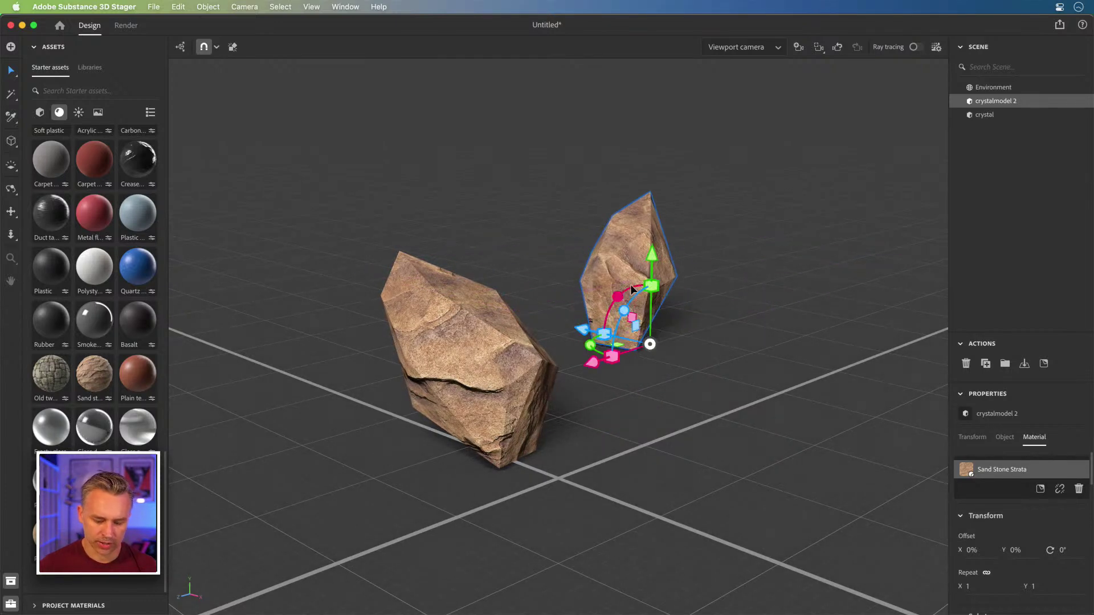
pyautogui.press('super+d')
pyautogui.scroll(3, 625, 291)
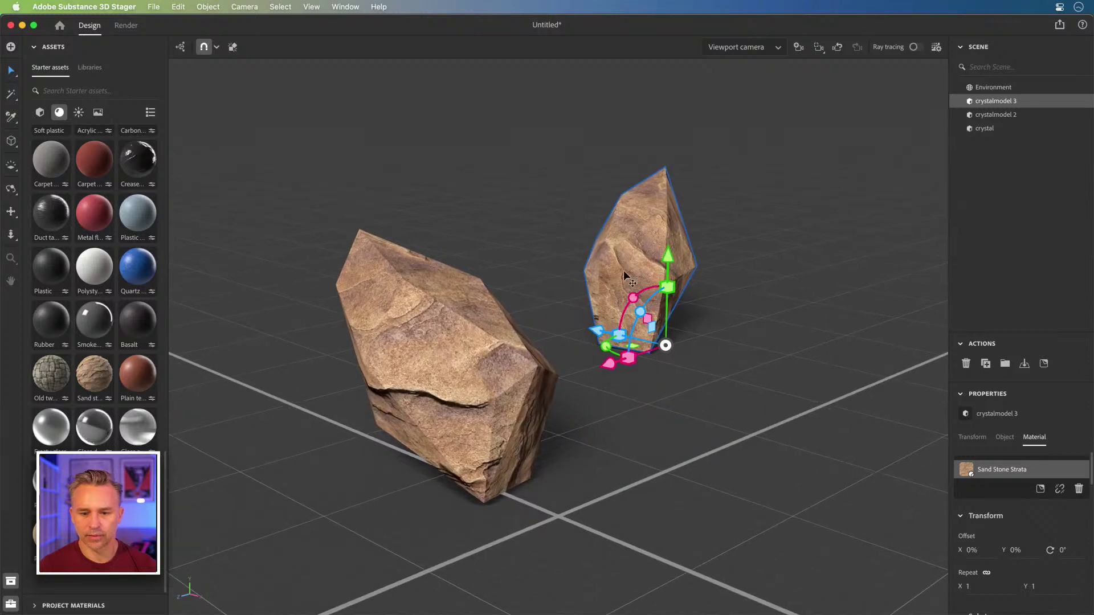
pyautogui.moveTo(705, 401); pyautogui.dragTo(734, 442)
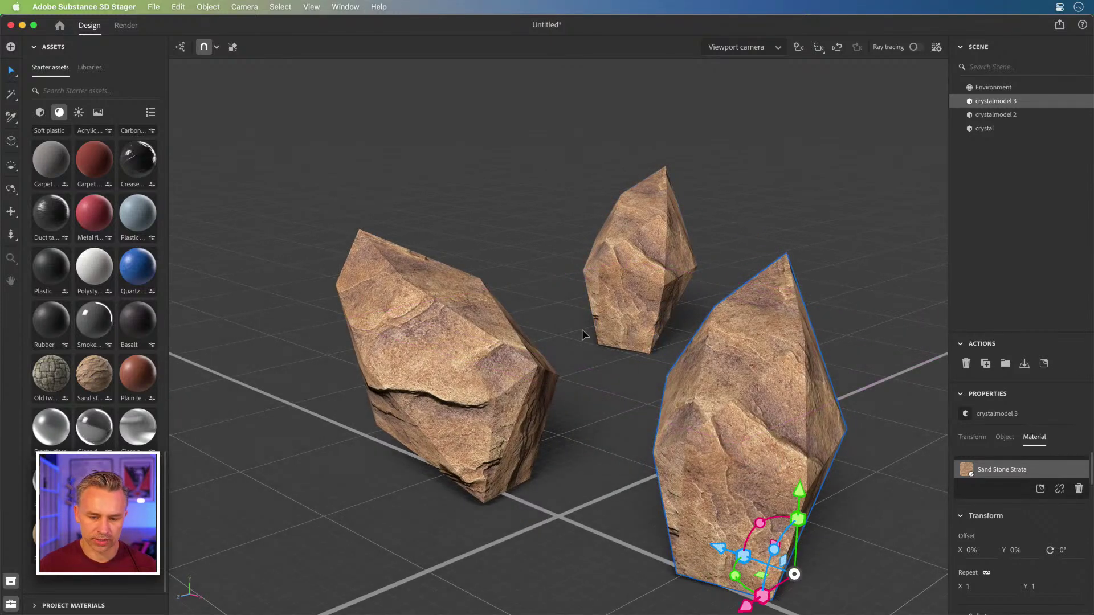
# - Switch off the Environment ground plane
pyautogui.click(991, 89)
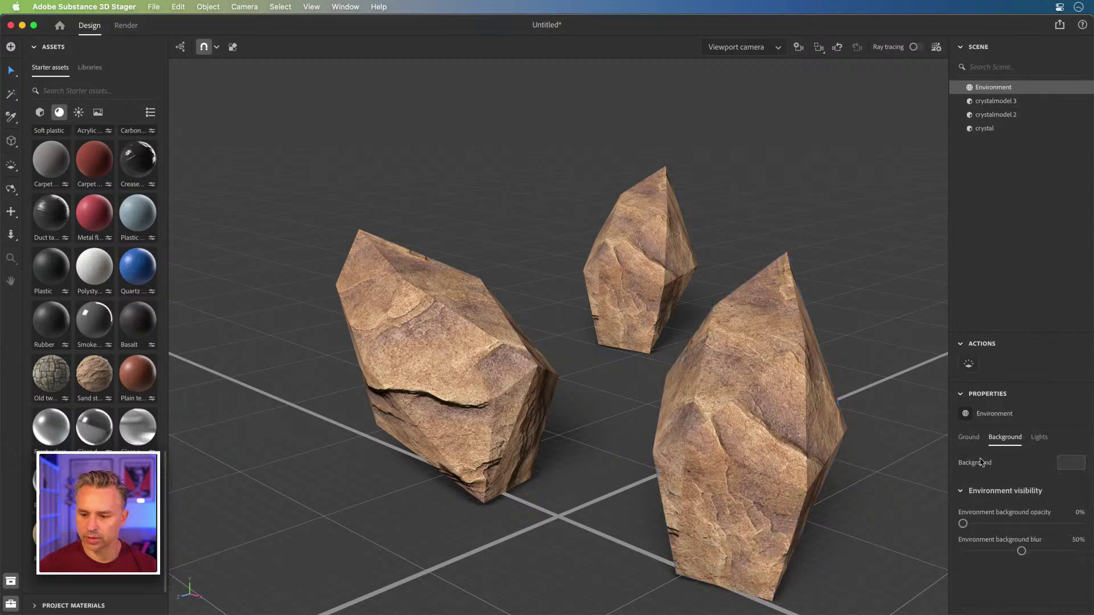
pyautogui.click(968, 437)
pyautogui.click(1075, 463)
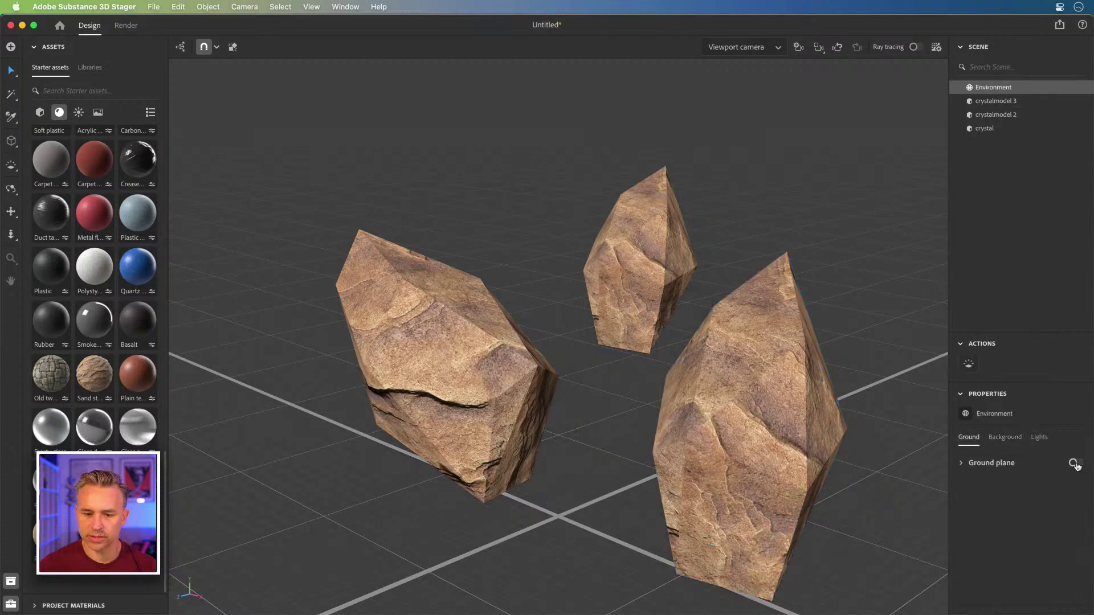
pyautogui.press('space')
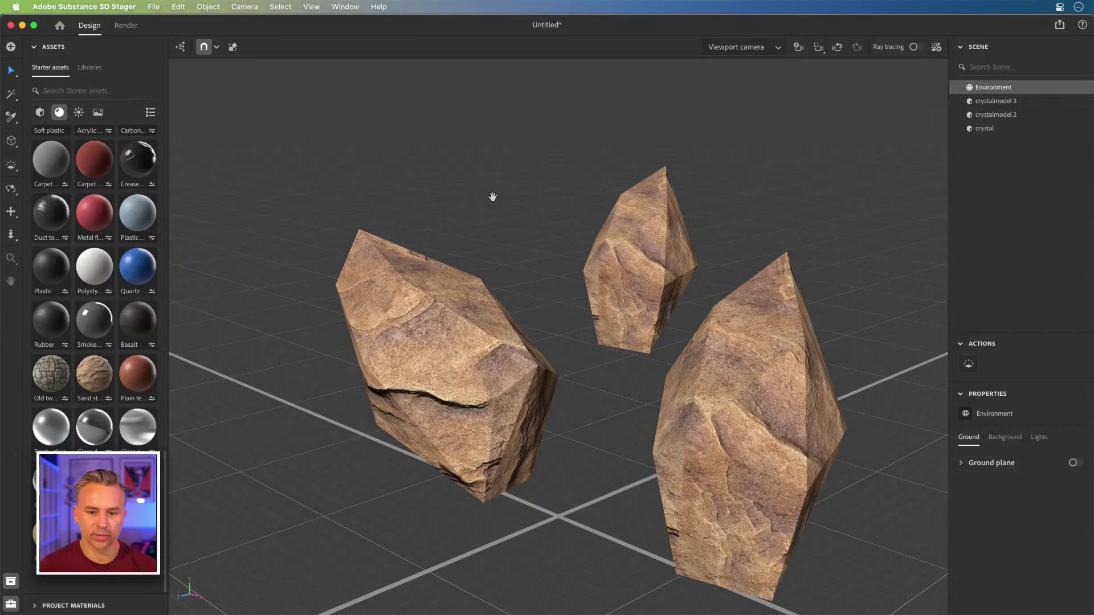
# - Rotate the middle rock and the right-hand rock into new orientations
pyautogui.click(631, 275)
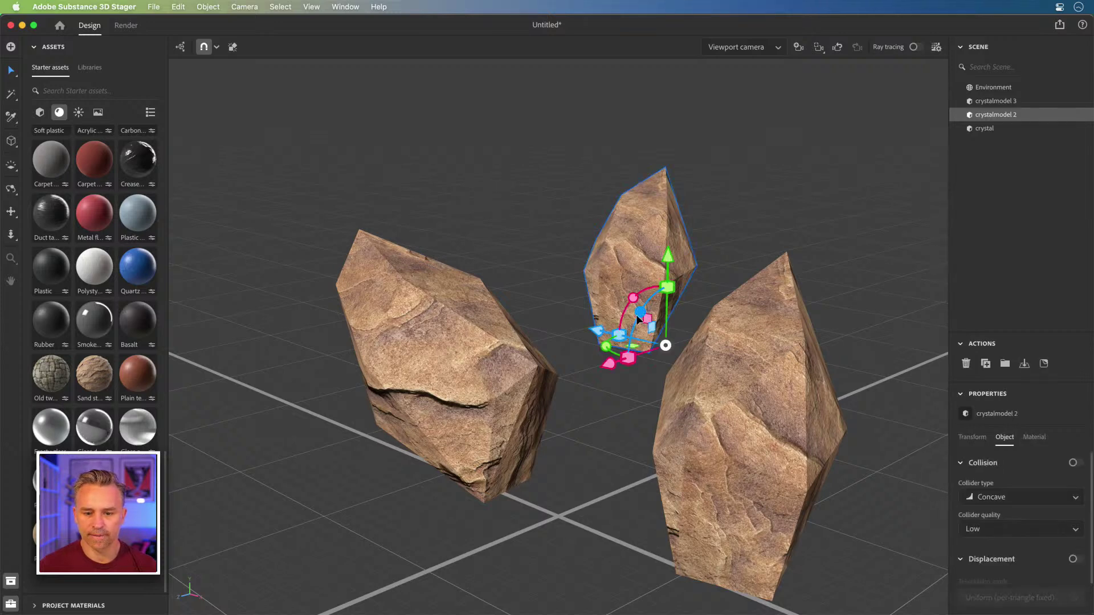
pyautogui.moveTo(635, 336); pyautogui.dragTo(621, 393)
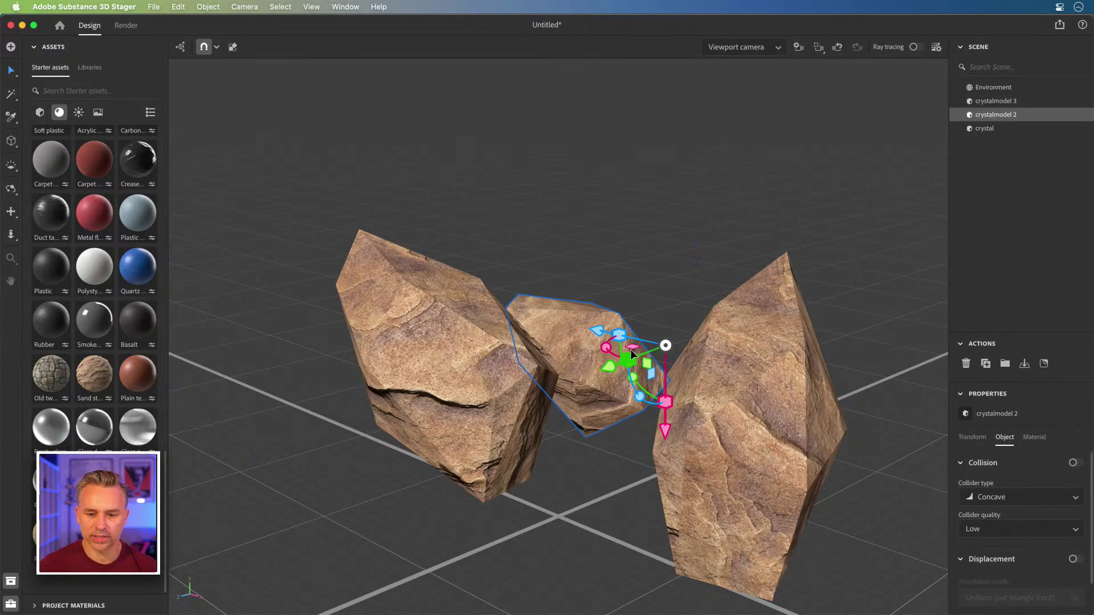
pyautogui.moveTo(607, 346); pyautogui.dragTo(660, 242)
pyautogui.click(698, 501)
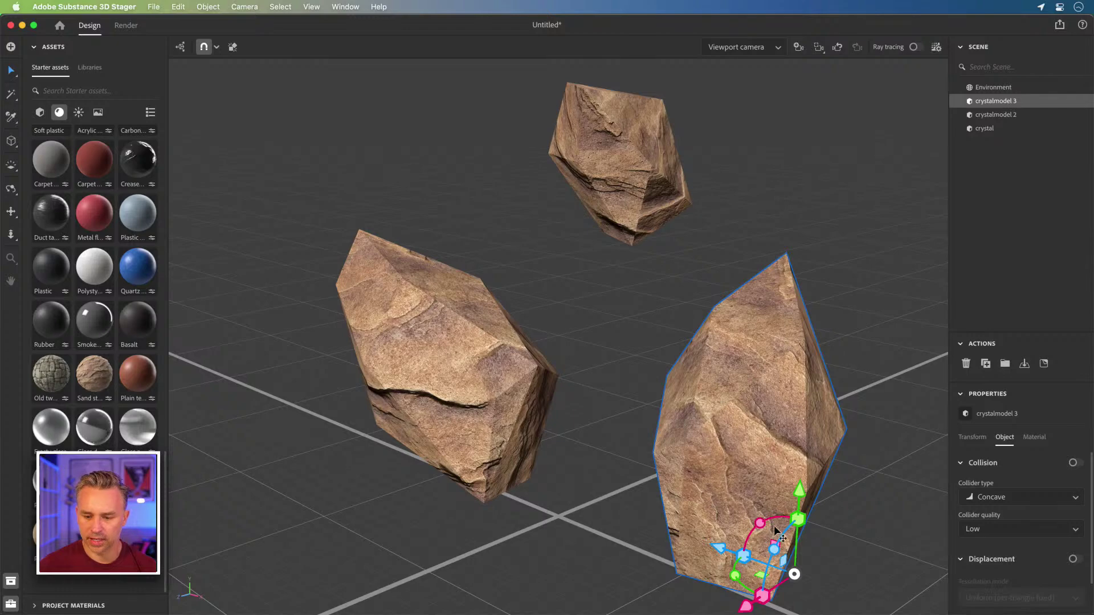
pyautogui.moveTo(776, 531); pyautogui.dragTo(763, 445)
# - Duplicate the right-hand rock and scale the new copy down to 57.8%
pyautogui.press('super+d')
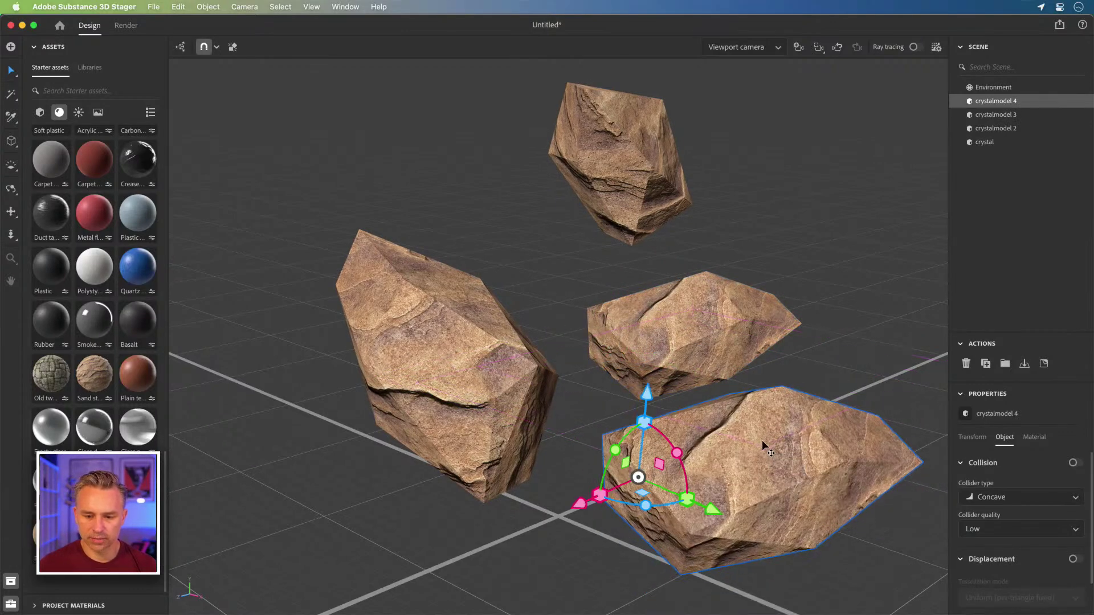
pyautogui.moveTo(643, 421); pyautogui.dragTo(641, 459)
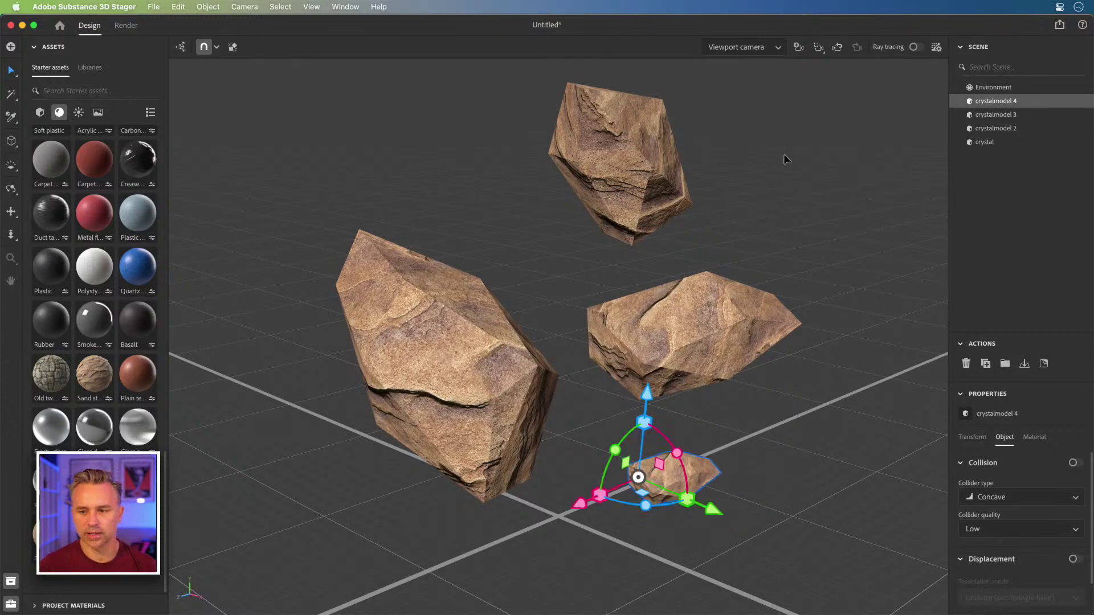
pyautogui.click(979, 86)
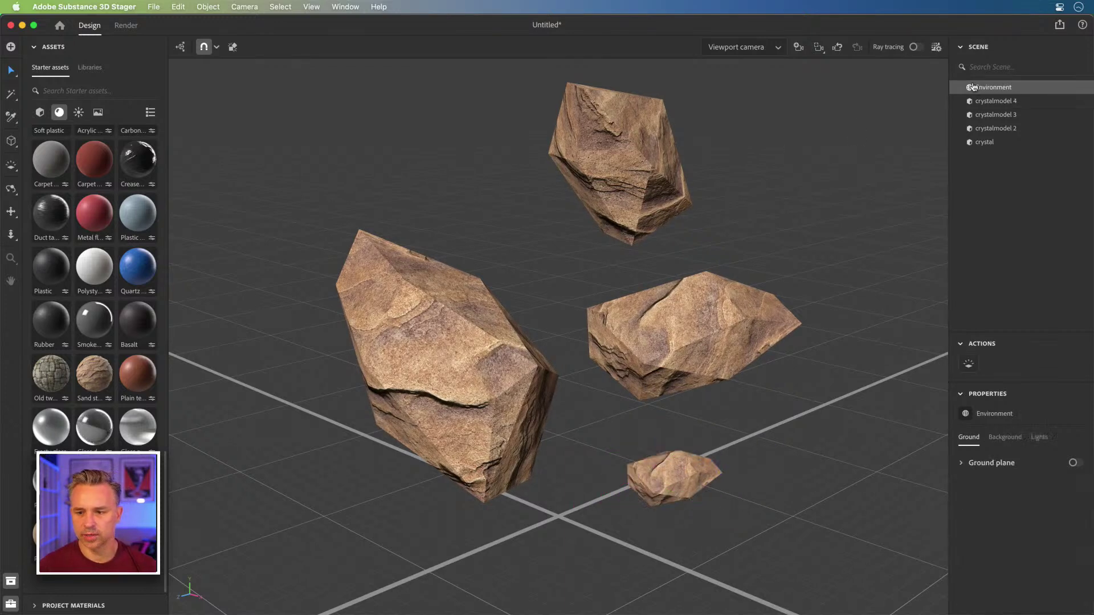
# - Rotate the environment lighting to about 58° to relight the rocks
pyautogui.click(977, 144)
pyautogui.click(977, 93)
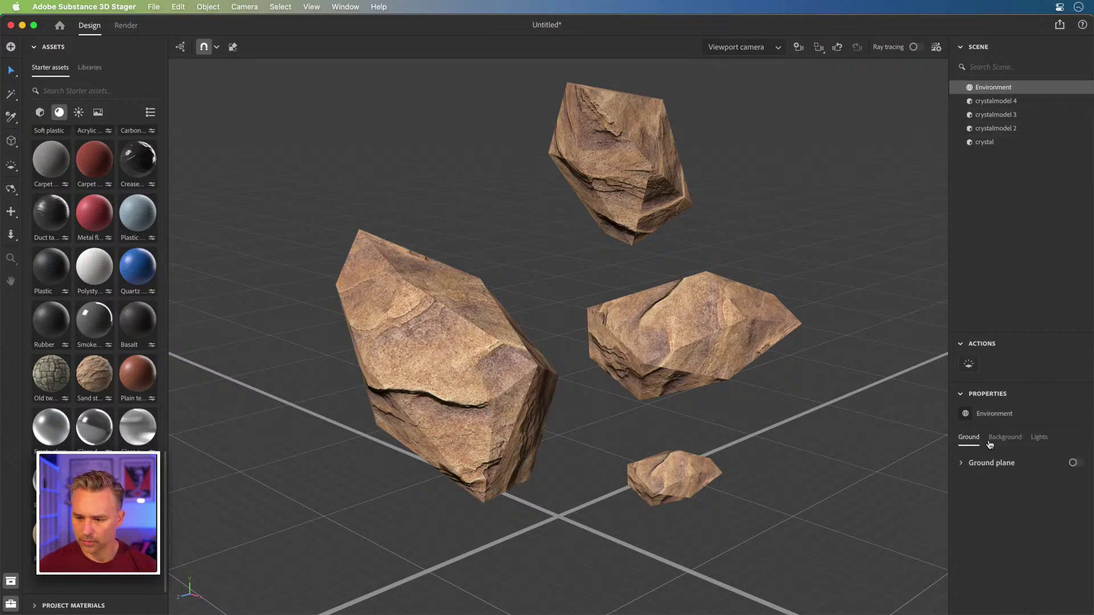
pyautogui.click(1037, 438)
pyautogui.scroll(-2, 1032, 518)
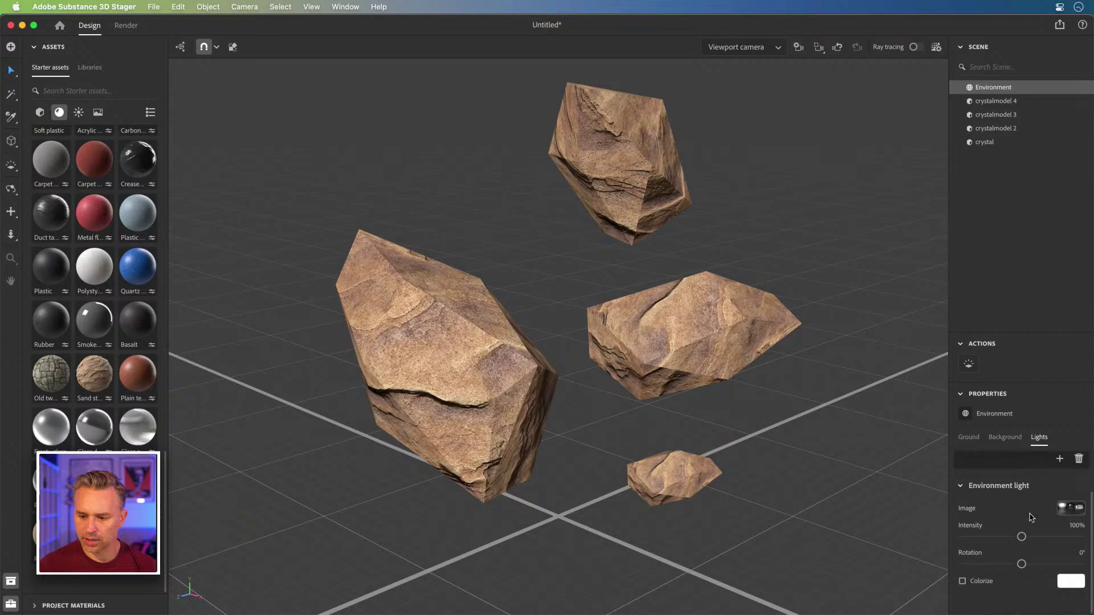
pyautogui.moveTo(1022, 564); pyautogui.dragTo(1040, 564)
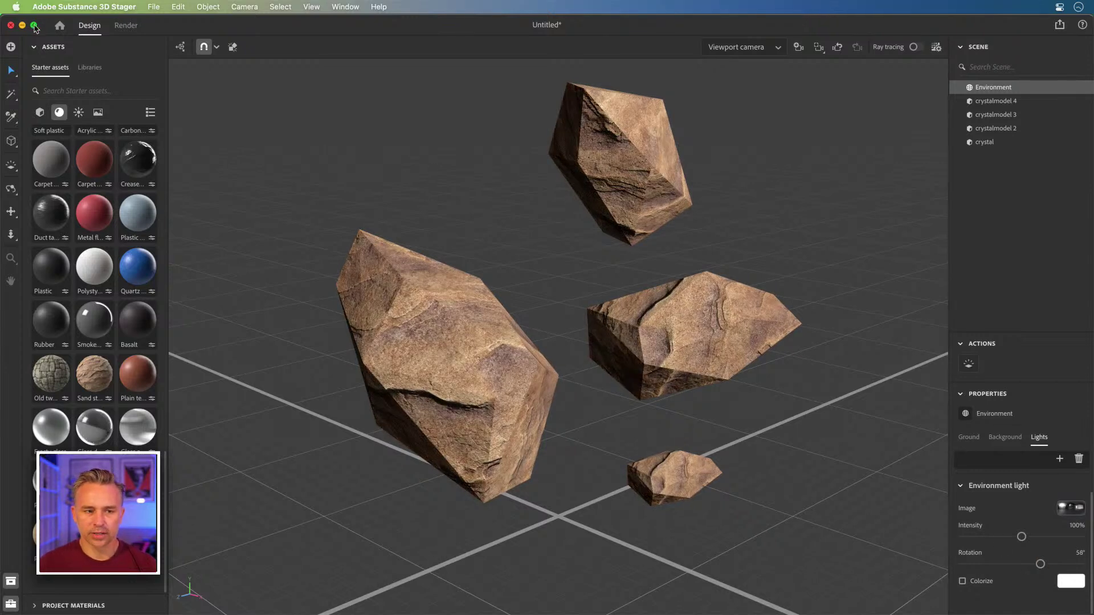
# - Save the scene as 'Rocks'
pyautogui.press('super+s')
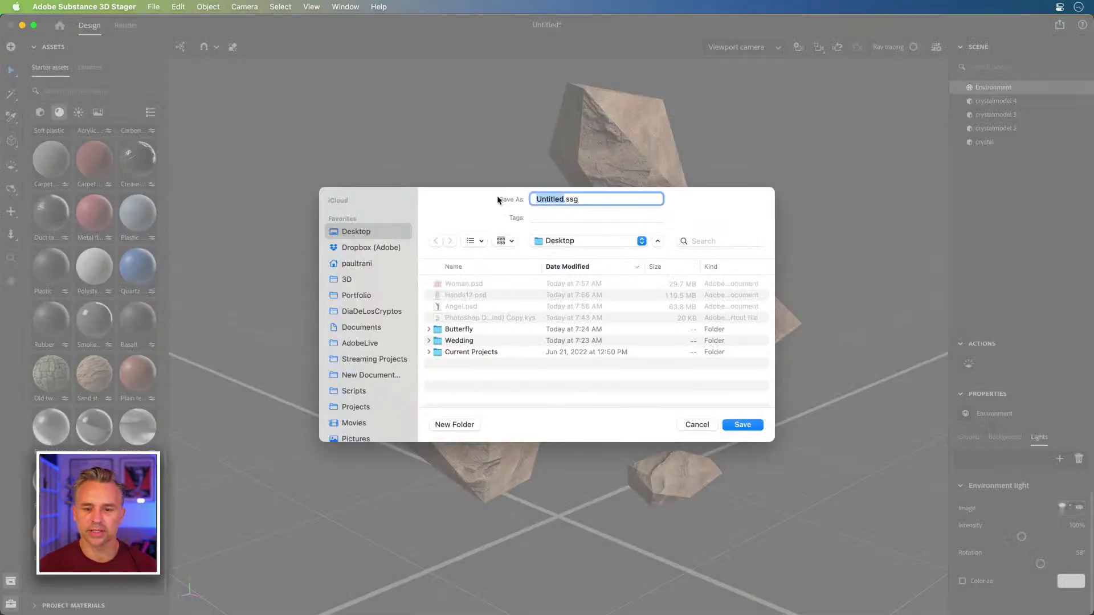
pyautogui.write('Rocks')
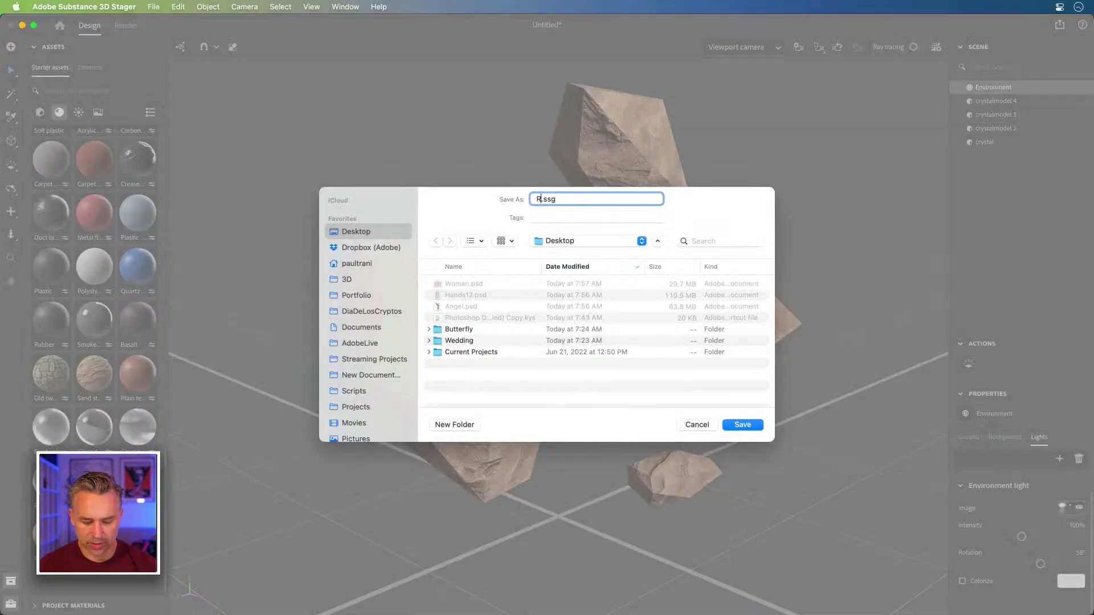
pyautogui.press('Return')
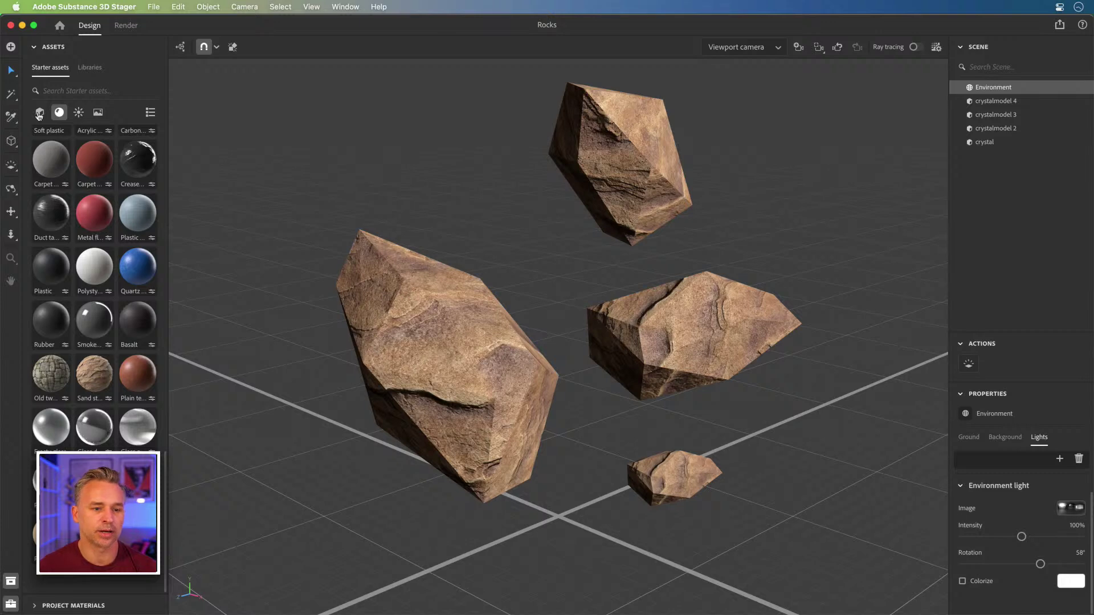
# - Render the Rocks scene to a 16-bit PSD on the Desktop and minimize Stager
pyautogui.click(119, 28)
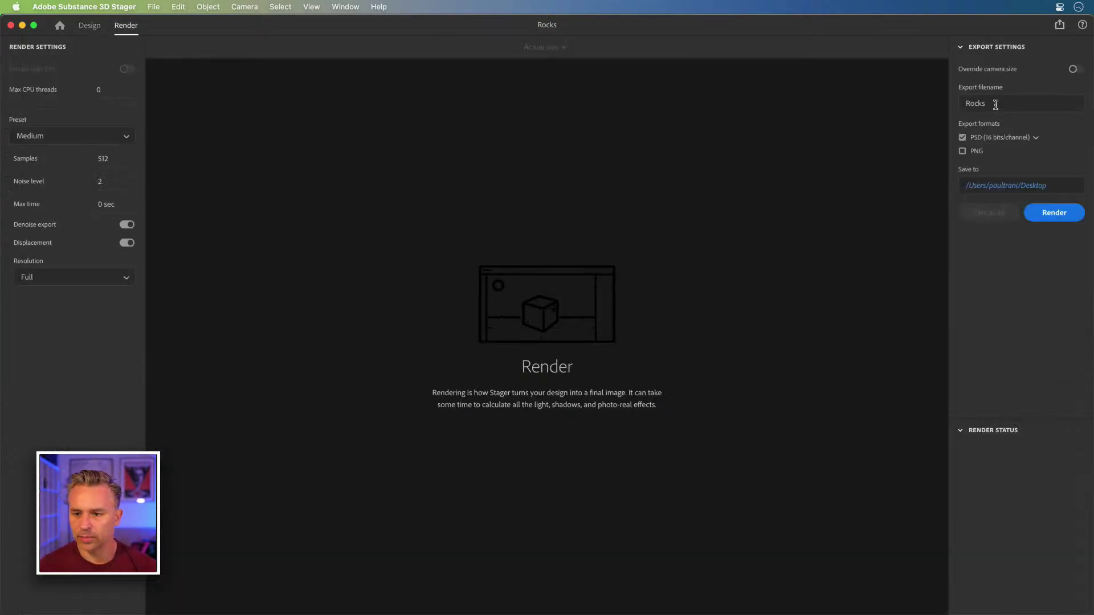
pyautogui.click(1052, 214)
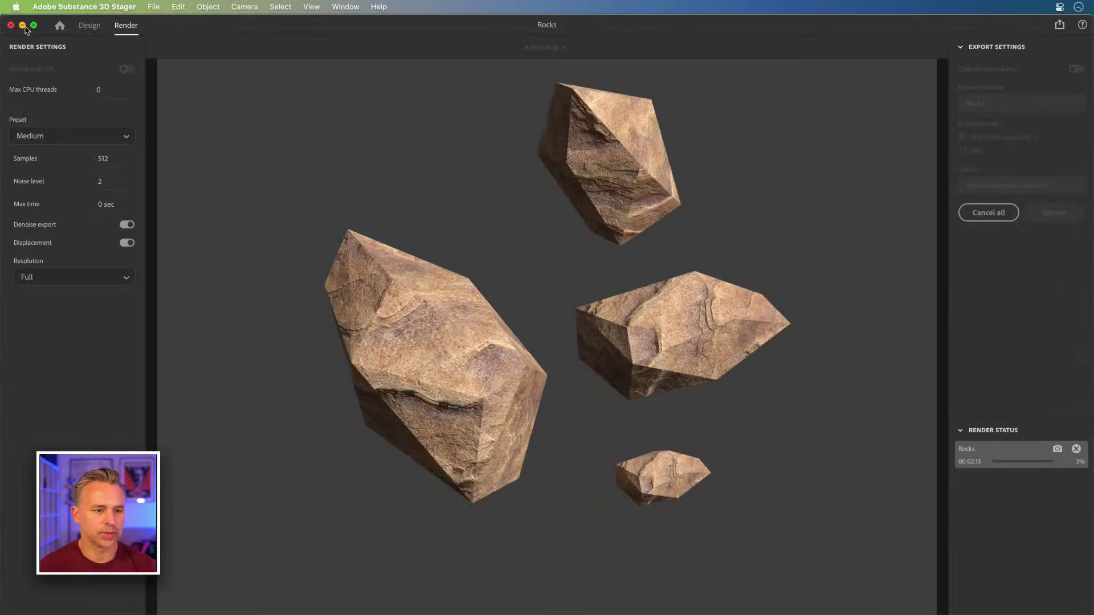
pyautogui.click(23, 26)
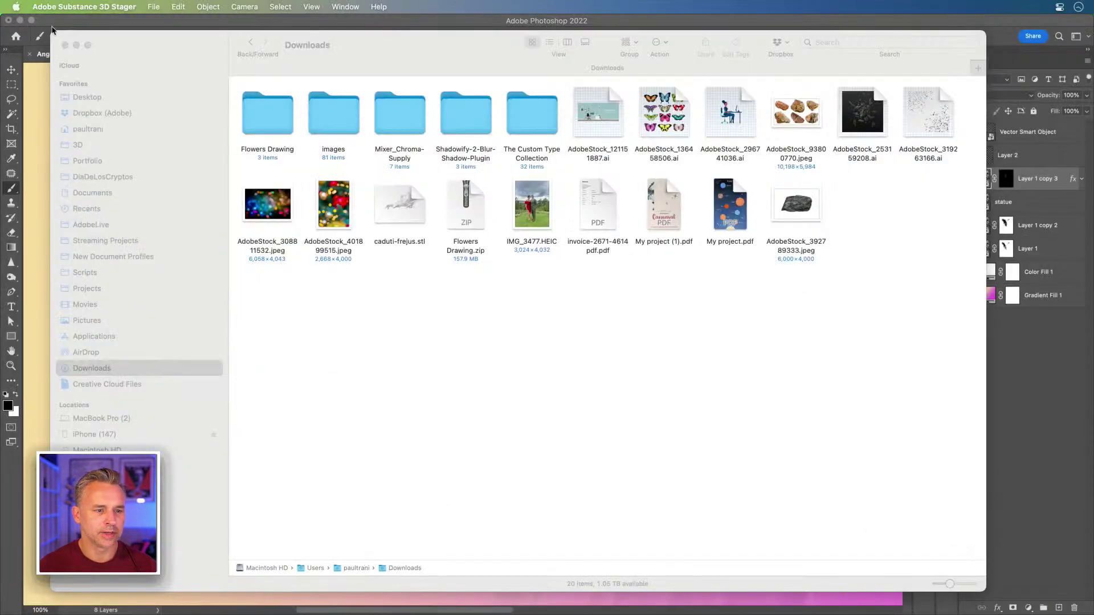
# - In Angel.psd, paint white rock-brush dabs on Layer 1 copy 3's mask over the left wing
pyautogui.click(104, 20)
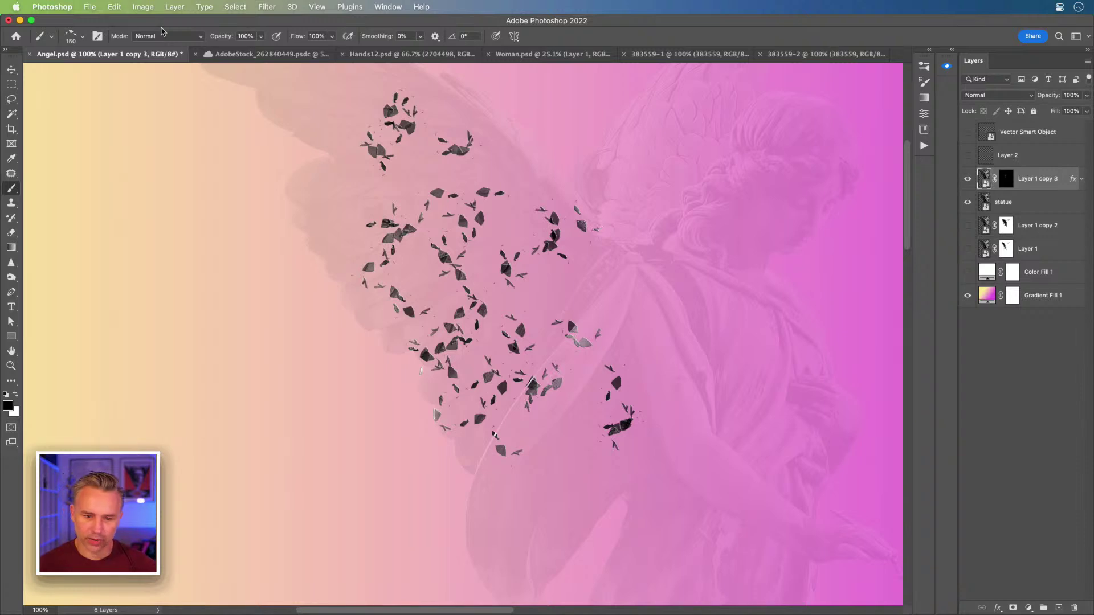
pyautogui.press('super+equal')
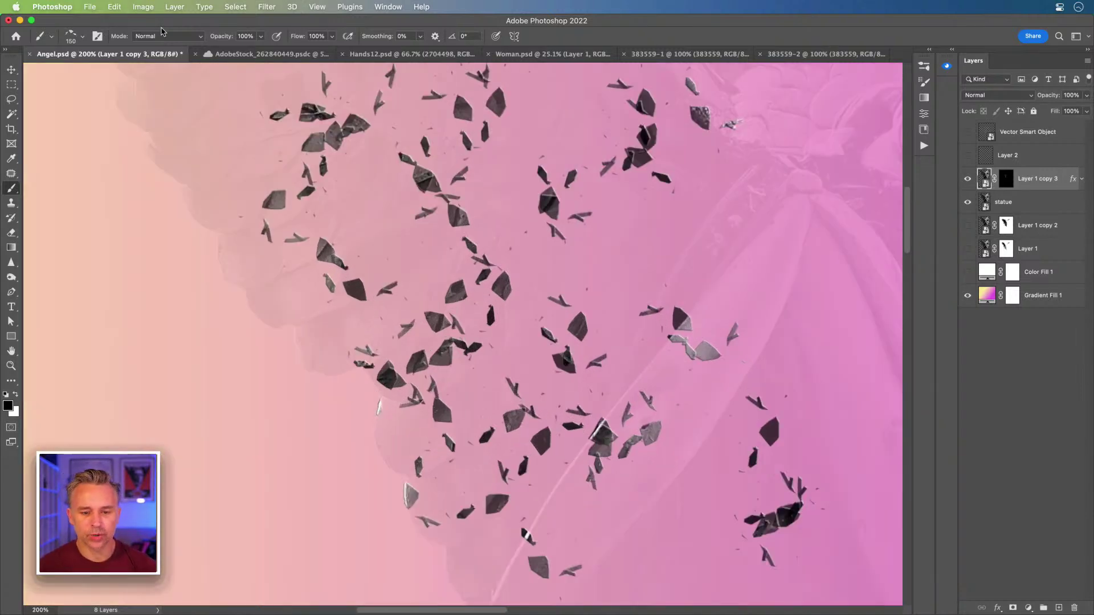
pyautogui.click(1006, 183)
pyautogui.press('x')
pyautogui.press(']')
pyautogui.press(']')
pyautogui.press(']')
pyautogui.click(633, 262)
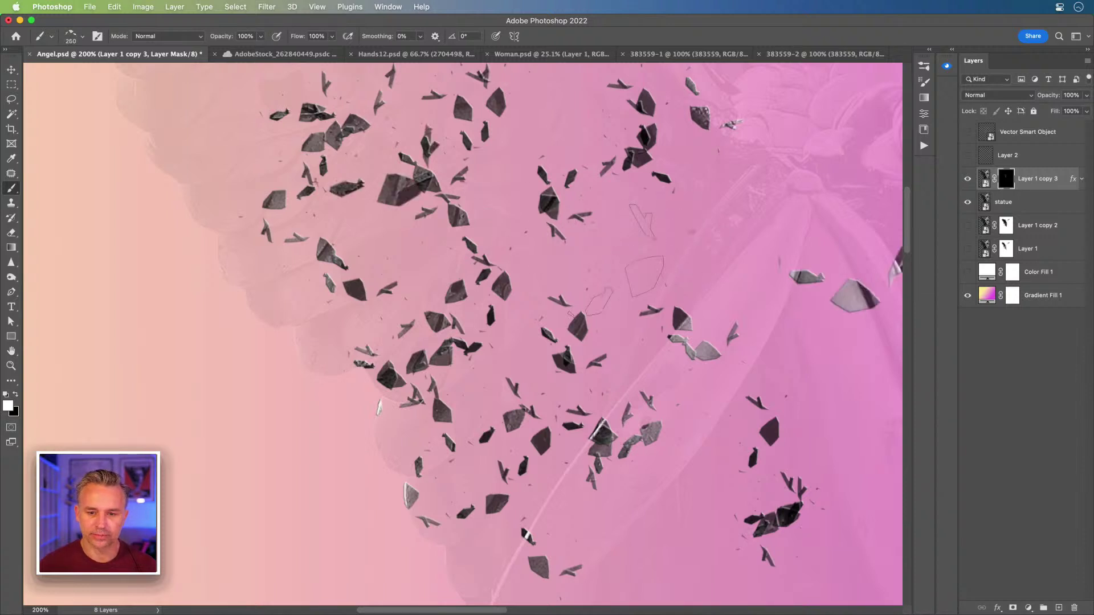
pyautogui.press('super+minus')
pyautogui.press('super+minus')
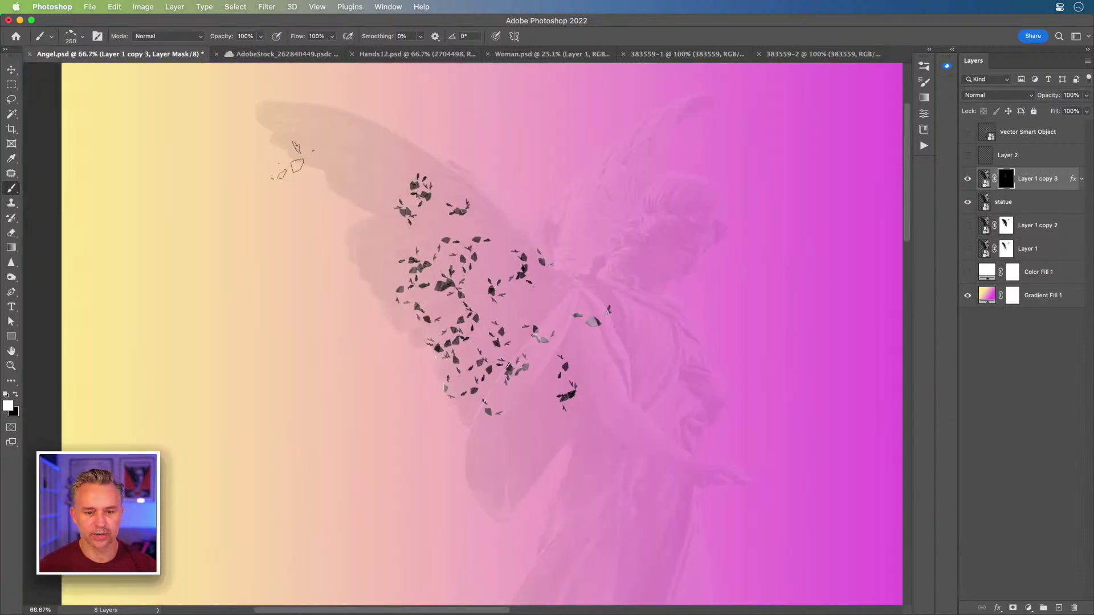
pyautogui.click(11, 69)
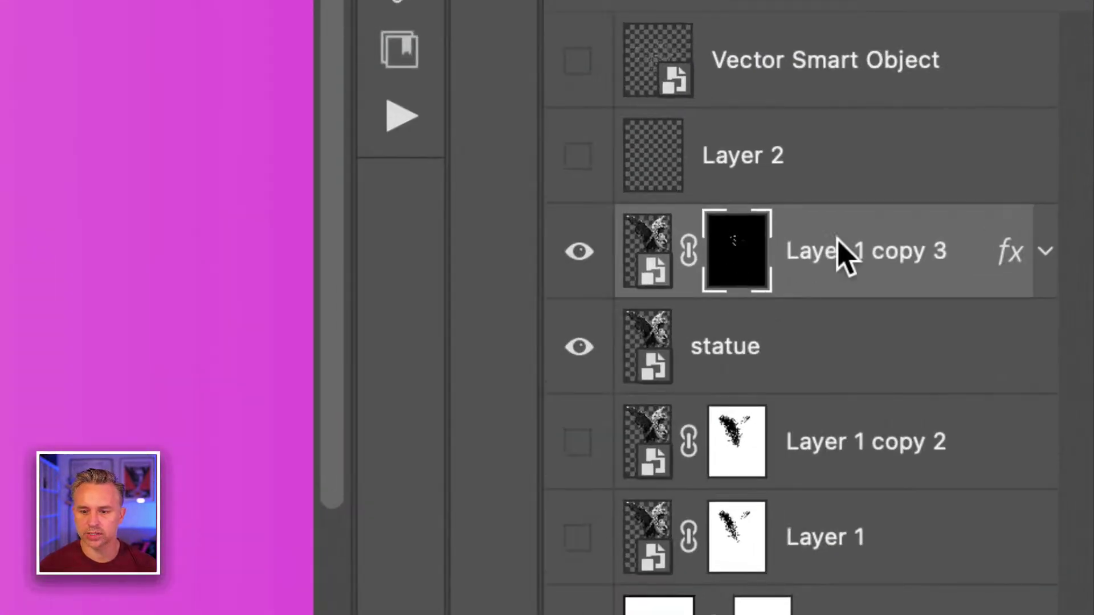
# - Rename Layer 1 copy 3 to 'rocks' and duplicate it as rocks copy
pyautogui.doubleClick(1030, 177)
pyautogui.write('rocks')
pyautogui.press('Return')
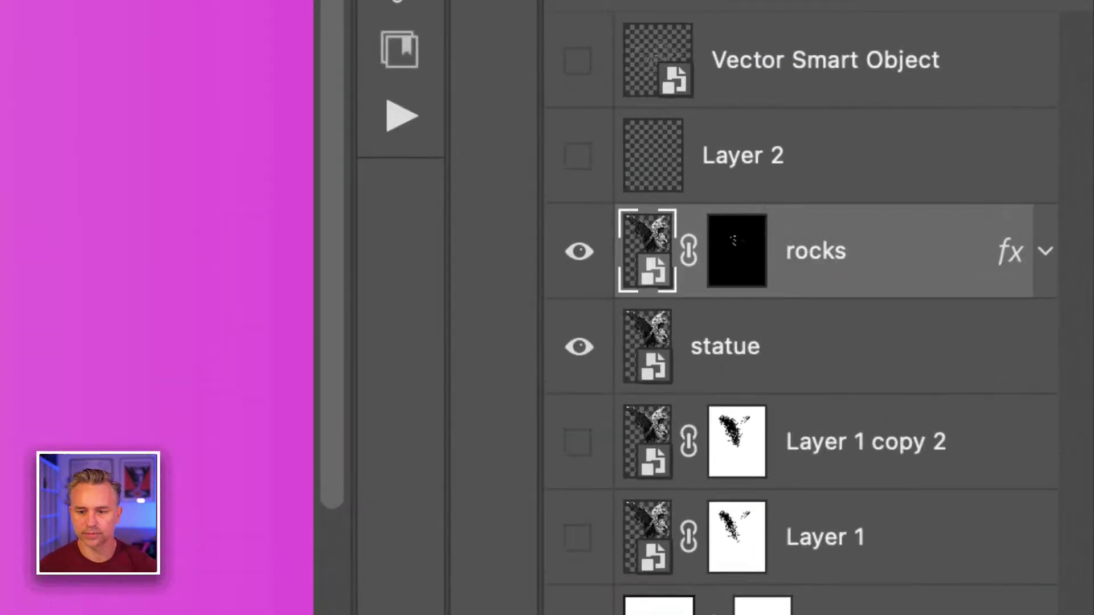
pyautogui.press('super+j')
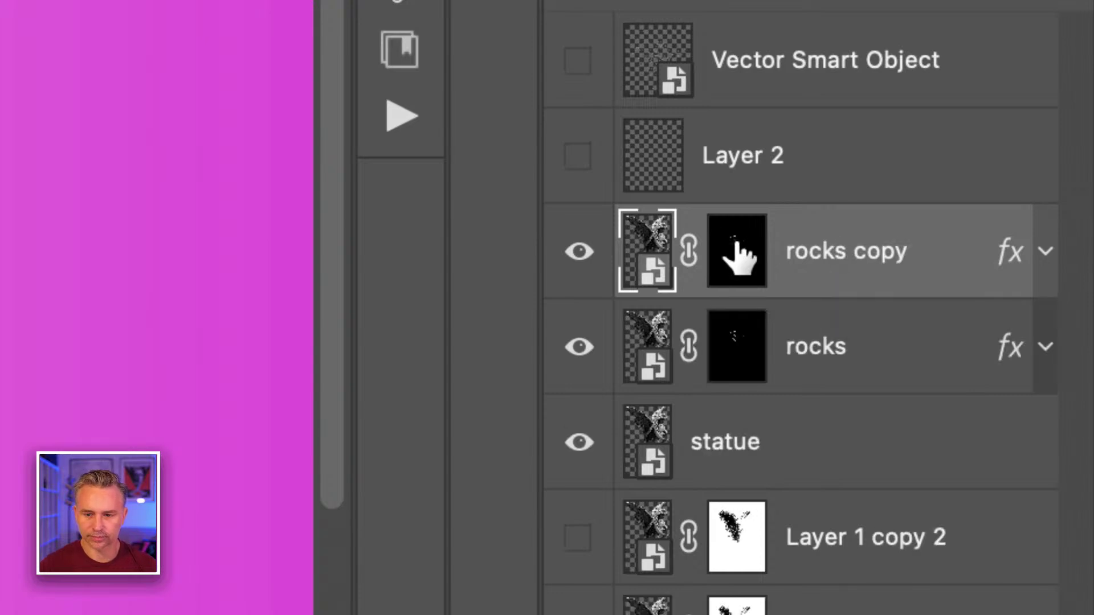
# - Hide rocks and paint new rock fragments on the rocks copy mask around shoulder and wing
pyautogui.click(736, 252)
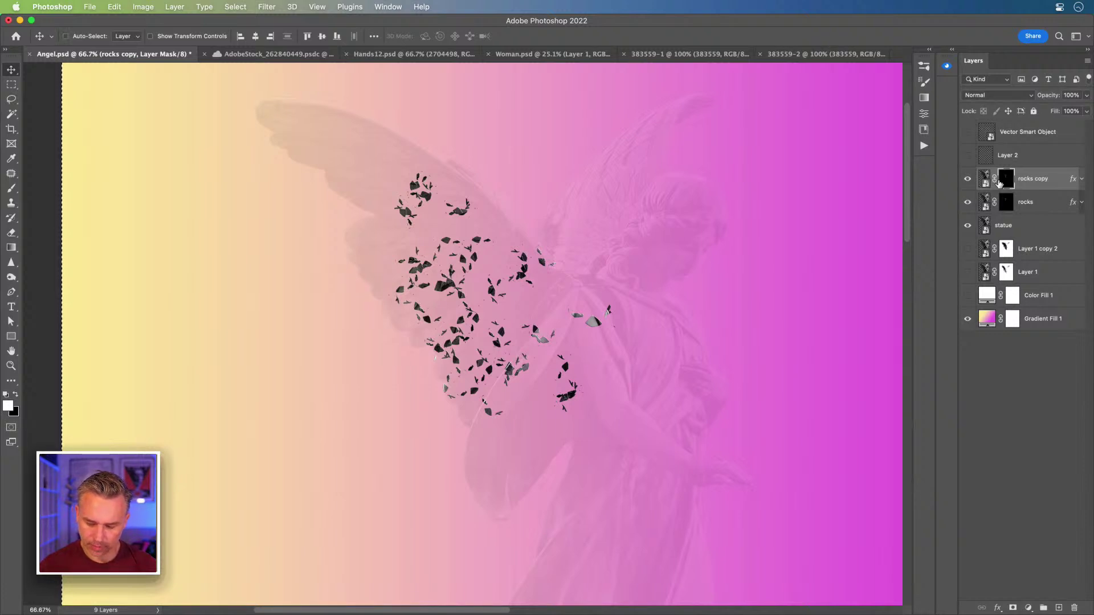
pyautogui.press('super+c')
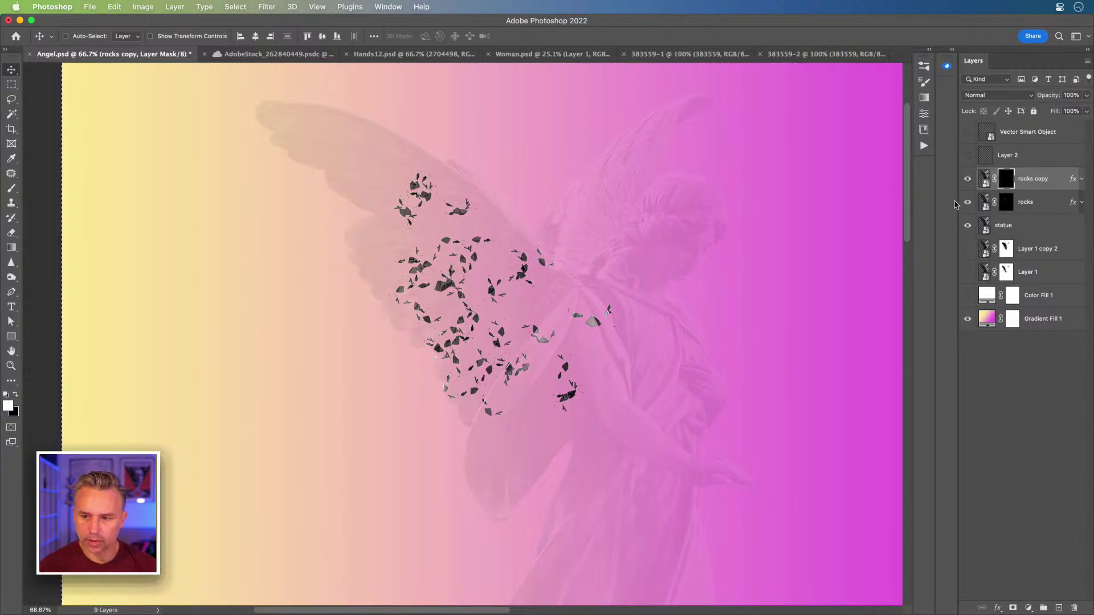
pyautogui.click(966, 204)
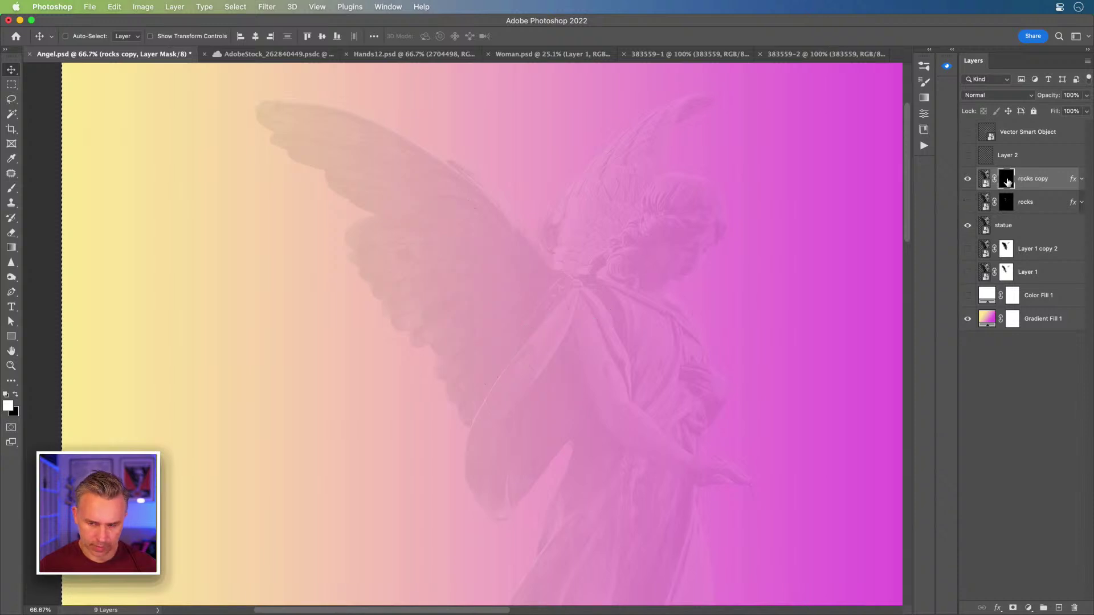
pyautogui.press('super+d')
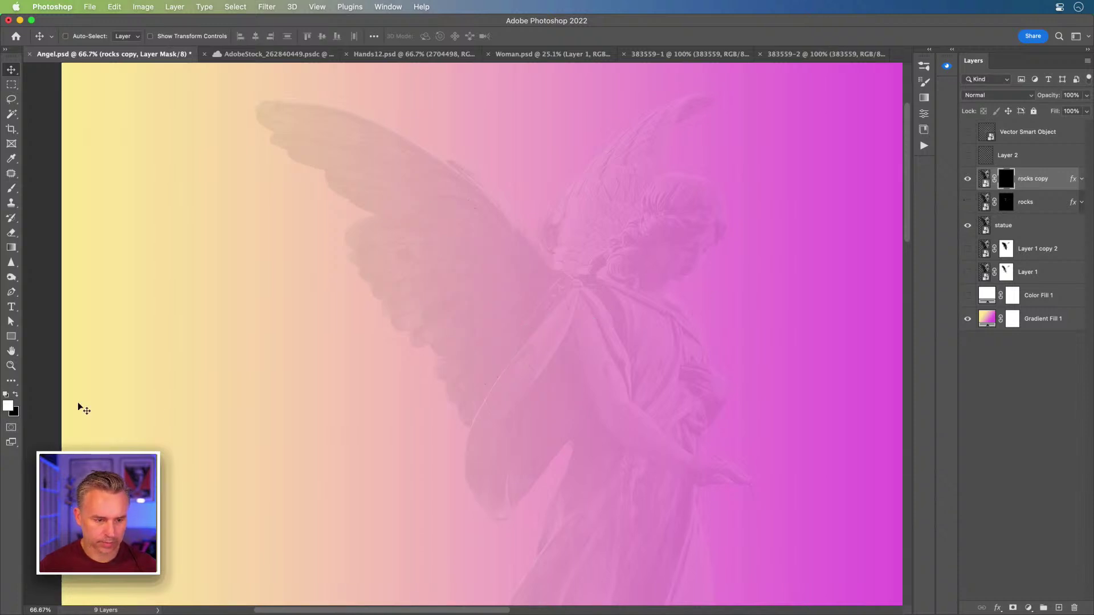
pyautogui.press('b')
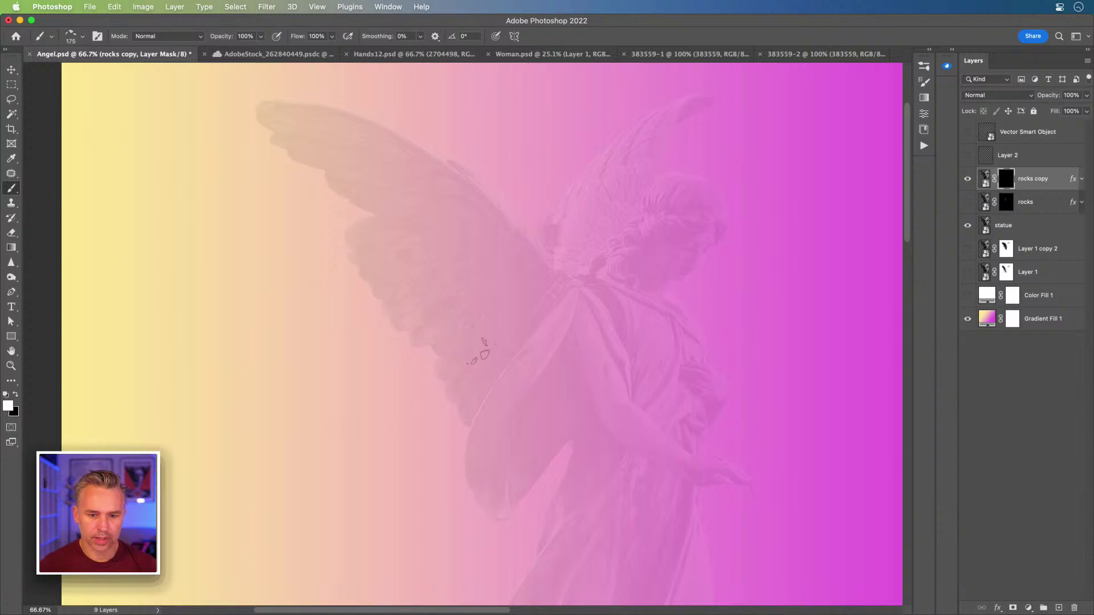
pyautogui.moveTo(608, 496)
pyautogui.mouseDown()
pyautogui.moveTo(570, 381)
pyautogui.moveTo(612, 374)
pyautogui.moveTo(567, 341)
pyautogui.mouseUp()
pyautogui.press(']')
pyautogui.press(']')
pyautogui.press(']')
pyautogui.click(587, 325)
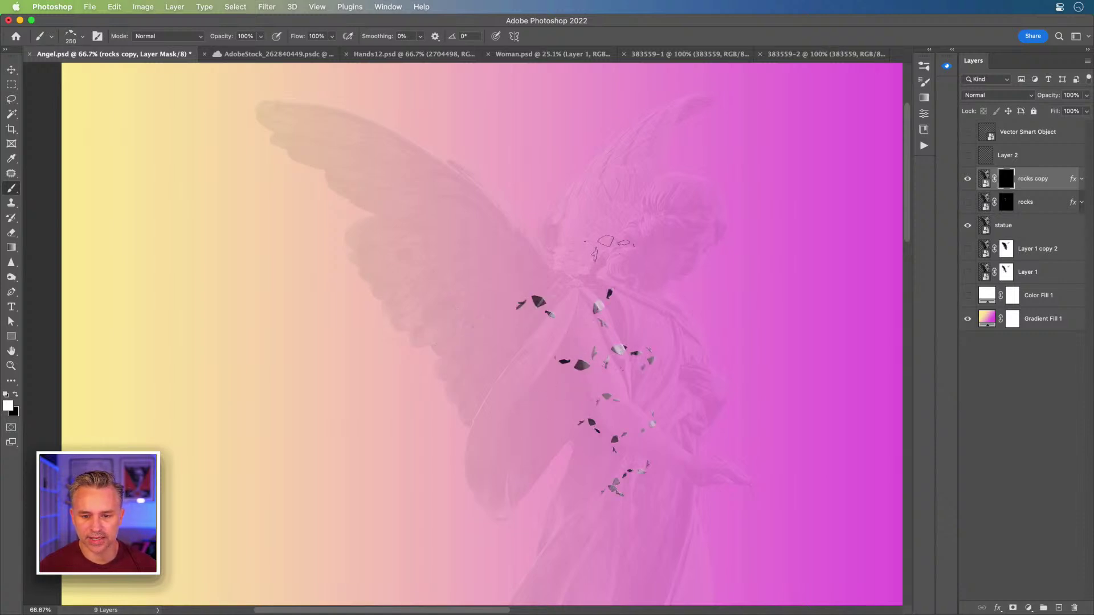
pyautogui.click(606, 245)
pyautogui.click(529, 376)
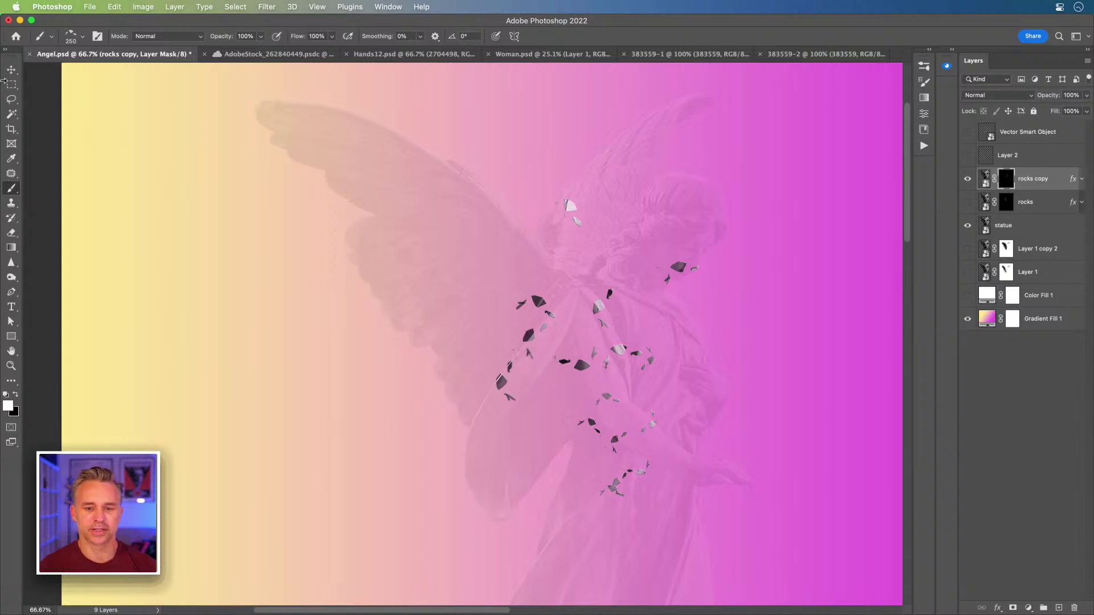
# - Move rocks copy left onto the wing, then show rocks and shift it left too
pyautogui.press('v')
pyautogui.moveTo(621, 306); pyautogui.dragTo(453, 319)
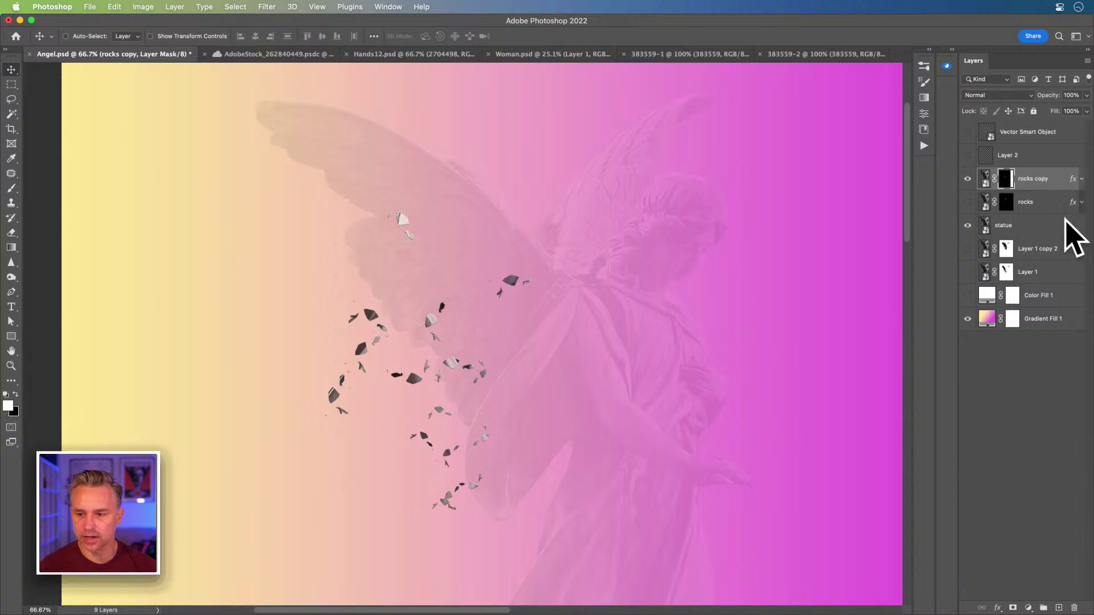
pyautogui.click(967, 204)
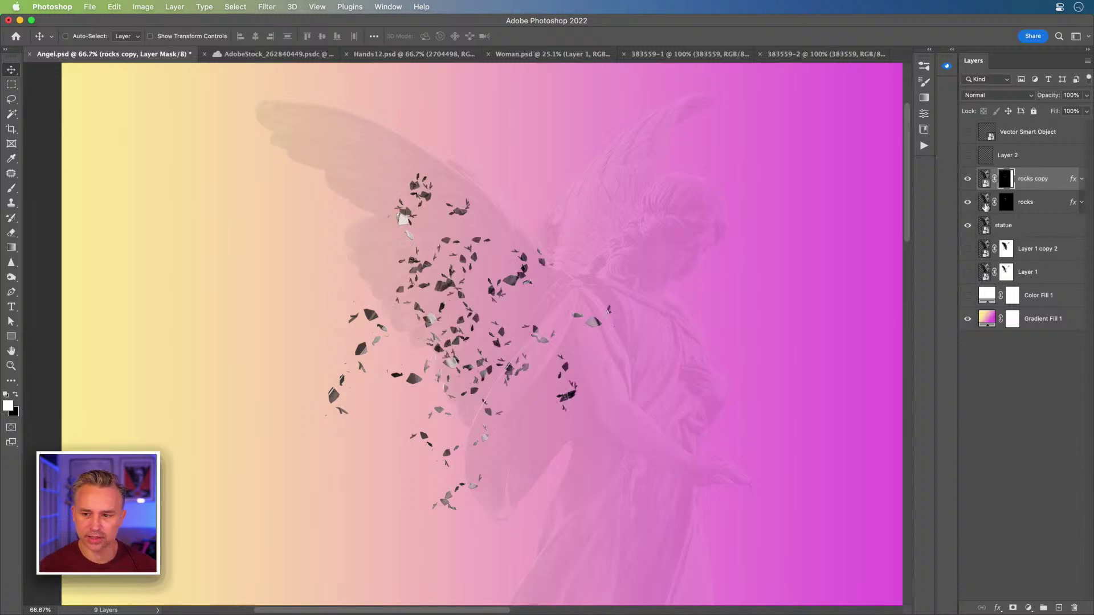
pyautogui.click(1045, 204)
pyautogui.moveTo(491, 274); pyautogui.dragTo(384, 317)
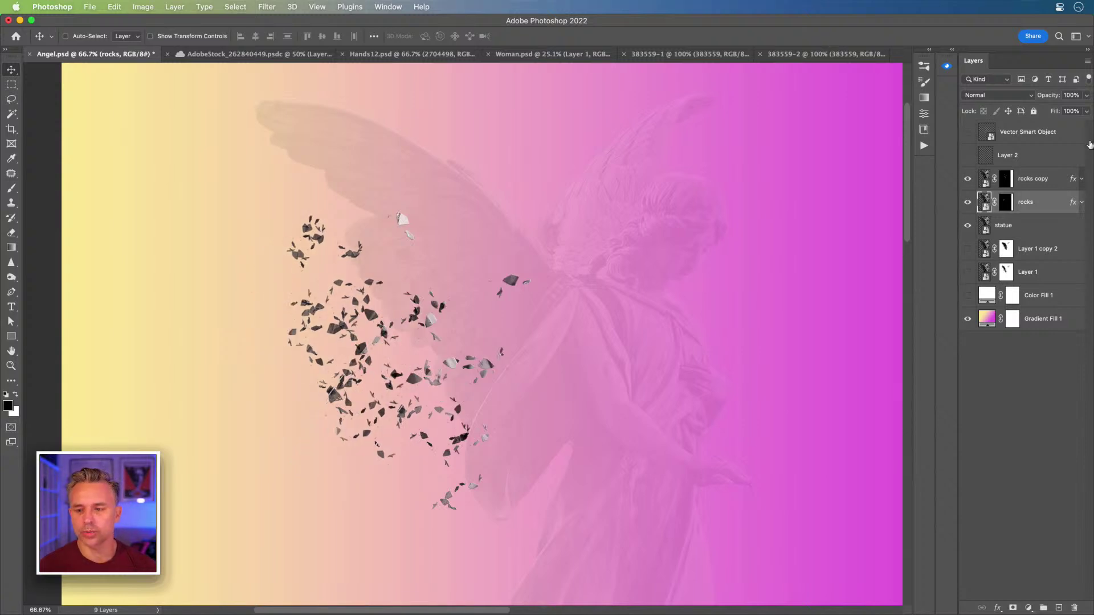
pyautogui.click(1035, 180)
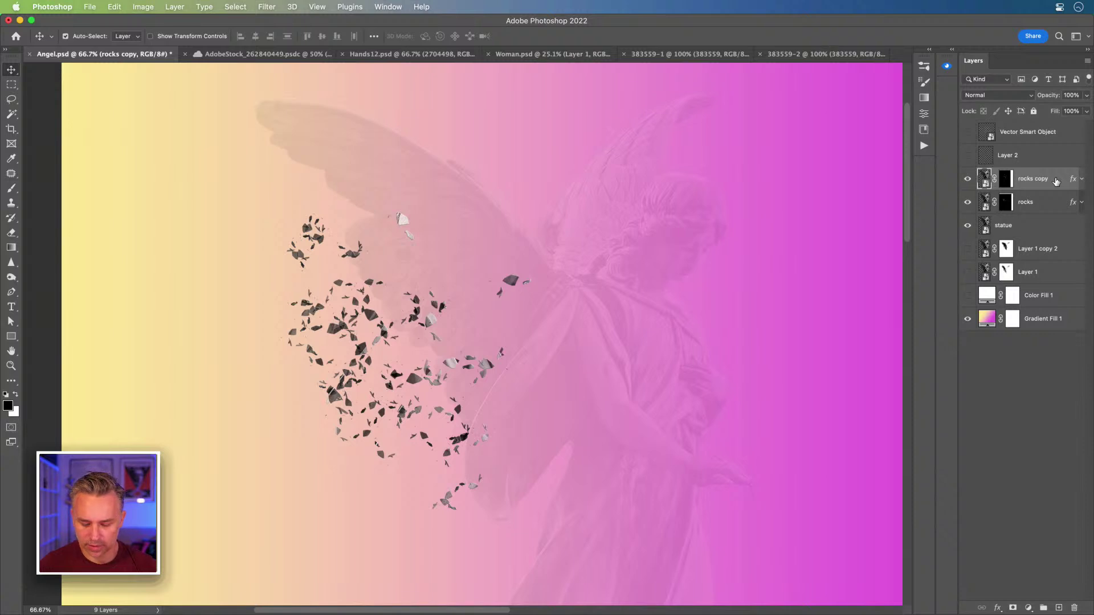
# - Brighten the rocks copy fragments with Levels, setting the white input to 198
pyautogui.press('super+l')
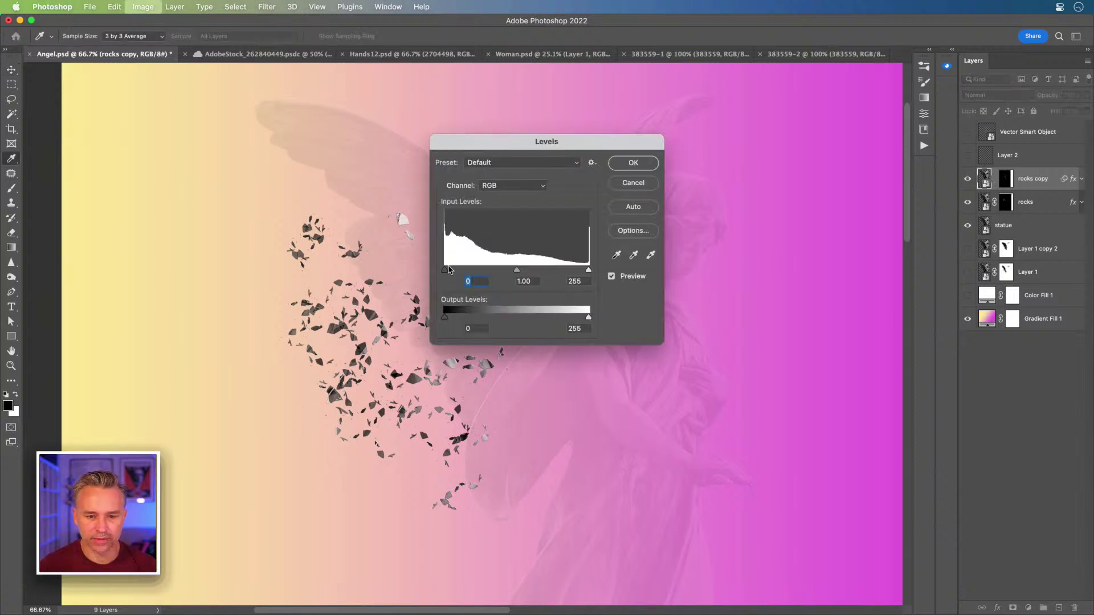
pyautogui.moveTo(450, 270); pyautogui.dragTo(471, 274)
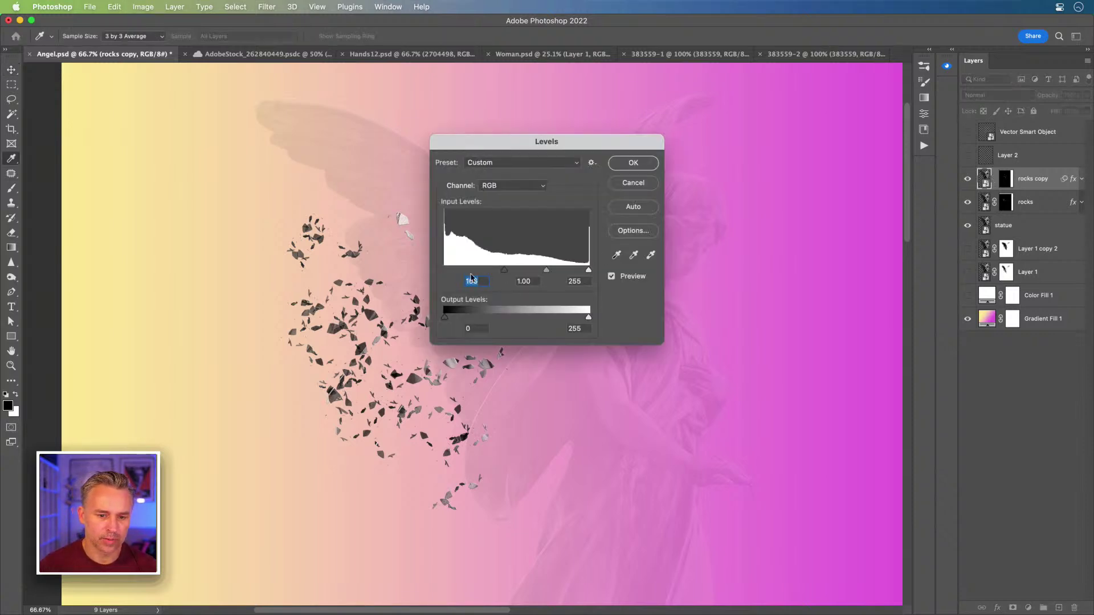
pyautogui.write('0')
pyautogui.moveTo(473, 139); pyautogui.dragTo(599, 188)
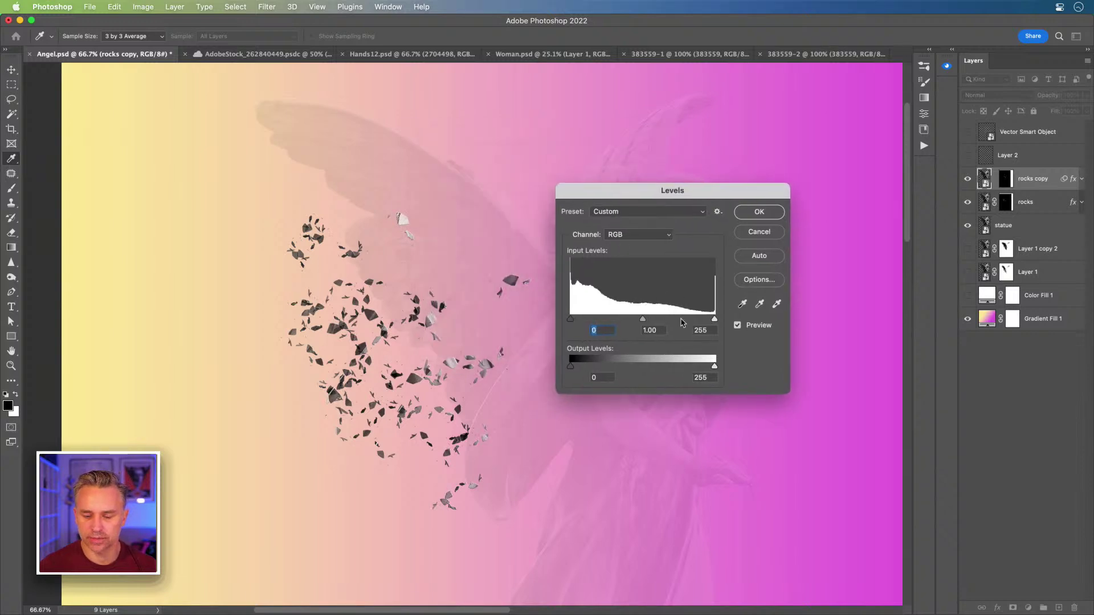
pyautogui.moveTo(682, 323); pyautogui.dragTo(712, 323)
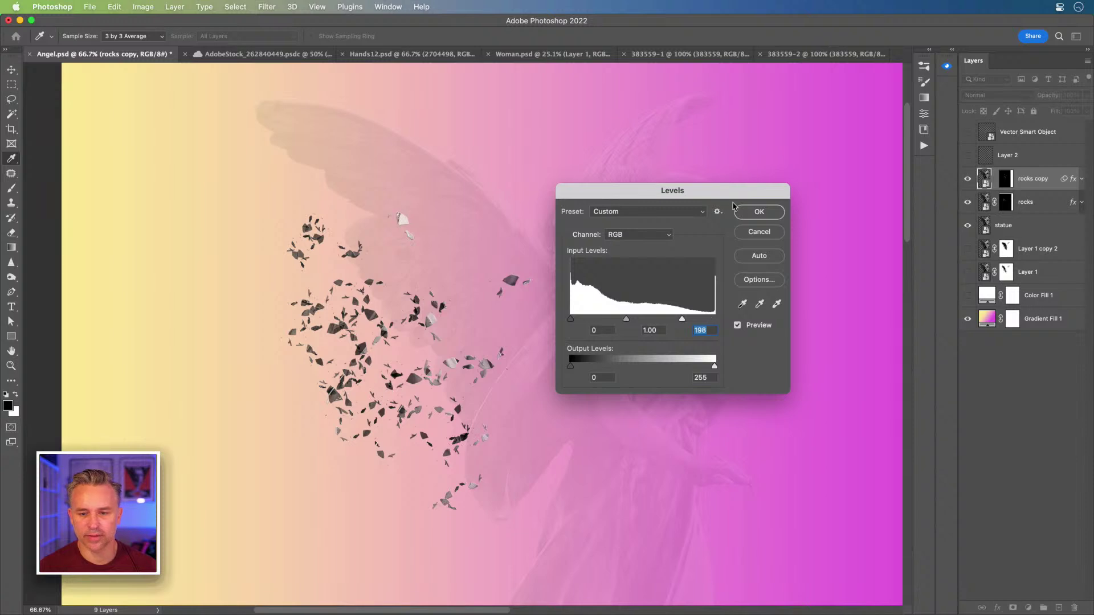
pyautogui.click(751, 212)
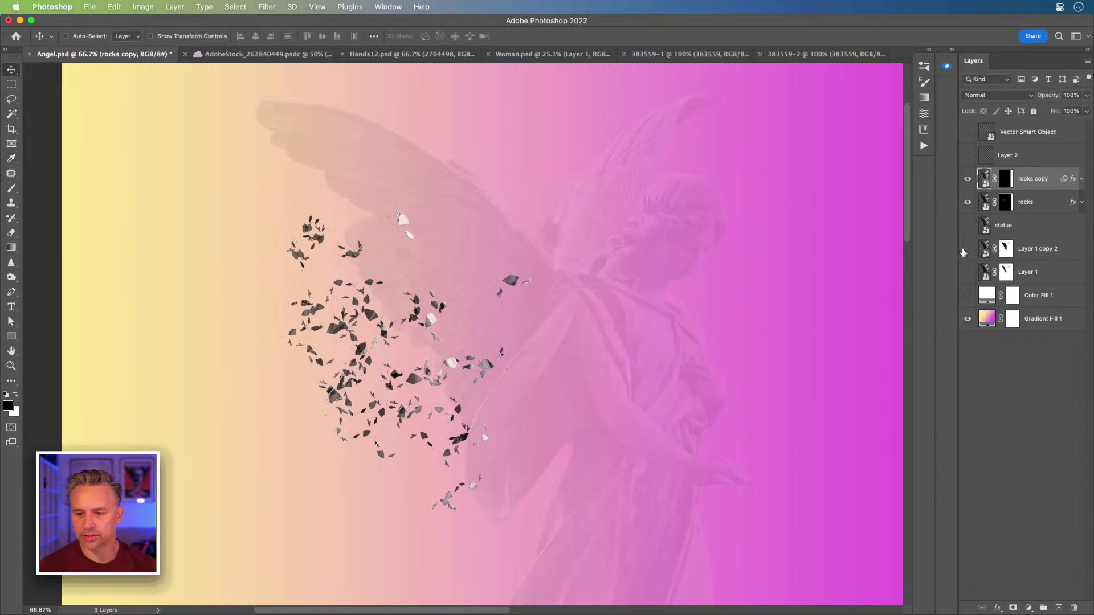
# - Show Layer 1 copy 2 and move both rock layers together along the wing
pyautogui.click(966, 249)
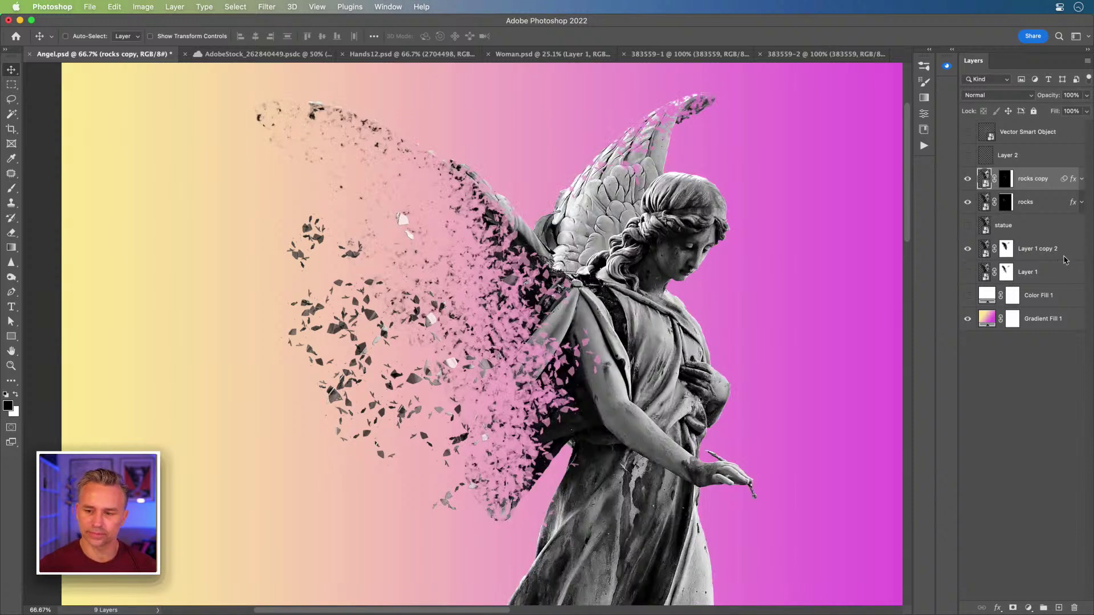
pyautogui.click(1064, 260)
pyautogui.click(1037, 201)
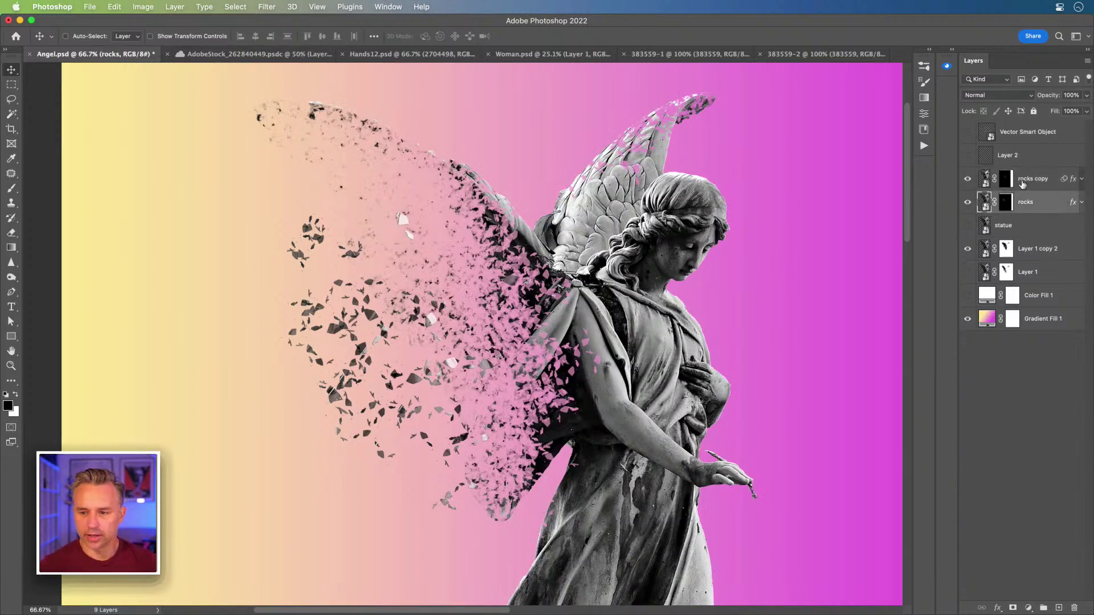
pyautogui.keyDown('shift'); pyautogui.click(1024, 181); pyautogui.keyUp('shift')
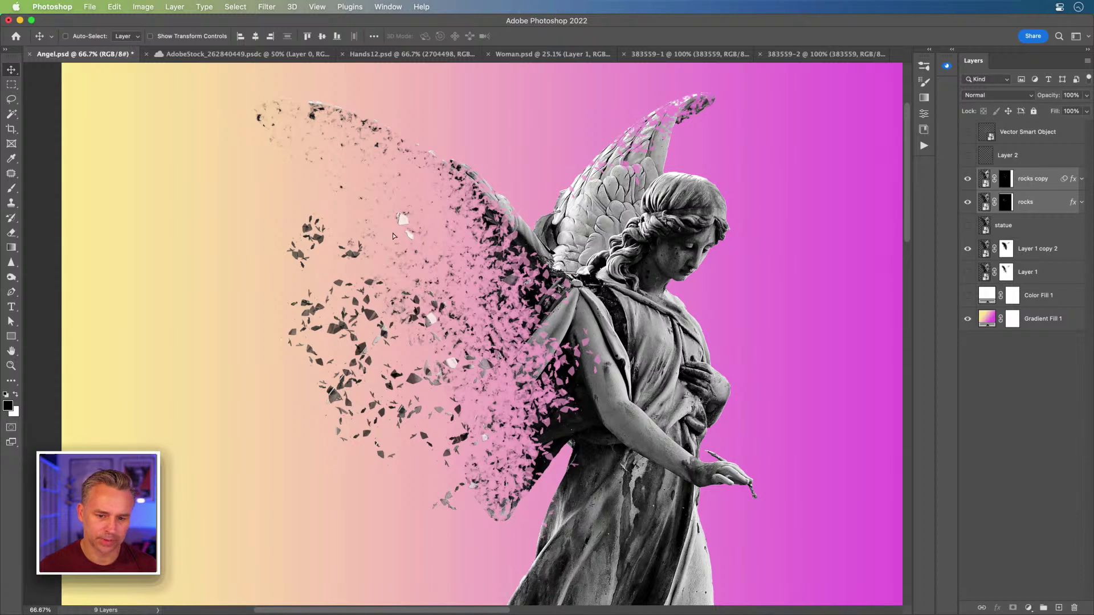
pyautogui.moveTo(399, 236)
pyautogui.mouseDown()
pyautogui.moveTo(412, 229)
pyautogui.moveTo(427, 251)
pyautogui.moveTo(388, 234)
pyautogui.moveTo(391, 202)
pyautogui.moveTo(401, 210)
pyautogui.moveTo(393, 223)
pyautogui.mouseUp()
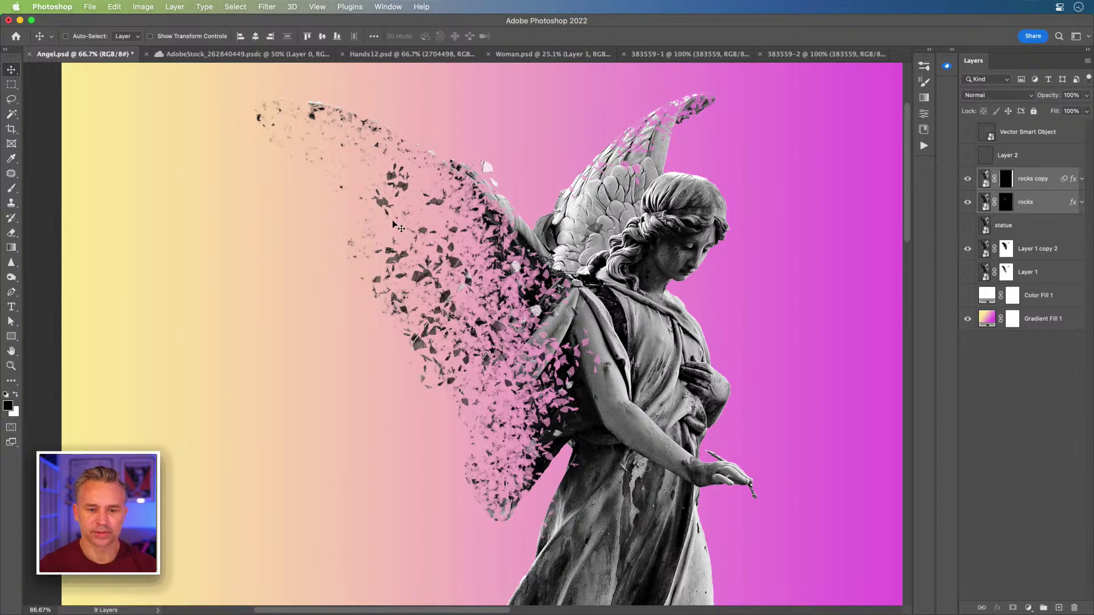
pyautogui.click(1006, 251)
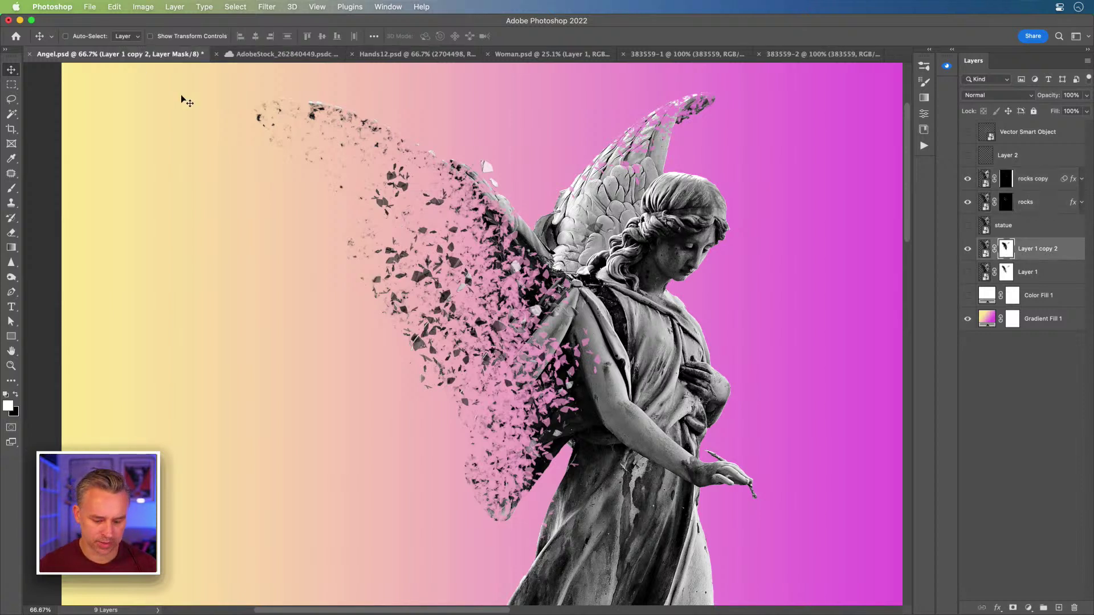
# - Save the current shard brush as a new preset named 'Break Apart'
pyautogui.press('b')
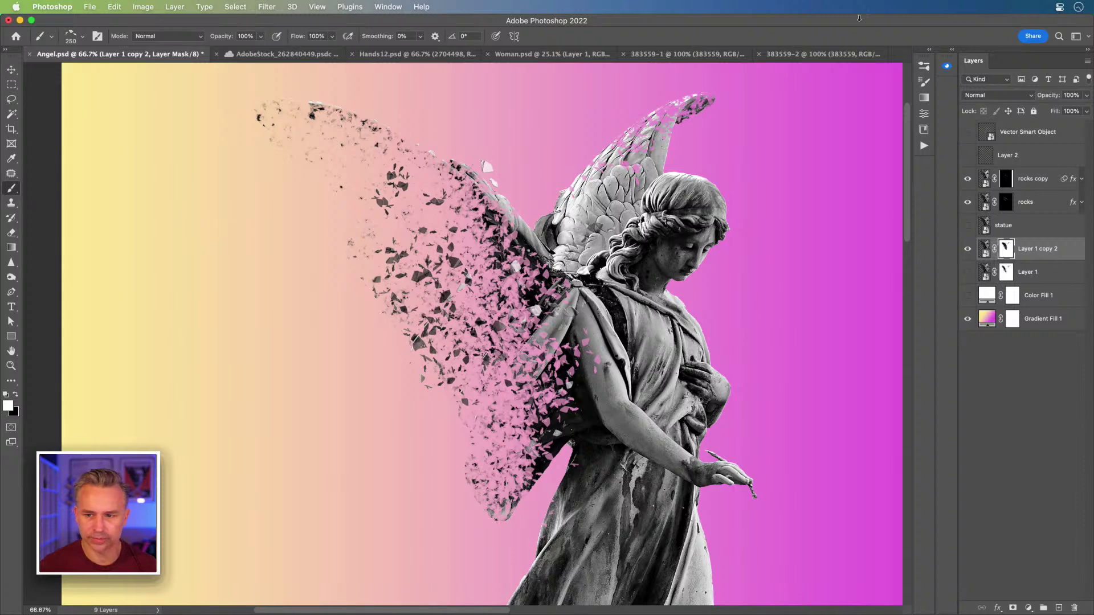
pyautogui.click(927, 52)
pyautogui.click(767, 61)
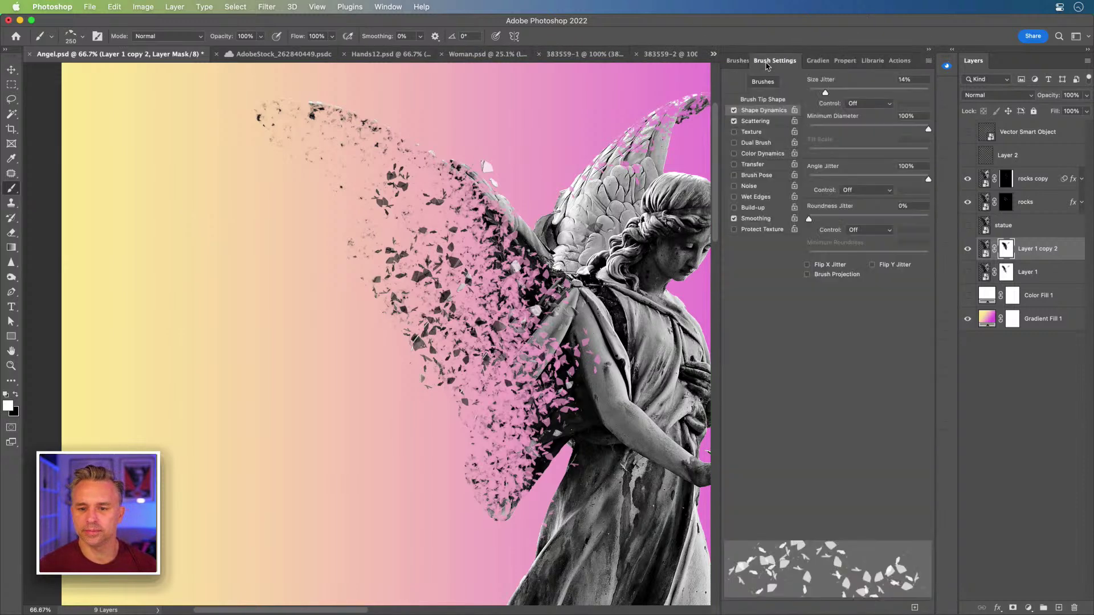
pyautogui.click(929, 61)
pyautogui.click(945, 66)
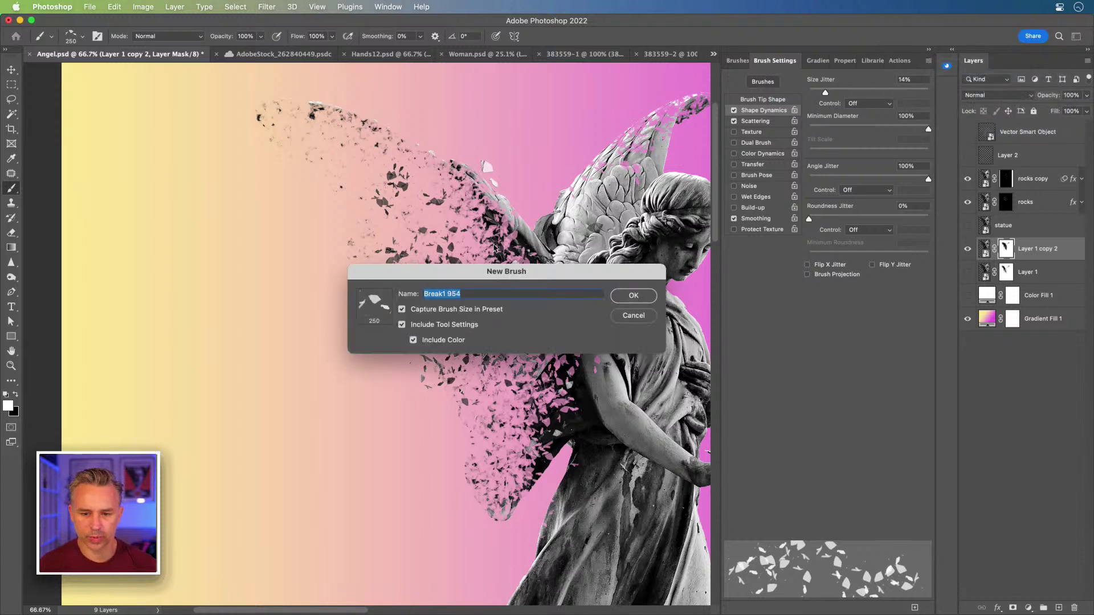
pyautogui.write('B')
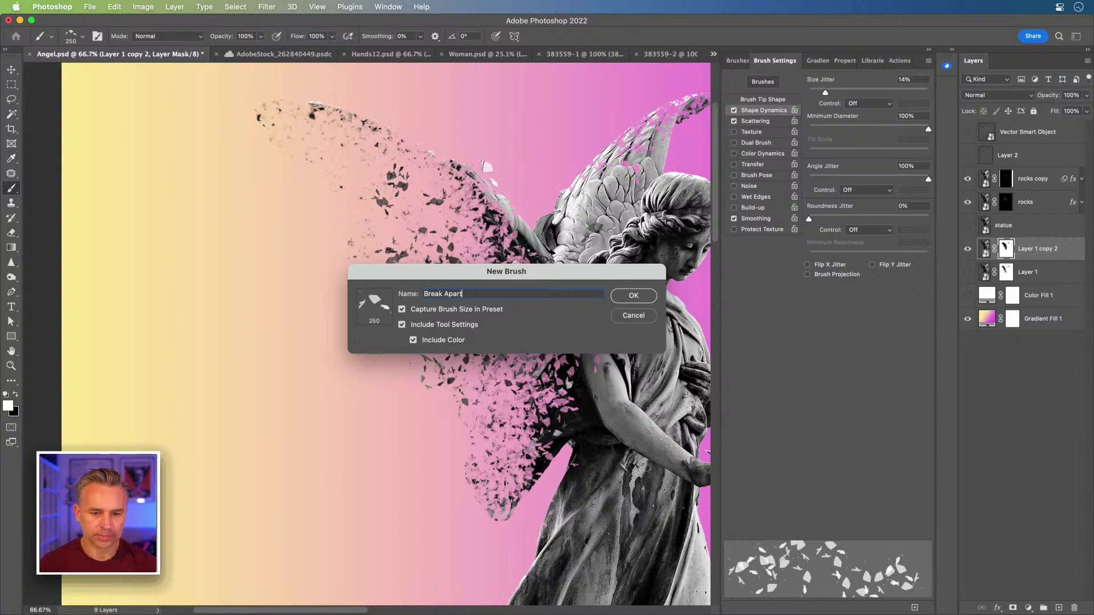
pyautogui.press('Return')
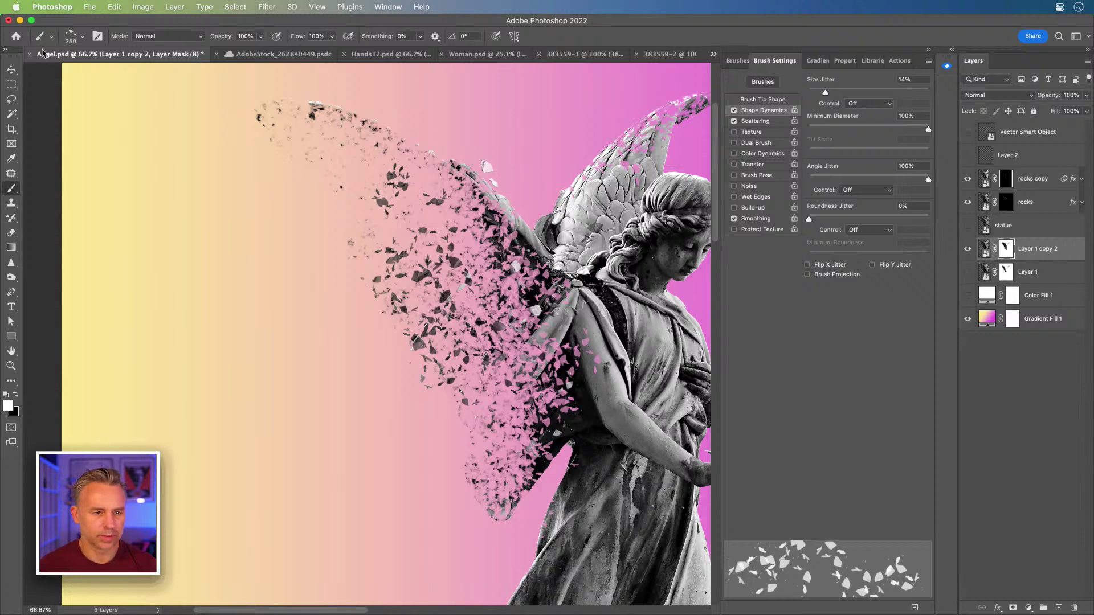
# - Load the Hard Round brush from the Frequently Used brush presets
pyautogui.click(83, 37)
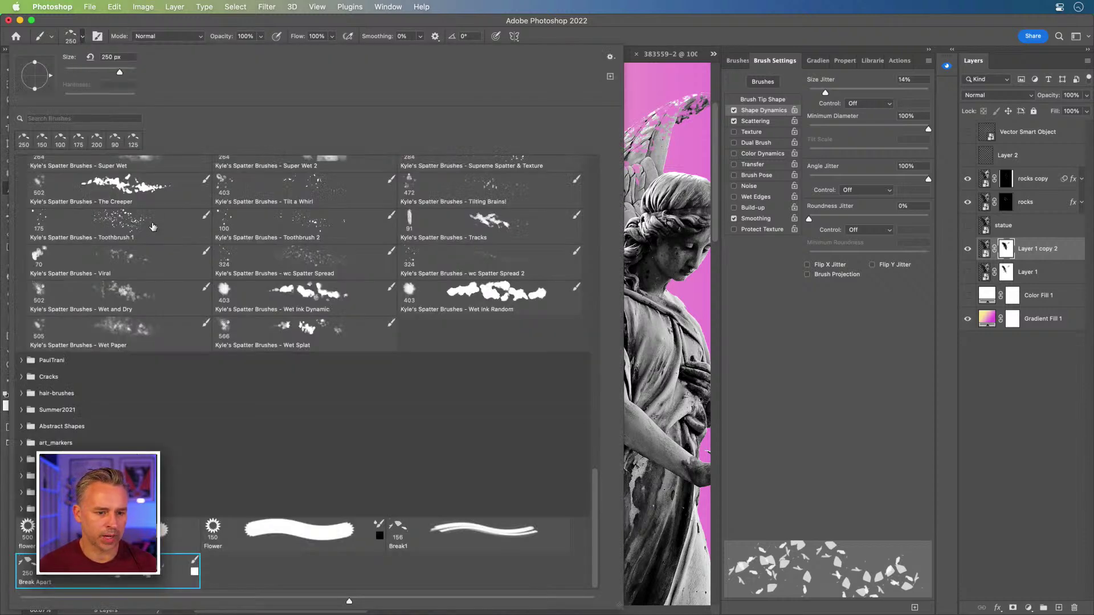
pyautogui.scroll(10, 152, 225)
pyautogui.click(78, 188)
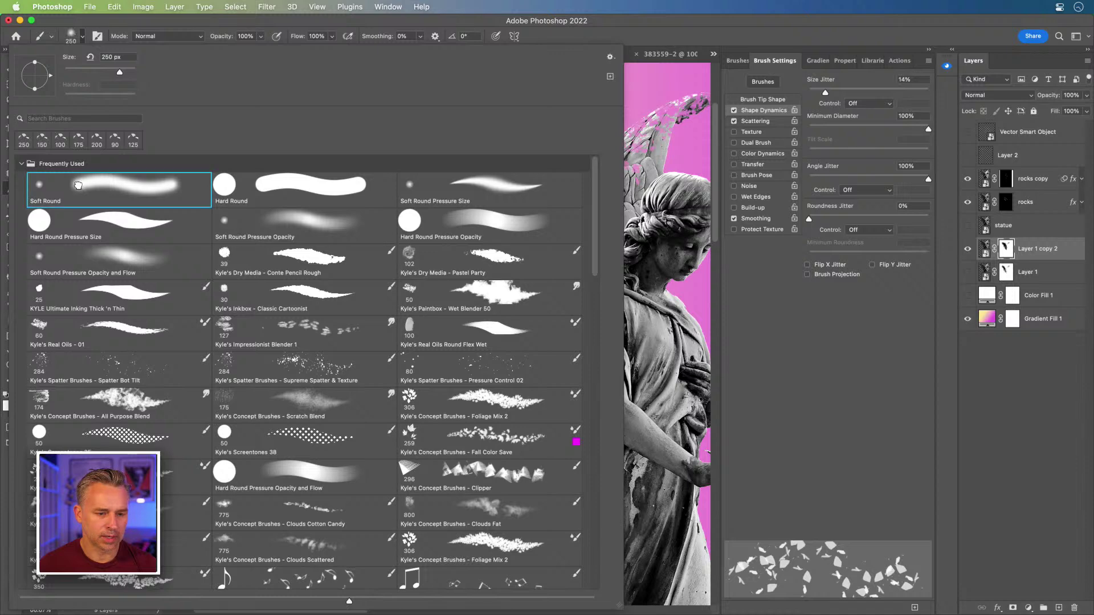
pyautogui.click(295, 187)
pyautogui.press('Return')
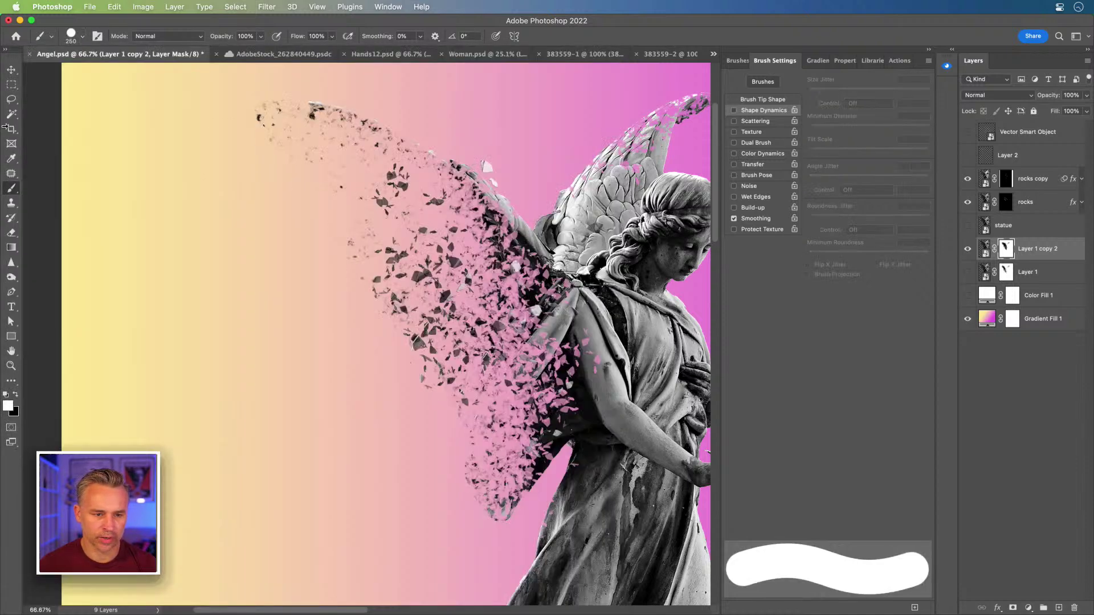
# - Paint black on Layer 1 copy 2's mask to hide the upper feather fragment
pyautogui.press('l')
pyautogui.moveTo(219, 94)
pyautogui.mouseDown()
pyautogui.moveTo(402, 165)
pyautogui.moveTo(459, 250)
pyautogui.moveTo(222, 122)
pyautogui.moveTo(216, 132)
pyautogui.mouseUp()
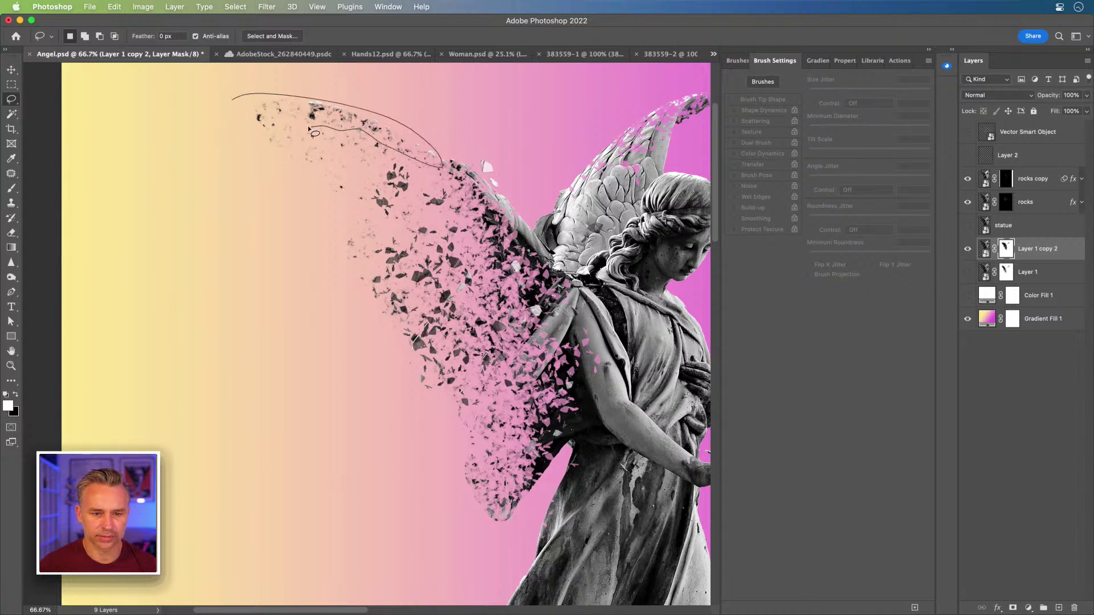
pyautogui.click(215, 162)
pyautogui.press('b')
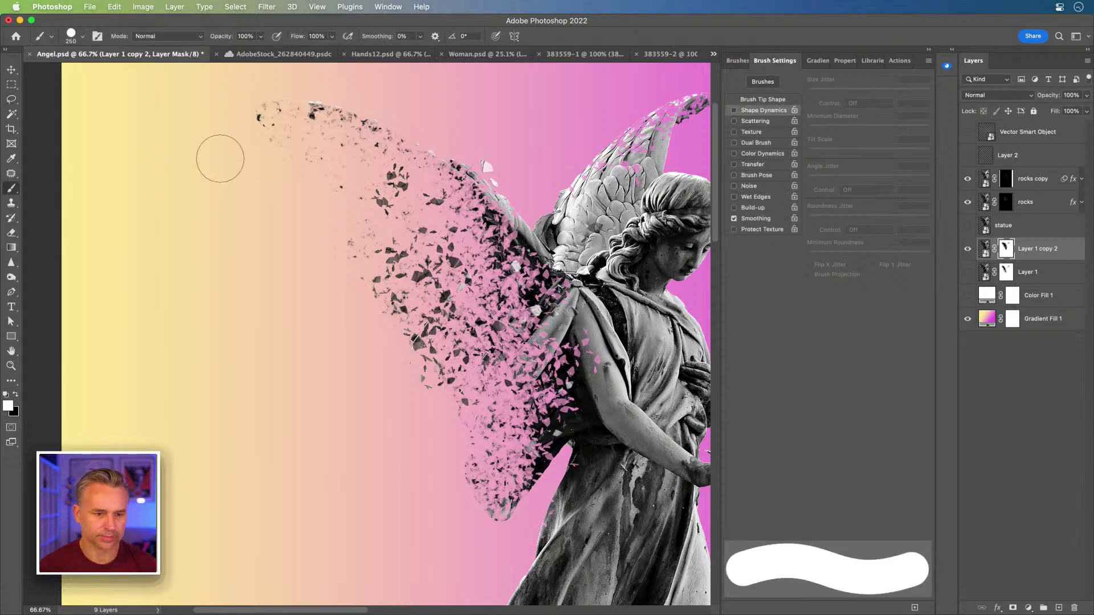
pyautogui.moveTo(220, 91); pyautogui.dragTo(407, 122)
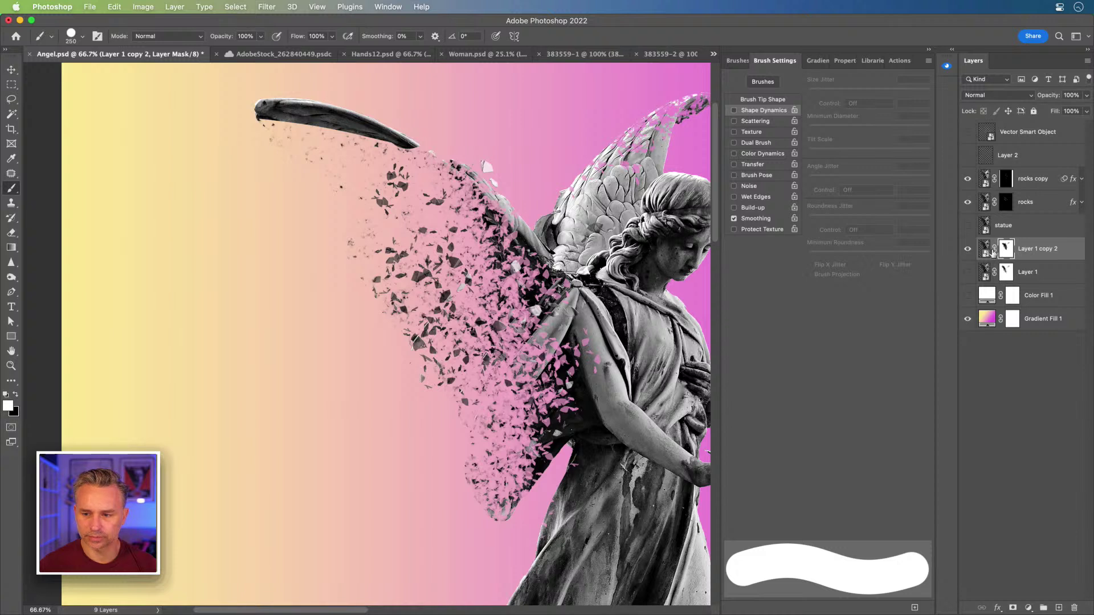
pyautogui.press('x')
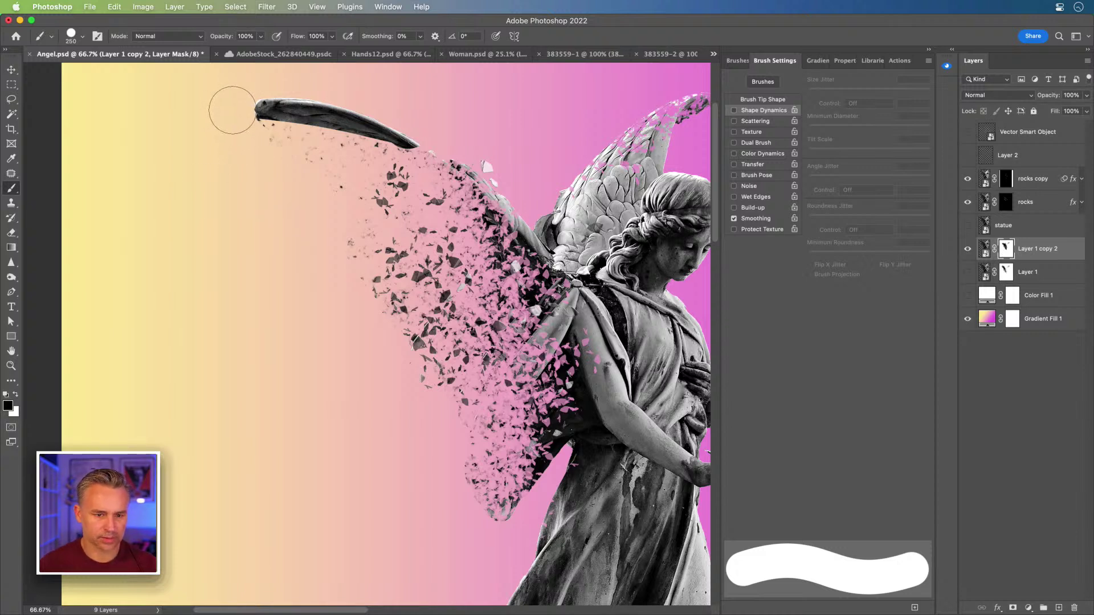
pyautogui.moveTo(232, 108); pyautogui.dragTo(419, 144)
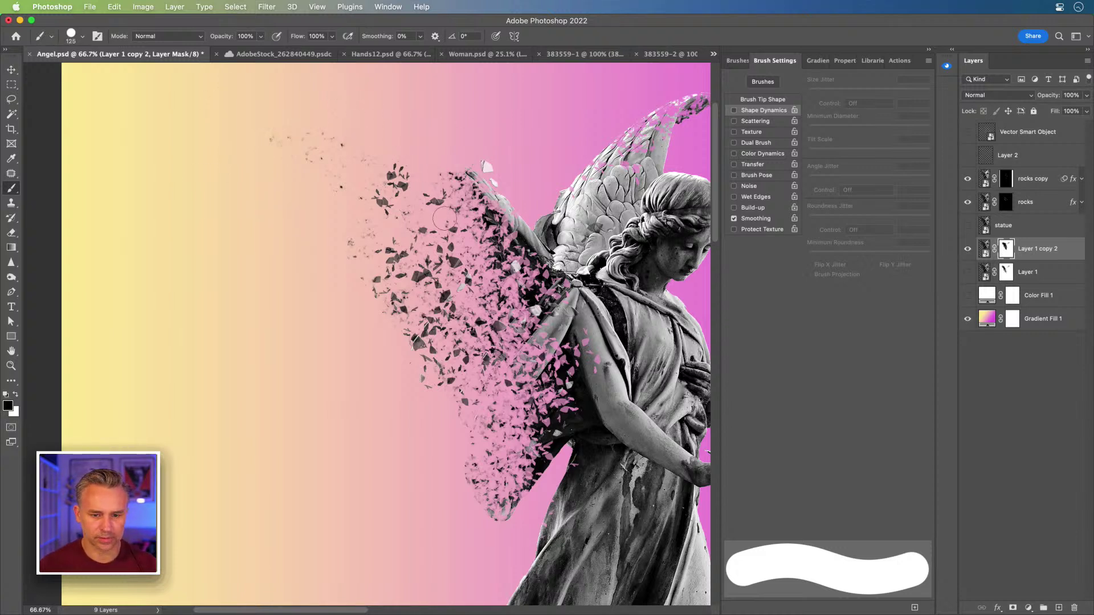
# - Enlarge the brush to 700 px and mask out the lower pink fragments
pyautogui.press('[')
pyautogui.press('[')
pyautogui.press('[')
pyautogui.press(']')
pyautogui.press(']')
pyautogui.press(']')
pyautogui.press(']')
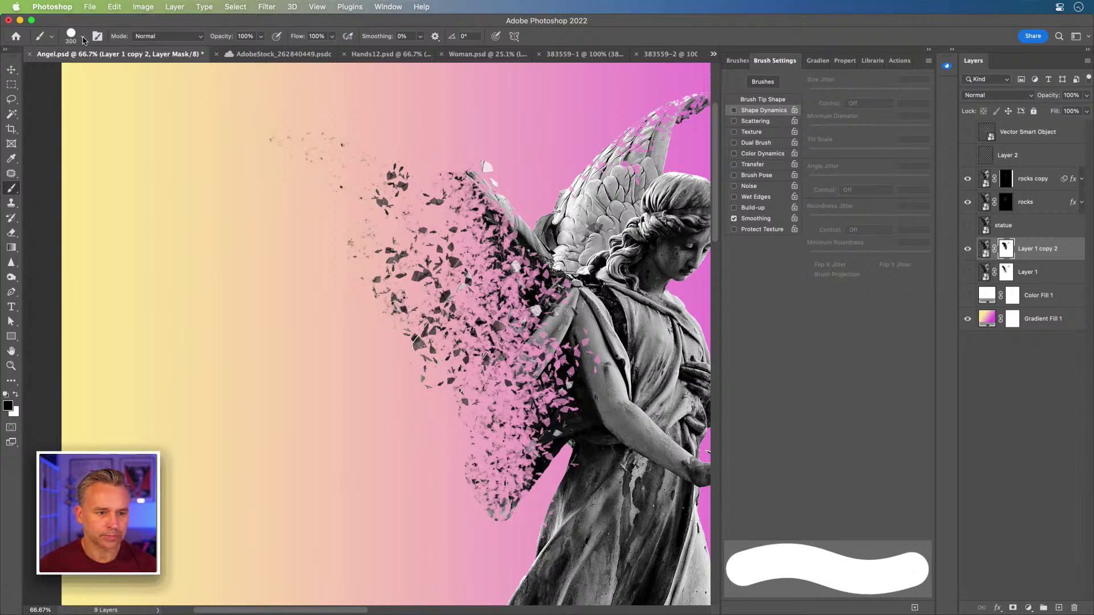
pyautogui.press(']')
pyautogui.press(']')
pyautogui.press(']')
pyautogui.press(']')
pyautogui.moveTo(452, 484); pyautogui.dragTo(464, 501)
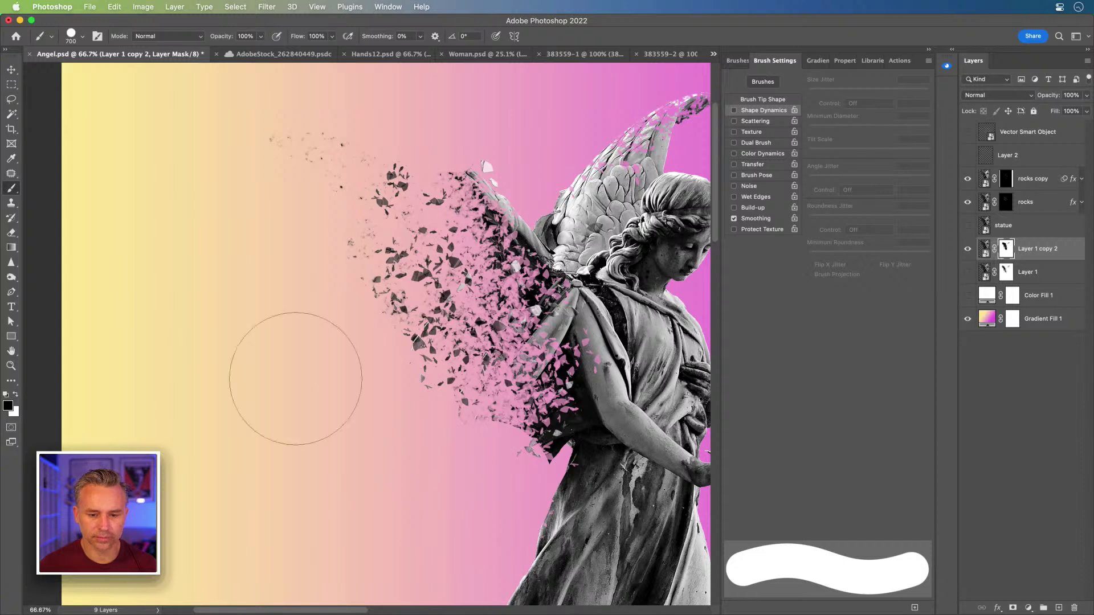
# - With a 300 px Hard Round brush, mask out middle and arm-side fragments, then add Layer 3
pyautogui.click(84, 39)
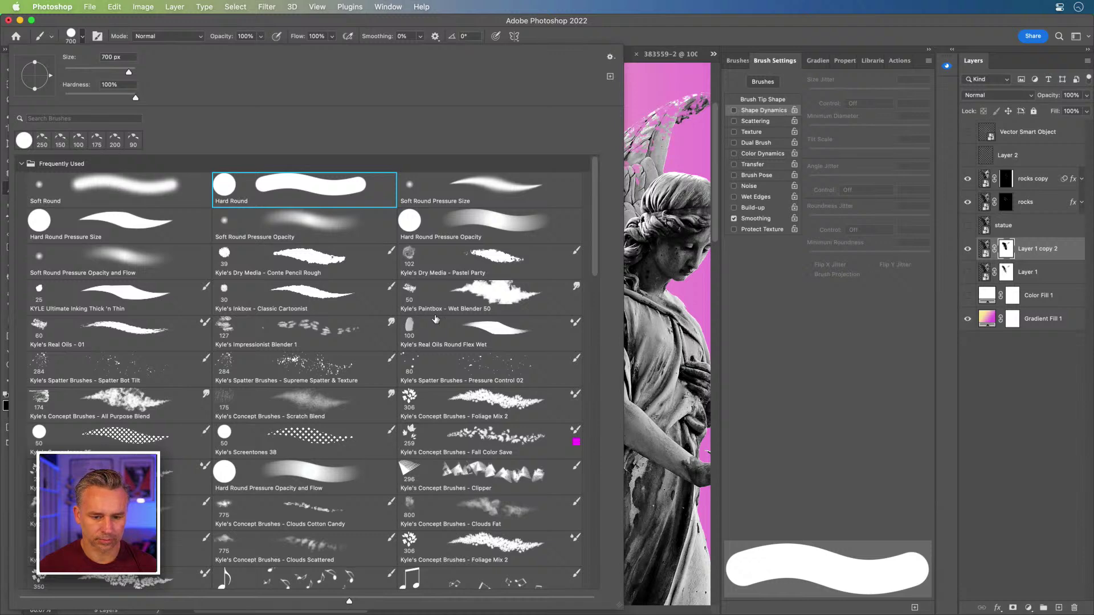
pyautogui.click(80, 185)
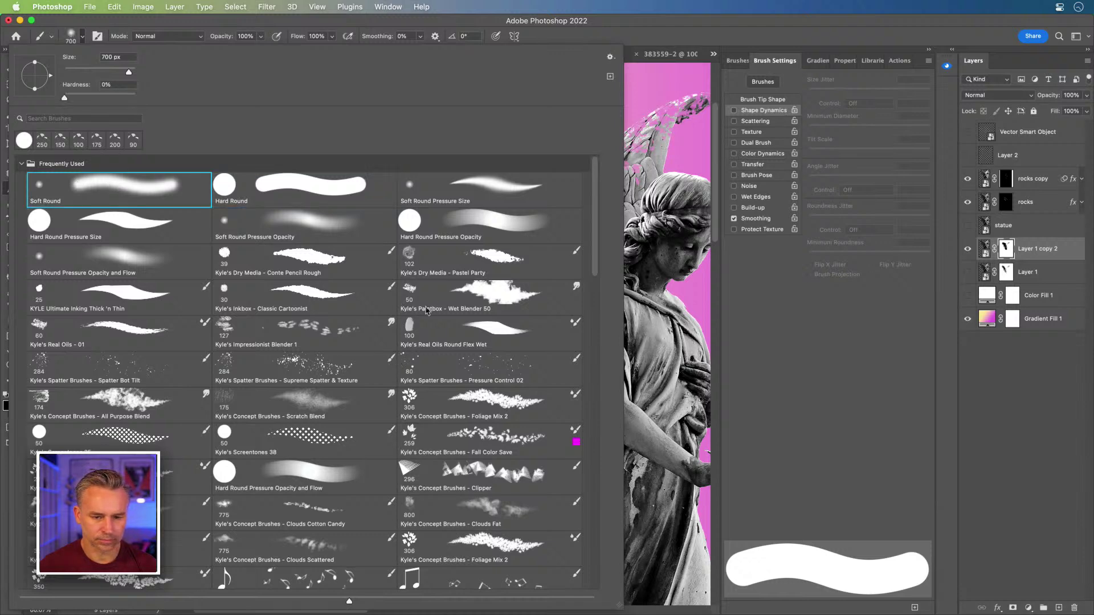
pyautogui.press('Return')
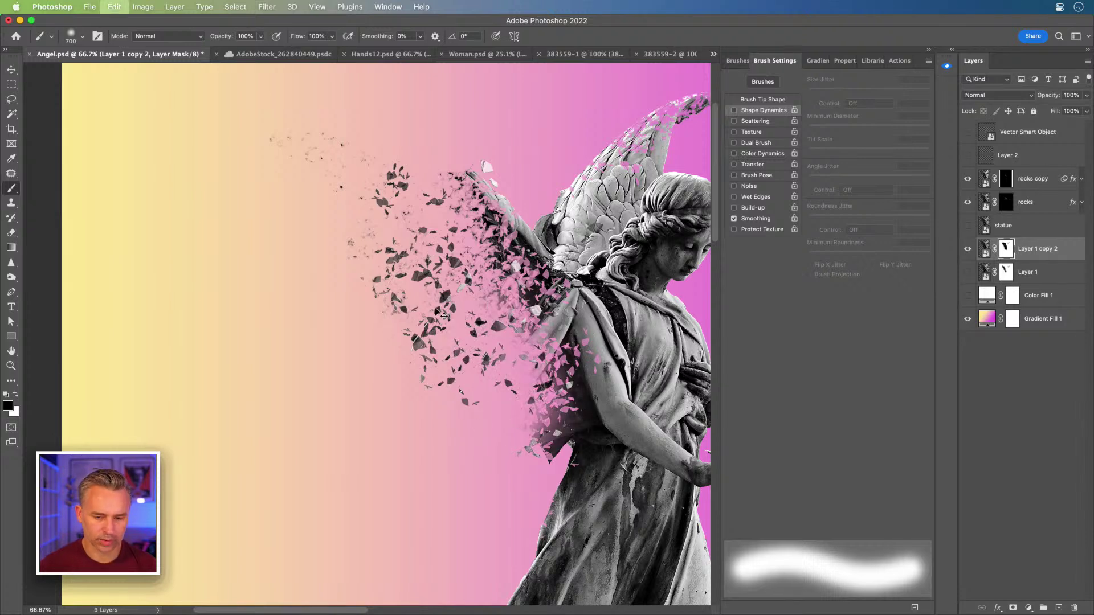
pyautogui.rightClick(221, 188)
pyautogui.doubleClick(493, 203)
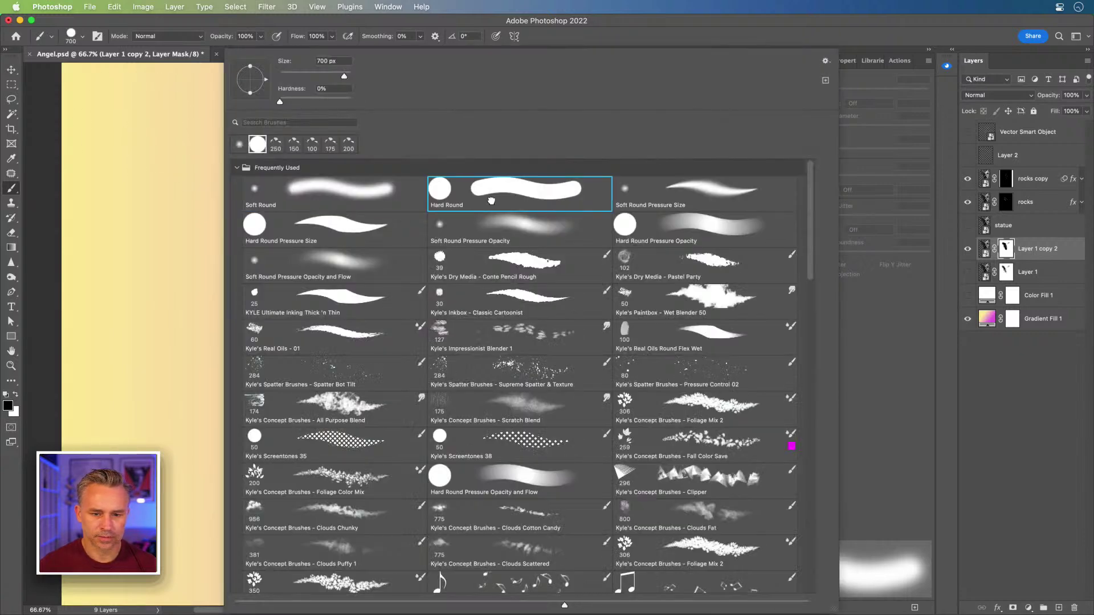
pyautogui.press('[')
pyautogui.press('[')
pyautogui.press('[')
pyautogui.press('[')
pyautogui.press('[')
pyautogui.press('[')
pyautogui.moveTo(473, 421)
pyautogui.mouseDown()
pyautogui.moveTo(507, 364)
pyautogui.moveTo(501, 285)
pyautogui.mouseUp()
pyautogui.moveTo(288, 151)
pyautogui.mouseDown()
pyautogui.moveTo(265, 151)
pyautogui.moveTo(307, 120)
pyautogui.mouseUp()
pyautogui.press('super+z')
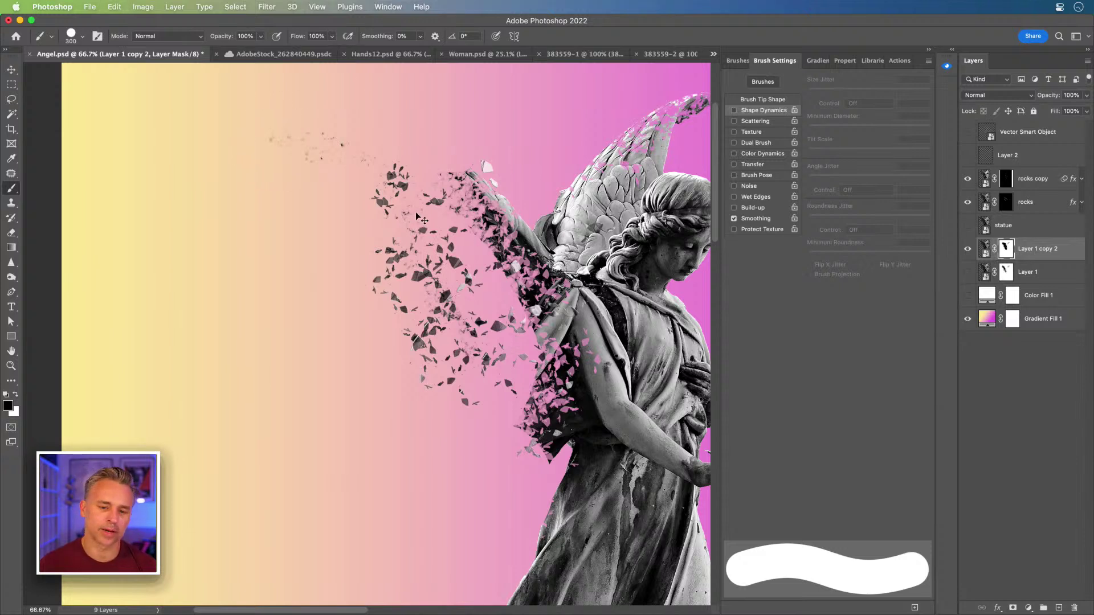
pyautogui.moveTo(358, 188)
pyautogui.mouseDown()
pyautogui.moveTo(396, 179)
pyautogui.moveTo(440, 192)
pyautogui.moveTo(480, 238)
pyautogui.moveTo(478, 268)
pyautogui.mouseUp()
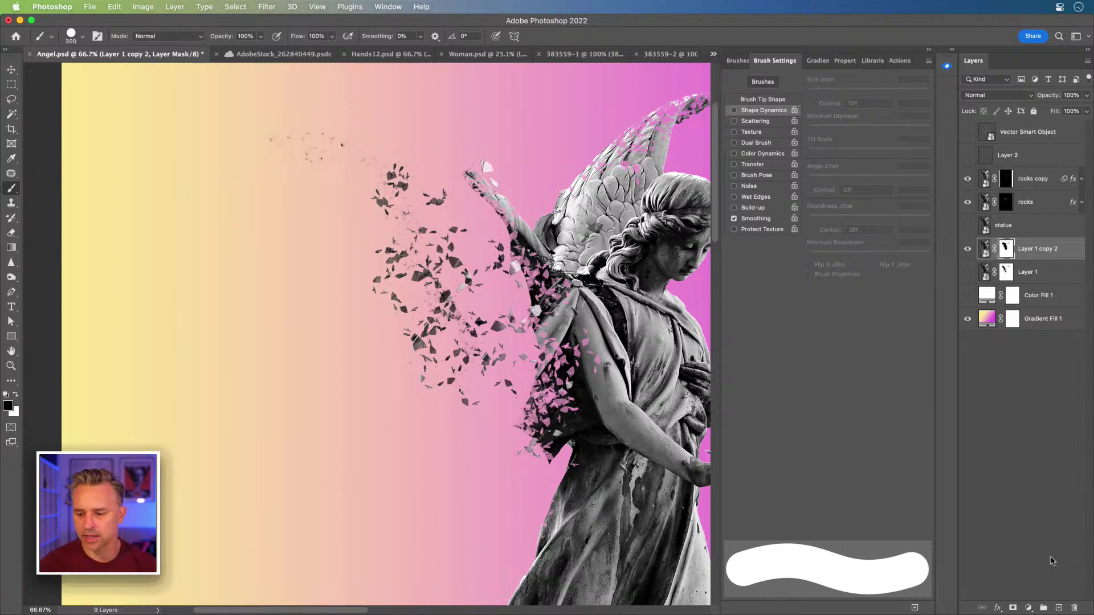
pyautogui.click(1059, 607)
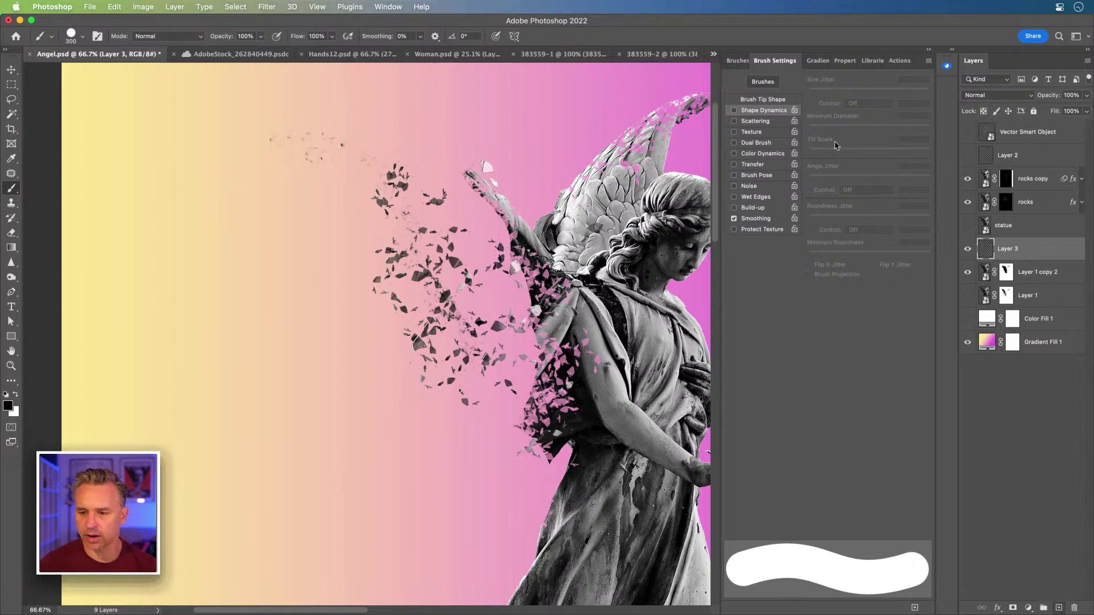
# - Try the Break1 and round brush presets and zoom the view to 100% on the statue
pyautogui.click(736, 61)
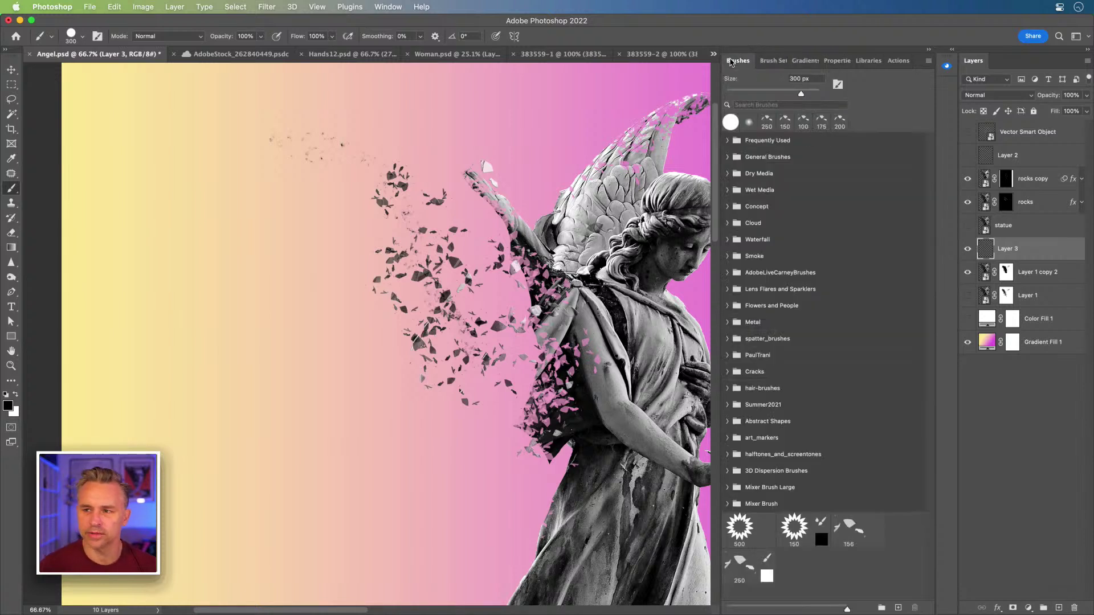
pyautogui.click(808, 131)
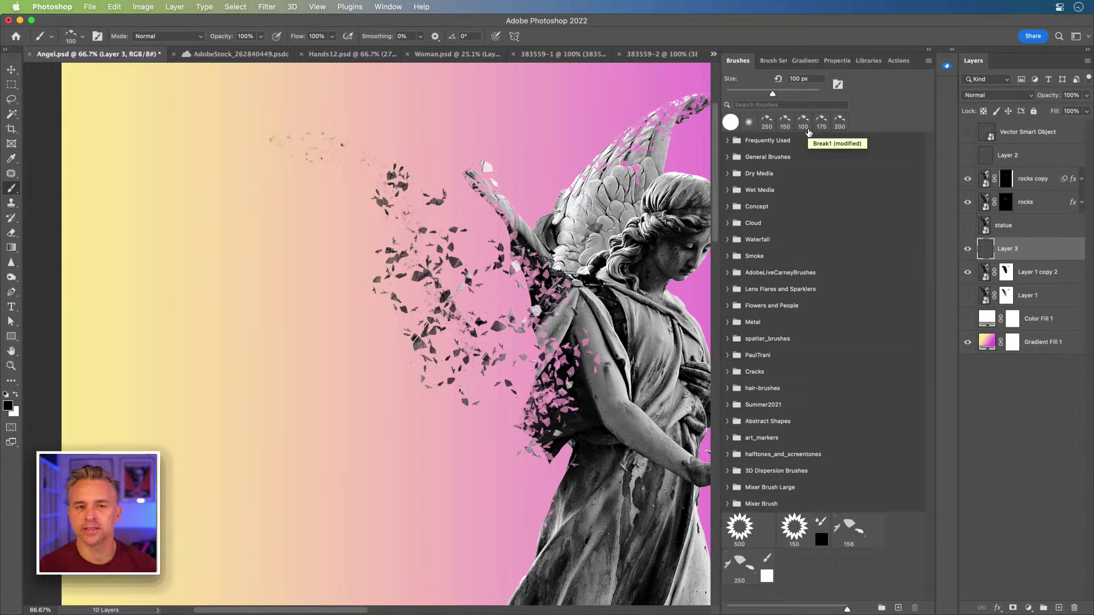
pyautogui.click(807, 132)
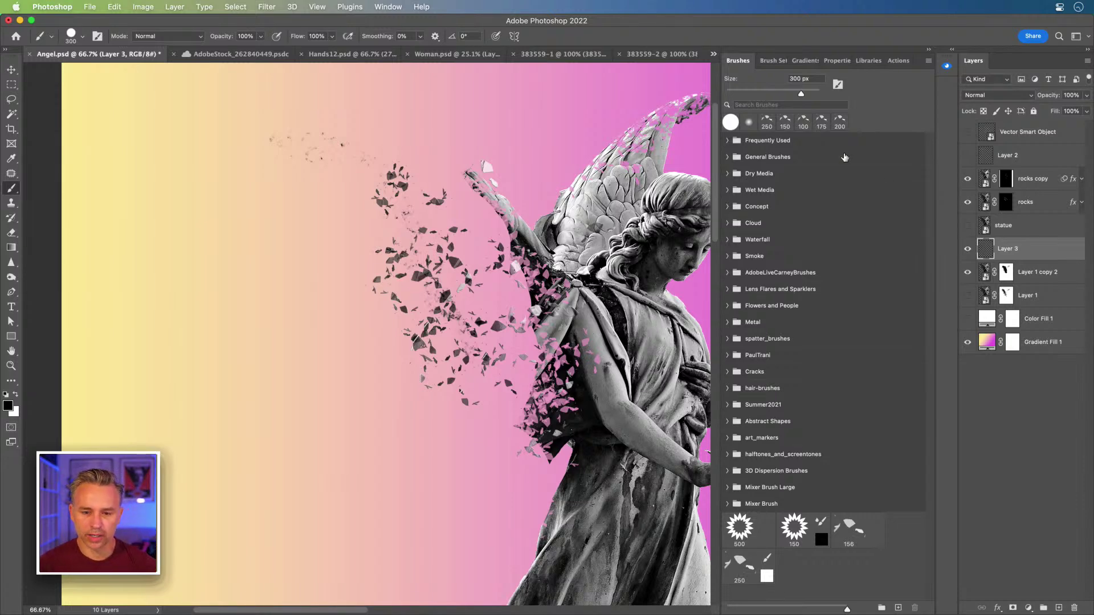
pyautogui.moveTo(538, 300); pyautogui.dragTo(414, 360)
pyautogui.press('super+plus')
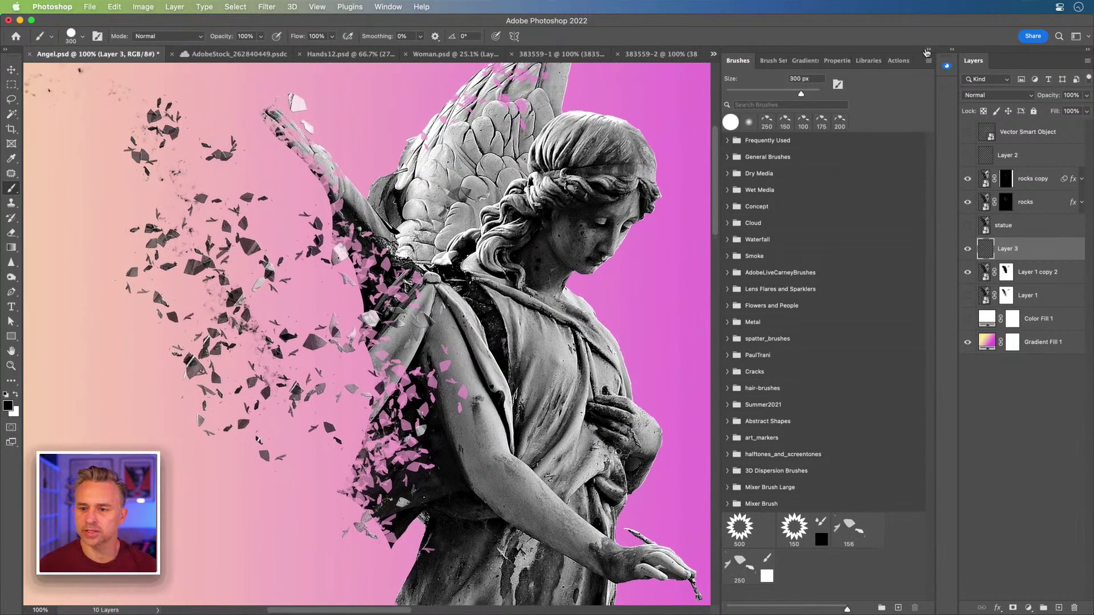
pyautogui.click(928, 50)
pyautogui.moveTo(465, 131); pyautogui.dragTo(535, 136)
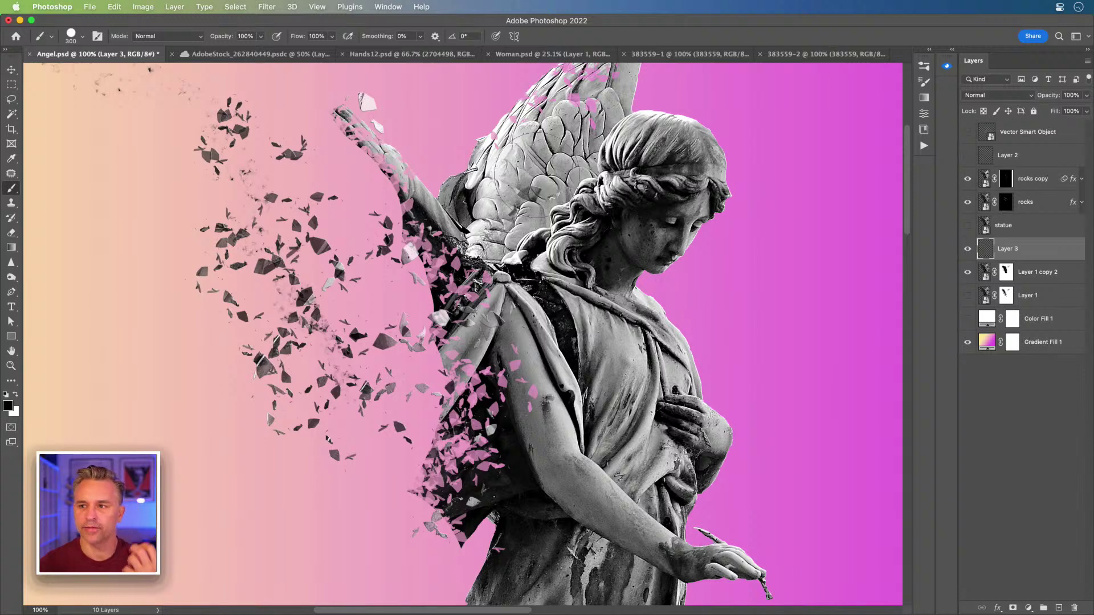
pyautogui.click(929, 51)
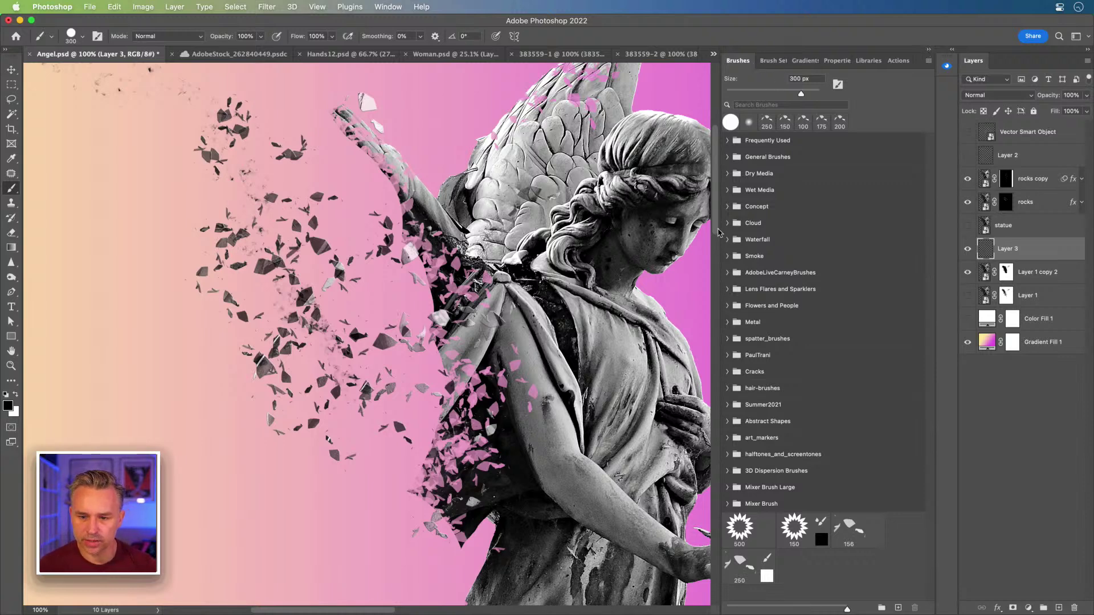
# - Try the spatter brushes in the Concept brush folder
pyautogui.click(727, 207)
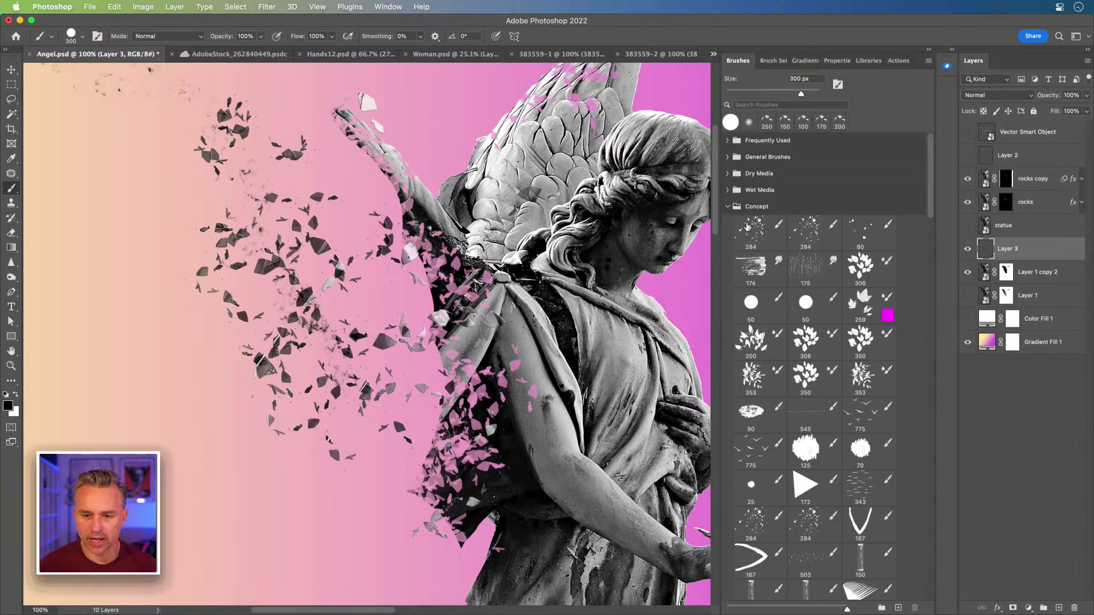
pyautogui.click(756, 233)
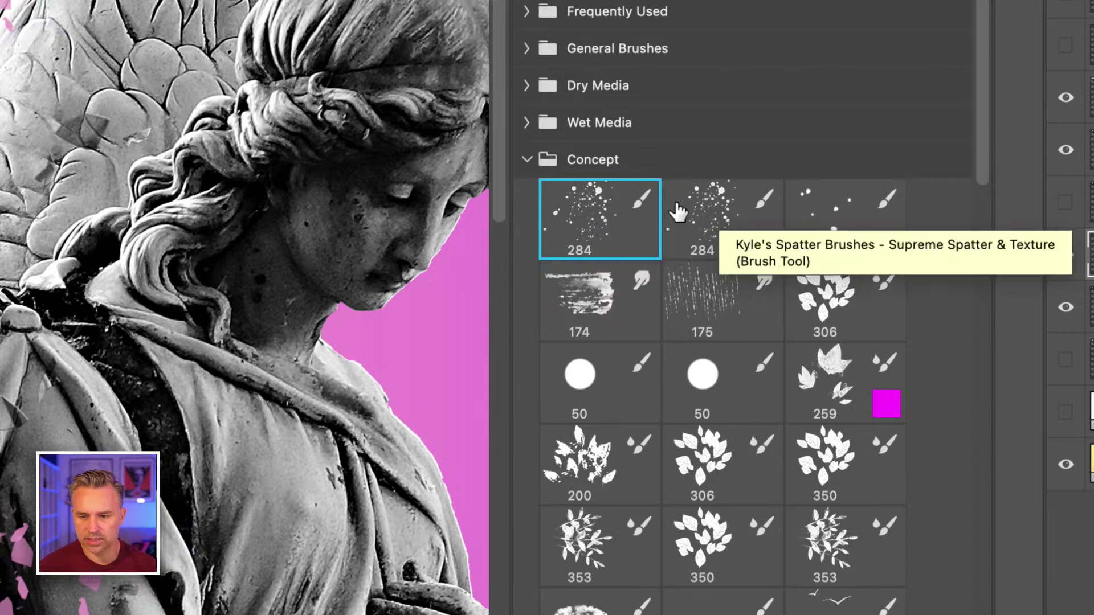
pyautogui.click(740, 216)
pyautogui.click(593, 210)
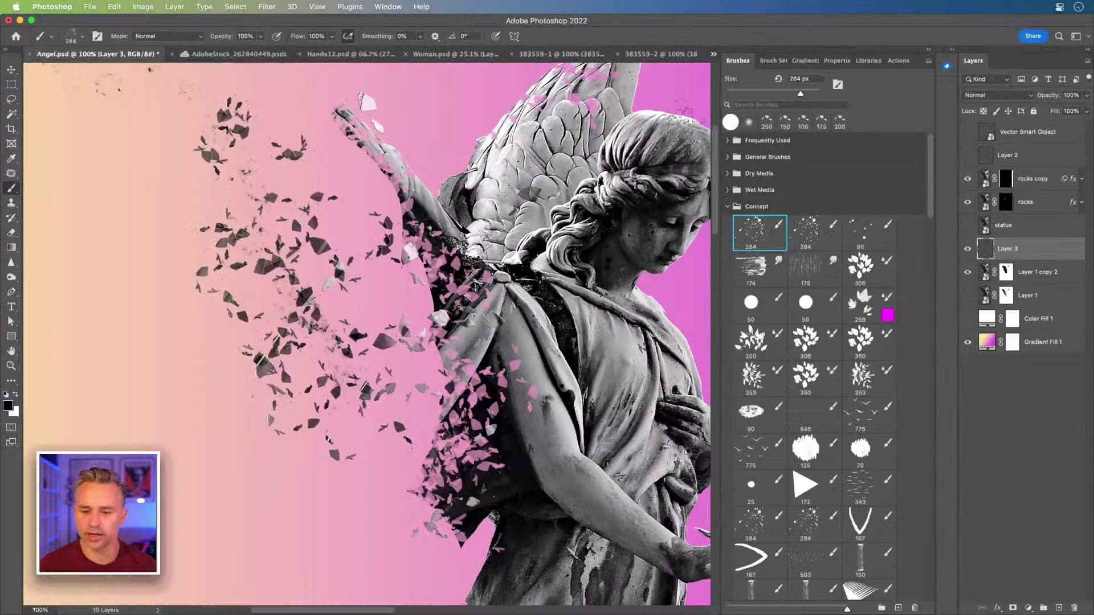
# - Search 'dust', pick the 400 px spatter brush and stamp speckles around the raised wing
pyautogui.click(782, 105)
pyautogui.write('d')
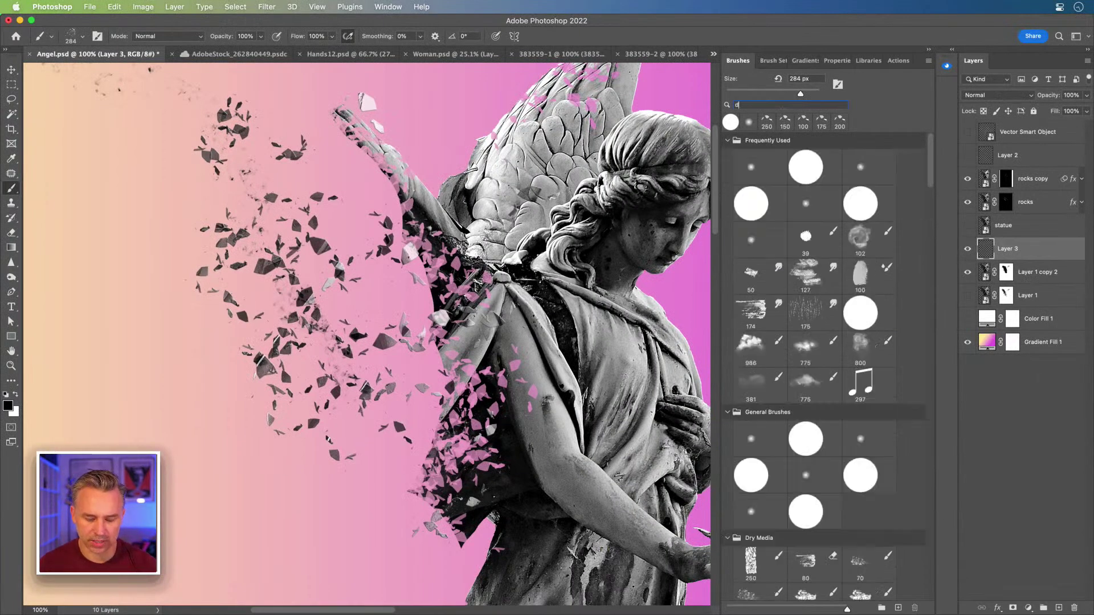
pyautogui.write('ust')
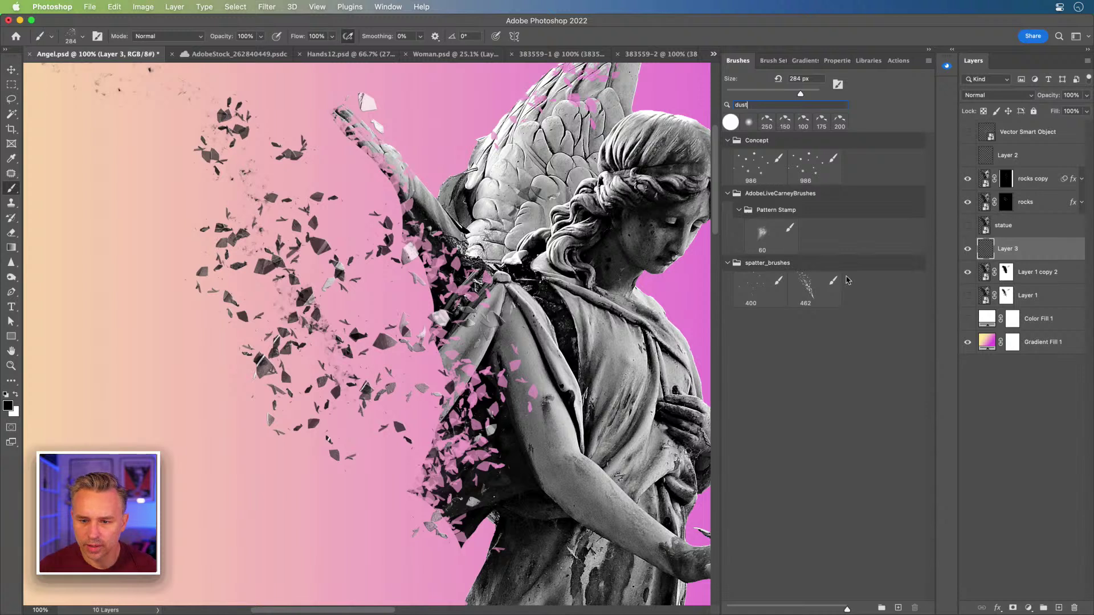
pyautogui.click(749, 292)
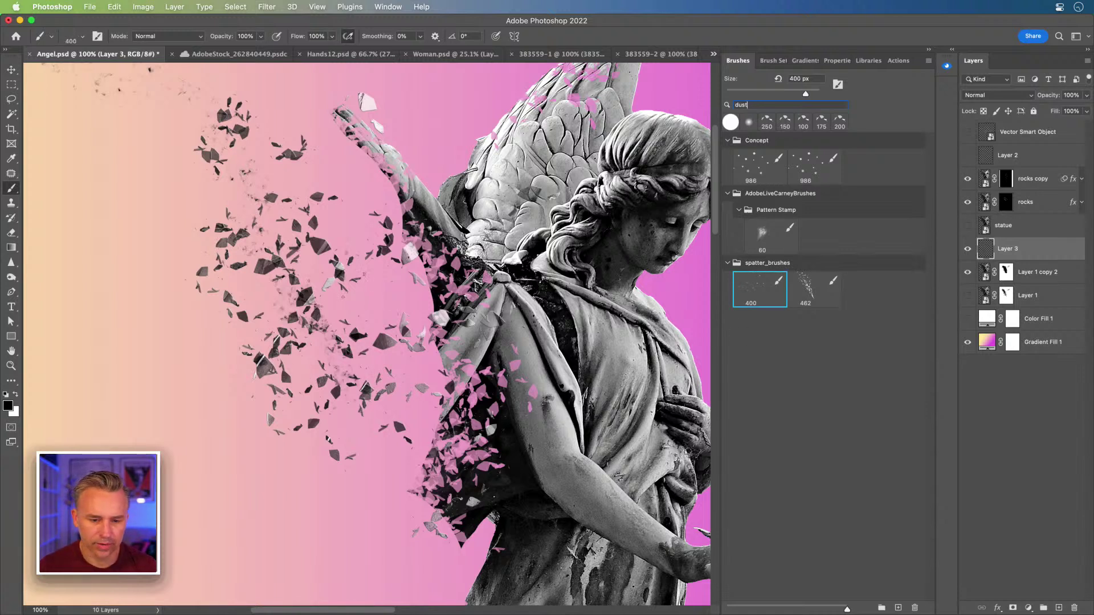
pyautogui.click(356, 258)
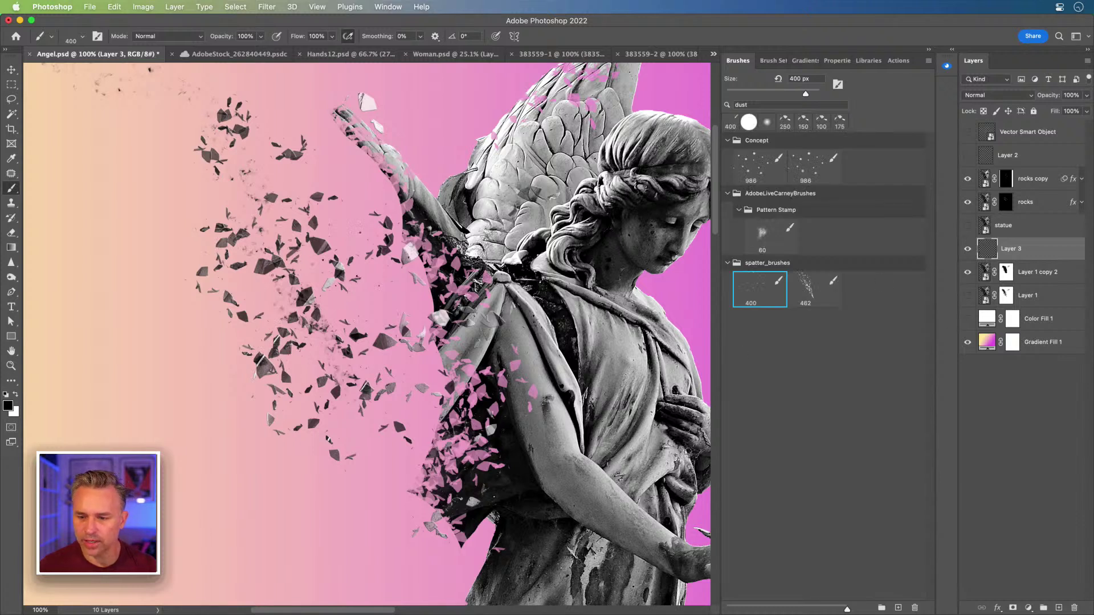
pyautogui.click(340, 212)
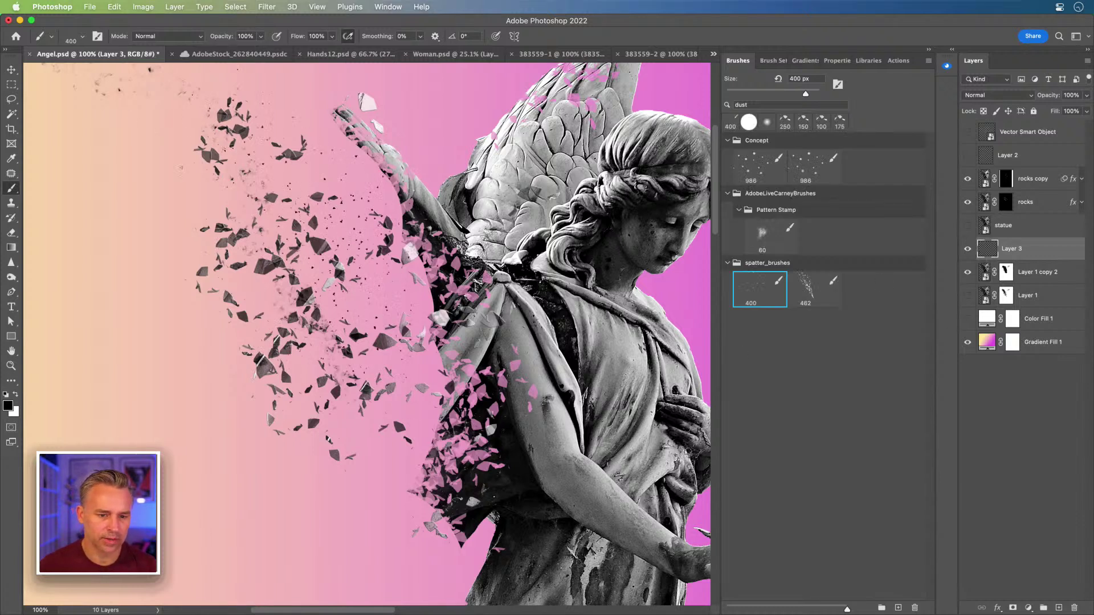
pyautogui.press('[')
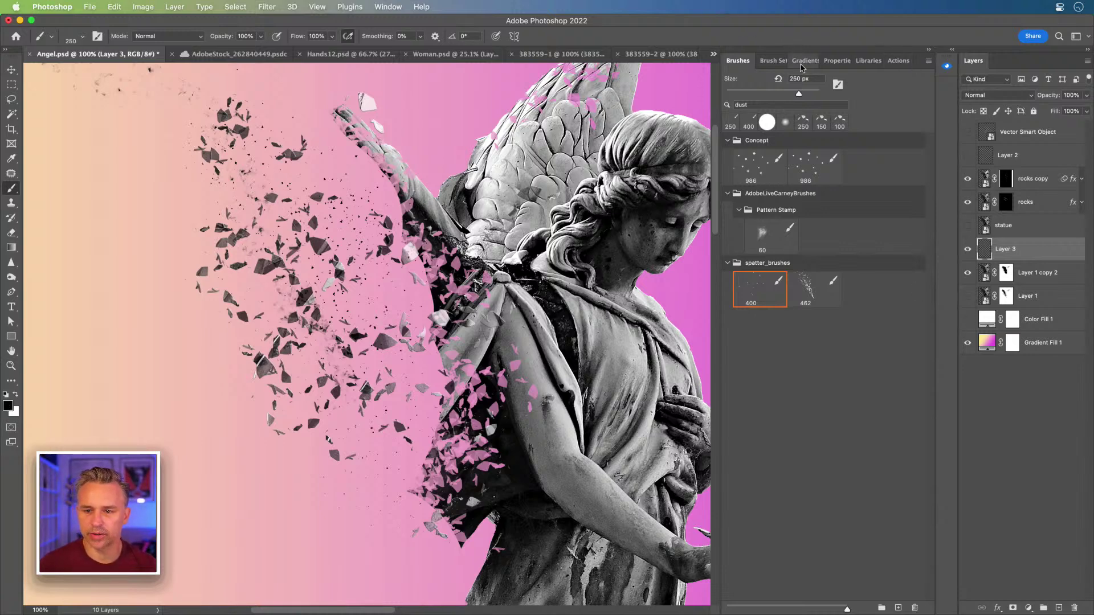
# - Review the dust brush's Dual Brush and Scattering, then enable Color Dynamics with Foreground/Background Jitter 100%
pyautogui.click(772, 61)
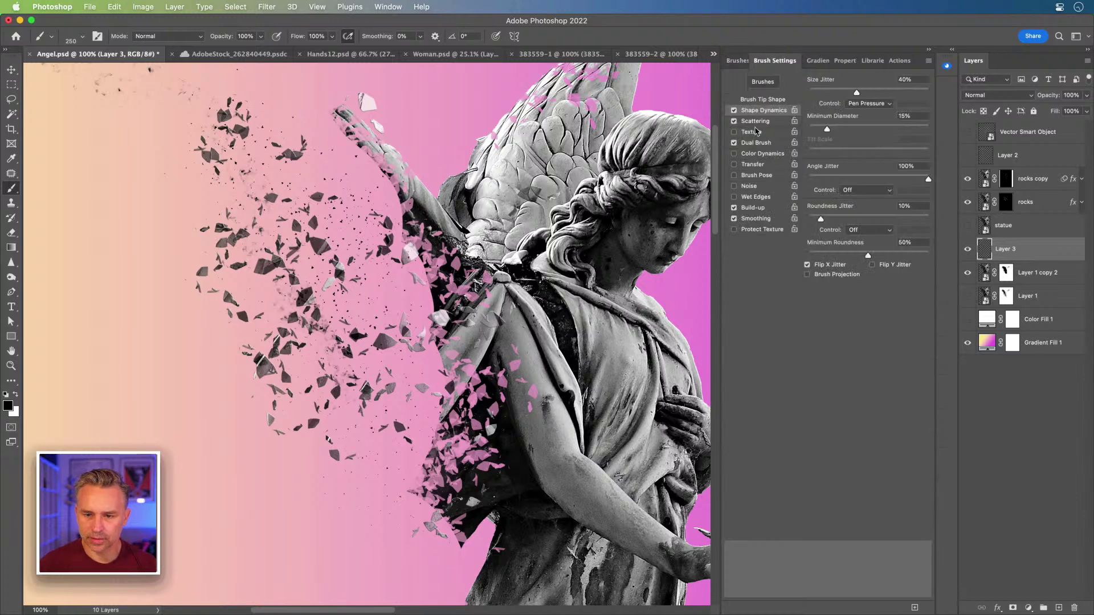
pyautogui.click(769, 143)
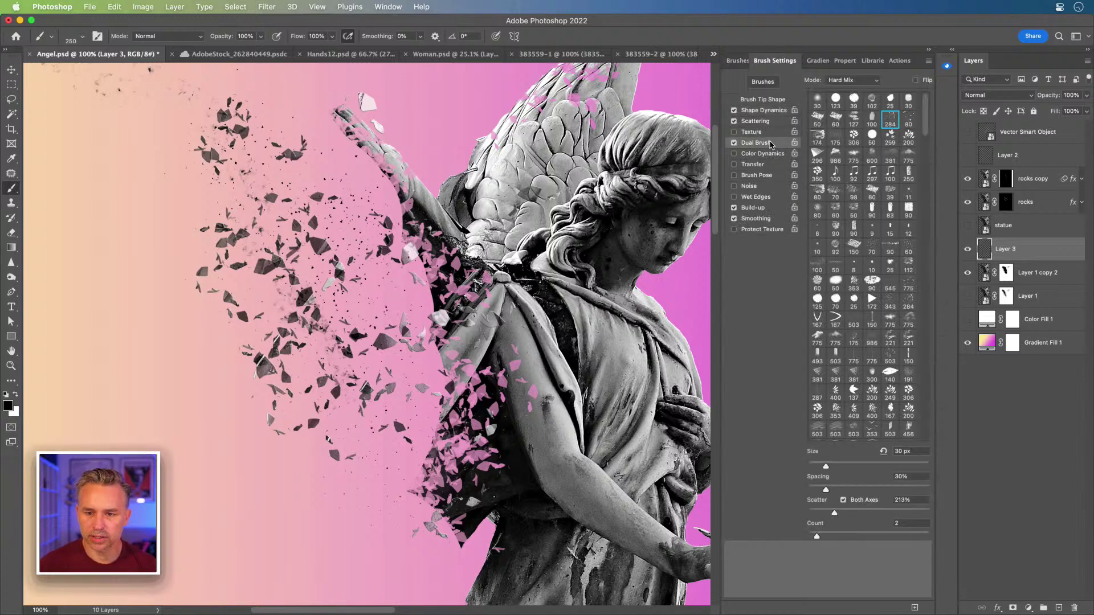
pyautogui.click(757, 121)
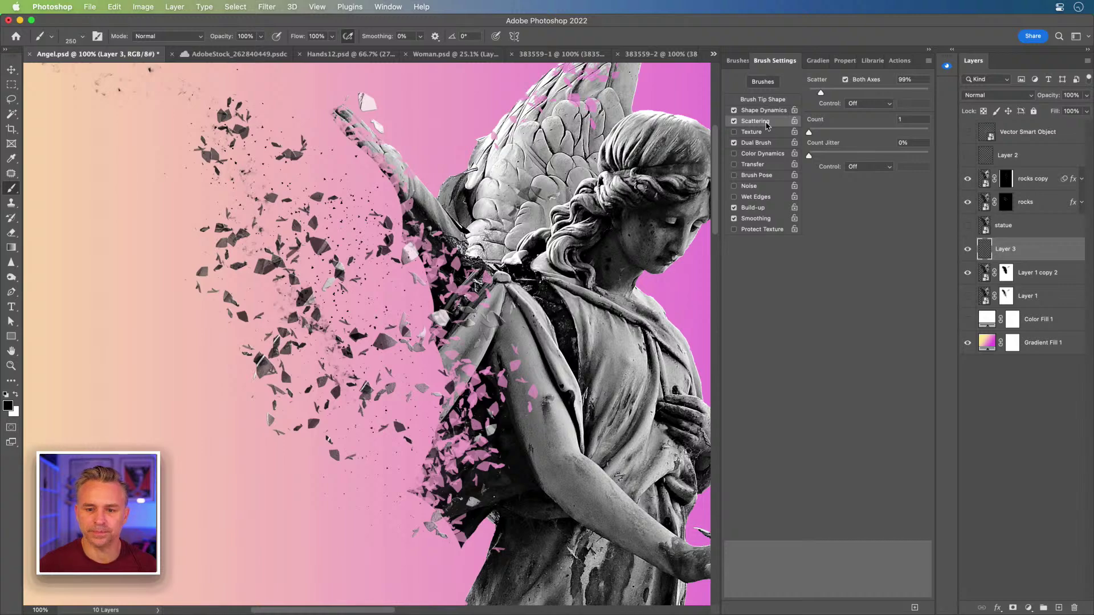
pyautogui.click(769, 154)
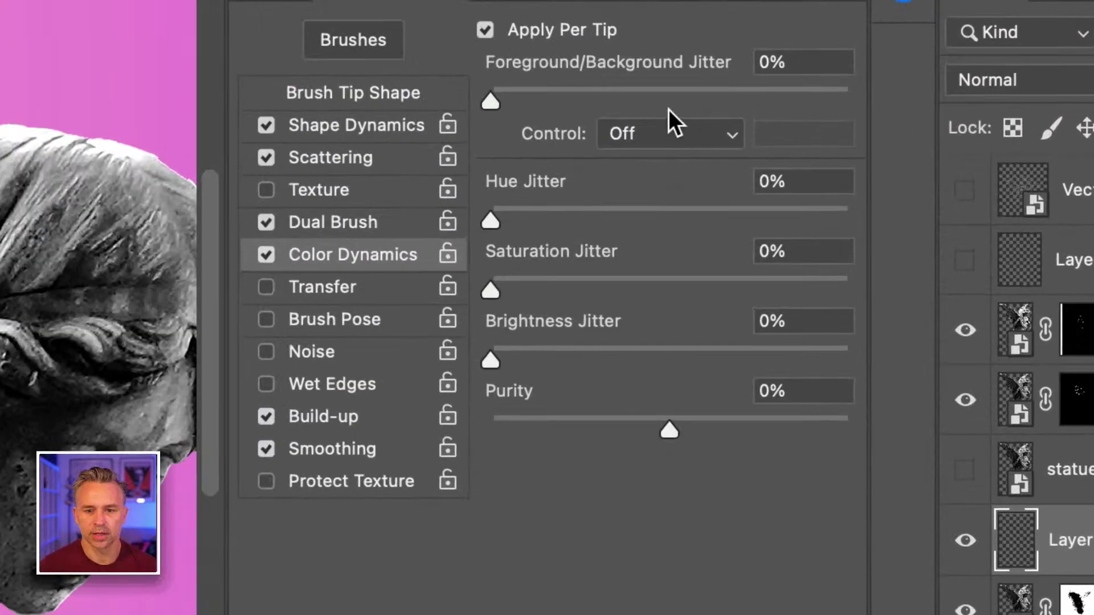
pyautogui.moveTo(491, 98); pyautogui.dragTo(846, 102)
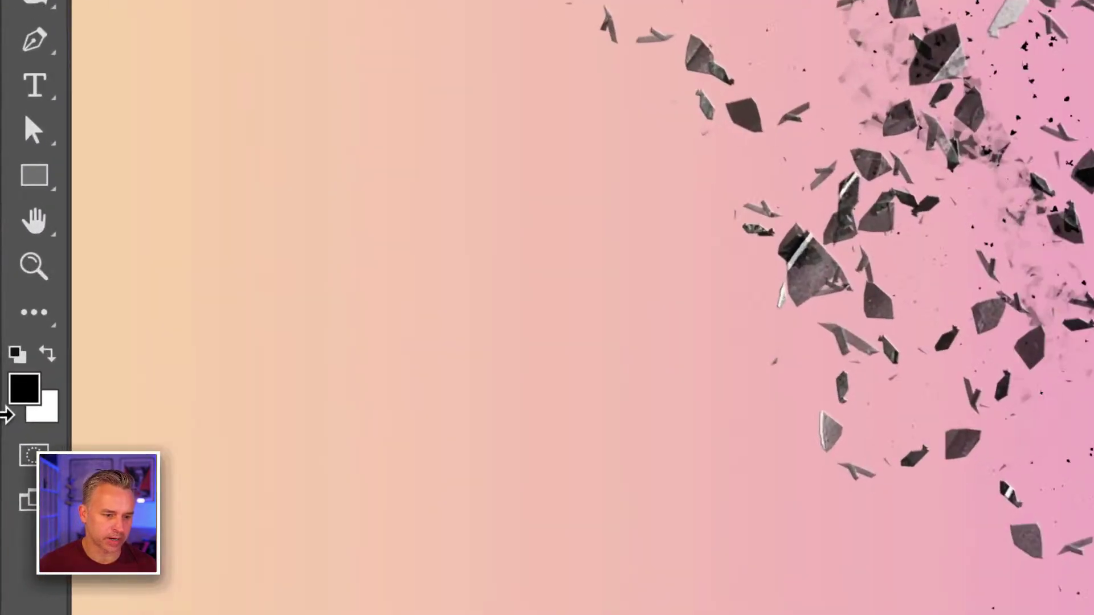
# - Set the foreground colour to white (ffffff) and switch to the Brush tool
pyautogui.click(29, 397)
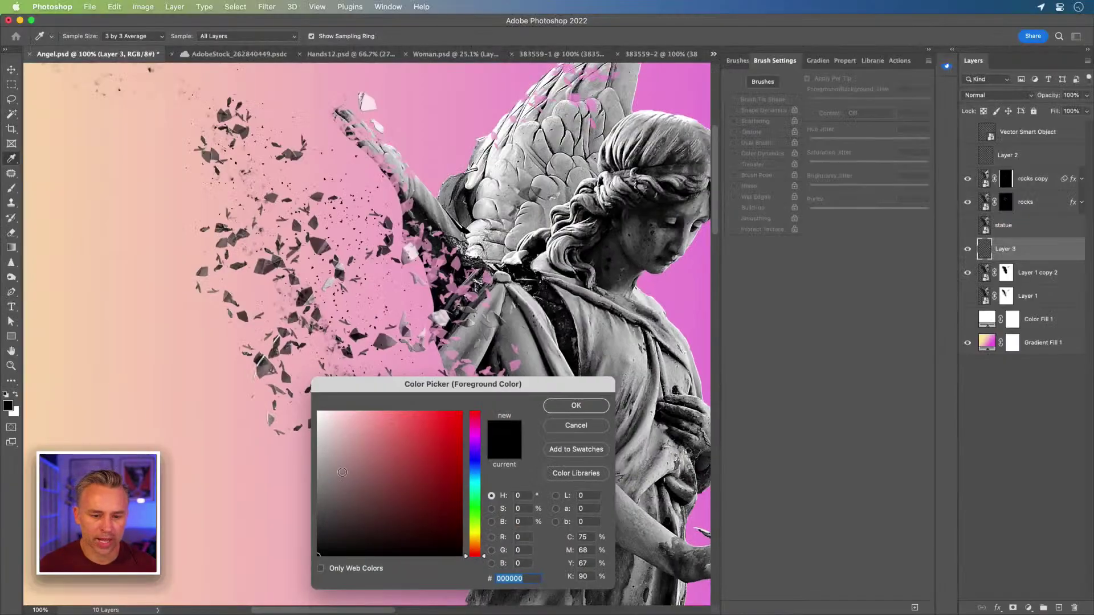
pyautogui.write('ffffff')
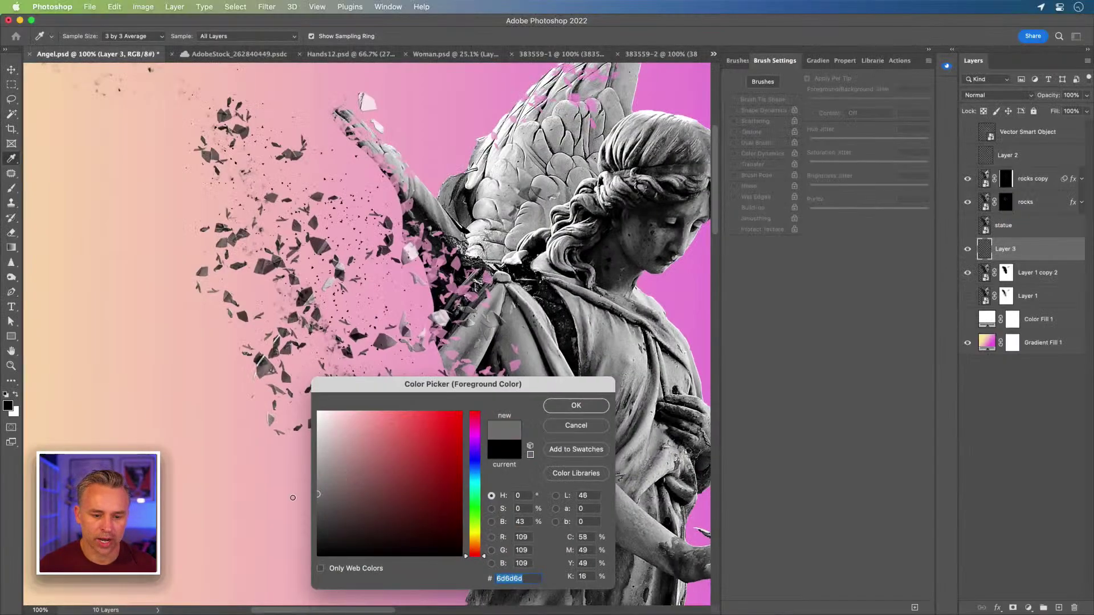
pyautogui.press('Return')
pyautogui.press('b')
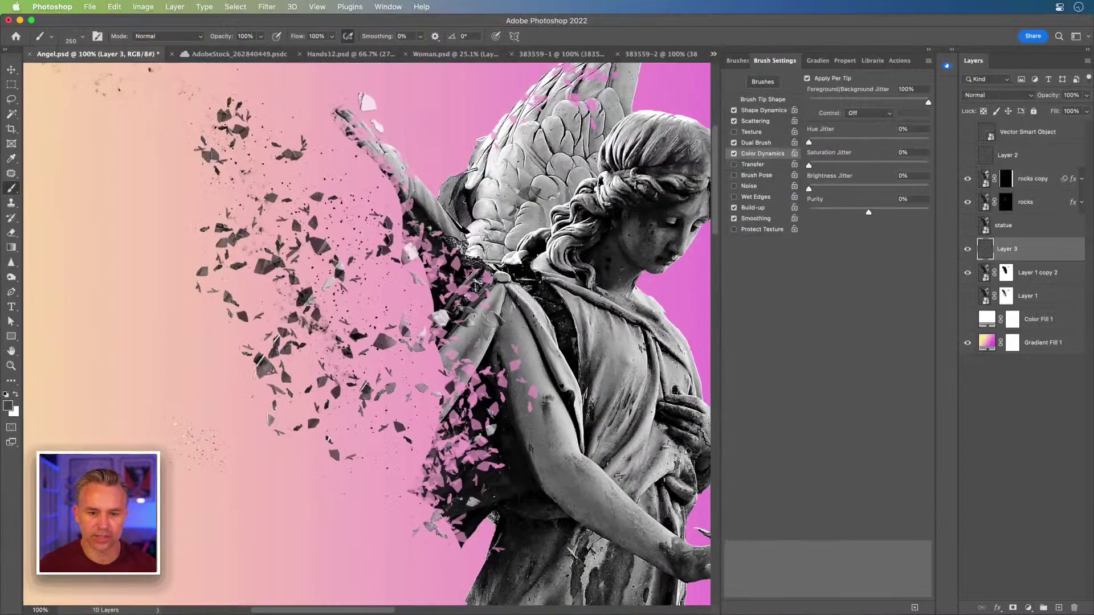
# - Set the background colour to a grey sampled from the statue's hair
pyautogui.scroll(1, 367, 334)
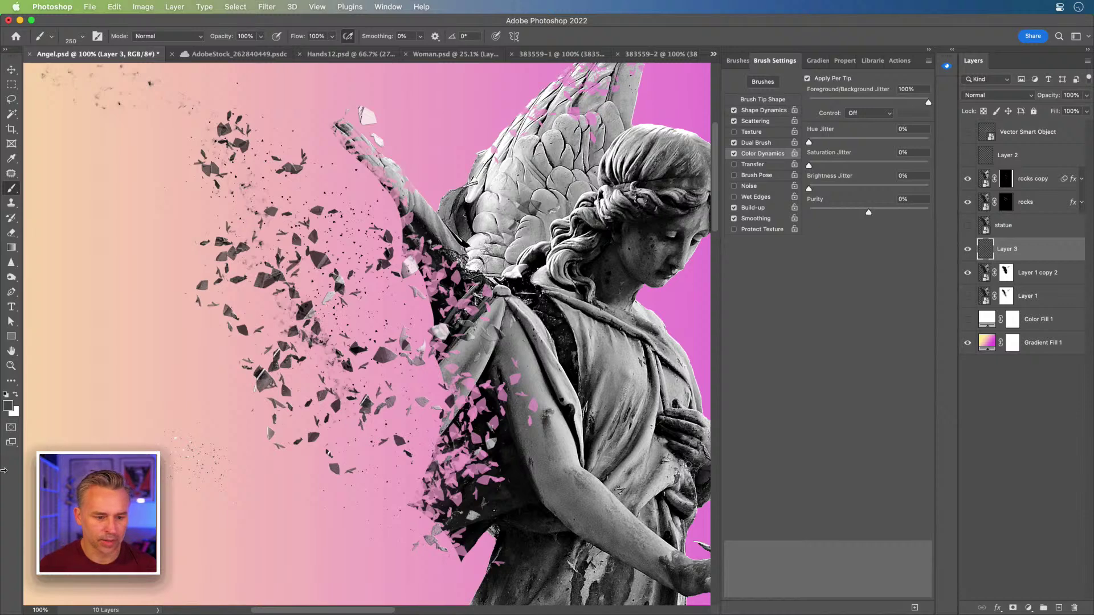
pyautogui.click(15, 413)
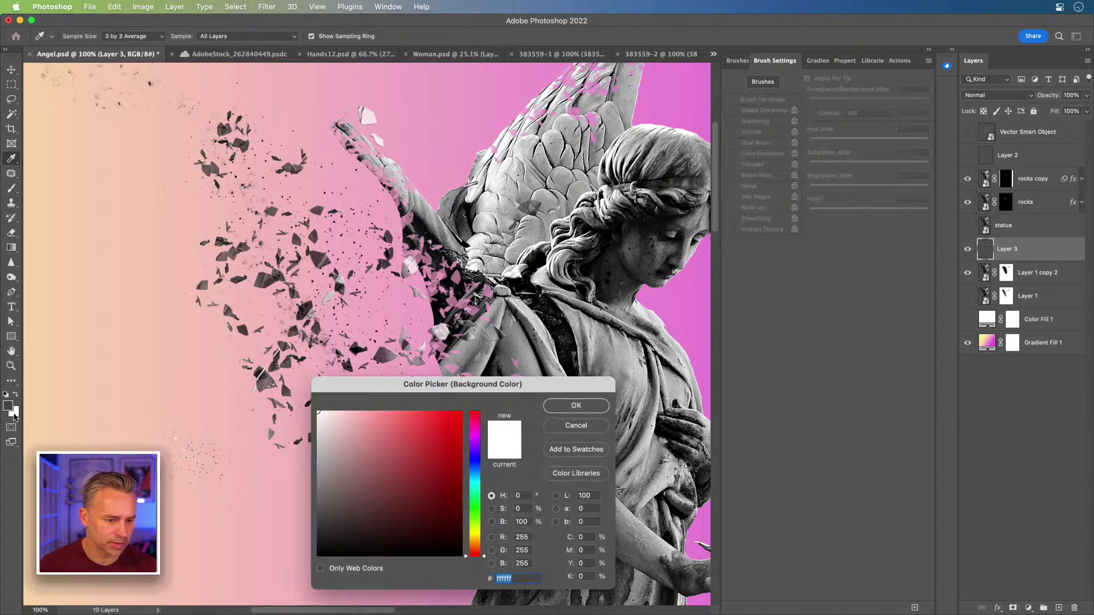
pyautogui.press('Escape')
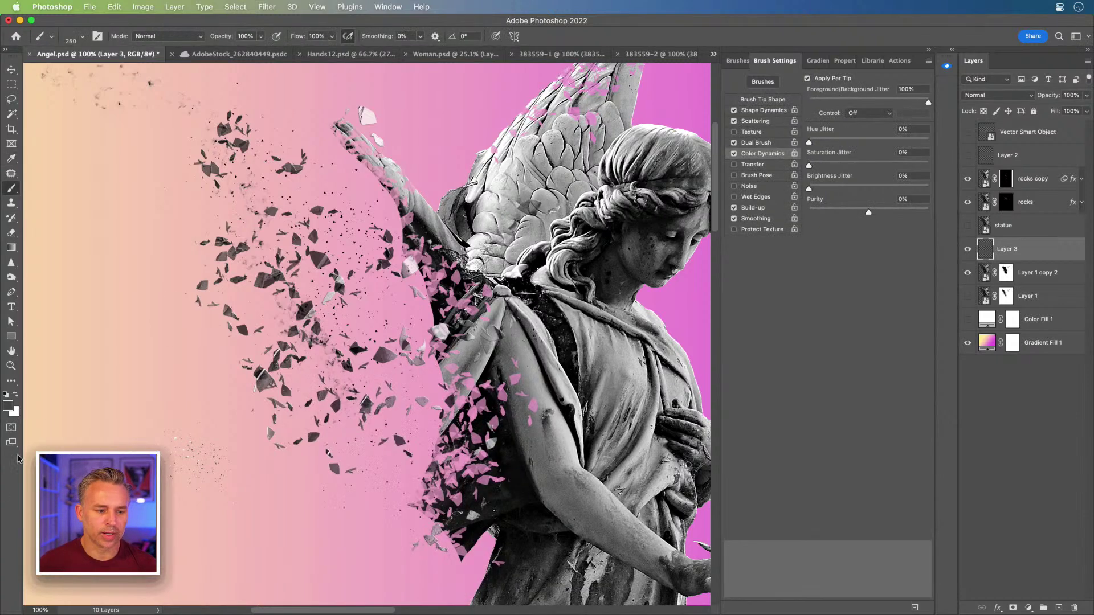
pyautogui.click(14, 413)
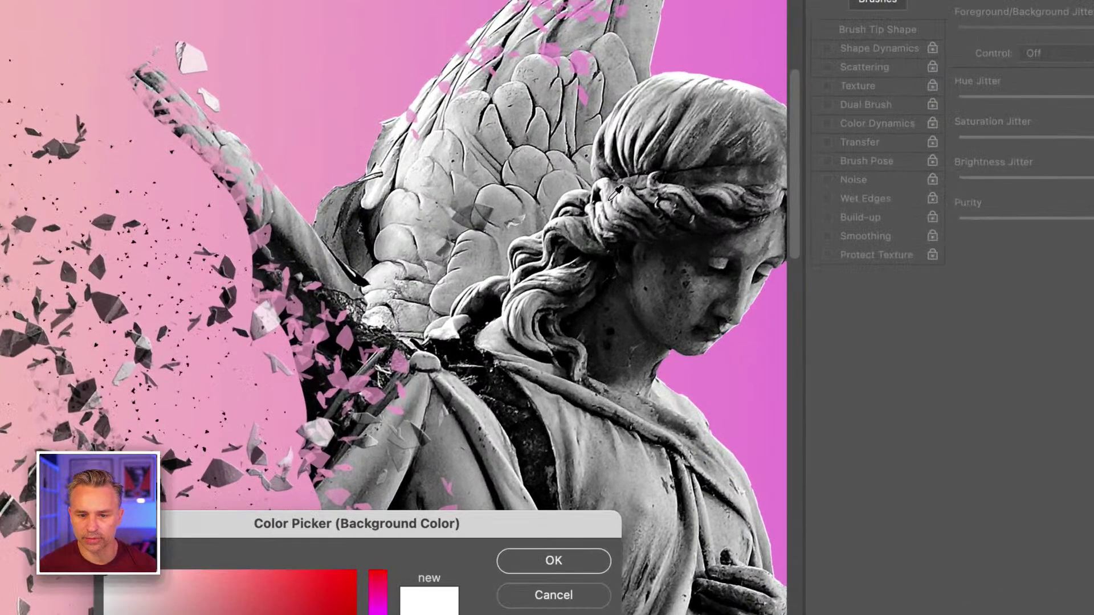
pyautogui.click(610, 199)
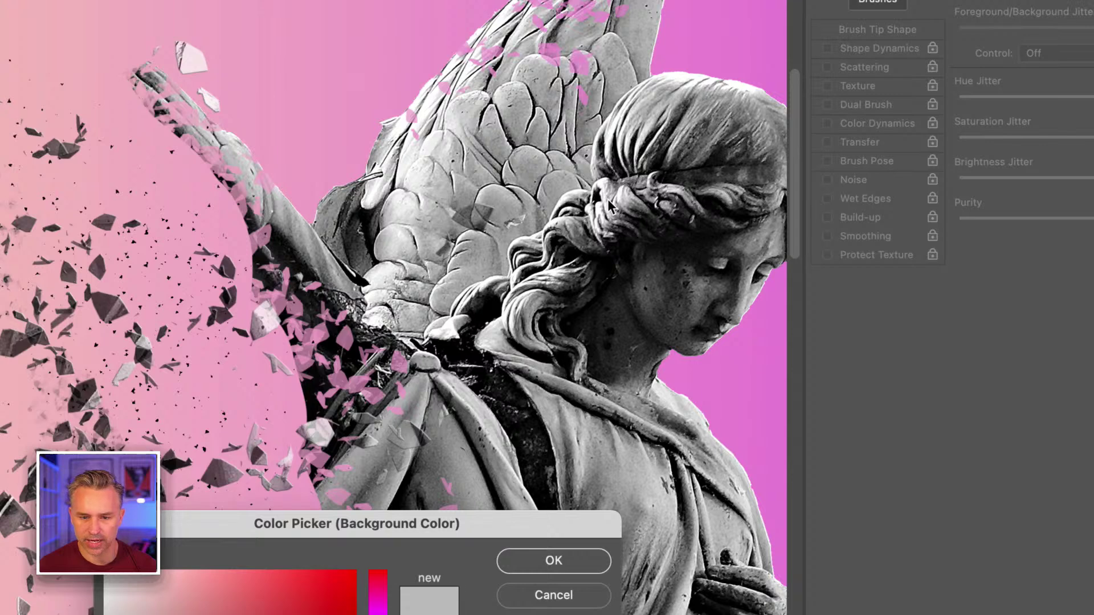
pyautogui.scroll(-15, 590, 286)
pyautogui.click(554, 561)
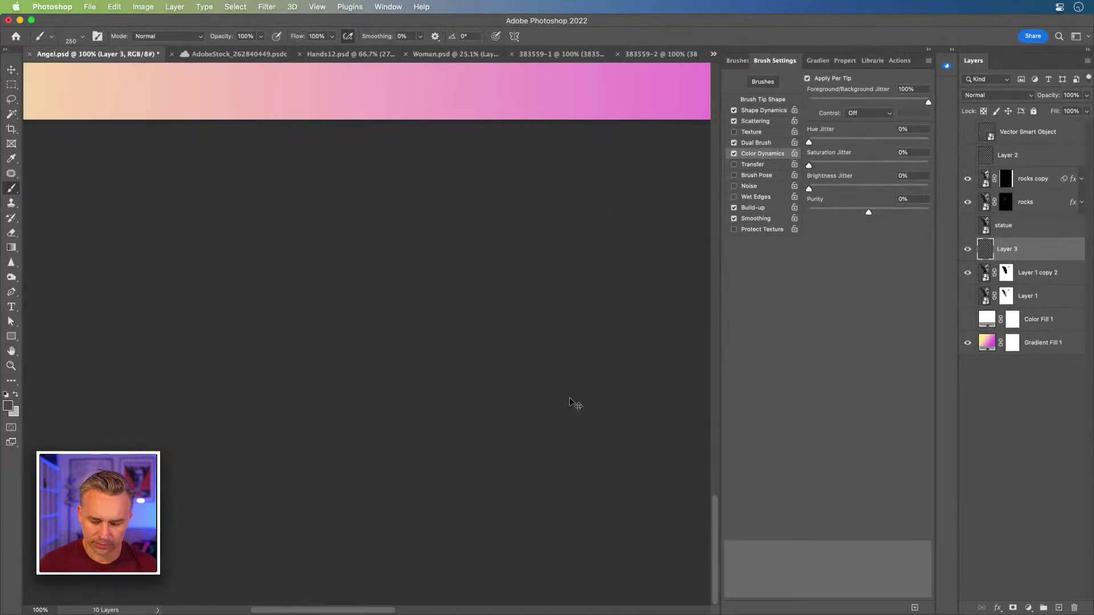
pyautogui.press('super+0')
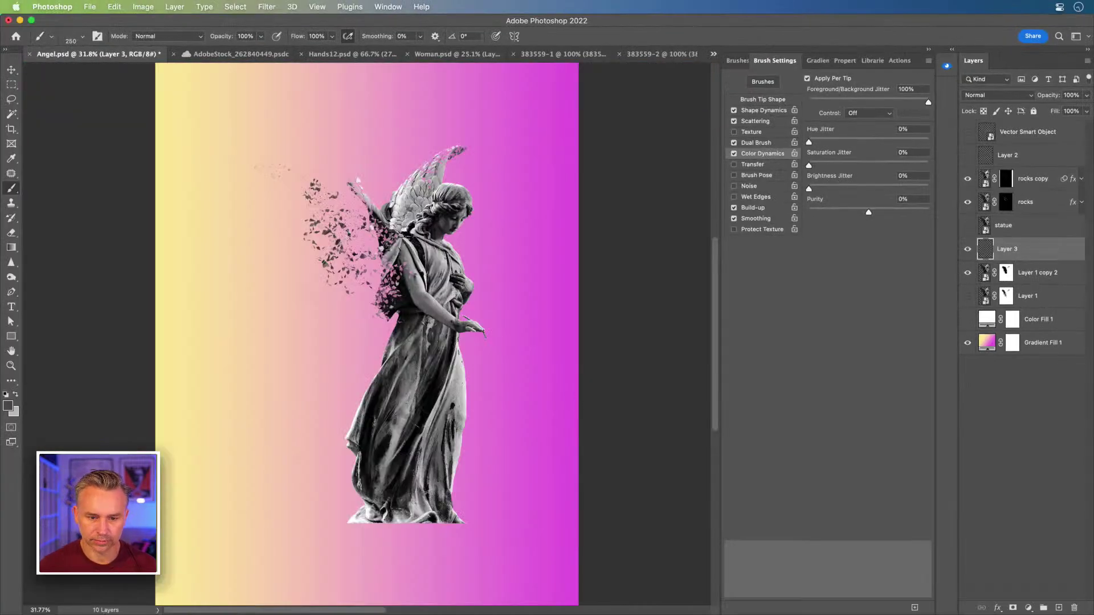
pyautogui.press('super+1')
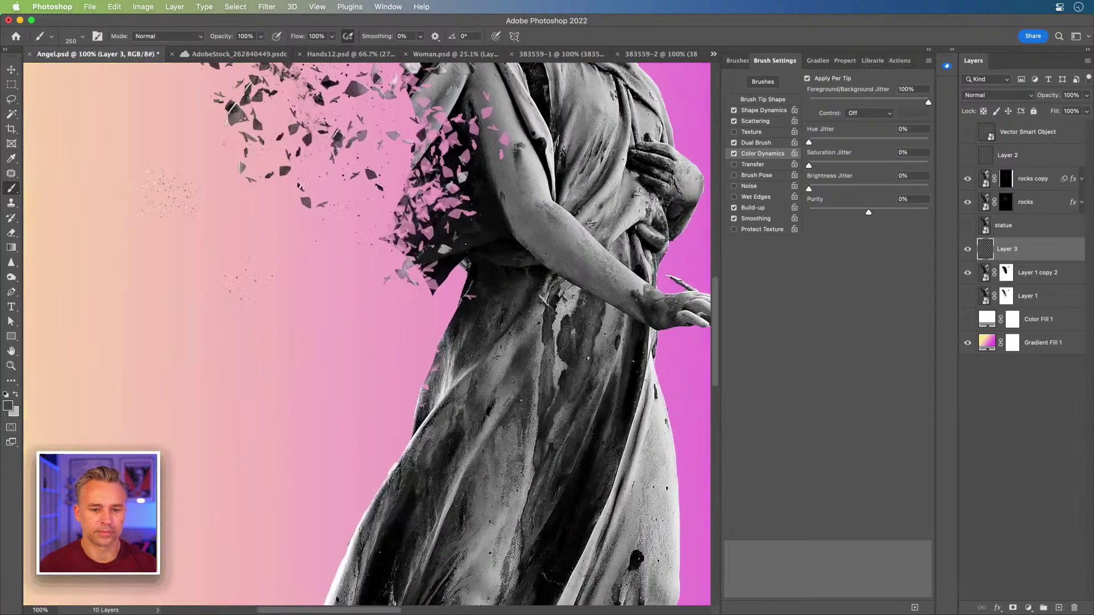
# - Set the foreground to a canvas-sampled near-black, undo stray specks, and resize the brush to 300
pyautogui.click(8, 405)
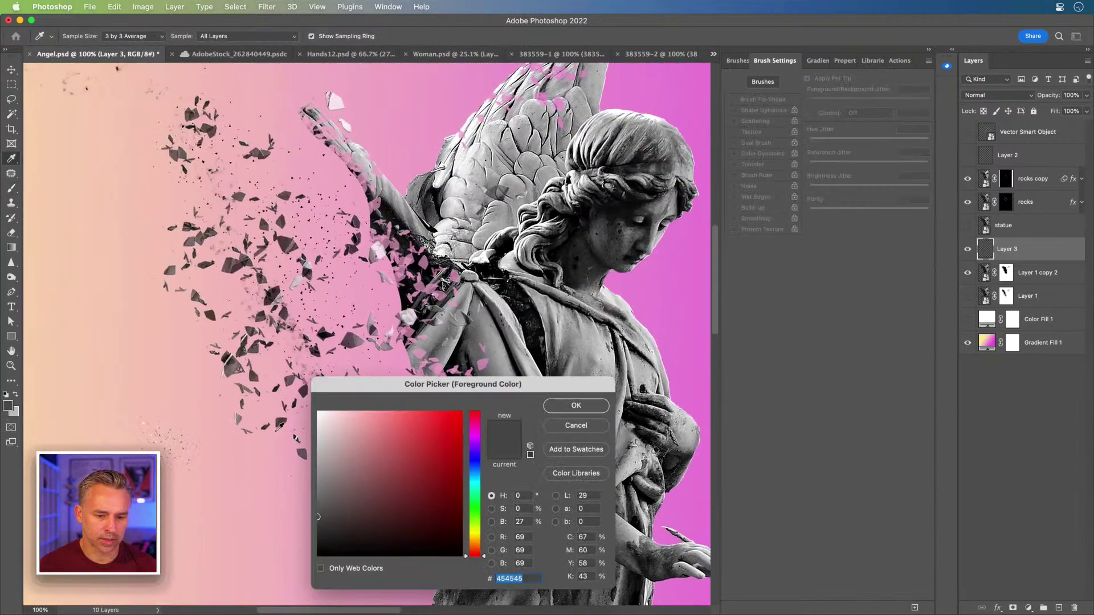
pyautogui.moveTo(415, 393); pyautogui.dragTo(721, 251)
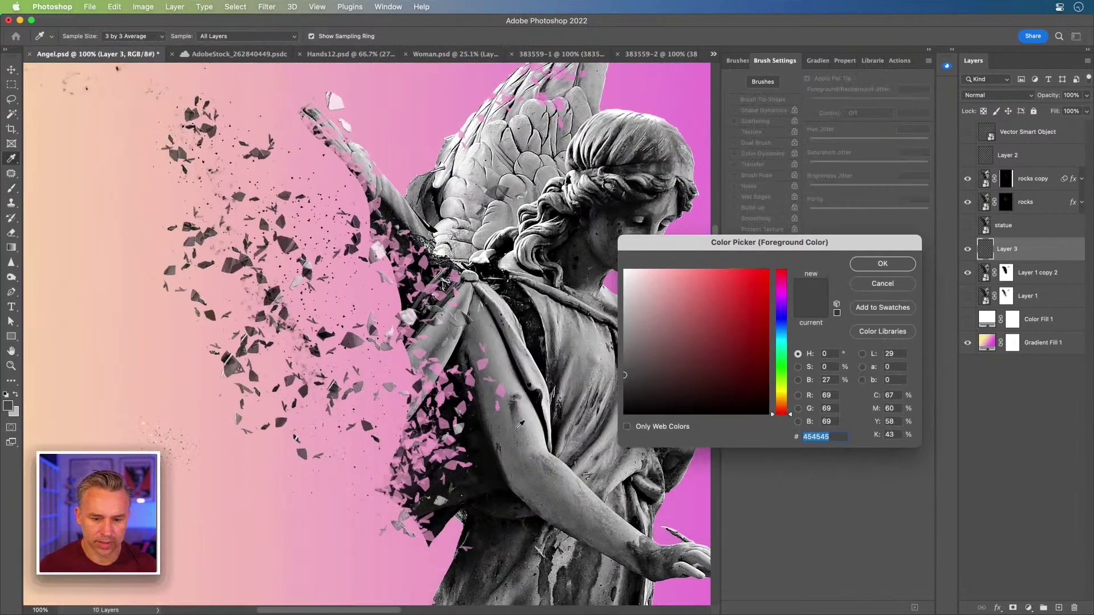
pyautogui.click(488, 440)
pyautogui.click(866, 265)
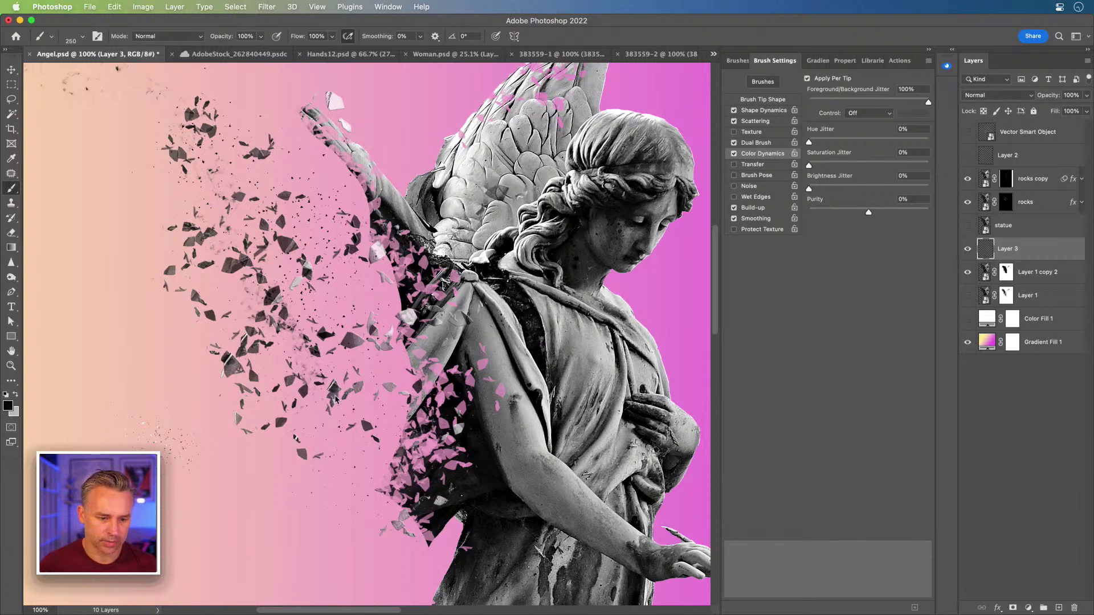
pyautogui.press('cmd+z')
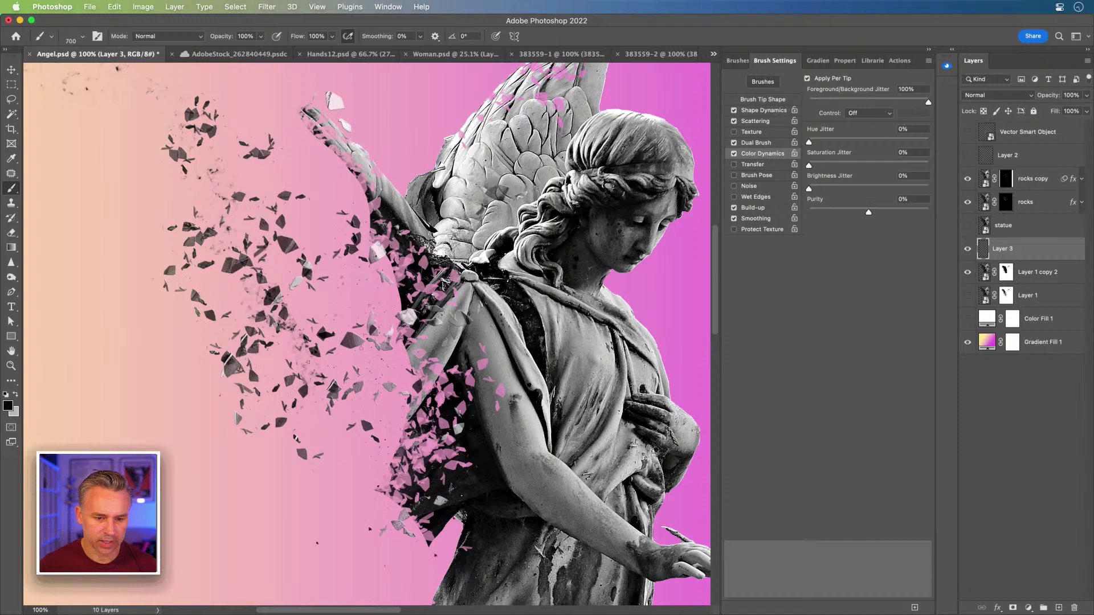
pyautogui.press('[')
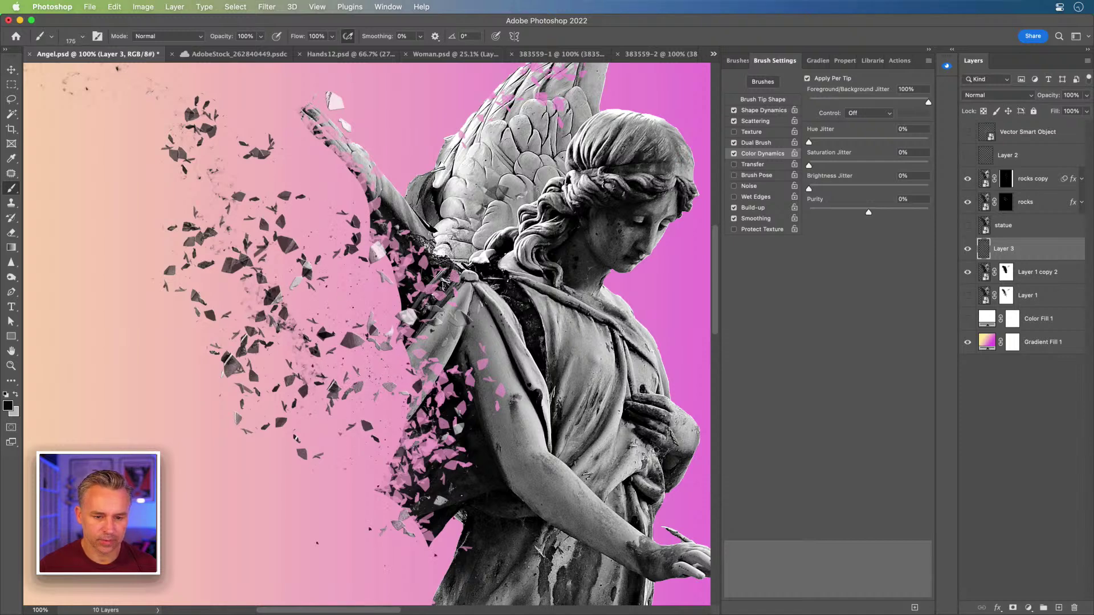
pyautogui.press(']')
pyautogui.press(']')
pyautogui.press(']')
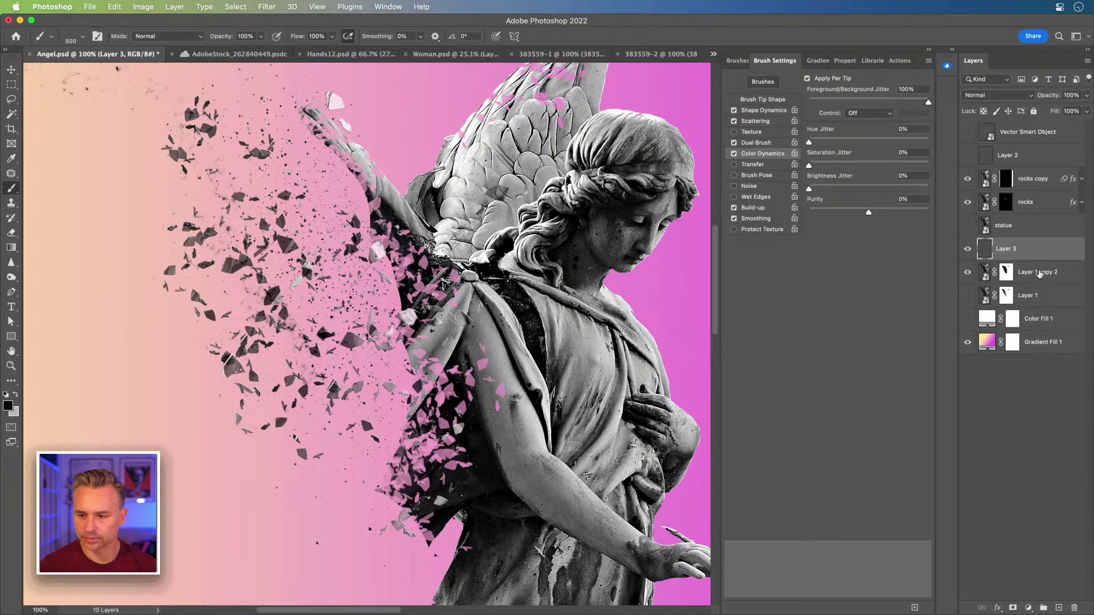
# - Target Layer 1 copy 2's mask with white and choose the 284 px Concept spatter brush
pyautogui.click(1006, 272)
pyautogui.press('[')
pyautogui.press('[')
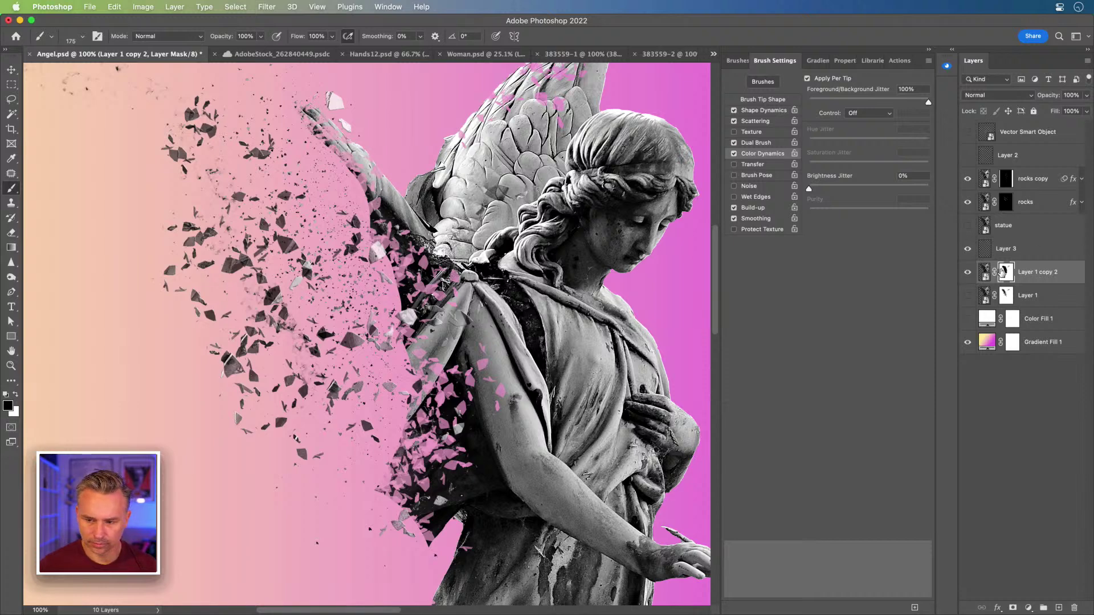
pyautogui.press('x')
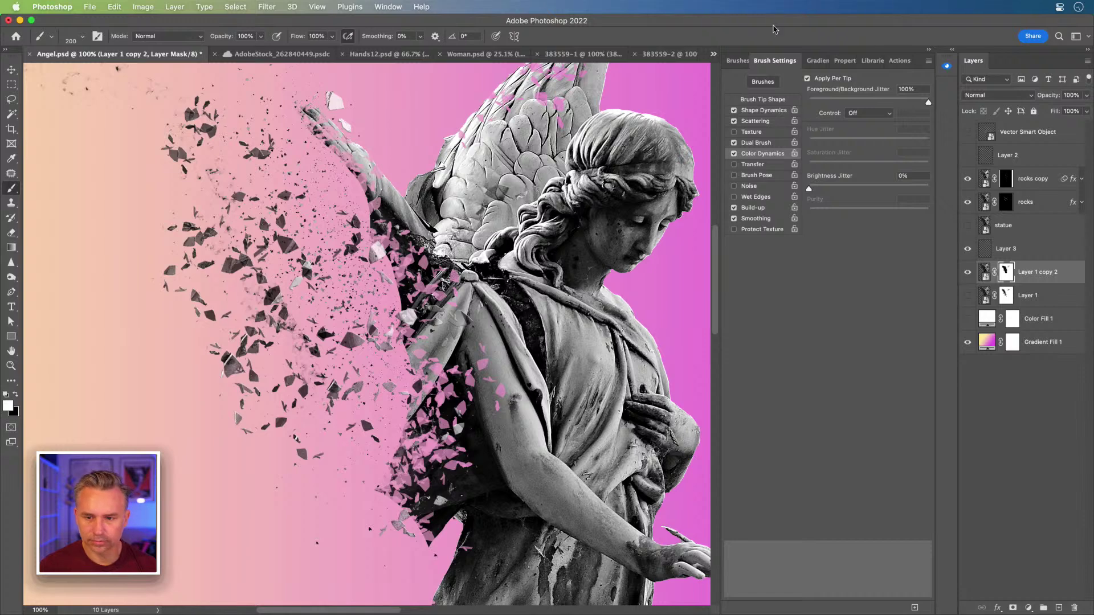
pyautogui.click(735, 62)
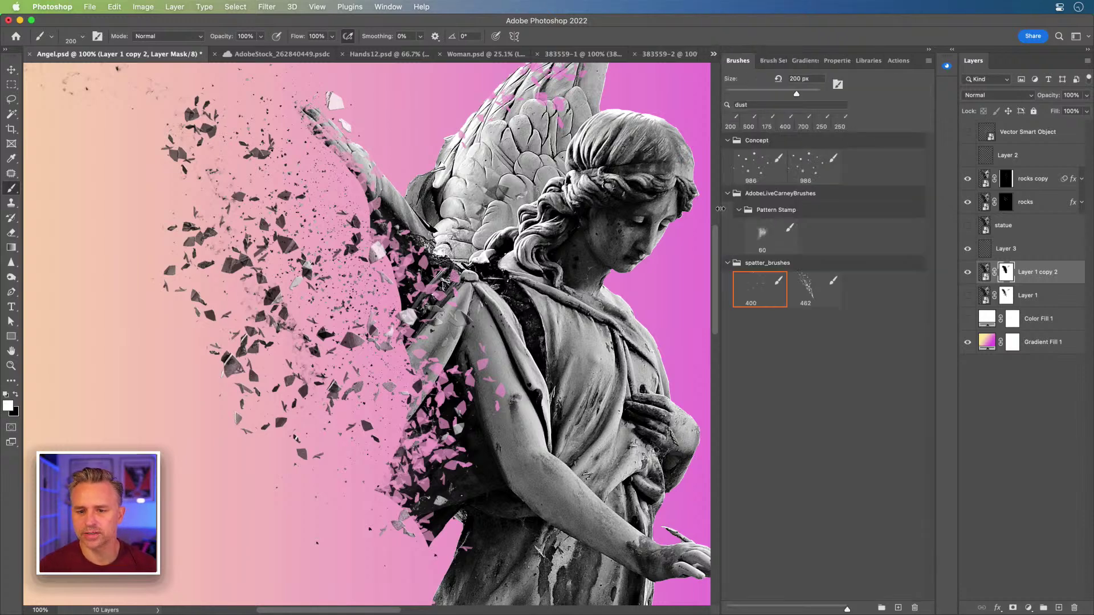
pyautogui.click(802, 107)
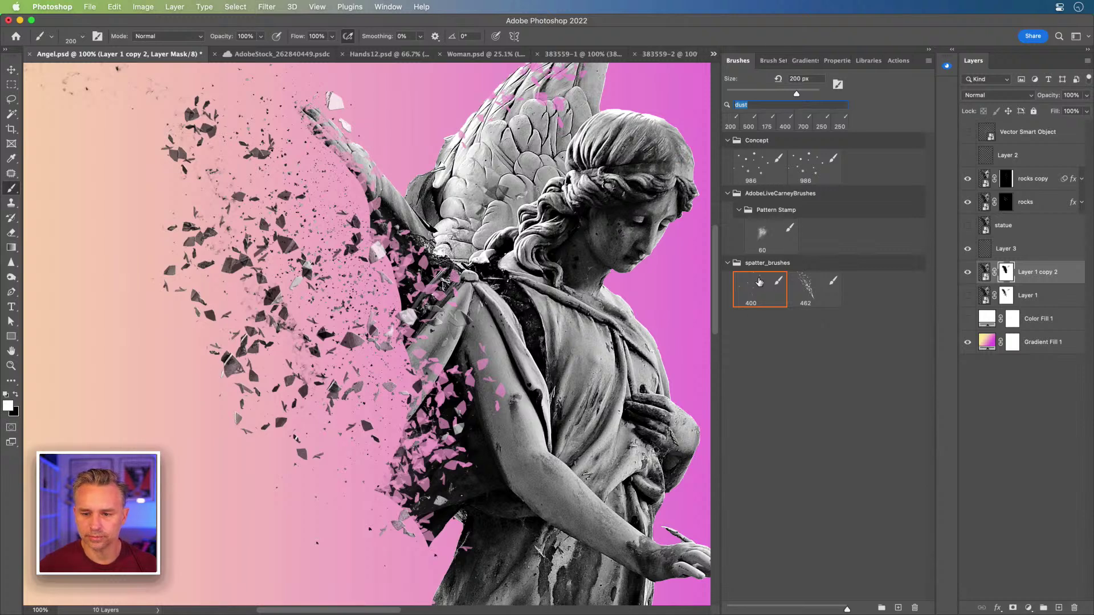
pyautogui.press('BackSpace')
pyautogui.click(741, 229)
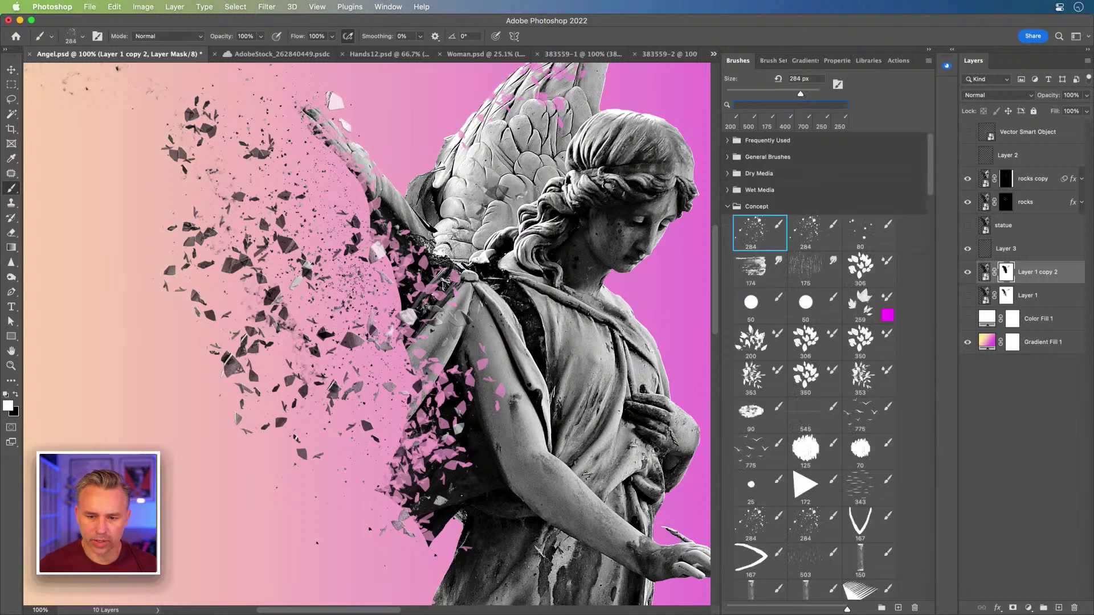
# - Paint speckled texture into the wing mask while shrinking the brush from 175 to 80 px
pyautogui.press('[')
pyautogui.press('[')
pyautogui.press('[')
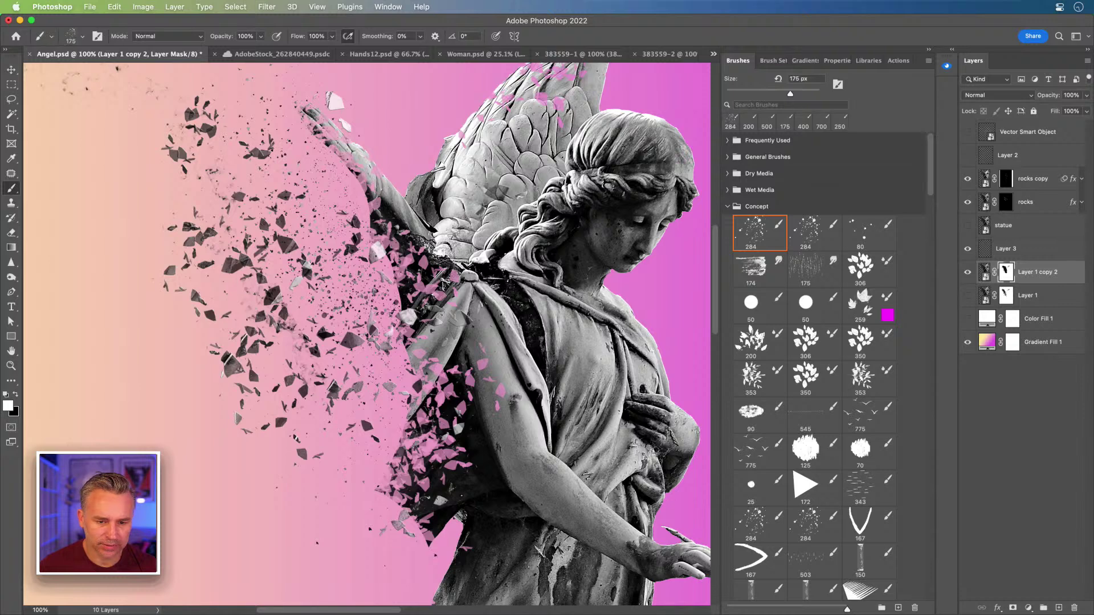
pyautogui.click(392, 297)
pyautogui.press('[')
pyautogui.press('[')
pyautogui.click(398, 297)
pyautogui.press('[')
pyautogui.press('[')
pyautogui.press('[')
pyautogui.click(394, 306)
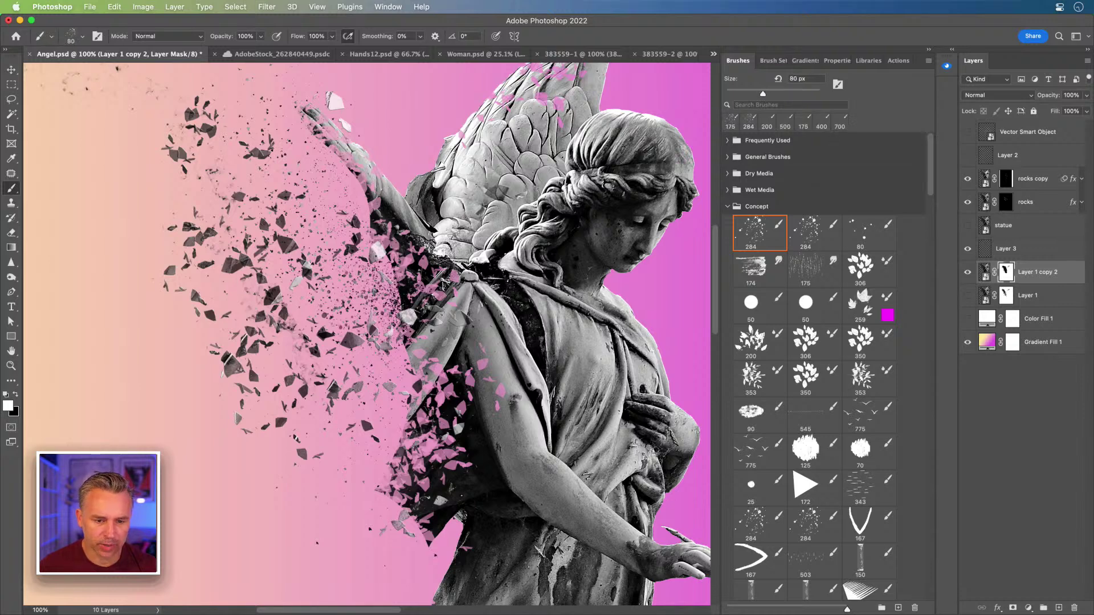
pyautogui.click(393, 298)
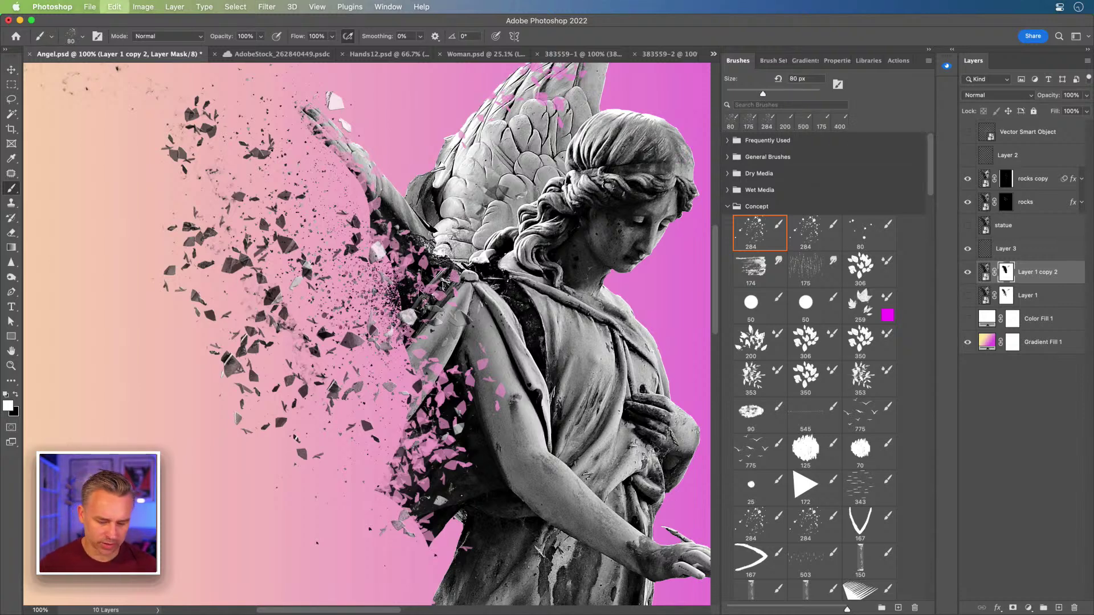
# - Try smudge presets from Frequently Used beside the wing and undo each stroke
pyautogui.click(727, 141)
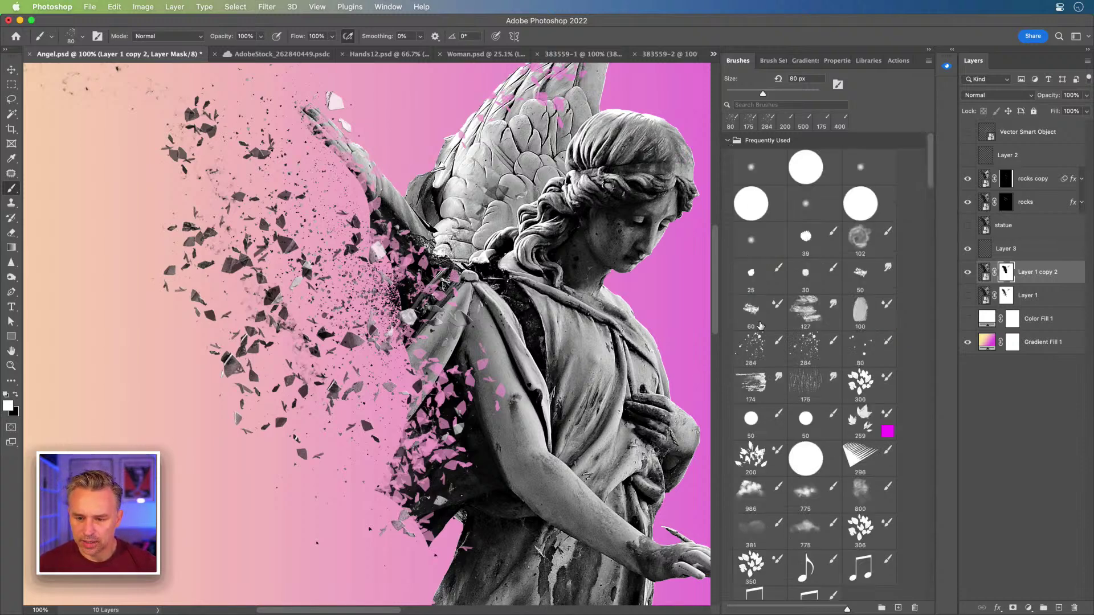
pyautogui.click(806, 317)
pyautogui.moveTo(413, 251)
pyautogui.mouseDown()
pyautogui.moveTo(399, 296)
pyautogui.moveTo(373, 279)
pyautogui.moveTo(392, 284)
pyautogui.mouseUp()
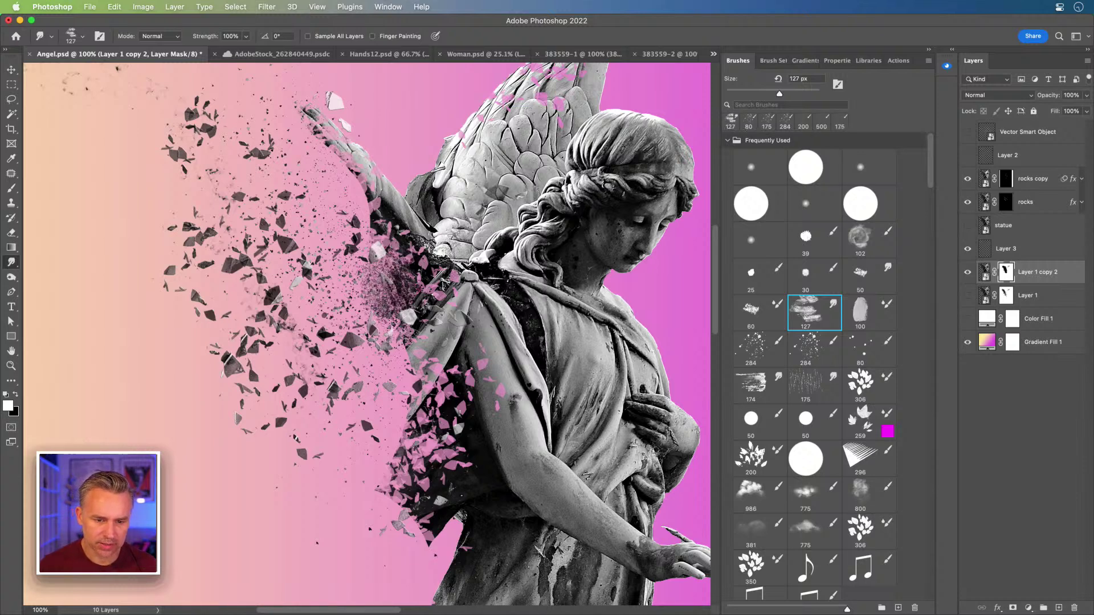
pyautogui.press('super+z')
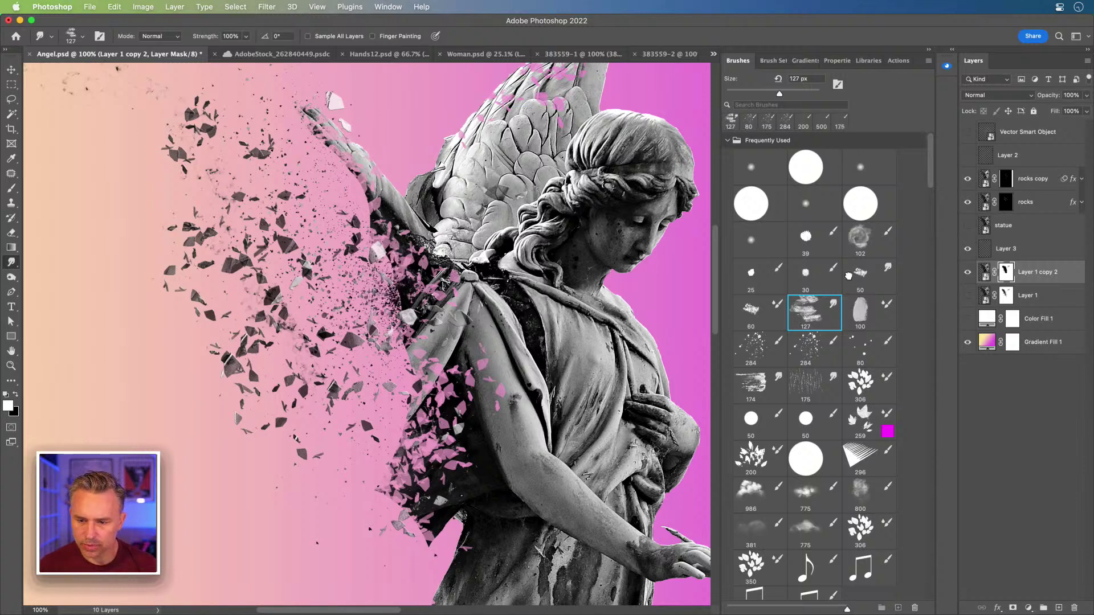
pyautogui.click(847, 275)
pyautogui.click(847, 240)
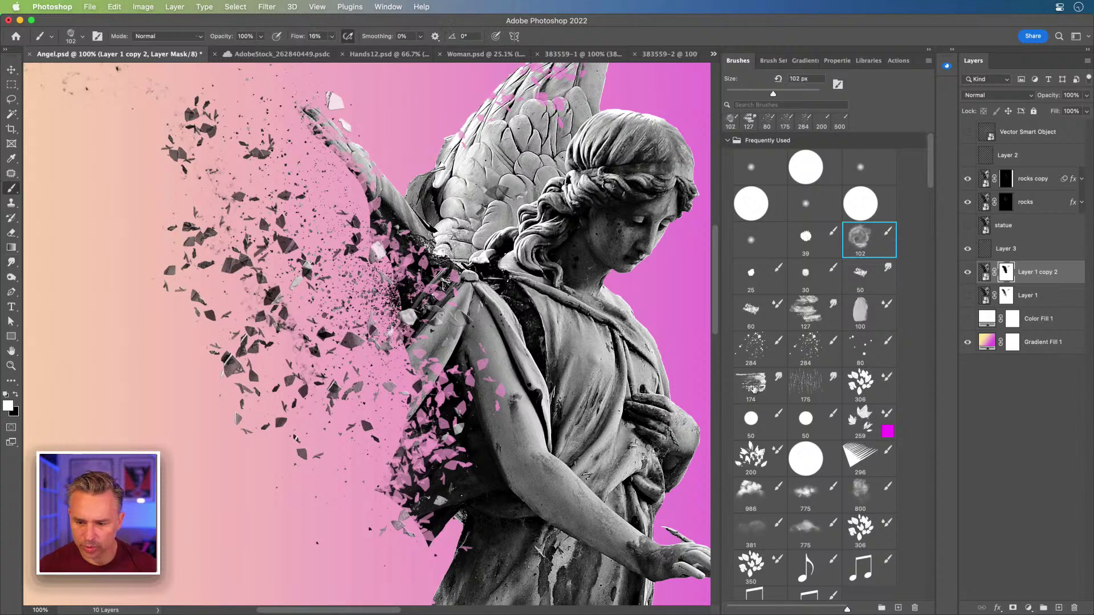
pyautogui.click(752, 382)
pyautogui.moveTo(424, 335); pyautogui.dragTo(385, 351)
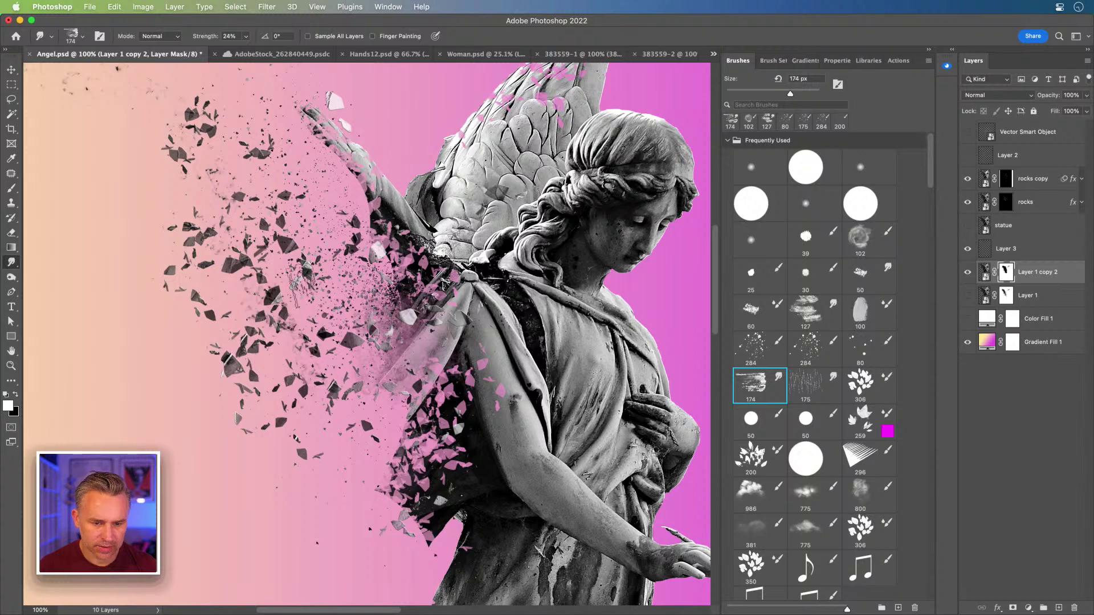
pyautogui.press('super+z')
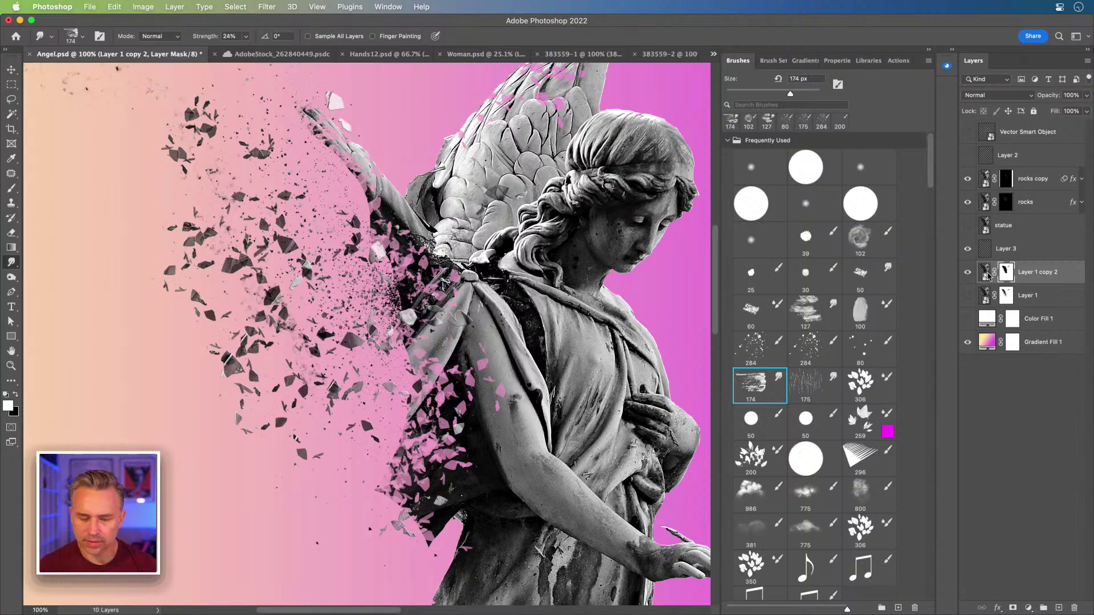
# - Choose the Concept scattered-particle brush and set it to 125 px
pyautogui.scroll(-5, 809, 393)
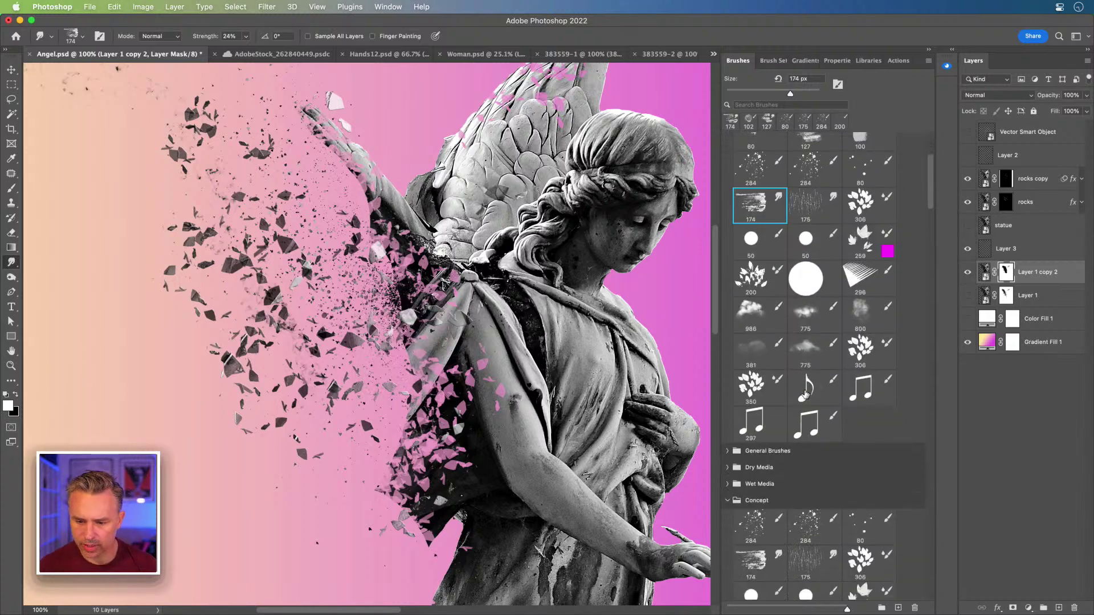
pyautogui.click(755, 538)
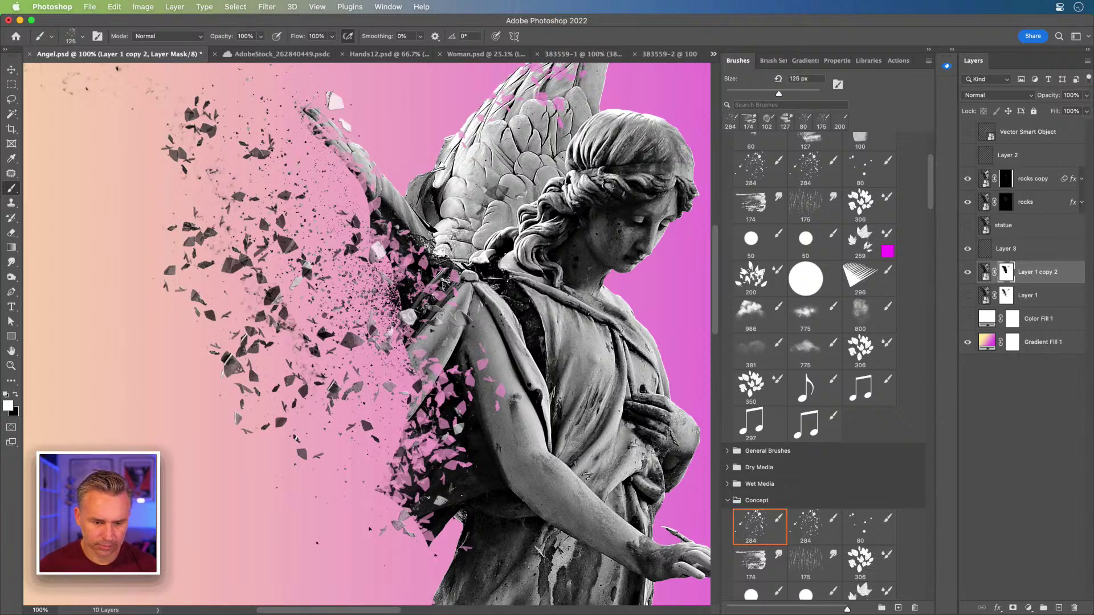
pyautogui.press('[')
pyautogui.press('[')
pyautogui.press('[')
pyautogui.press('[')
pyautogui.press('[')
pyautogui.press('[')
pyautogui.press('[')
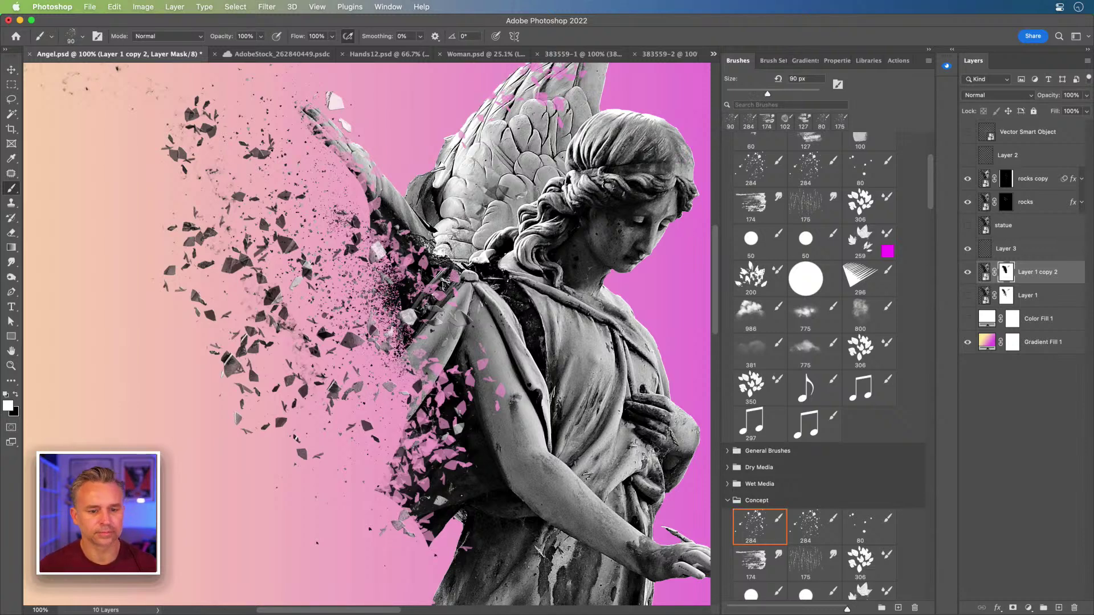
pyautogui.moveTo(337, 210); pyautogui.dragTo(338, 232)
pyautogui.press(']')
pyautogui.press(']')
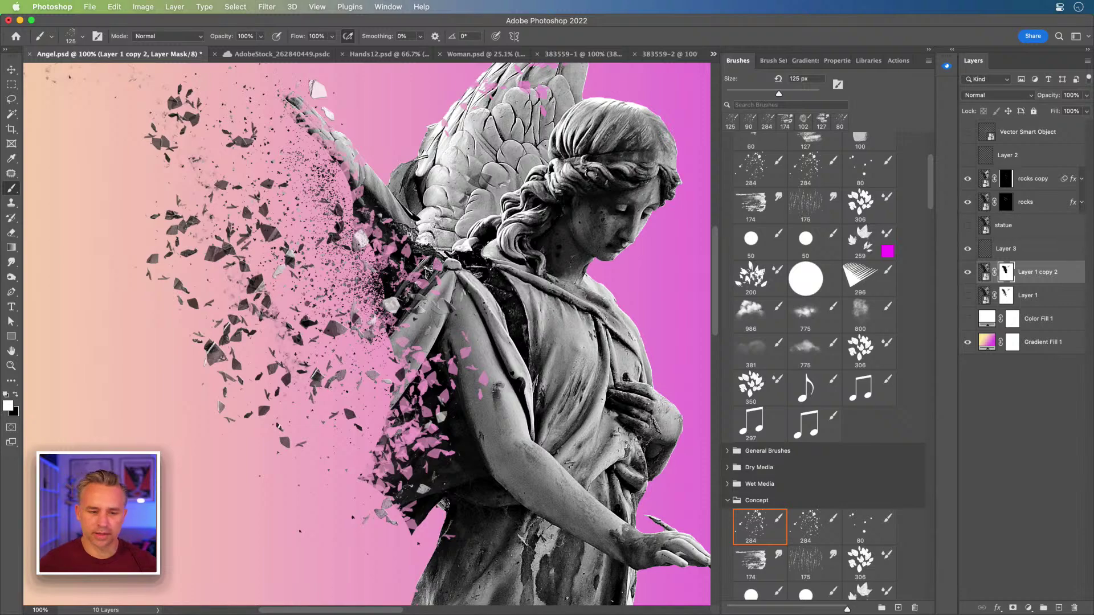
pyautogui.scroll(3, 294, 162)
pyautogui.scroll(-5, 295, 167)
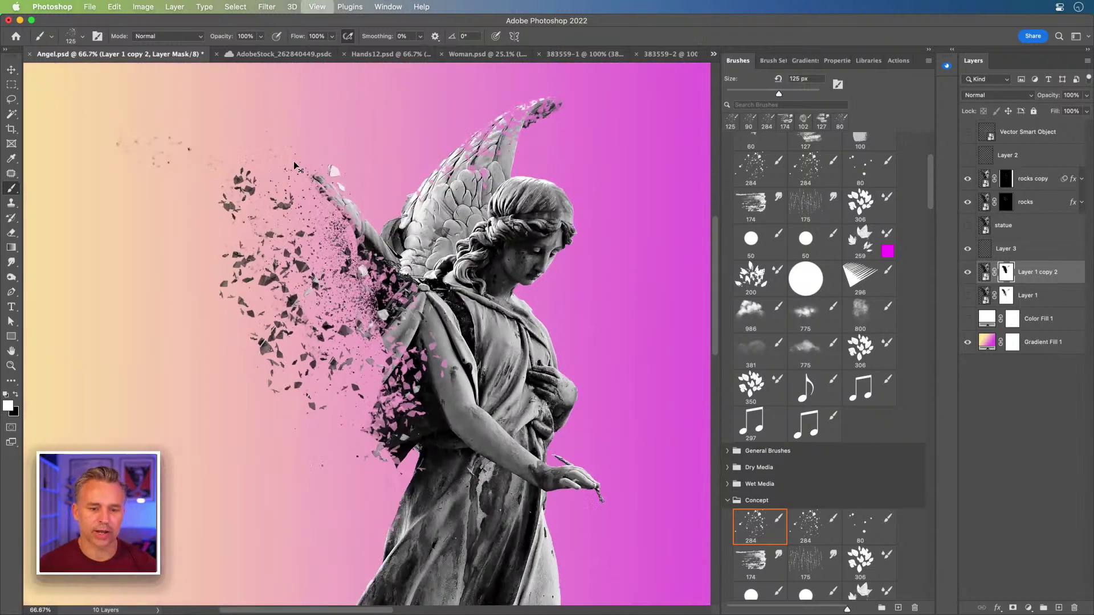
pyautogui.scroll(5, 294, 165)
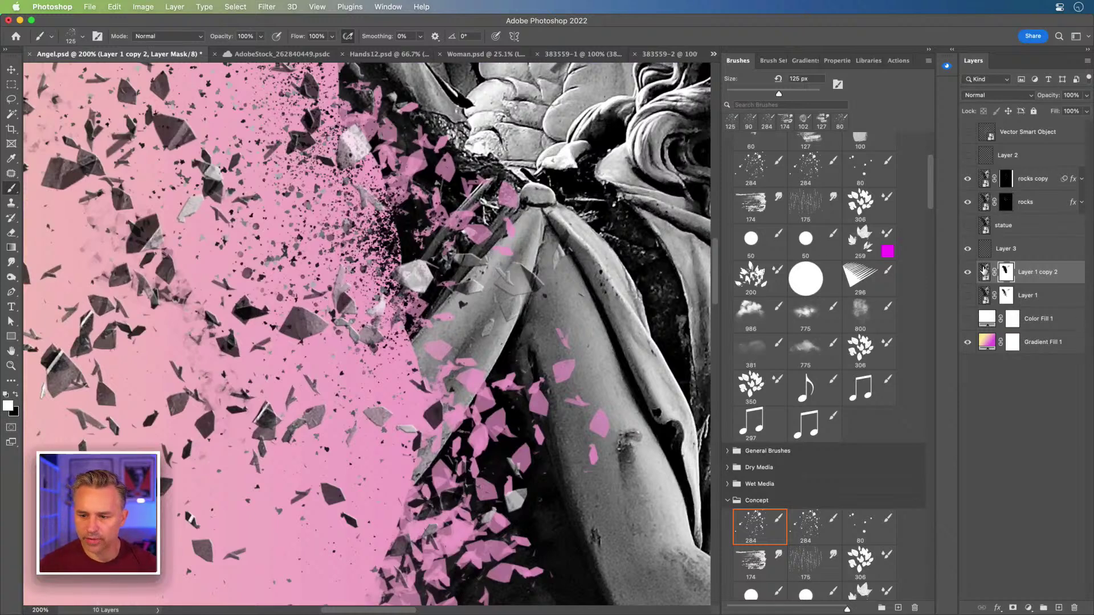
# - Toggle Layer 1 copy 2 off and on, then collapse the Concept and Frequently Used brush folders
pyautogui.click(969, 273)
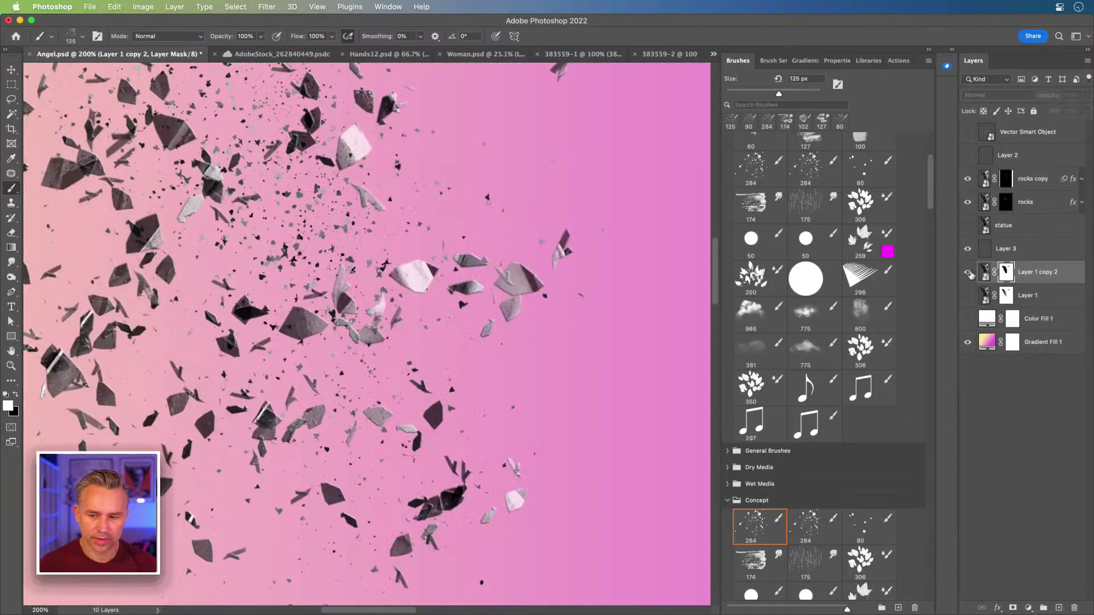
pyautogui.click(967, 273)
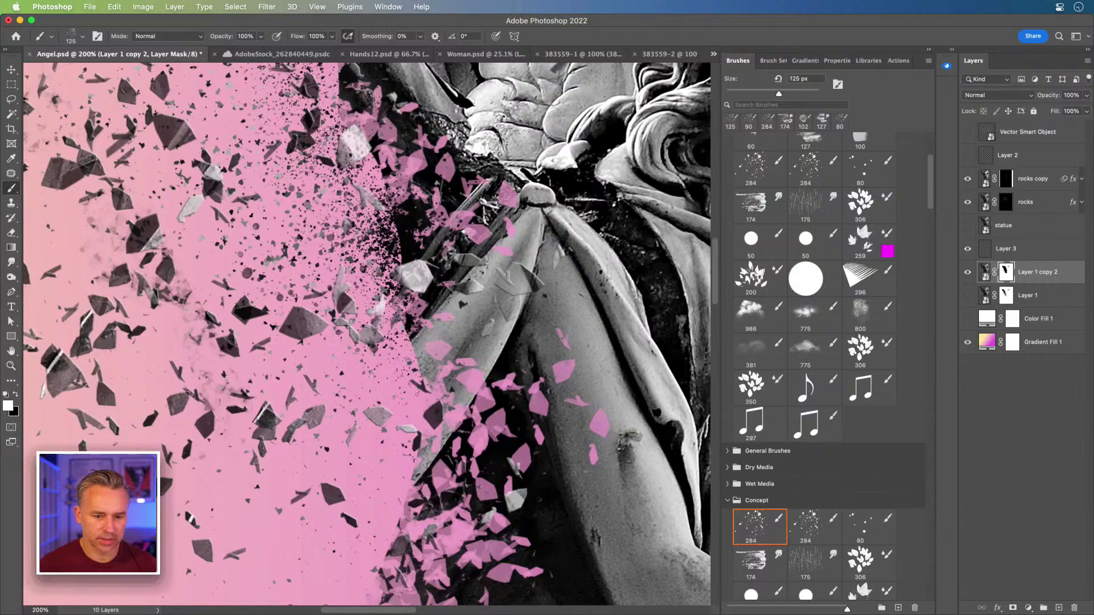
pyautogui.click(728, 504)
pyautogui.scroll(3, 760, 199)
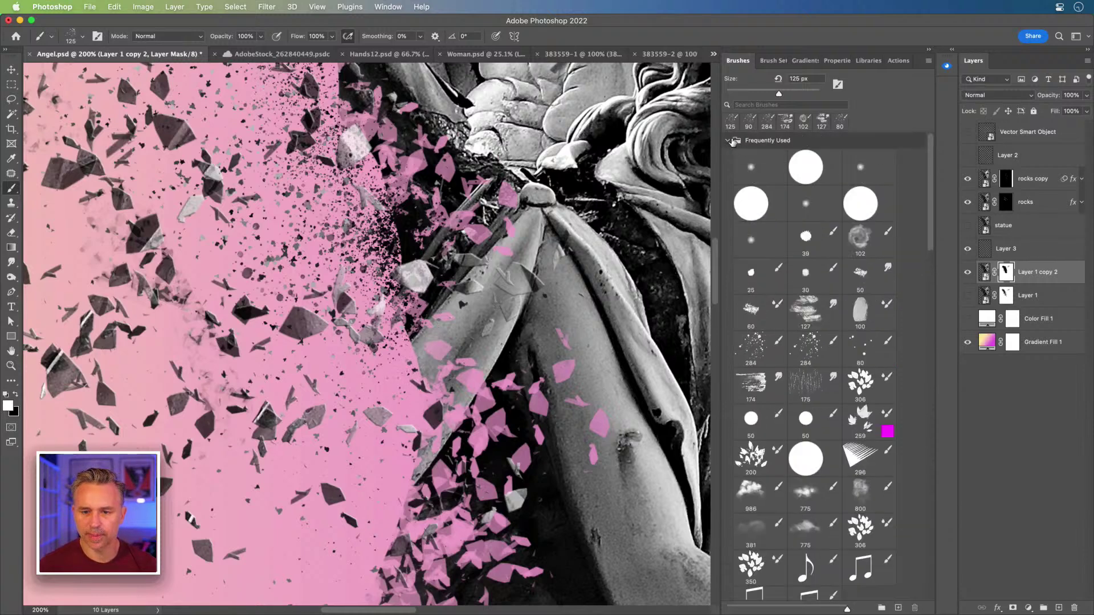
pyautogui.click(728, 140)
pyautogui.scroll(-3, 757, 393)
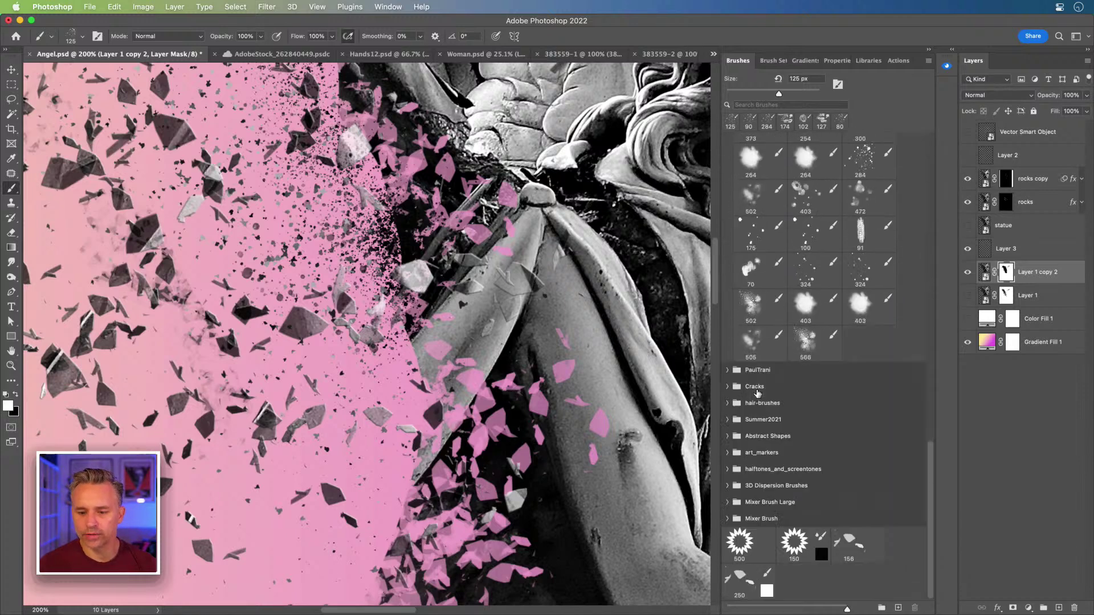
pyautogui.scroll(-2, 757, 393)
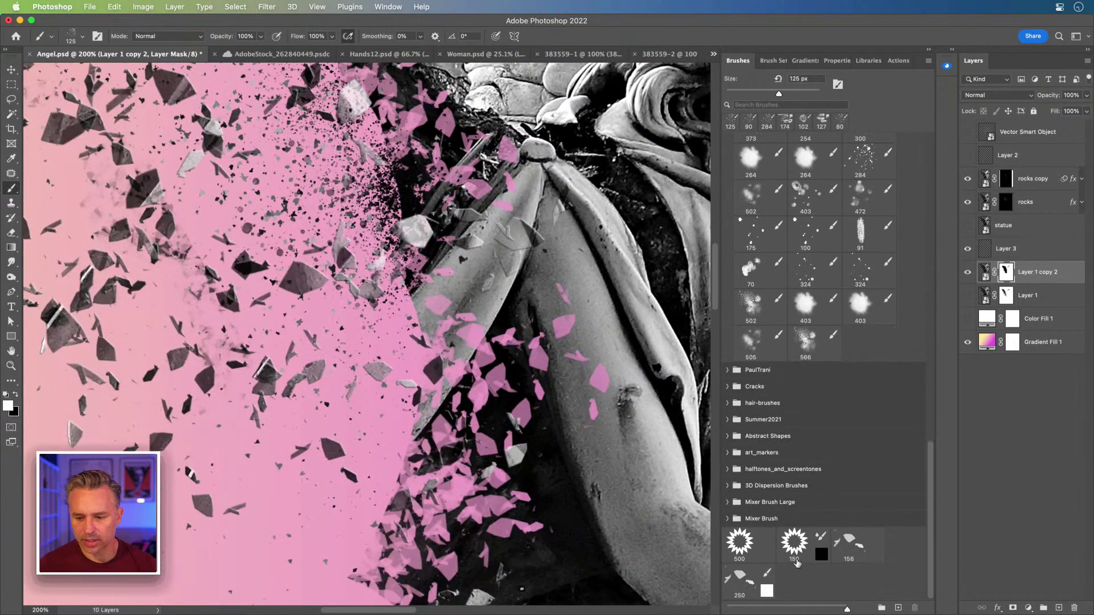
# - Load the 250 px shard brush at 70 px with black as the painting colour
pyautogui.click(748, 581)
pyautogui.moveTo(388, 250); pyautogui.dragTo(433, 342)
pyautogui.press('[')
pyautogui.press('[')
pyautogui.press('[')
pyautogui.press('[')
pyautogui.press('[')
pyautogui.press('[')
pyautogui.press('[')
pyautogui.press('[')
pyautogui.press('[')
pyautogui.press('[')
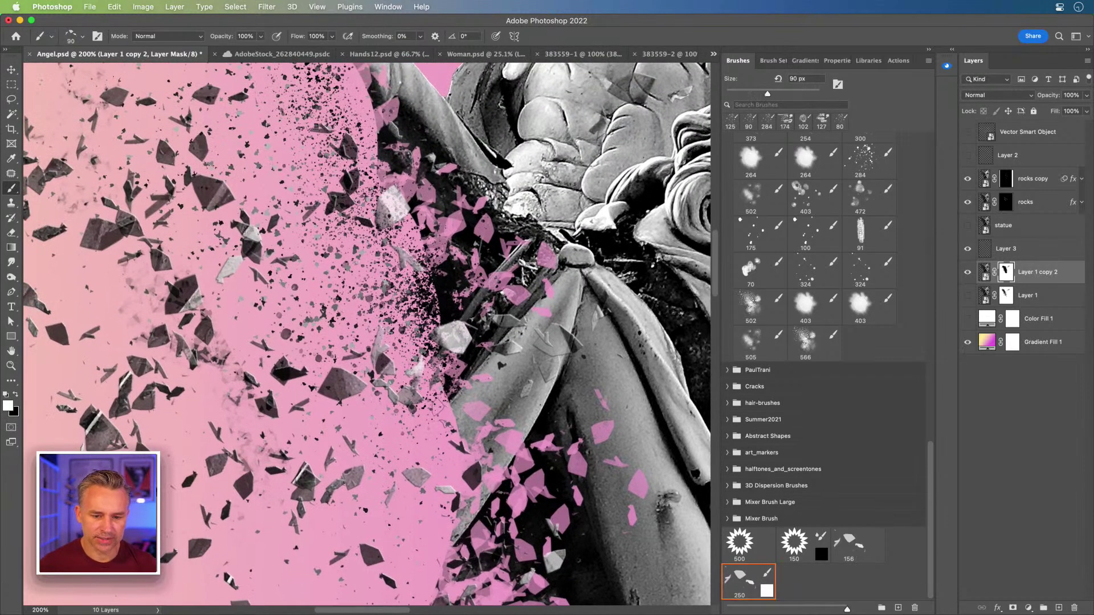
pyautogui.press('[')
pyautogui.press('[')
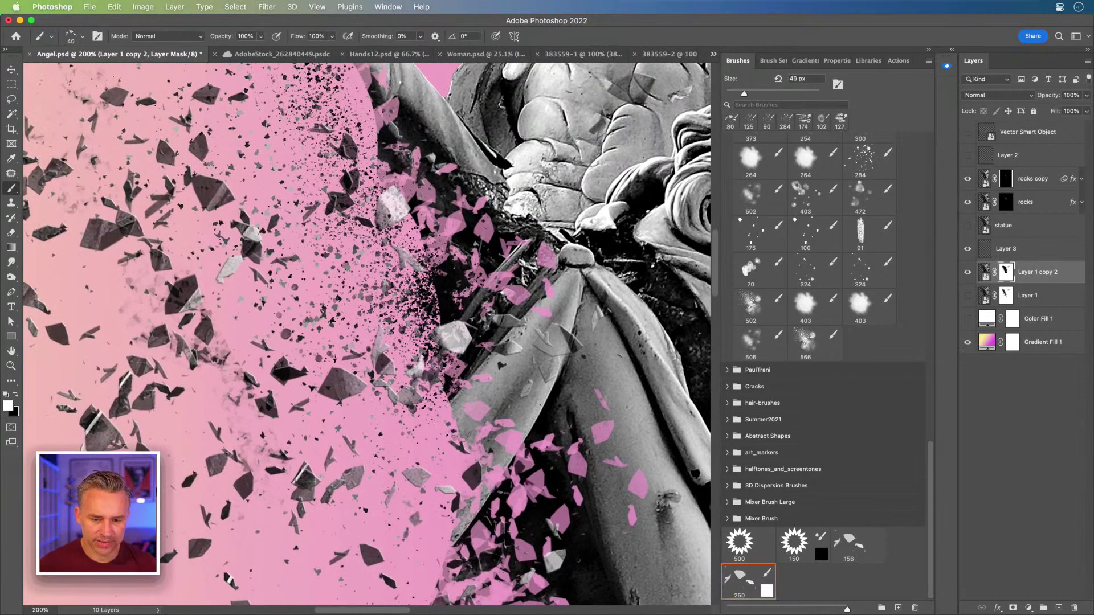
pyautogui.press('x')
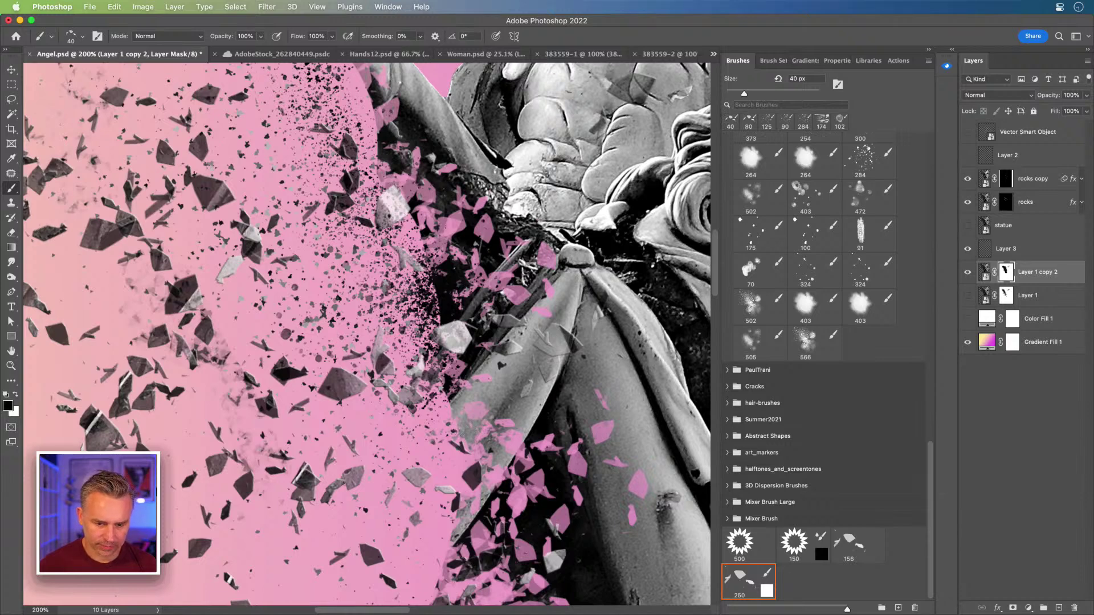
pyautogui.press(']')
pyautogui.press(']')
pyautogui.press(']')
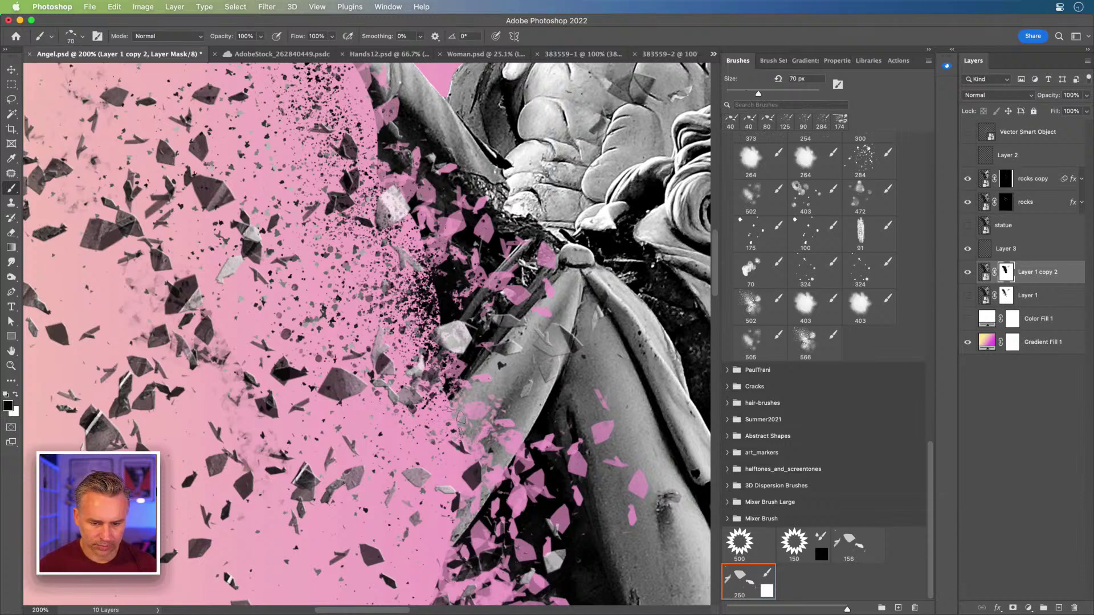
# - Chip shard-shaped gaps into the statue's shoulder and chest edge on Layer 1 copy 2's mask
pyautogui.moveTo(504, 408)
pyautogui.mouseDown()
pyautogui.moveTo(485, 463)
pyautogui.moveTo(419, 510)
pyautogui.moveTo(487, 496)
pyautogui.moveTo(495, 558)
pyautogui.mouseUp()
pyautogui.press('[')
pyautogui.press('[')
pyautogui.press('[')
pyautogui.moveTo(479, 521)
pyautogui.mouseDown()
pyautogui.moveTo(501, 484)
pyautogui.moveTo(511, 561)
pyautogui.moveTo(535, 421)
pyautogui.moveTo(456, 364)
pyautogui.mouseUp()
pyautogui.moveTo(459, 472)
pyautogui.mouseDown()
pyautogui.moveTo(455, 376)
pyautogui.moveTo(427, 291)
pyautogui.moveTo(444, 199)
pyautogui.moveTo(502, 393)
pyautogui.moveTo(487, 447)
pyautogui.moveTo(446, 274)
pyautogui.mouseUp()
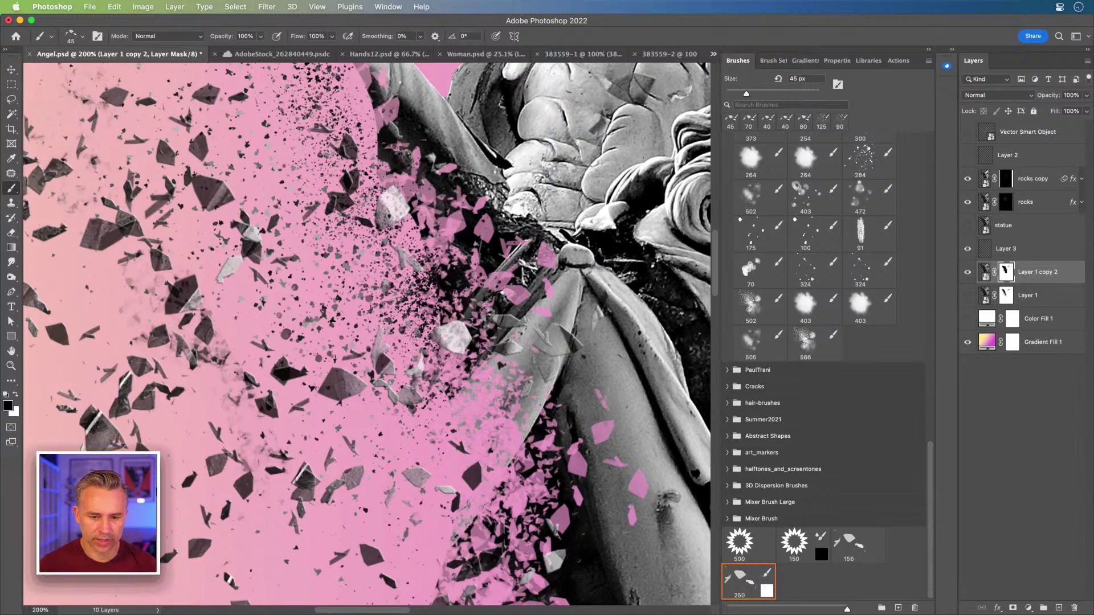
pyautogui.press('super+minus')
pyautogui.press('super+minus')
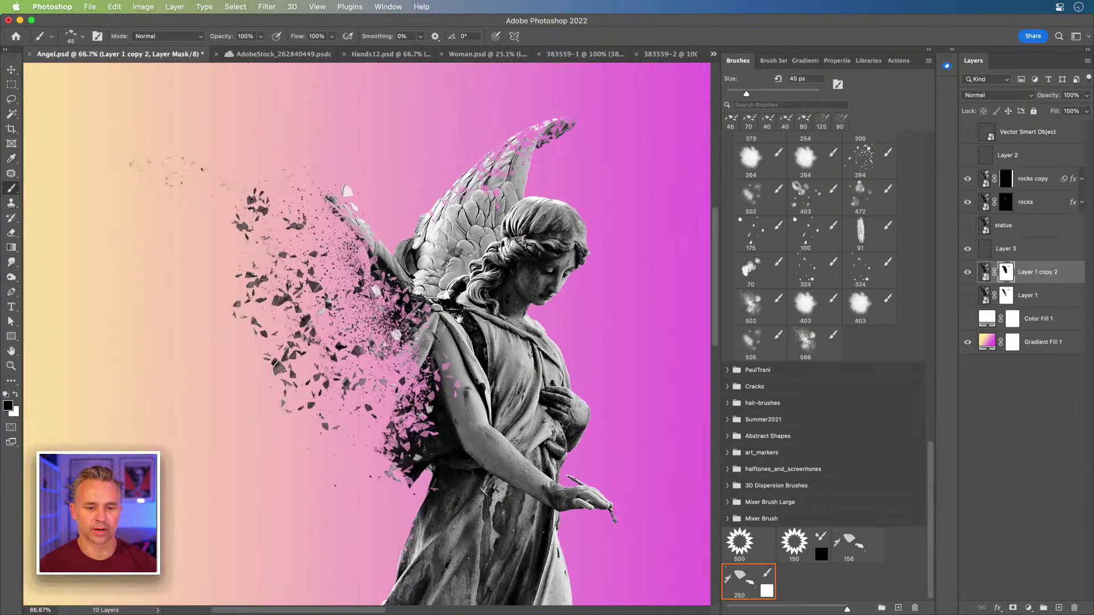
pyautogui.moveTo(459, 318); pyautogui.dragTo(504, 303)
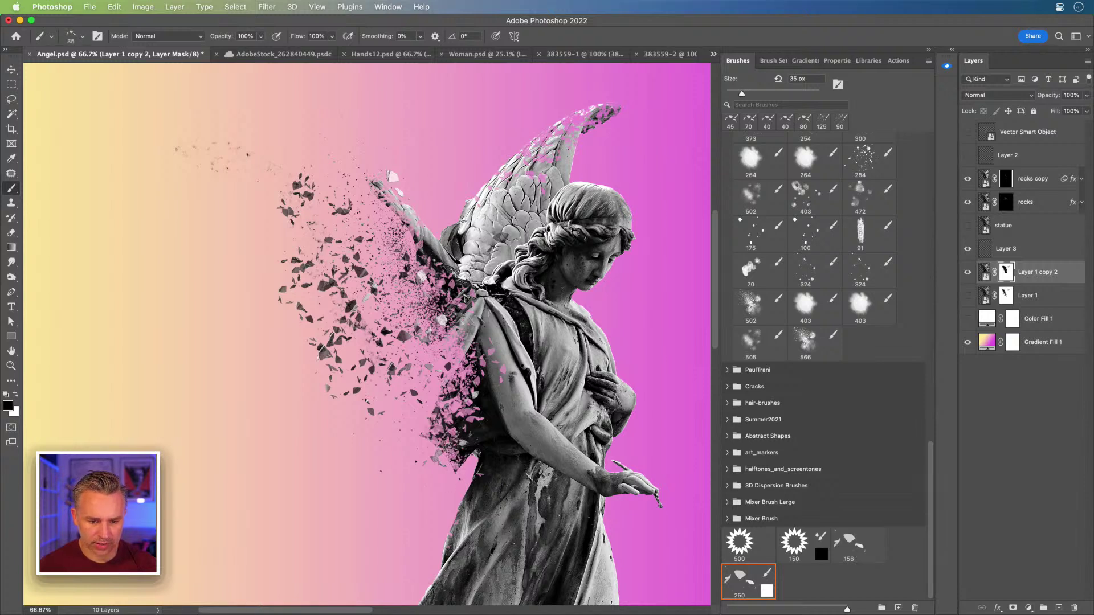
pyautogui.press(']')
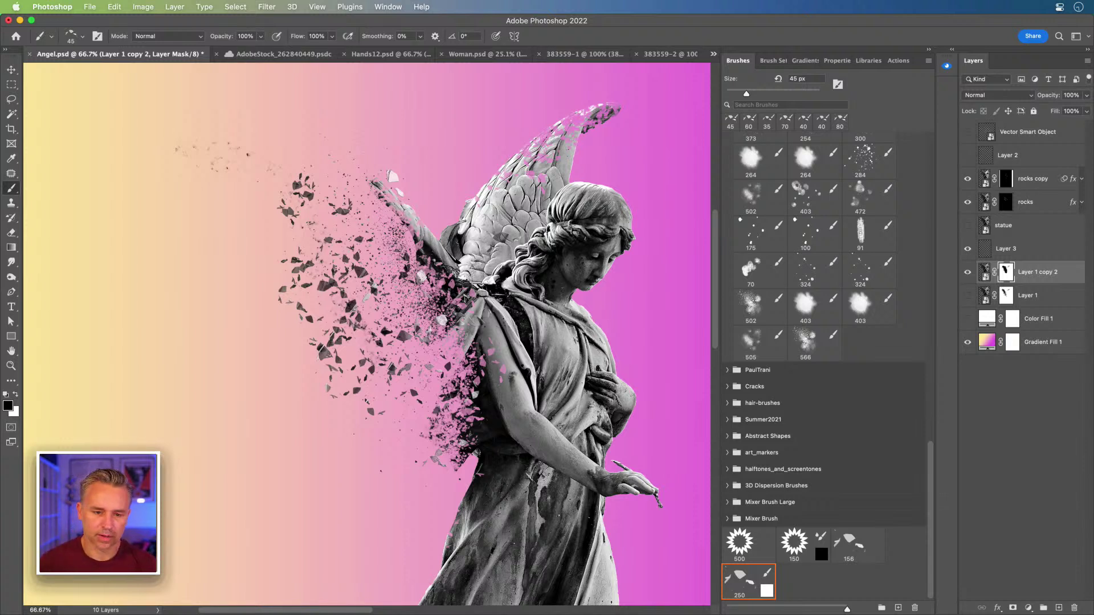
# - Zoom to 100% on the raised wing tip and paint it apart with the 70 px shard brush
pyautogui.press('super+plus')
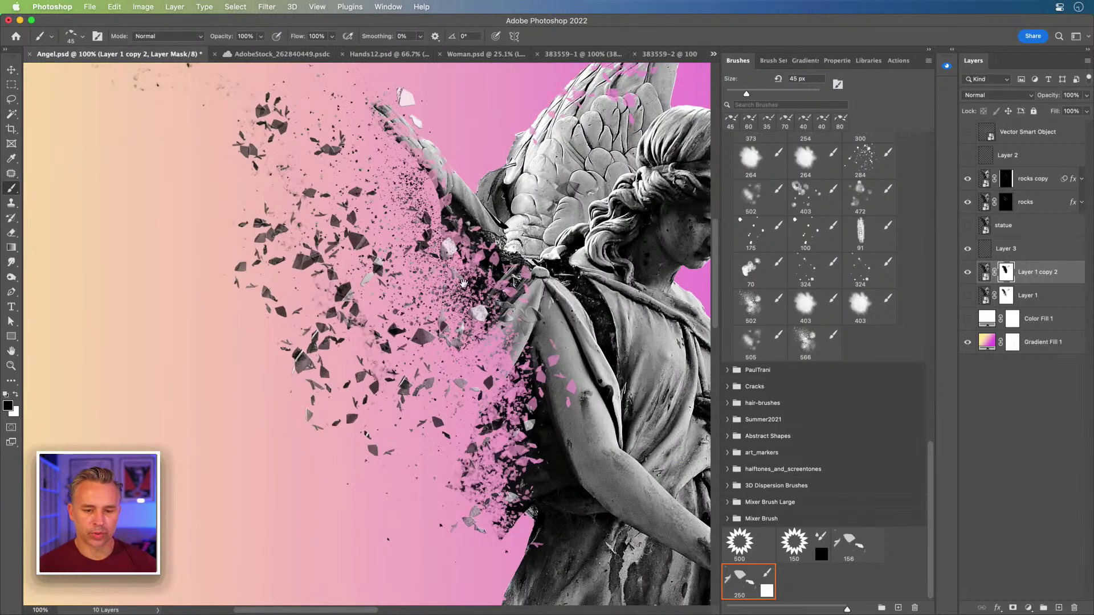
pyautogui.moveTo(463, 283); pyautogui.dragTo(375, 426)
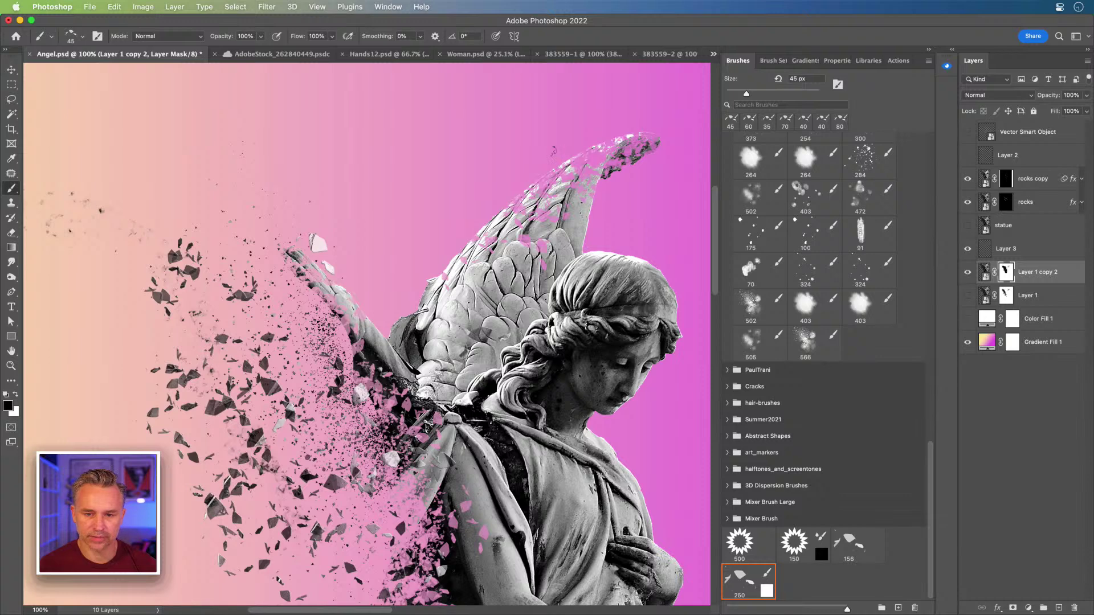
pyautogui.press(']')
pyautogui.press(']')
pyautogui.press(']')
pyautogui.press(']')
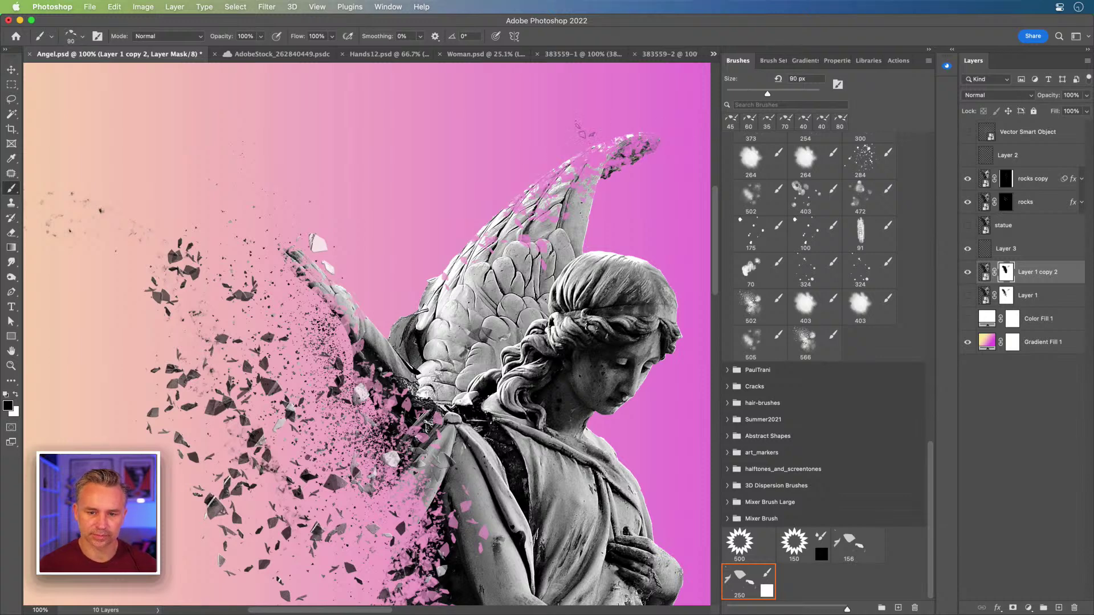
pyautogui.press('[')
pyautogui.press('[')
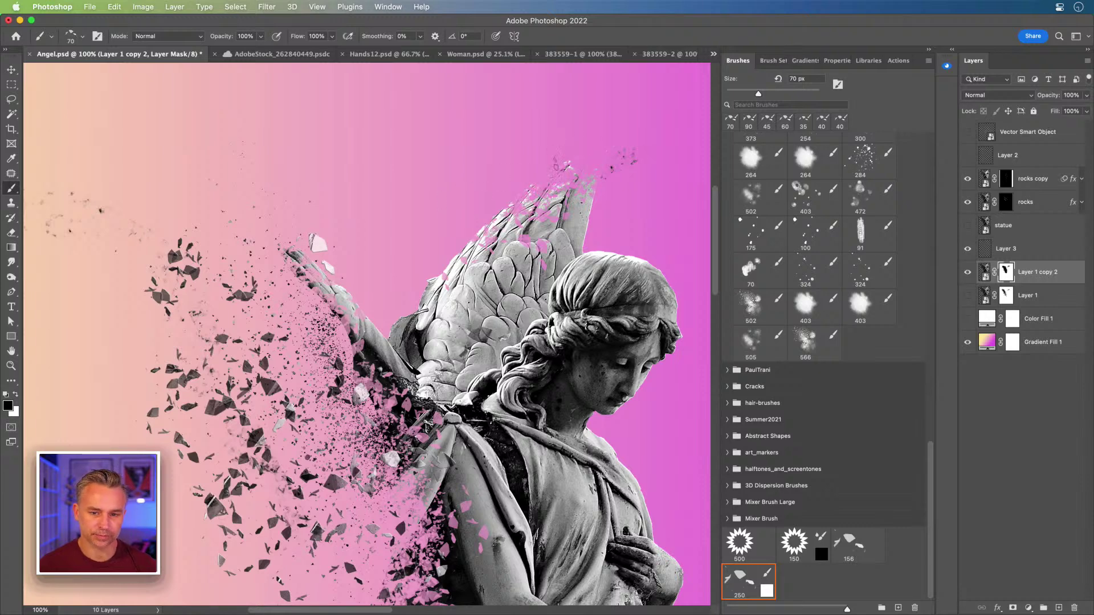
pyautogui.moveTo(280, 255)
pyautogui.mouseDown()
pyautogui.moveTo(386, 133)
pyautogui.moveTo(331, 137)
pyautogui.moveTo(330, 153)
pyautogui.mouseUp()
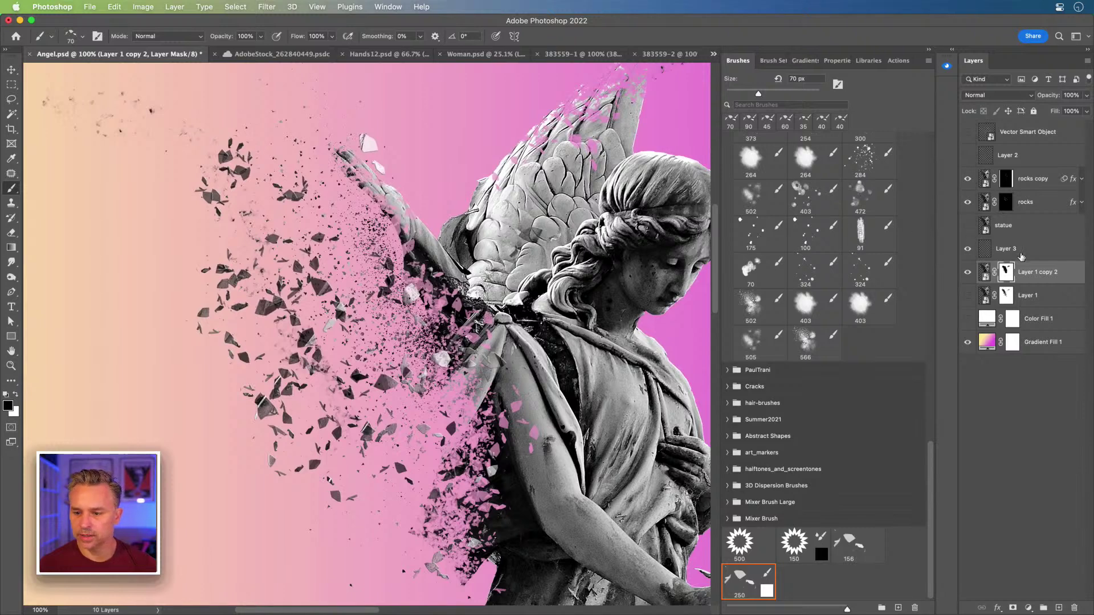
# - Make Layer 3 active, fit the image on screen and clear the selection
pyautogui.click(991, 246)
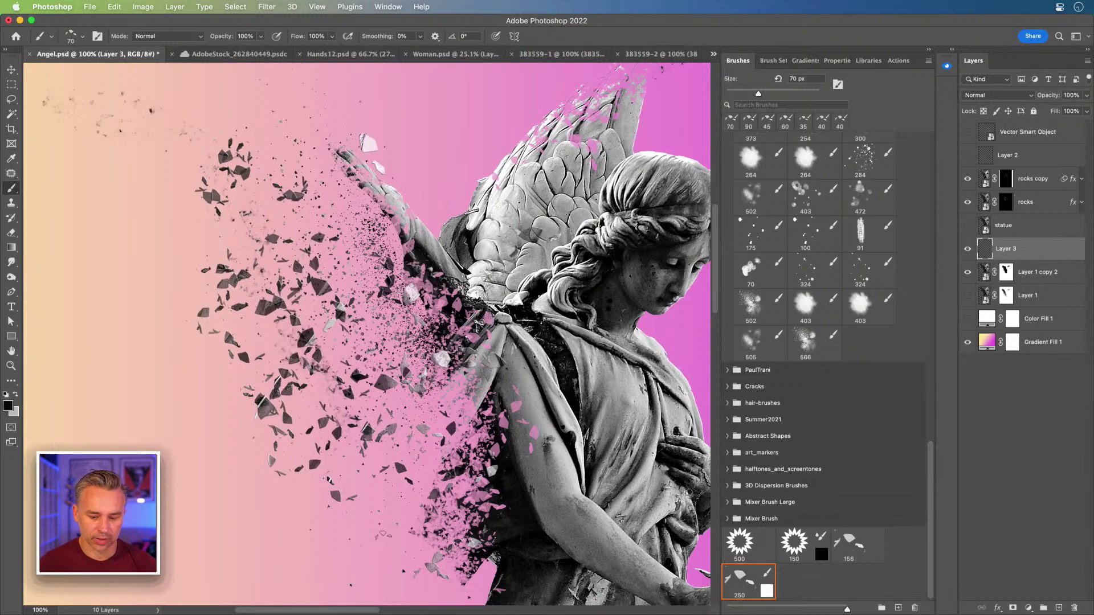
pyautogui.moveTo(383, 535); pyautogui.dragTo(530, 298)
pyautogui.moveTo(616, 297); pyautogui.dragTo(61, 308)
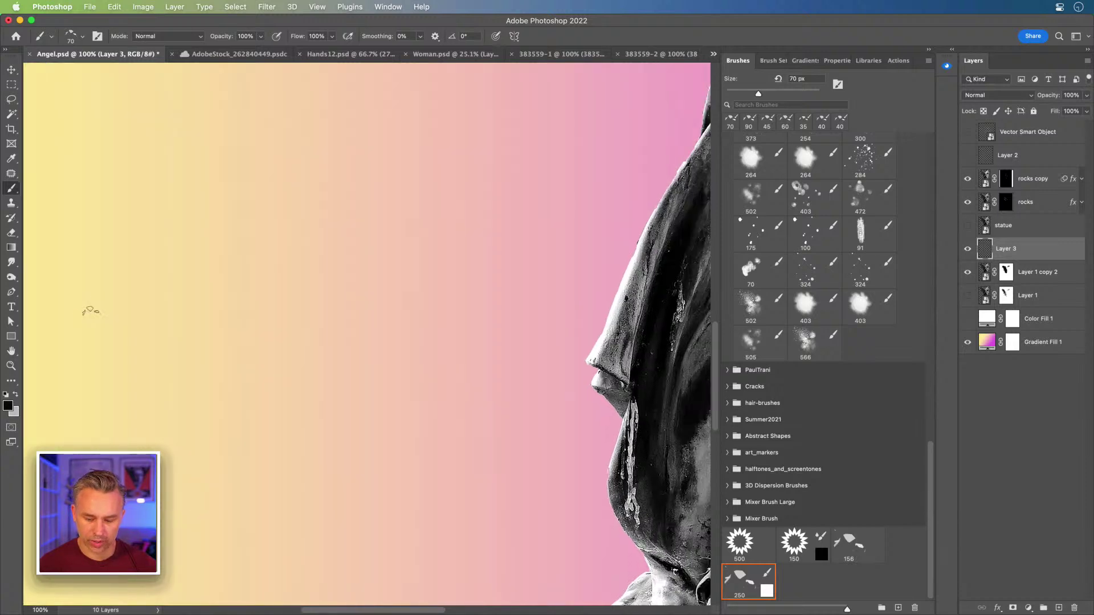
pyautogui.press('super+0')
pyautogui.press('super+d')
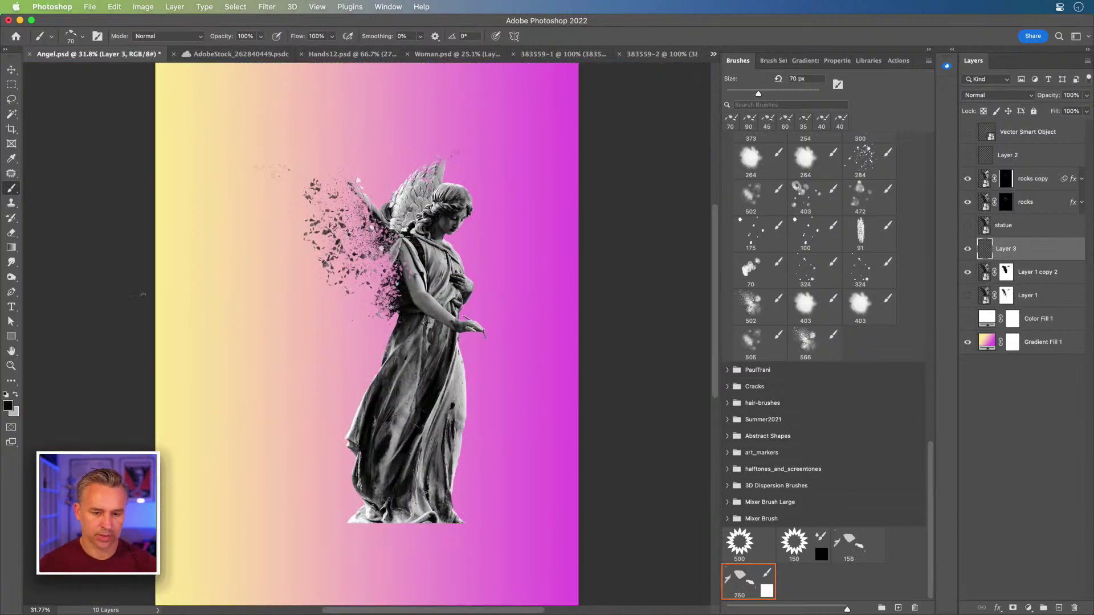
# - Resize the canvas to 3000 × 4000 pixels with Image > Canvas Size
pyautogui.click(146, 6)
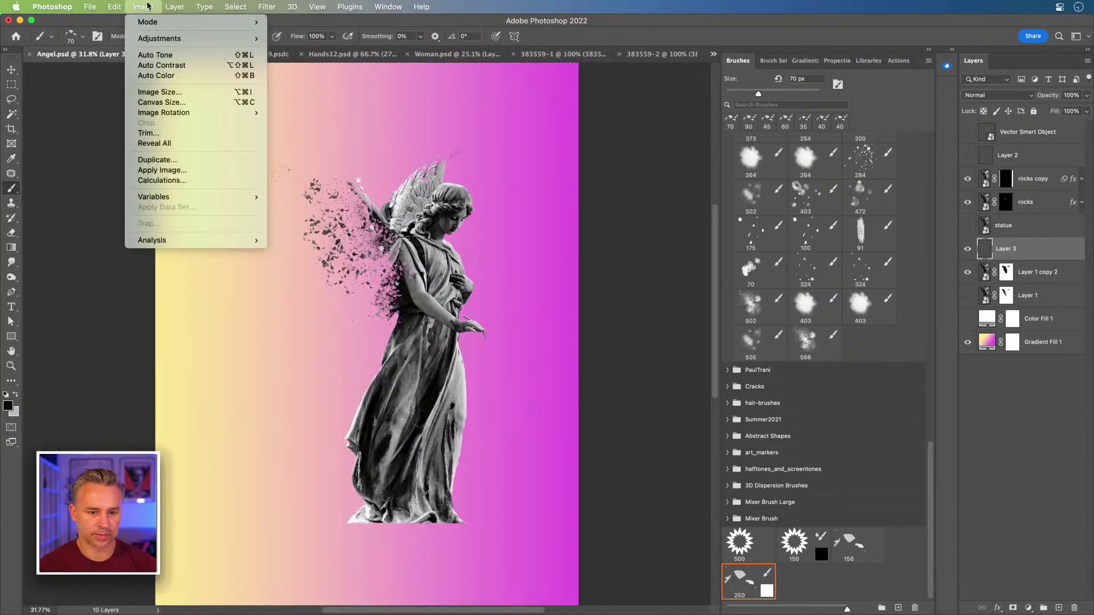
pyautogui.click(139, 102)
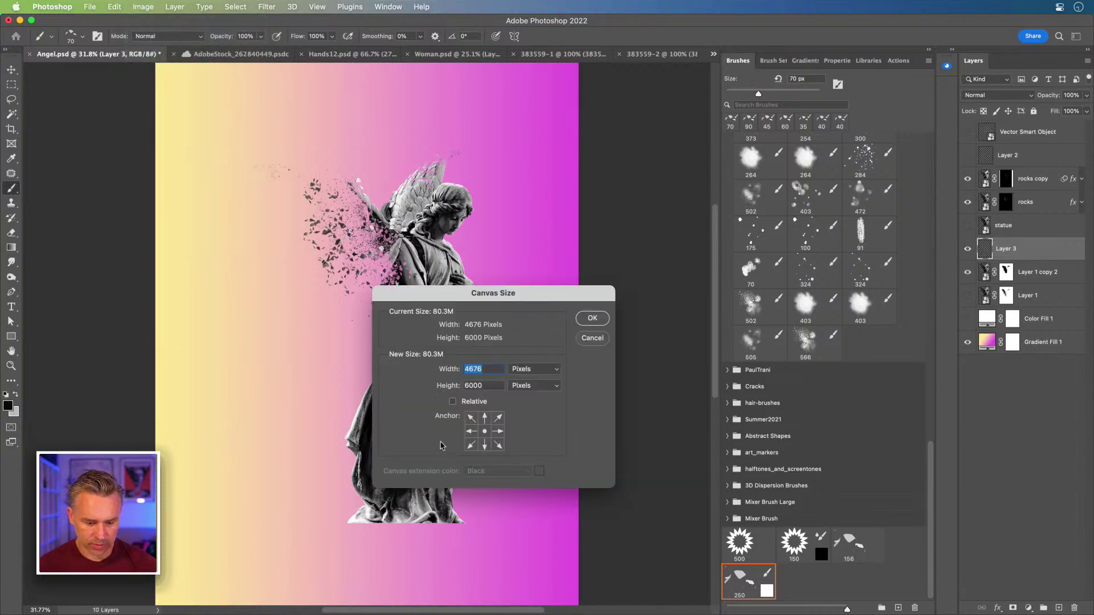
pyautogui.write('3000')
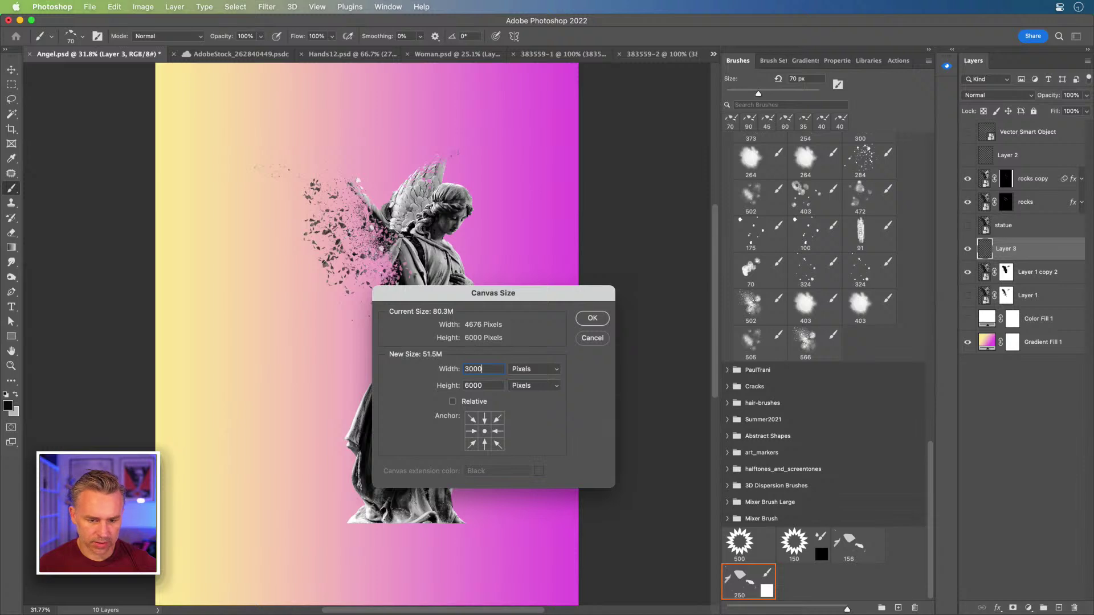
pyautogui.press('Tab')
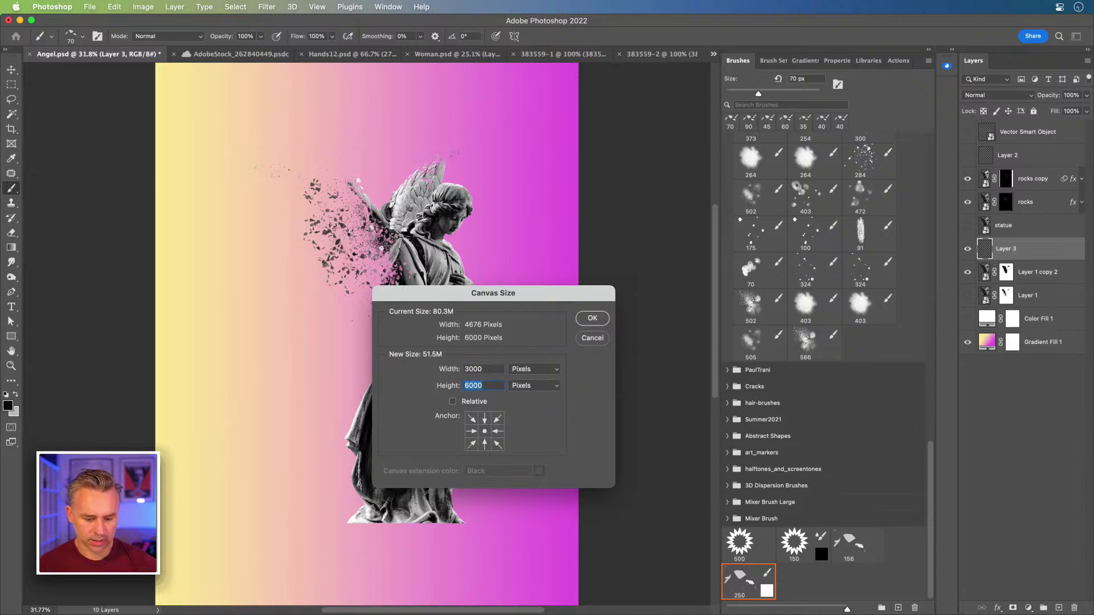
pyautogui.write('4')
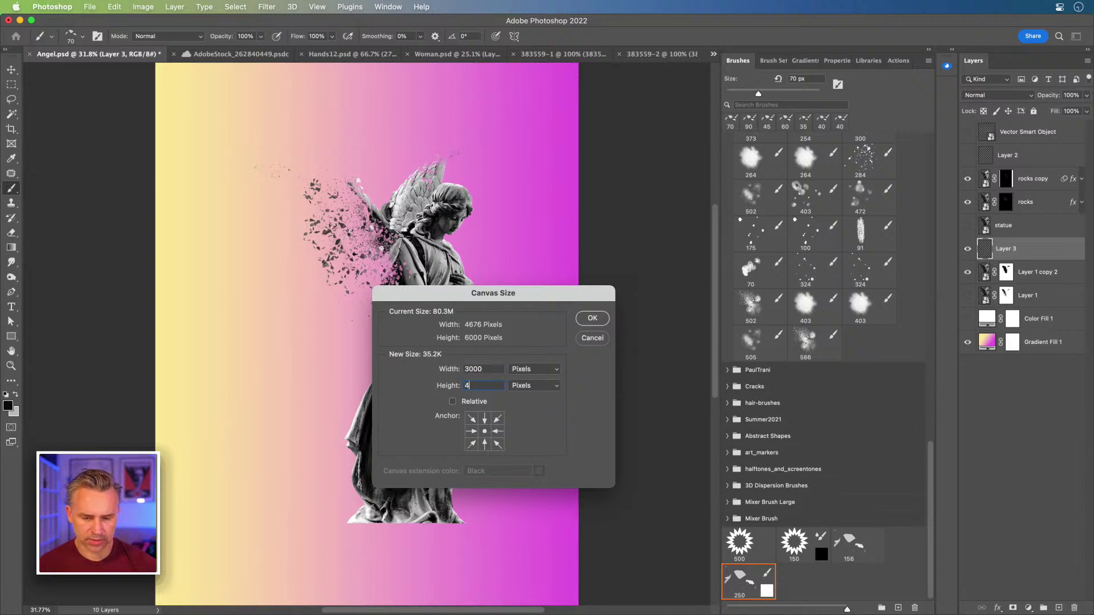
pyautogui.write('000')
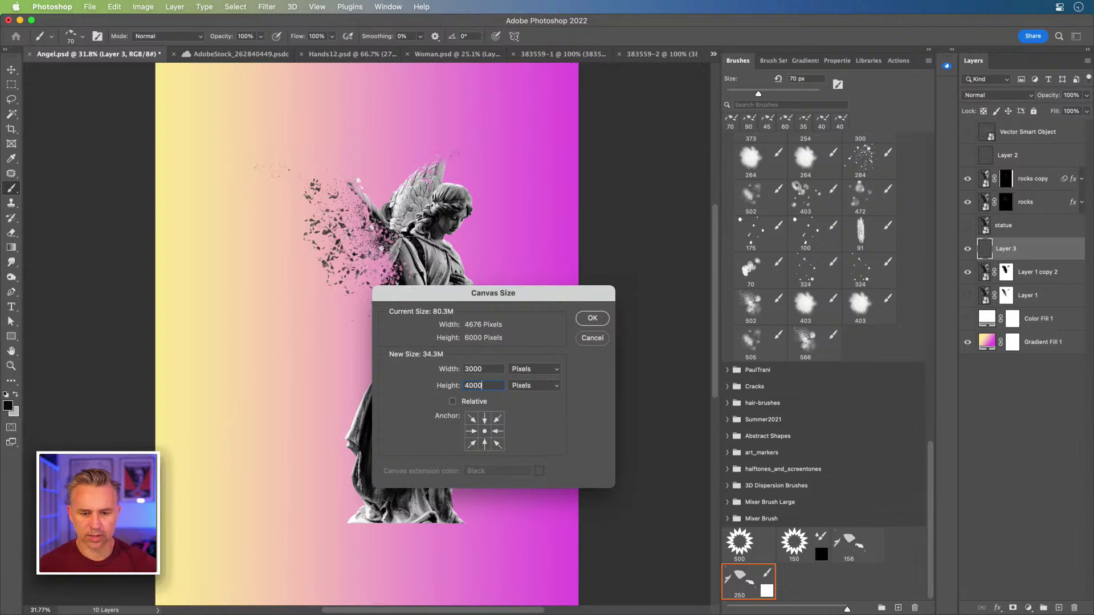
pyautogui.press('Return')
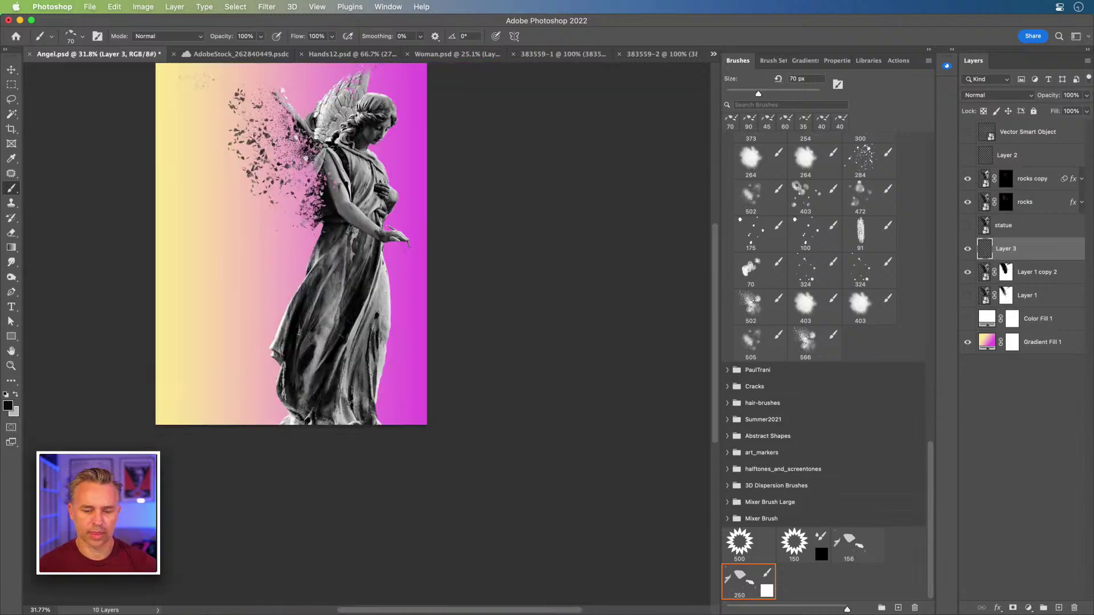
pyautogui.moveTo(315, 286); pyautogui.dragTo(431, 400)
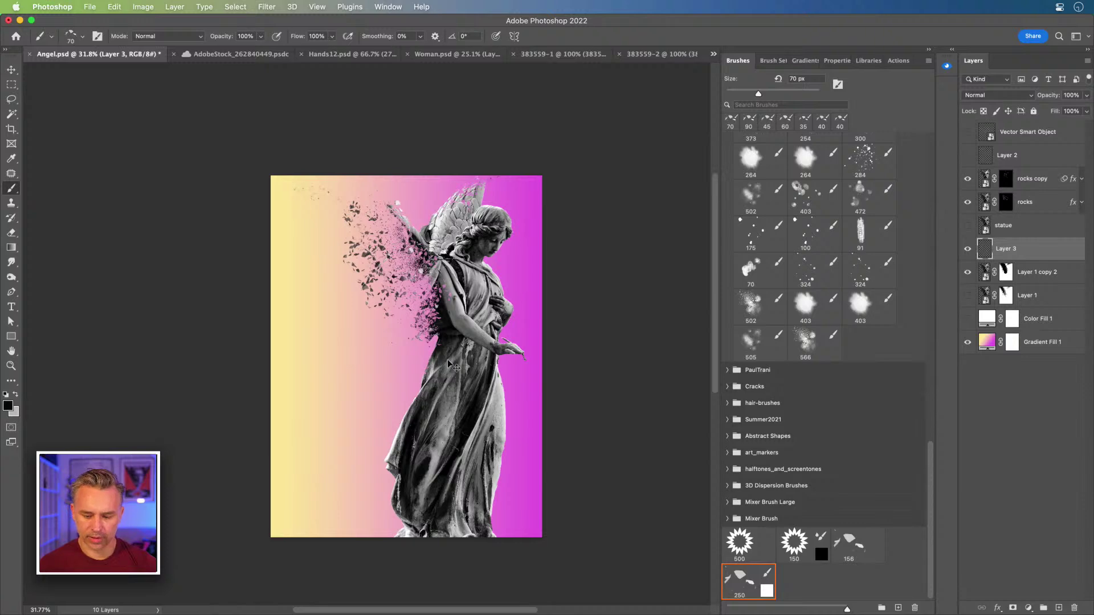
# - Select rocks copy through Layer 1 and move them about 100 px lower
pyautogui.press('super+0')
pyautogui.press('super+plus')
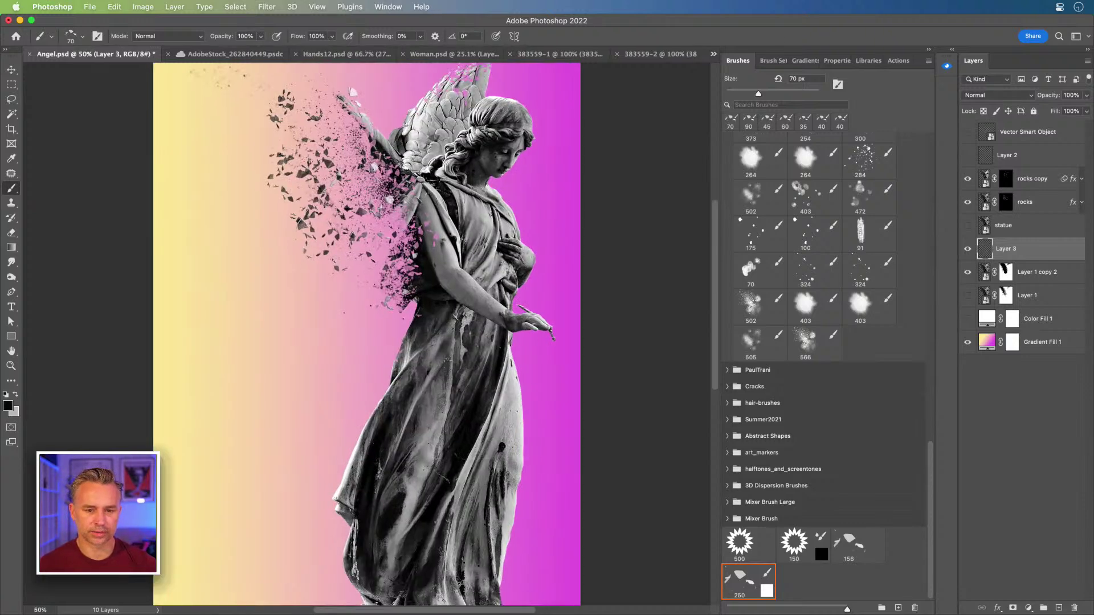
pyautogui.click(1037, 297)
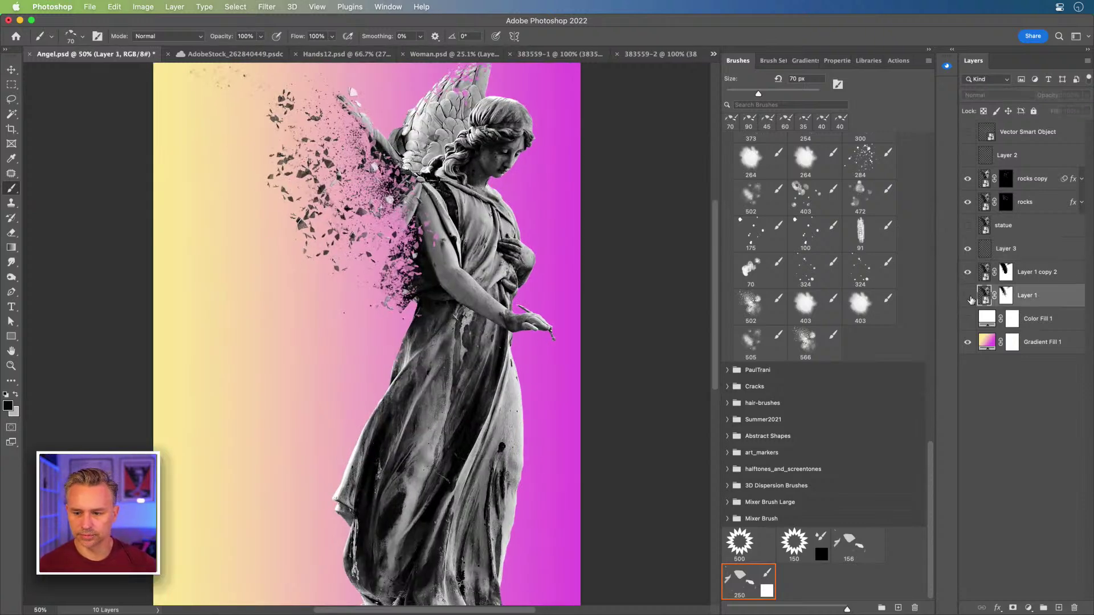
pyautogui.click(1029, 186)
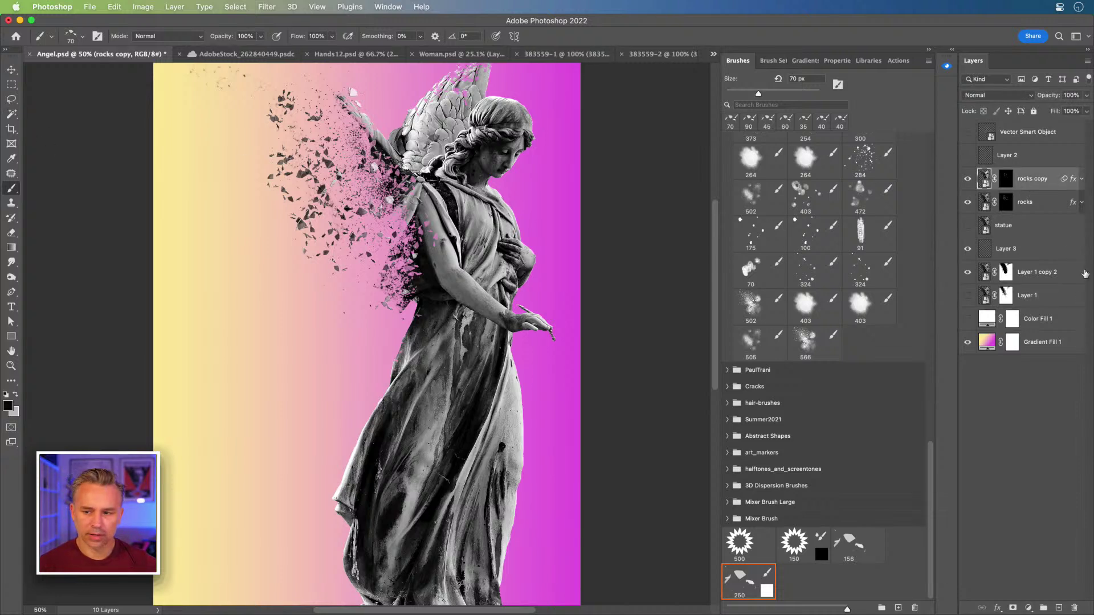
pyautogui.keyDown('shift'); pyautogui.click(1032, 302); pyautogui.keyUp('shift')
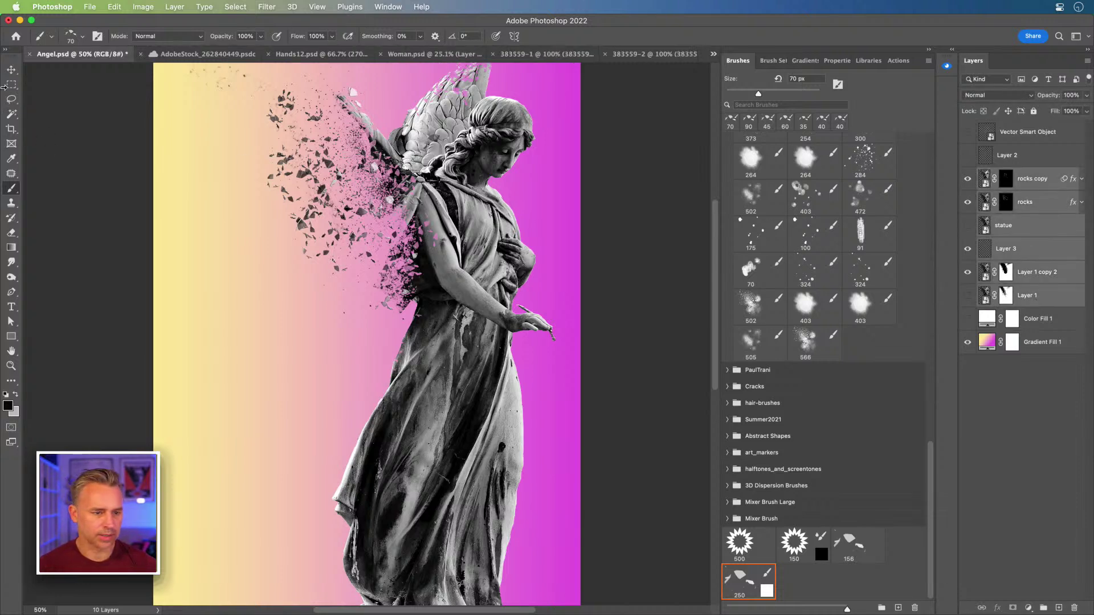
pyautogui.press('v')
pyautogui.moveTo(521, 222); pyautogui.dragTo(524, 284)
# - Try a 3000 × 3000 square canvas size, then undo it and zoom to 66.7%
pyautogui.click(142, 7)
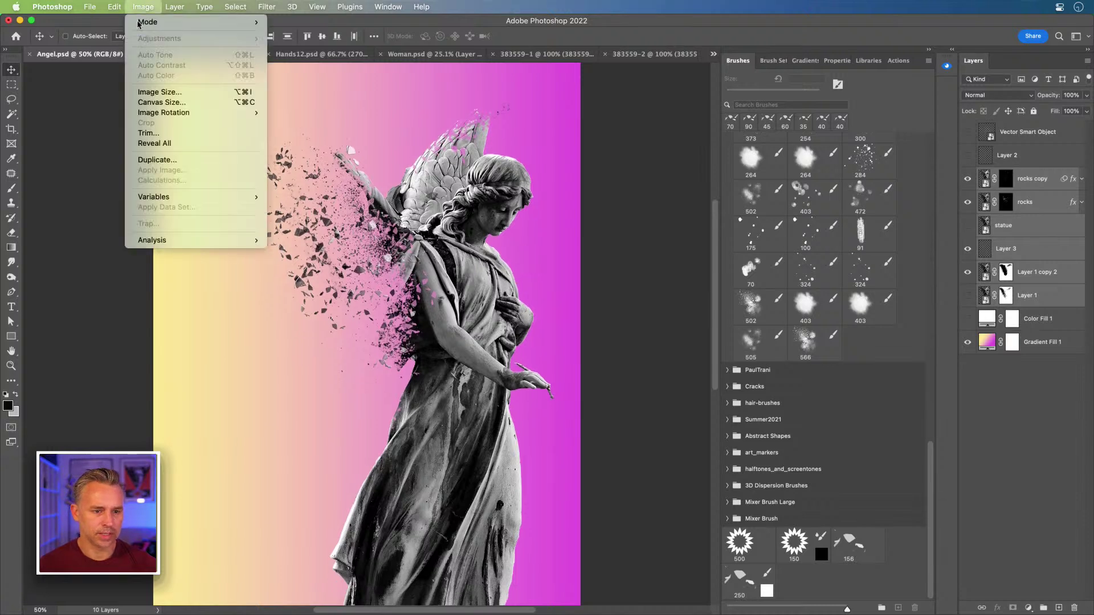
pyautogui.click(167, 102)
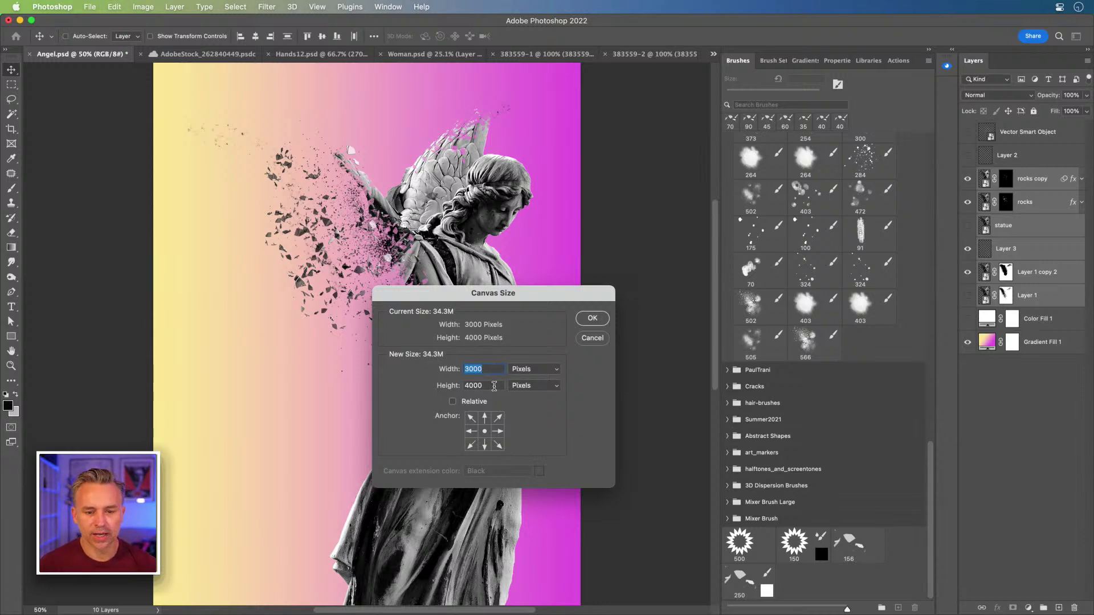
pyautogui.press('Tab')
pyautogui.write('3000')
pyautogui.click(590, 319)
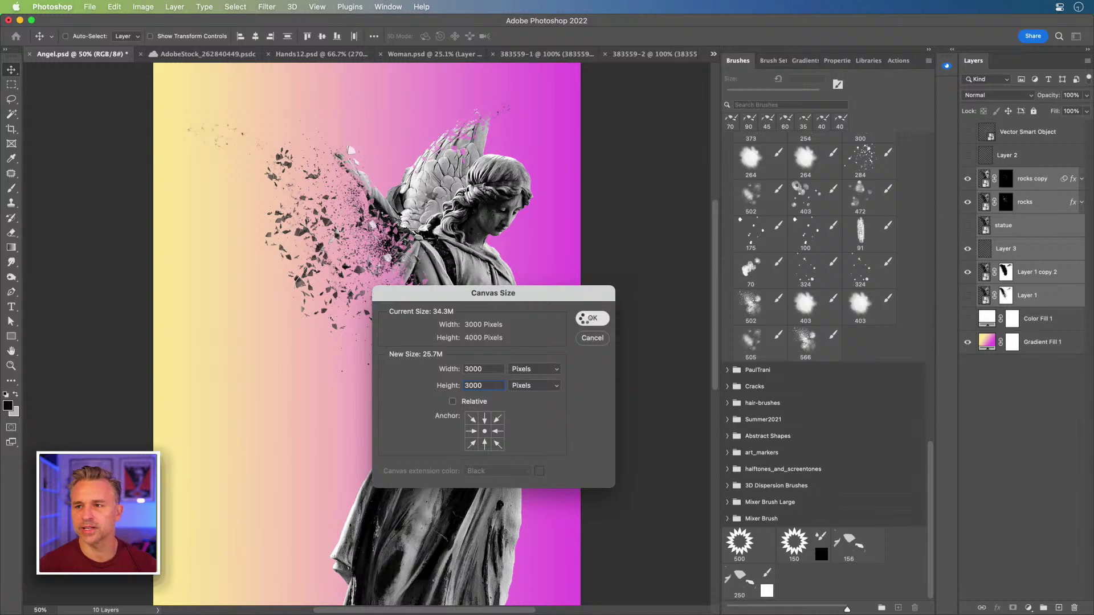
pyautogui.moveTo(232, 126); pyautogui.dragTo(292, 239)
pyautogui.press('super+z')
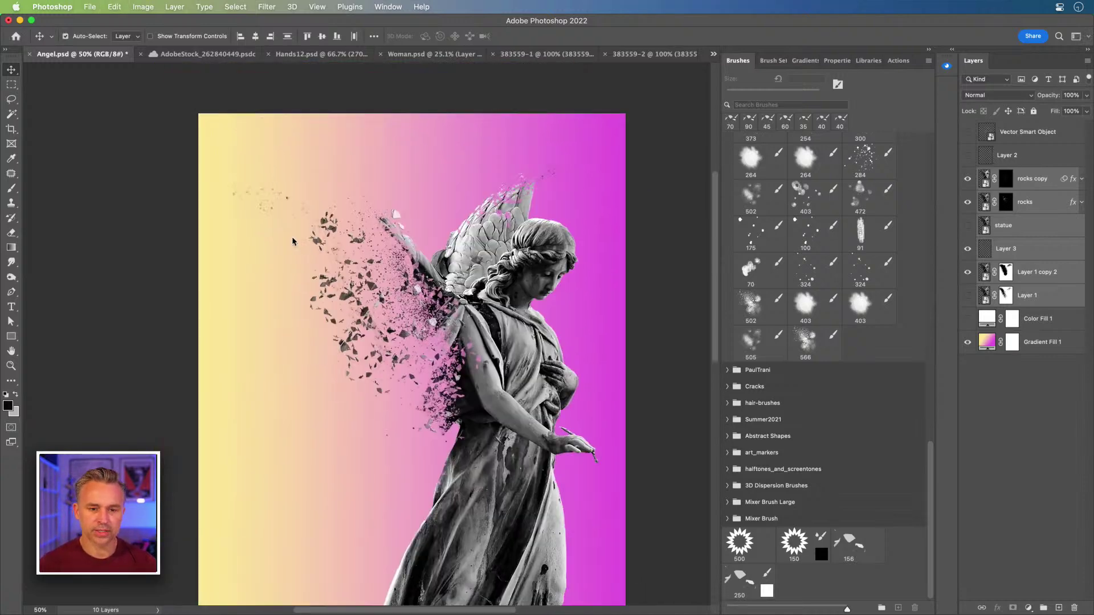
pyautogui.scroll(-2, 287, 257)
pyautogui.press('super+equal')
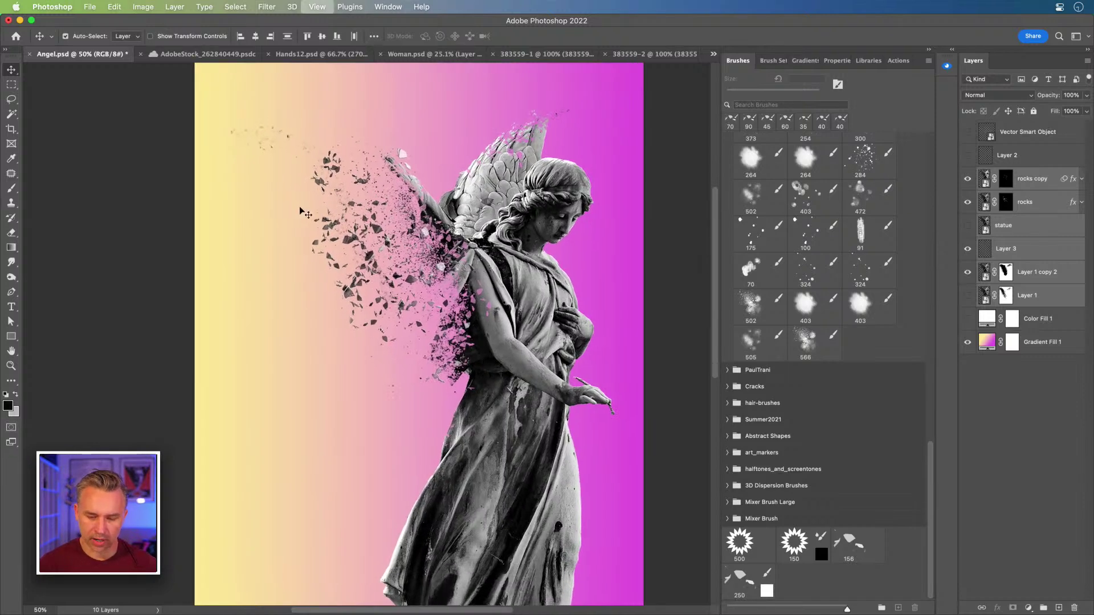
# - Scroll the Brushes panel up to the folder list with AdobeLiveCarneyBrushes expanded
pyautogui.hscroll(2, 208, 279)
pyautogui.scroll(1, 208, 279)
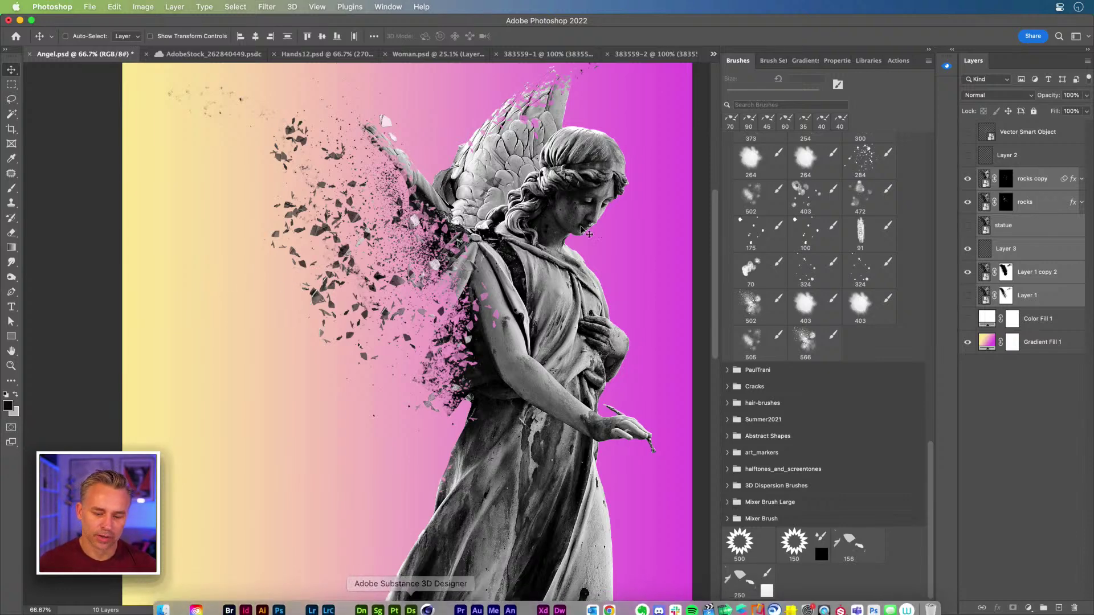
pyautogui.scroll(10, 807, 307)
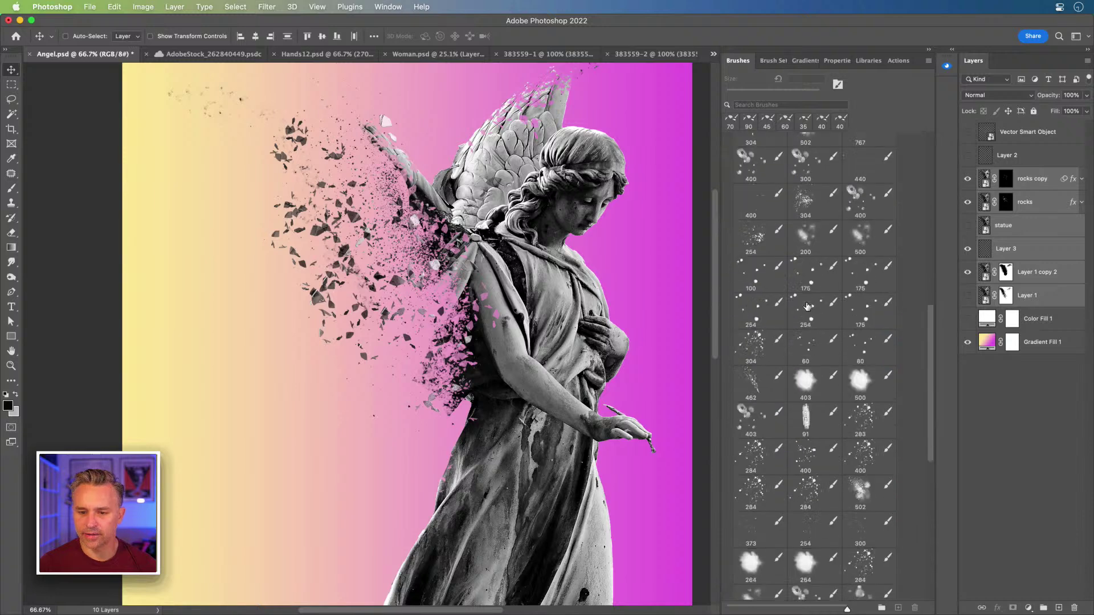
pyautogui.scroll(-2, 766, 427)
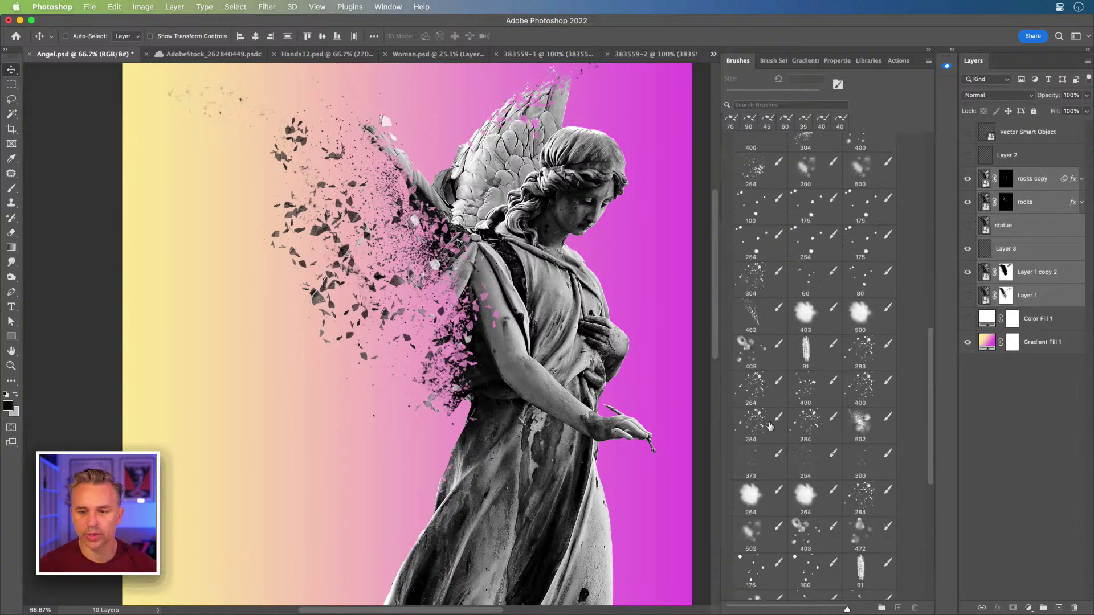
pyautogui.scroll(10, 769, 425)
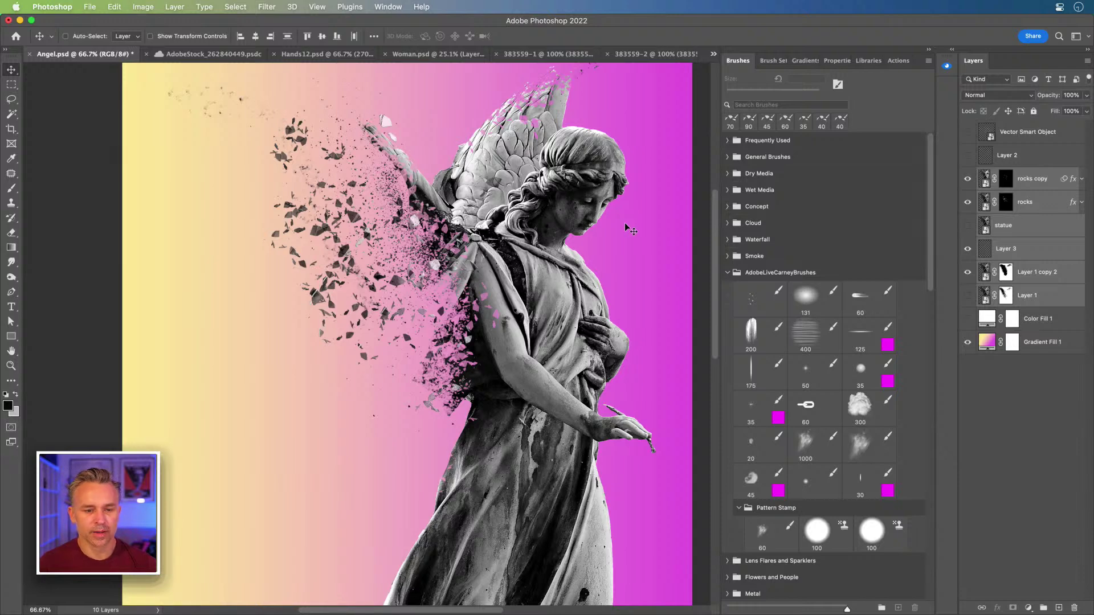
# - Rename Layer 3 to 'dust' and Layer 1 copy 2 to 'statue'
pyautogui.click(1015, 232)
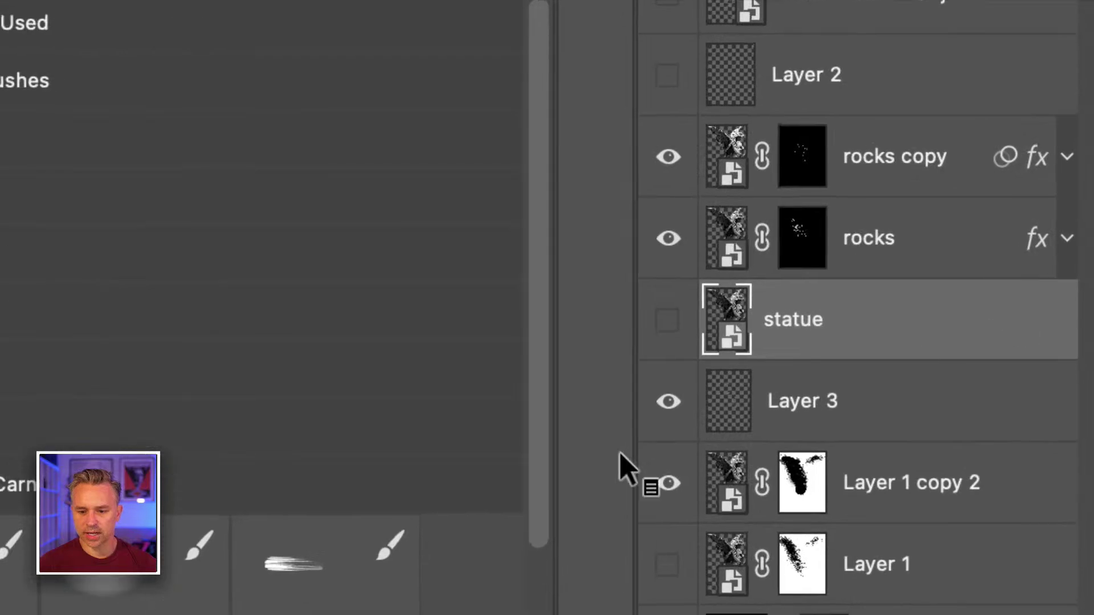
pyautogui.doubleClick(808, 400)
pyautogui.write('dust')
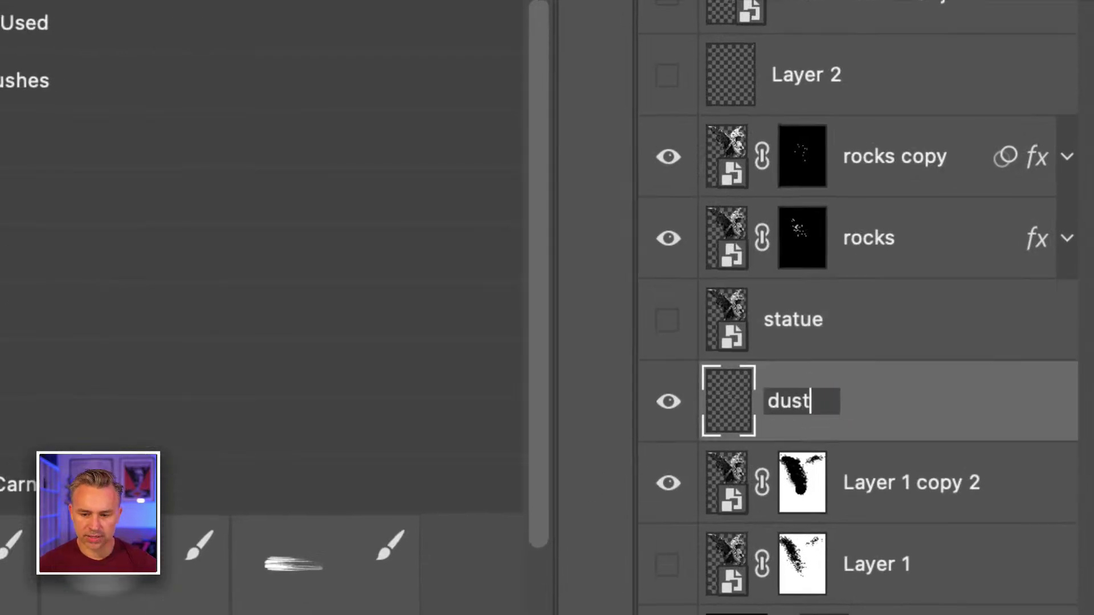
pyautogui.press('Return')
pyautogui.doubleClick(878, 485)
pyautogui.write('statue')
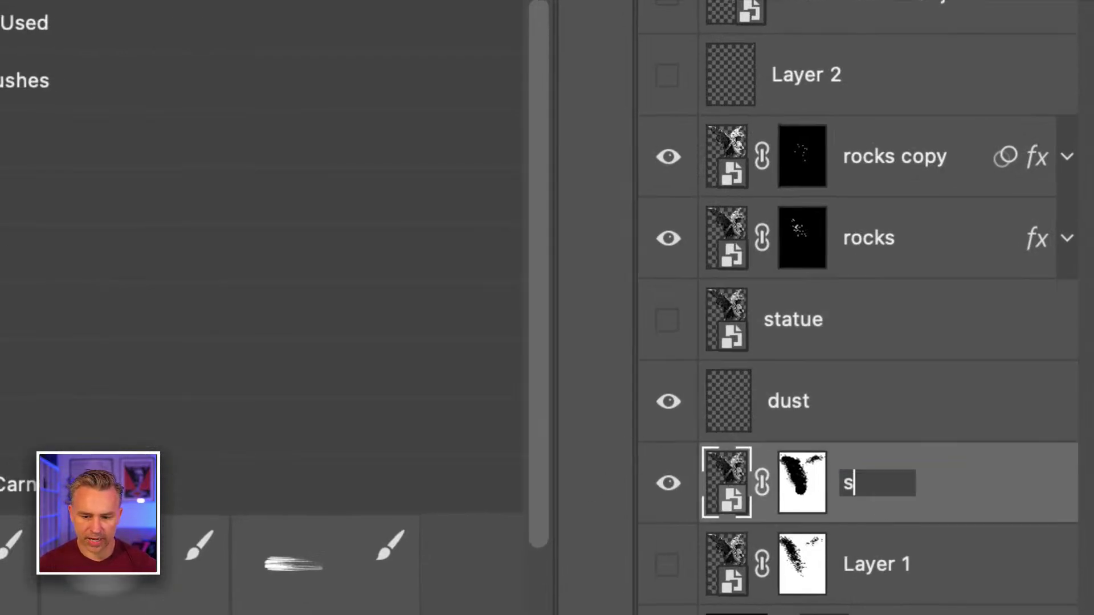
pyautogui.press('Return')
# - Group the lower statue, Layer 1 and Color Fill 1 layers as 'stuff' and move it to the top
pyautogui.moveTo(798, 477); pyautogui.dragTo(825, 520)
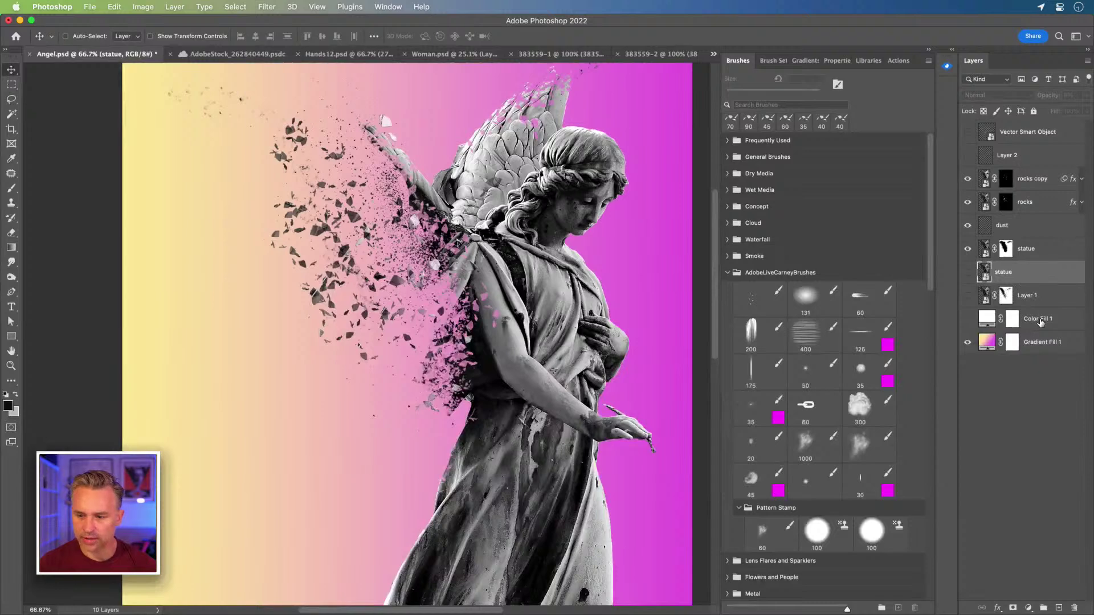
pyautogui.keyDown('shift'); pyautogui.click(1042, 322); pyautogui.keyUp('shift')
pyautogui.press('super+g')
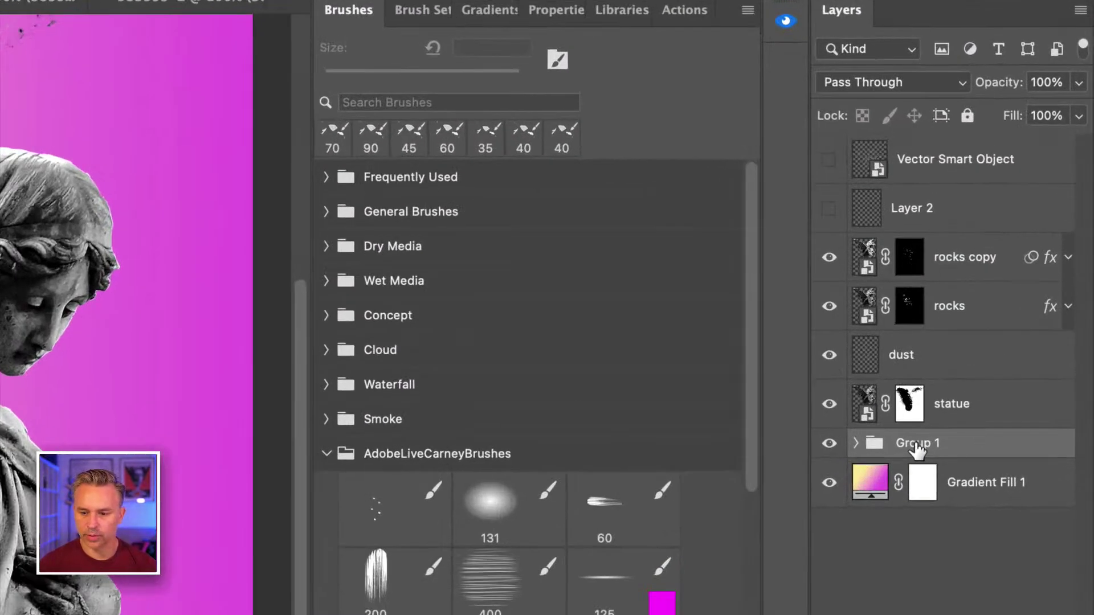
pyautogui.doubleClick(1008, 267)
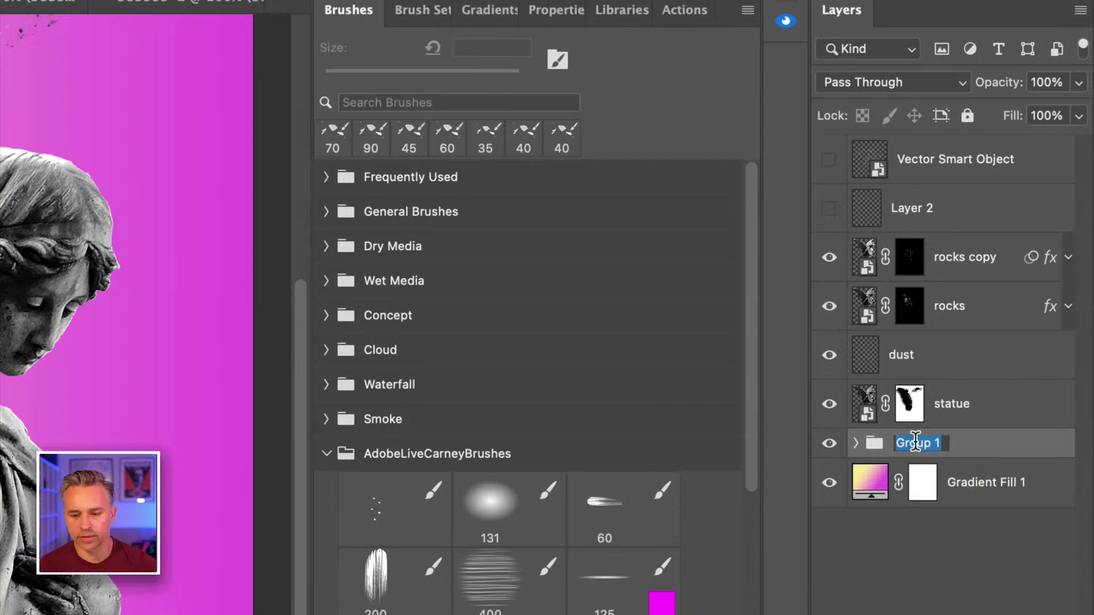
pyautogui.write('stuff')
pyautogui.press('Return')
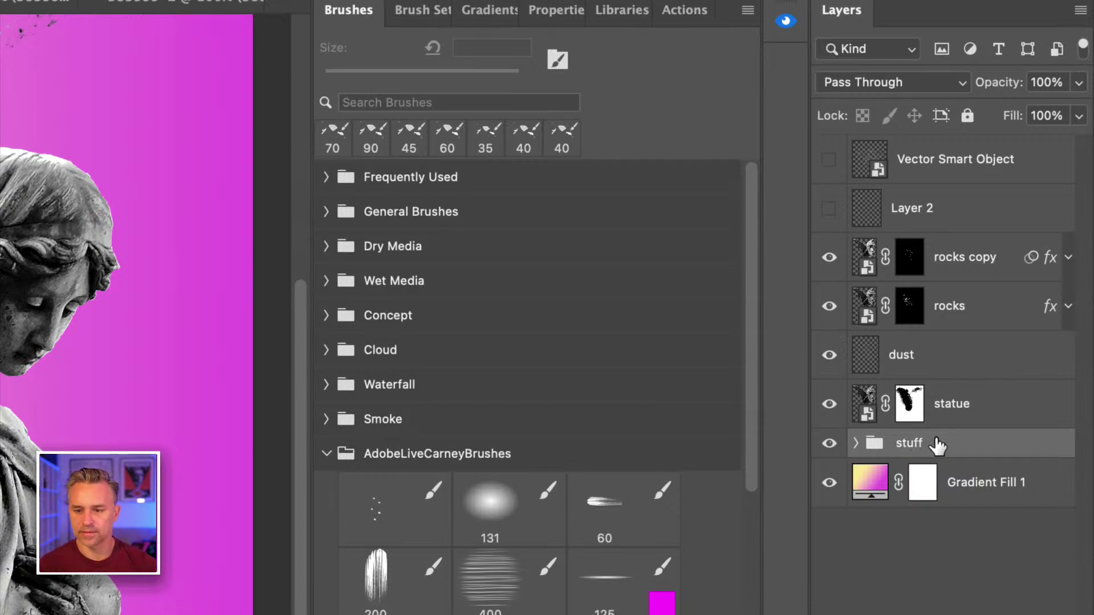
pyautogui.moveTo(937, 445); pyautogui.dragTo(934, 141)
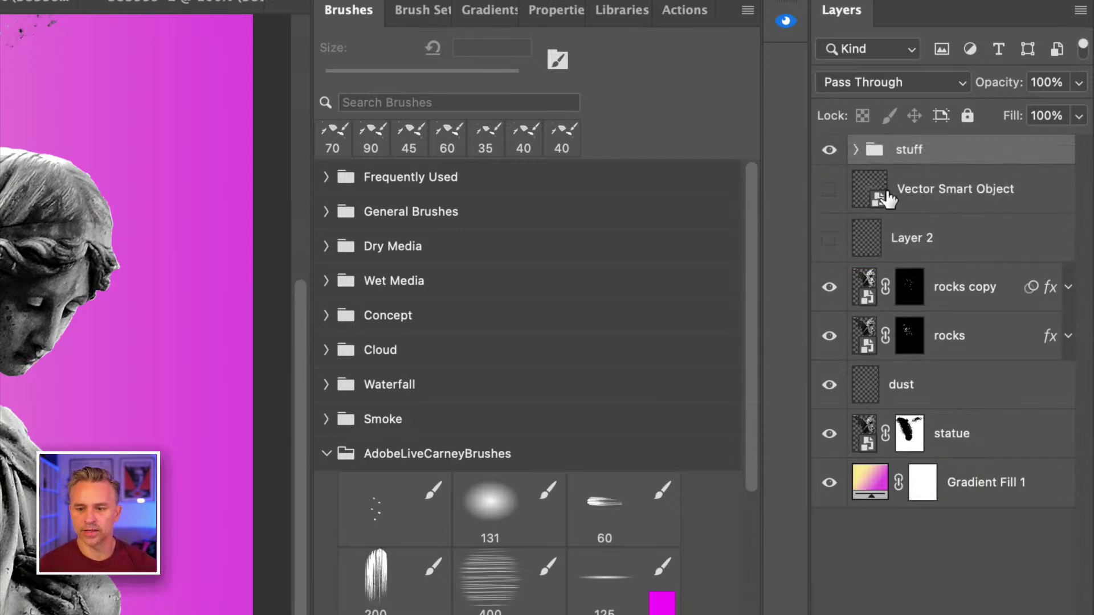
# - Hide the stuff group, show the Vector Smart Object shards, and move them lower-left beside the wing
pyautogui.click(831, 151)
pyautogui.click(828, 189)
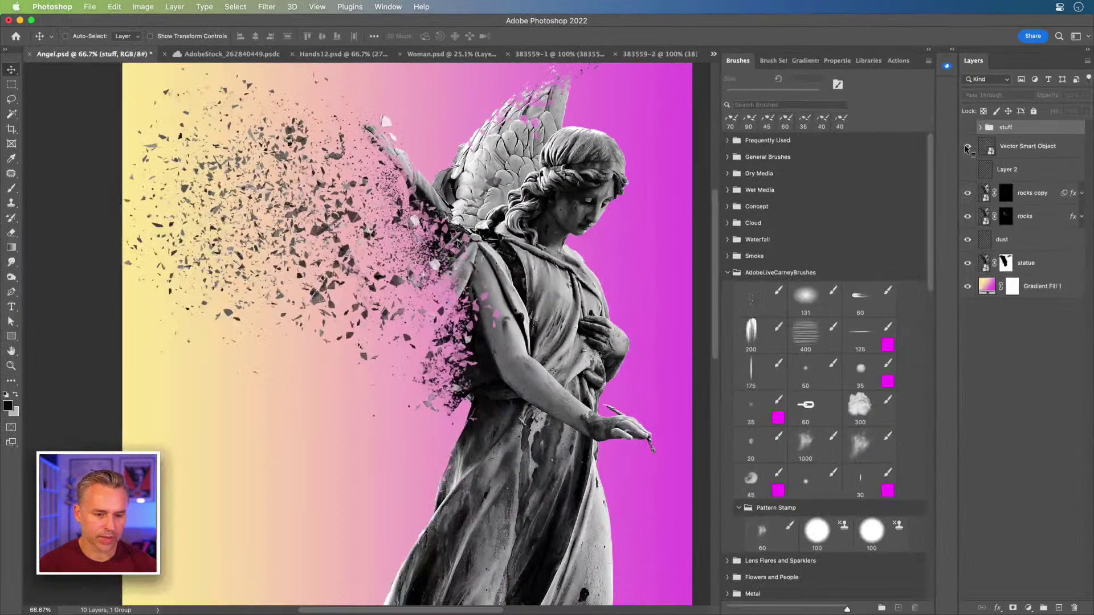
pyautogui.click(1009, 152)
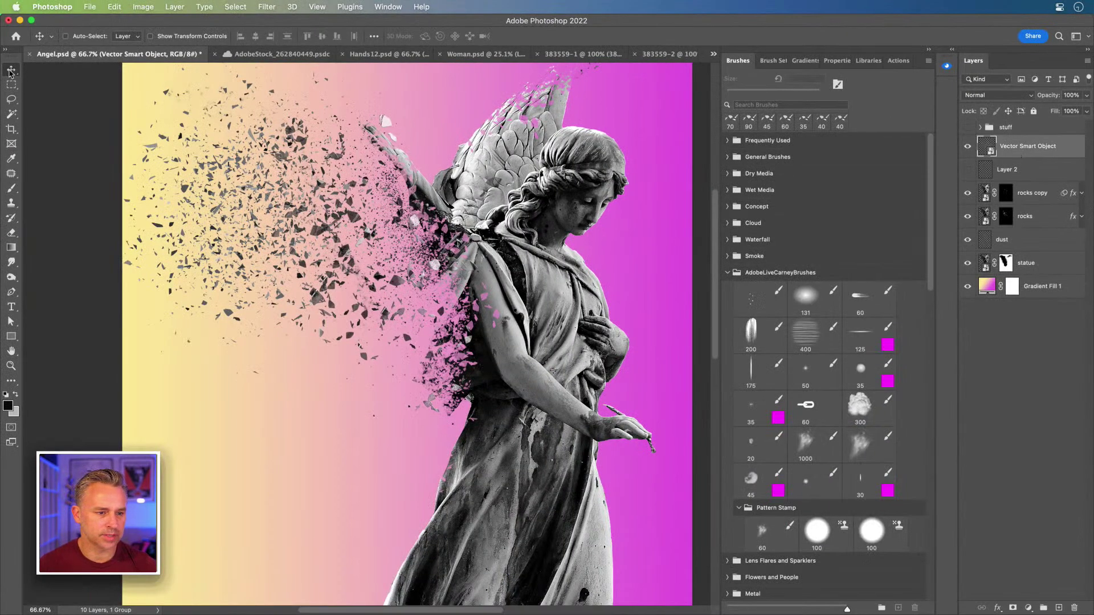
pyautogui.moveTo(239, 188); pyautogui.dragTo(179, 423)
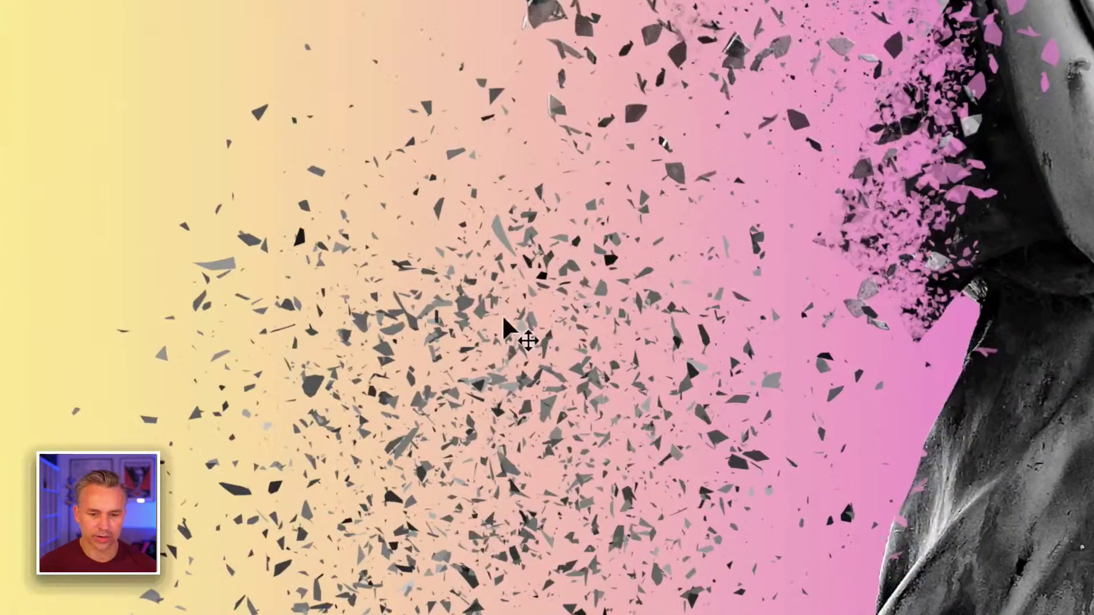
pyautogui.moveTo(502, 314); pyautogui.dragTo(445, 239)
pyautogui.moveTo(441, 265)
pyautogui.mouseDown()
pyautogui.moveTo(423, 262)
pyautogui.moveTo(399, 296)
pyautogui.moveTo(447, 261)
pyautogui.mouseUp()
pyautogui.moveTo(304, 411)
pyautogui.mouseDown()
pyautogui.moveTo(289, 353)
pyautogui.moveTo(280, 456)
pyautogui.moveTo(288, 411)
pyautogui.mouseUp()
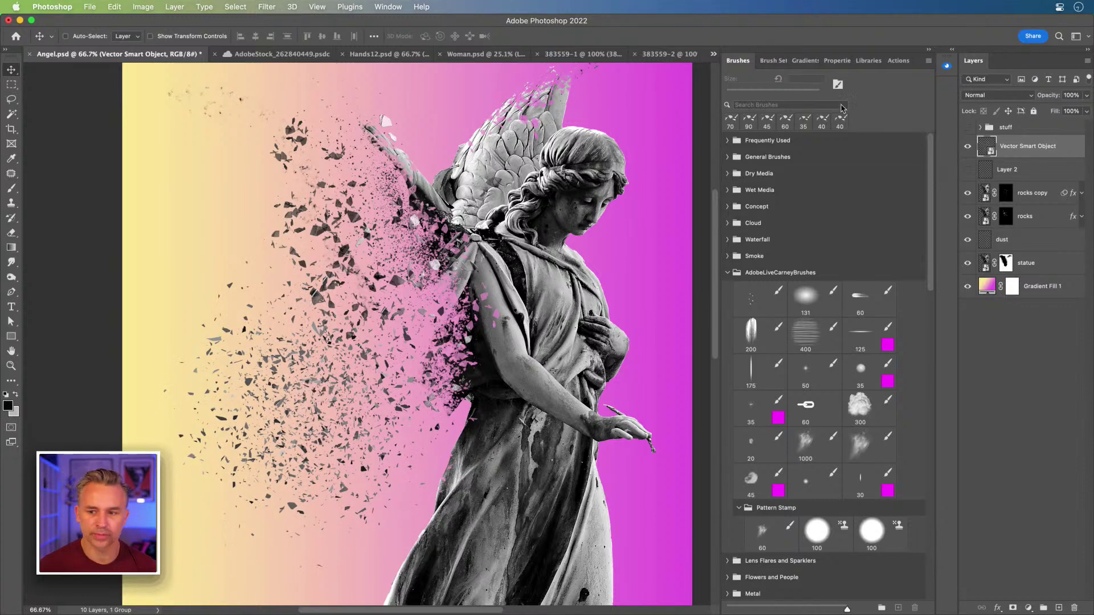
# - Rename the shard layer 'broken glass' and put it inside the stuff group
pyautogui.doubleClick(1012, 147)
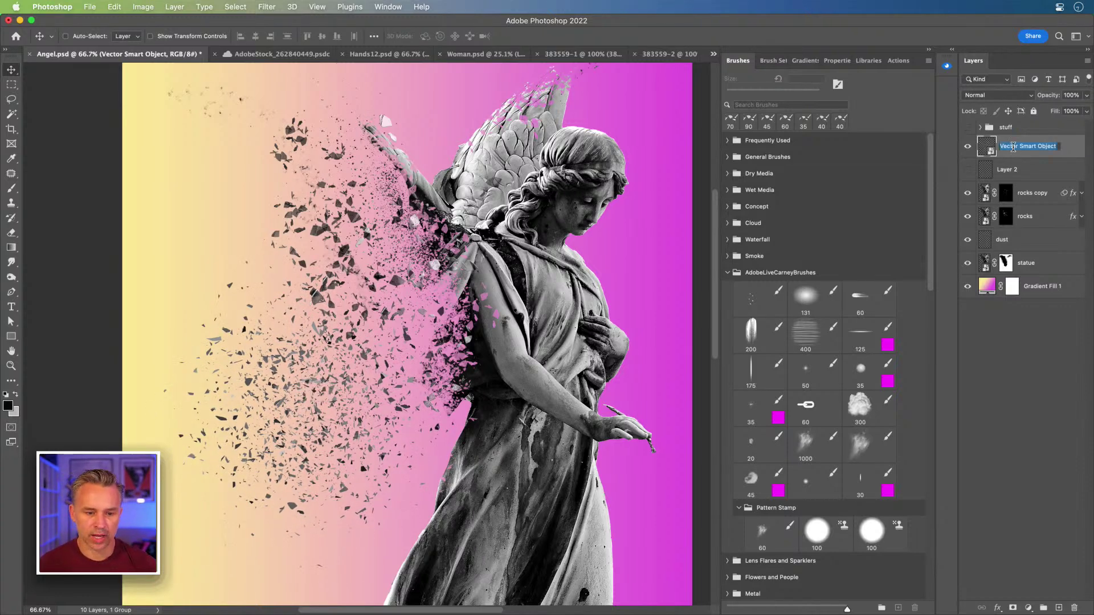
pyautogui.write('broken g')
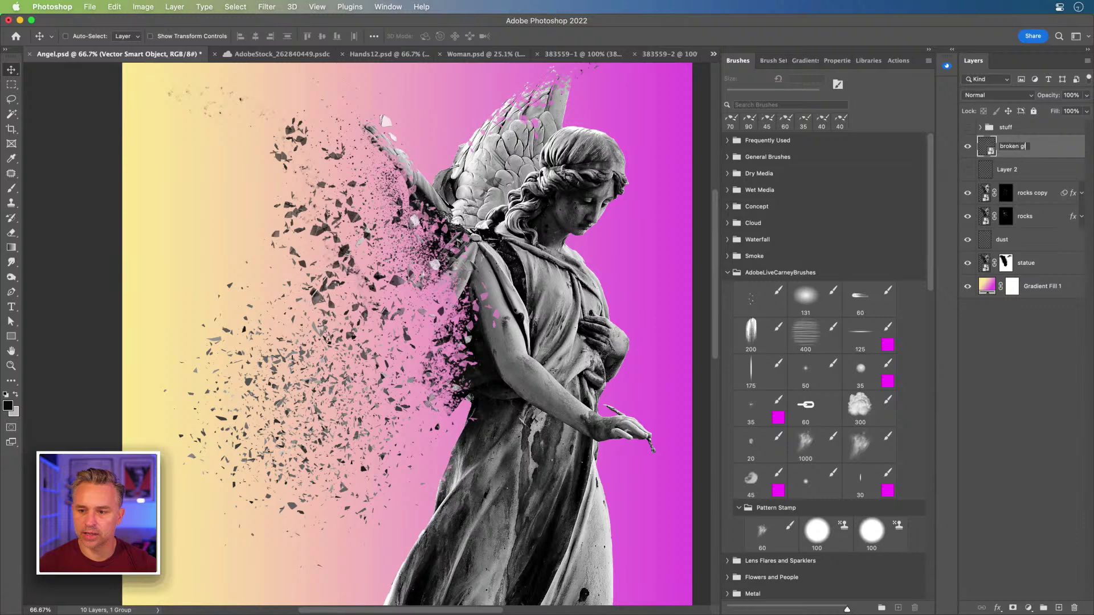
pyautogui.write('lass')
pyautogui.press('Return')
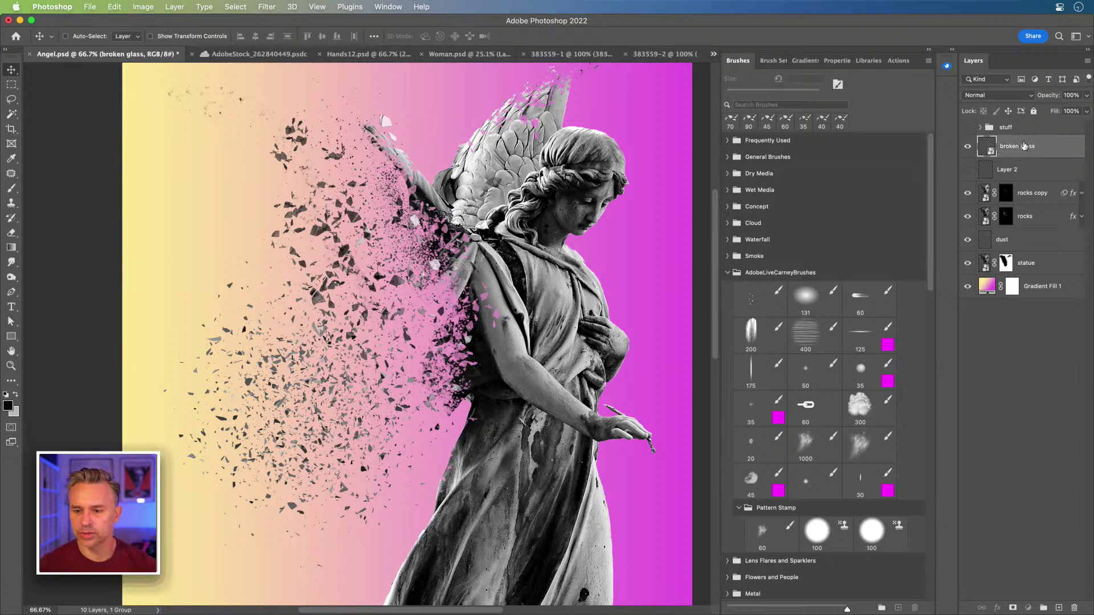
pyautogui.moveTo(1039, 146); pyautogui.dragTo(1005, 129)
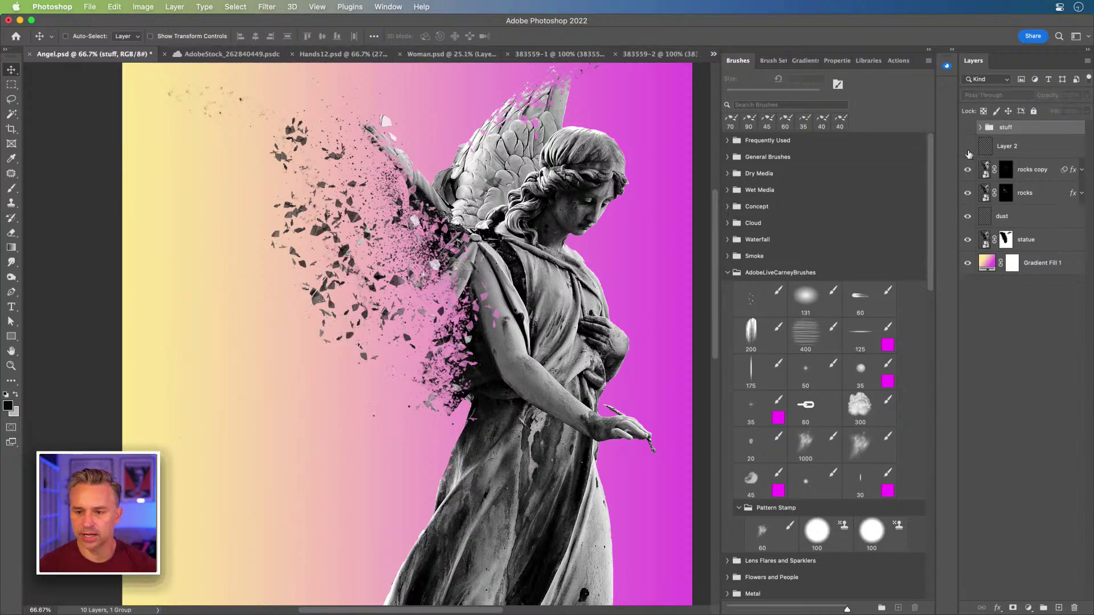
# - Delete the empty Layer 2, then toggle the rocks copy layer's visibility back on and reselect it
pyautogui.click(1018, 148)
pyautogui.press('Delete')
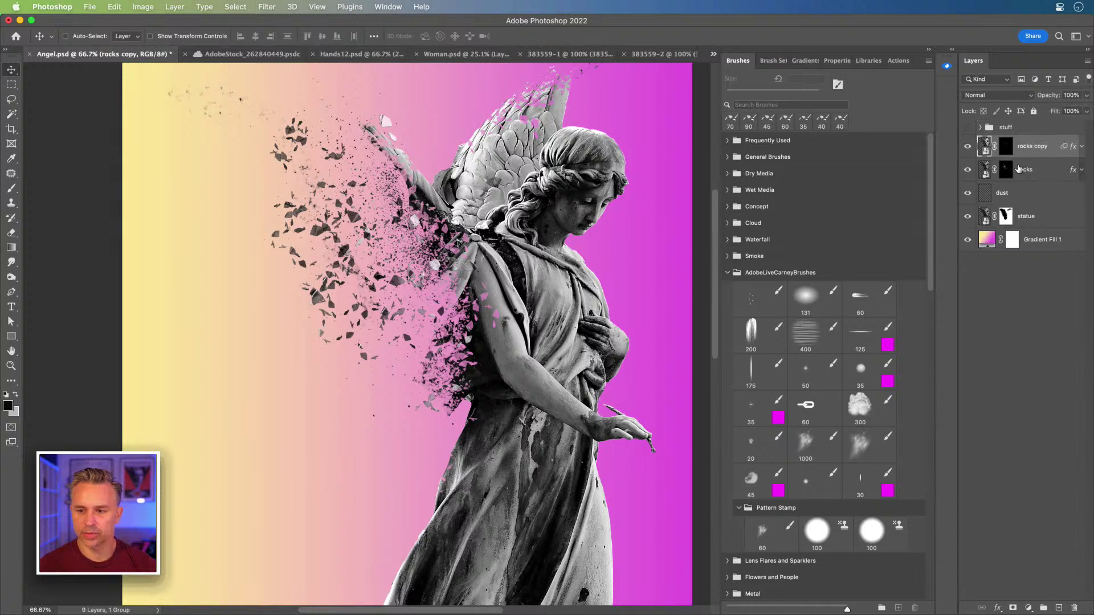
pyautogui.click(966, 147)
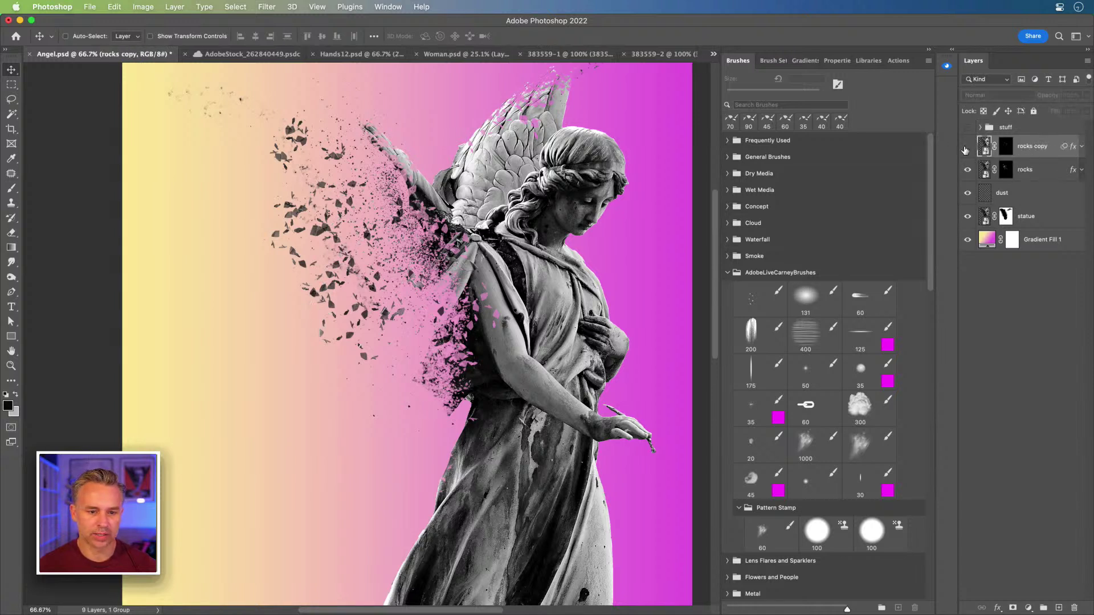
pyautogui.click(965, 149)
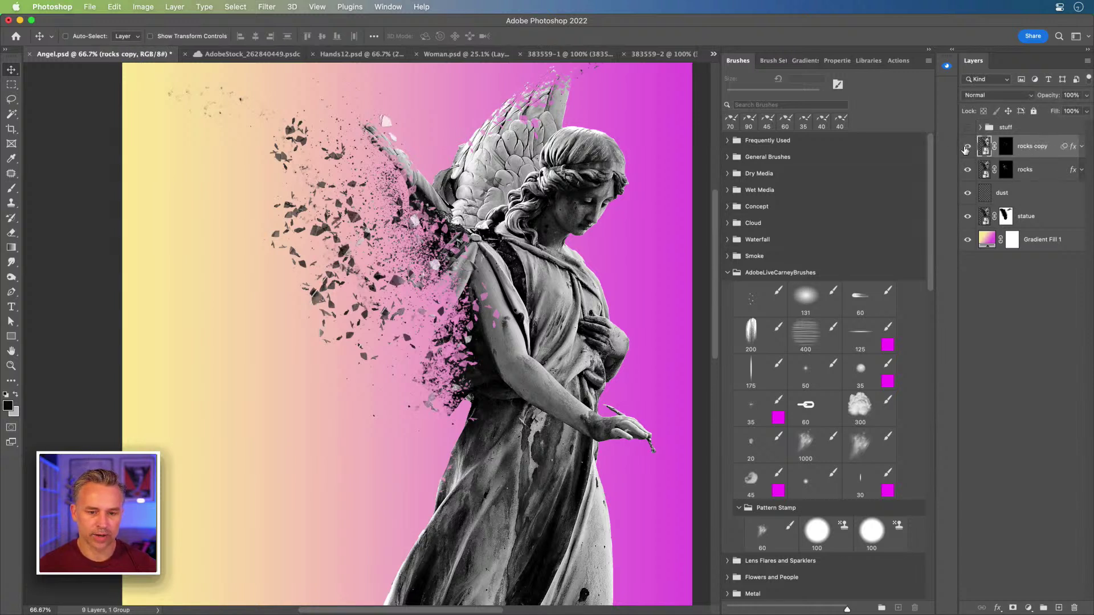
pyautogui.click(1030, 167)
pyautogui.click(1028, 149)
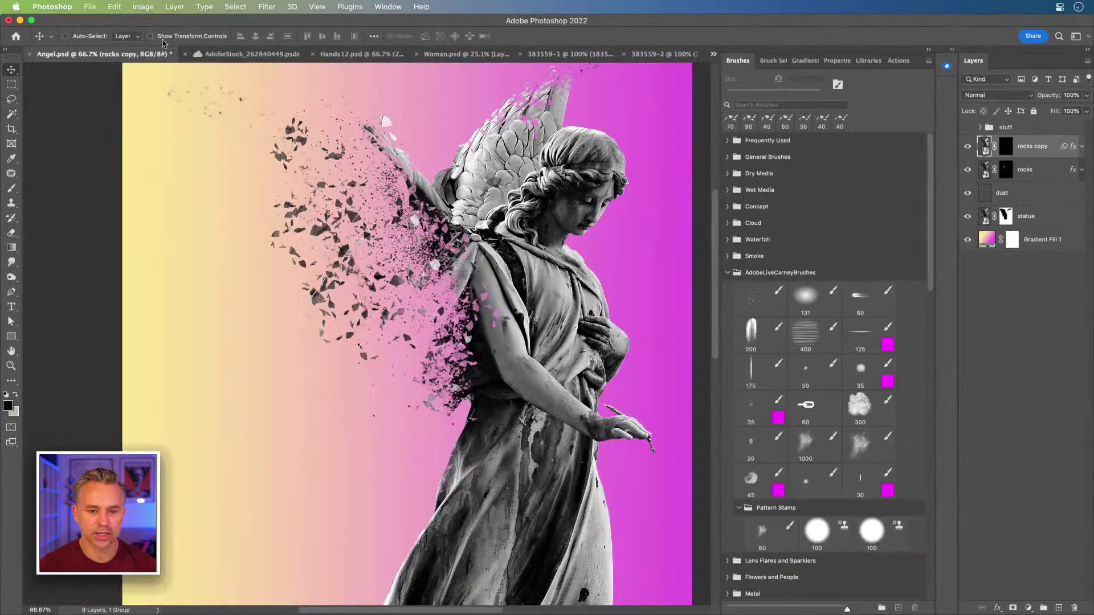
# - In 383559-2, lasso one rock, then Shift-add the top-right rock to the selection
pyautogui.click(648, 55)
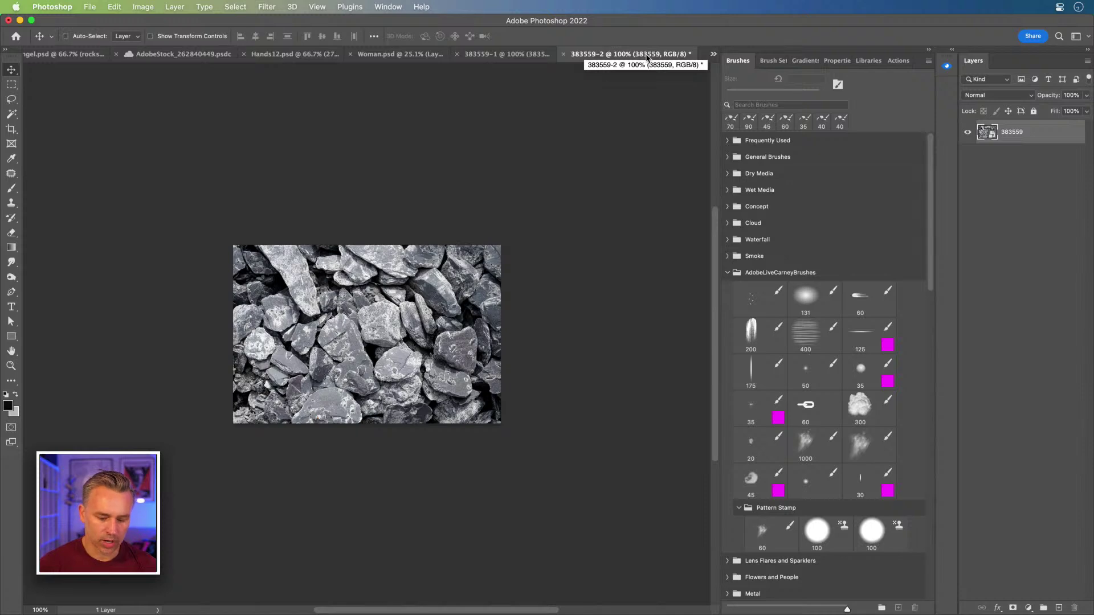
pyautogui.click(11, 99)
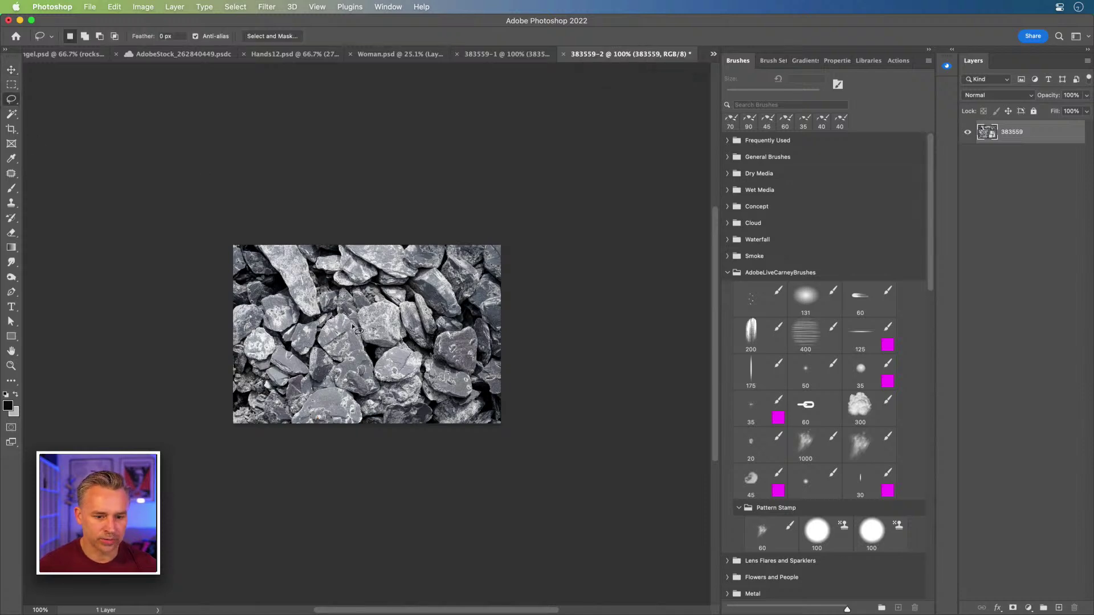
pyautogui.moveTo(359, 314)
pyautogui.mouseDown()
pyautogui.moveTo(389, 307)
pyautogui.moveTo(405, 335)
pyautogui.moveTo(398, 348)
pyautogui.moveTo(369, 344)
pyautogui.moveTo(360, 318)
pyautogui.mouseUp()
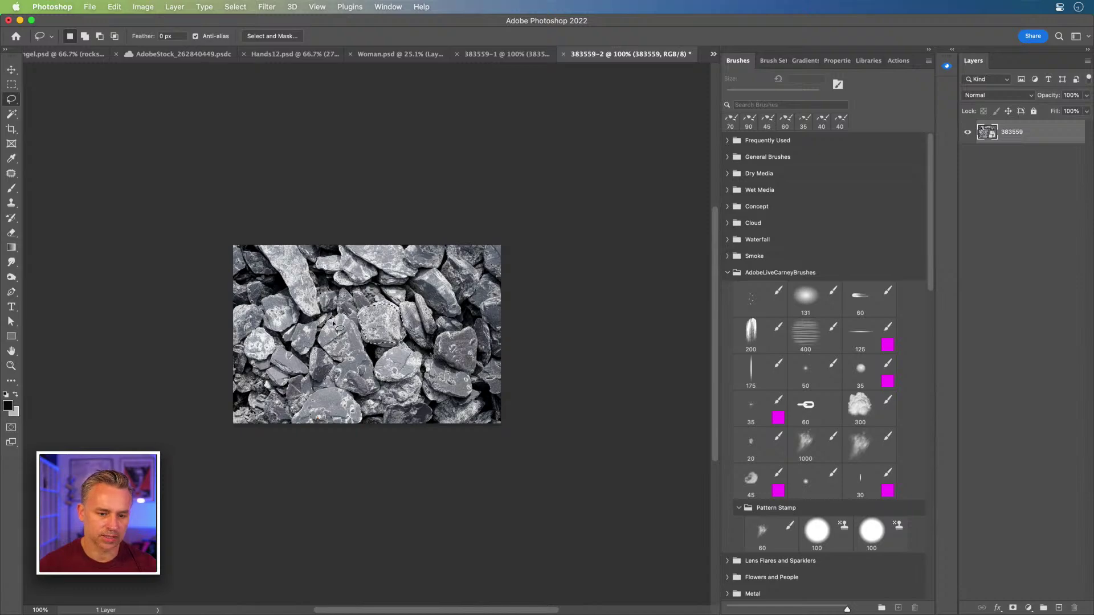
pyautogui.press('super+plus')
pyautogui.press('super+plus')
pyautogui.press('super+plus')
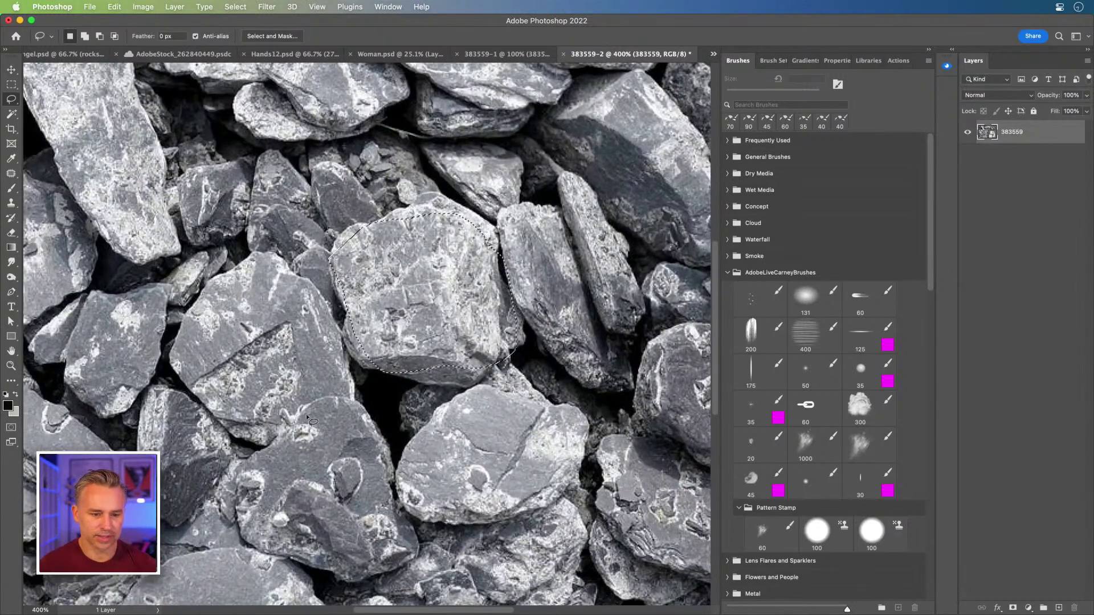
pyautogui.press('shift')
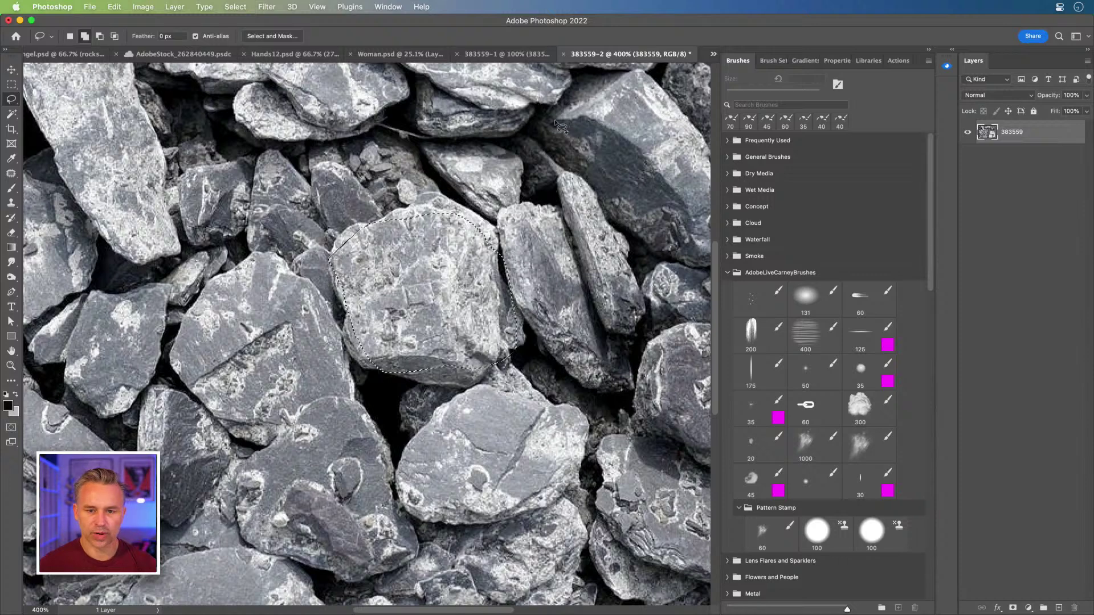
pyautogui.moveTo(555, 118)
pyautogui.mouseDown()
pyautogui.moveTo(649, 111)
pyautogui.moveTo(667, 182)
pyautogui.moveTo(657, 201)
pyautogui.moveTo(630, 218)
pyautogui.moveTo(543, 135)
pyautogui.mouseUp()
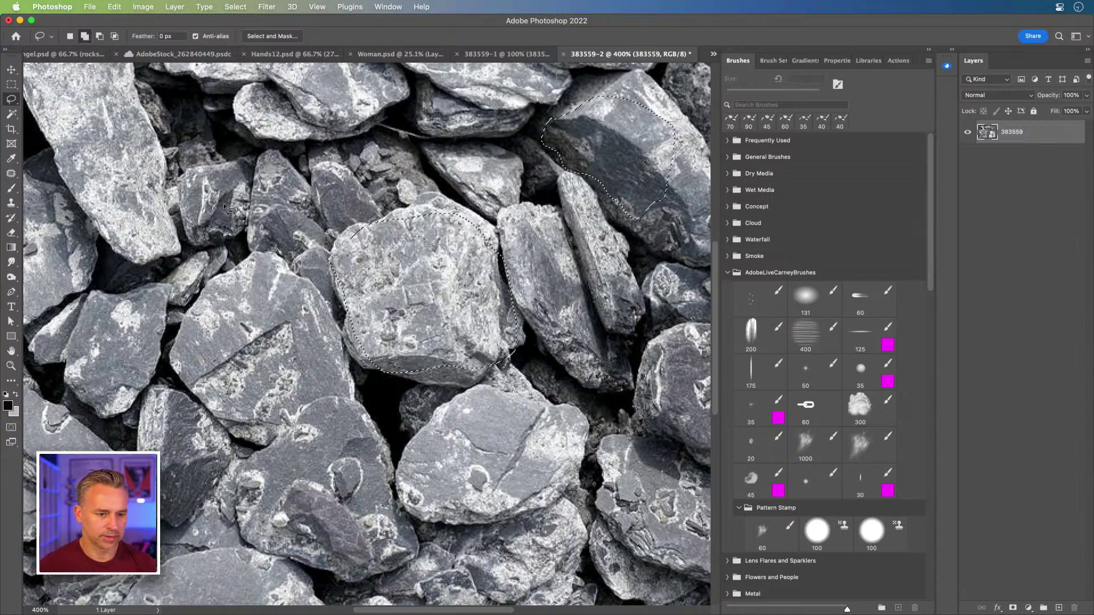
pyautogui.moveTo(180, 195)
pyautogui.mouseDown()
pyautogui.moveTo(216, 167)
pyautogui.moveTo(240, 174)
pyautogui.moveTo(241, 220)
pyautogui.moveTo(219, 236)
pyautogui.moveTo(187, 230)
pyautogui.moveTo(180, 197)
pyautogui.mouseUp()
pyautogui.moveTo(171, 251); pyautogui.dragTo(244, 223)
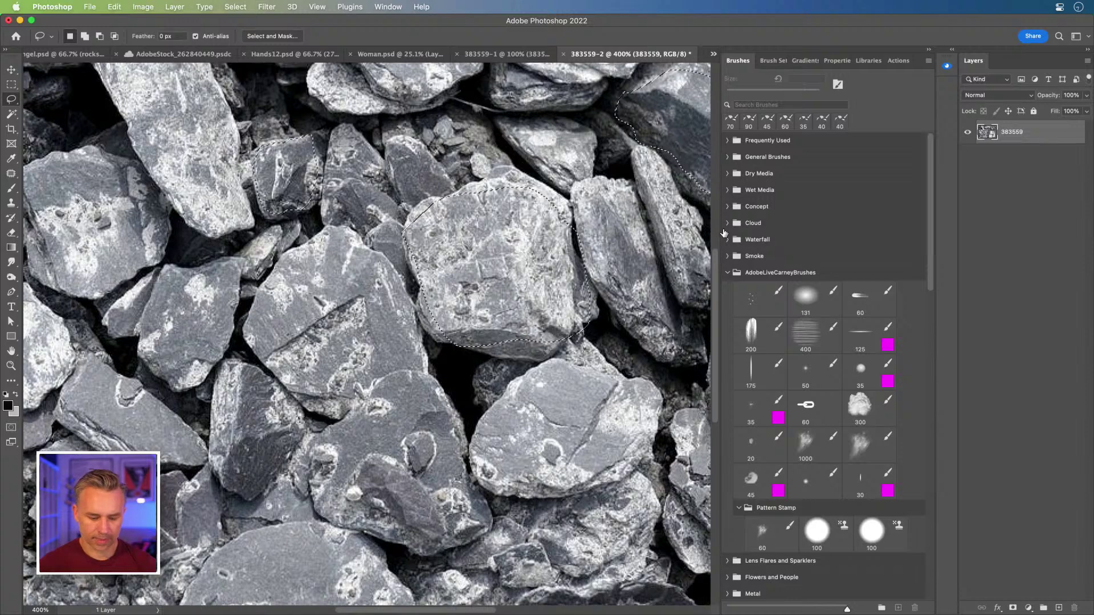
pyautogui.click(928, 50)
# - Close 383559-1 without saving and return to the Angel.psd composite
pyautogui.click(706, 56)
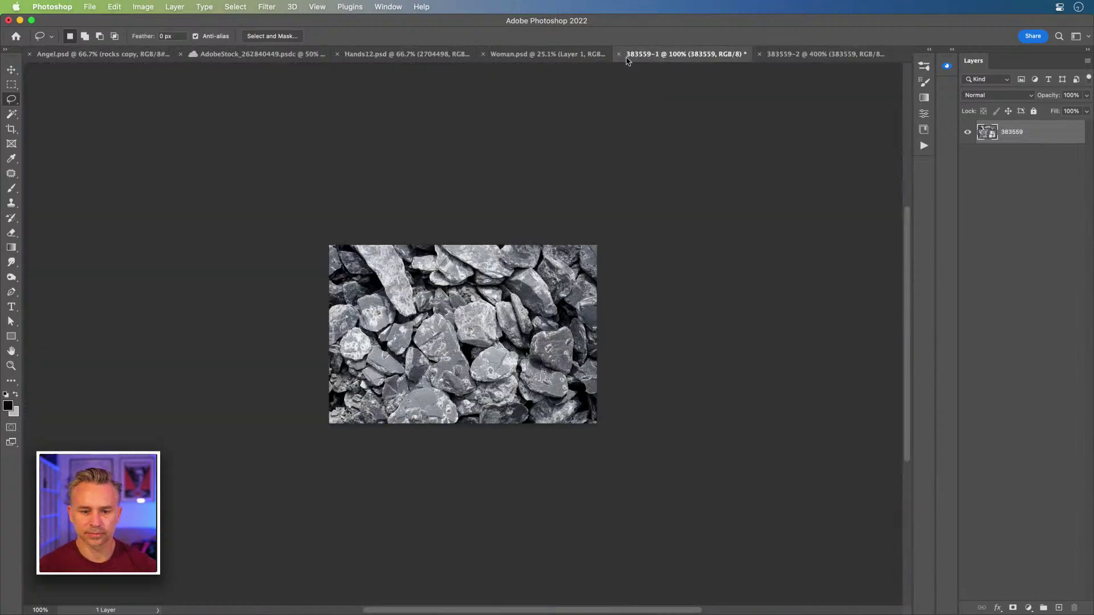
pyautogui.click(845, 55)
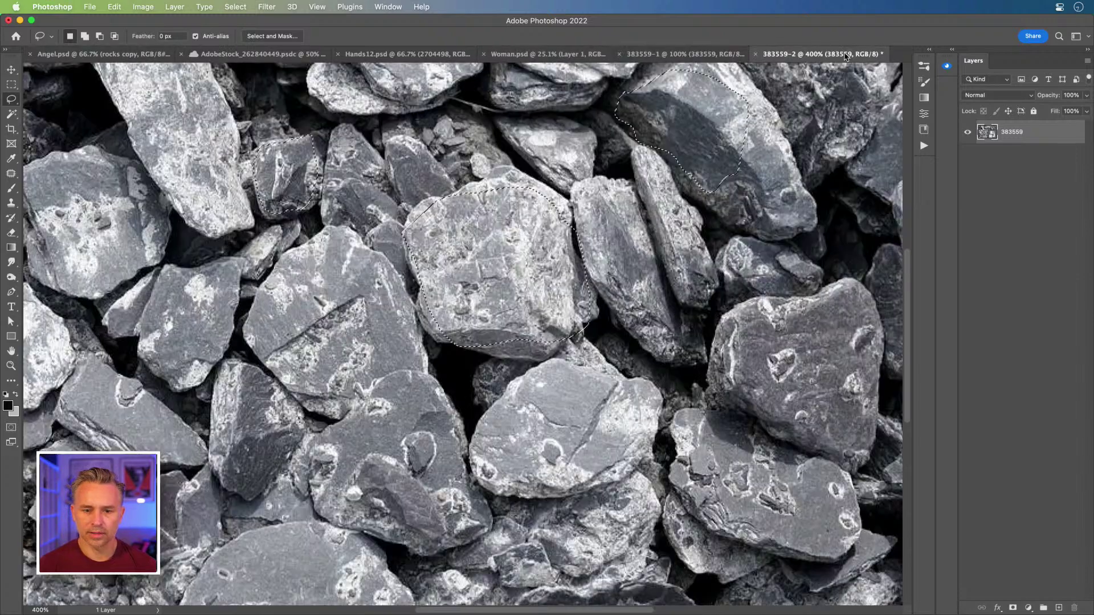
pyautogui.click(689, 56)
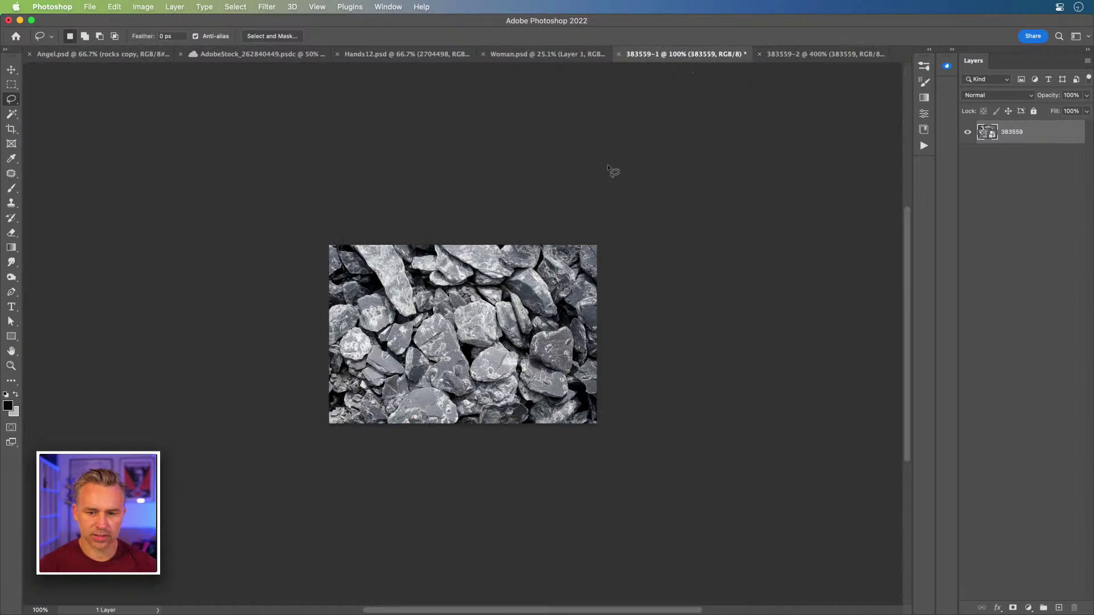
pyautogui.click(618, 54)
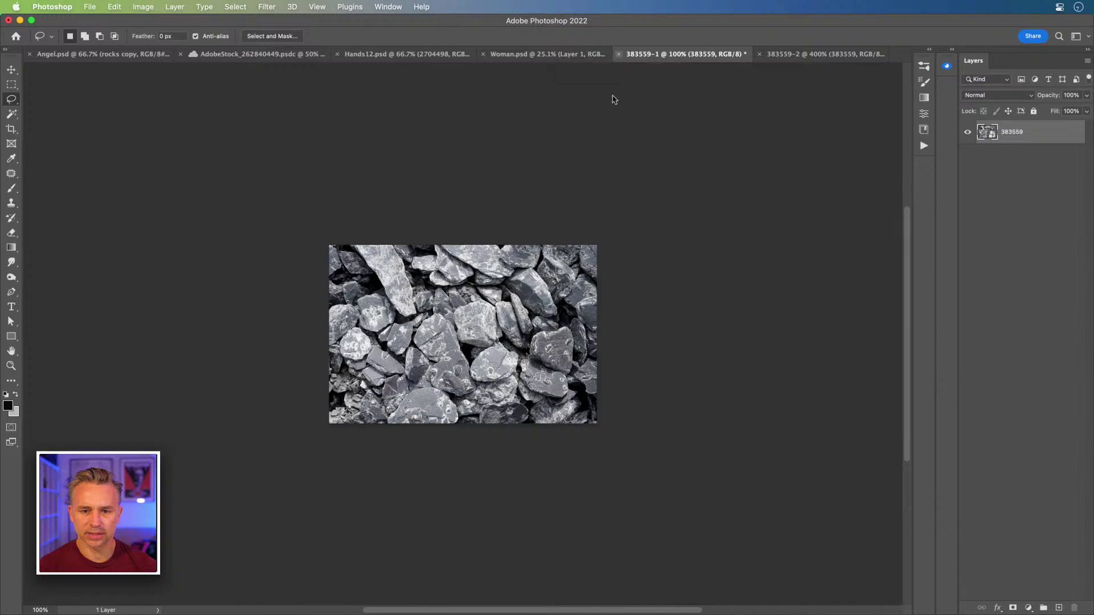
pyautogui.click(499, 252)
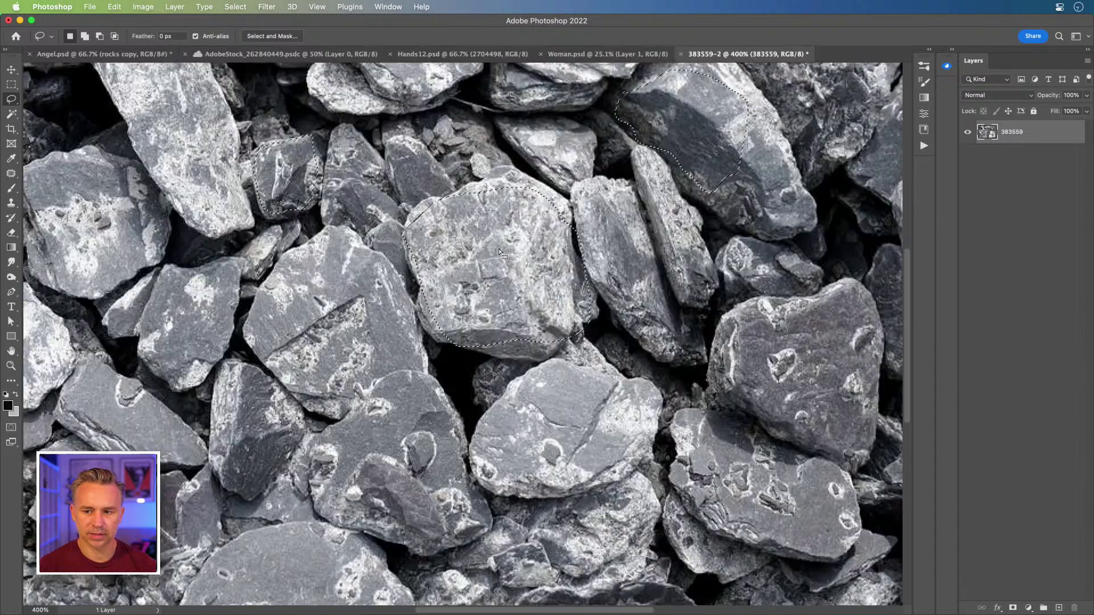
pyautogui.click(565, 57)
pyautogui.click(460, 56)
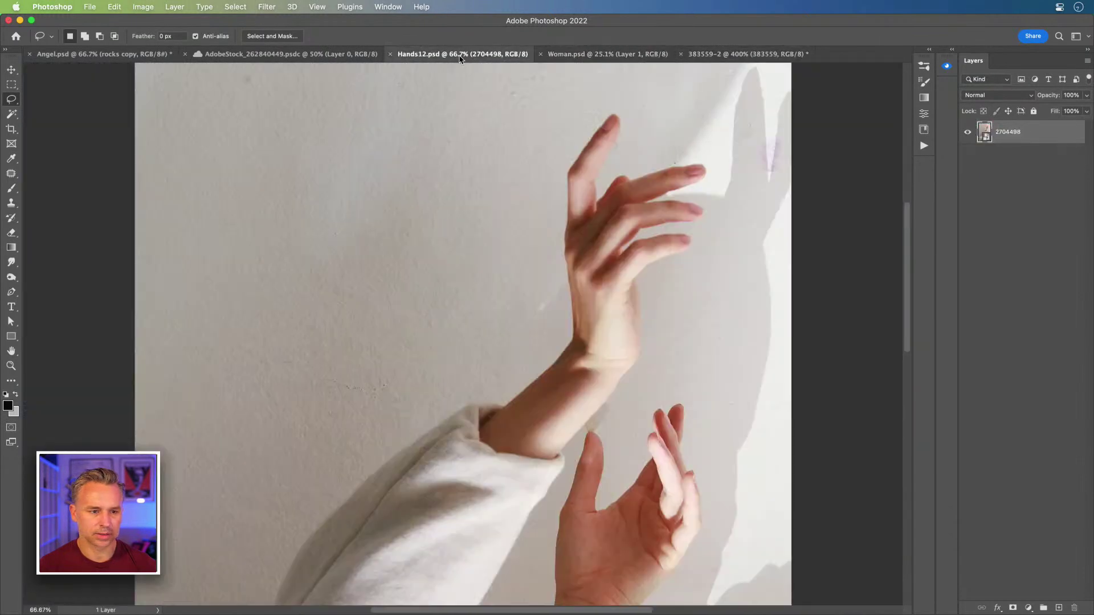
pyautogui.click(65, 55)
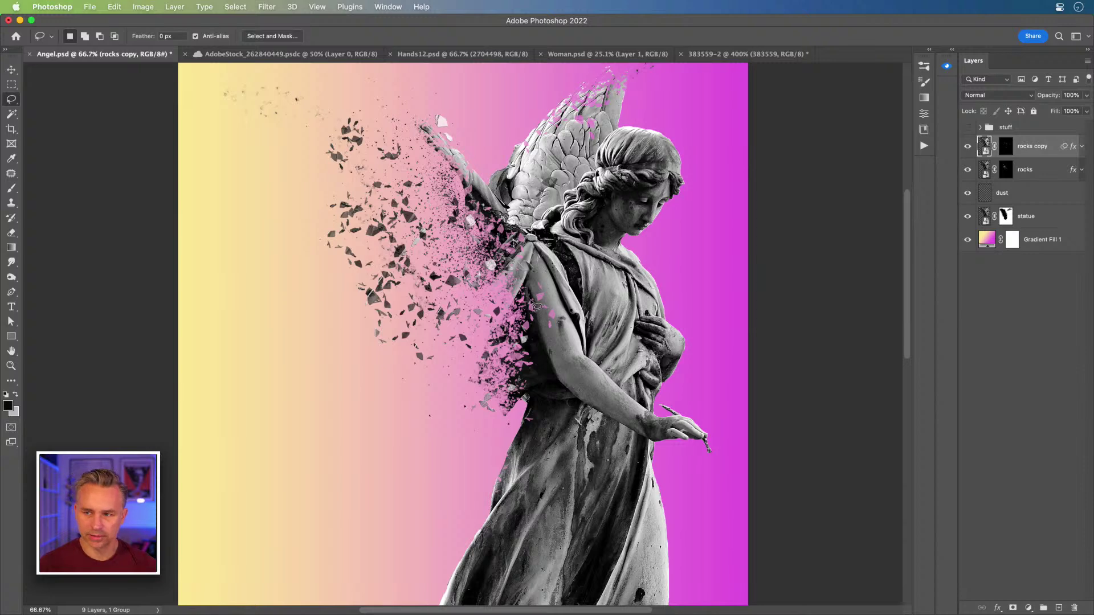
# - Paste the copied rocks as Layer 2 and move them over the statue's upper arm
pyautogui.press('super+v')
pyautogui.scroll(4, 487, 333)
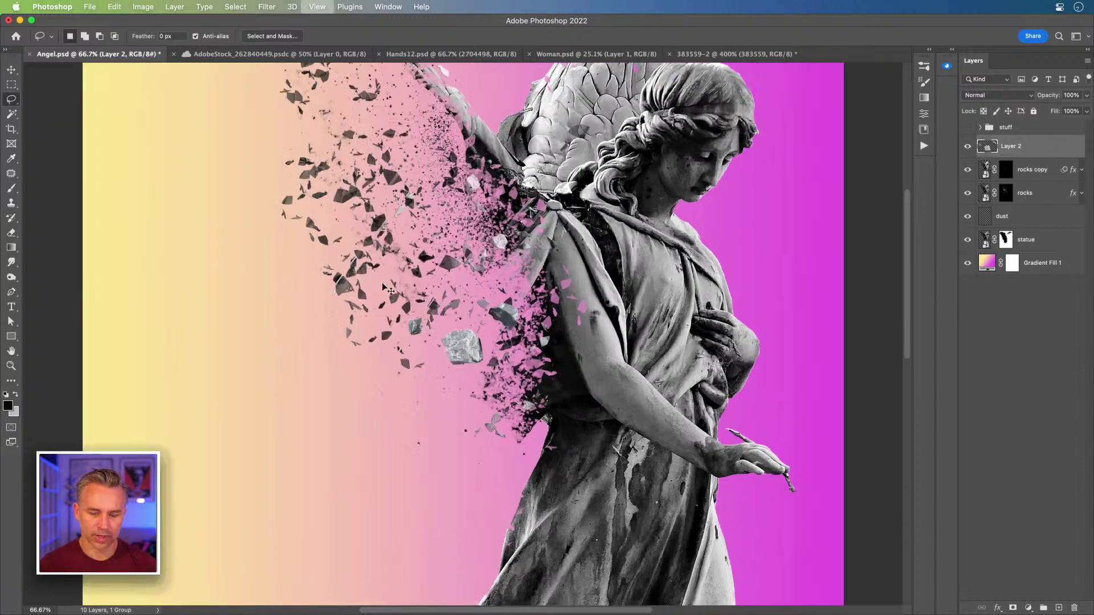
pyautogui.moveTo(490, 336); pyautogui.dragTo(351, 342)
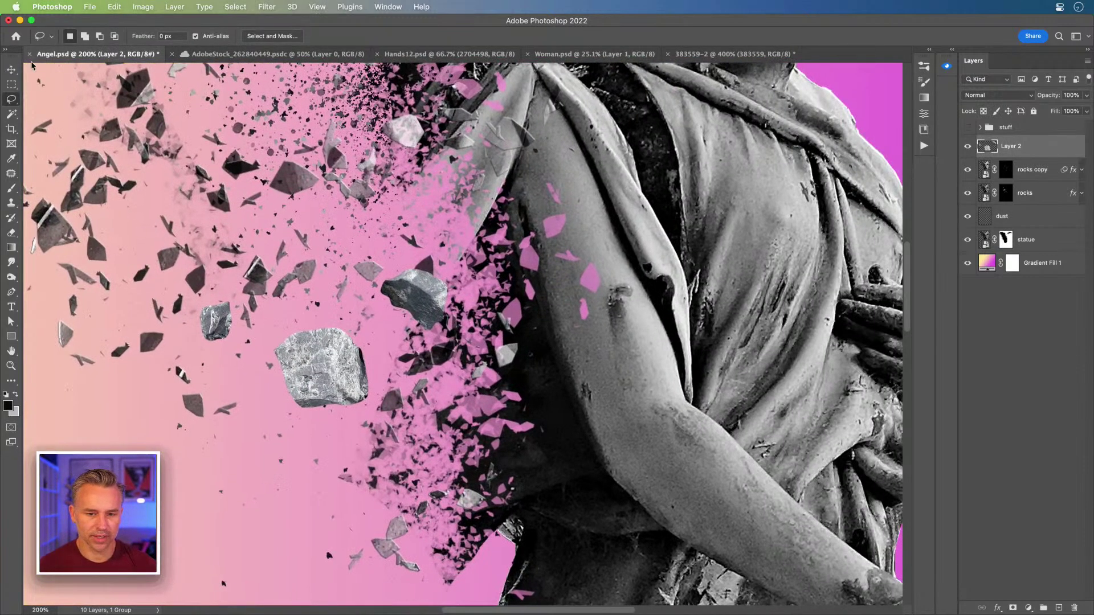
pyautogui.press('v')
pyautogui.moveTo(191, 275); pyautogui.dragTo(516, 259)
pyautogui.moveTo(650, 364); pyautogui.dragTo(520, 335)
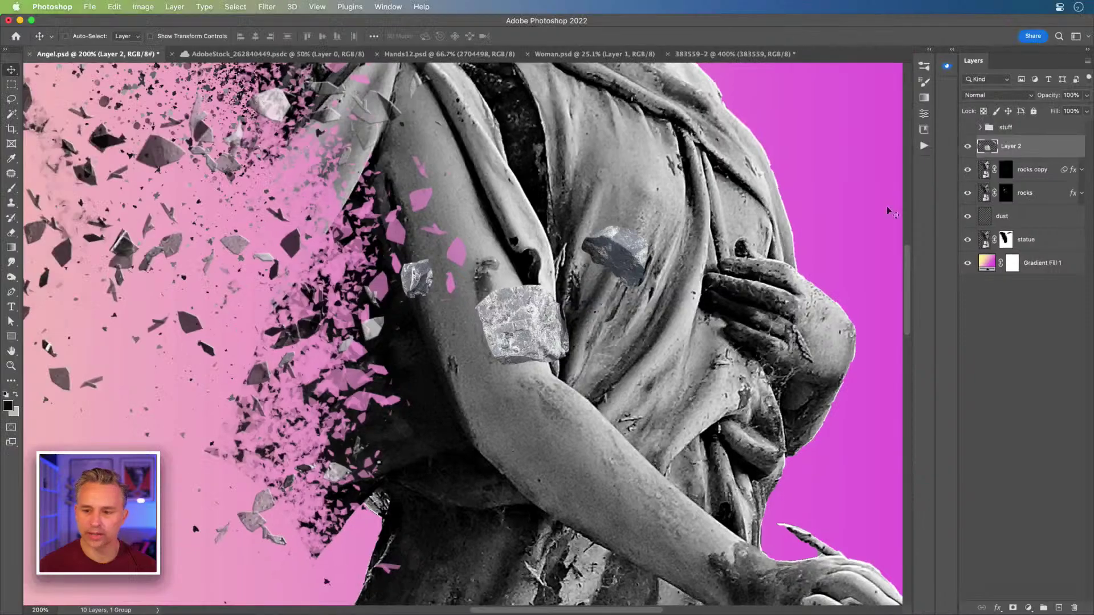
# - Add a Hue/Saturation adjustment layer, preview saturation at +100, and compare it on and off
pyautogui.click(1028, 608)
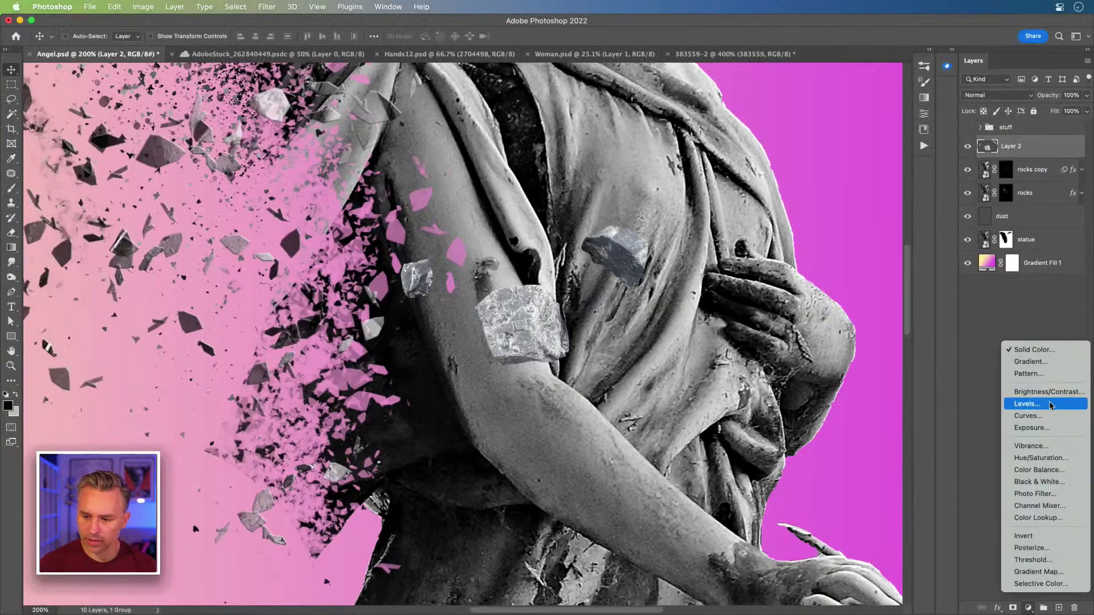
pyautogui.click(1051, 458)
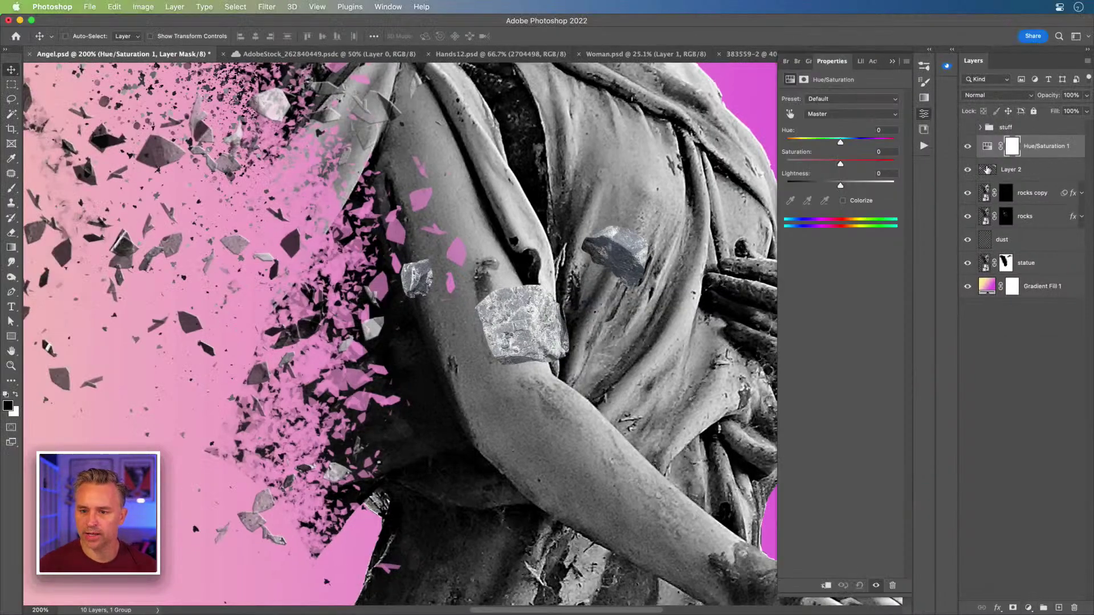
pyautogui.moveTo(839, 165); pyautogui.dragTo(943, 165)
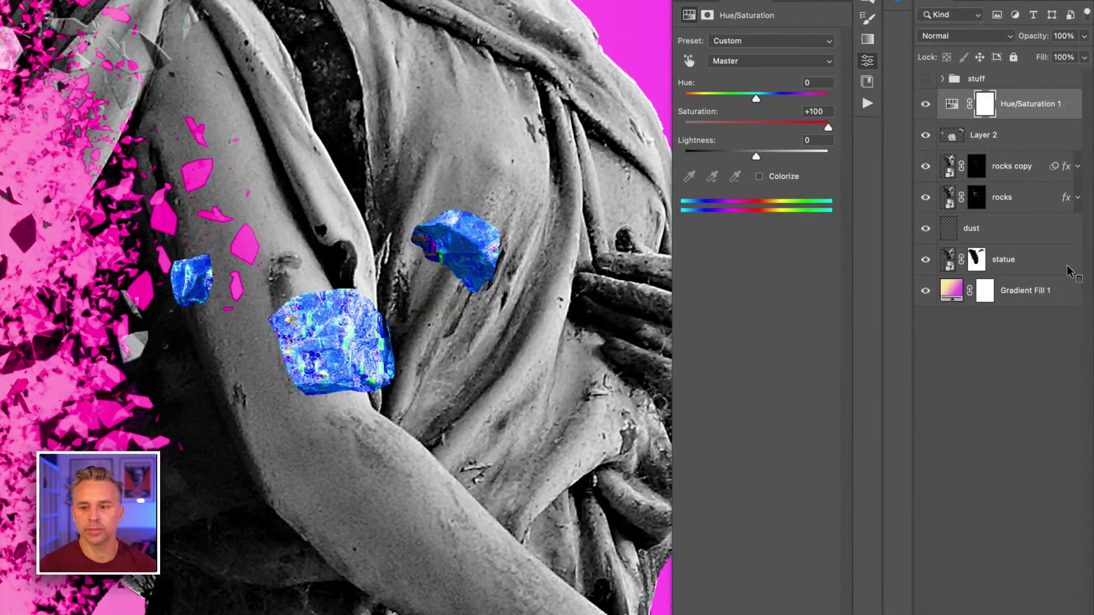
pyautogui.click(925, 104)
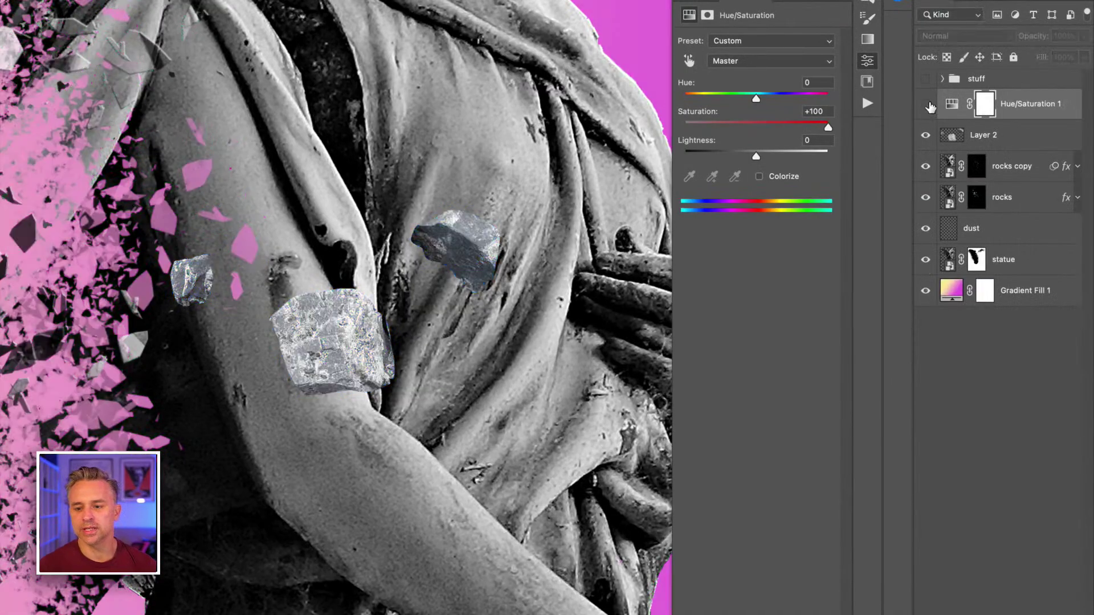
pyautogui.click(923, 106)
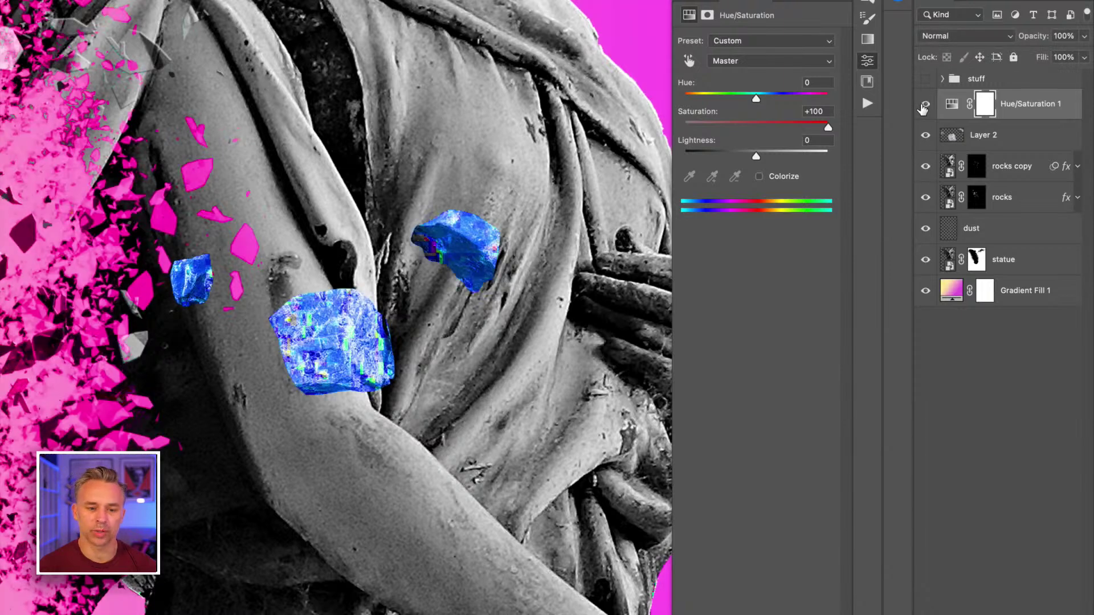
pyautogui.click(923, 106)
pyautogui.click(982, 137)
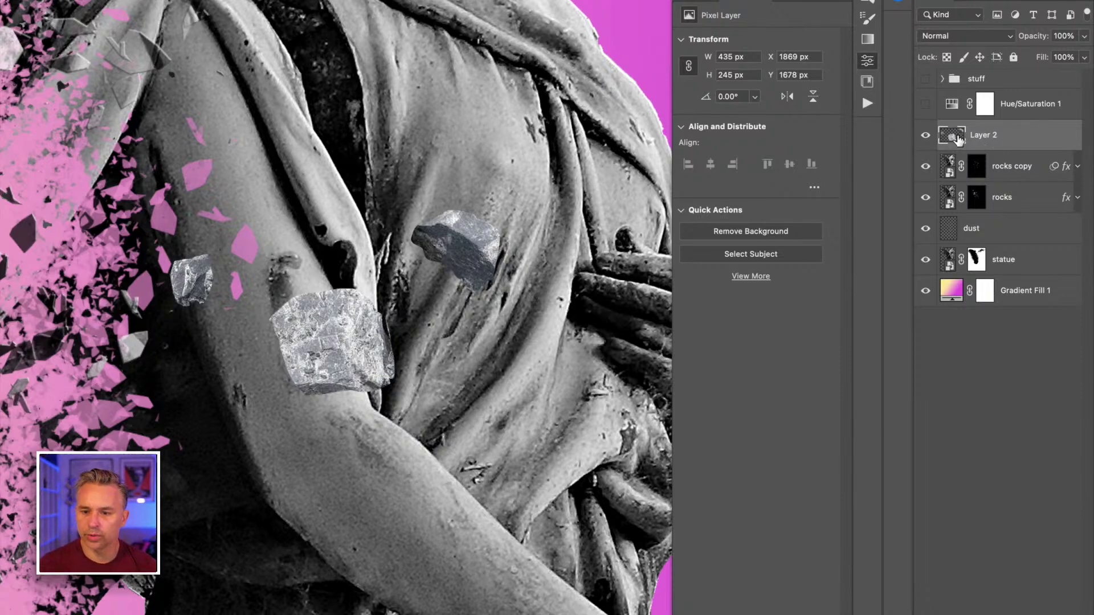
# - Set the Hue/Saturation to -100 saturation and clip it to Layer 2 only
pyautogui.click(925, 104)
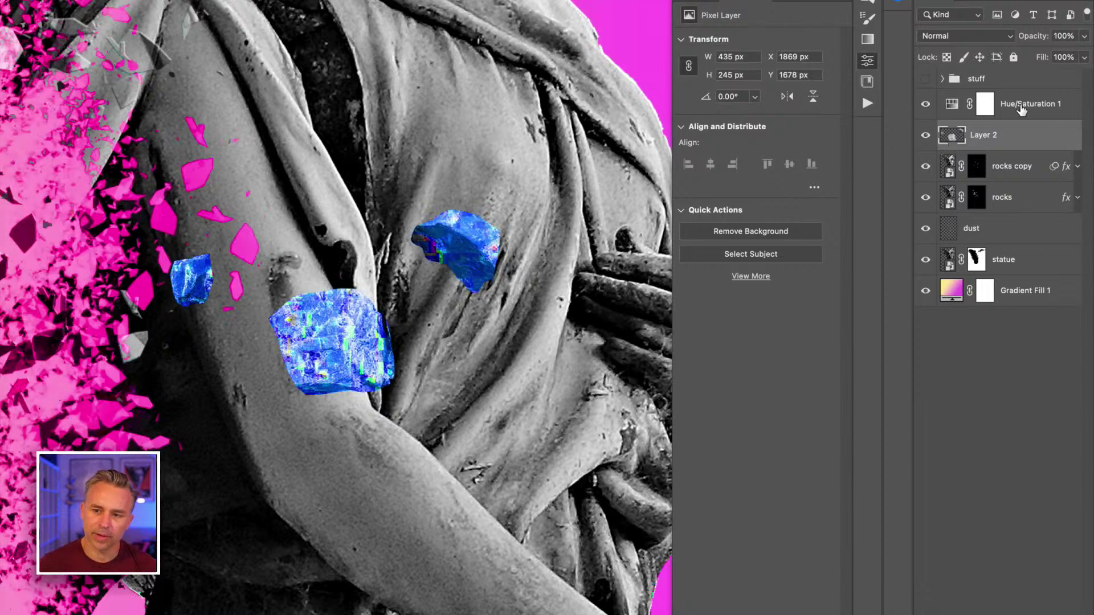
pyautogui.click(982, 106)
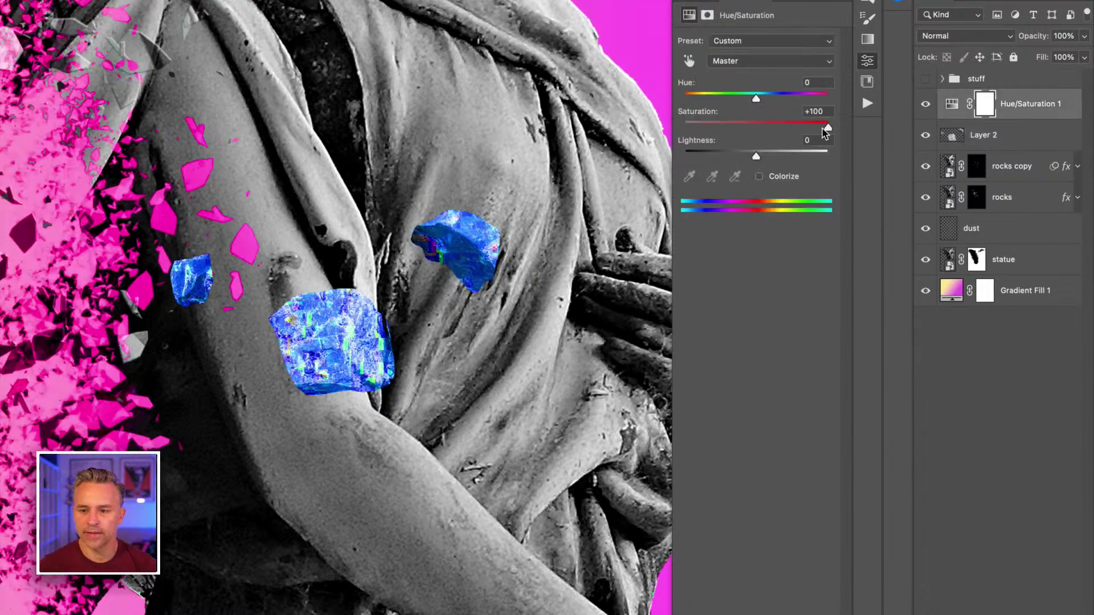
pyautogui.moveTo(826, 129); pyautogui.dragTo(621, 123)
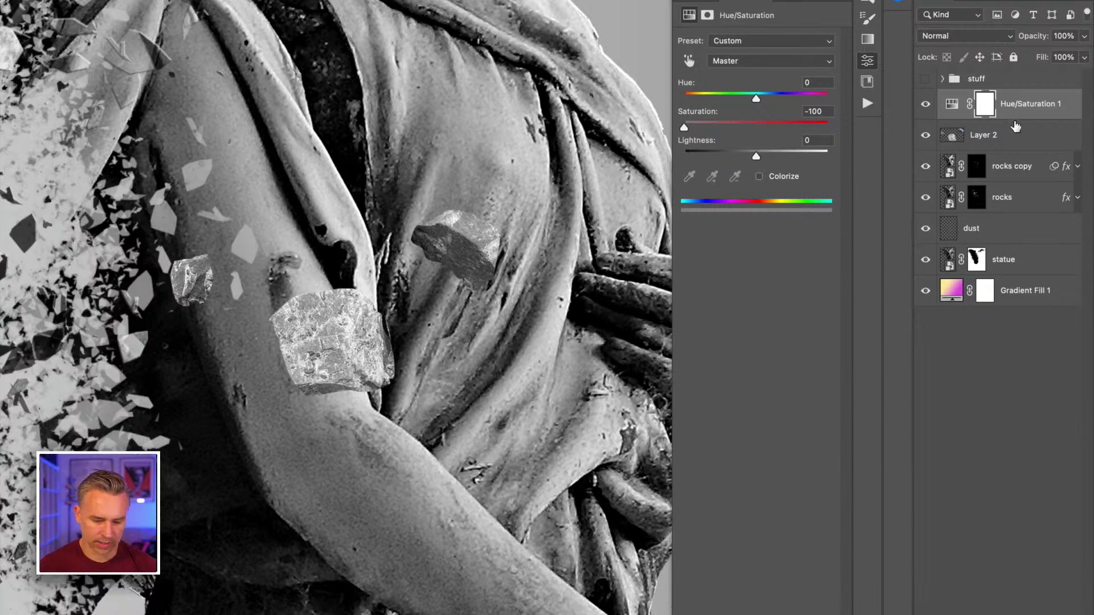
pyautogui.keyDown('alt'); pyautogui.click(1016, 119); pyautogui.keyUp('alt')
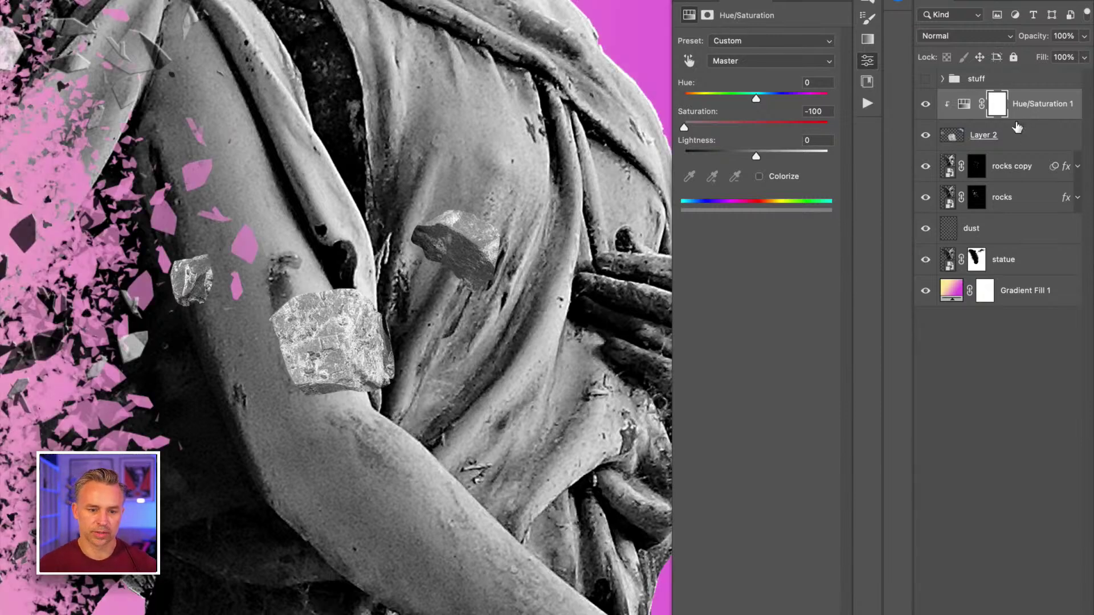
pyautogui.press('super+minus')
pyautogui.press('super+plus')
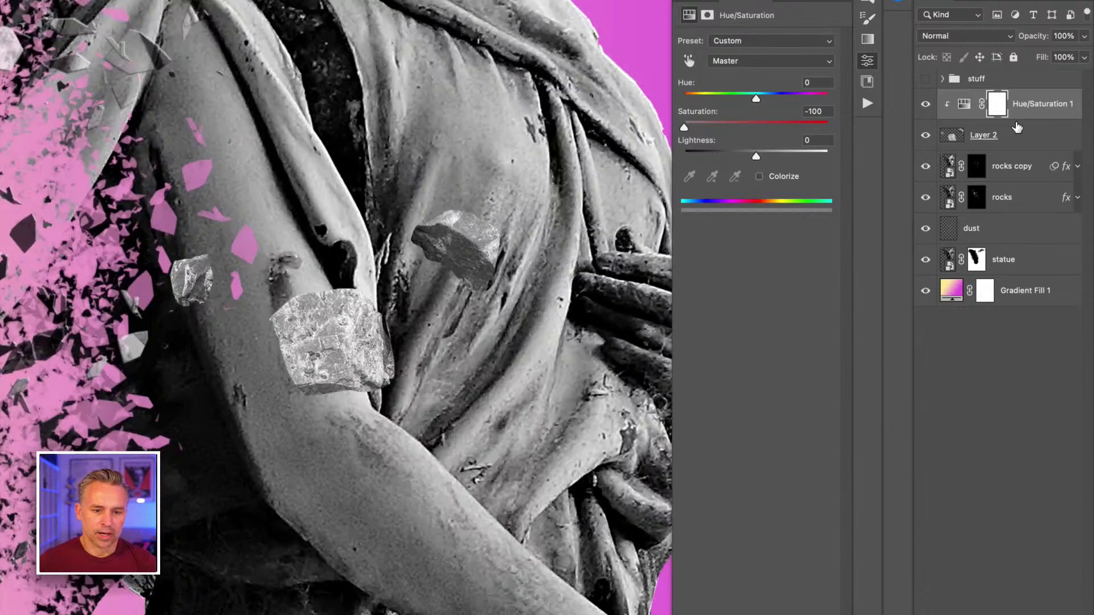
# - Try a Levels midtone change on the Layer 2 rocks, then cancel it
pyautogui.click(1016, 134)
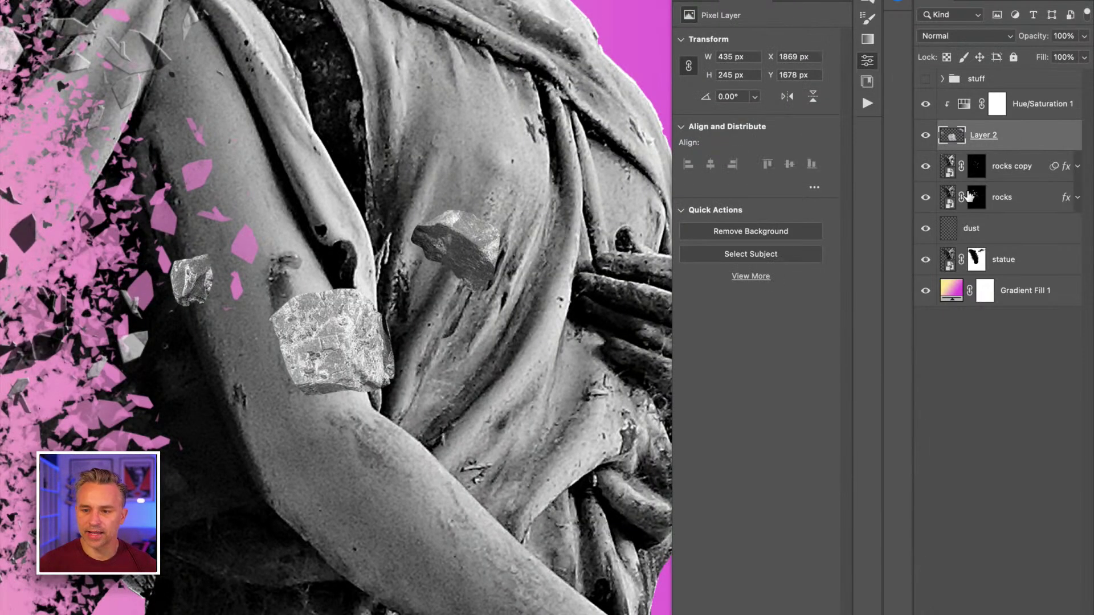
pyautogui.press('super+l')
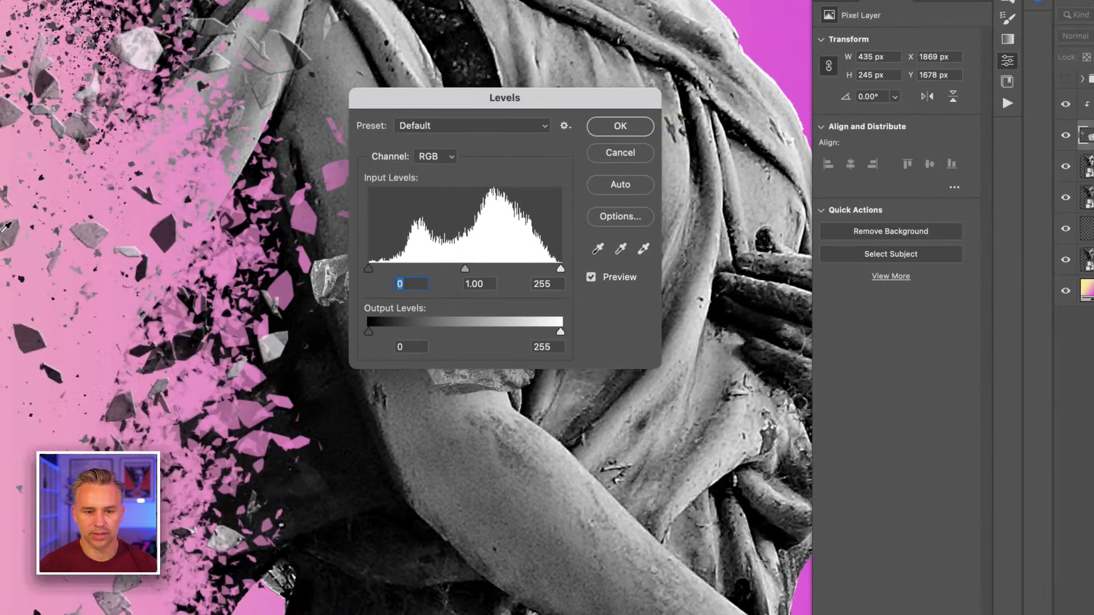
pyautogui.moveTo(302, 106); pyautogui.dragTo(329, 120)
pyautogui.moveTo(469, 120); pyautogui.dragTo(578, 131)
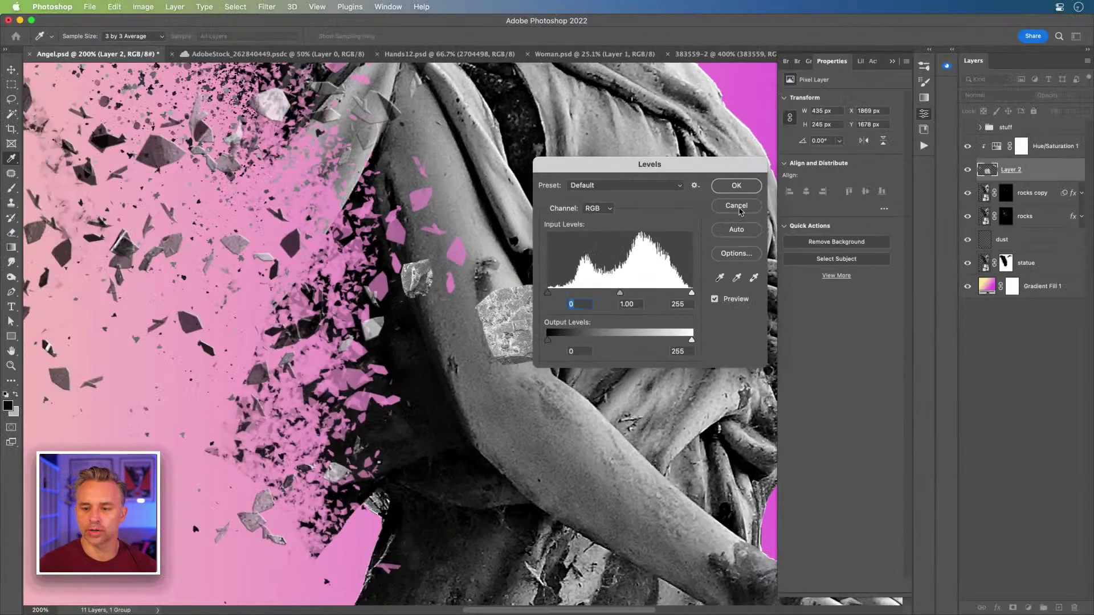
pyautogui.moveTo(620, 172); pyautogui.dragTo(772, 249)
pyautogui.moveTo(769, 374)
pyautogui.mouseDown()
pyautogui.moveTo(750, 375)
pyautogui.moveTo(772, 376)
pyautogui.mouseUp()
pyautogui.press('Tab')
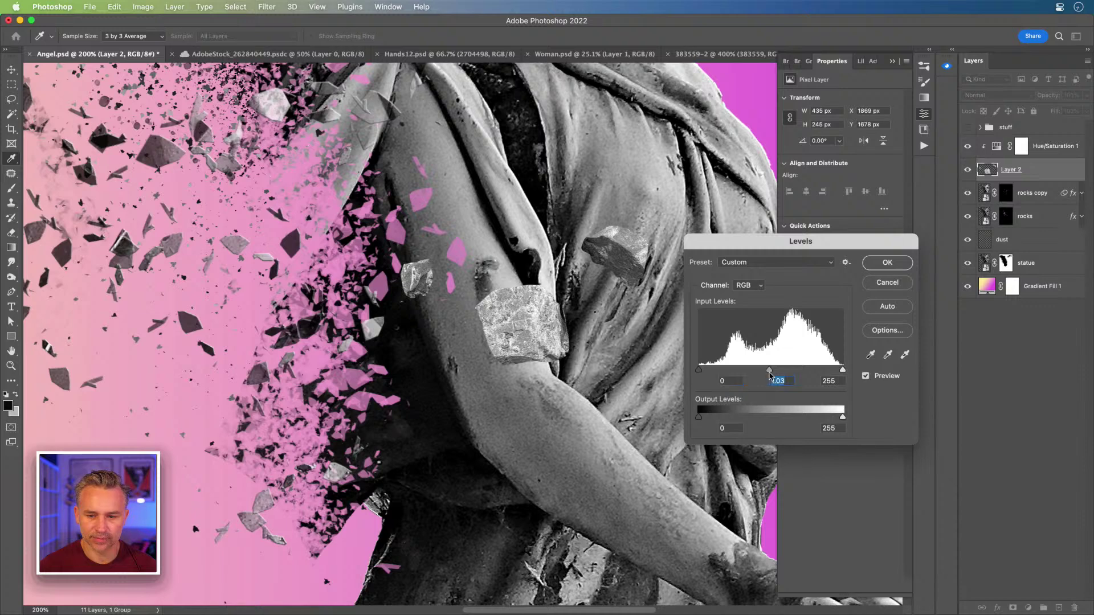
pyautogui.click(889, 285)
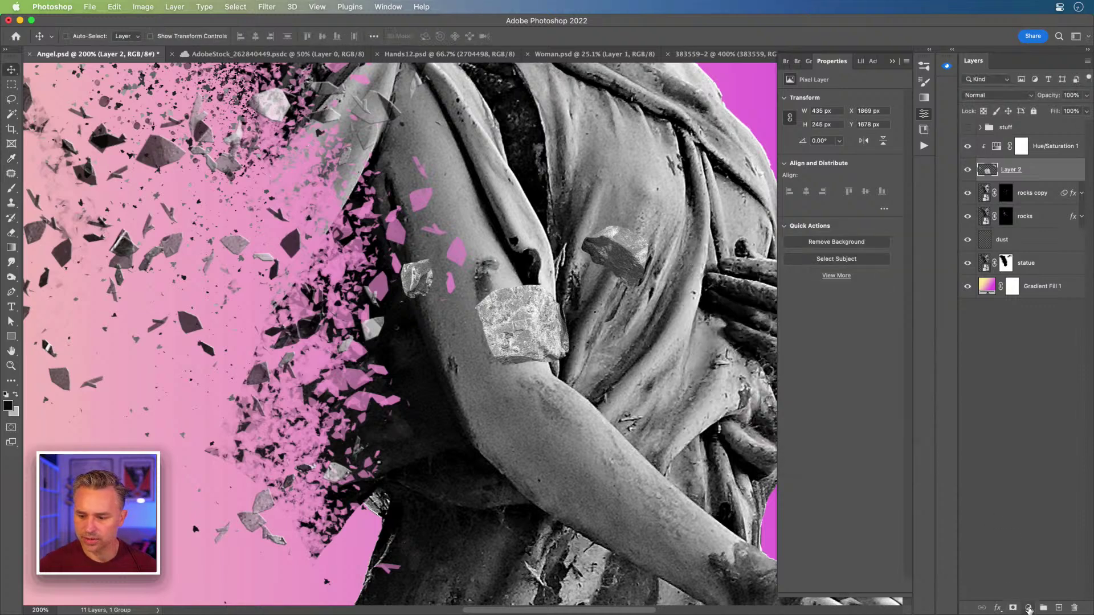
# - Add a Brightness/Contrast layer with contrast -23 and merge it down into Layer 2
pyautogui.click(1028, 608)
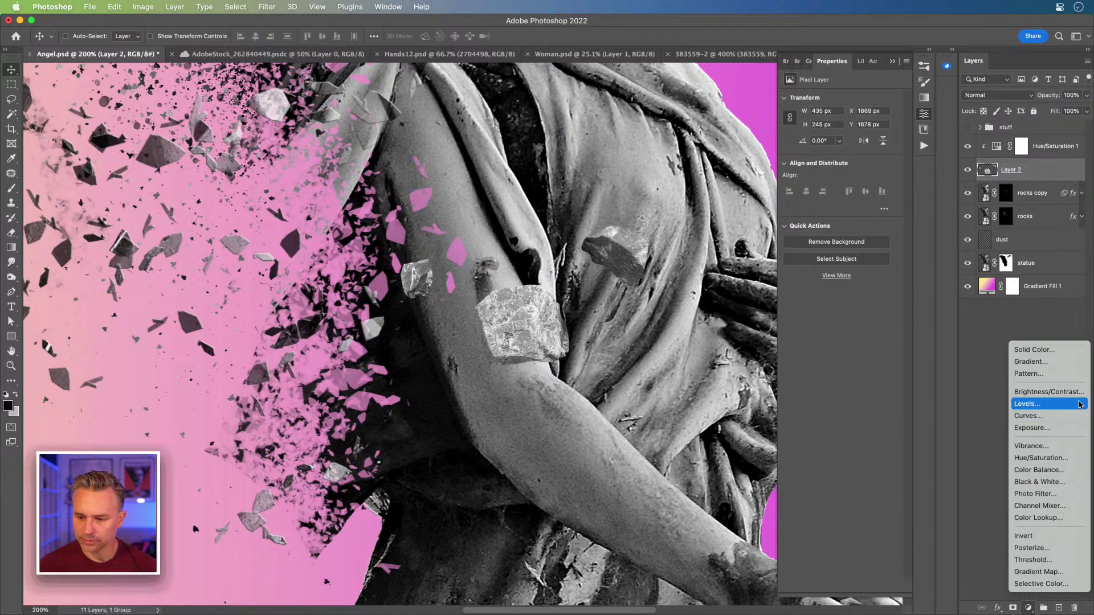
pyautogui.click(1079, 391)
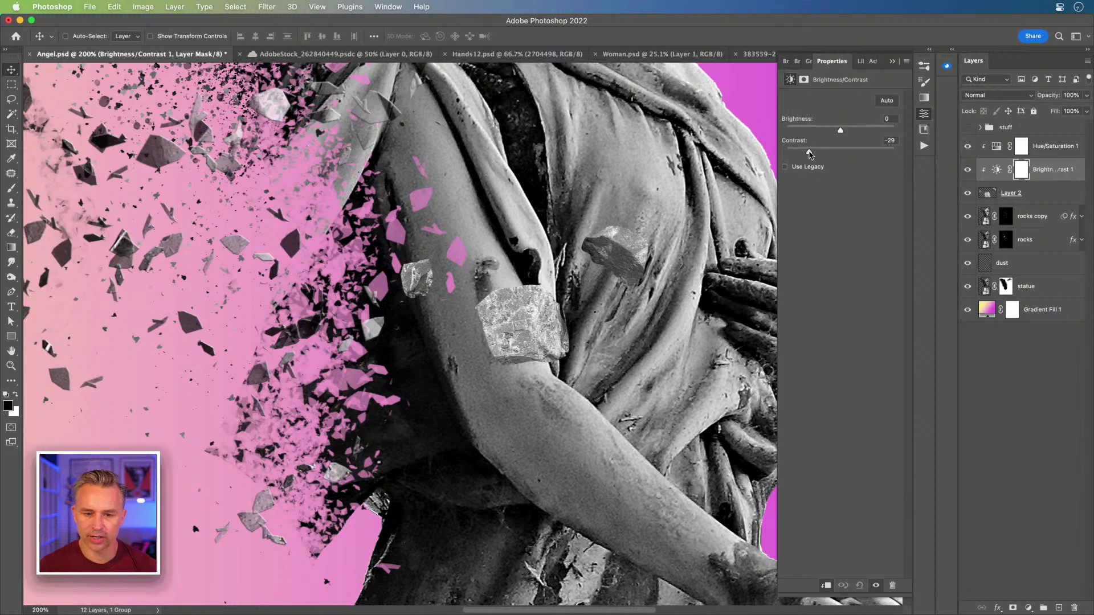
pyautogui.moveTo(809, 154); pyautogui.dragTo(816, 154)
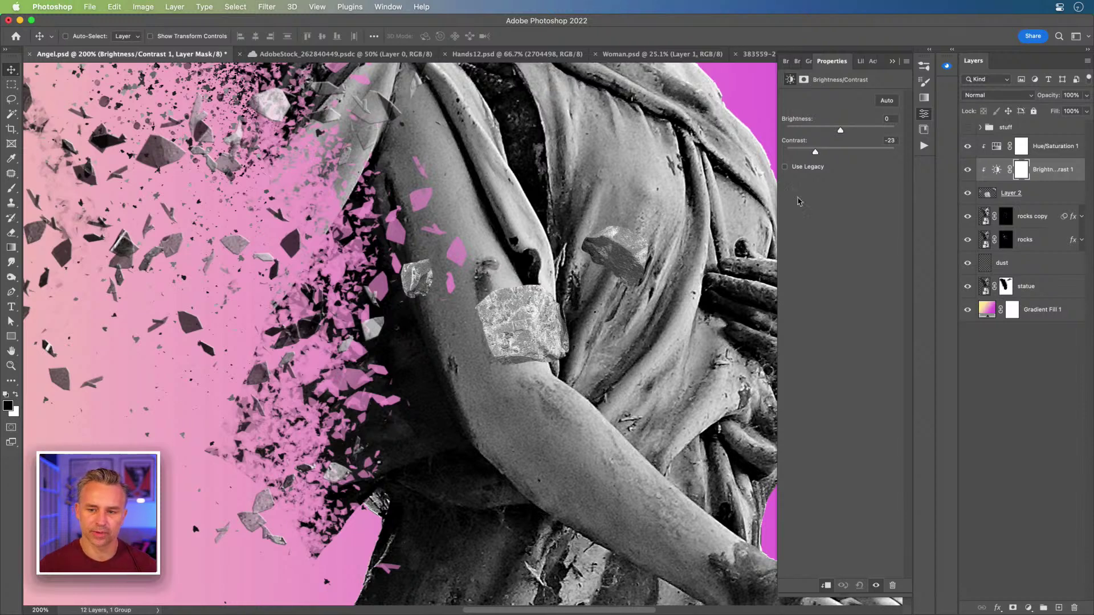
pyautogui.click(1042, 190)
pyautogui.rightClick(1048, 194)
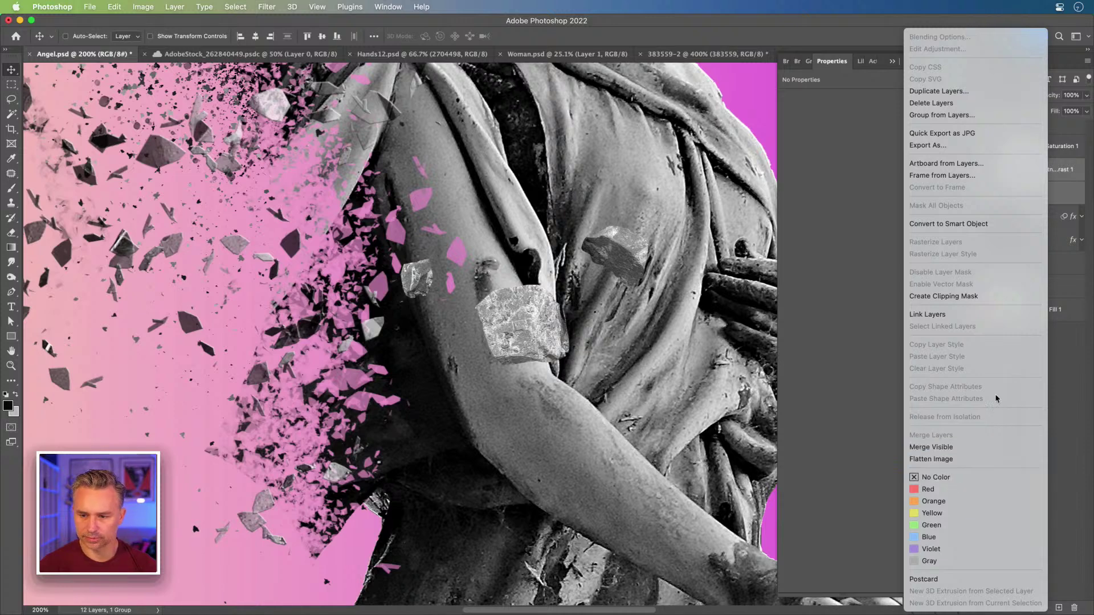
pyautogui.click(1057, 349)
pyautogui.rightClick(1046, 192)
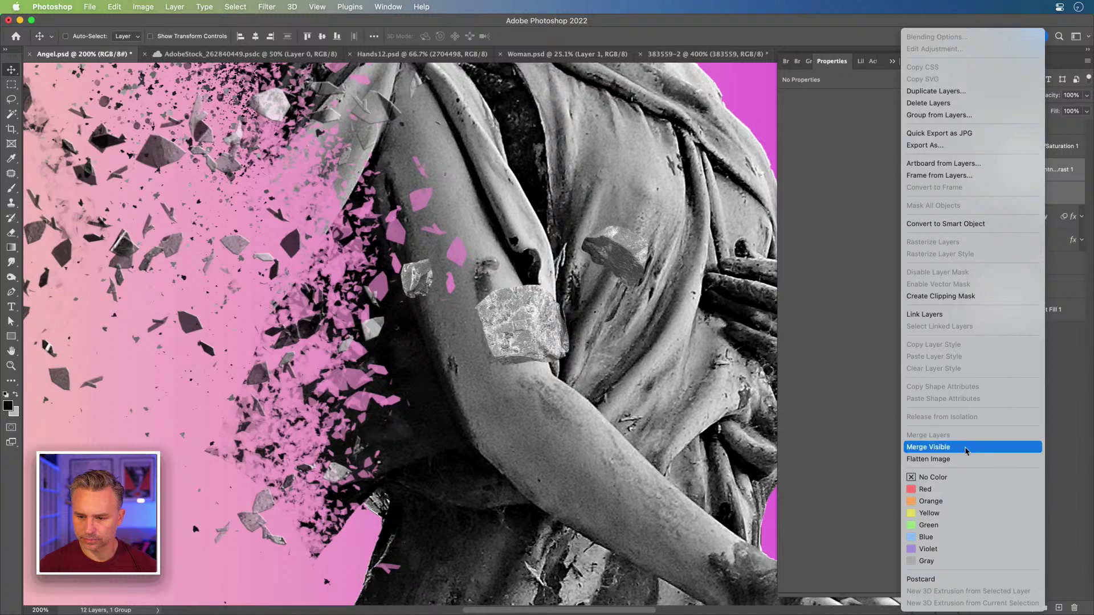
pyautogui.click(1066, 440)
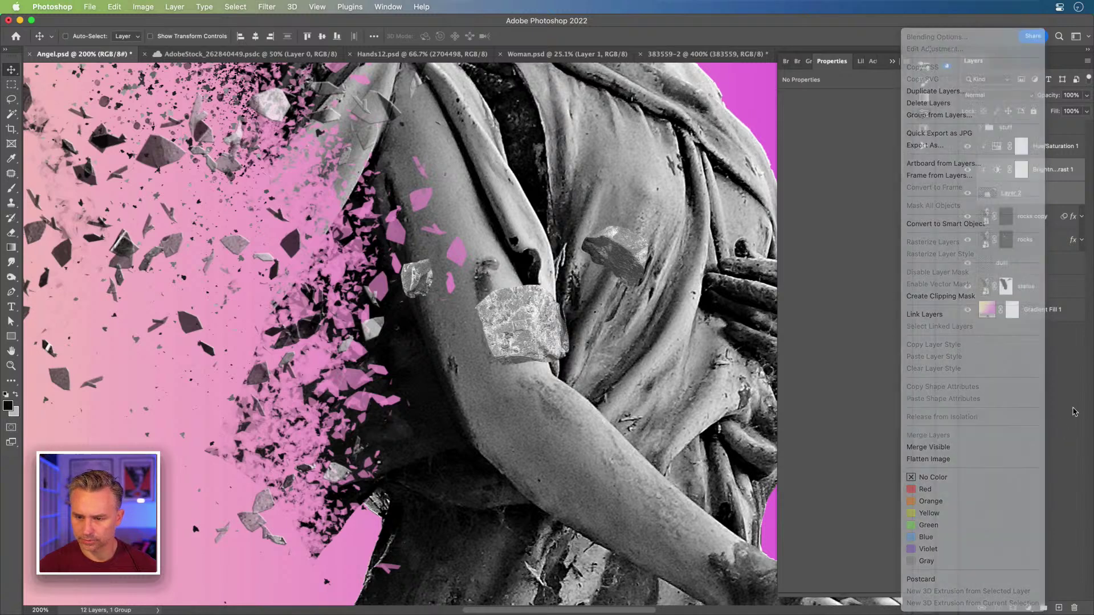
pyautogui.click(1063, 171)
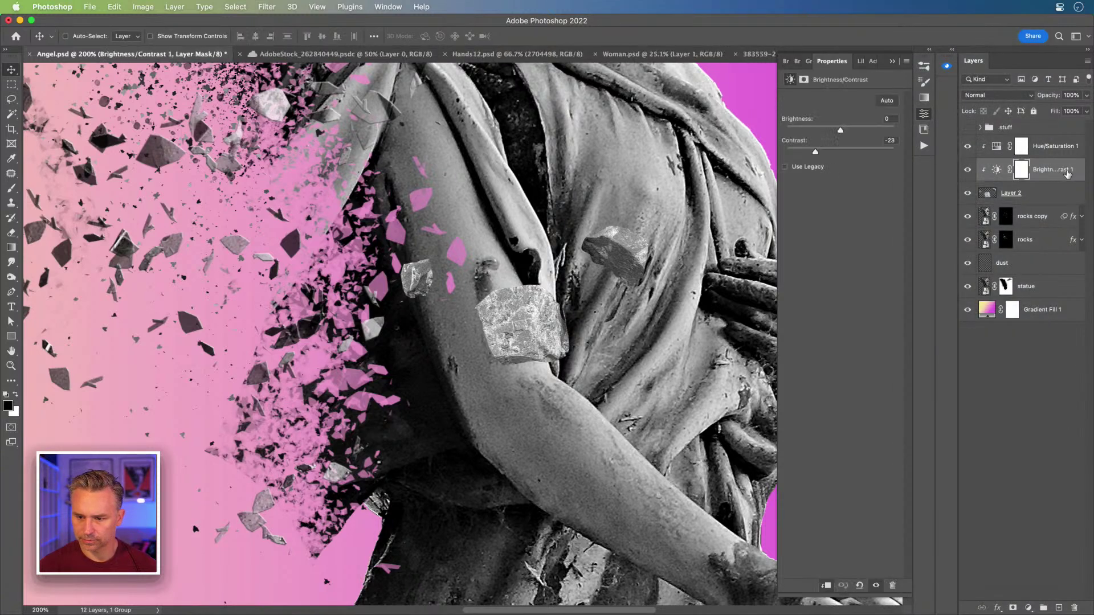
pyautogui.rightClick(1063, 176)
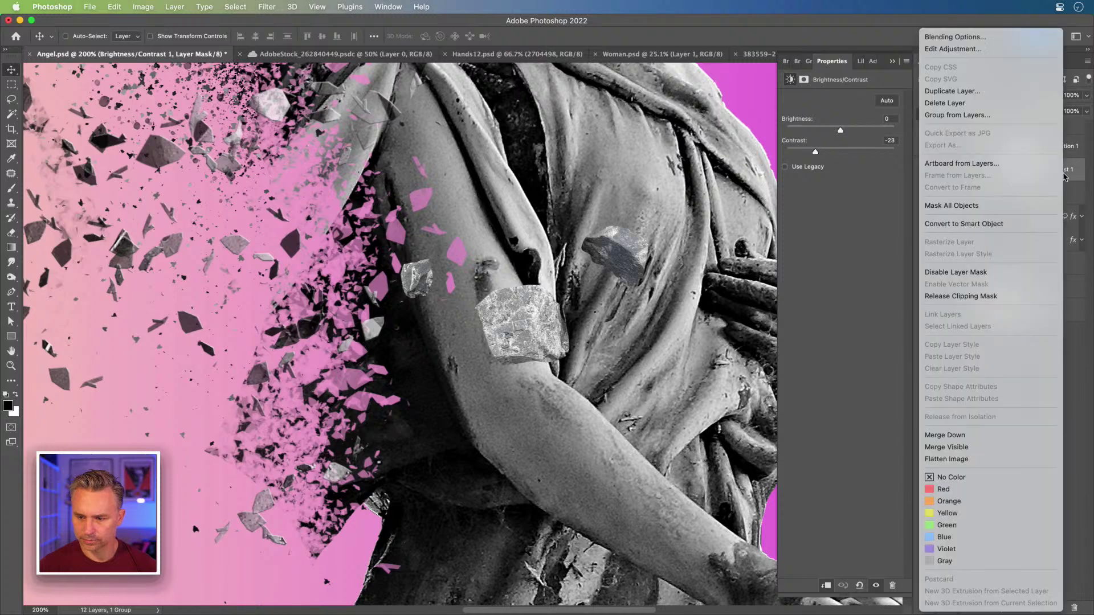
pyautogui.click(1007, 436)
# - Shift the Layer 2 rocks up and to the left beside the shoulder
pyautogui.press('super+minus')
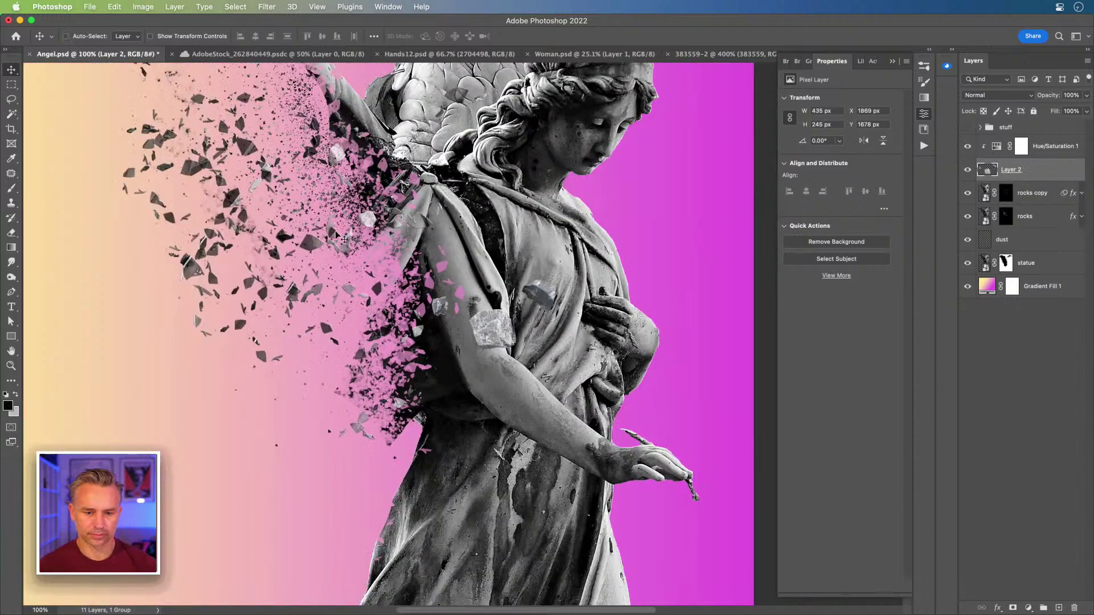
pyautogui.moveTo(386, 245); pyautogui.dragTo(326, 237)
pyautogui.press('super+plus')
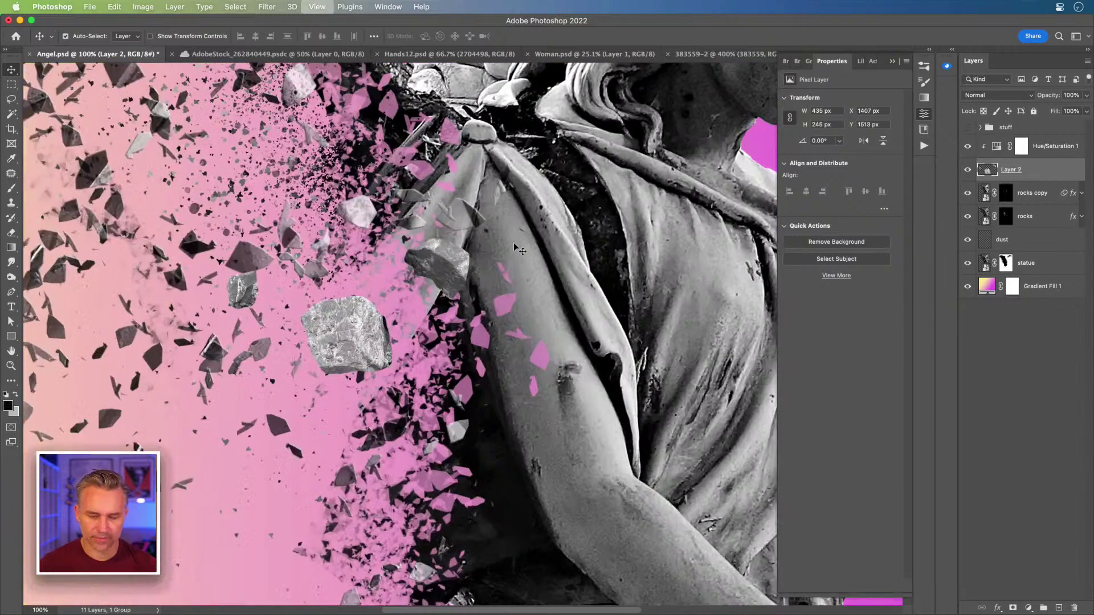
pyautogui.scroll(2, 310, 346)
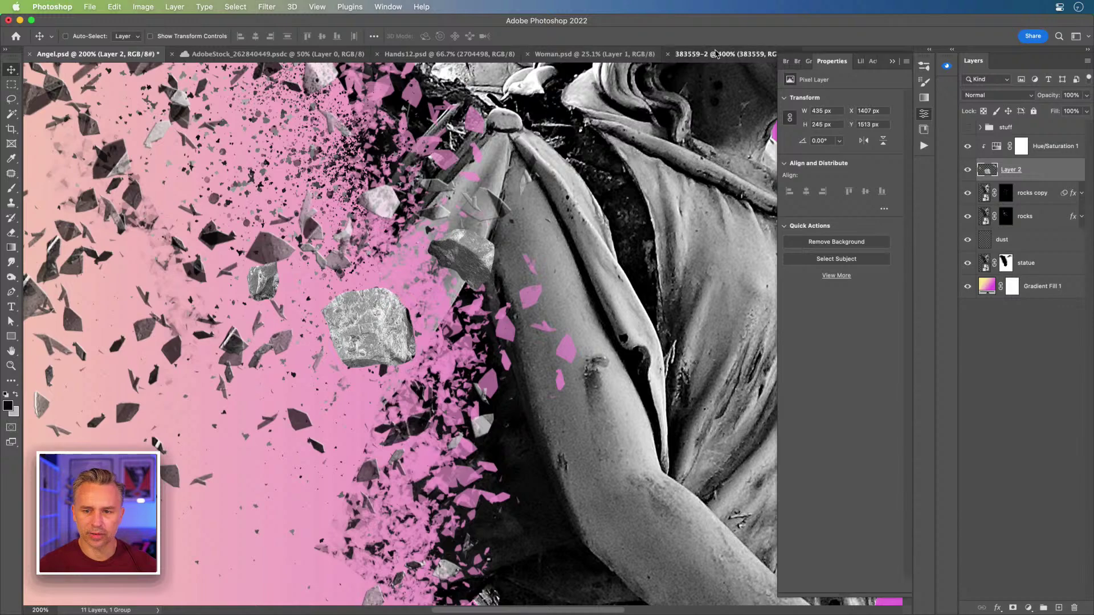
# - In 383559-2, lasso three individual rocks, including the upper-right one
pyautogui.click(718, 53)
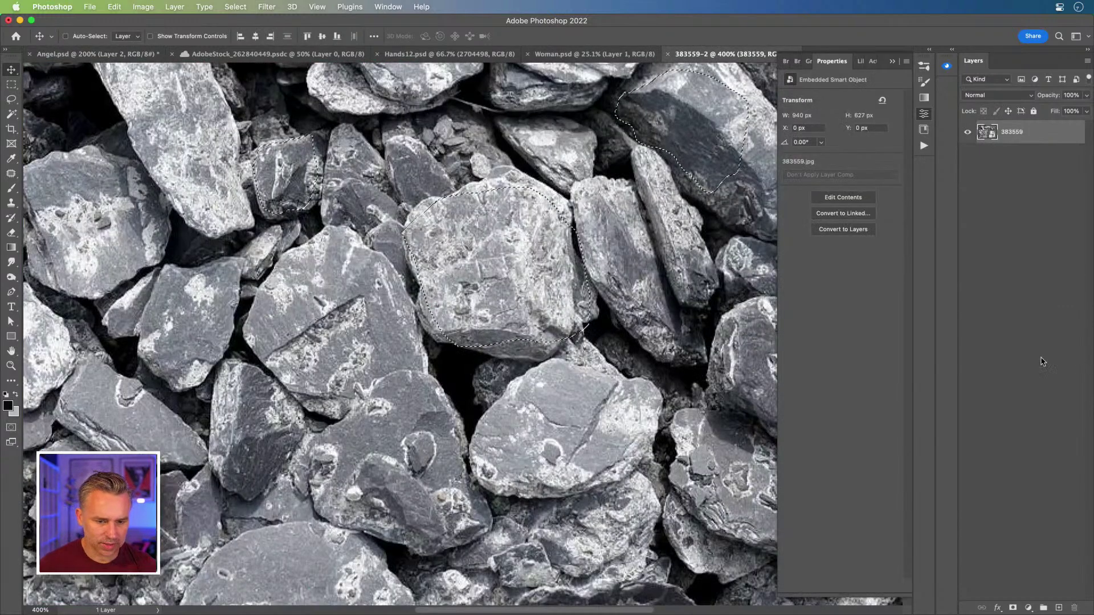
pyautogui.moveTo(332, 407); pyautogui.dragTo(571, 362)
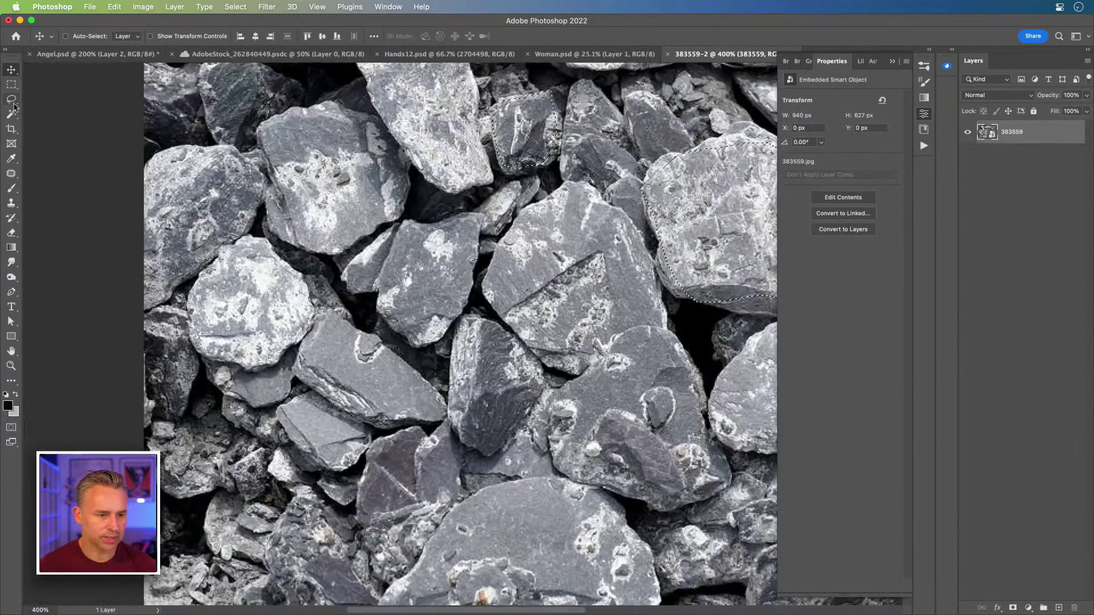
pyautogui.press('l')
pyautogui.moveTo(358, 454); pyautogui.dragTo(246, 454)
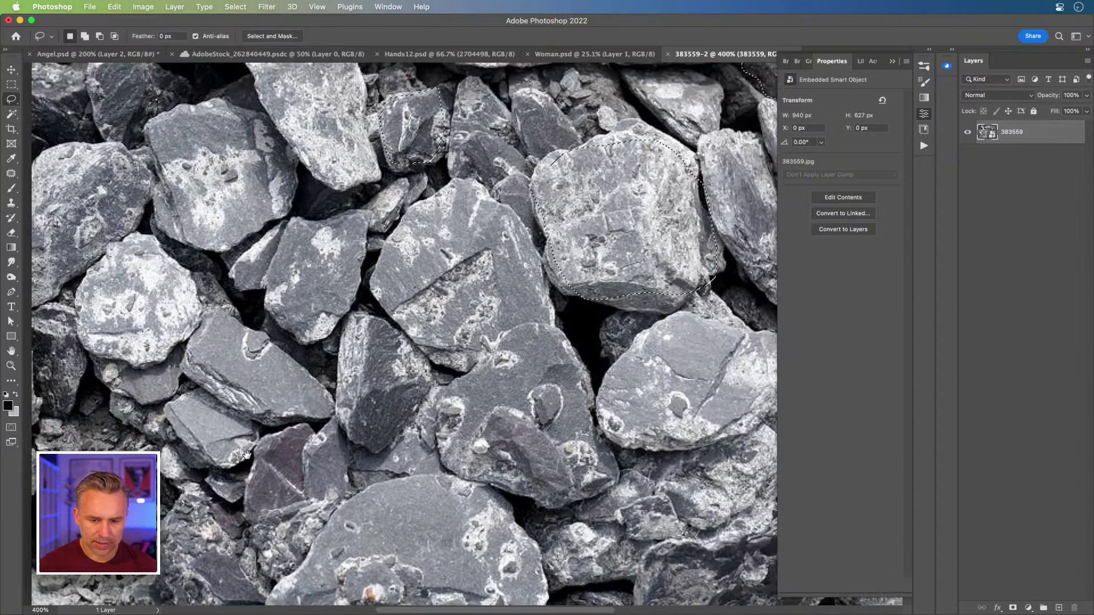
pyautogui.moveTo(352, 342)
pyautogui.mouseDown()
pyautogui.moveTo(352, 319)
pyautogui.moveTo(402, 335)
pyautogui.moveTo(412, 351)
pyautogui.moveTo(413, 380)
pyautogui.moveTo(362, 429)
pyautogui.moveTo(343, 415)
pyautogui.moveTo(337, 364)
pyautogui.moveTo(321, 351)
pyautogui.moveTo(352, 319)
pyautogui.mouseUp()
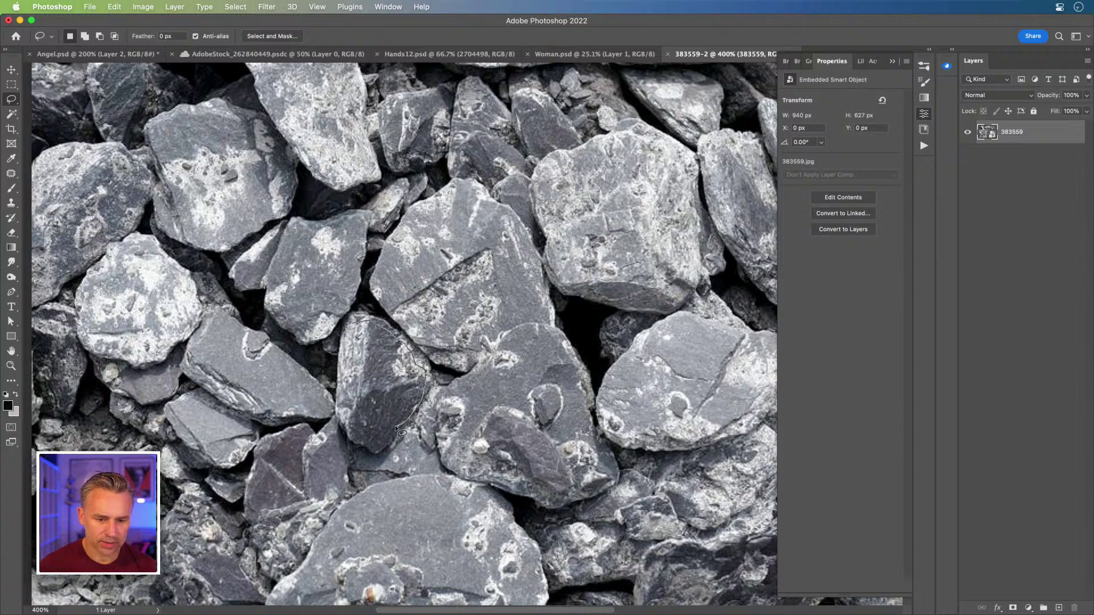
pyautogui.moveTo(399, 430)
pyautogui.mouseDown()
pyautogui.moveTo(352, 435)
pyautogui.moveTo(341, 410)
pyautogui.moveTo(355, 322)
pyautogui.mouseUp()
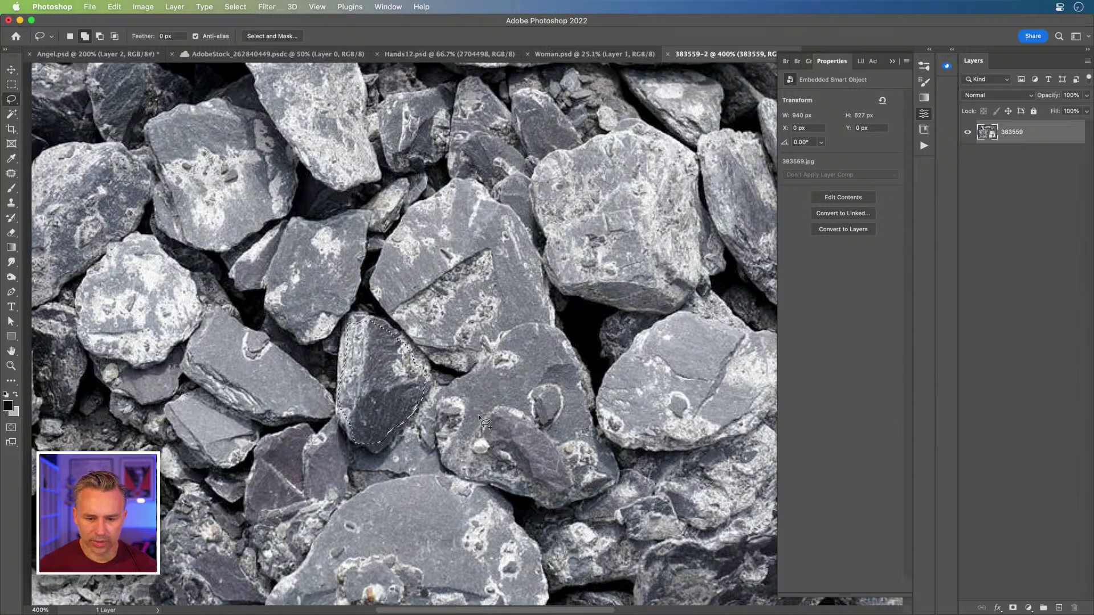
pyautogui.moveTo(596, 445); pyautogui.dragTo(594, 493)
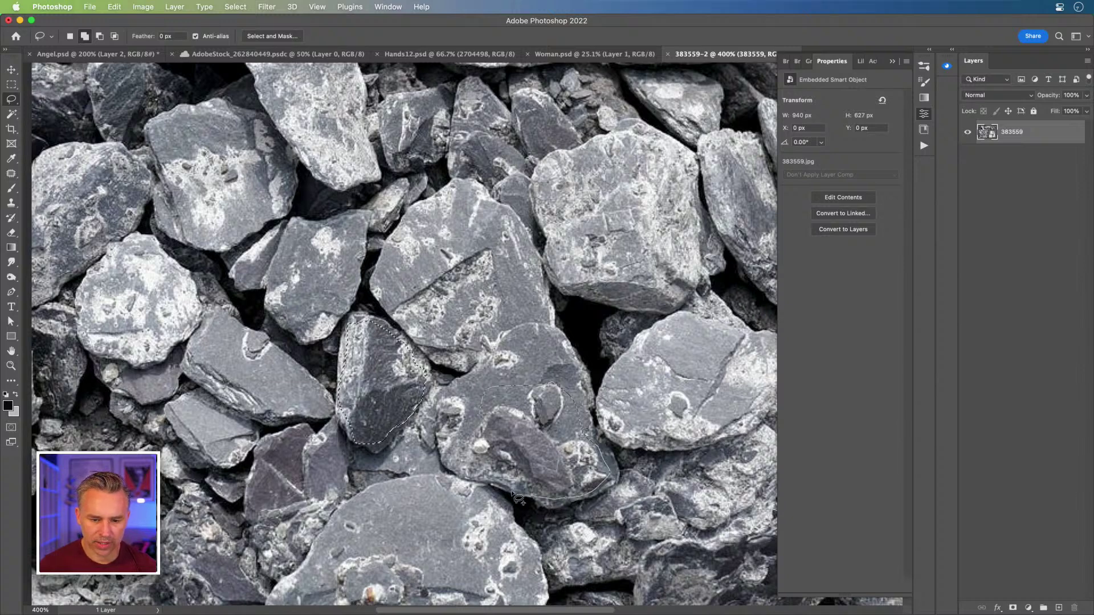
pyautogui.moveTo(513, 497)
pyautogui.mouseDown()
pyautogui.moveTo(471, 447)
pyautogui.moveTo(483, 393)
pyautogui.mouseUp()
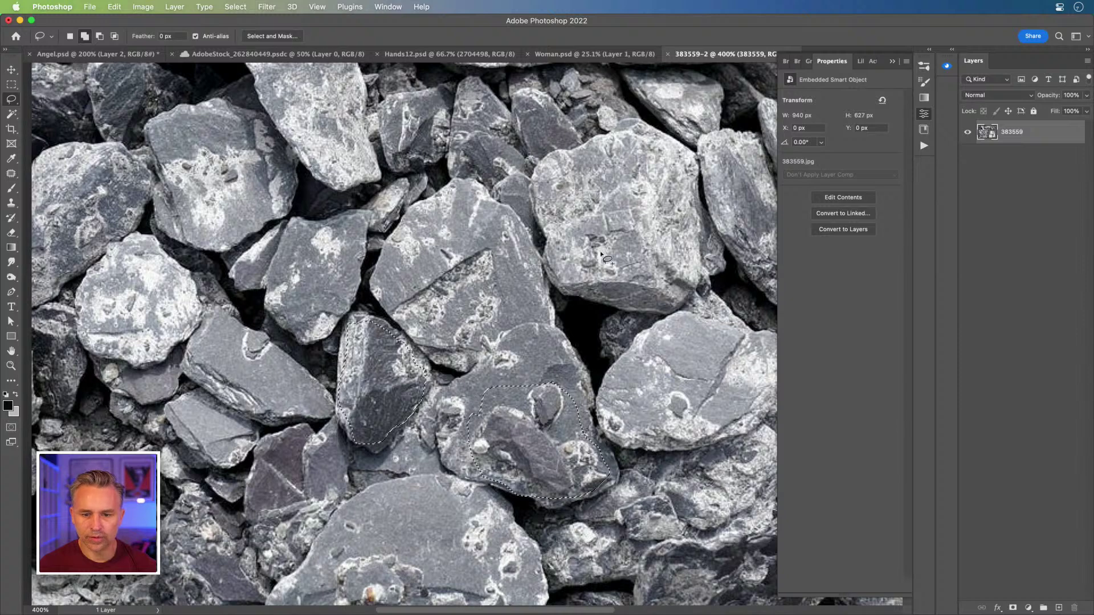
pyautogui.moveTo(564, 262)
pyautogui.mouseDown()
pyautogui.moveTo(672, 262)
pyautogui.moveTo(676, 298)
pyautogui.moveTo(655, 312)
pyautogui.moveTo(550, 289)
pyautogui.mouseUp()
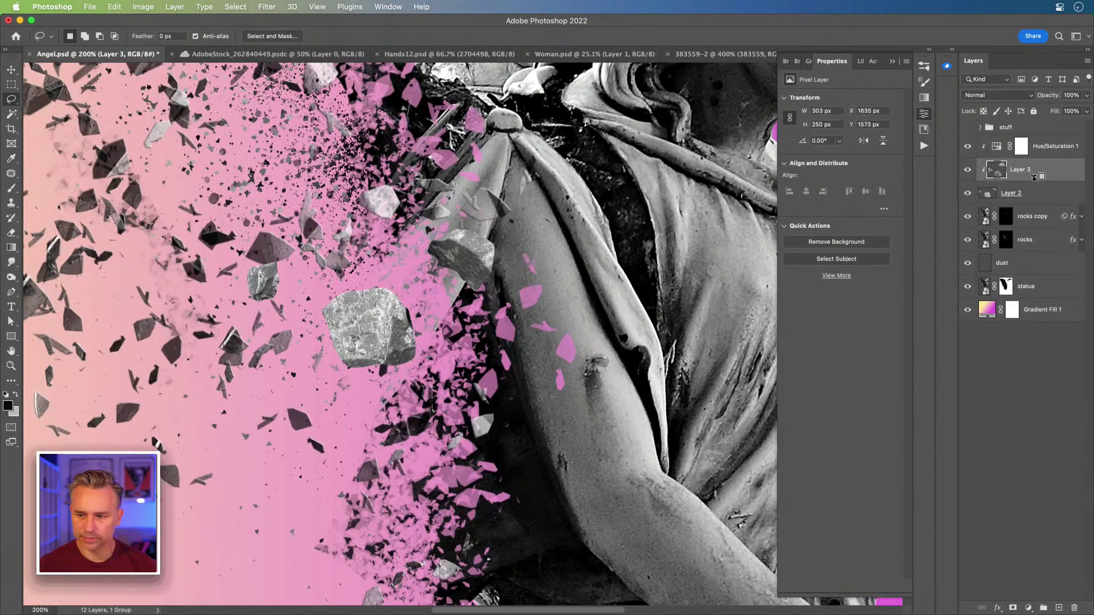
# - Release Layer 3 from the wing clip and move its rocks toward the statue's shoulder
pyautogui.keyDown('alt'); pyautogui.click(1036, 180); pyautogui.keyUp('alt')
pyautogui.click(10, 69)
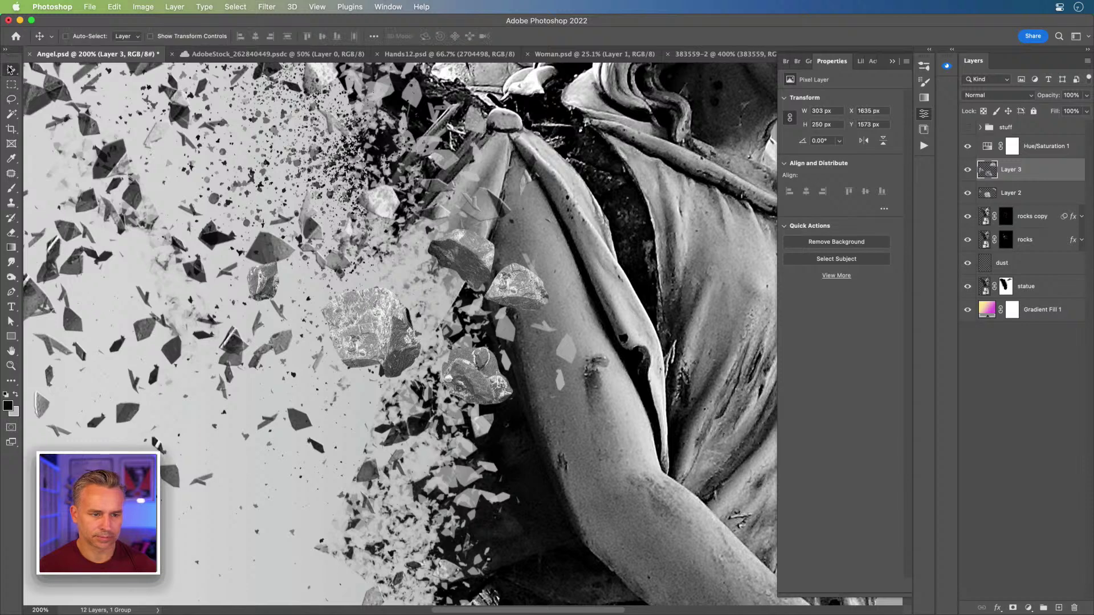
pyautogui.press('super+0')
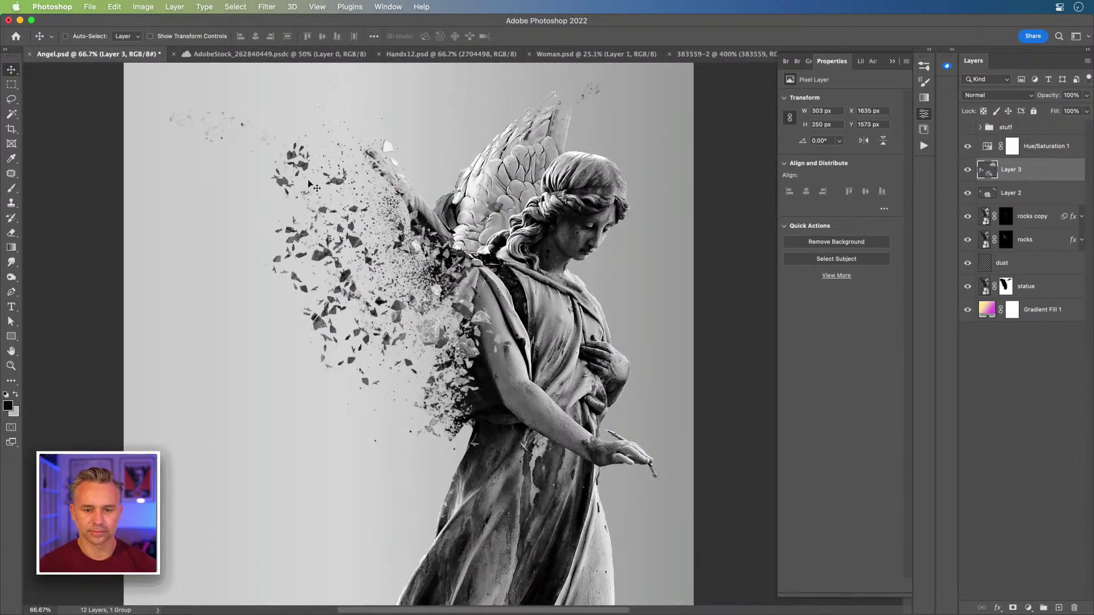
pyautogui.moveTo(222, 341); pyautogui.dragTo(414, 291)
pyautogui.press('super+plus')
pyautogui.press('super+plus')
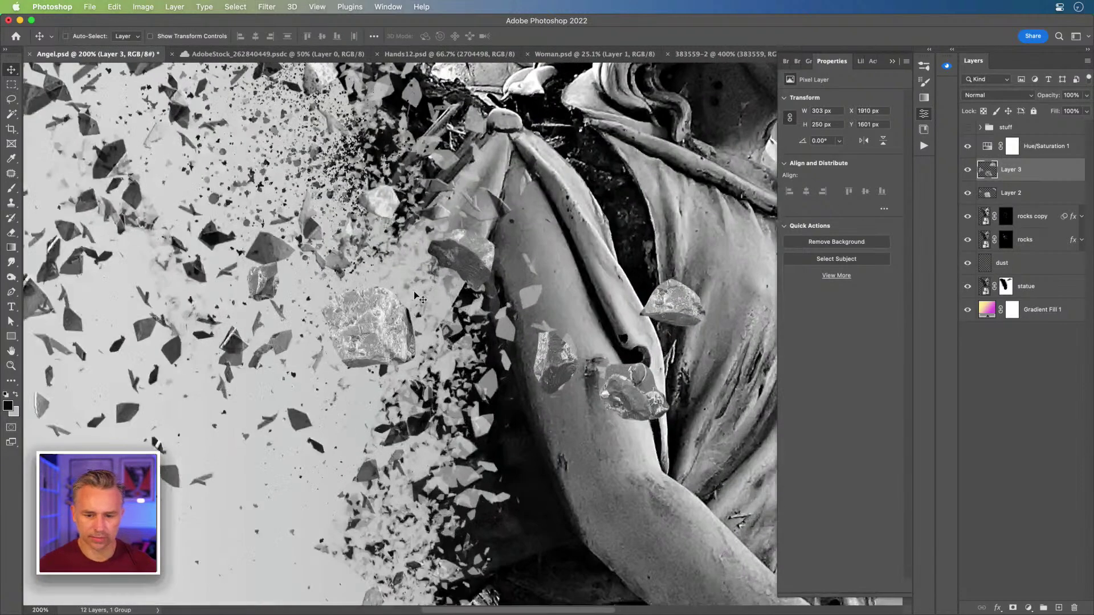
# - Darken the Layer 3 rocks with Levels, setting the black input to 25
pyautogui.press('super+l')
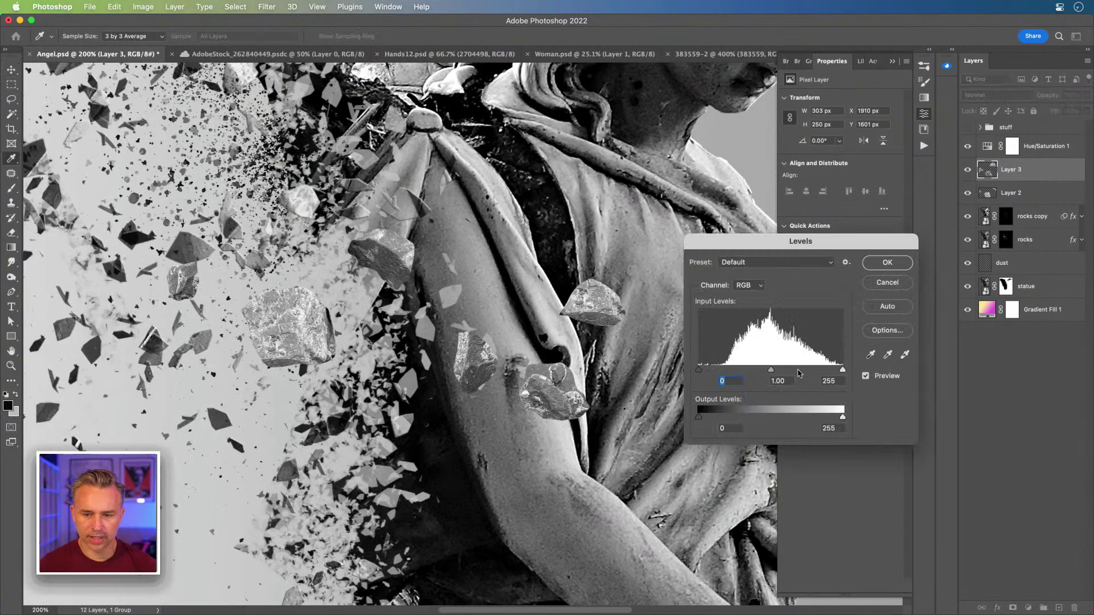
pyautogui.moveTo(700, 371)
pyautogui.mouseDown()
pyautogui.moveTo(725, 371)
pyautogui.moveTo(714, 371)
pyautogui.mouseUp()
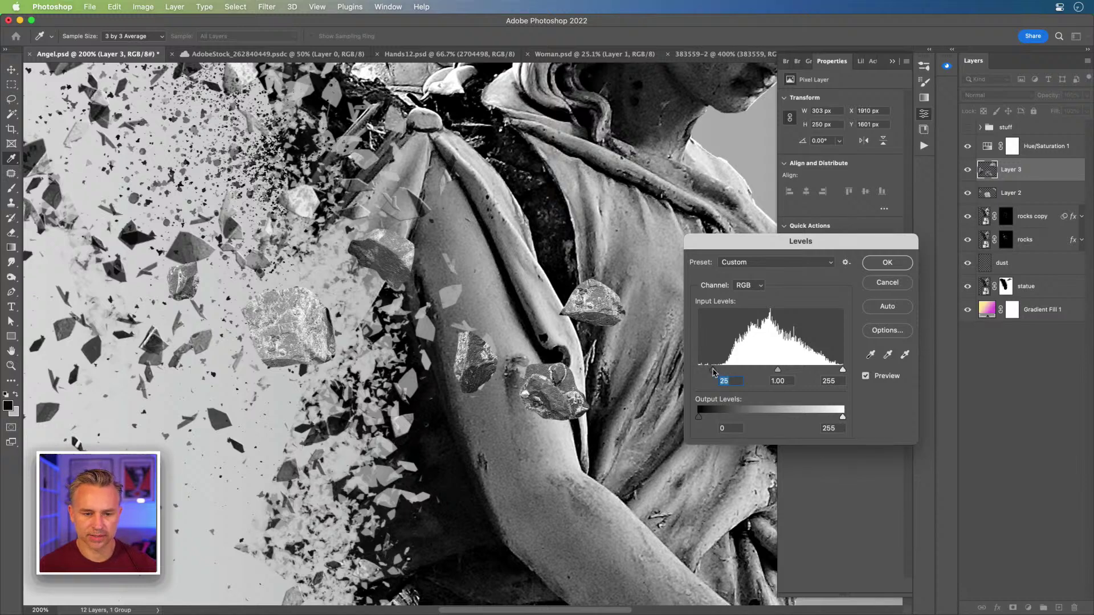
pyautogui.press('Return')
pyautogui.click(966, 147)
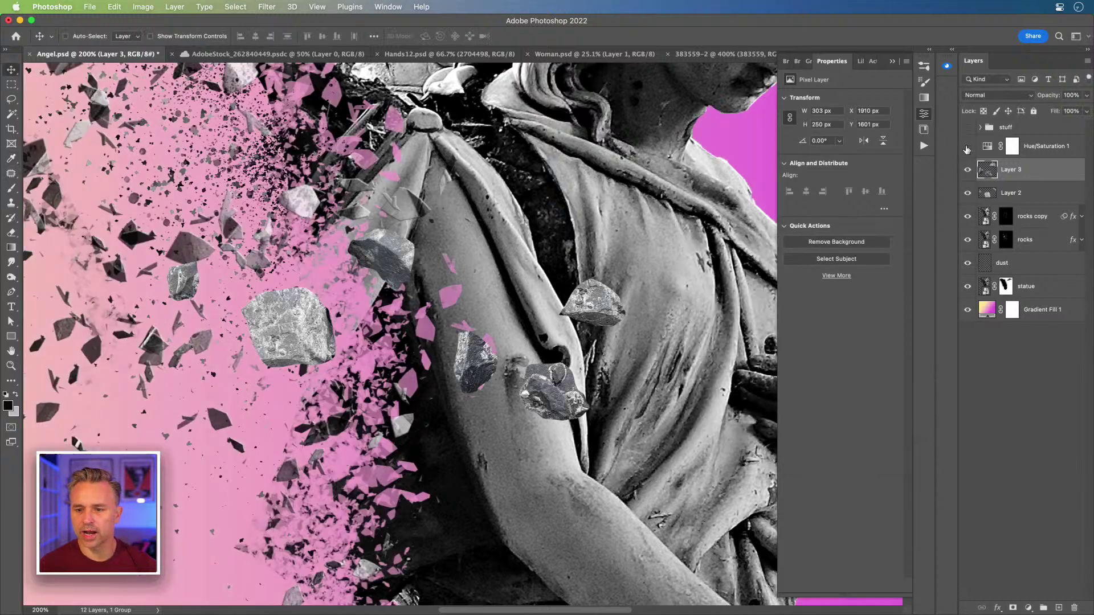
pyautogui.click(966, 147)
pyautogui.click(967, 146)
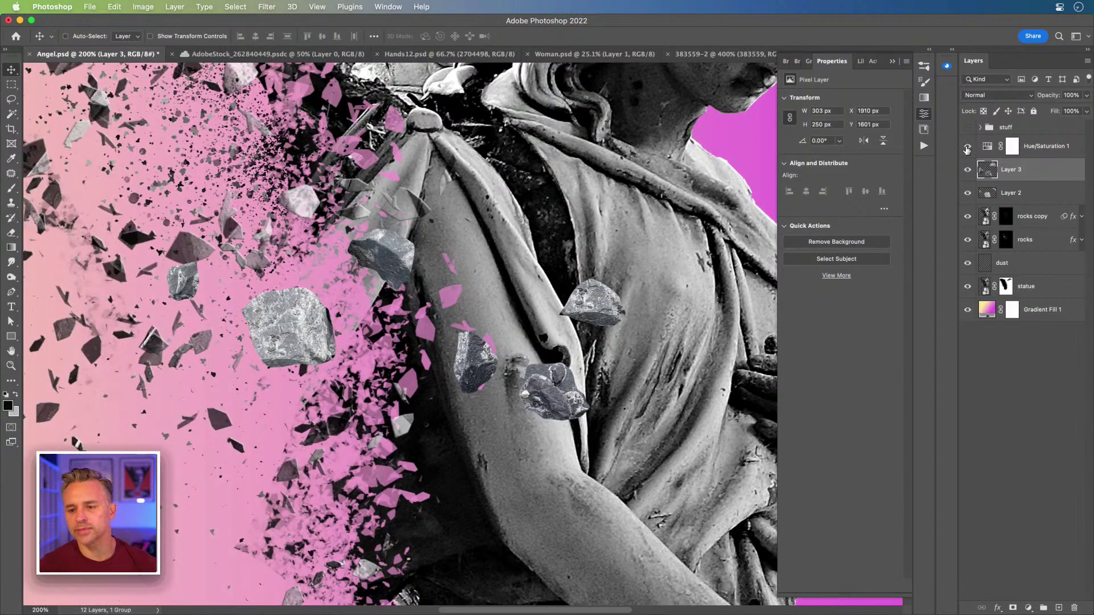
pyautogui.click(967, 147)
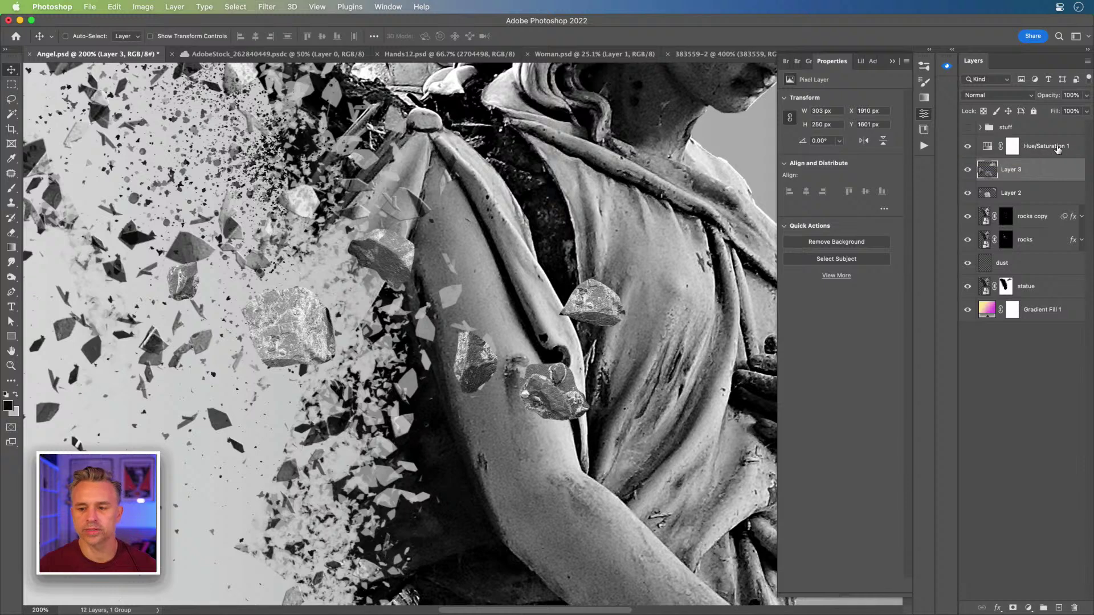
pyautogui.click(1009, 147)
pyautogui.moveTo(787, 164); pyautogui.dragTo(959, 169)
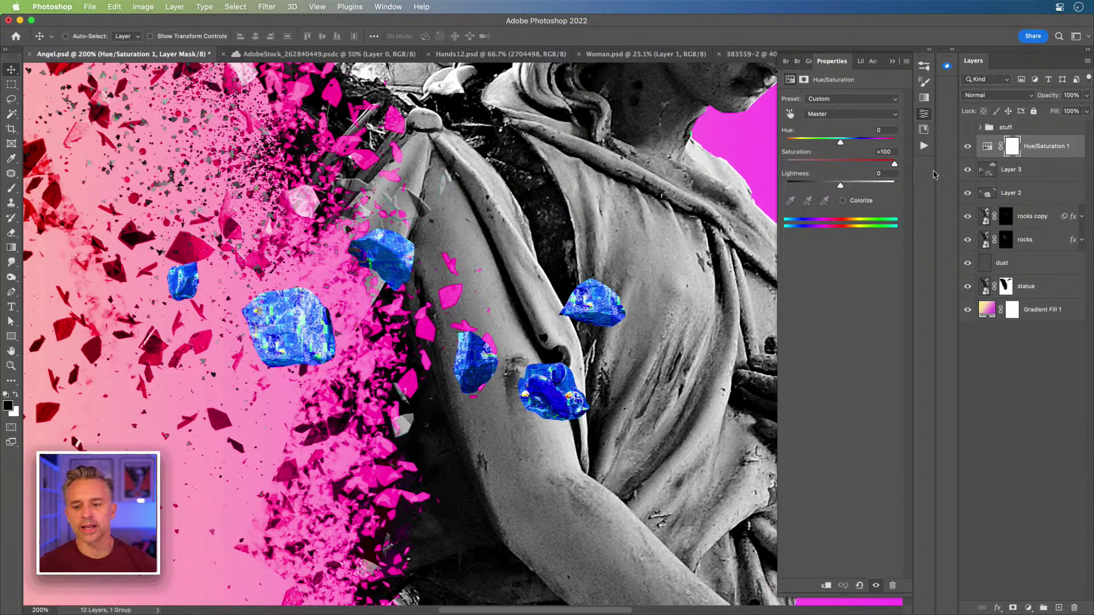
pyautogui.moveTo(894, 164); pyautogui.dragTo(476, 159)
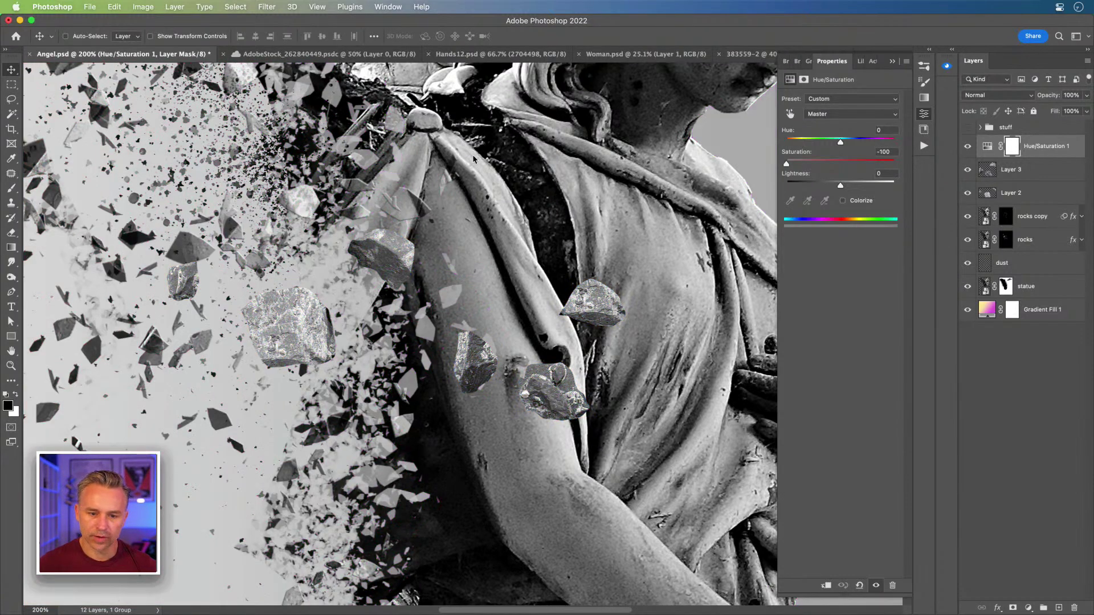
pyautogui.hscroll(3, 569, 251)
pyautogui.scroll(-2, 570, 250)
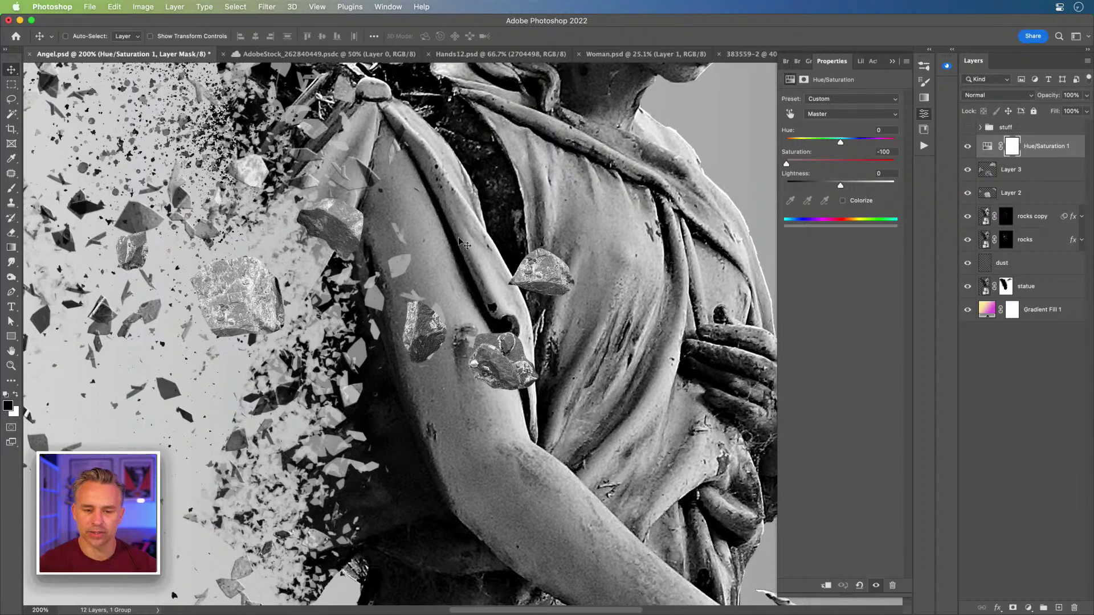
pyautogui.scroll(-3, 459, 242)
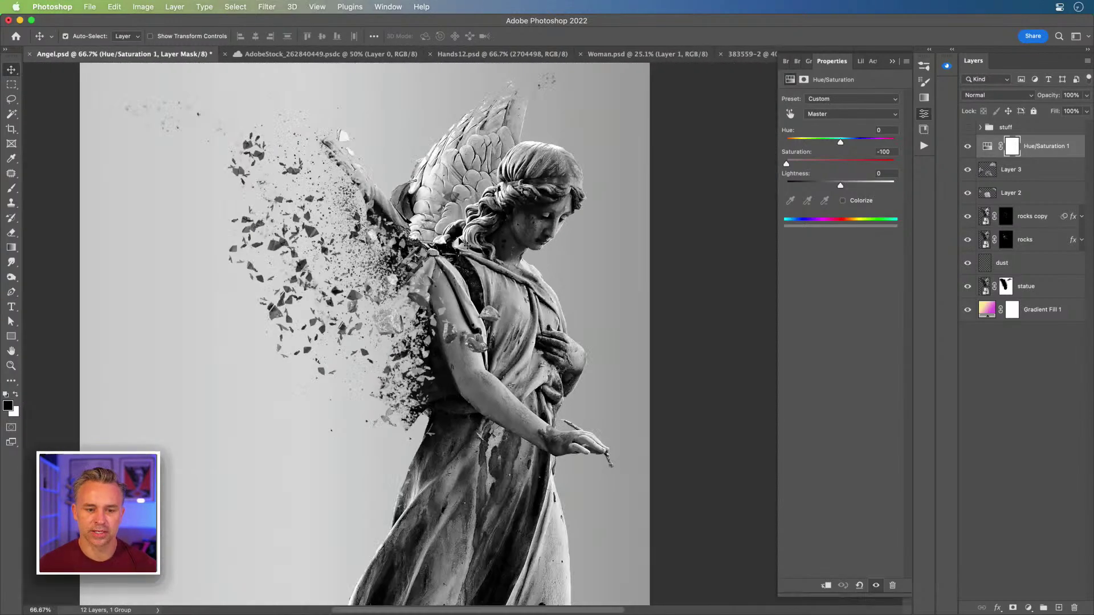
# - Move the Layer 2 rock chunk up and left onto the wing
pyautogui.click(1021, 196)
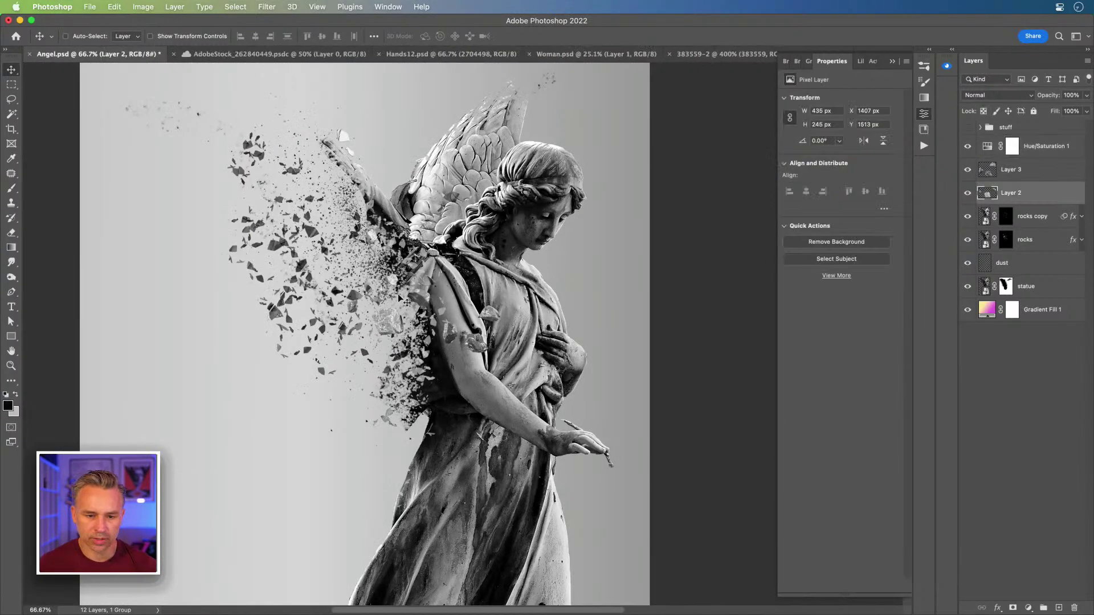
pyautogui.keyDown('super'); pyautogui.click(380, 325); pyautogui.keyUp('super')
pyautogui.keyDown('super'); pyautogui.click(385, 324); pyautogui.keyUp('super')
pyautogui.moveTo(385, 326); pyautogui.dragTo(312, 195)
# - Duplicate Layer 3 and reposition both the copy and the original rock chunks
pyautogui.click(1034, 178)
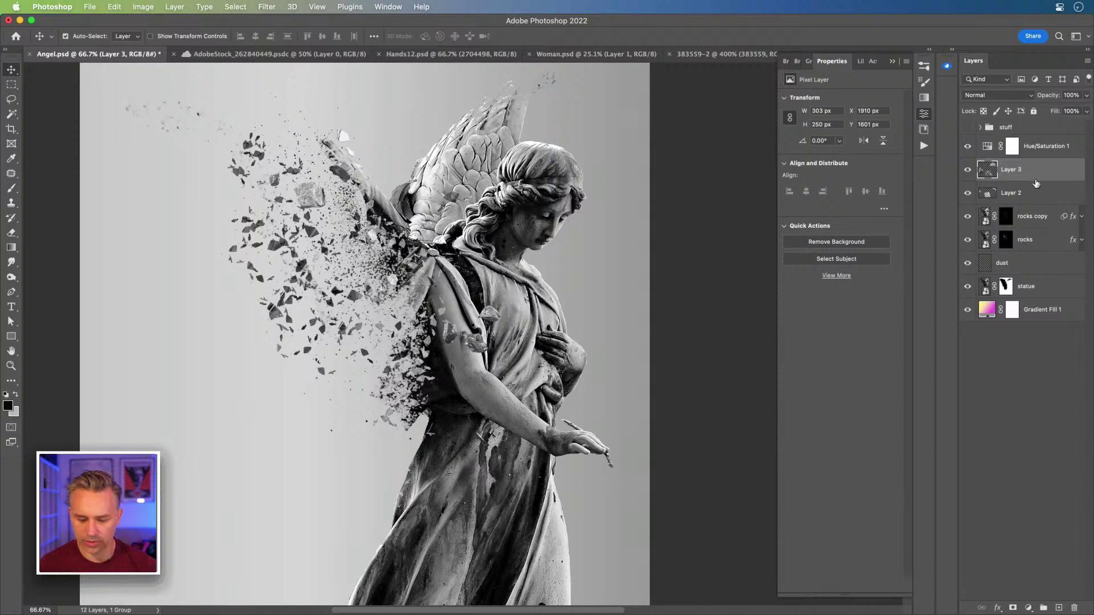
pyautogui.press('super+k')
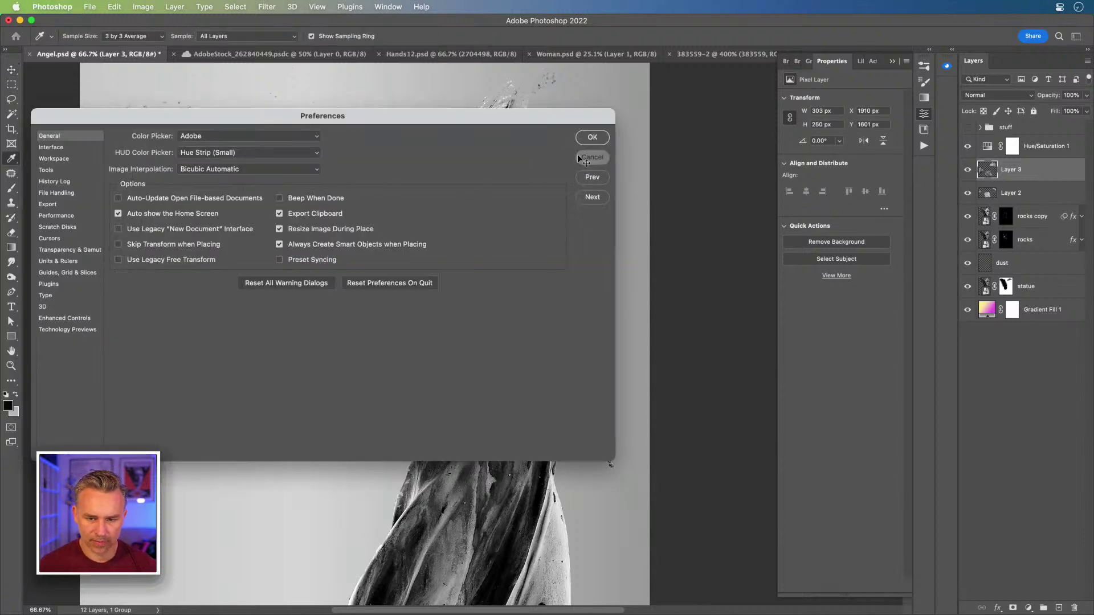
pyautogui.click(579, 158)
pyautogui.press('v')
pyautogui.press('super+j')
pyautogui.moveTo(485, 251); pyautogui.dragTo(327, 141)
pyautogui.moveTo(495, 322); pyautogui.dragTo(450, 234)
# - Duplicate the rock copy again, move it toward the shoulder, and rotate it clockwise
pyautogui.click(1017, 171)
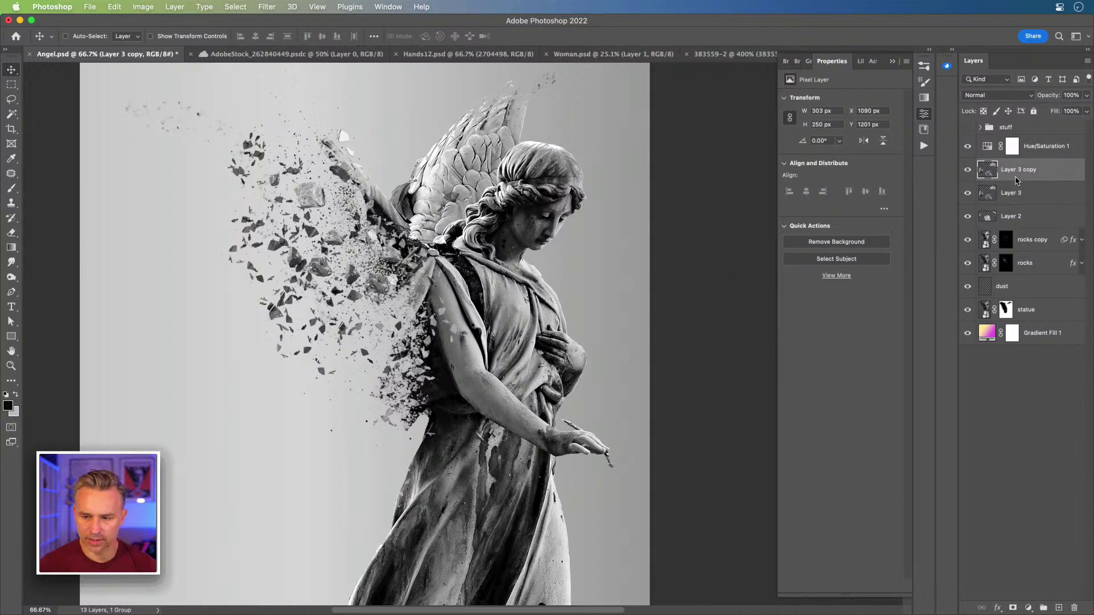
pyautogui.press('super+j')
pyautogui.moveTo(339, 222); pyautogui.dragTo(516, 345)
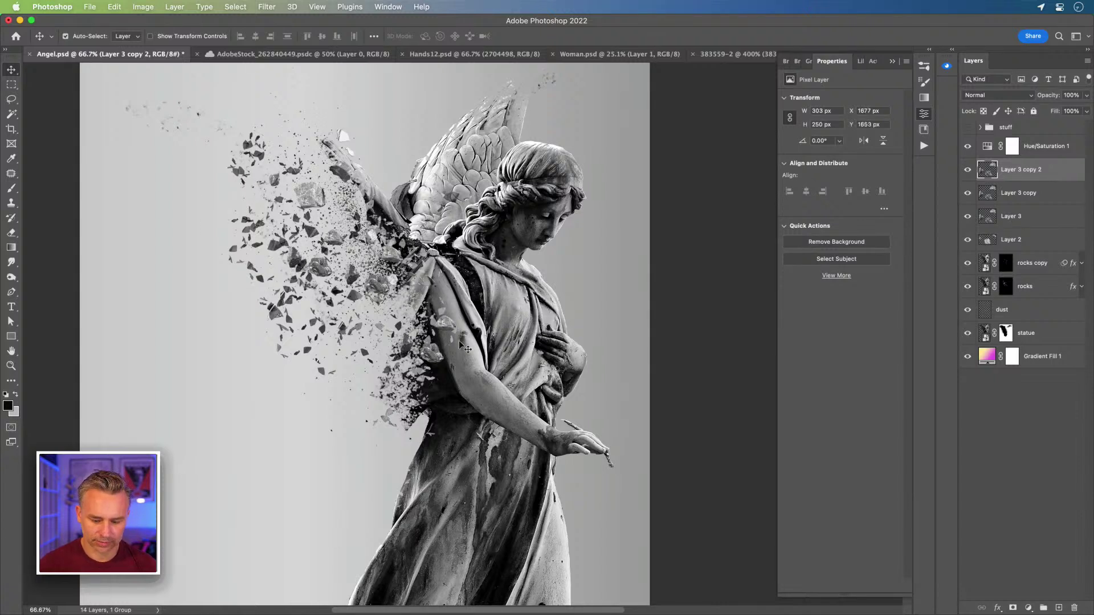
pyautogui.press('super+t')
pyautogui.moveTo(390, 305); pyautogui.dragTo(499, 335)
pyautogui.press('Return')
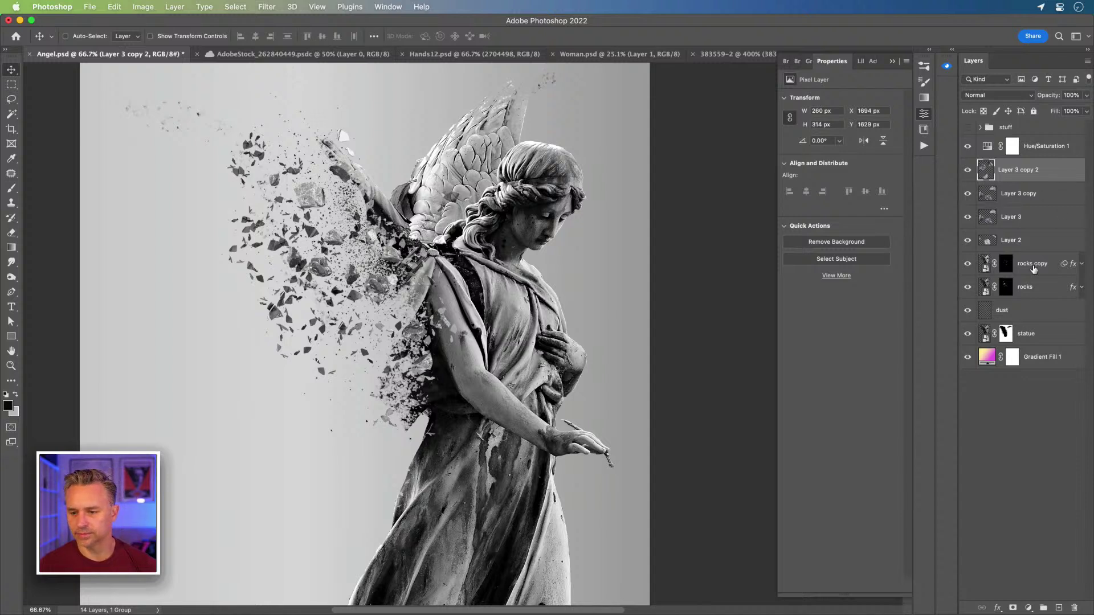
pyautogui.click(1032, 271)
pyautogui.click(1034, 341)
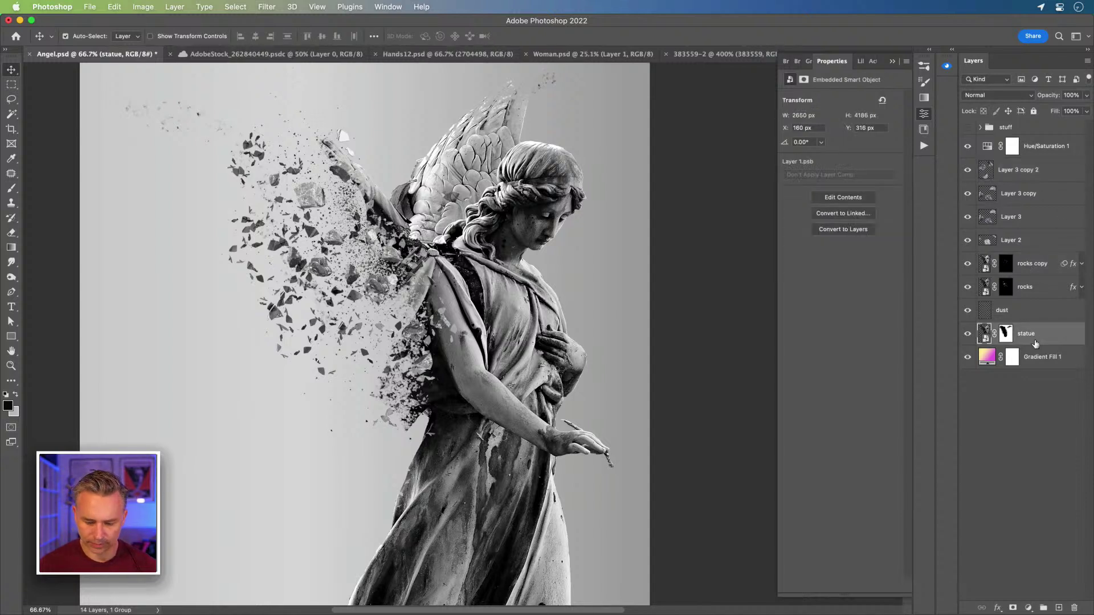
# - Duplicate the statue layer to the top, then group the rock and Hue/Saturation layers as 'rocks'
pyautogui.moveTo(1034, 344); pyautogui.dragTo(1011, 153)
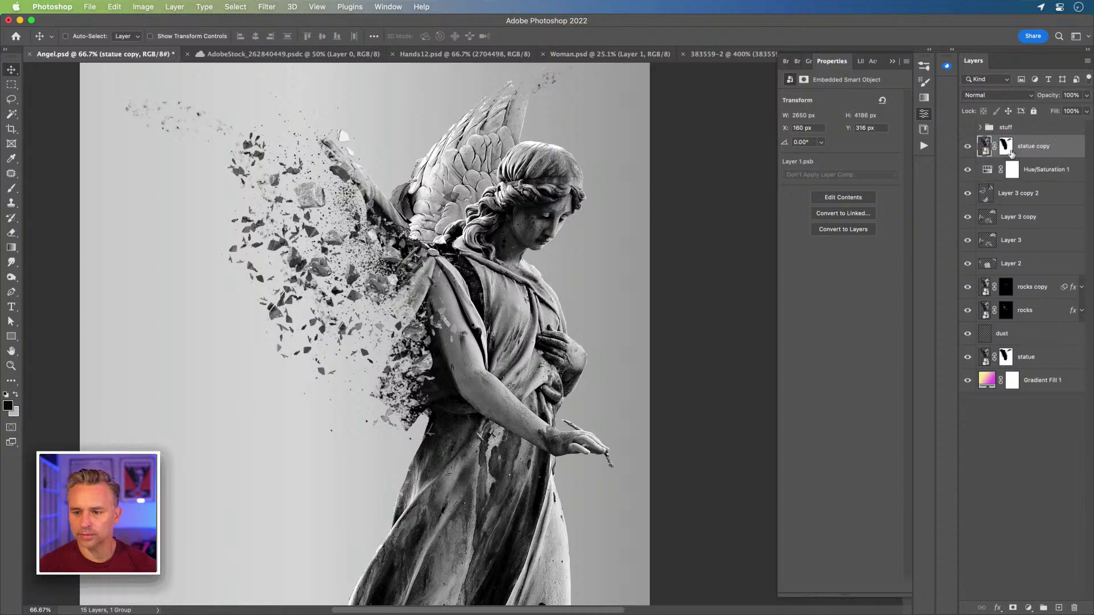
pyautogui.click(1013, 174)
pyautogui.keyDown('shift'); pyautogui.click(1025, 312); pyautogui.keyUp('shift')
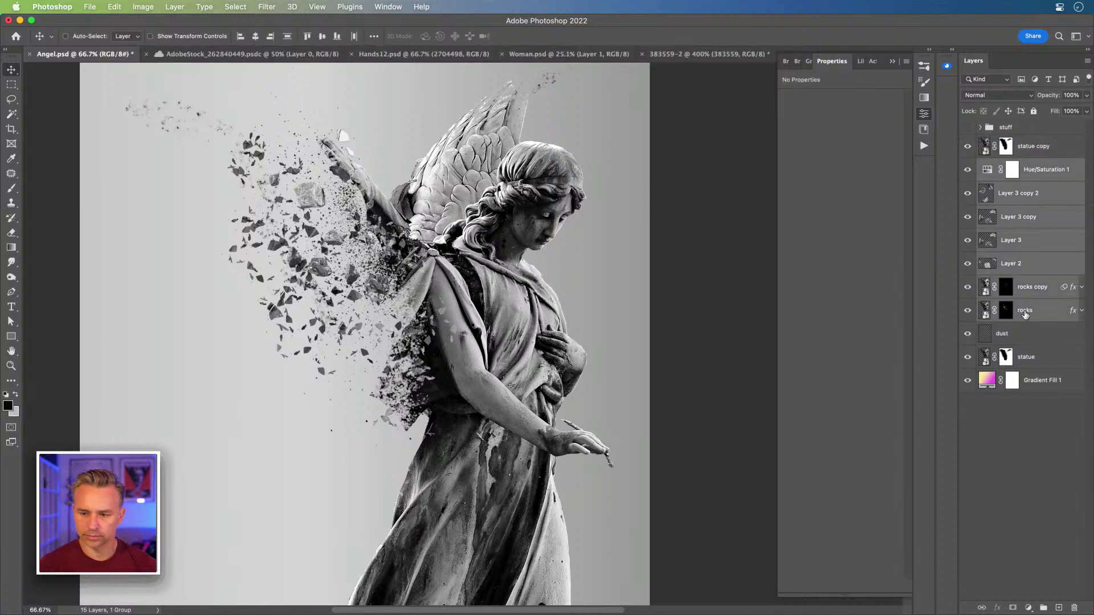
pyautogui.click(1018, 267)
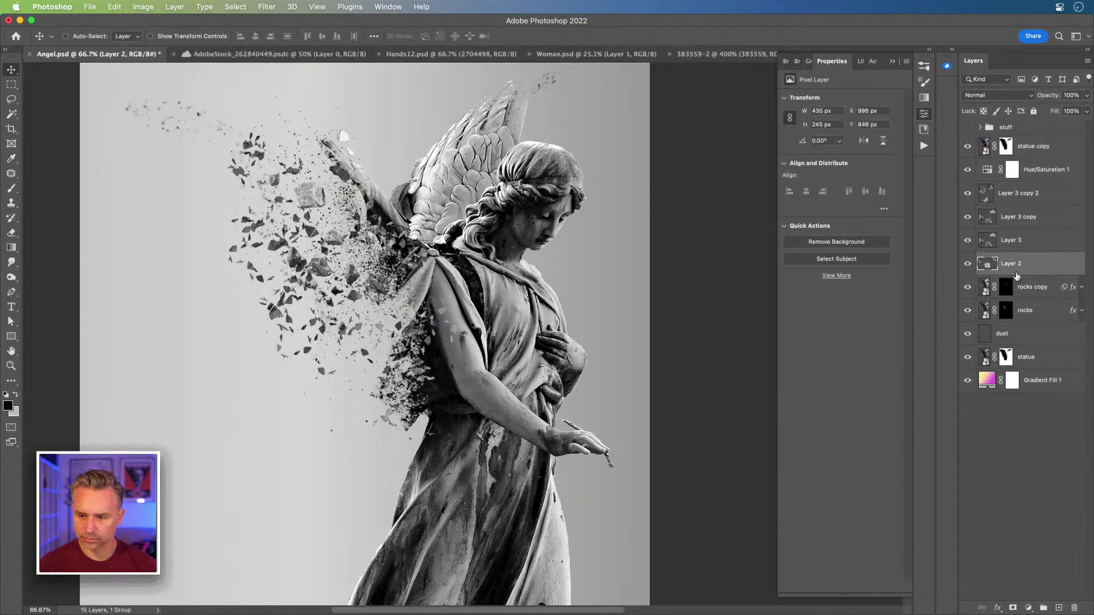
pyautogui.click(1031, 310)
pyautogui.keyDown('shift'); pyautogui.click(1040, 172); pyautogui.keyUp('shift')
pyautogui.press('super+g')
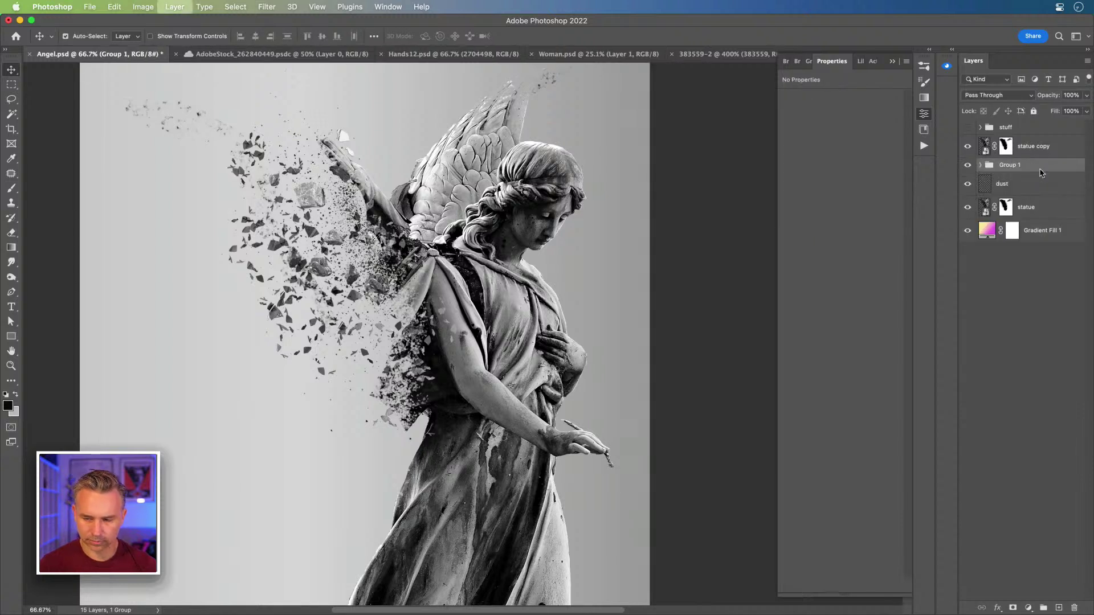
pyautogui.doubleClick(1009, 165)
pyautogui.write('rocks')
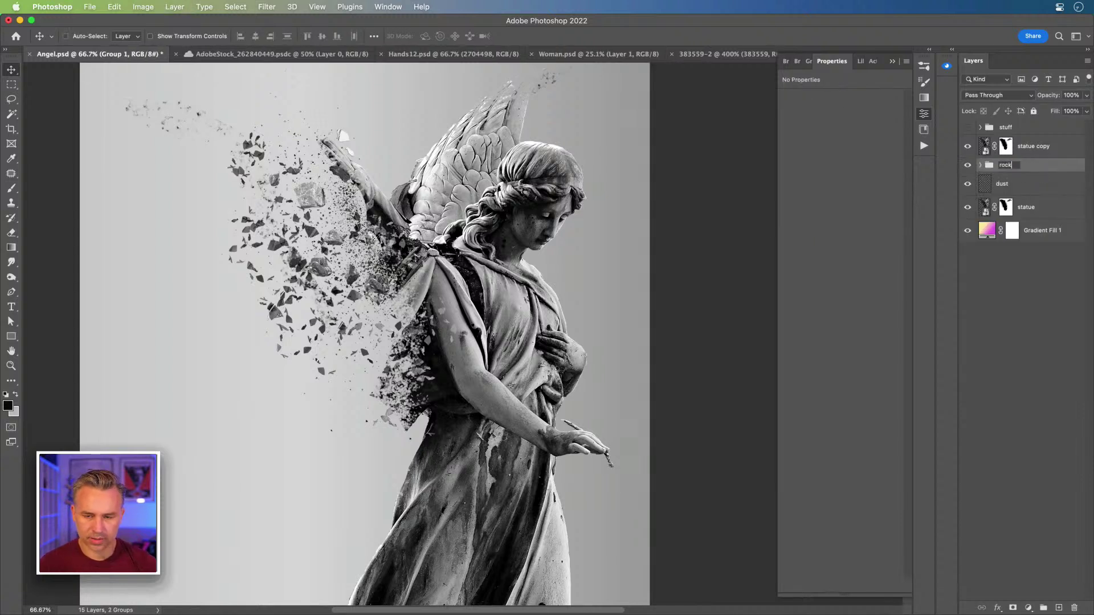
pyautogui.press('Return')
pyautogui.click(1023, 149)
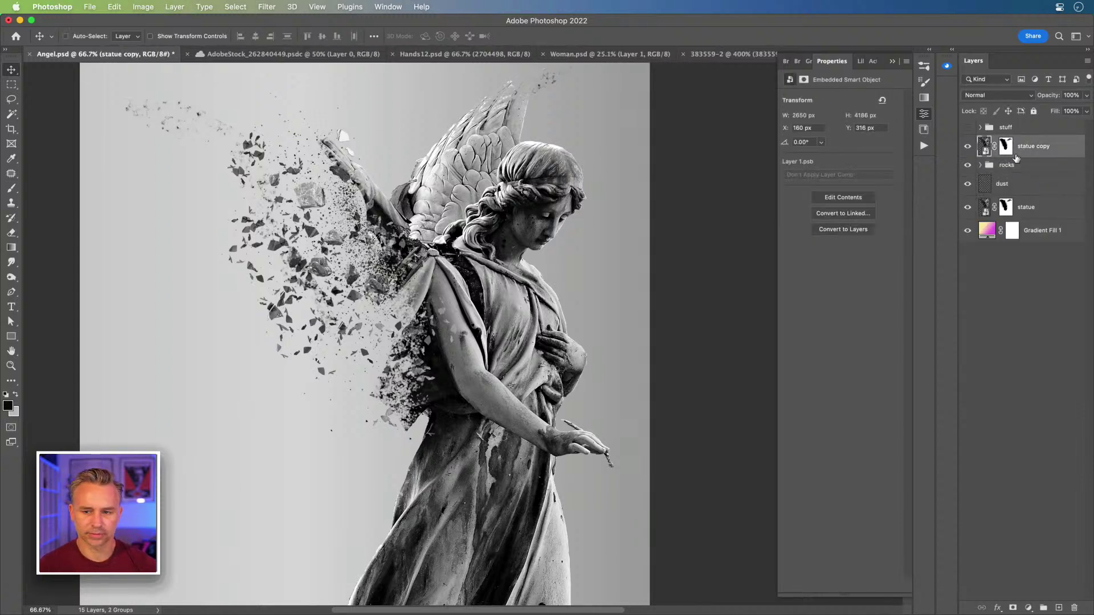
# - Hide the rocks group, delete the statue copy's layer mask, and zoom to 200% on the left wing
pyautogui.click(968, 165)
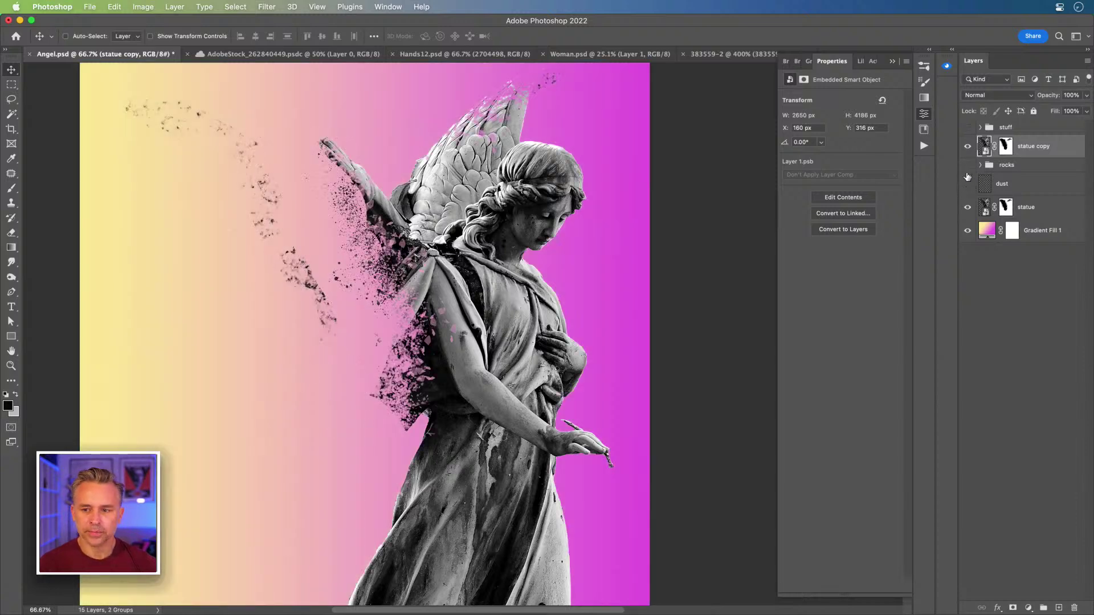
pyautogui.click(1006, 149)
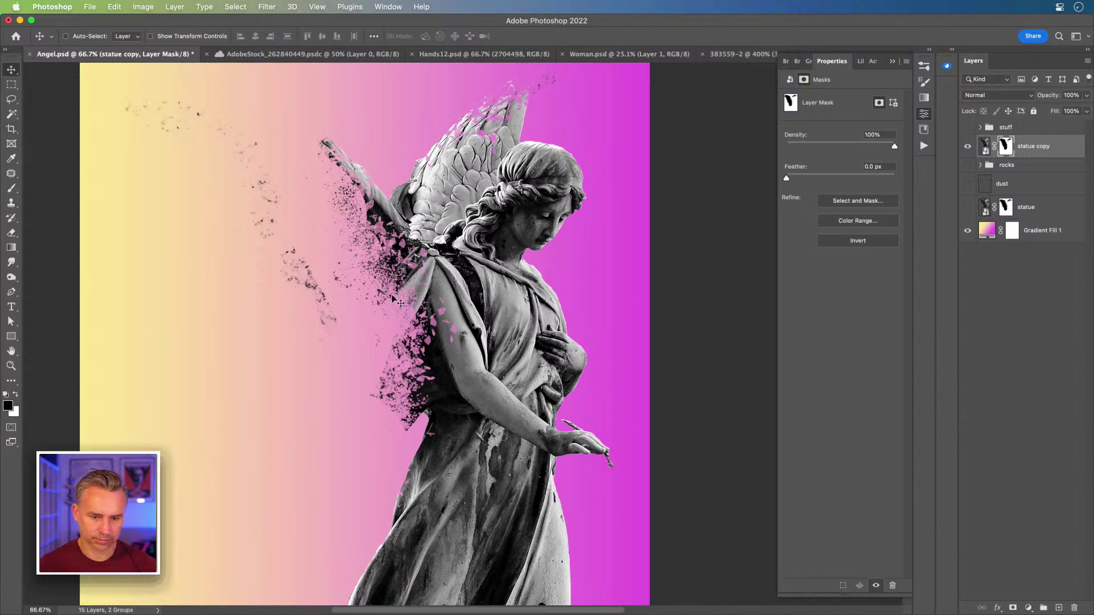
pyautogui.rightClick(1004, 151)
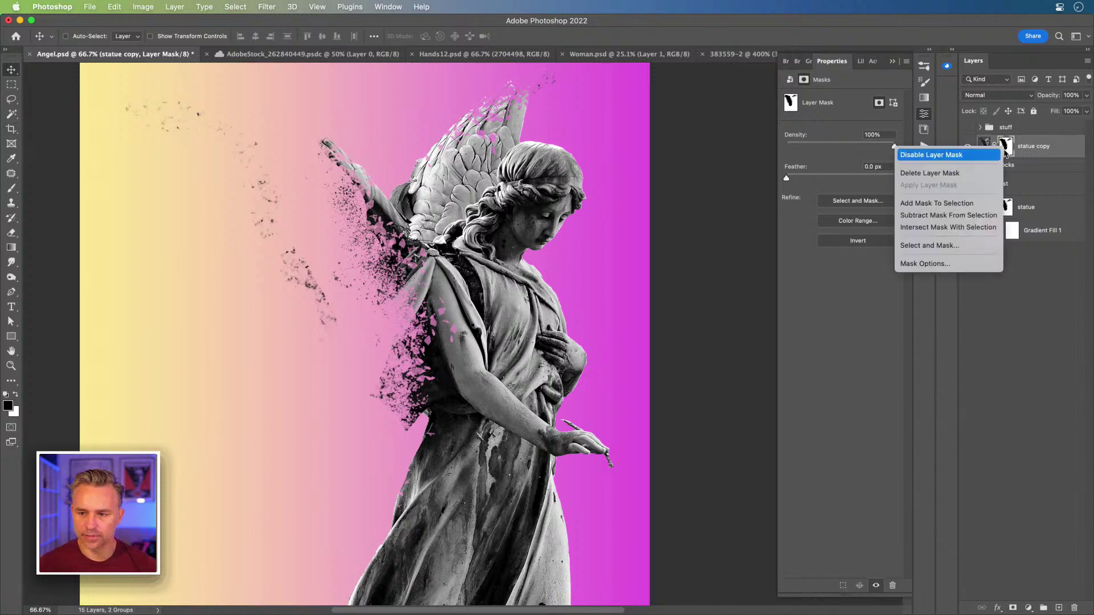
pyautogui.click(911, 175)
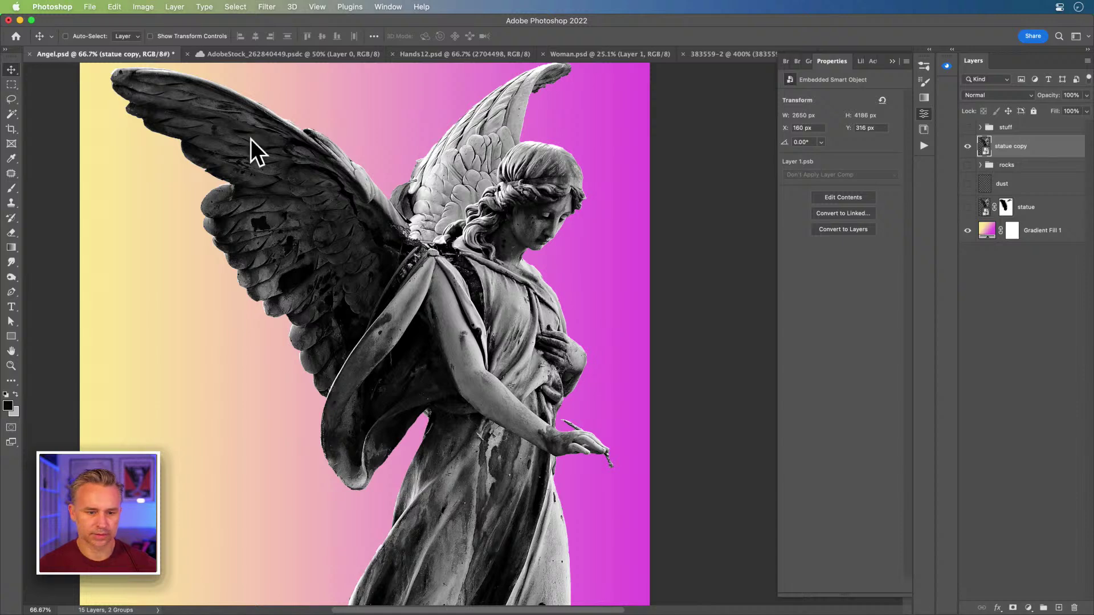
pyautogui.press('super+plus')
pyautogui.moveTo(210, 184); pyautogui.dragTo(348, 319)
pyautogui.press('super+plus')
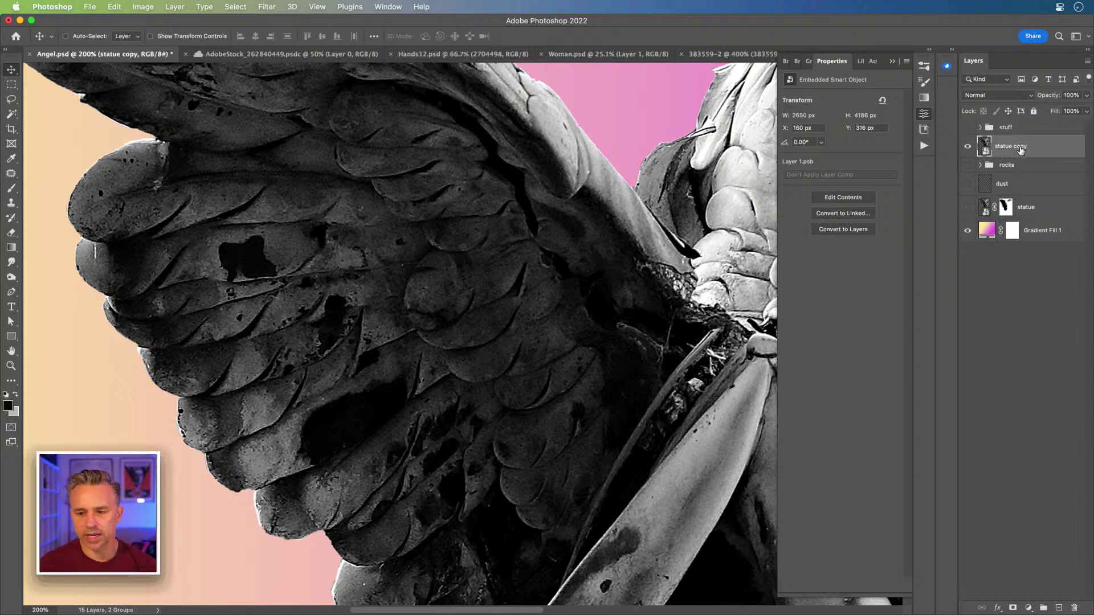
# - Pick the Lasso tool and start a freehand selection along the left wing's edge
pyautogui.click(10, 99)
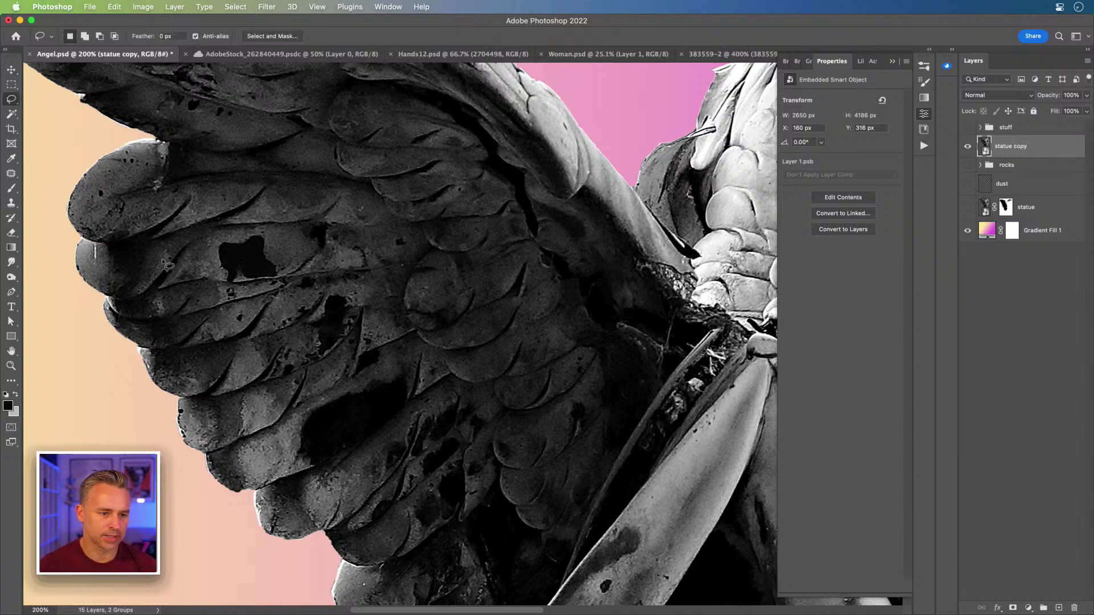
pyautogui.hotkey('ctrl', 'Up')
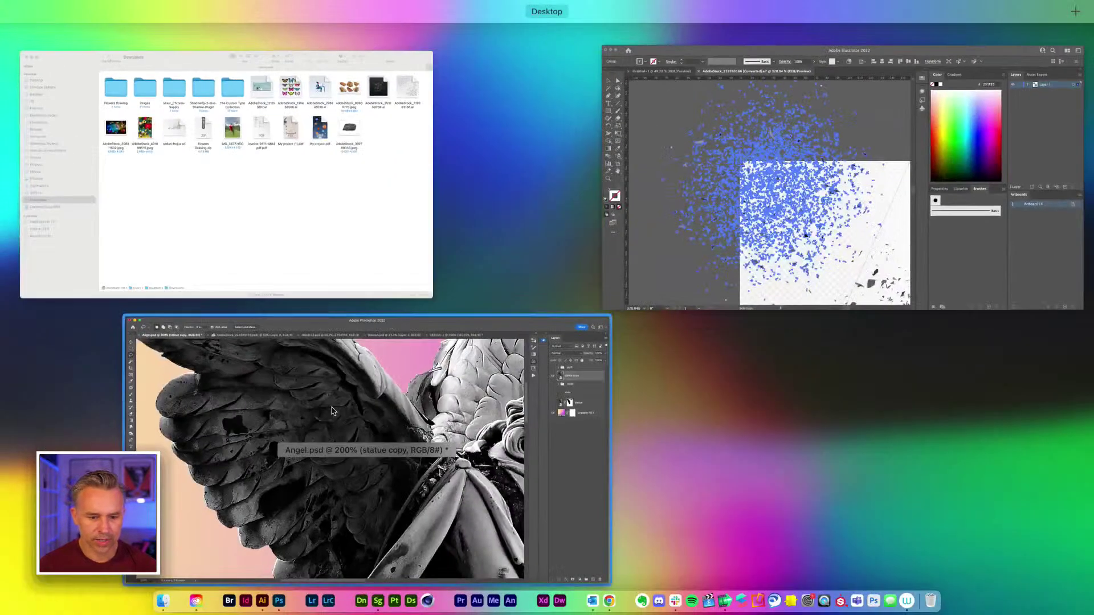
pyautogui.click(332, 411)
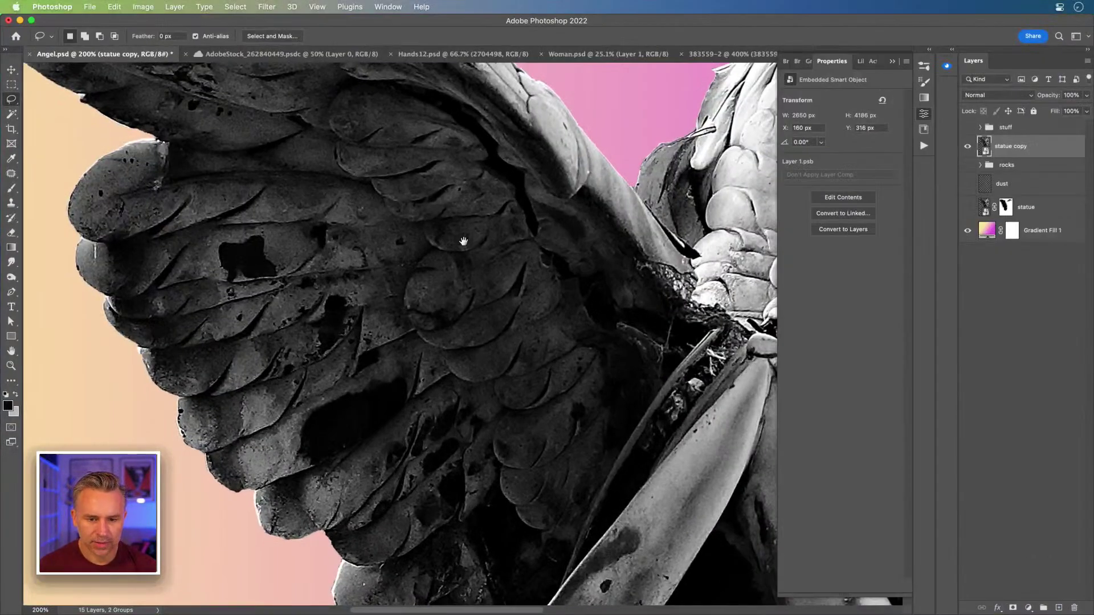
pyautogui.moveTo(463, 240); pyautogui.dragTo(349, 338)
pyautogui.moveTo(401, 224)
pyautogui.mouseDown()
pyautogui.moveTo(450, 219)
pyautogui.moveTo(466, 236)
pyautogui.moveTo(462, 287)
pyautogui.moveTo(366, 242)
pyautogui.moveTo(375, 219)
pyautogui.moveTo(401, 219)
pyautogui.moveTo(411, 191)
pyautogui.moveTo(468, 246)
pyautogui.moveTo(456, 272)
pyautogui.moveTo(393, 255)
pyautogui.mouseUp()
pyautogui.press('super+shift+j')
pyautogui.press('super+d')
# - Extend the lasso selection near the wing joint, feathers and drapery, then trace the upper-edge chunk
pyautogui.moveTo(506, 381)
pyautogui.mouseDown()
pyautogui.moveTo(561, 364)
pyautogui.moveTo(626, 433)
pyautogui.moveTo(526, 456)
pyautogui.moveTo(498, 396)
pyautogui.moveTo(505, 383)
pyautogui.mouseUp()
pyautogui.moveTo(210, 285)
pyautogui.mouseDown()
pyautogui.moveTo(248, 269)
pyautogui.moveTo(274, 294)
pyautogui.moveTo(255, 323)
pyautogui.moveTo(210, 310)
pyautogui.moveTo(208, 295)
pyautogui.moveTo(247, 282)
pyautogui.moveTo(257, 256)
pyautogui.moveTo(282, 248)
pyautogui.mouseUp()
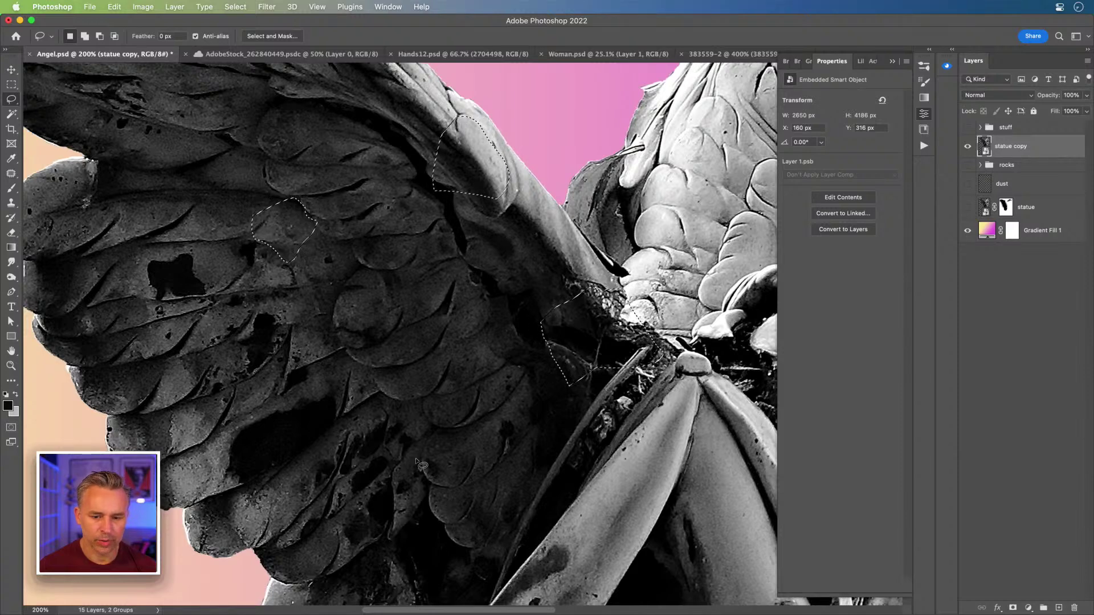
pyautogui.moveTo(428, 458)
pyautogui.mouseDown()
pyautogui.moveTo(441, 445)
pyautogui.moveTo(464, 459)
pyautogui.moveTo(466, 476)
pyautogui.mouseUp()
pyautogui.moveTo(464, 315)
pyautogui.mouseDown()
pyautogui.moveTo(484, 315)
pyautogui.moveTo(483, 324)
pyautogui.moveTo(464, 315)
pyautogui.mouseUp()
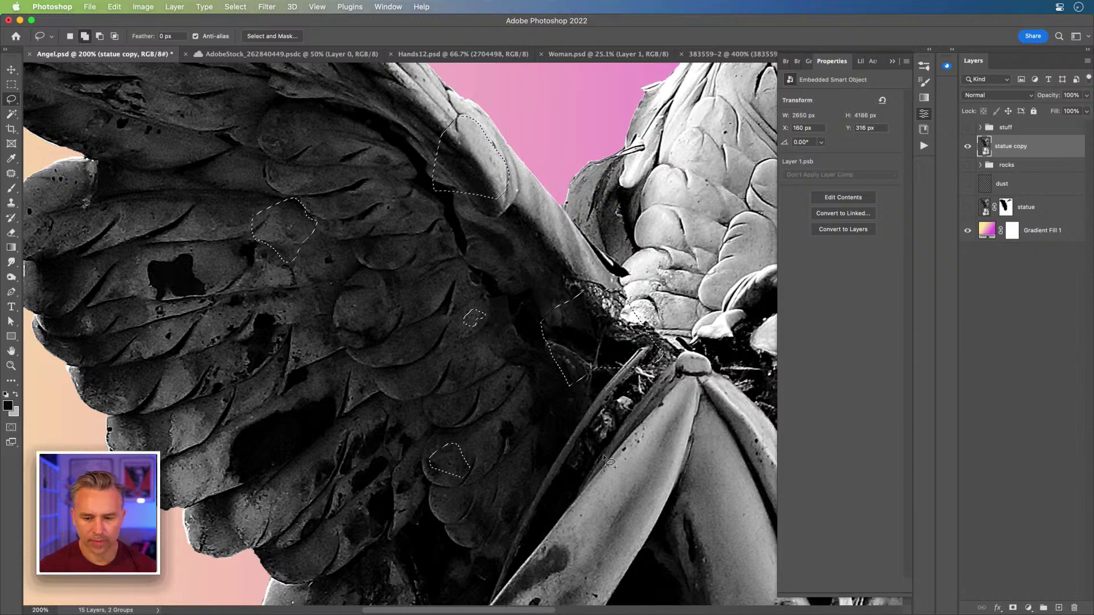
pyautogui.moveTo(607, 406)
pyautogui.mouseDown()
pyautogui.moveTo(643, 408)
pyautogui.moveTo(627, 426)
pyautogui.moveTo(609, 419)
pyautogui.mouseUp()
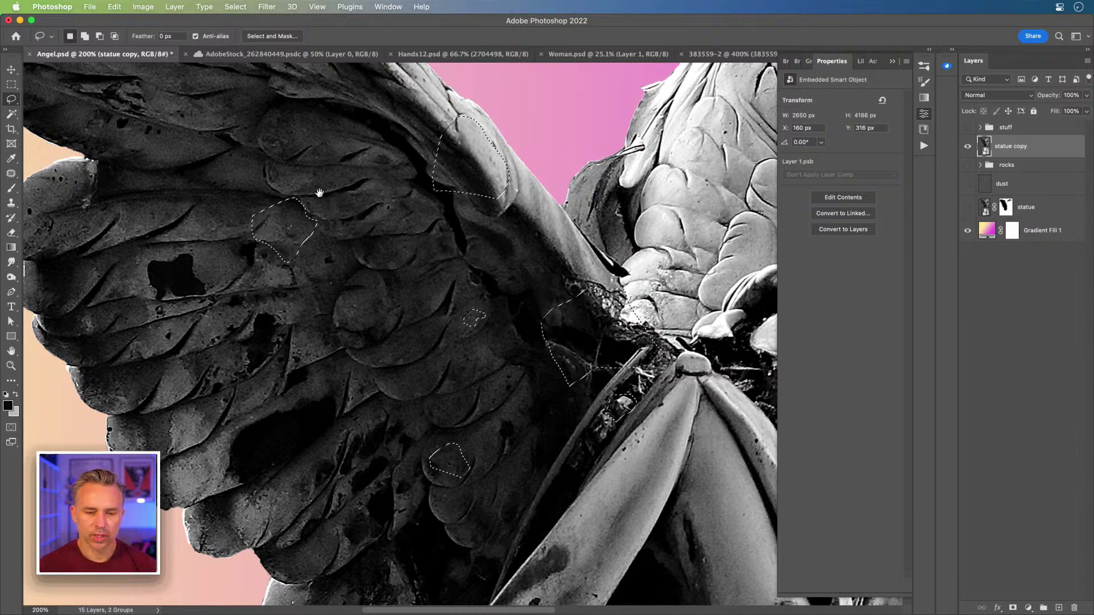
pyautogui.moveTo(320, 192); pyautogui.dragTo(402, 383)
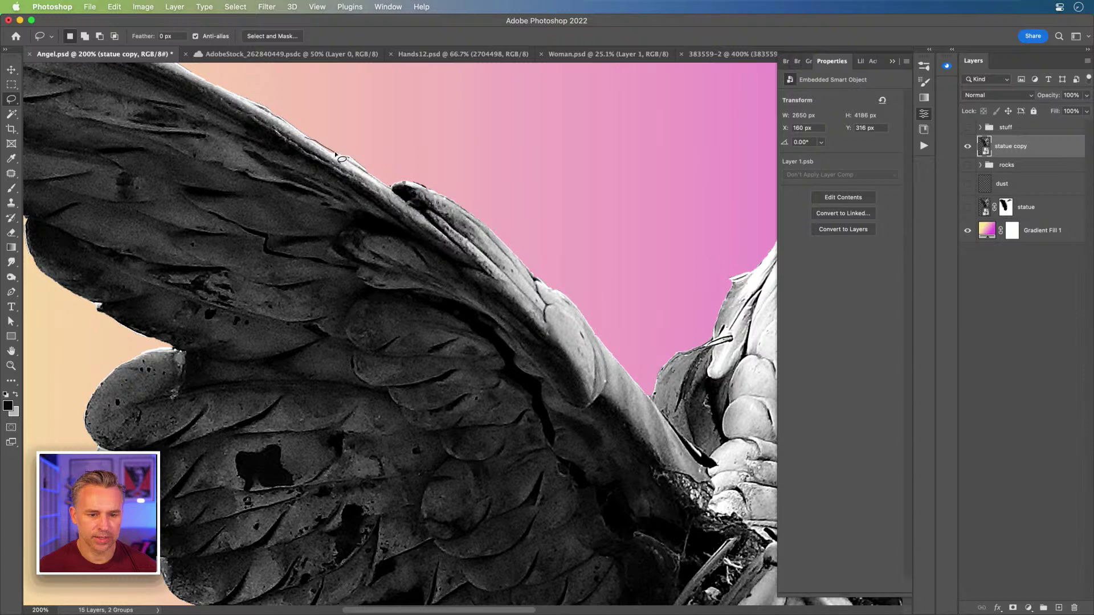
pyautogui.moveTo(313, 125)
pyautogui.mouseDown()
pyautogui.moveTo(465, 206)
pyautogui.moveTo(545, 271)
pyautogui.moveTo(572, 371)
pyautogui.moveTo(523, 387)
pyautogui.moveTo(439, 327)
pyautogui.moveTo(392, 319)
pyautogui.moveTo(347, 263)
pyautogui.moveTo(355, 271)
pyautogui.moveTo(306, 248)
pyautogui.moveTo(284, 151)
pyautogui.moveTo(311, 119)
pyautogui.mouseUp()
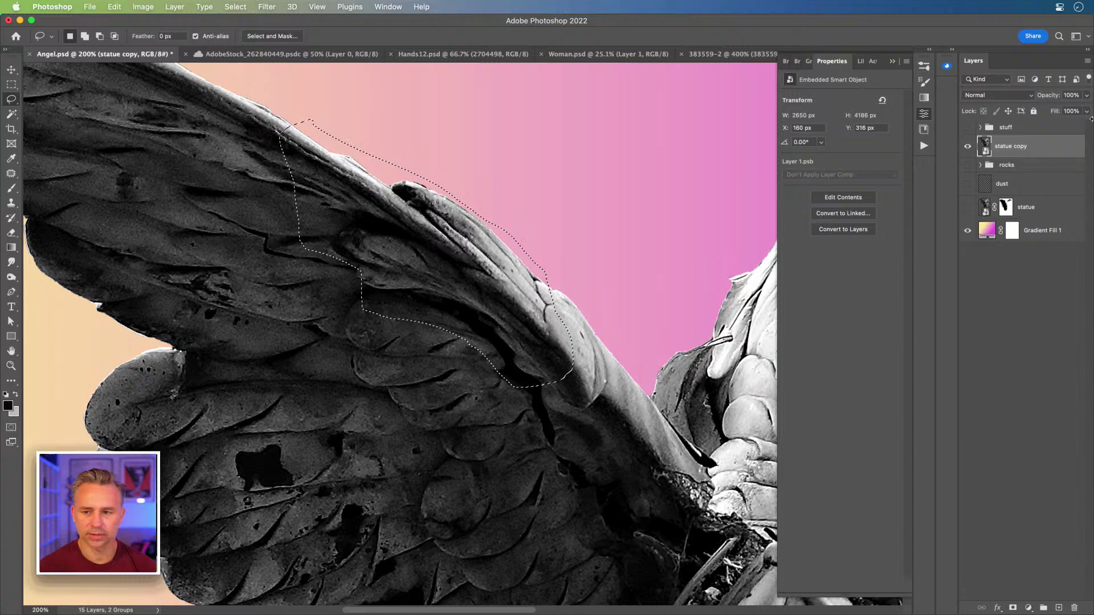
# - Mask statue copy to the selected wing chunk and make the rocks, statue and dust layers visible again
pyautogui.click(1013, 608)
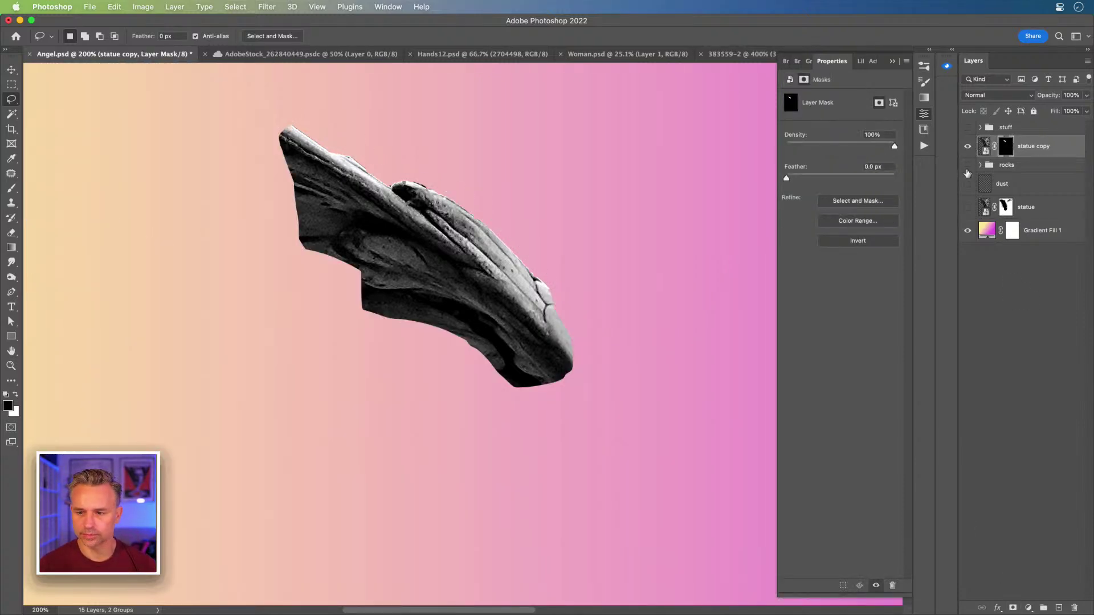
pyautogui.click(966, 205)
pyautogui.click(966, 209)
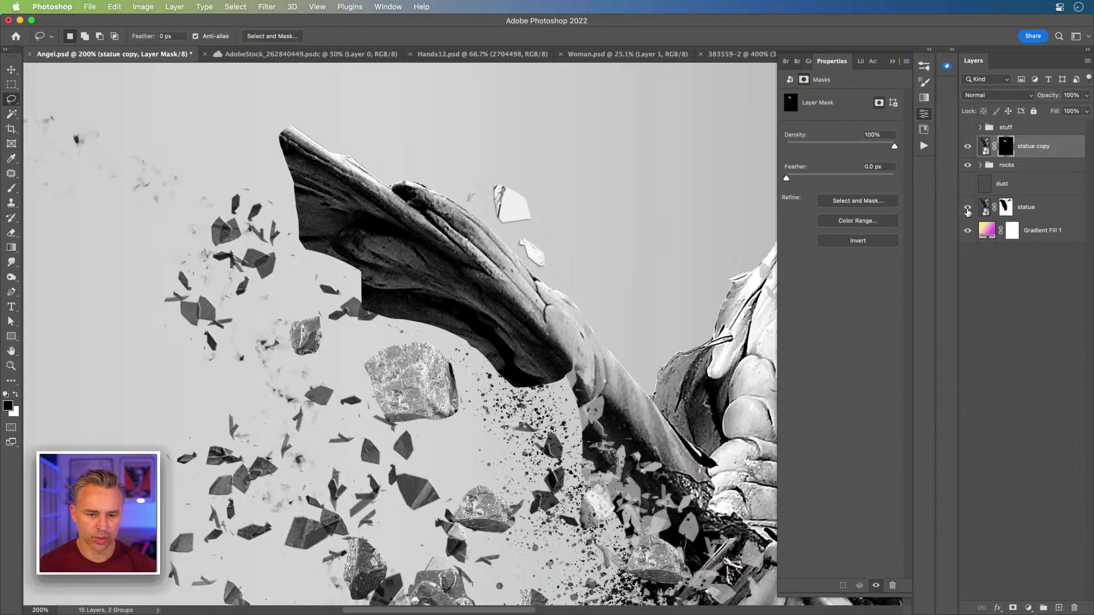
pyautogui.click(967, 184)
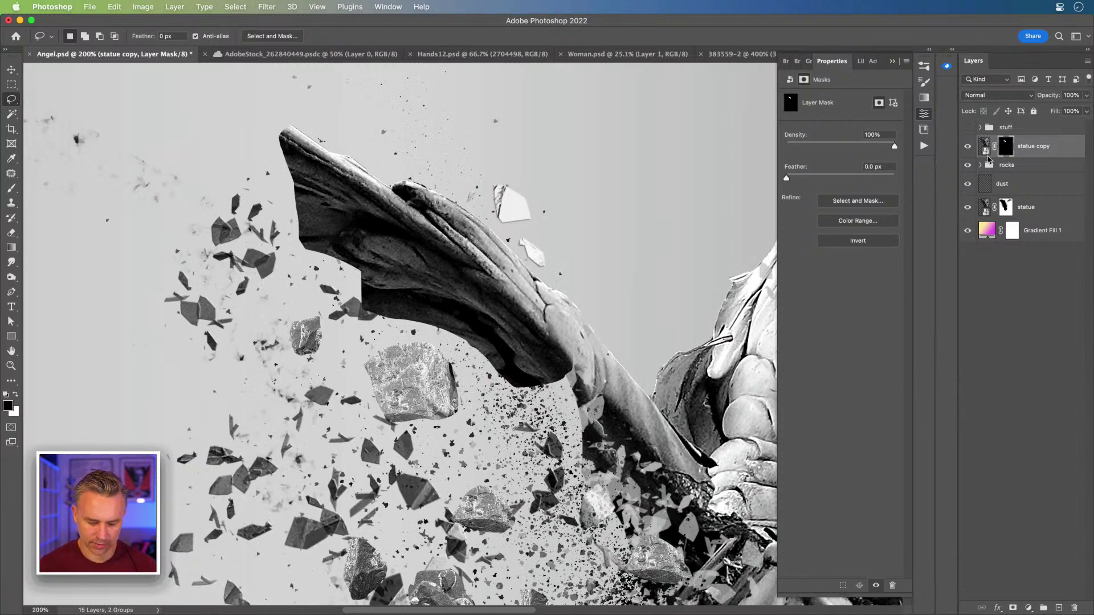
# - Brush-refine the wing fragment's mask edges, then open the rock photo from Downloads
pyautogui.press('b')
pyautogui.moveTo(315, 209); pyautogui.dragTo(308, 257)
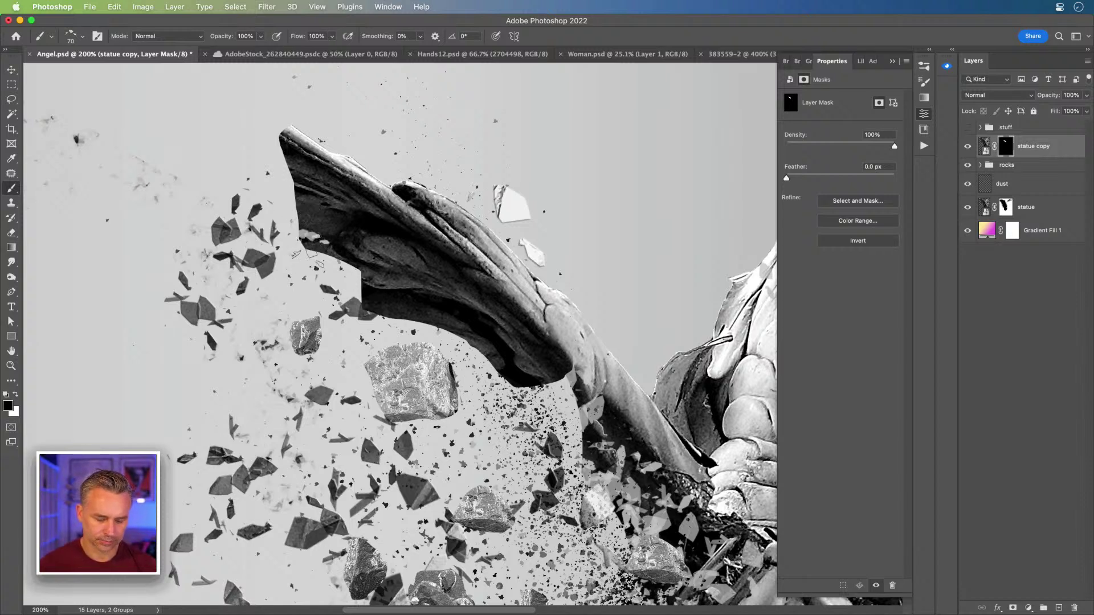
pyautogui.moveTo(302, 234); pyautogui.dragTo(319, 252)
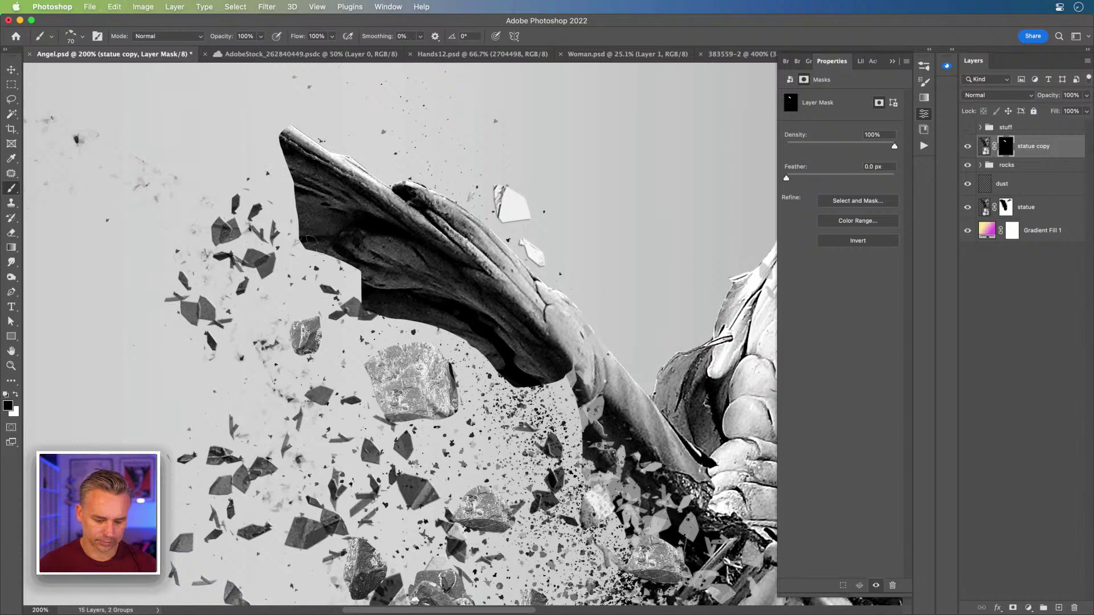
pyautogui.press('x')
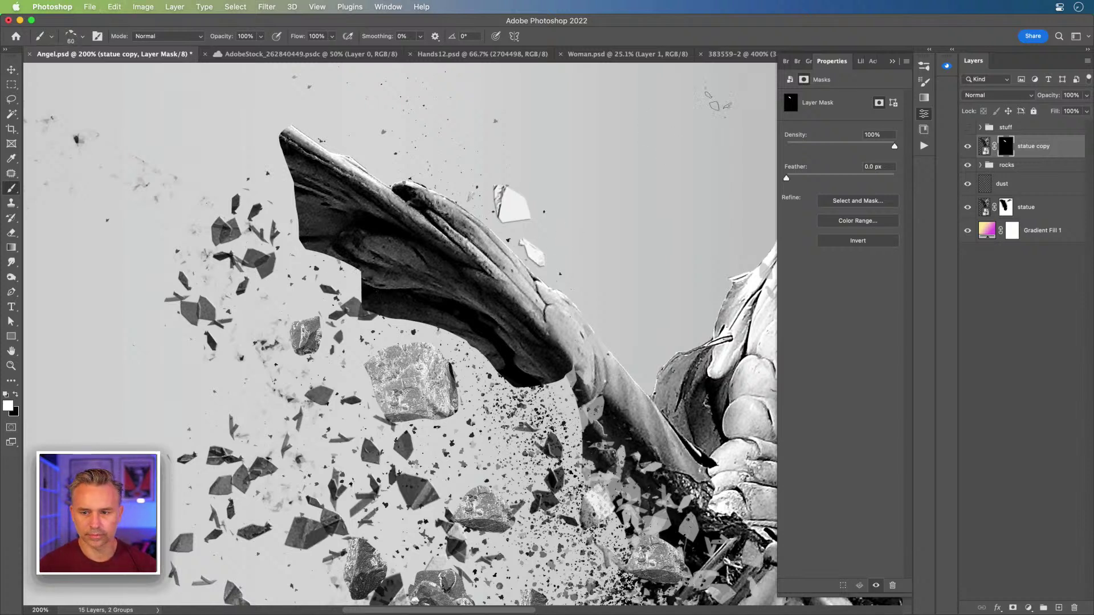
pyautogui.click(11, 70)
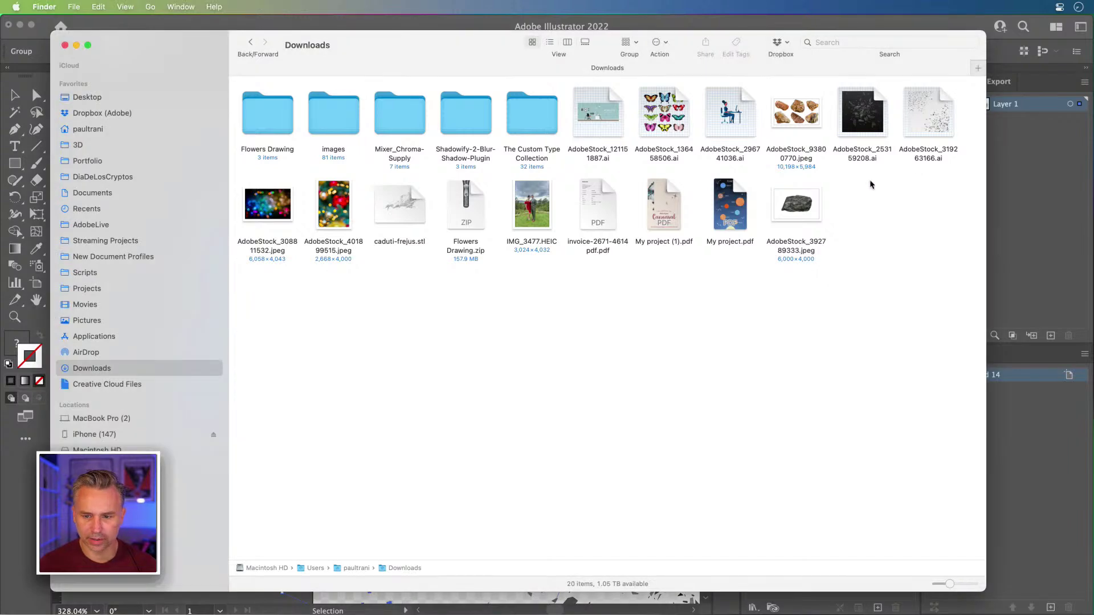
pyautogui.doubleClick(805, 210)
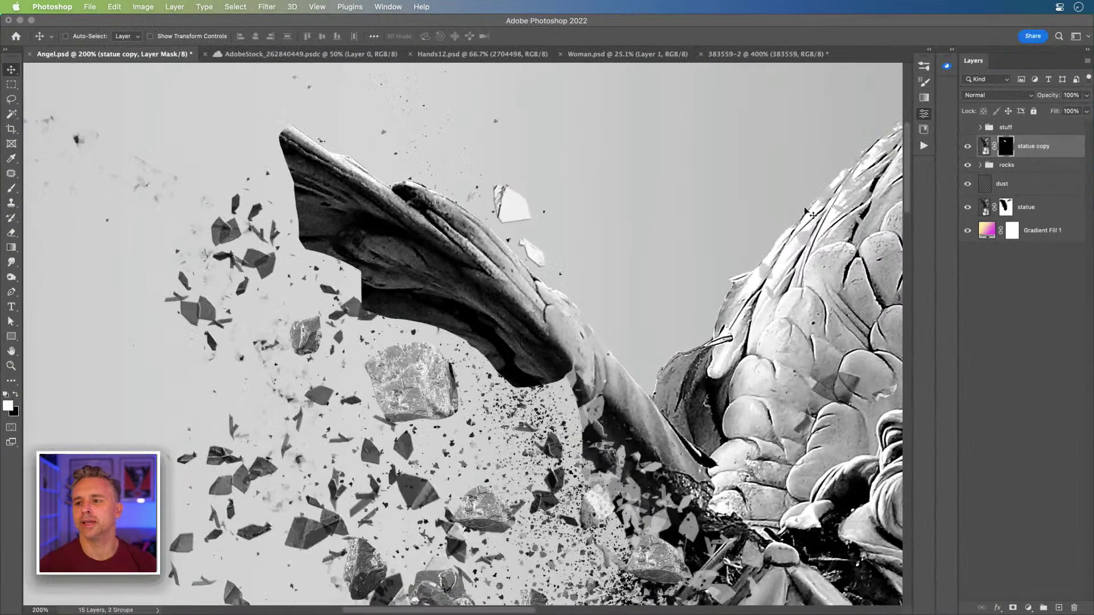
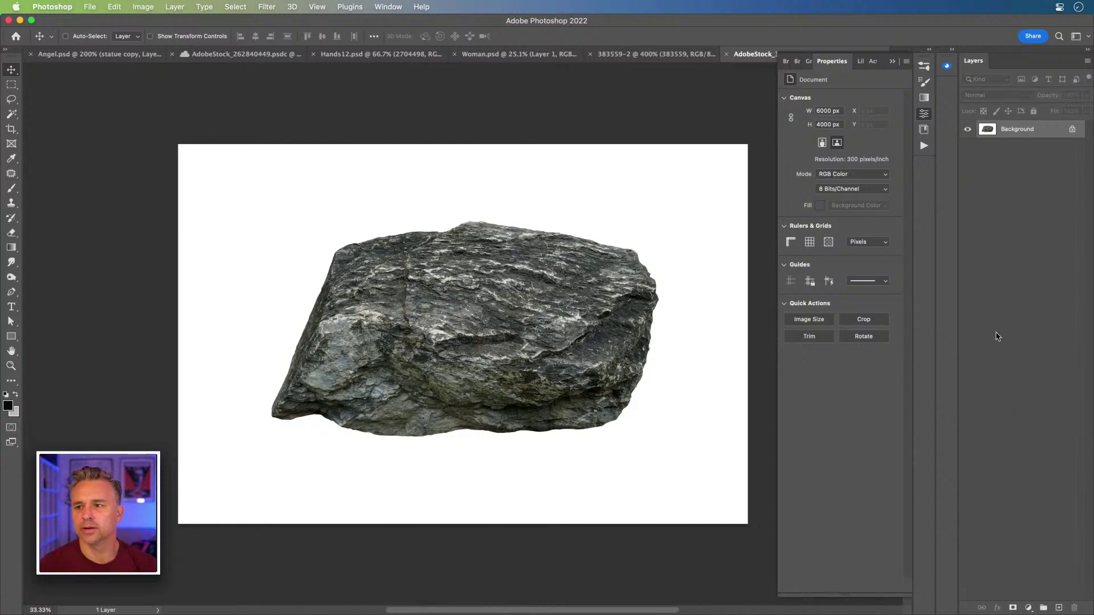
# - Try the lasso and colour-selection tools and the stock search panel, then return to Move
pyautogui.scroll(-1, 268, 208)
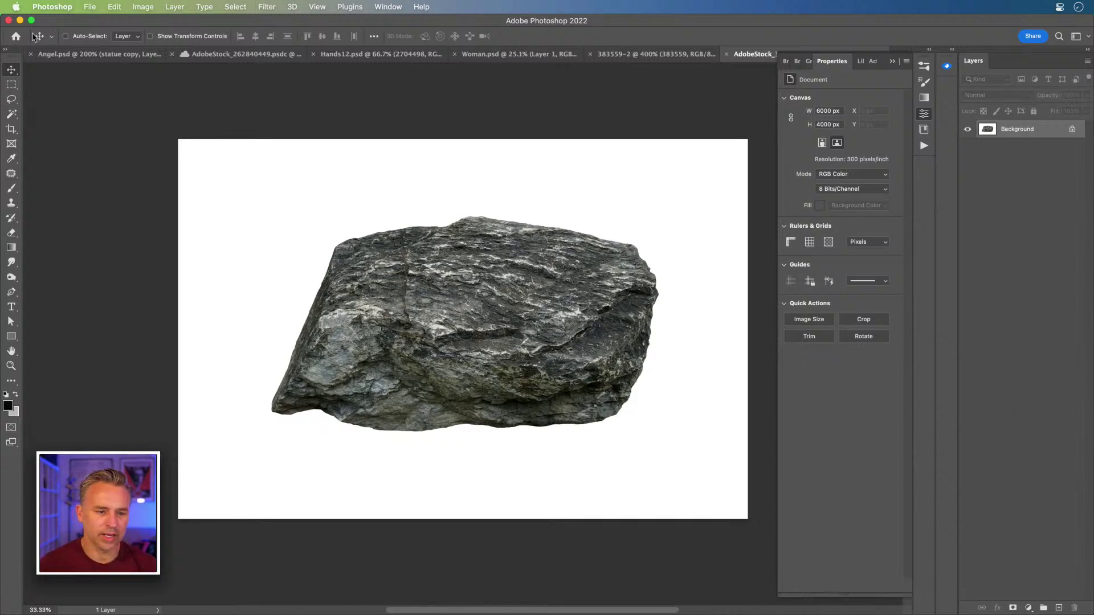
pyautogui.click(10, 99)
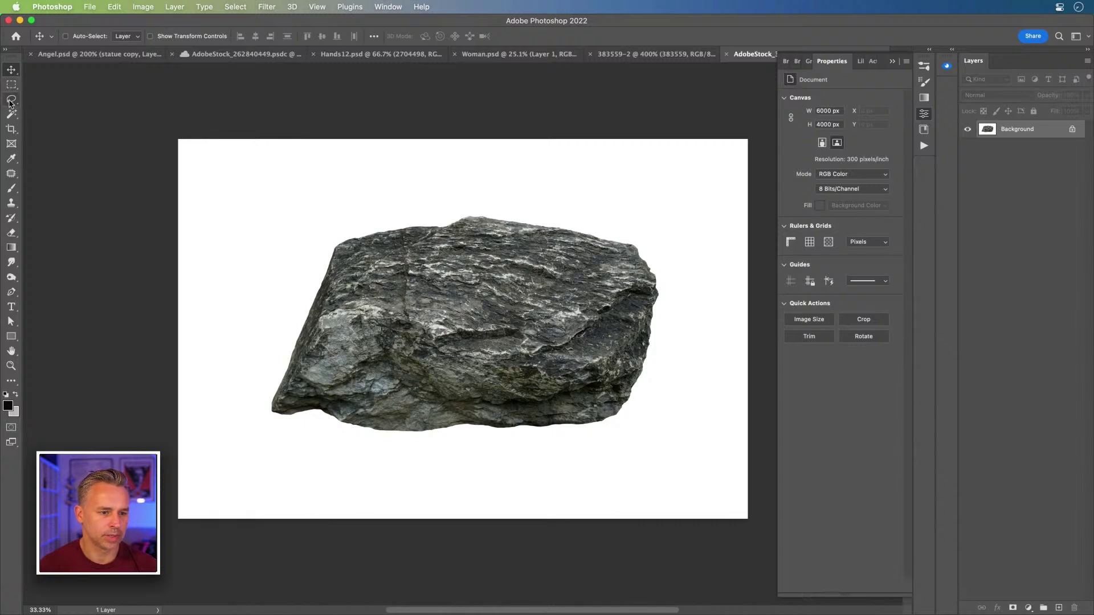
pyautogui.hscroll(1, 11, 103)
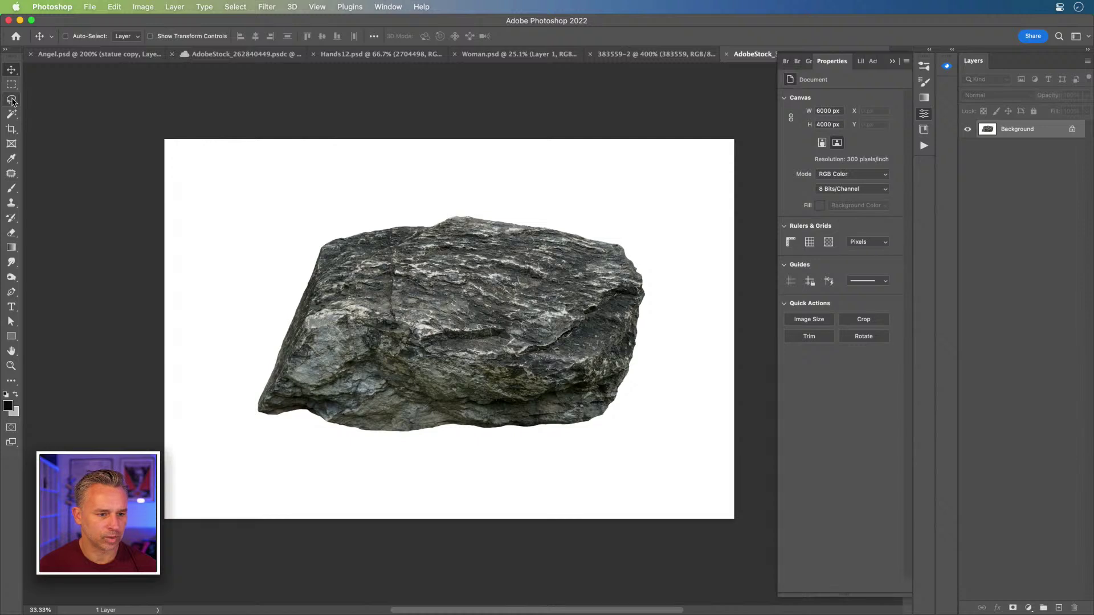
pyautogui.scroll(-1, 12, 103)
pyautogui.click(12, 100)
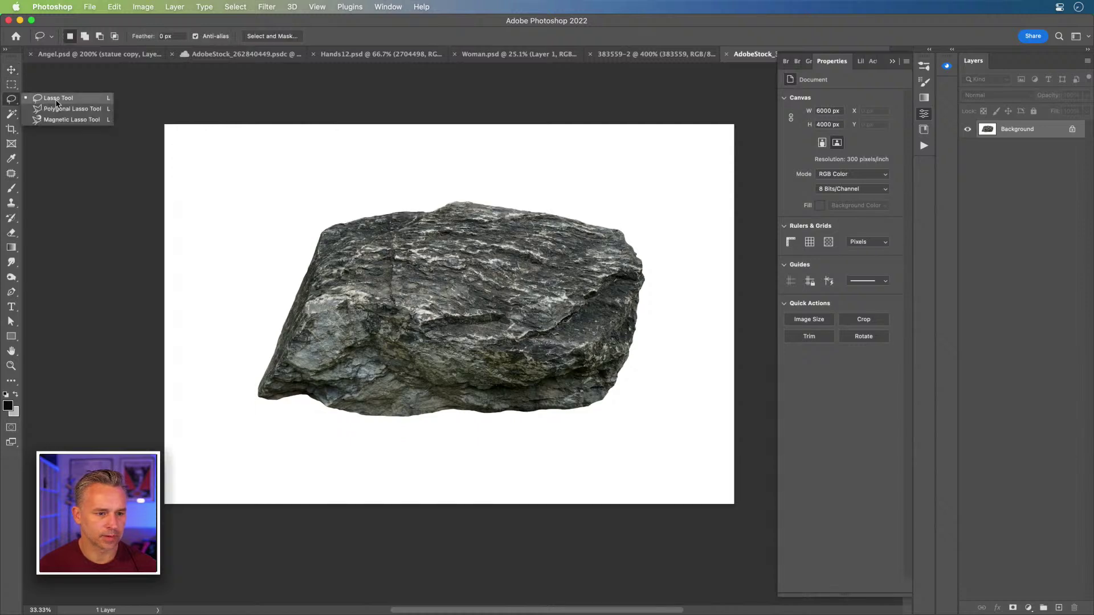
pyautogui.click(6, 118)
pyautogui.rightClick(7, 117)
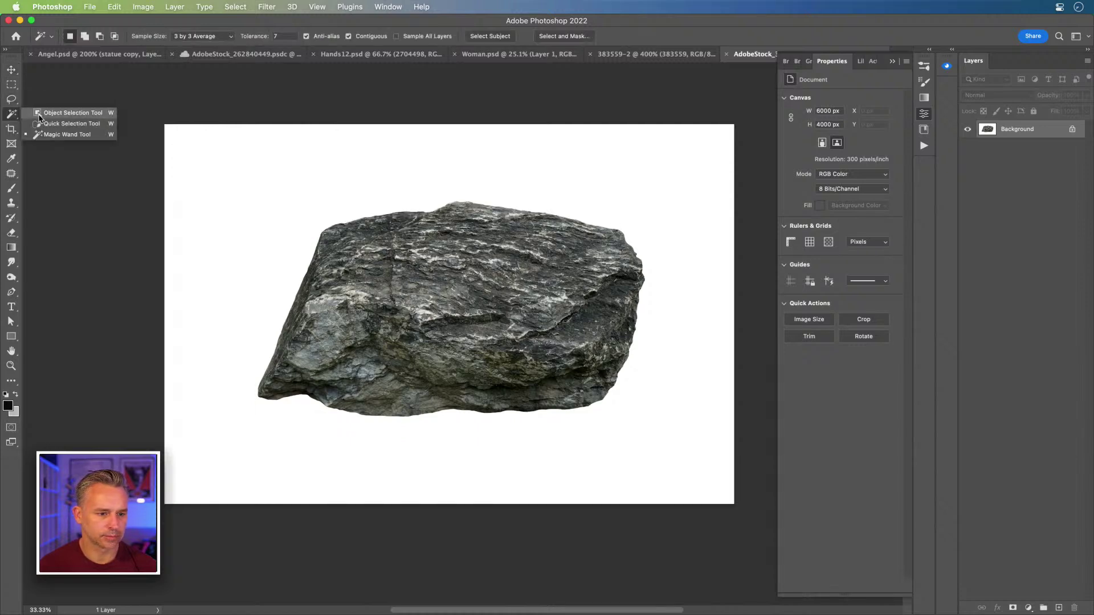
pyautogui.click(11, 70)
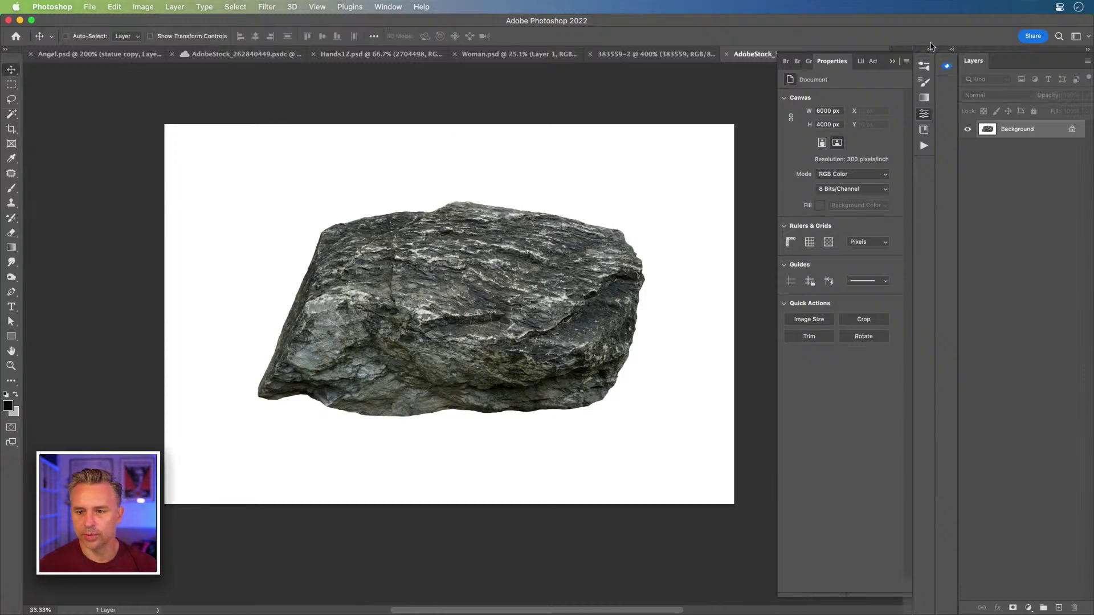
pyautogui.click(948, 48)
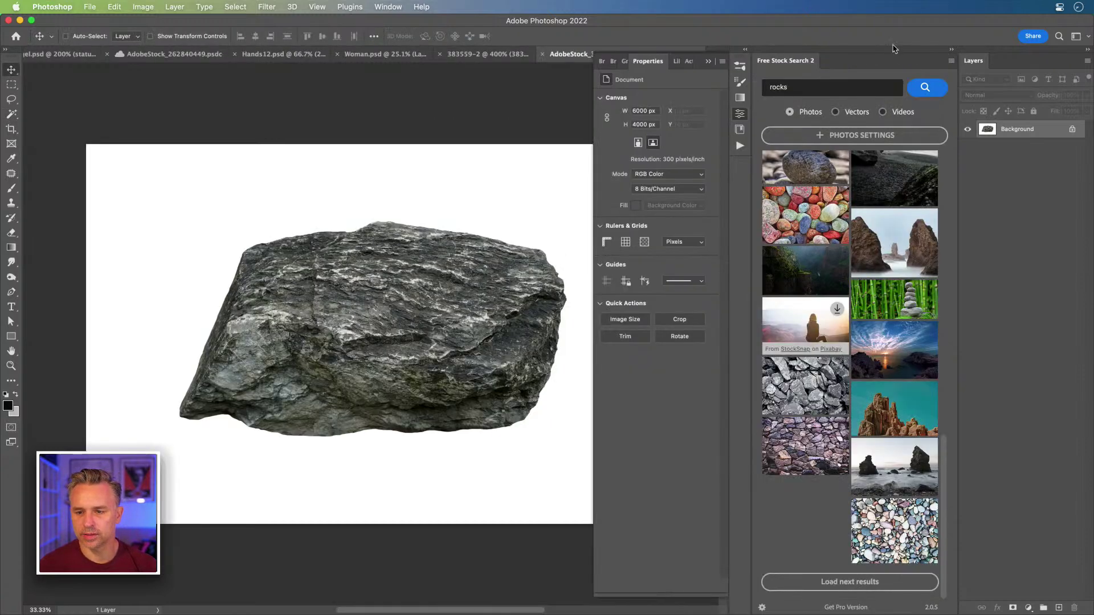
pyautogui.click(951, 50)
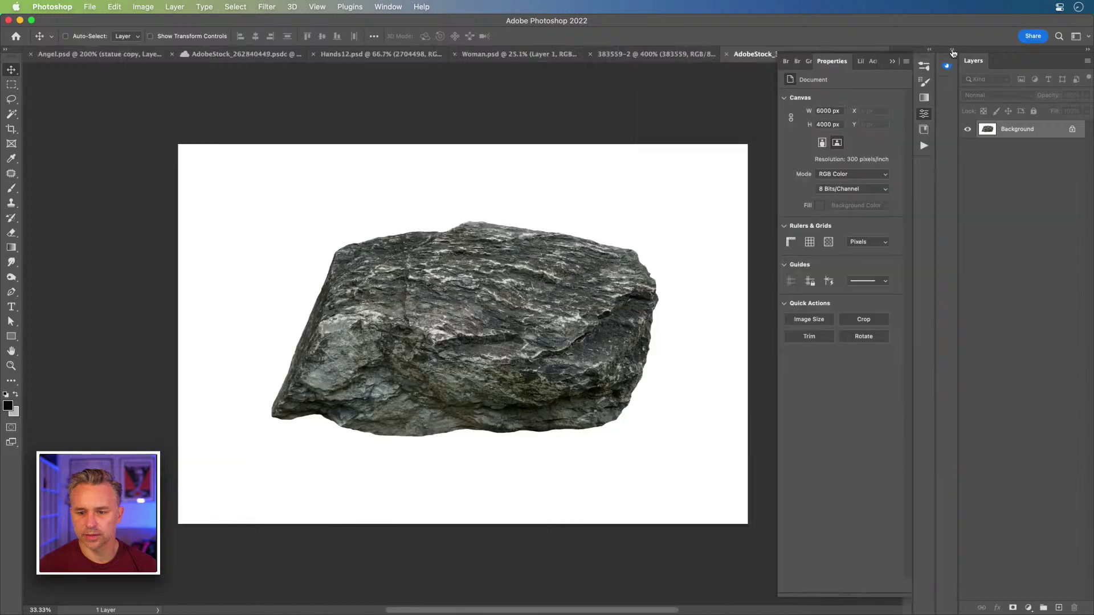
# - Unlock the rock photo's background layer, remove its white background and apply the mask
pyautogui.click(1071, 130)
pyautogui.click(833, 243)
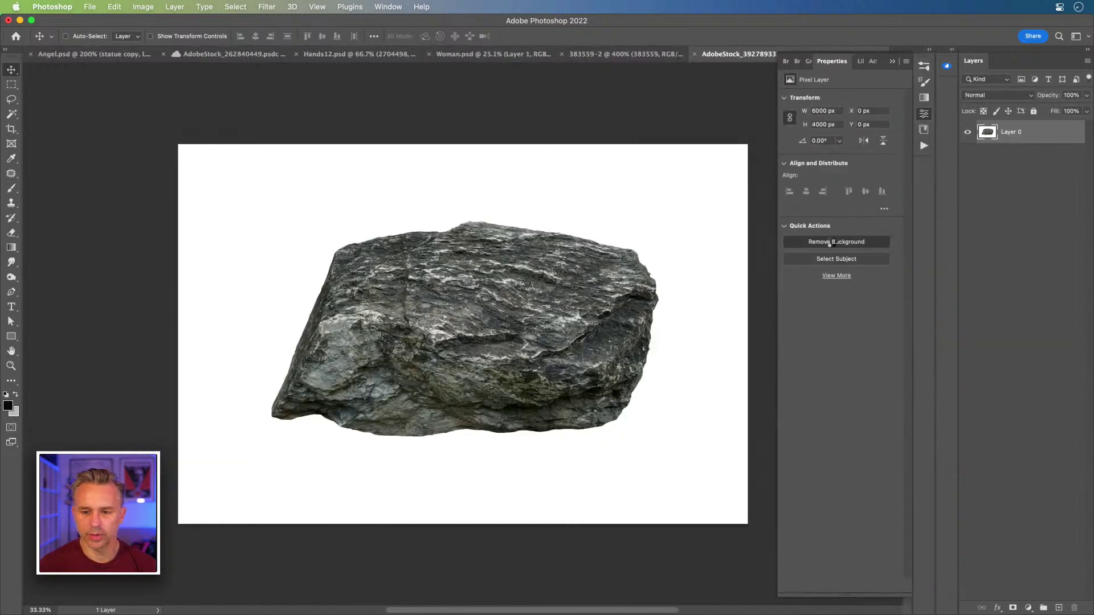
pyautogui.rightClick(1014, 134)
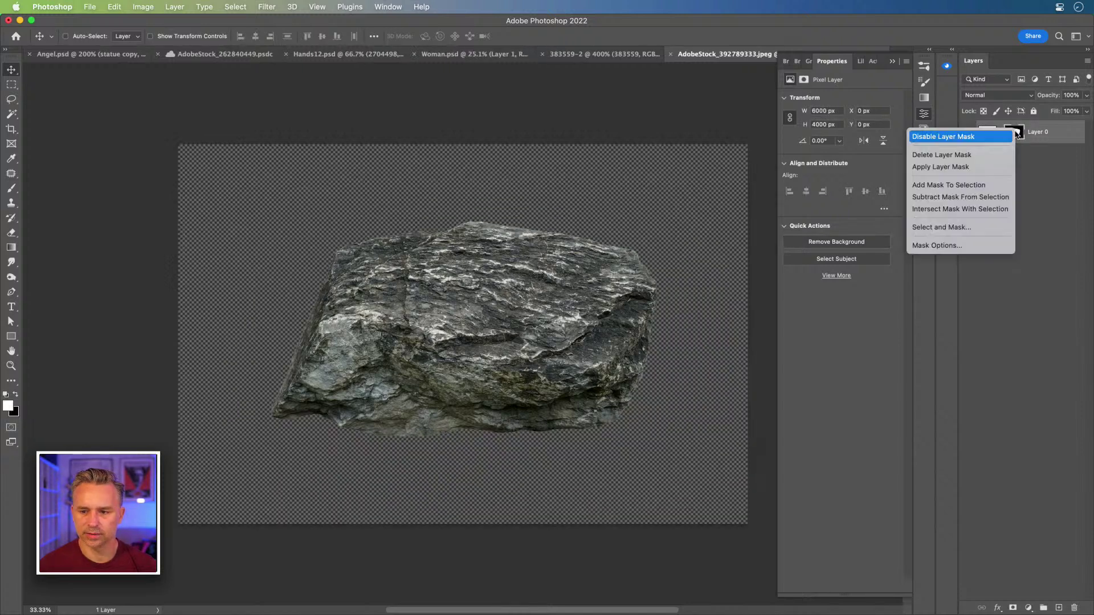
pyautogui.click(940, 168)
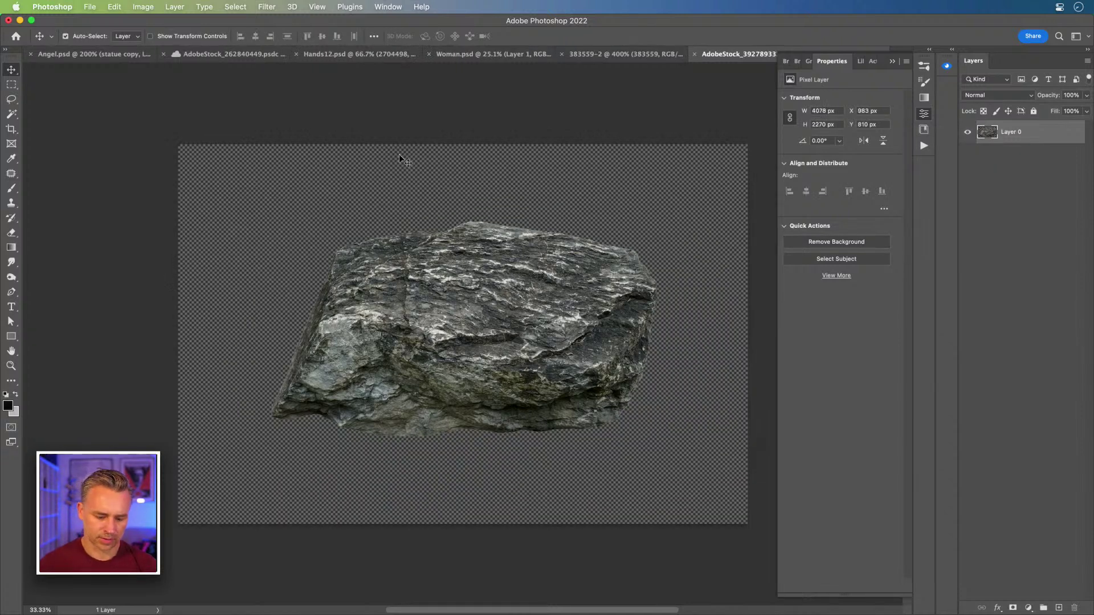
# - Copy the cut-out rock, close the photo without saving, and paste it into Angel.psd
pyautogui.press('super+a')
pyautogui.press('super+c')
pyautogui.press('super+w')
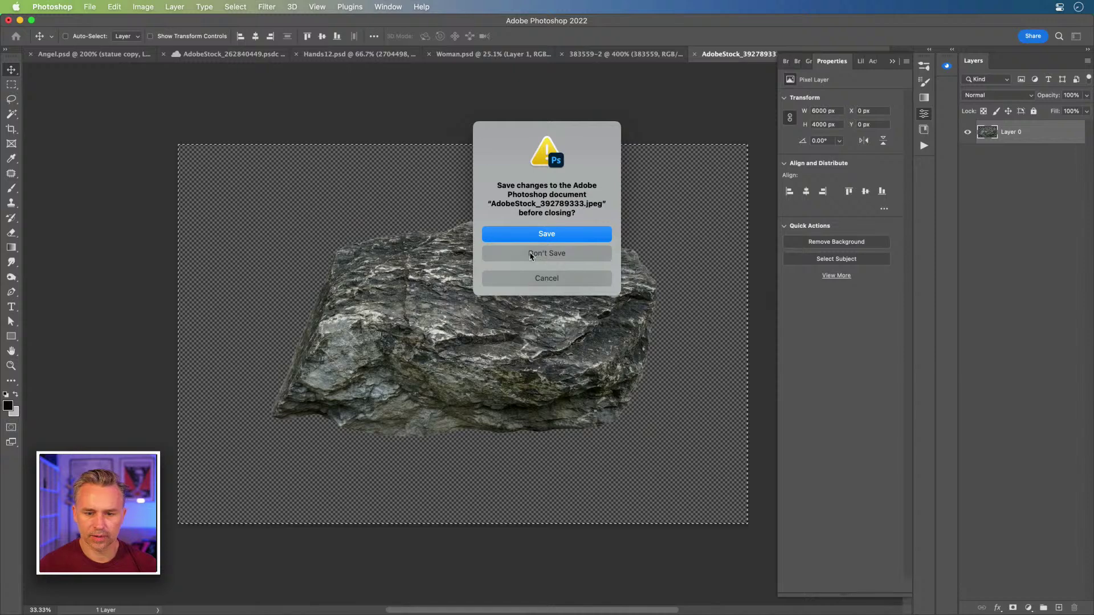
pyautogui.click(530, 254)
pyautogui.press('super+v')
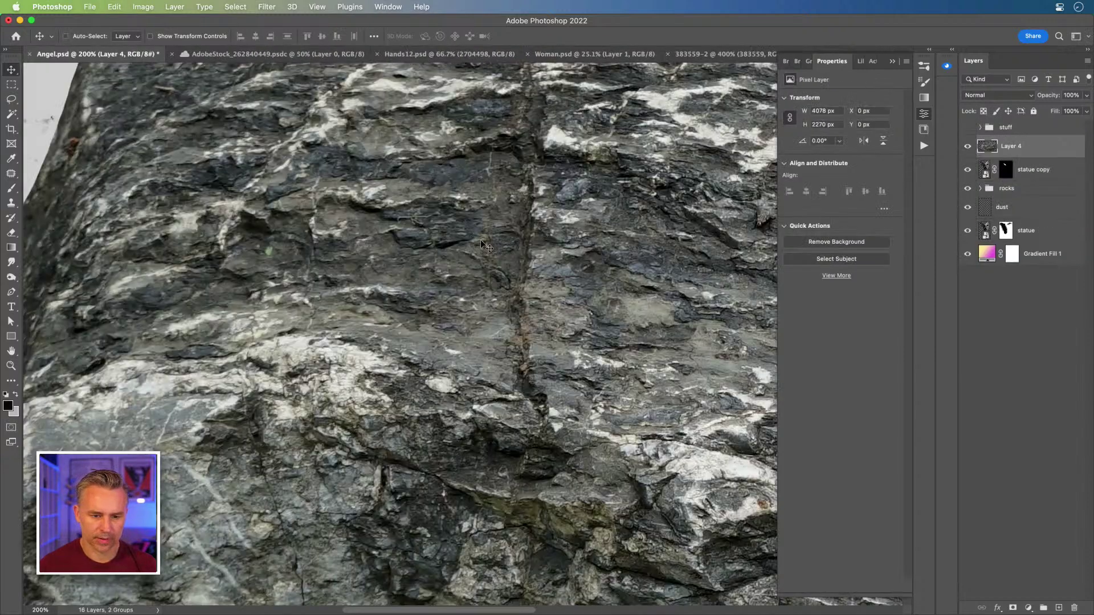
# - Convert Layer 4 to a smart object and scale it to about 39% onto the left wing
pyautogui.press('super+minus')
pyautogui.press('super+minus')
pyautogui.press('super+minus')
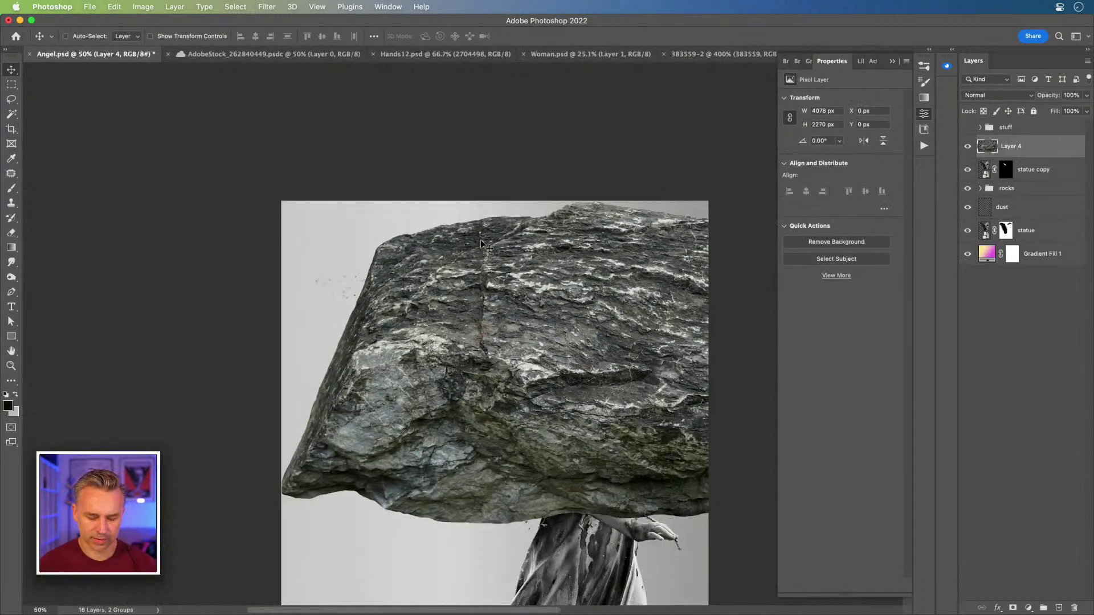
pyautogui.press('super')
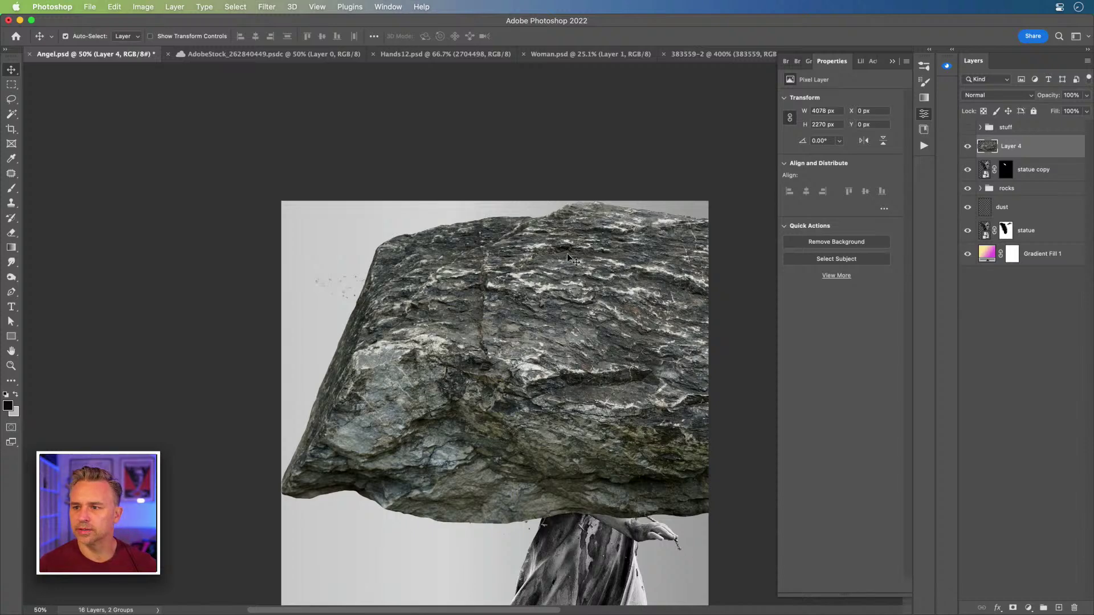
pyautogui.press('super+shift+s')
pyautogui.press('super+t')
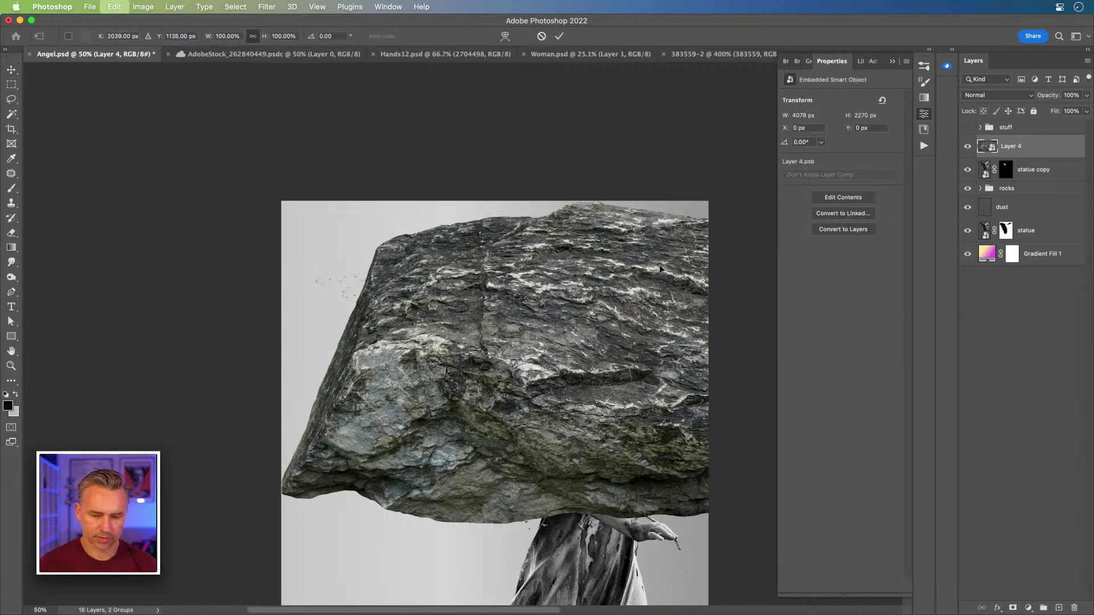
pyautogui.moveTo(275, 200); pyautogui.dragTo(626, 396)
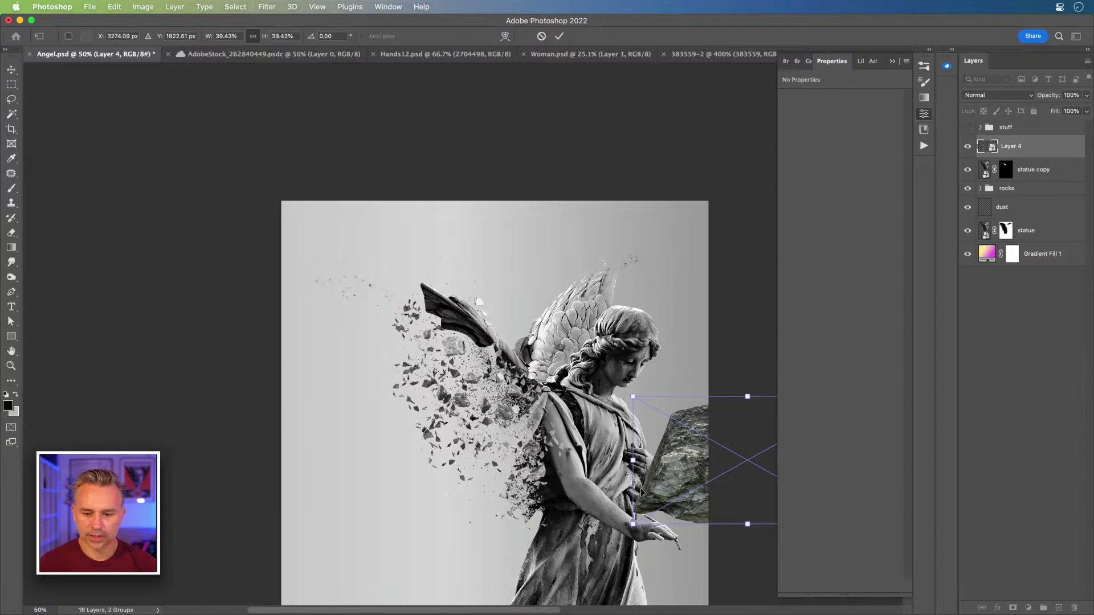
pyautogui.moveTo(693, 460); pyautogui.dragTo(365, 372)
pyautogui.press('Return')
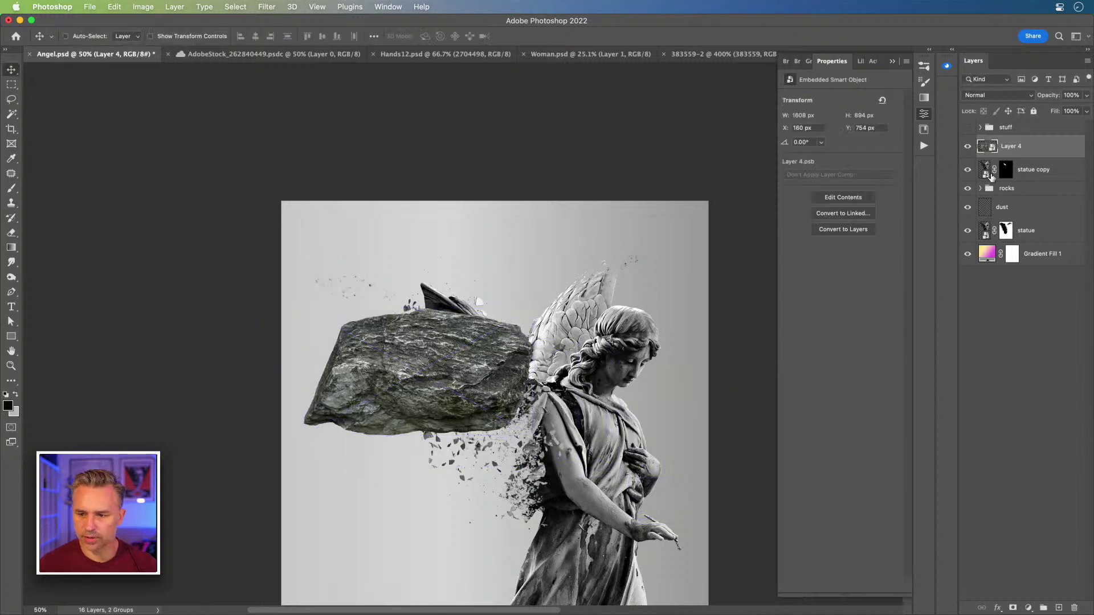
# - Drag Hue/Saturation 1 out of the rocks group below Layer 4 and hide it
pyautogui.click(980, 189)
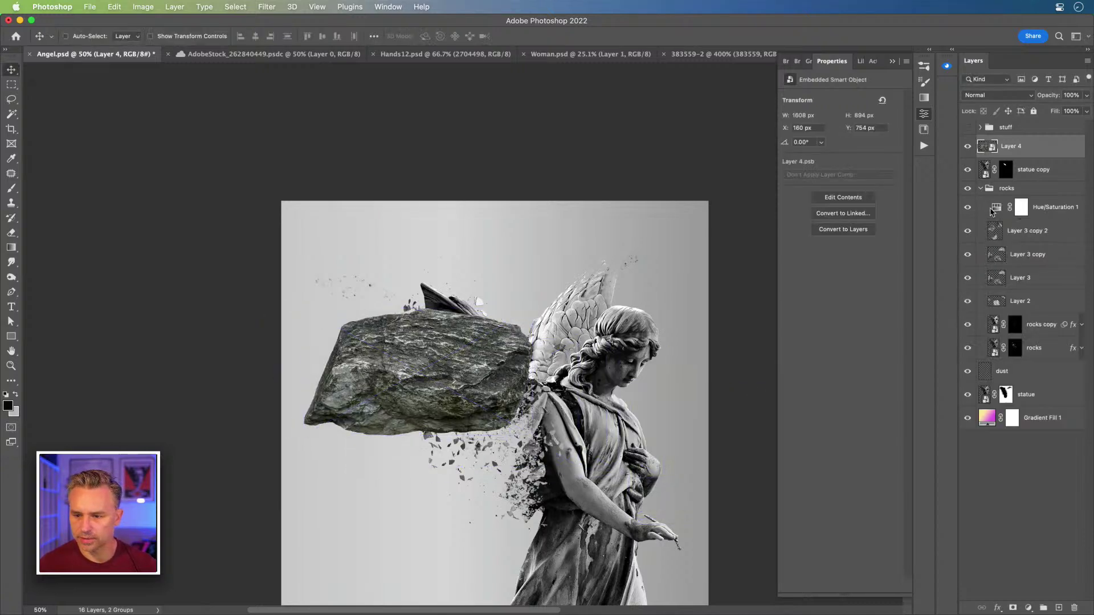
pyautogui.moveTo(991, 212); pyautogui.dragTo(974, 154)
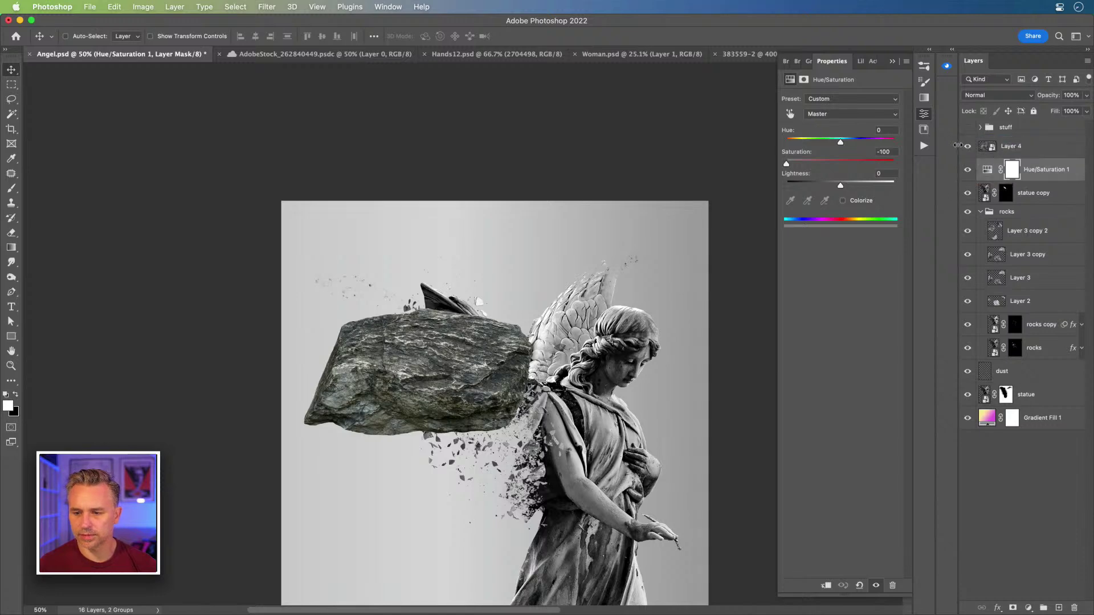
pyautogui.click(968, 177)
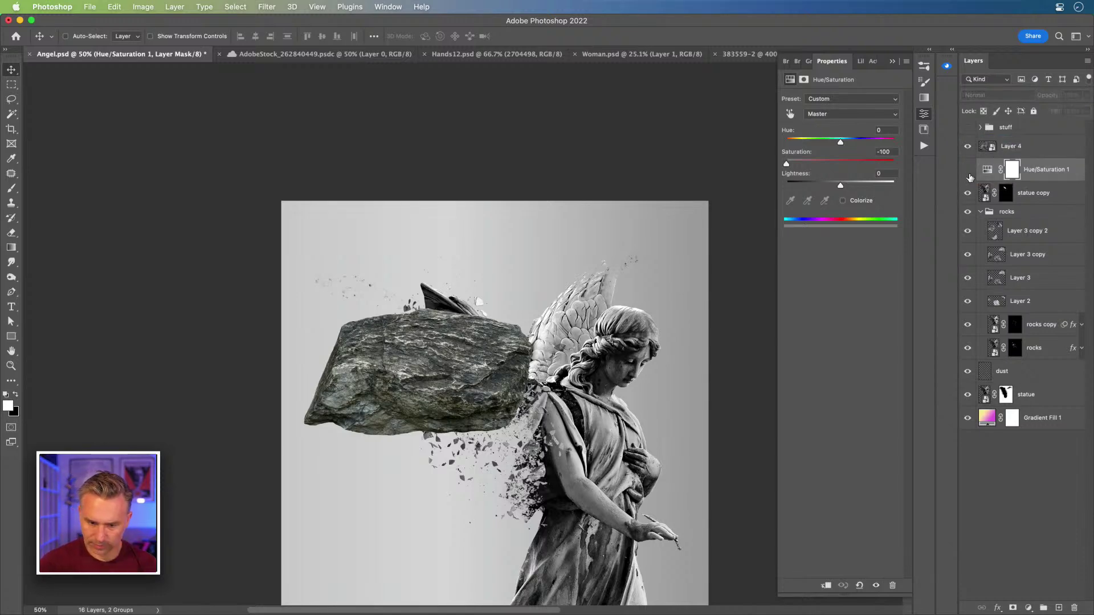
# - Shrink the rock to a 169×94 px piece and move it to the far left background
pyautogui.press('super+equal')
pyautogui.press('super+equal')
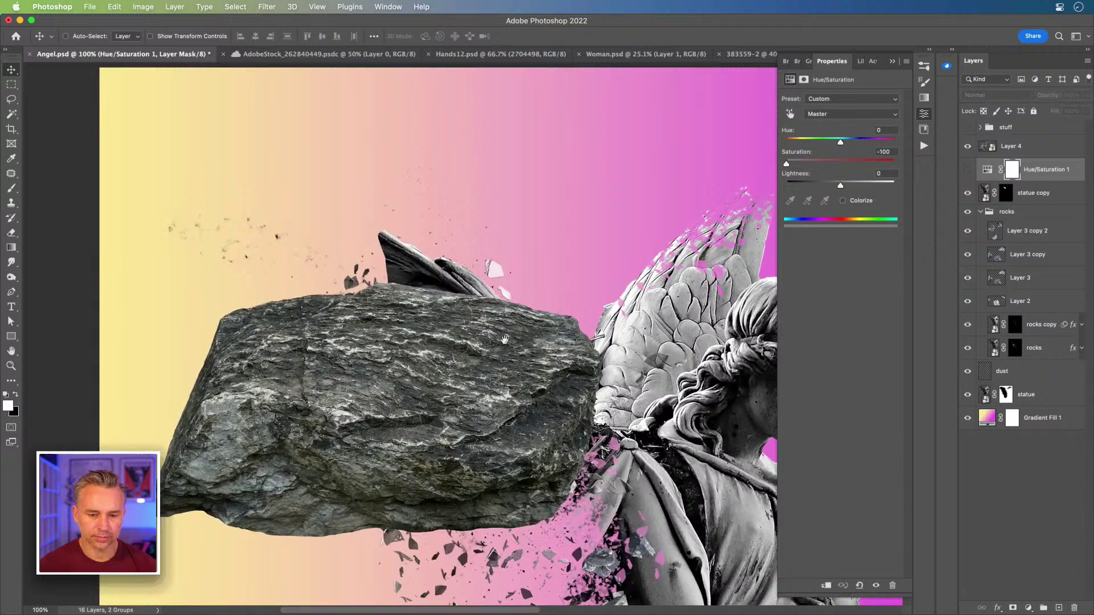
pyautogui.moveTo(504, 339); pyautogui.dragTo(354, 175)
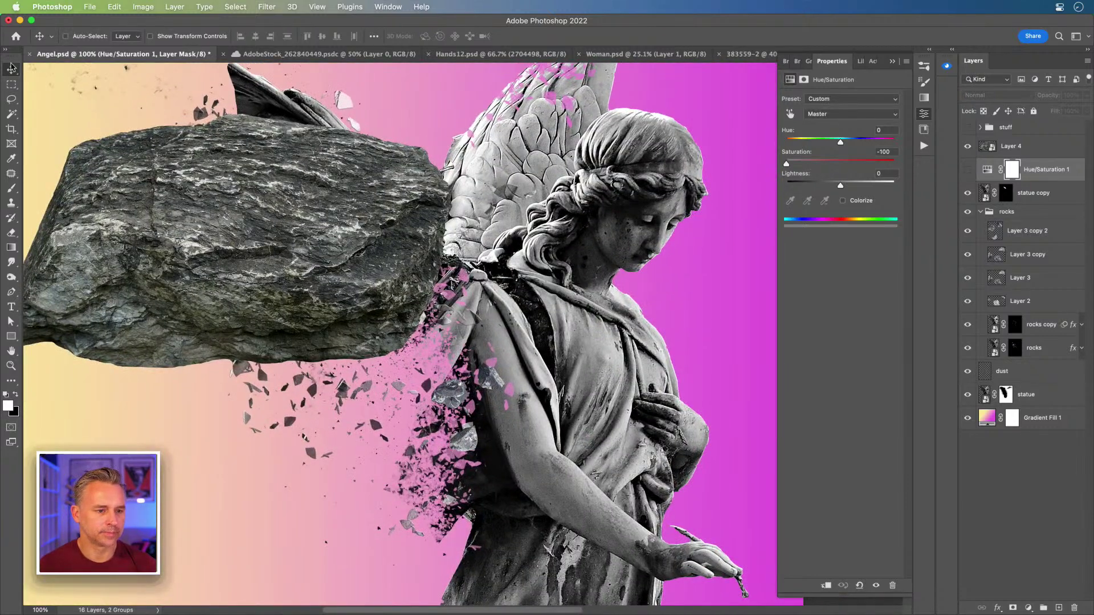
pyautogui.keyDown('super'); pyautogui.click(207, 210); pyautogui.keyUp('super')
pyautogui.moveTo(207, 210); pyautogui.dragTo(276, 245)
pyautogui.press('super+t')
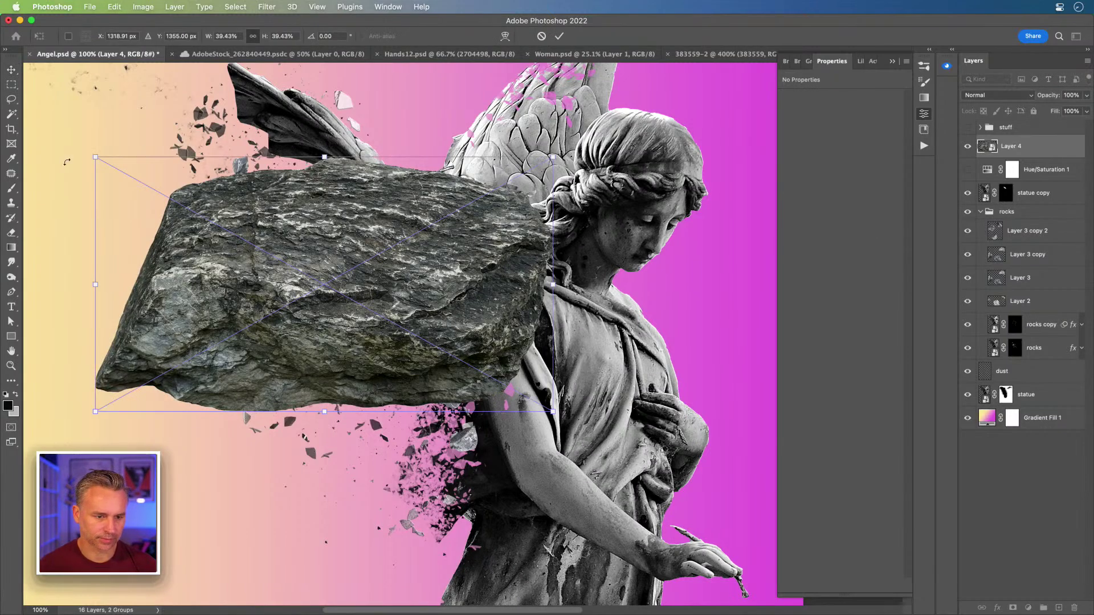
pyautogui.moveTo(94, 157); pyautogui.dragTo(304, 229)
pyautogui.press('Return')
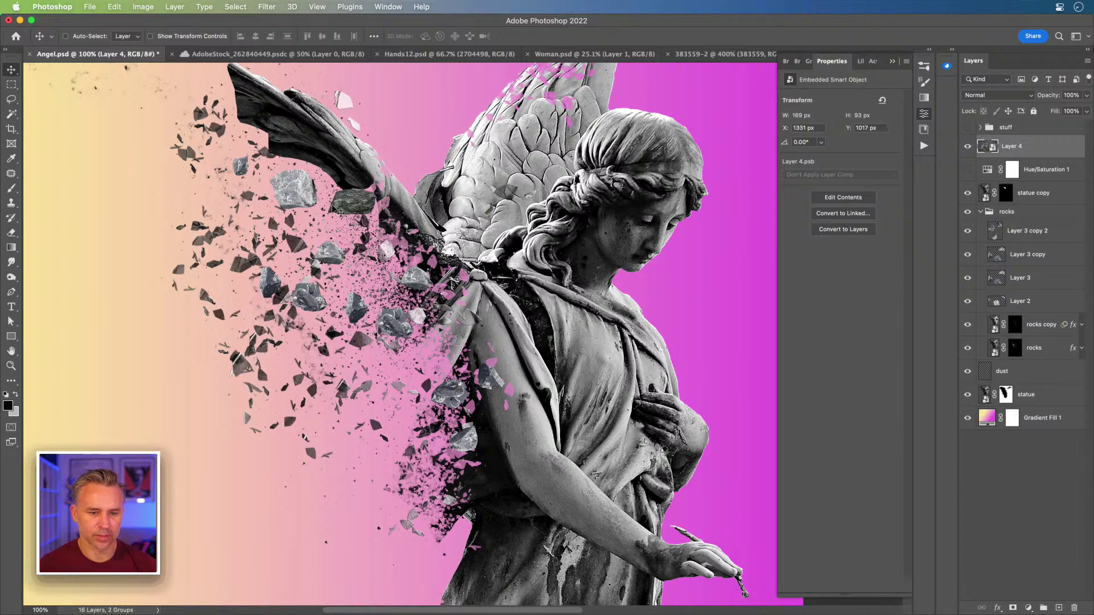
pyautogui.moveTo(263, 175); pyautogui.dragTo(365, 263)
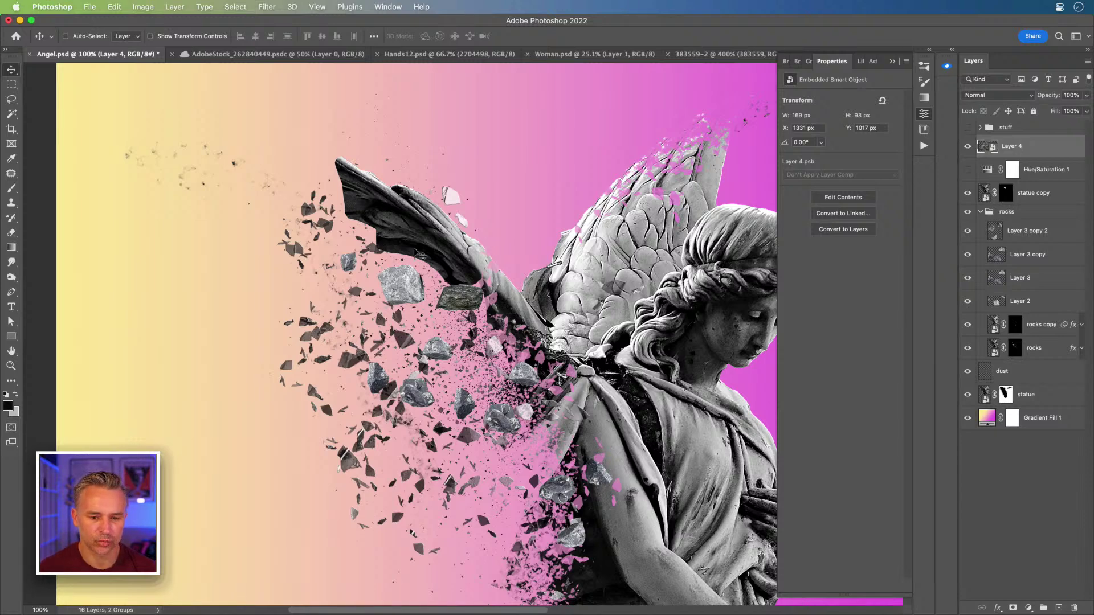
pyautogui.moveTo(417, 256); pyautogui.dragTo(161, 296)
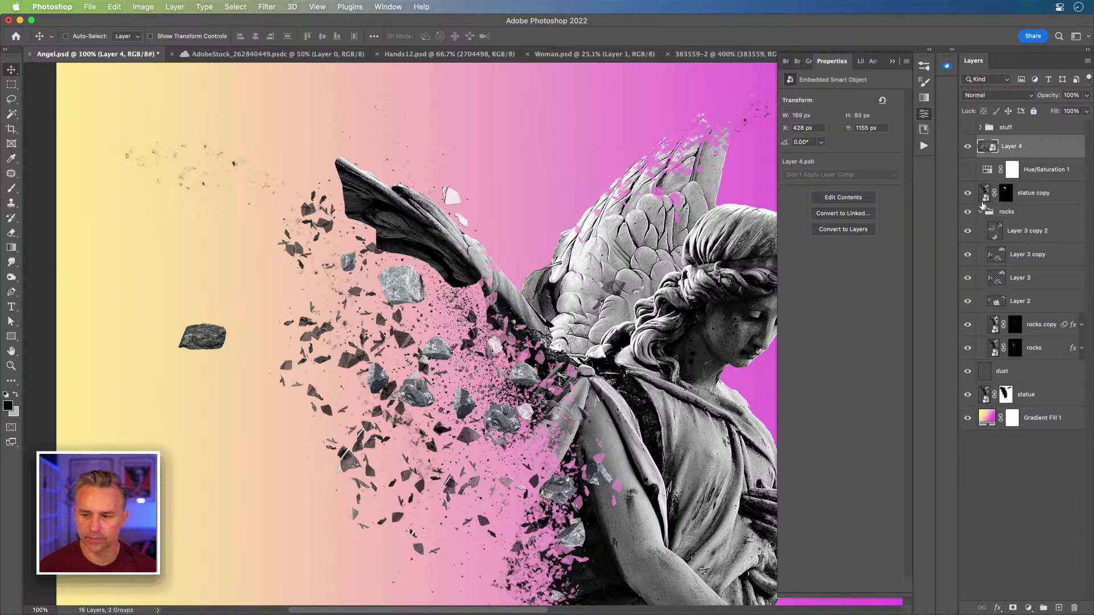
# - Add a pure-white Color Fill 2 layer above Gradient Fill 1, then zoom in on the lone rock
pyautogui.click(1060, 417)
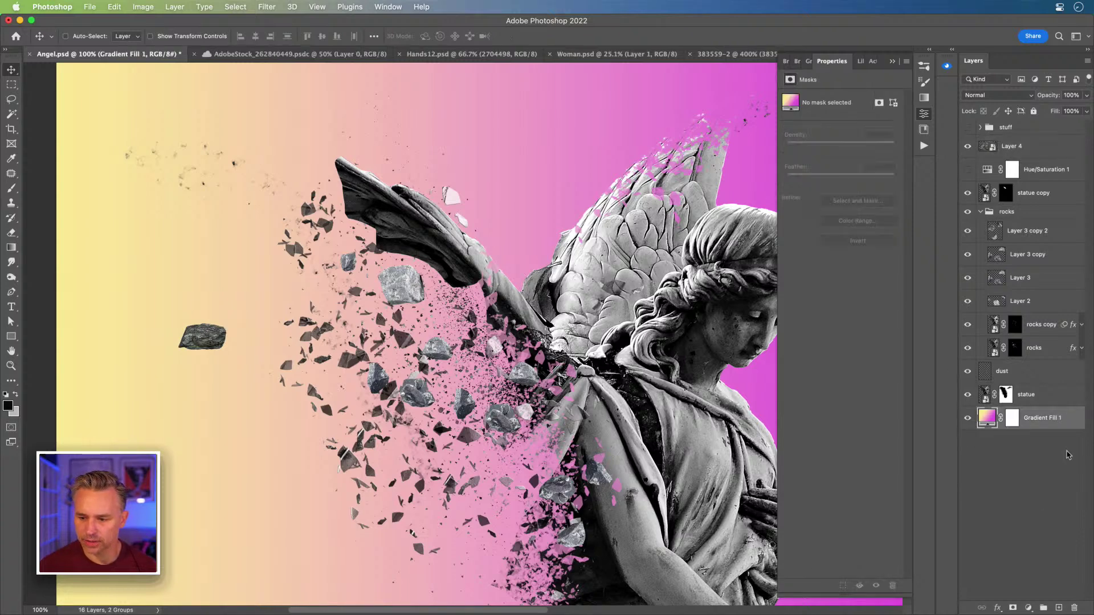
pyautogui.click(1029, 607)
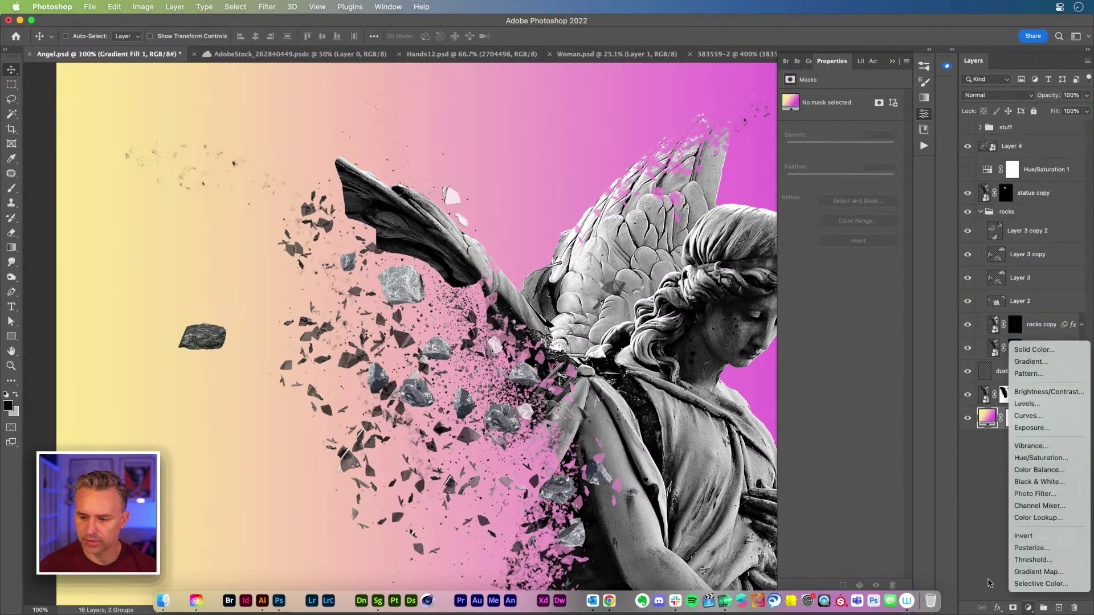
pyautogui.click(961, 545)
pyautogui.click(1059, 608)
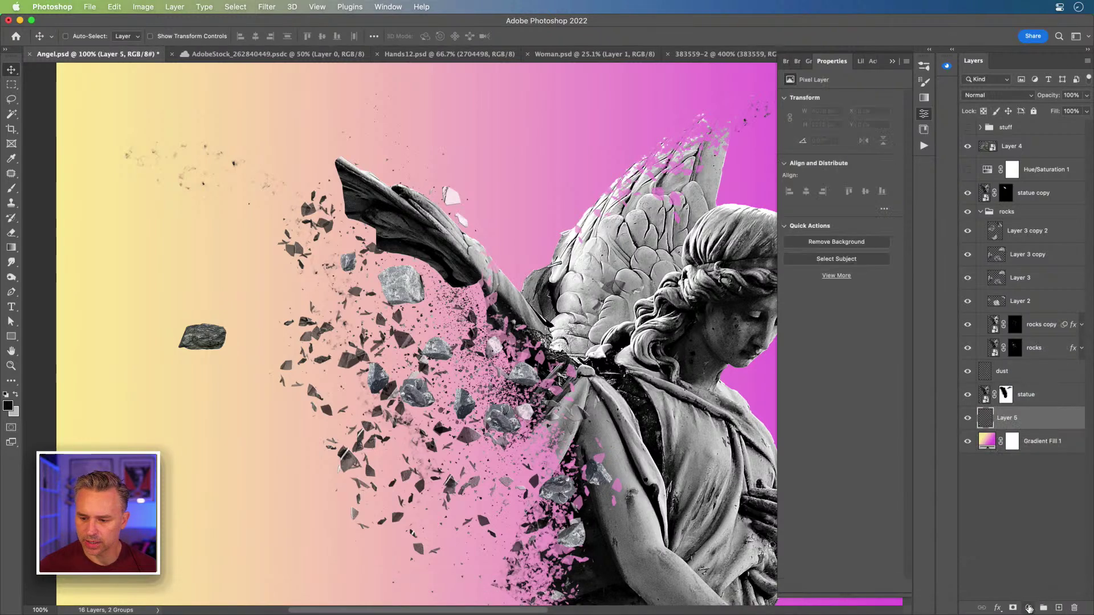
pyautogui.click(1028, 608)
pyautogui.click(1021, 350)
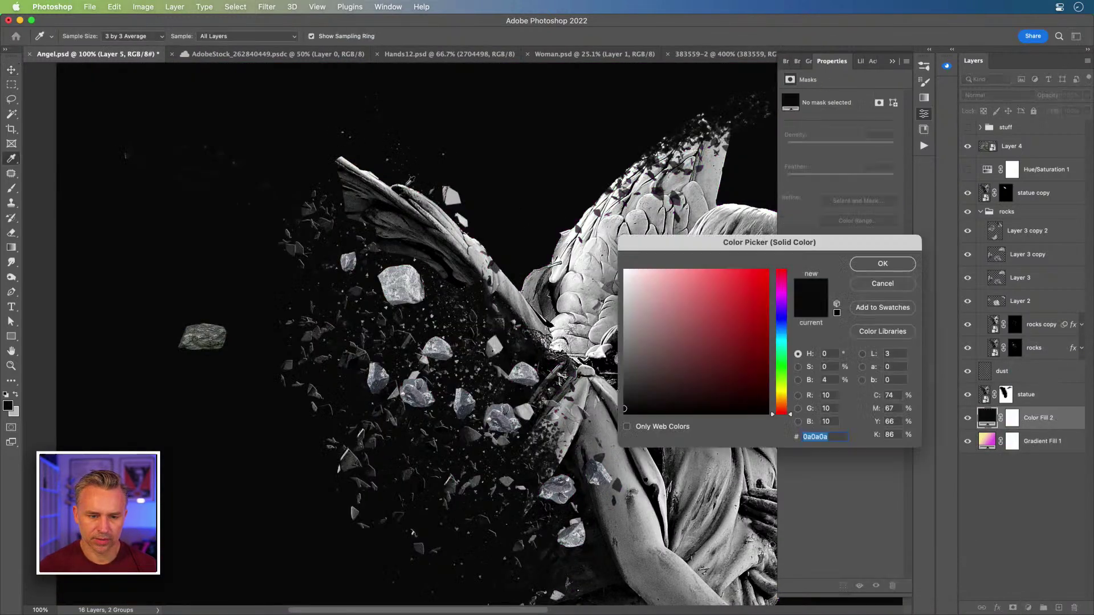
pyautogui.moveTo(660, 288); pyautogui.dragTo(570, 232)
pyautogui.click(882, 263)
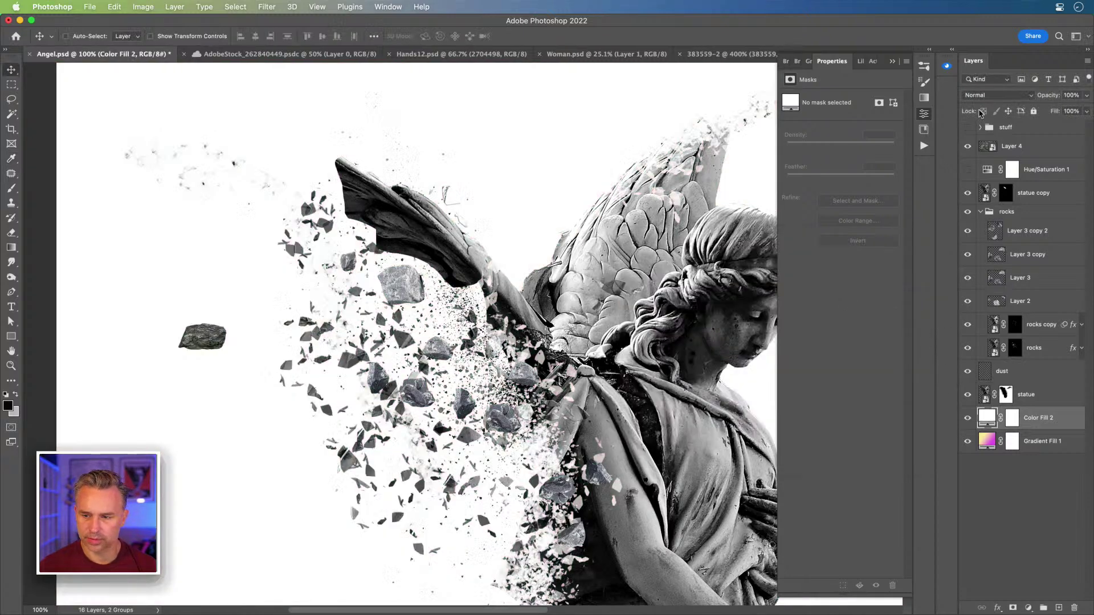
pyautogui.press('super+equal')
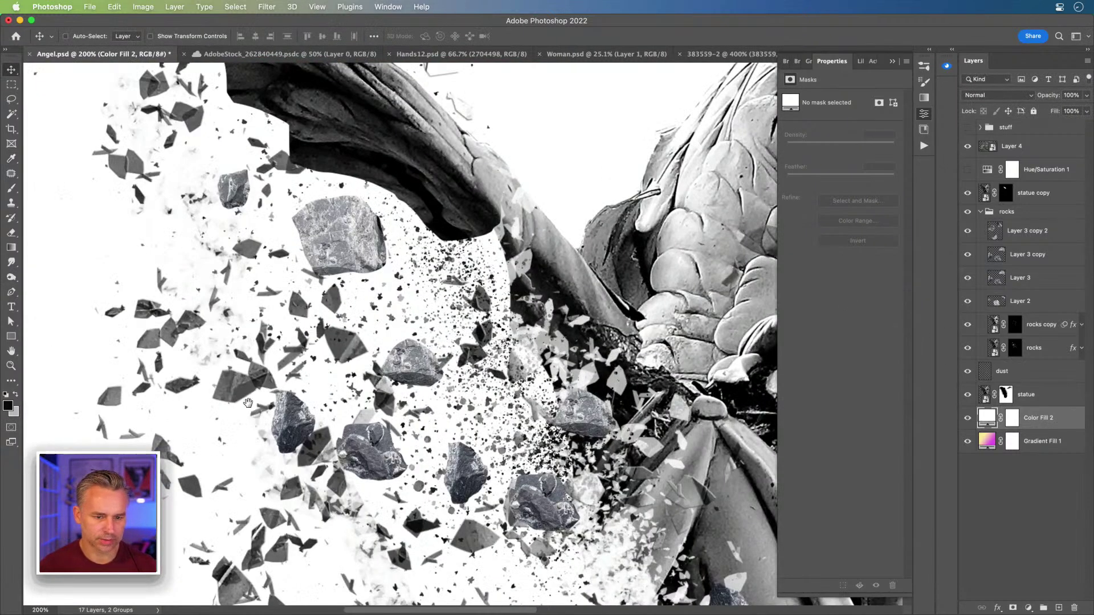
pyautogui.moveTo(248, 403); pyautogui.dragTo(651, 373)
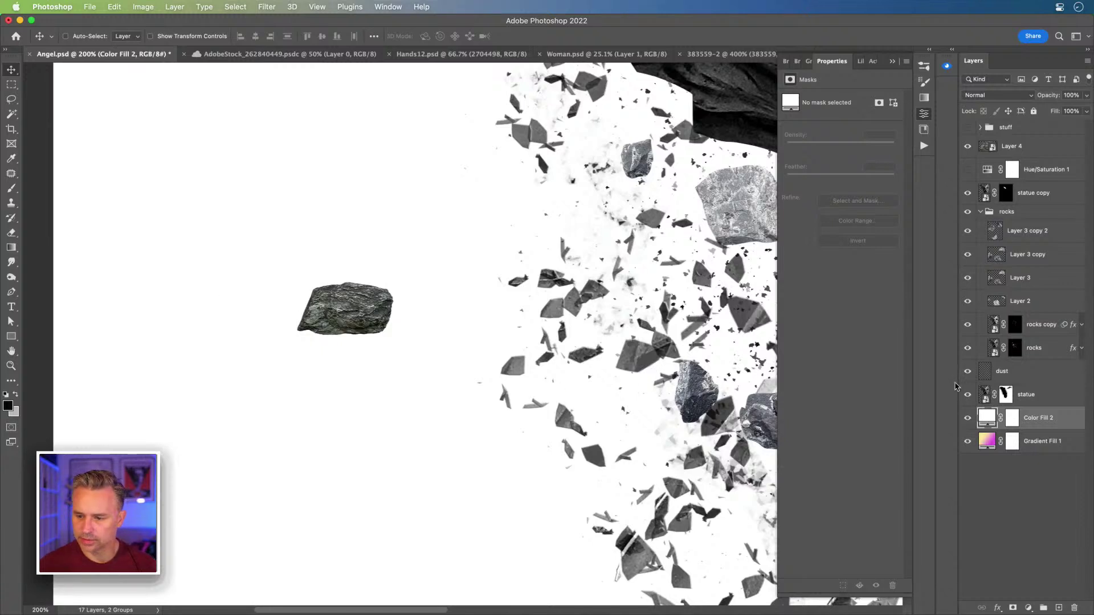
# - Marquee-select the lone rock and define it as a brush preset named 'Rock 3'
pyautogui.click(10, 84)
pyautogui.moveTo(281, 274); pyautogui.dragTo(403, 351)
pyautogui.click(114, 6)
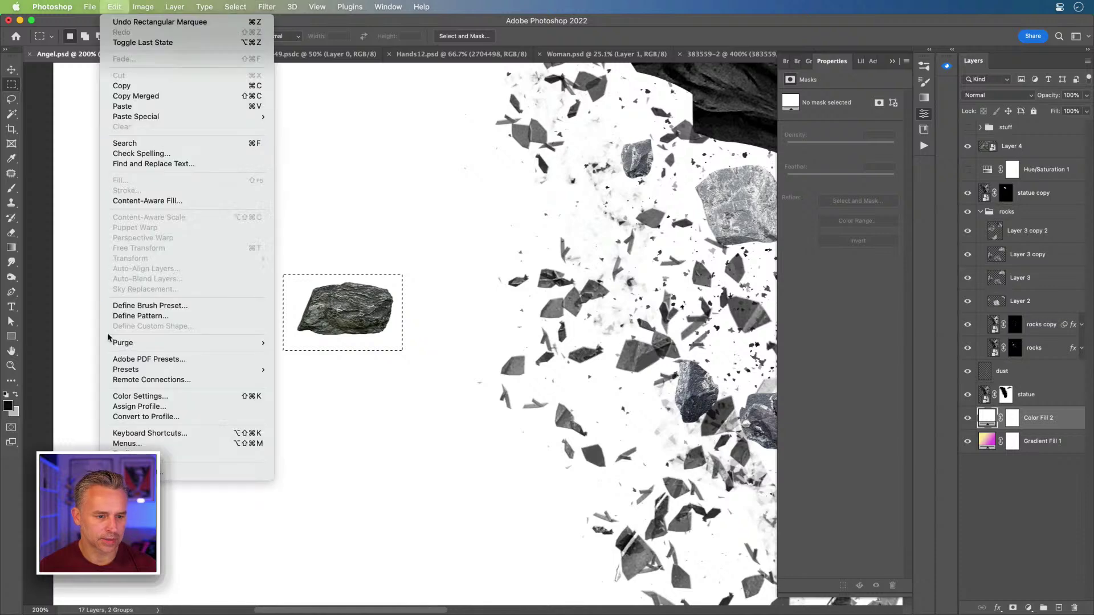
pyautogui.click(120, 307)
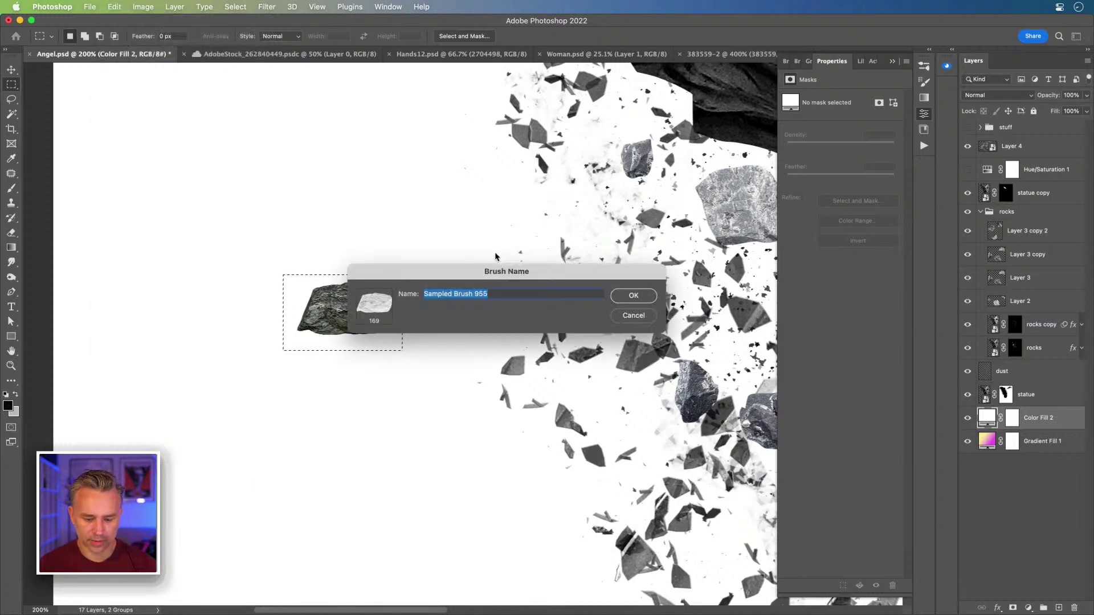
pyautogui.write('Rock 3')
pyautogui.press('Return')
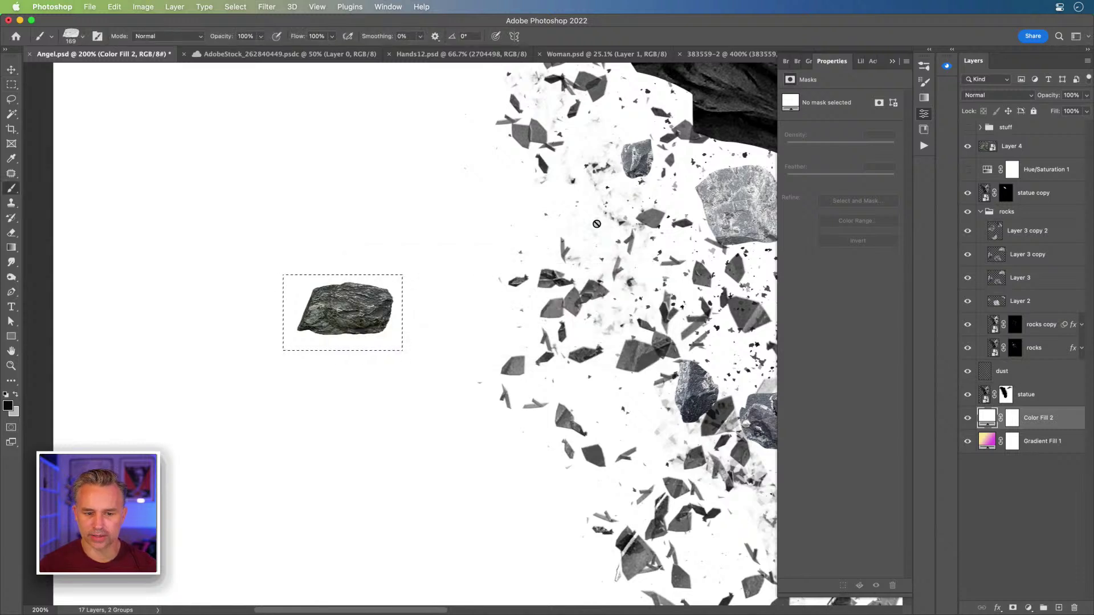
# - Test the new rock brush, clear the selection, then select and hide Layer 4
pyautogui.click(430, 204)
pyautogui.click(576, 245)
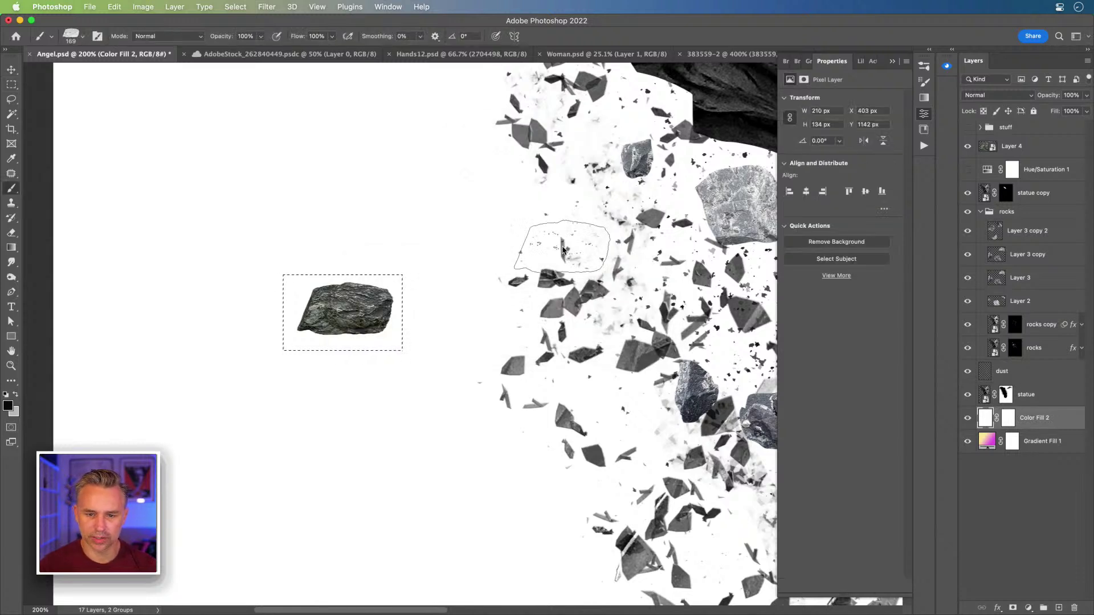
pyautogui.press('super+d')
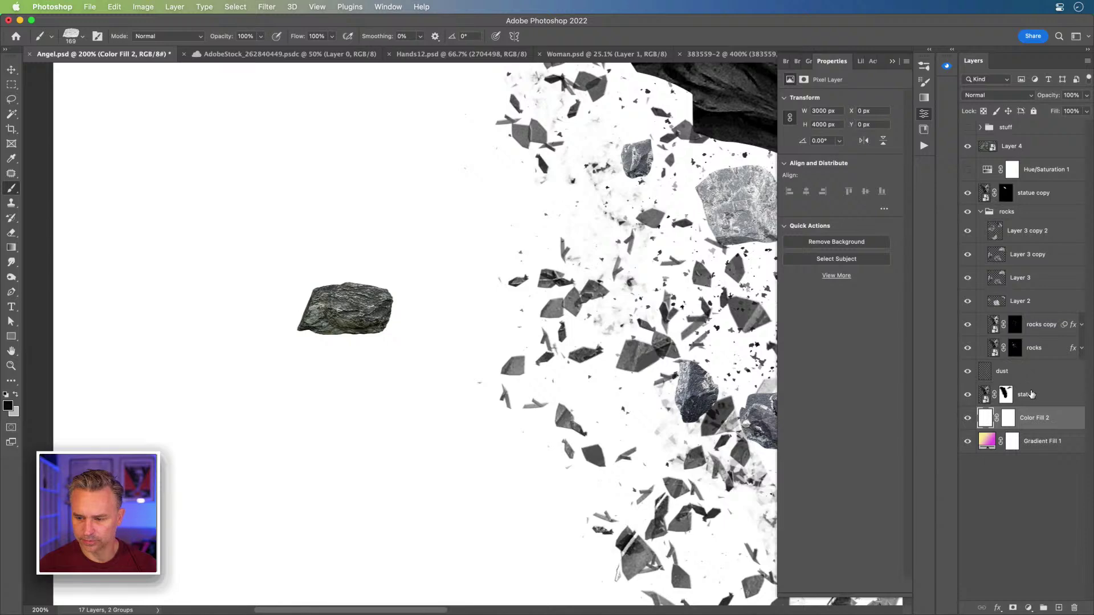
pyautogui.click(1020, 371)
pyautogui.click(12, 69)
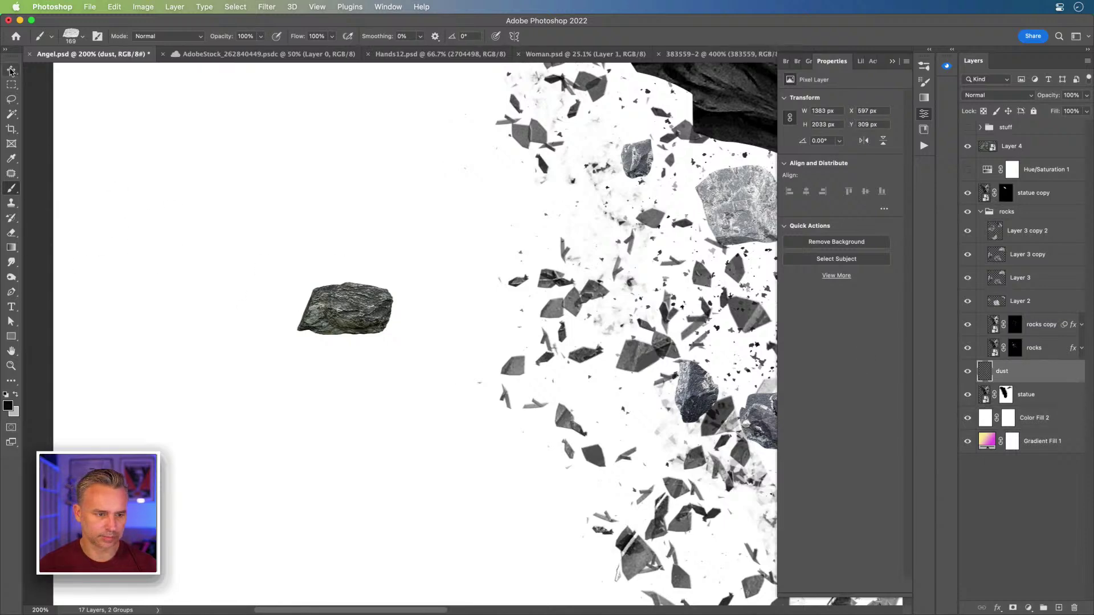
pyautogui.click(317, 302)
pyautogui.click(970, 148)
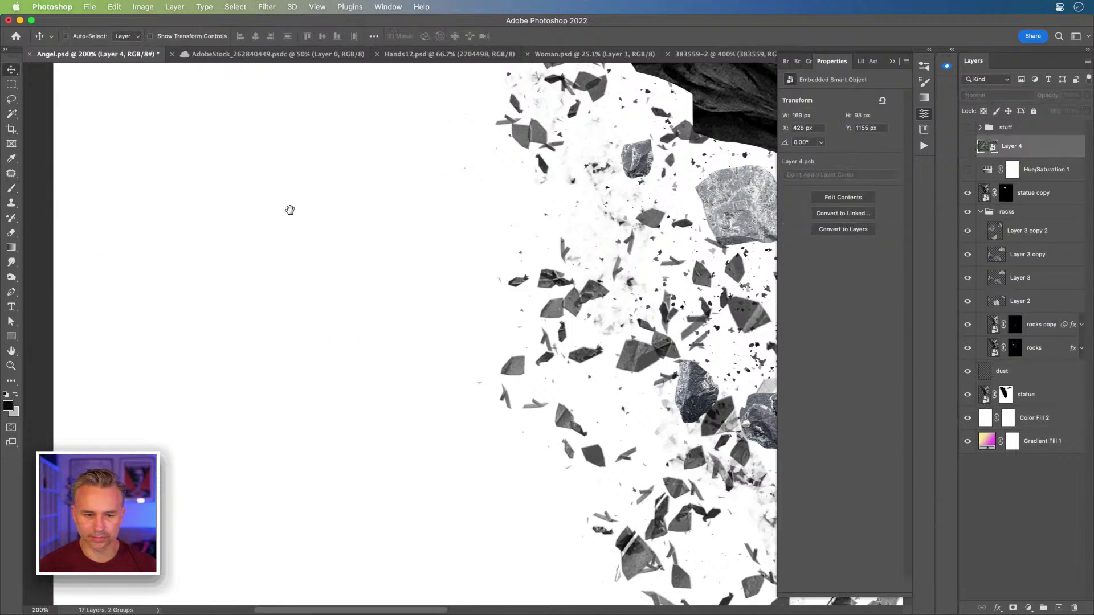
pyautogui.scroll(5, 288, 208)
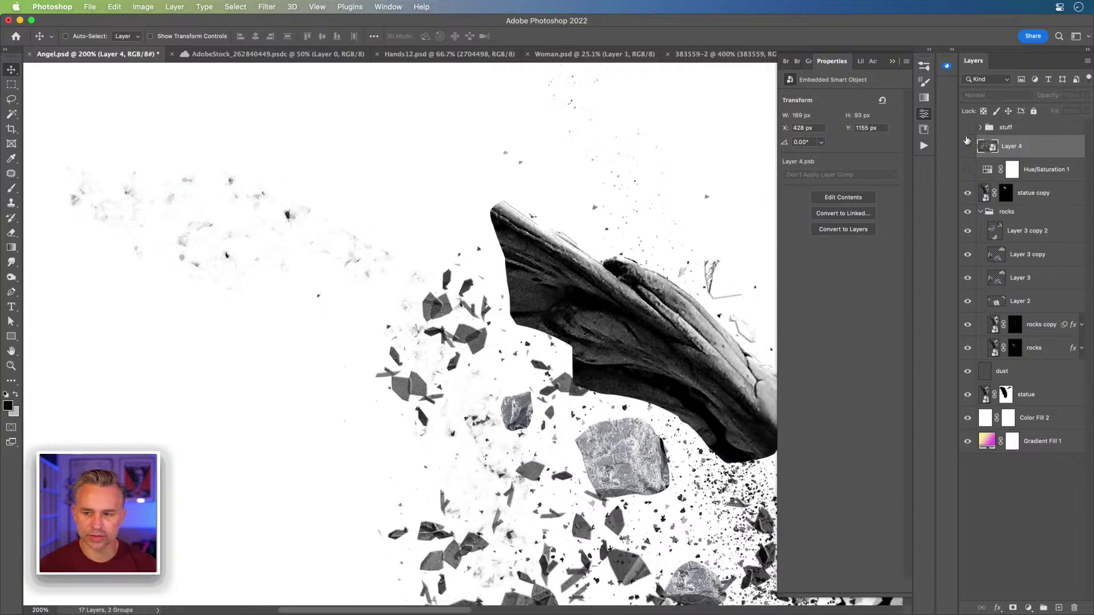
# - Target the statue copy's mask and load the Brush at 100 px with white foreground
pyautogui.click(1004, 192)
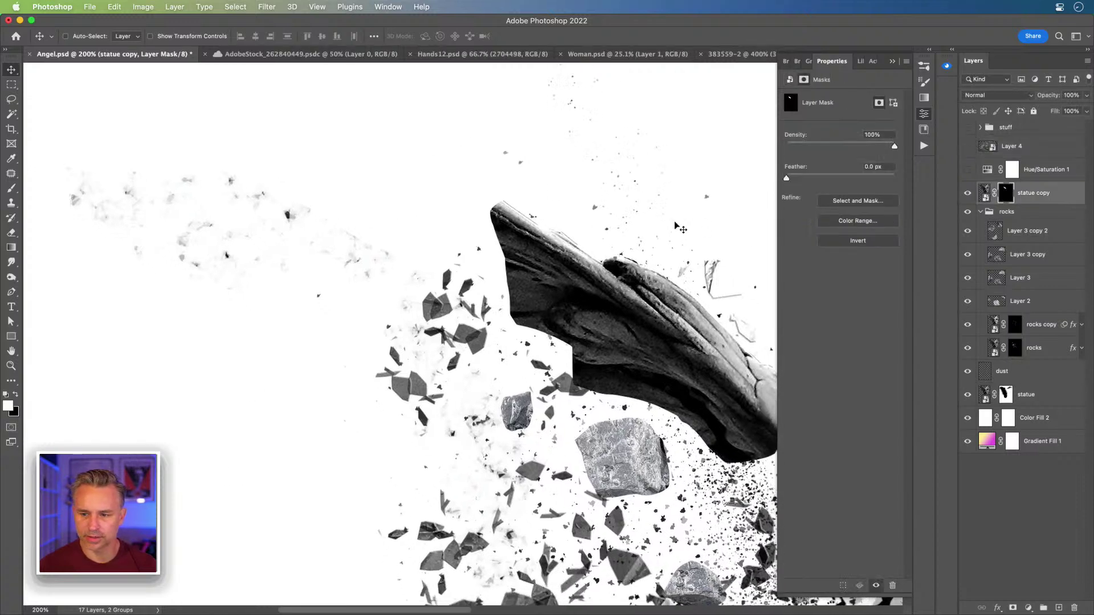
pyautogui.click(968, 194)
pyautogui.click(968, 194)
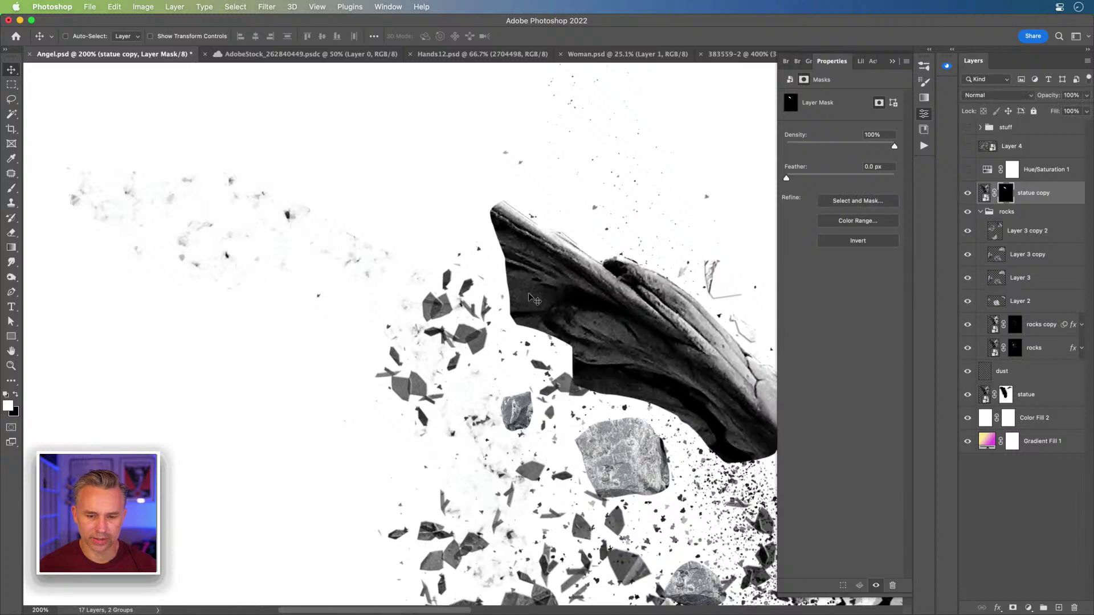
pyautogui.press('b')
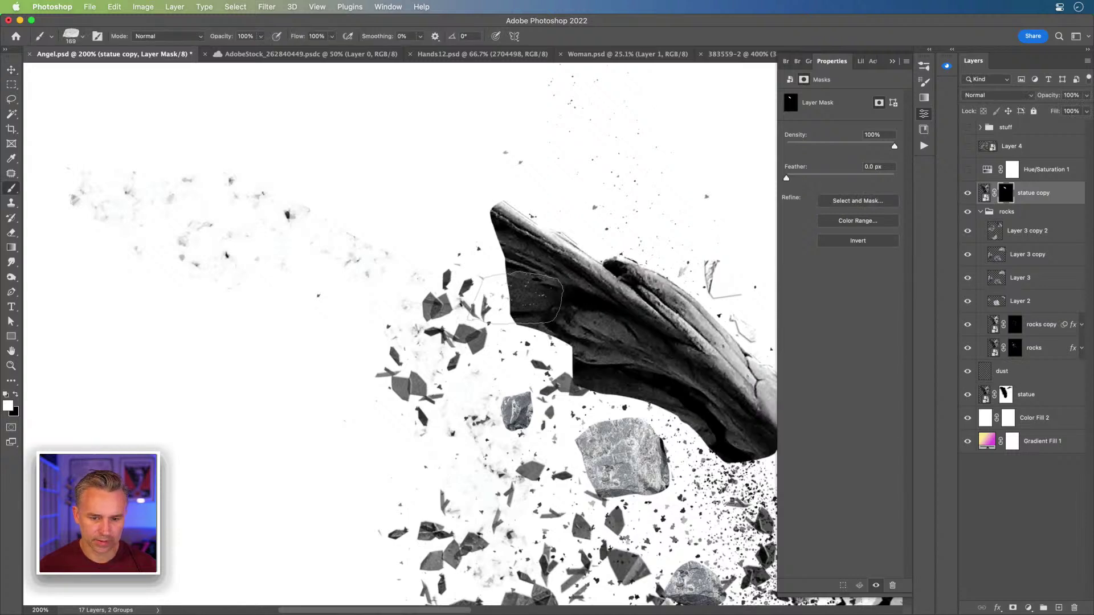
pyautogui.press('x')
pyautogui.moveTo(538, 303)
pyautogui.mouseDown()
pyautogui.moveTo(513, 319)
pyautogui.moveTo(530, 308)
pyautogui.mouseUp()
pyautogui.press('x')
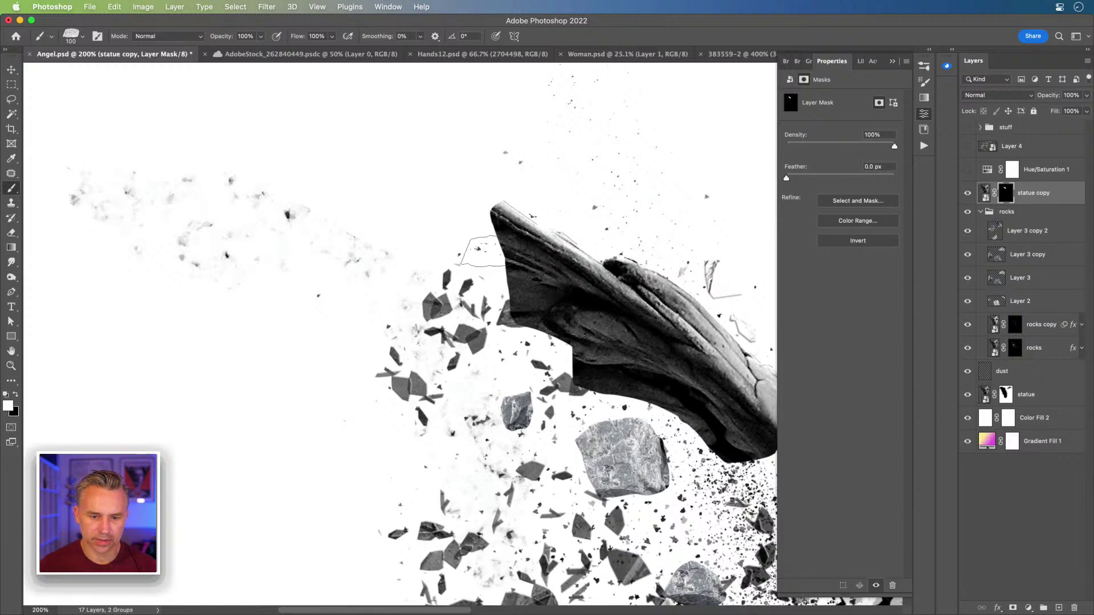
# - In Brush Settings, enable Shape Dynamics with 100% size jitter and Scattering at 1000%
pyautogui.click(929, 51)
pyautogui.click(734, 60)
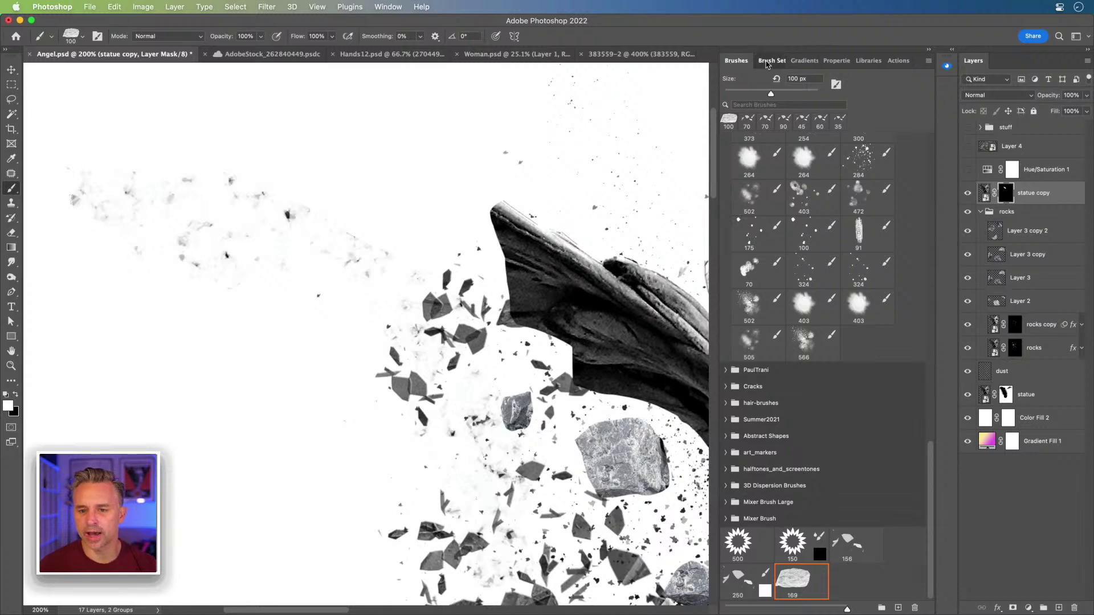
pyautogui.click(772, 60)
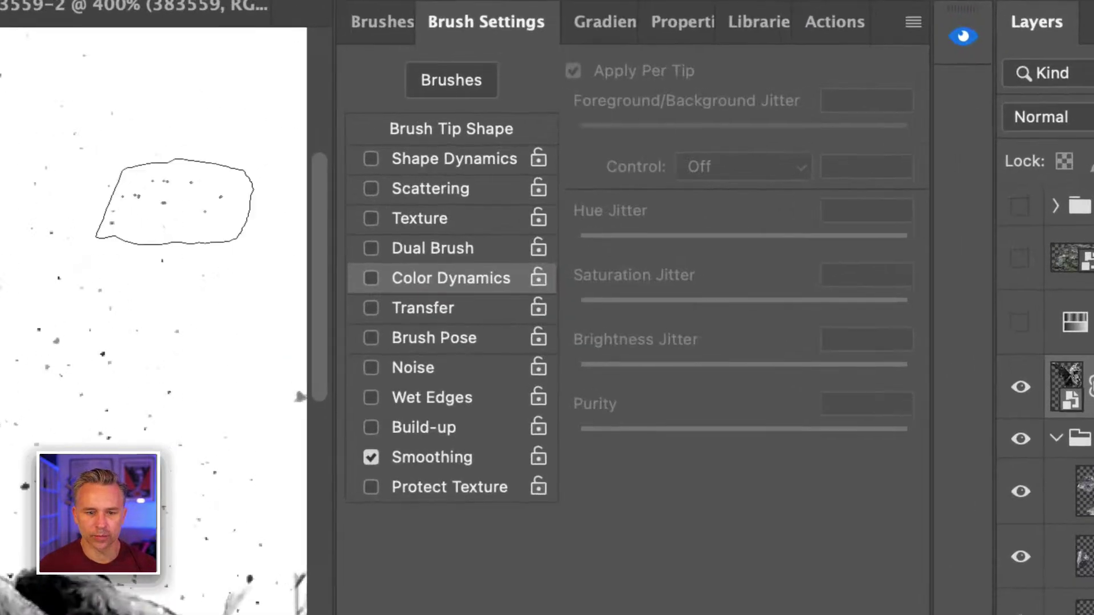
pyautogui.click(764, 111)
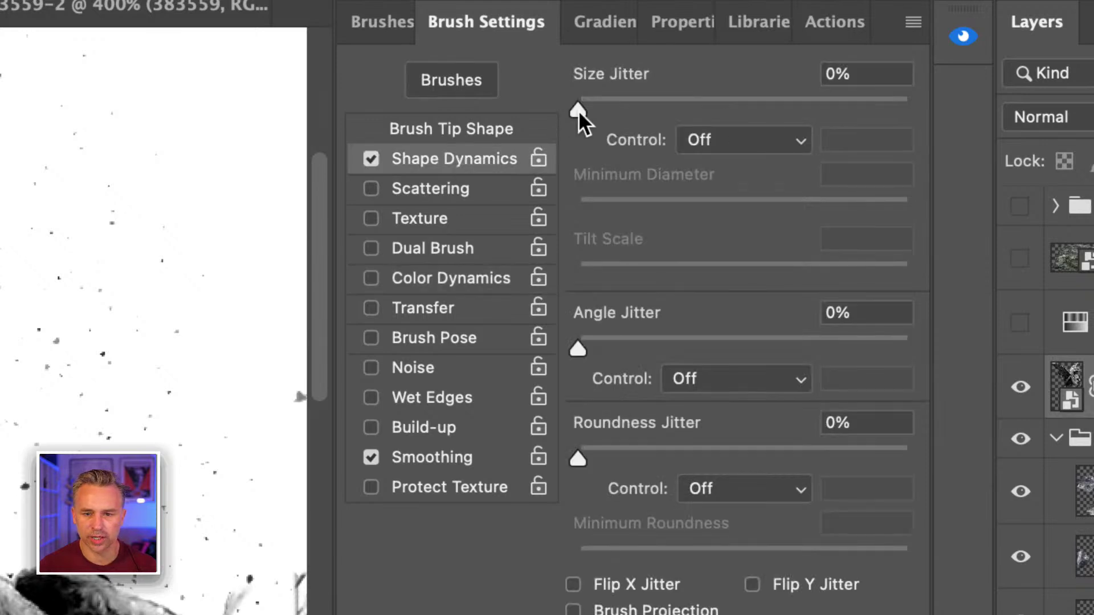
pyautogui.moveTo(580, 111); pyautogui.dragTo(907, 108)
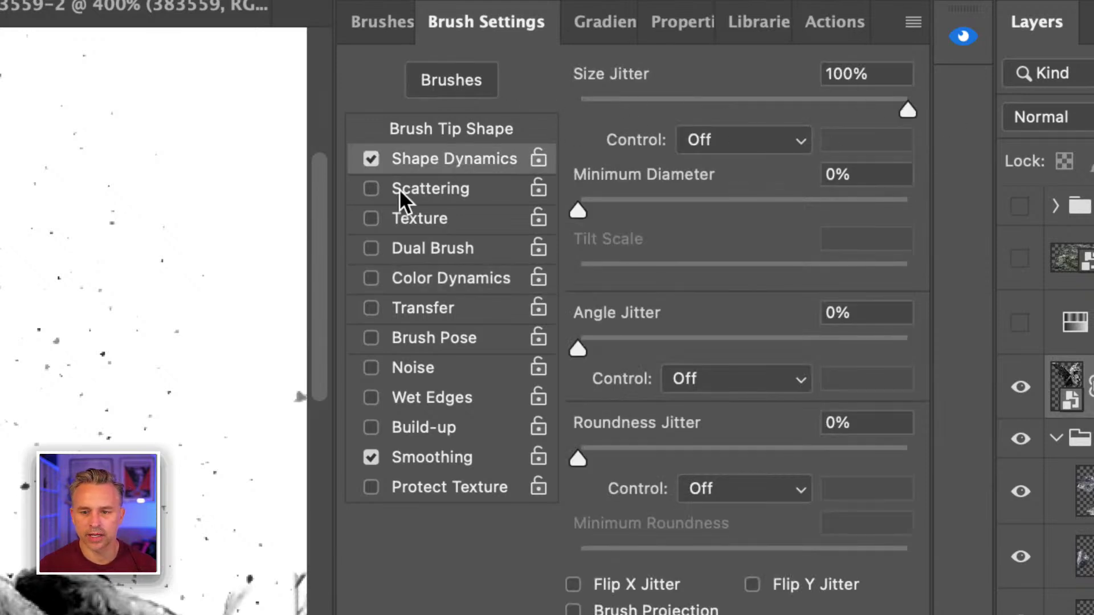
pyautogui.click(412, 189)
pyautogui.moveTo(576, 105); pyautogui.dragTo(907, 108)
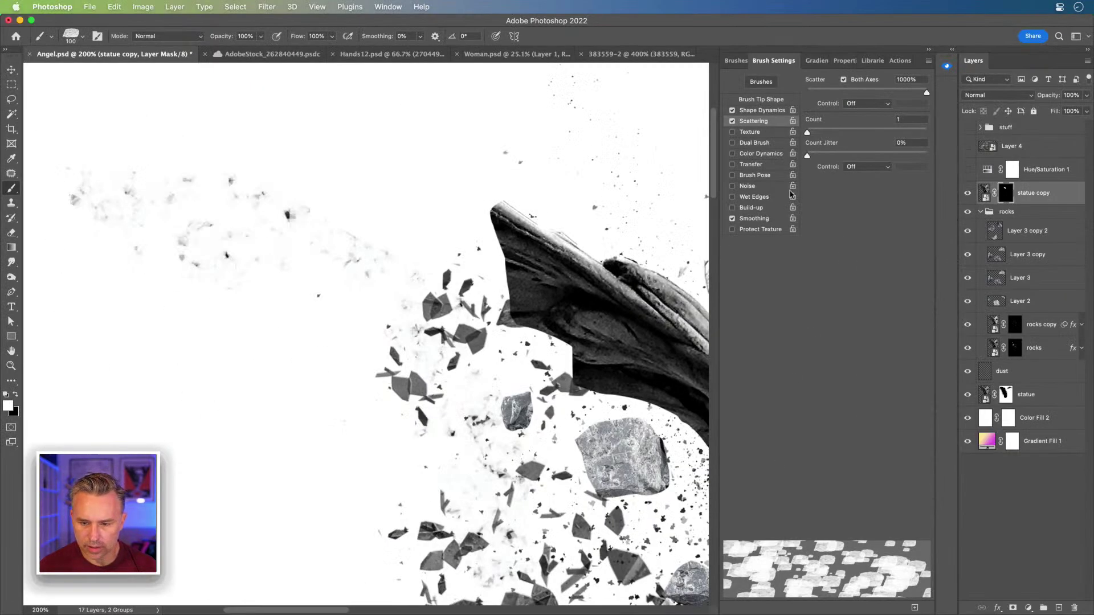
pyautogui.click(755, 109)
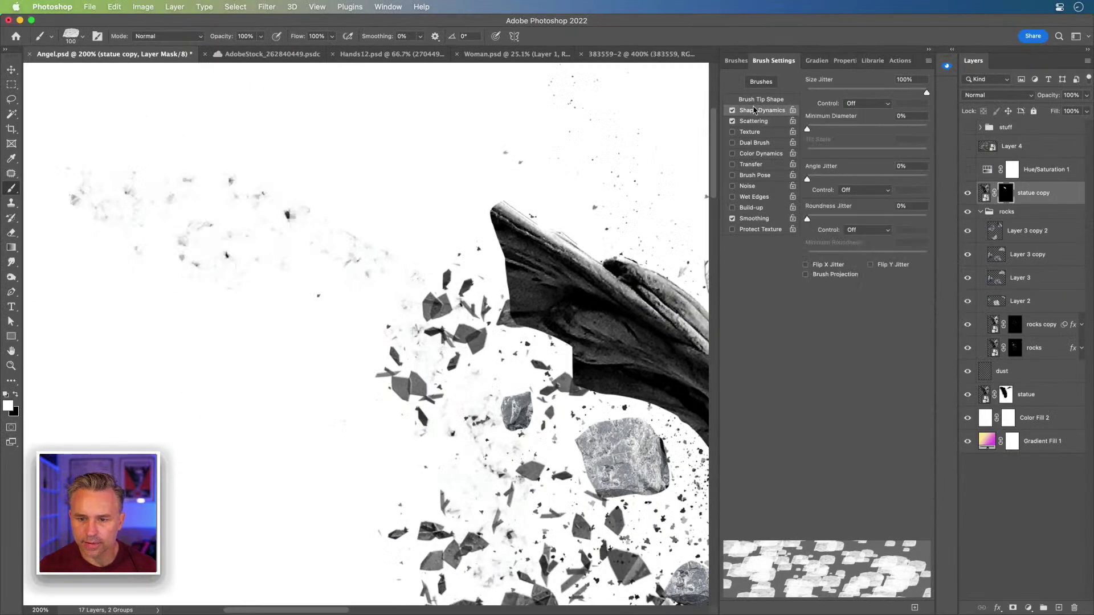
# - On Layer 3 copy 2, set 100% angle jitter and minimum diameter, size 40, and paint three shards
pyautogui.click(1025, 231)
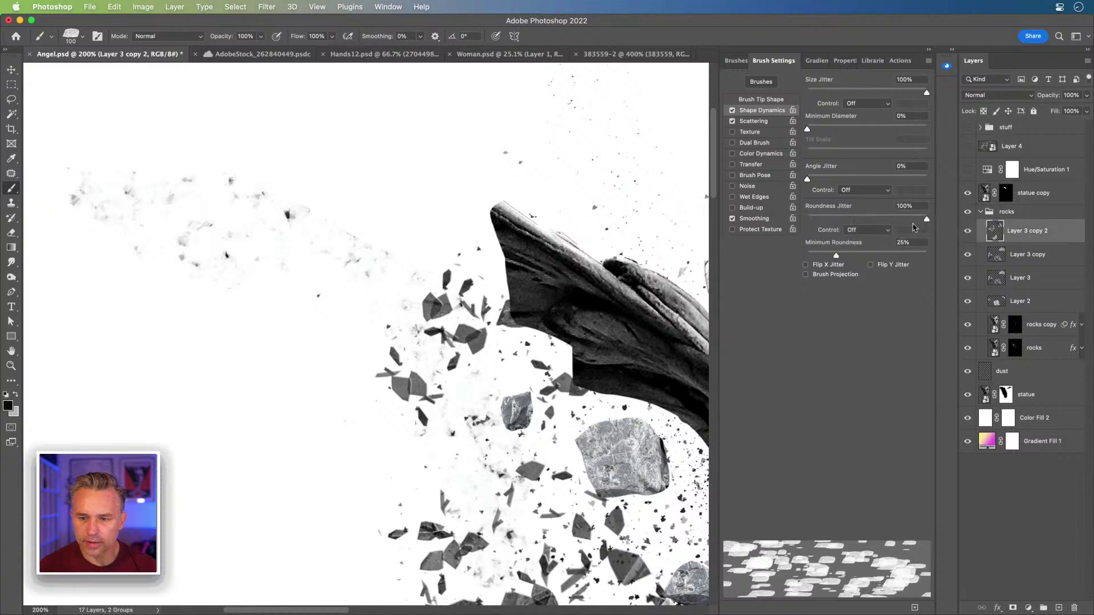
pyautogui.moveTo(807, 179); pyautogui.dragTo(1025, 185)
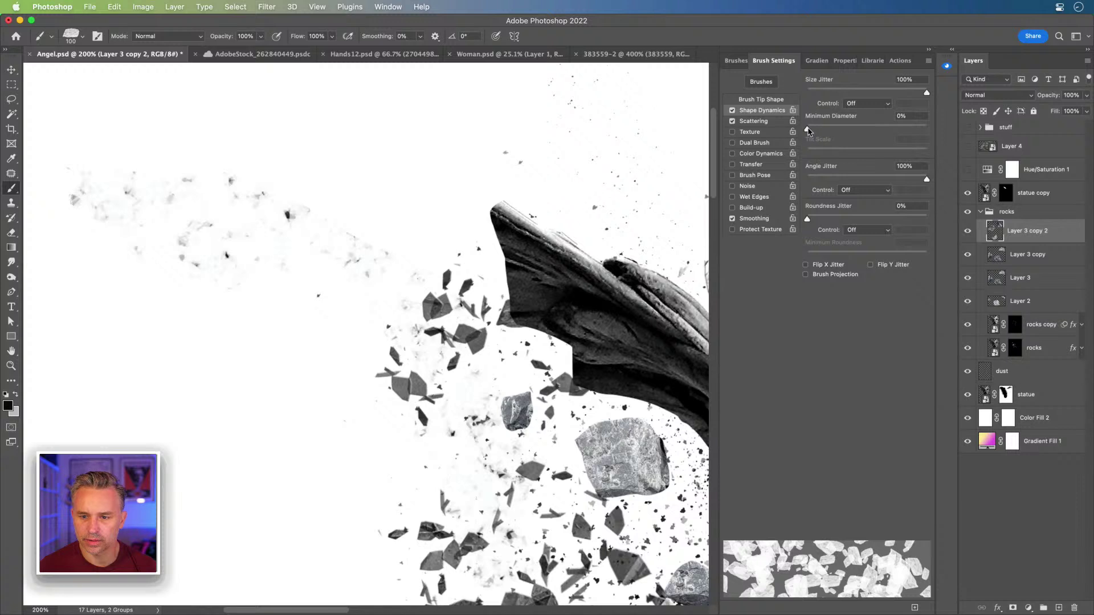
pyautogui.moveTo(807, 129); pyautogui.dragTo(927, 129)
pyautogui.press('[')
pyautogui.press('[')
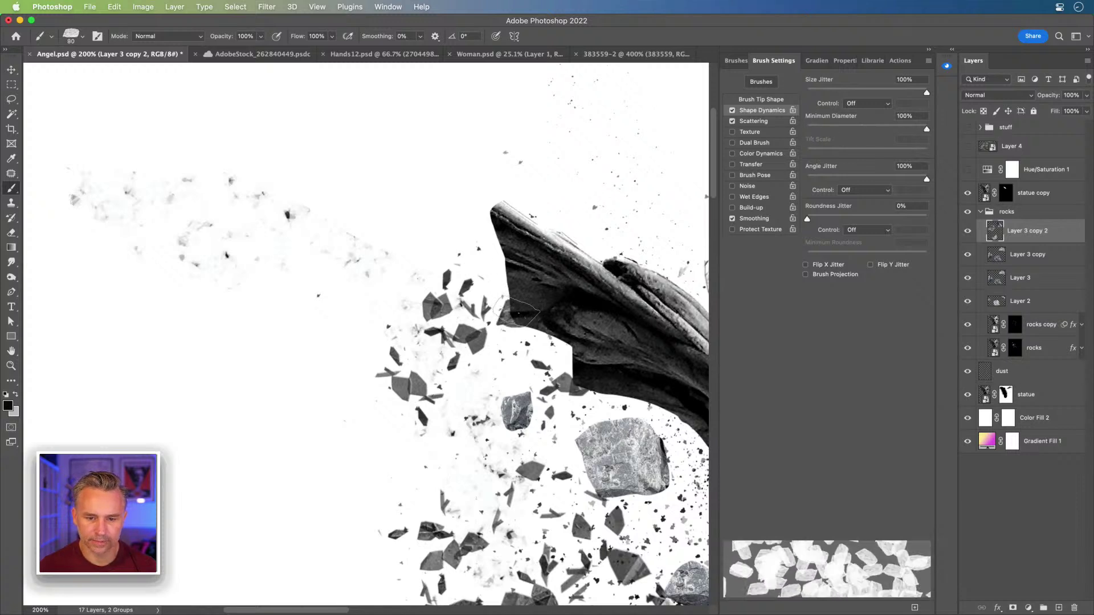
pyautogui.press('[')
pyautogui.press('[')
pyautogui.press('[')
pyautogui.press('[')
pyautogui.click(503, 298)
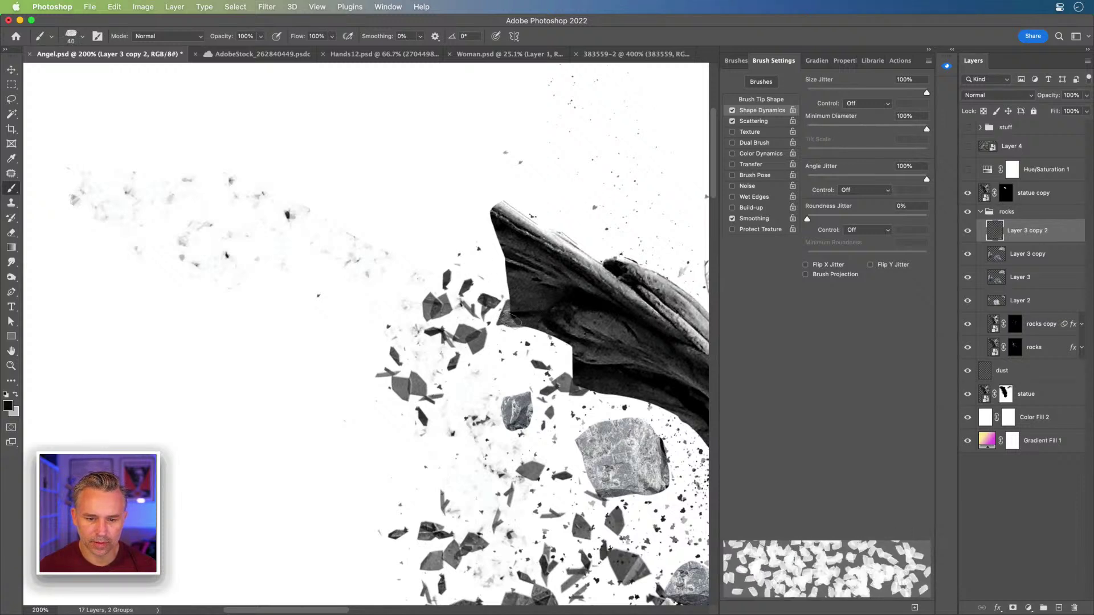
pyautogui.click(511, 272)
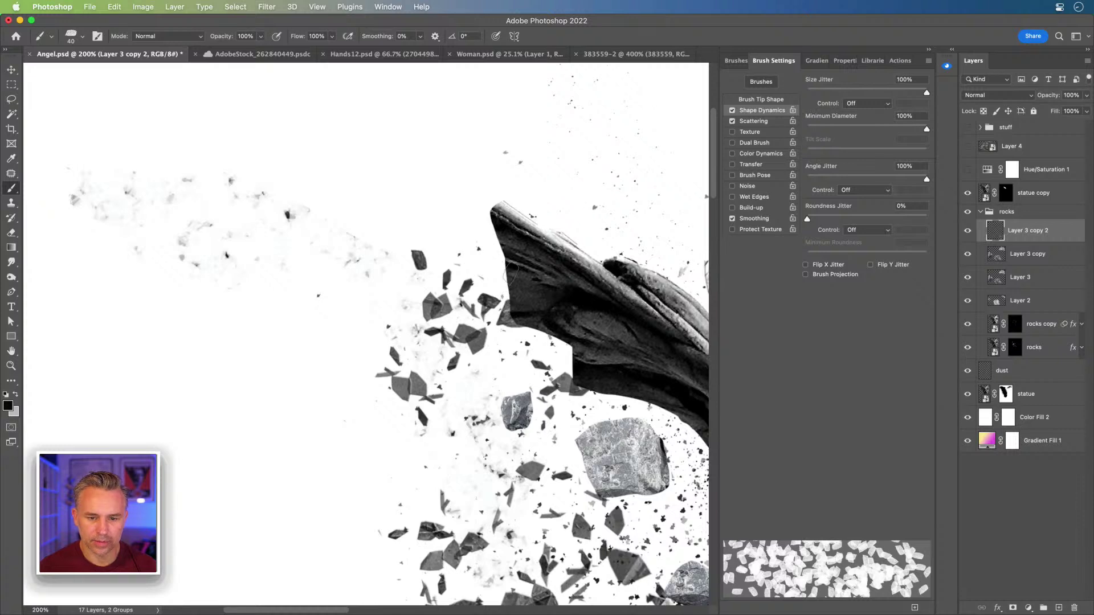
pyautogui.click(522, 292)
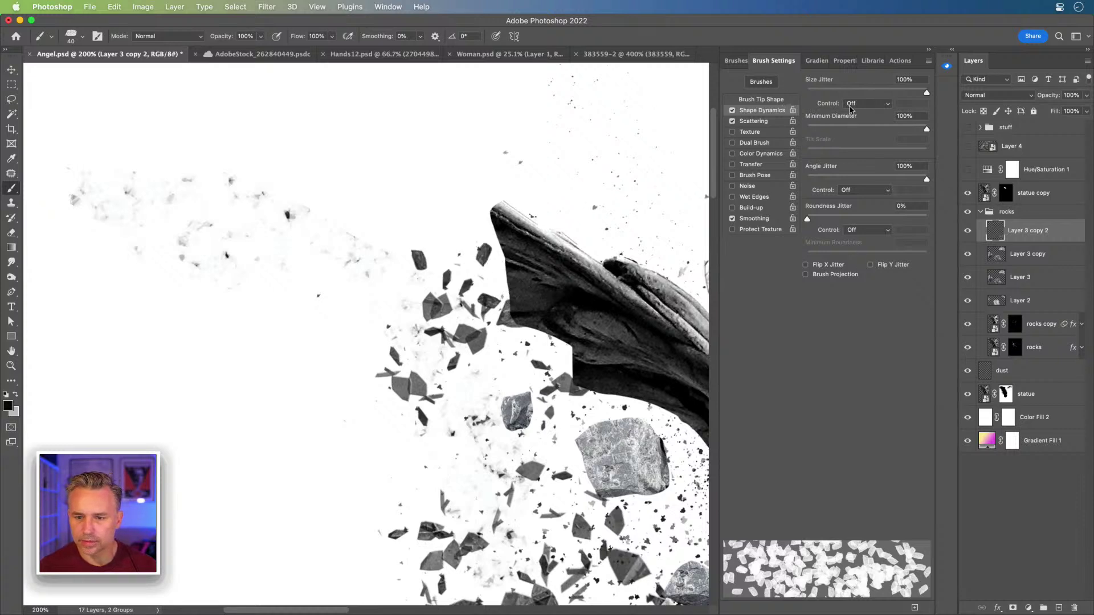
# - Set scatter to about 367% and paint rock fragments up to the statue's upper-left edge
pyautogui.click(763, 122)
pyautogui.moveTo(807, 93)
pyautogui.mouseDown()
pyautogui.moveTo(852, 97)
pyautogui.moveTo(807, 93)
pyautogui.mouseUp()
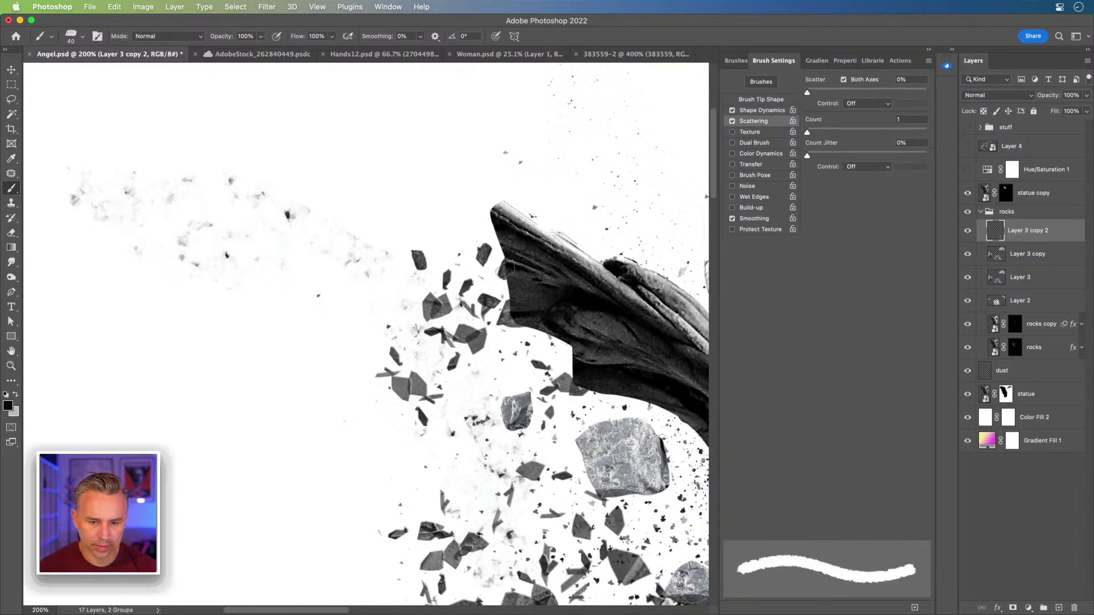
pyautogui.press(']')
pyautogui.press(']')
pyautogui.press(']')
pyautogui.press(']')
pyautogui.press(']')
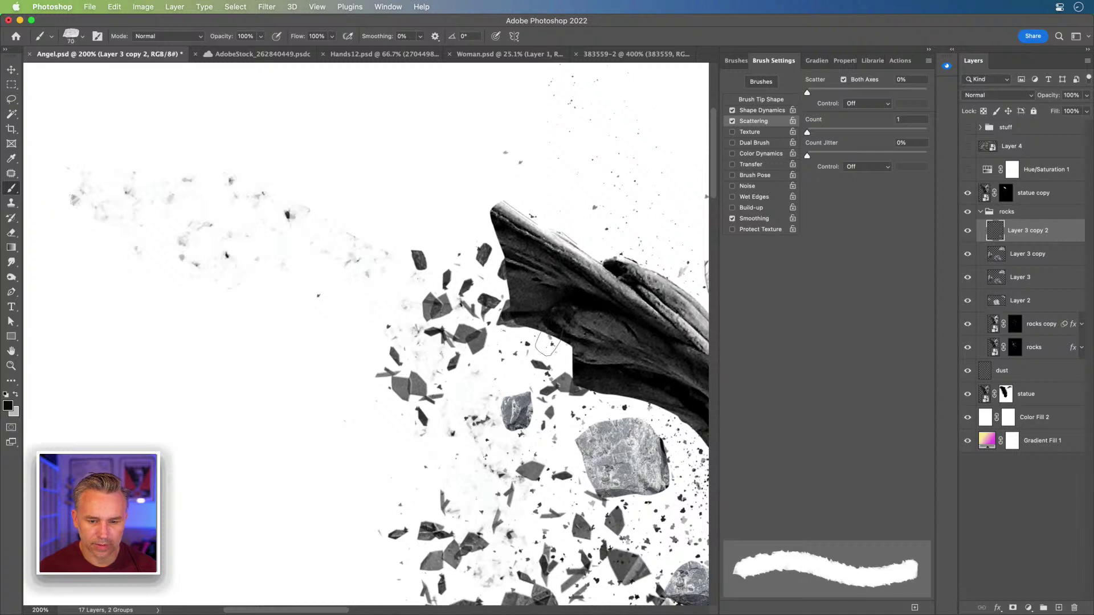
pyautogui.moveTo(569, 354)
pyautogui.mouseDown()
pyautogui.moveTo(524, 303)
pyautogui.moveTo(501, 224)
pyautogui.moveTo(517, 262)
pyautogui.mouseUp()
pyautogui.press('[')
pyautogui.press('[')
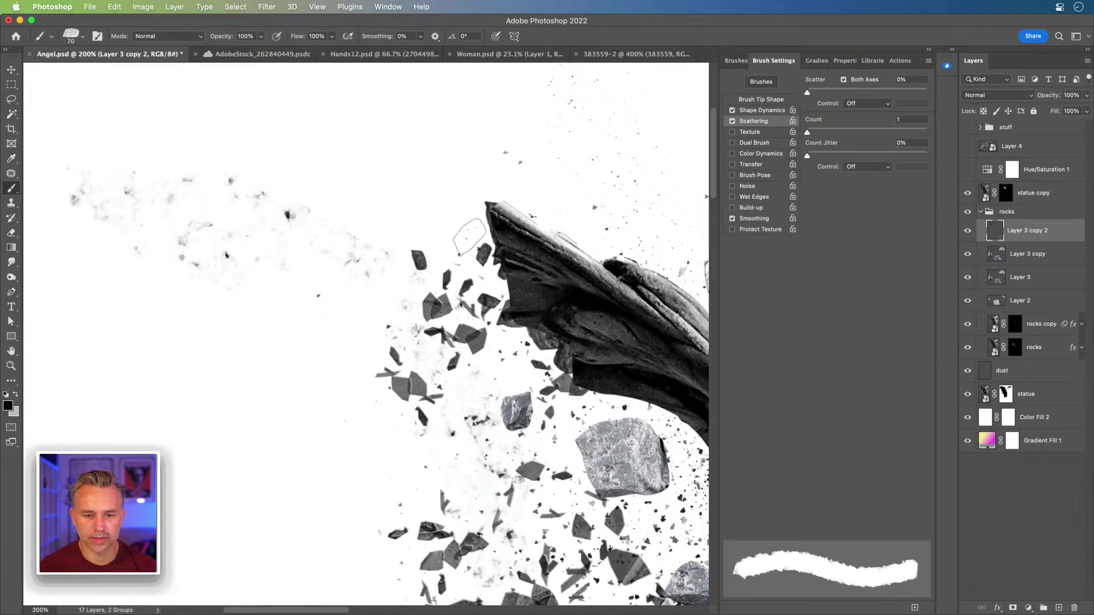
pyautogui.click(472, 235)
pyautogui.hscroll(5, 410, 230)
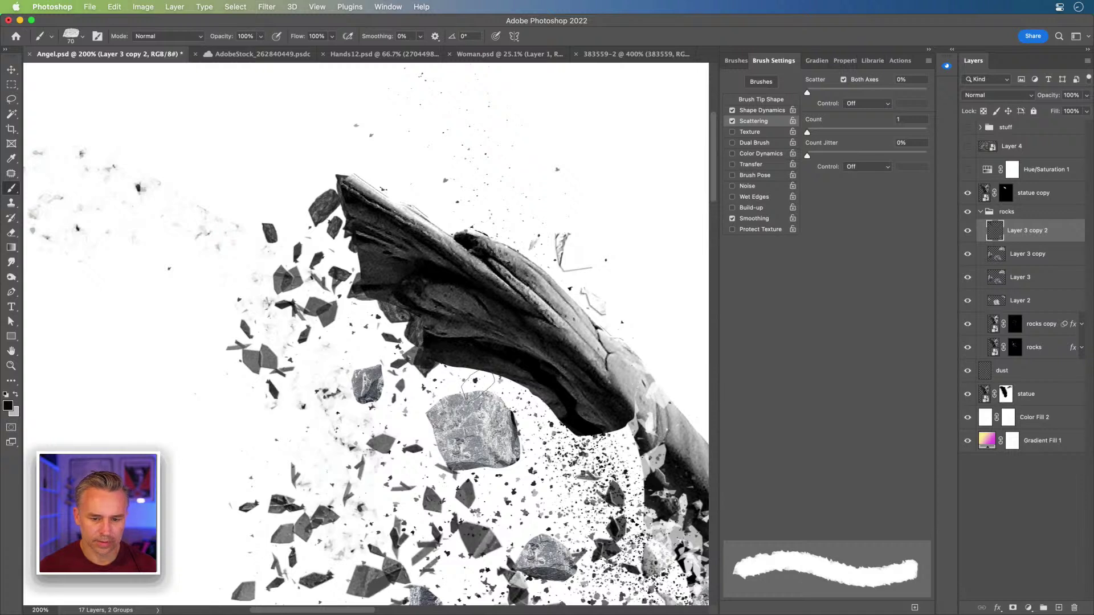
pyautogui.press('[')
pyautogui.press('[')
pyautogui.press('[')
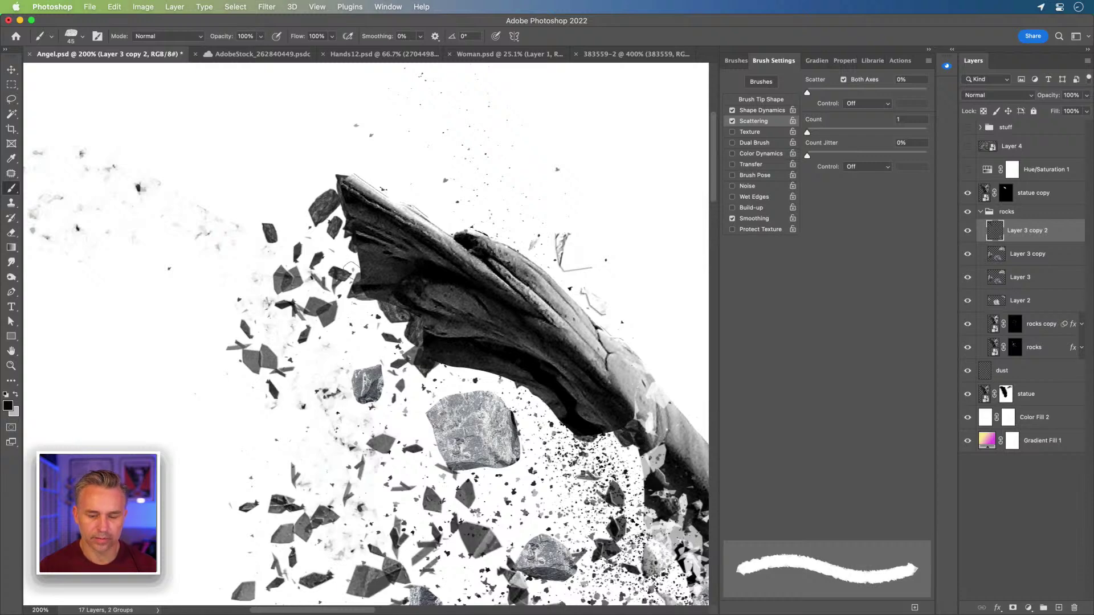
# - Zoom out and drag statue copy down below dust, just above statue
pyautogui.press('super+minus')
pyautogui.press('super+minus')
pyautogui.moveTo(354, 271); pyautogui.dragTo(425, 213)
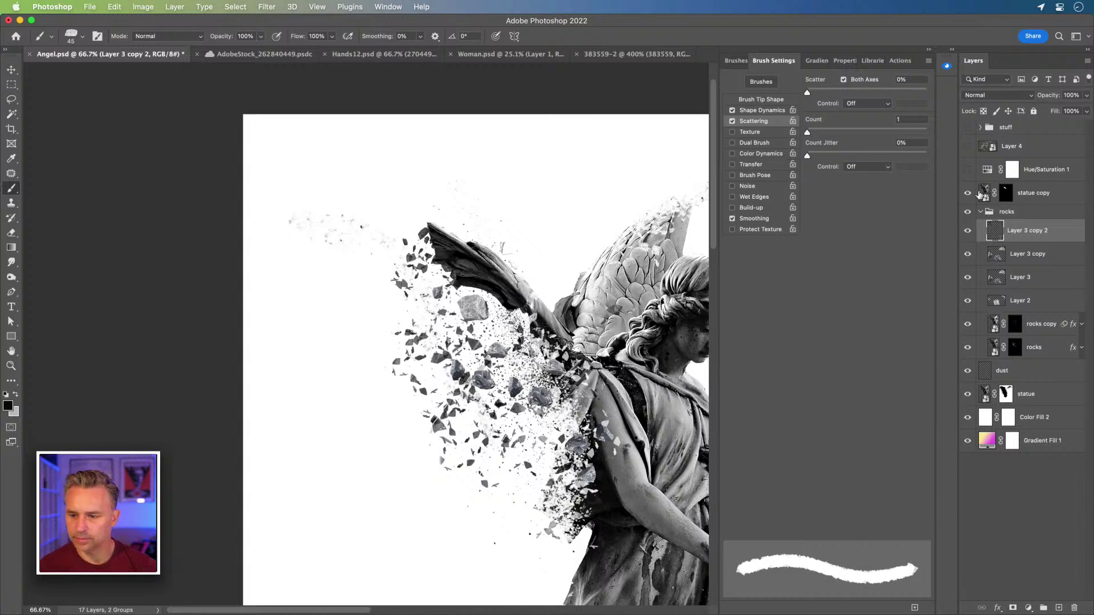
pyautogui.moveTo(1043, 194); pyautogui.dragTo(1019, 383)
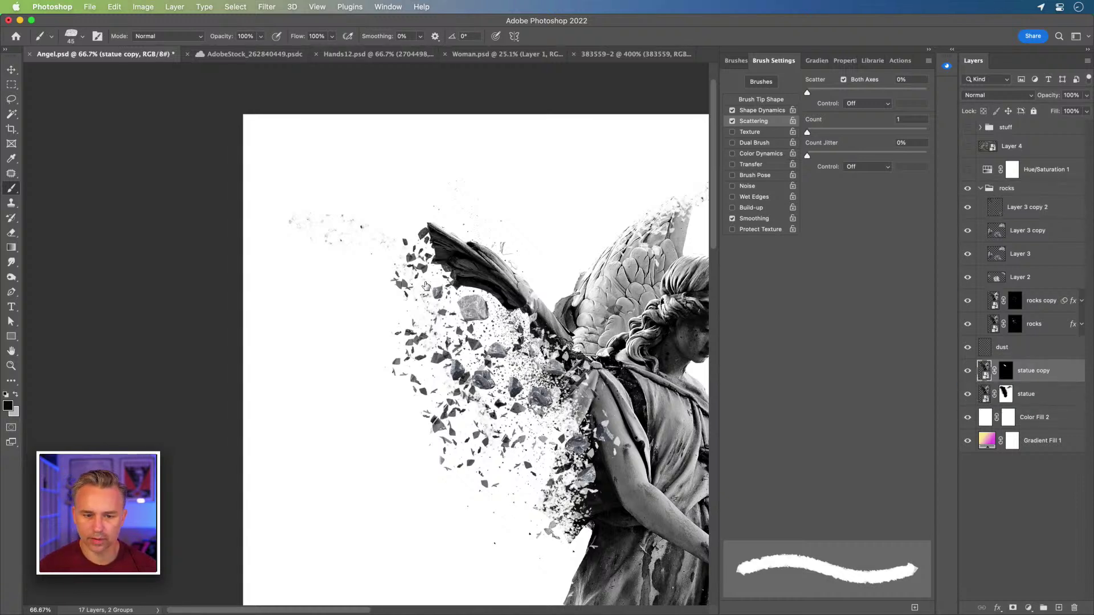
# - Move Layer 2 to the top of the rocks group and rotate its rock -92° onto the wing tip
pyautogui.click(10, 69)
pyautogui.moveTo(478, 299)
pyautogui.mouseDown()
pyautogui.moveTo(439, 266)
pyautogui.moveTo(447, 242)
pyautogui.moveTo(472, 254)
pyautogui.moveTo(462, 267)
pyautogui.mouseUp()
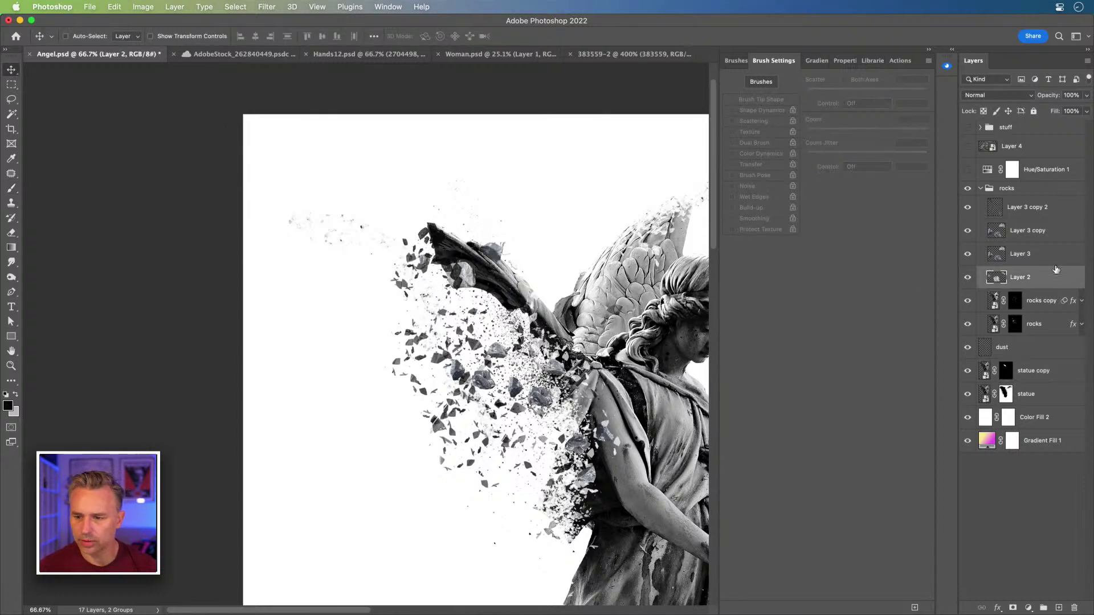
pyautogui.moveTo(1032, 276); pyautogui.dragTo(1028, 199)
pyautogui.moveTo(463, 283); pyautogui.dragTo(423, 259)
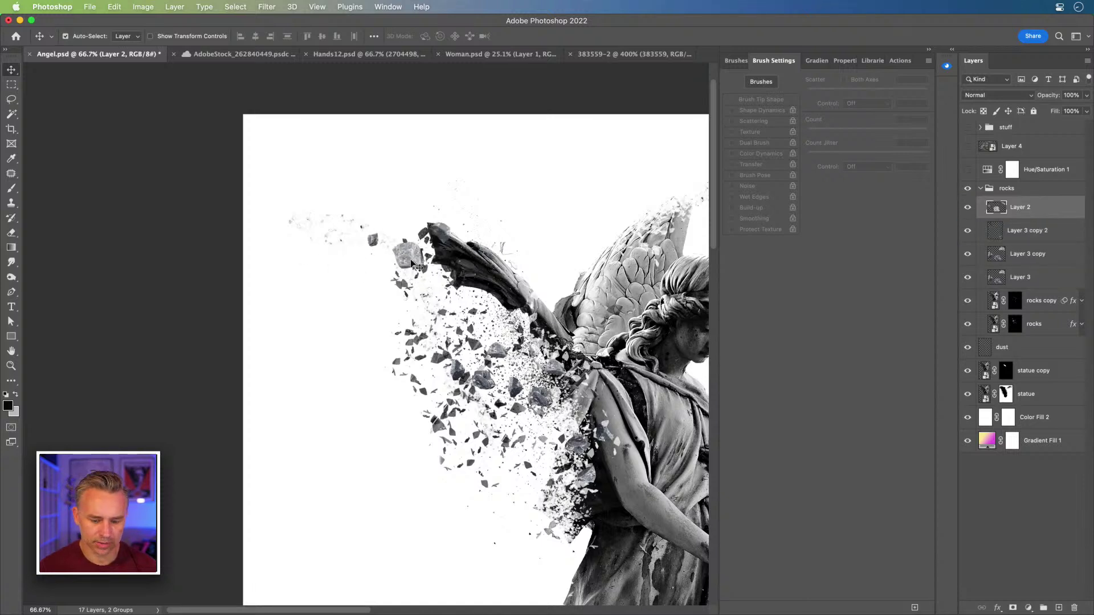
pyautogui.hotkey('ctrl', 't')
pyautogui.moveTo(342, 234); pyautogui.dragTo(394, 321)
pyautogui.press('Return')
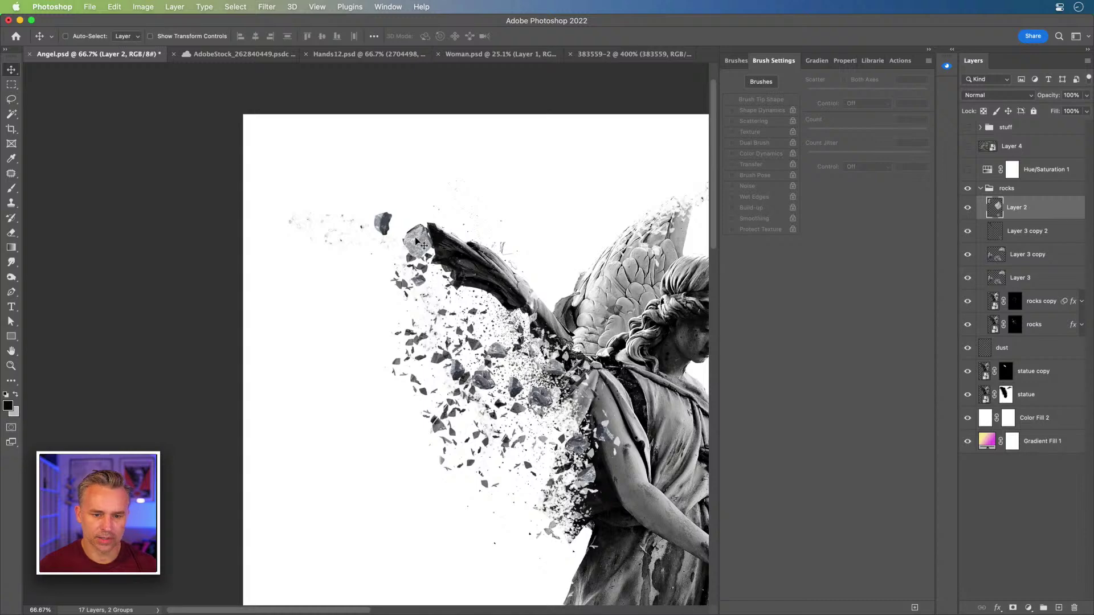
pyautogui.moveTo(417, 242); pyautogui.dragTo(463, 256)
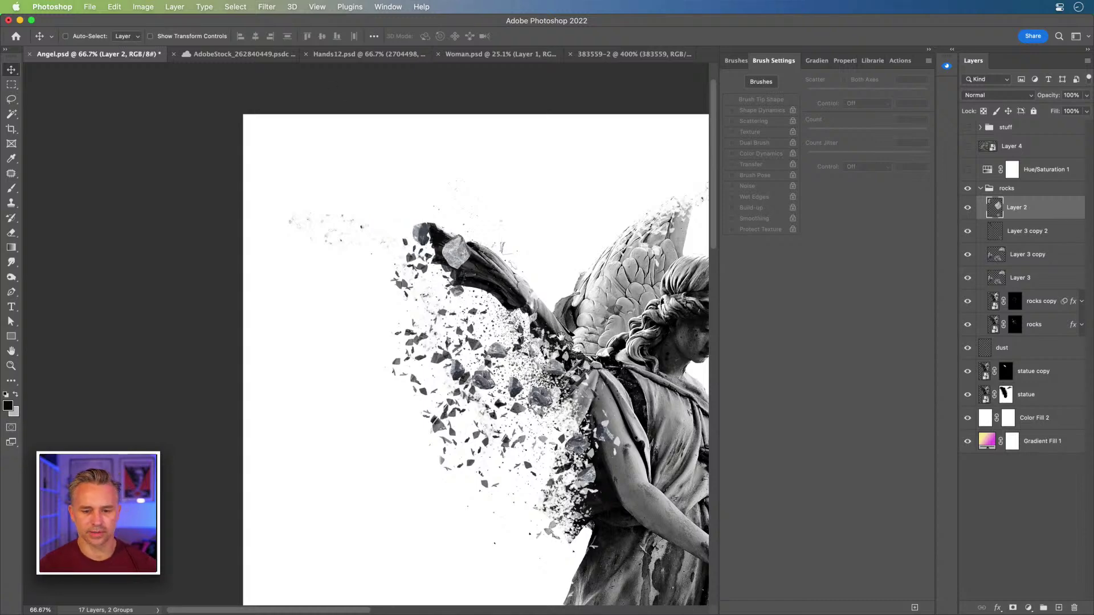
pyautogui.scroll(-5, 454, 233)
pyautogui.hscroll(5, 454, 233)
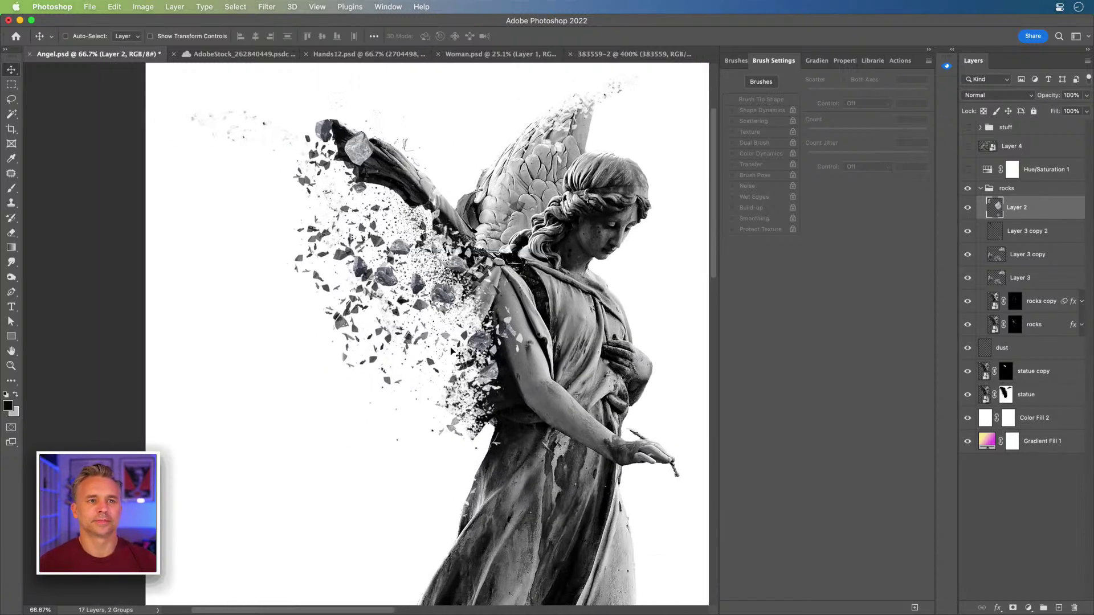
# - Minimize Photoshop and Illustrator, then open Rocks.psd from the desktop
pyautogui.click(21, 21)
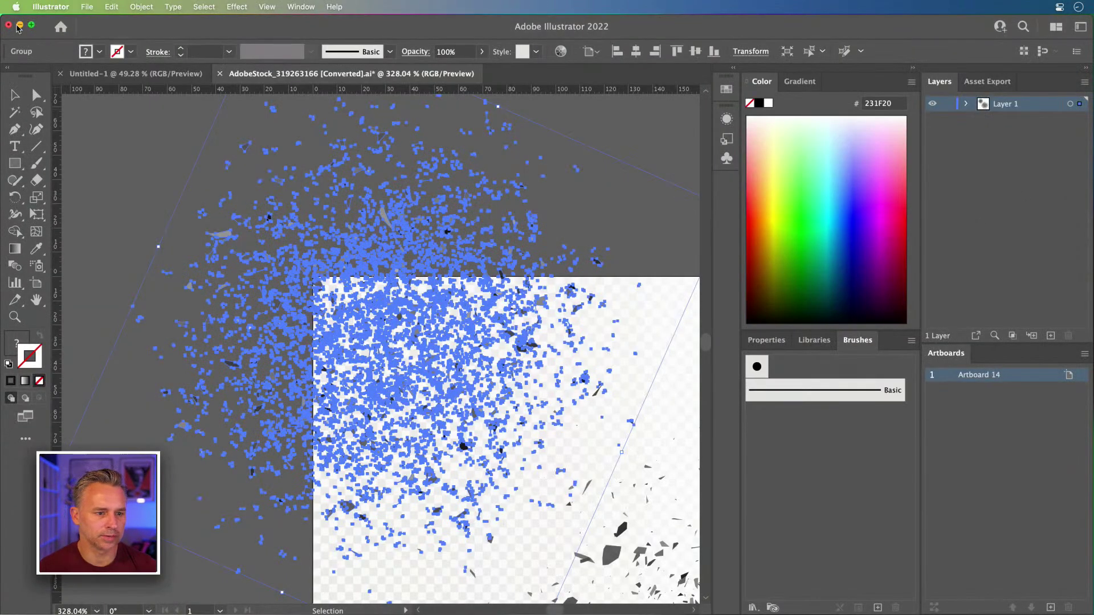
pyautogui.click(19, 25)
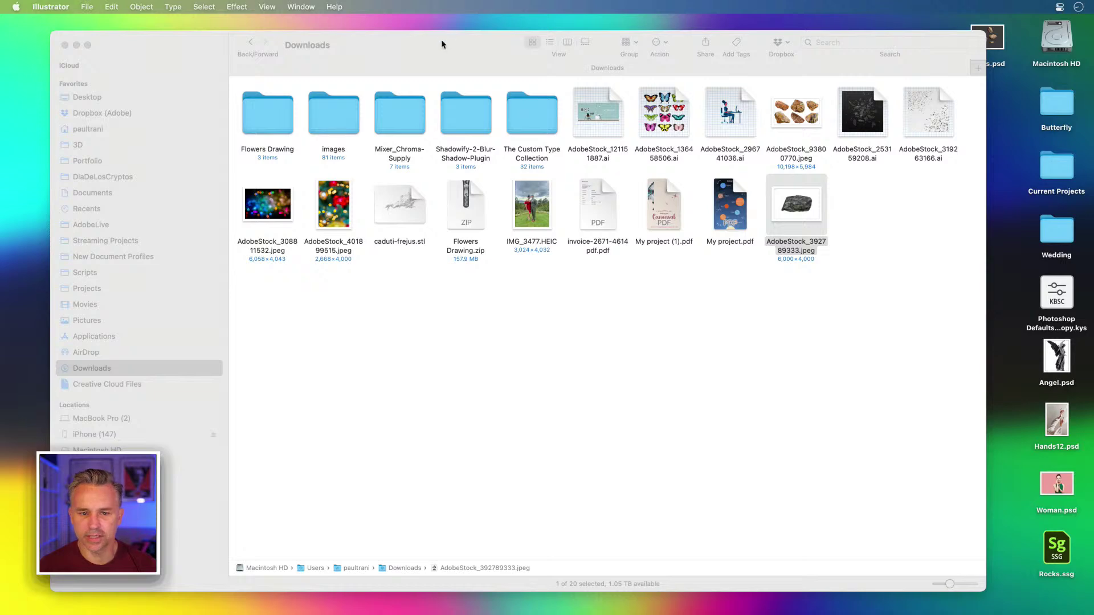
pyautogui.moveTo(441, 45); pyautogui.dragTo(420, 47)
pyautogui.doubleClick(989, 40)
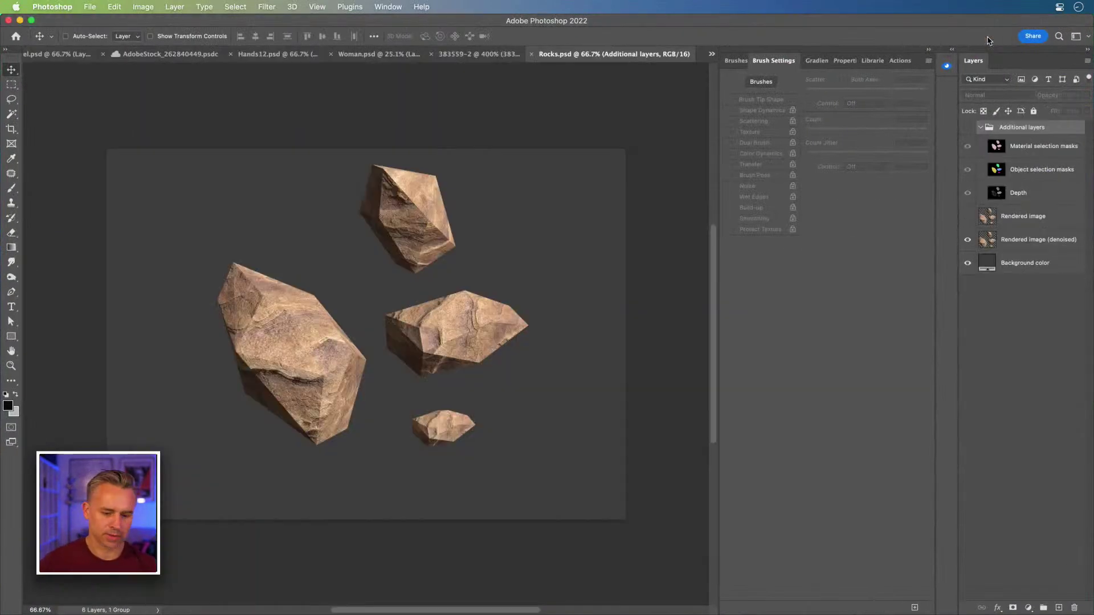
# - Delete the Background color layer from Rocks.psd at 100% view and select all
pyautogui.press('super+1')
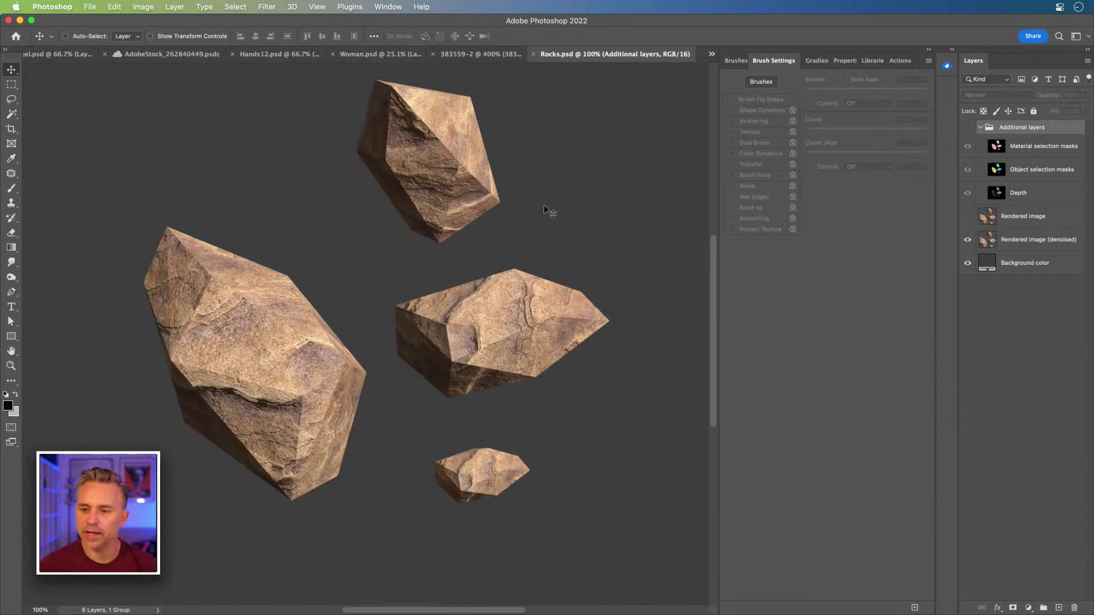
pyautogui.click(1023, 240)
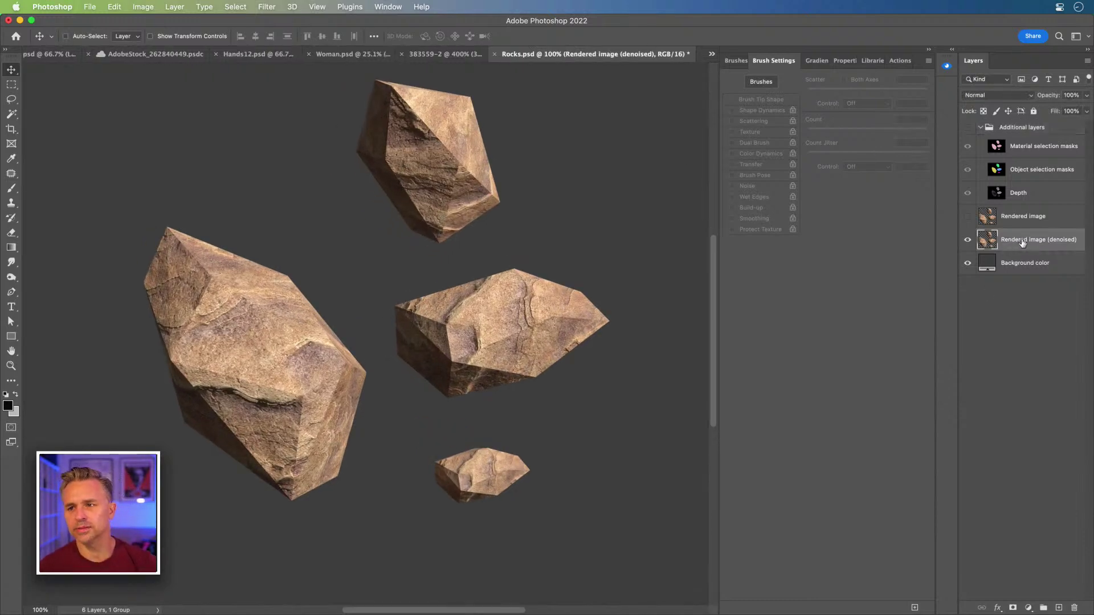
pyautogui.click(1017, 260)
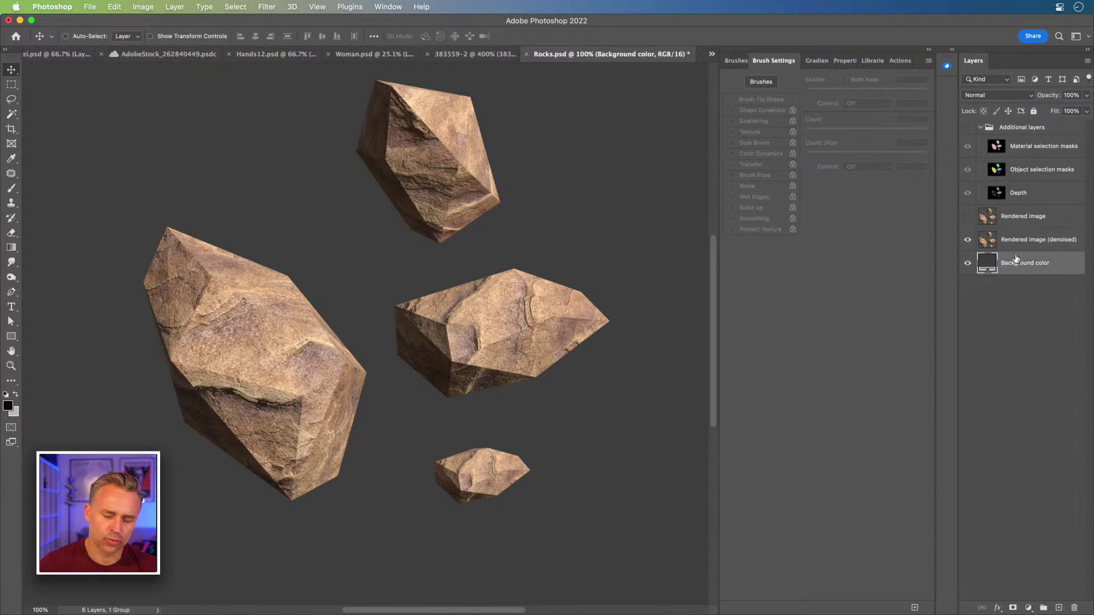
pyautogui.press('Delete')
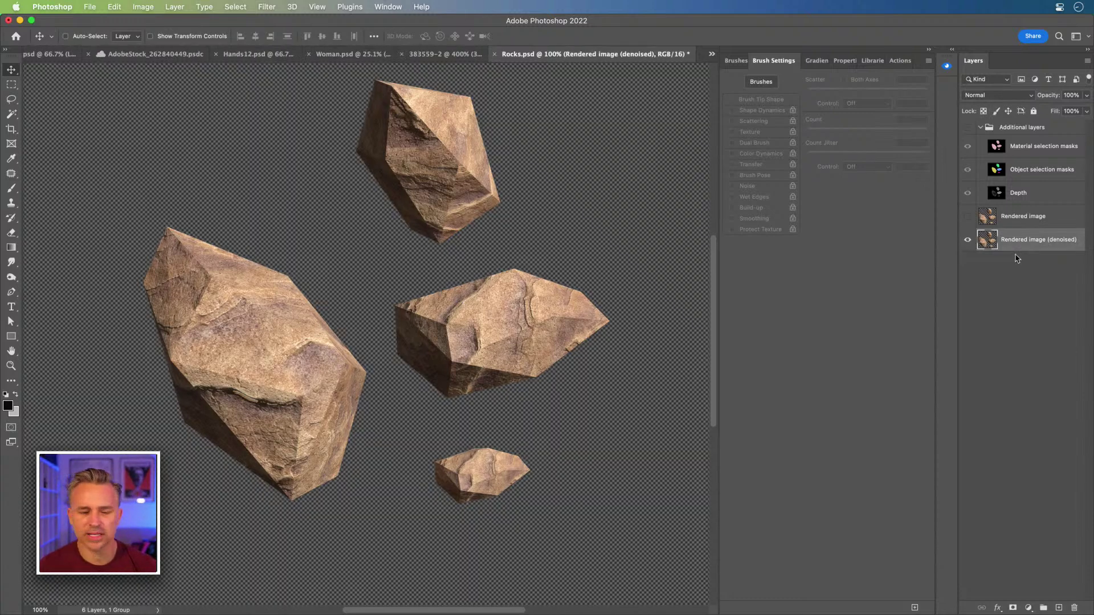
pyautogui.moveTo(224, 221); pyautogui.dragTo(245, 254)
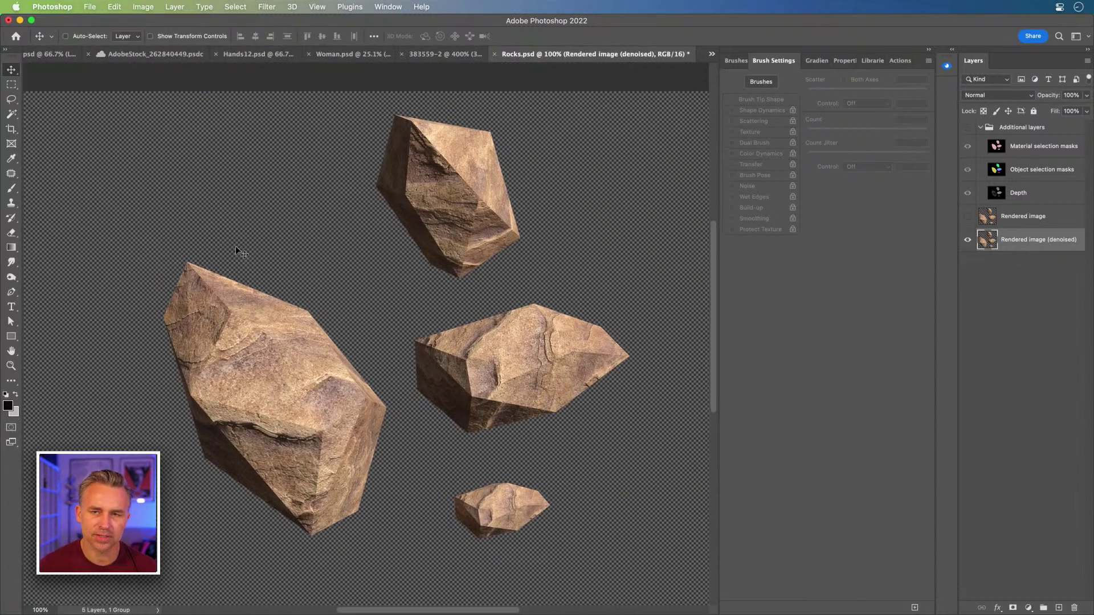
pyautogui.moveTo(197, 224); pyautogui.dragTo(193, 207)
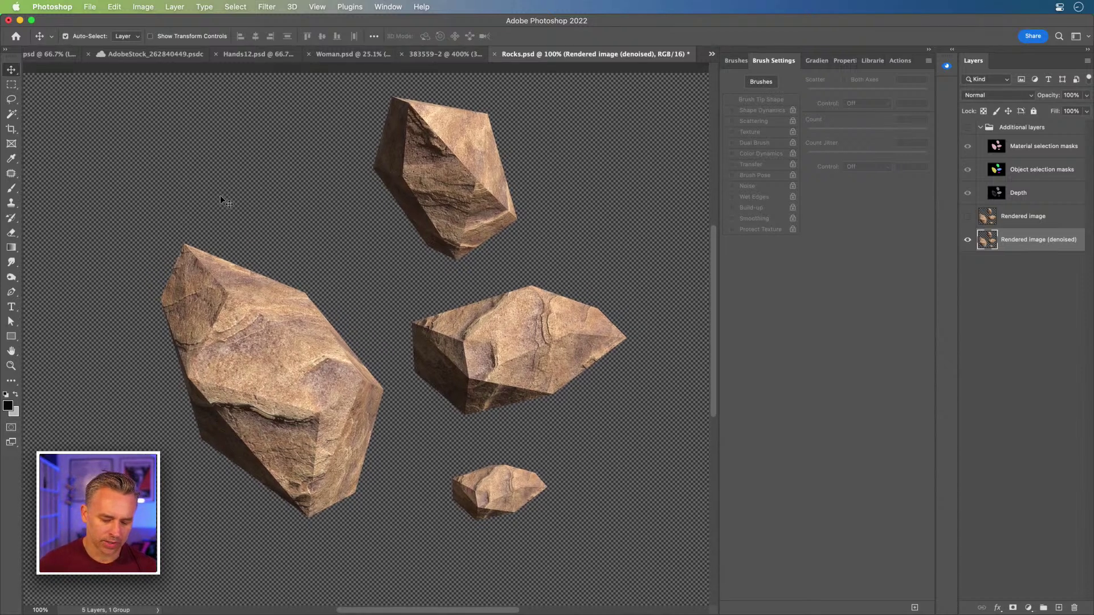
pyautogui.press('super+a')
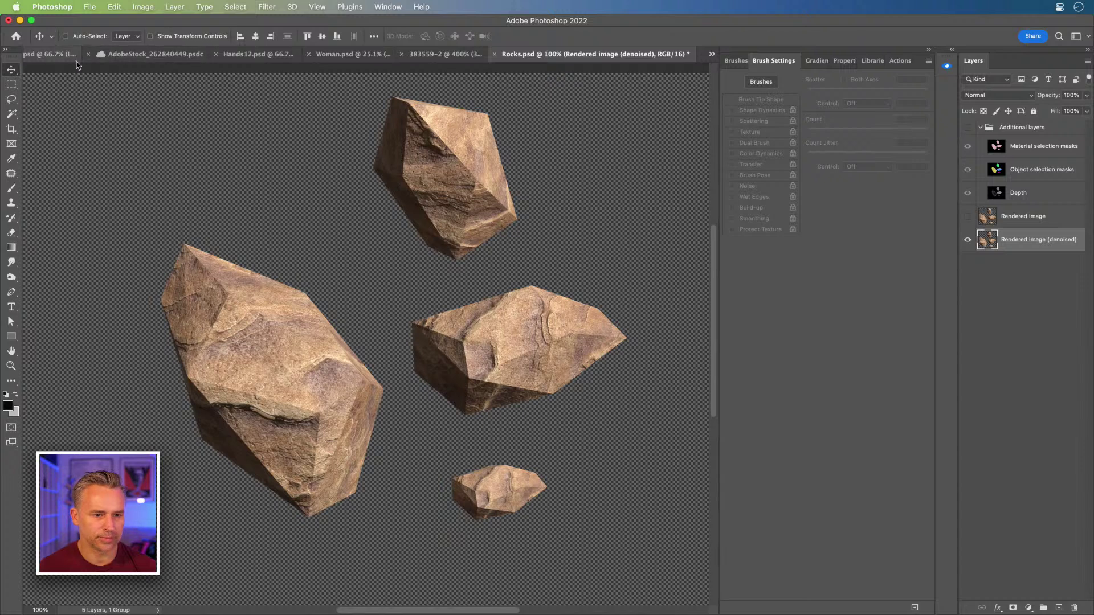
# - Paste the rocks into Angel.psd and desaturate them to grey with Saturation -100
pyautogui.click(46, 55)
pyautogui.press('super+v')
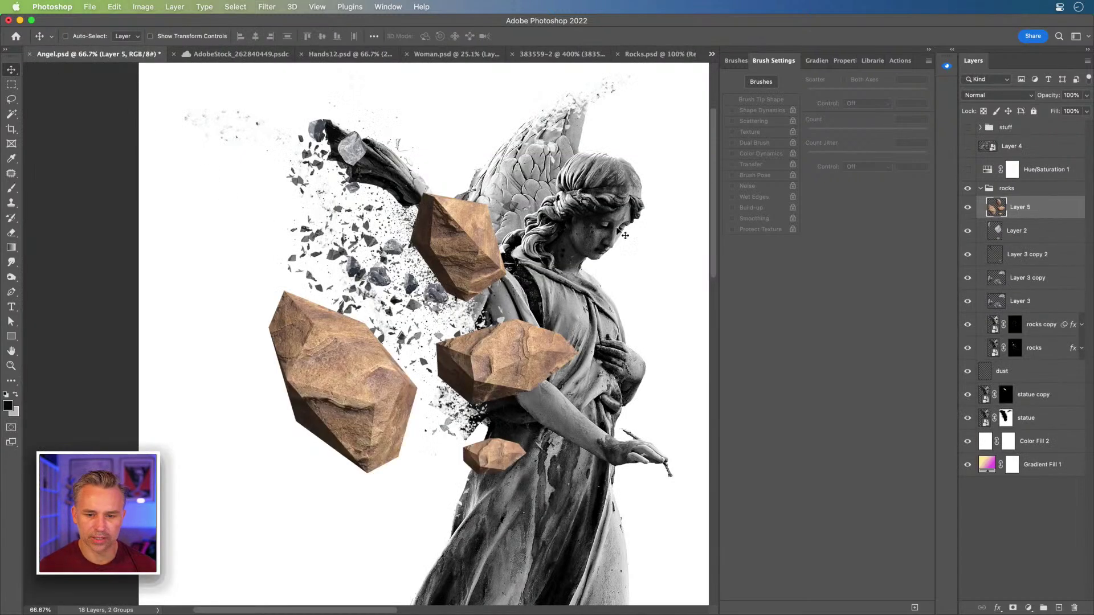
pyautogui.press('super+u')
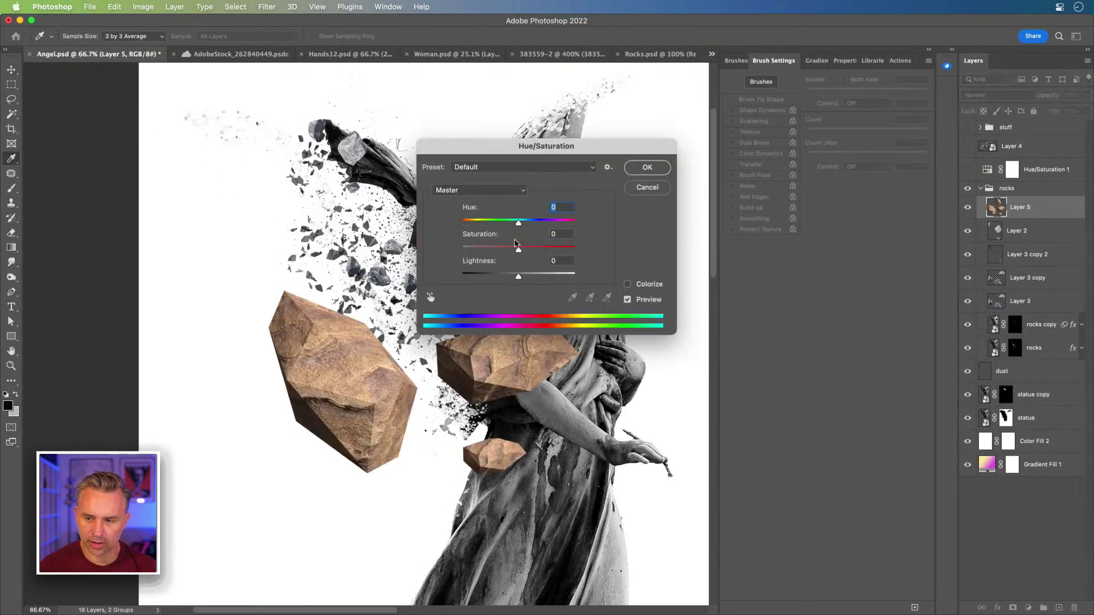
pyautogui.moveTo(482, 235); pyautogui.dragTo(234, 242)
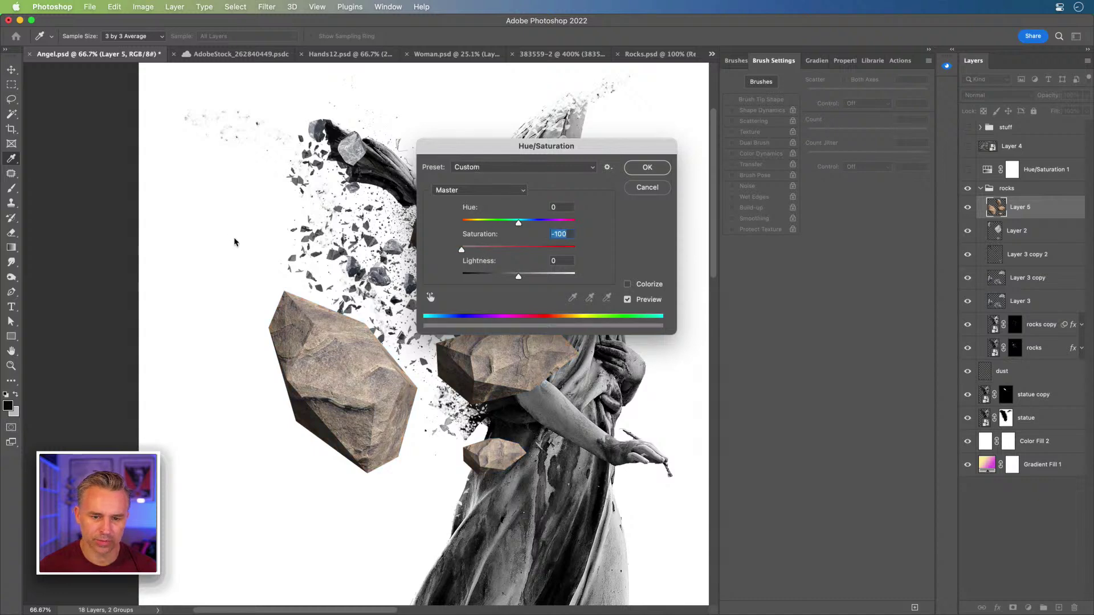
pyautogui.press('Return')
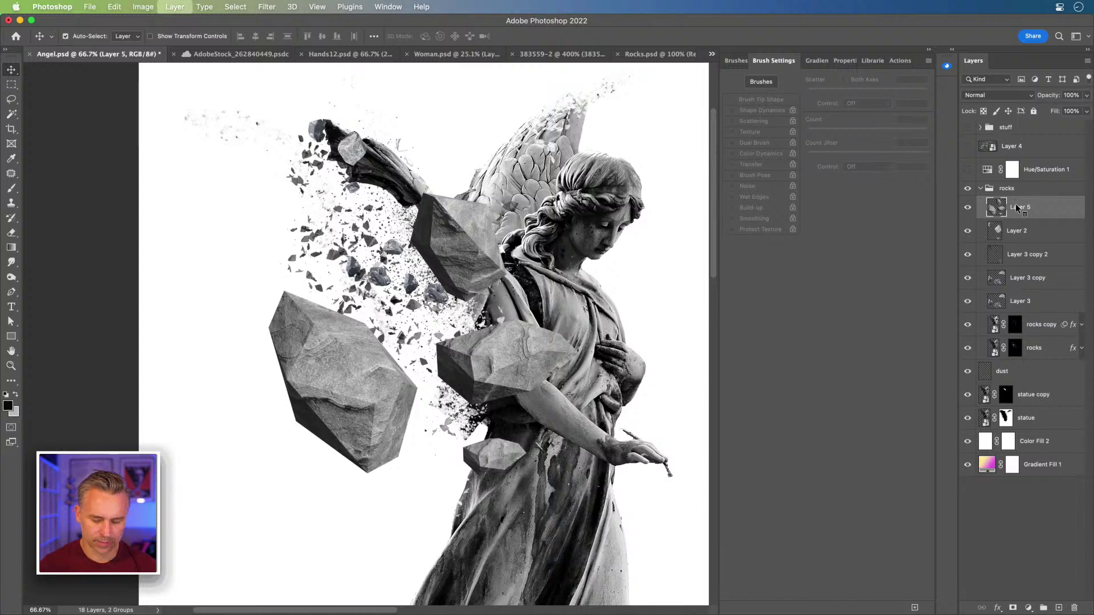
# - Scale the grey rocks down to about 261 x 237 px and move them up-right among the wing shards
pyautogui.hotkey('ctrl', 't')
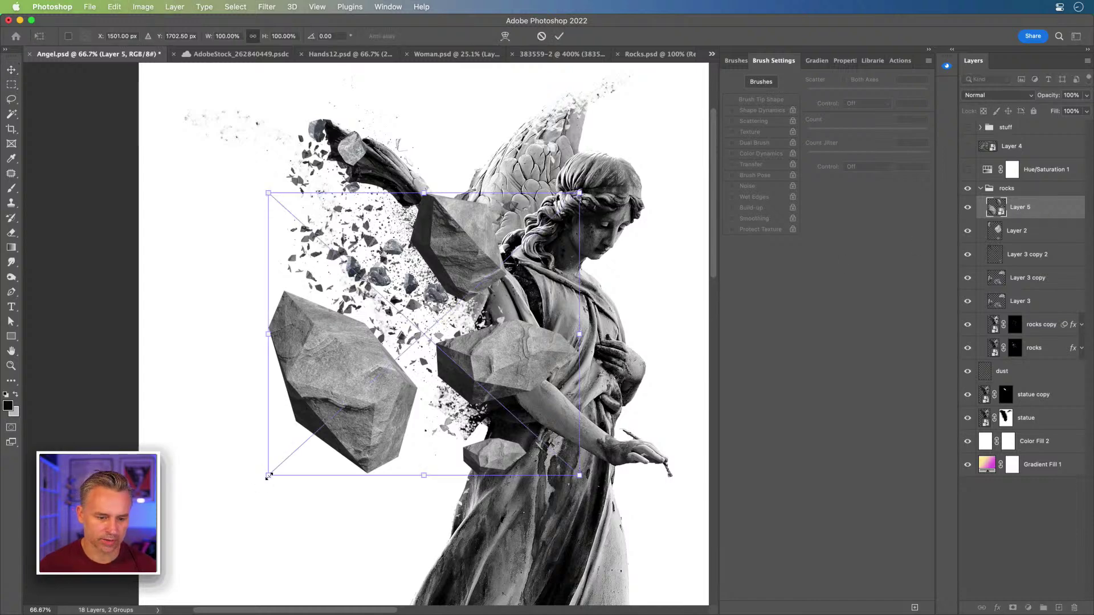
pyautogui.moveTo(268, 475); pyautogui.dragTo(365, 236)
pyautogui.press('Return')
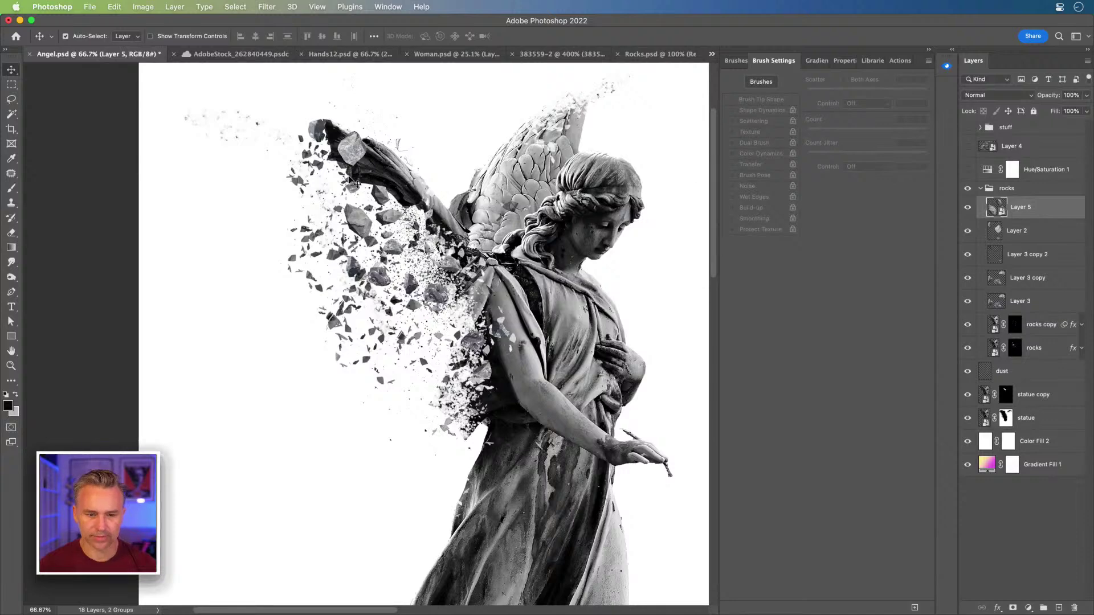
pyautogui.press('super+equal')
pyautogui.press('super+equal')
pyautogui.scroll(6, 351, 183)
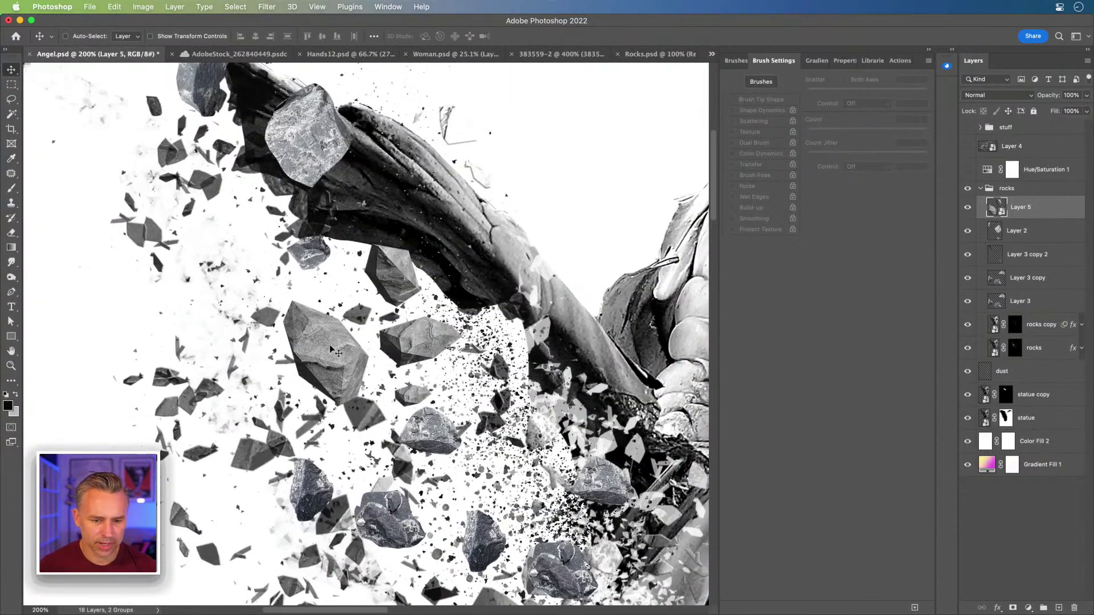
pyautogui.moveTo(330, 348)
pyautogui.mouseDown()
pyautogui.moveTo(376, 350)
pyautogui.moveTo(393, 322)
pyautogui.moveTo(347, 314)
pyautogui.moveTo(351, 324)
pyautogui.moveTo(324, 245)
pyautogui.moveTo(384, 265)
pyautogui.mouseUp()
pyautogui.press('super+minus')
pyautogui.press('super+minus')
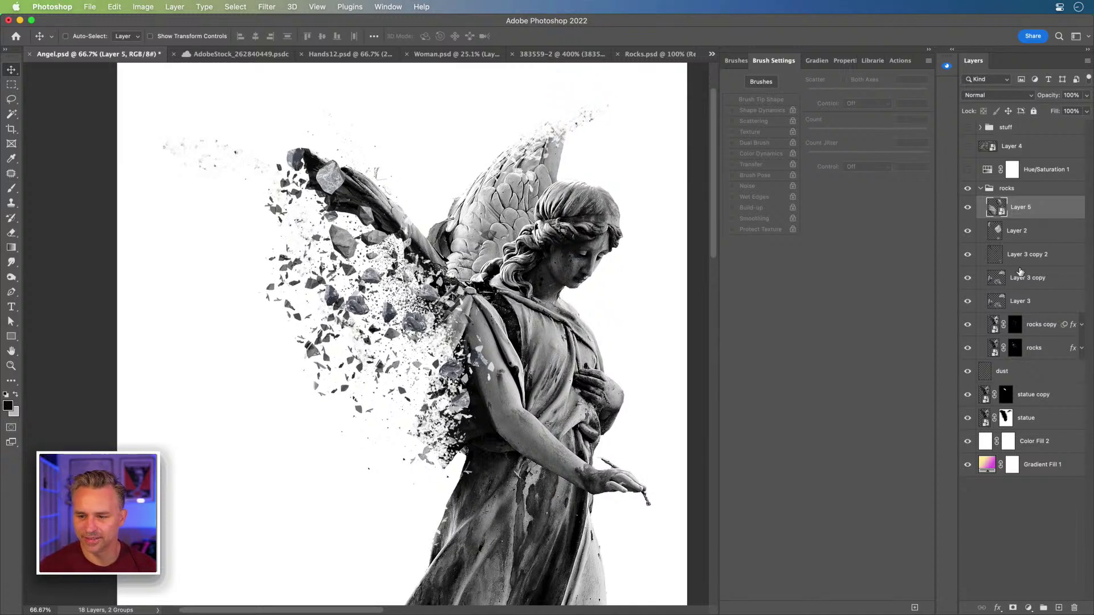
# - Hide Color Fill 2, then duplicate Layer 3 copy above the wing tip as Layer 3 copy 3 below the statue
pyautogui.click(1015, 268)
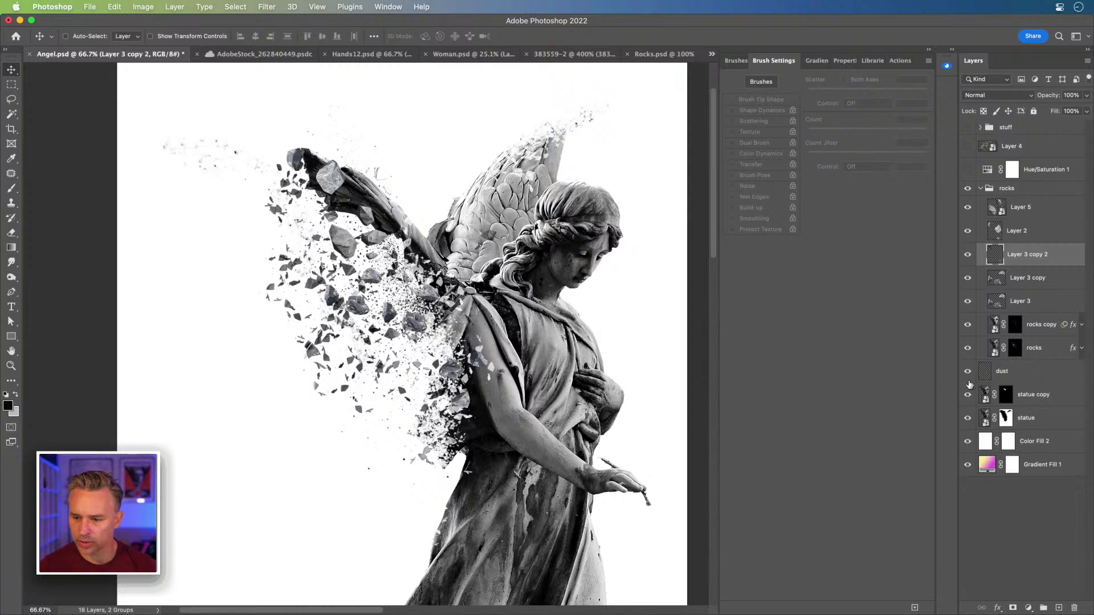
pyautogui.click(966, 442)
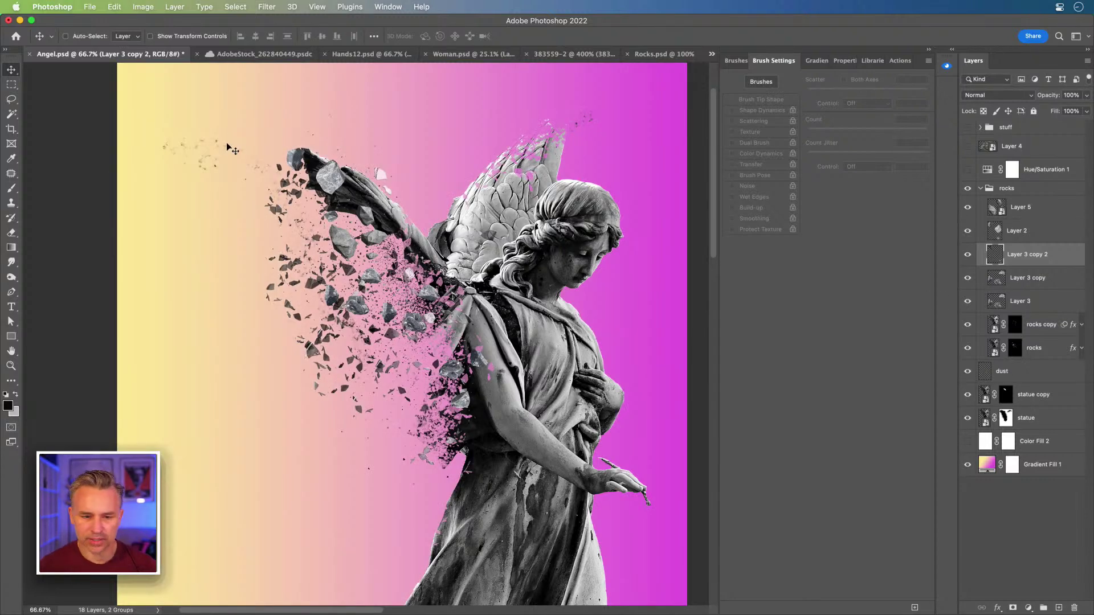
pyautogui.keyDown('super'); pyautogui.click(368, 277); pyautogui.keyUp('super')
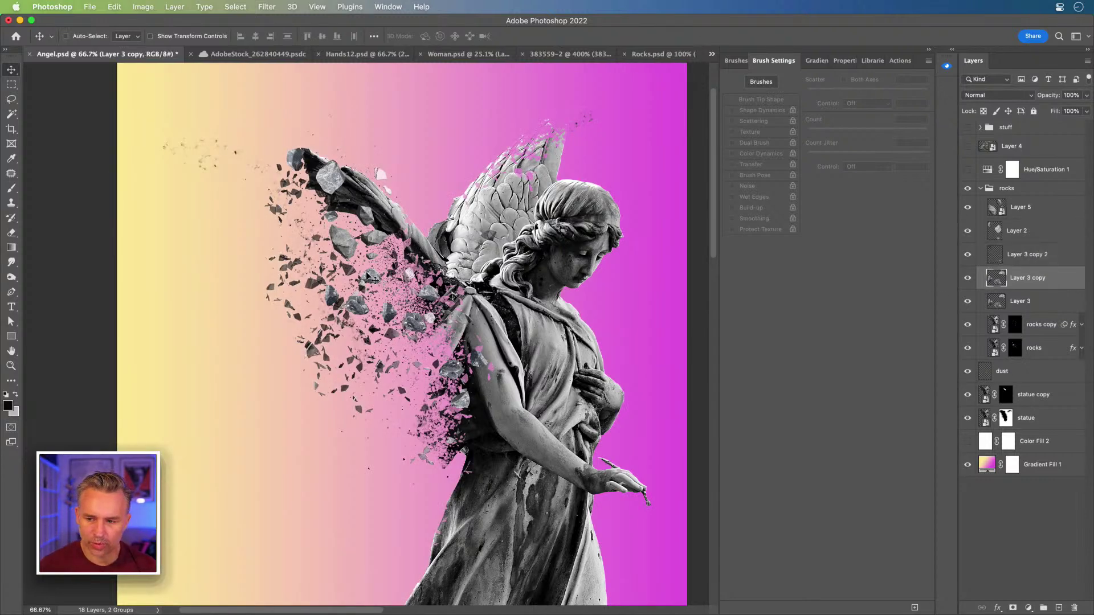
pyautogui.moveTo(370, 280); pyautogui.dragTo(567, 106)
pyautogui.moveTo(1057, 281); pyautogui.dragTo(1012, 453)
pyautogui.moveTo(514, 132)
pyautogui.mouseDown()
pyautogui.moveTo(510, 142)
pyautogui.moveTo(508, 133)
pyautogui.mouseUp()
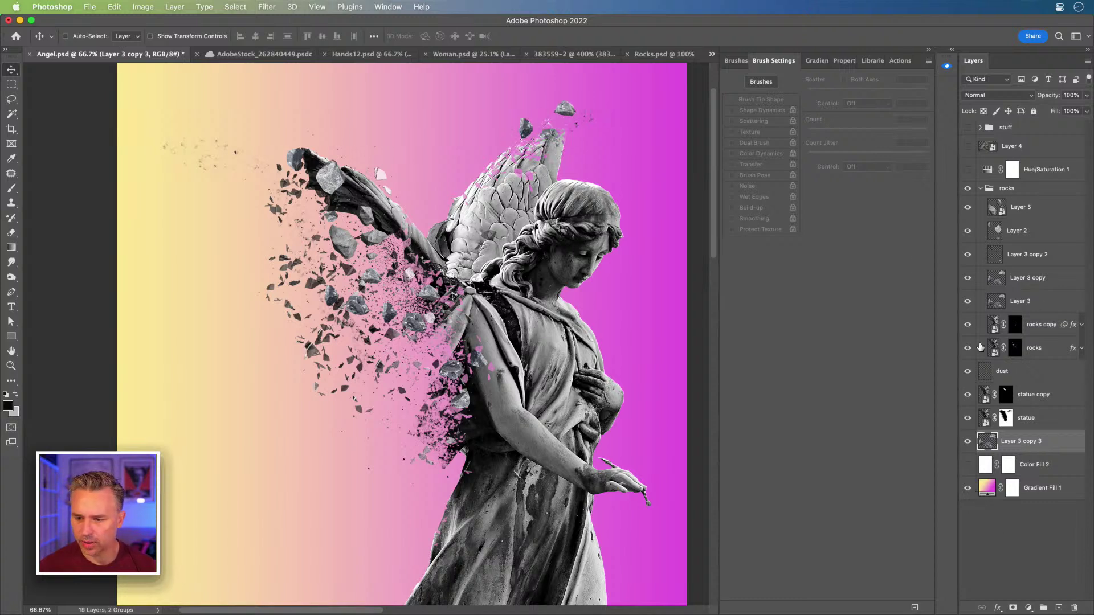
pyautogui.click(1039, 331)
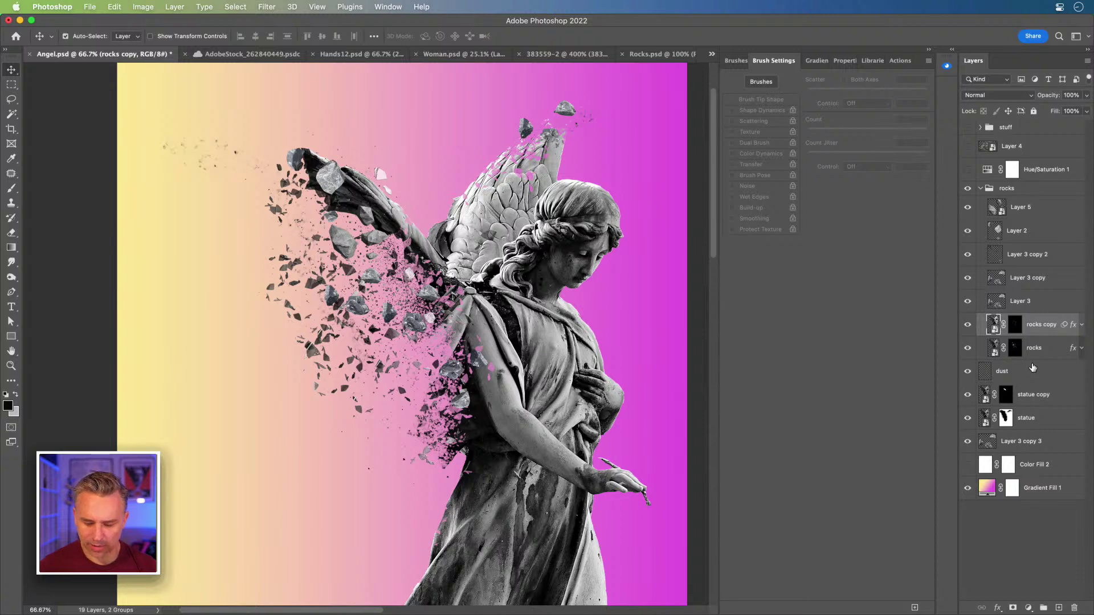
# - Duplicate the rocks copy layer and move the rocks copy 2 fragments across the upper wing
pyautogui.press('super+j')
pyautogui.moveTo(306, 221); pyautogui.dragTo(253, 378)
pyautogui.press('super+t')
pyautogui.press('Return')
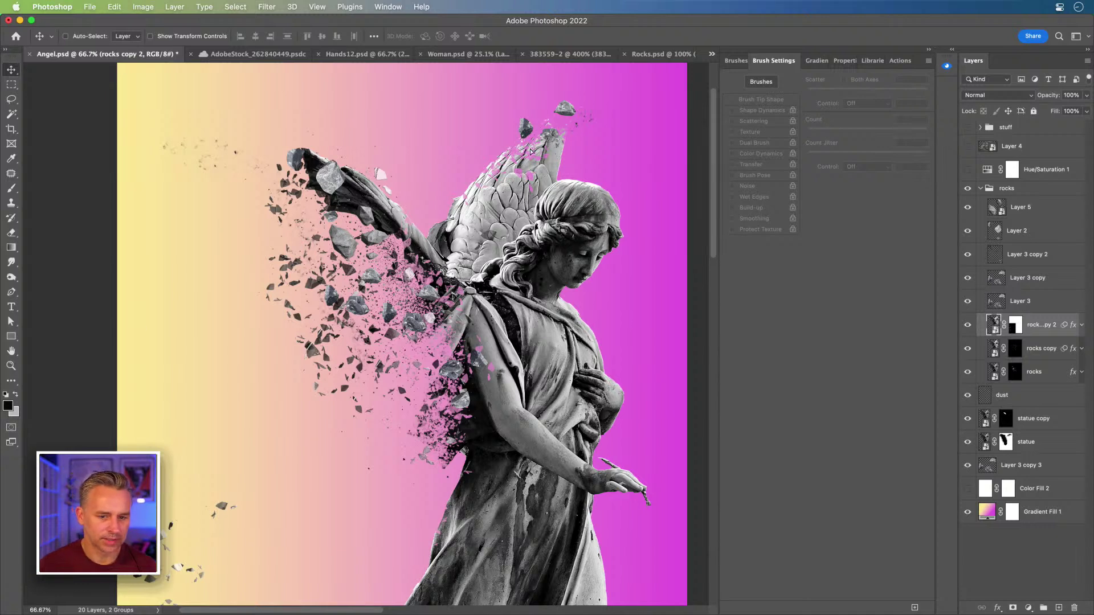
pyautogui.moveTo(530, 151); pyautogui.dragTo(510, 122)
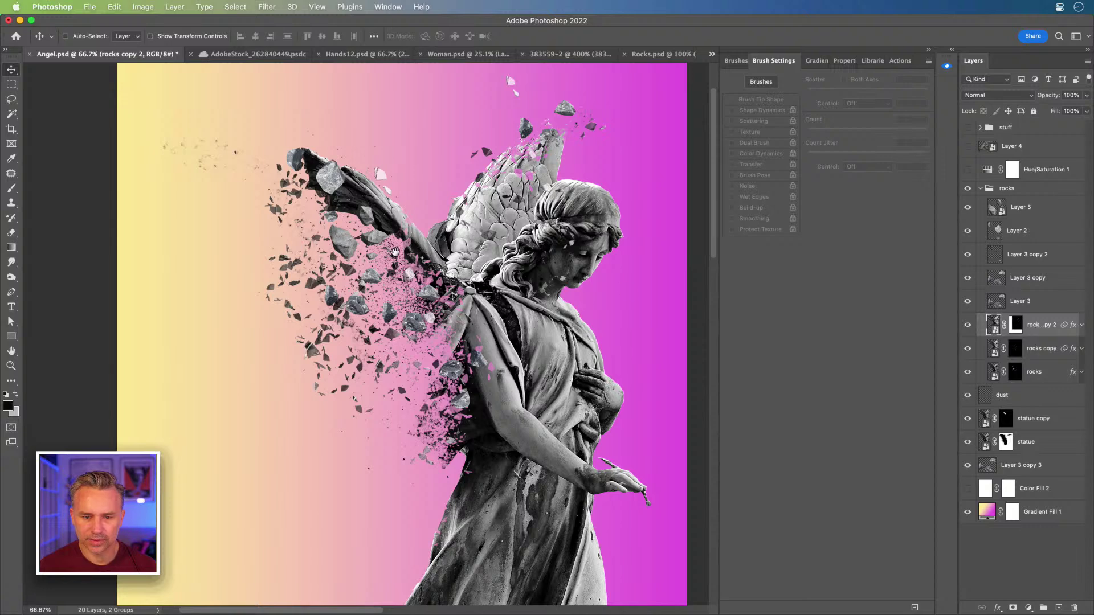
pyautogui.scroll(3, 495, 320)
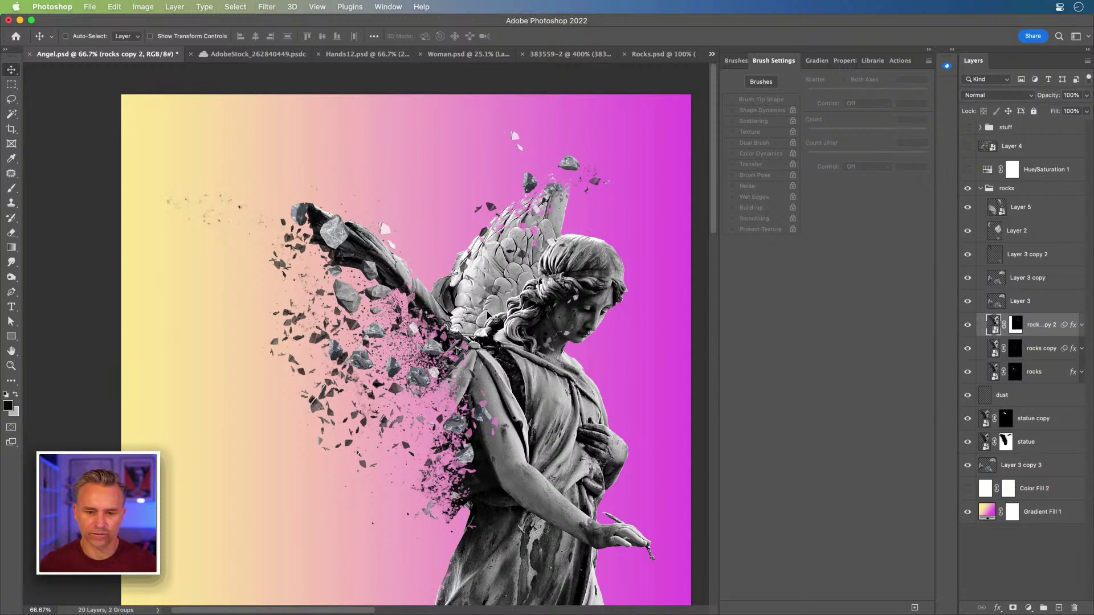
pyautogui.moveTo(495, 333); pyautogui.dragTo(435, 301)
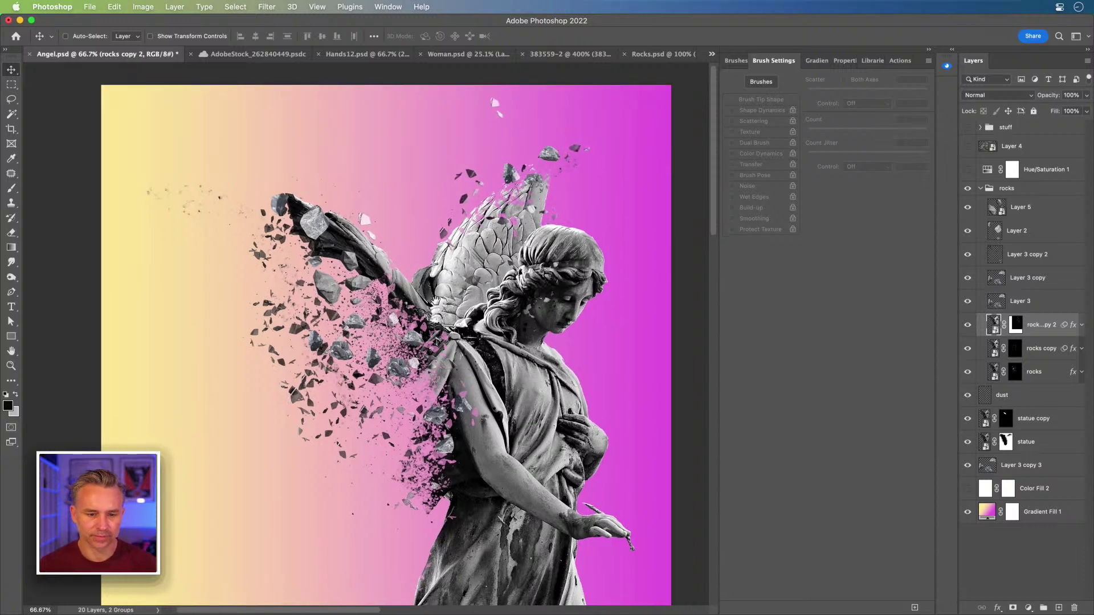
# - Duplicate Layer 2's rock shards and move the copy up over the wing
pyautogui.keyDown('super'); pyautogui.click(323, 285); pyautogui.keyUp('super')
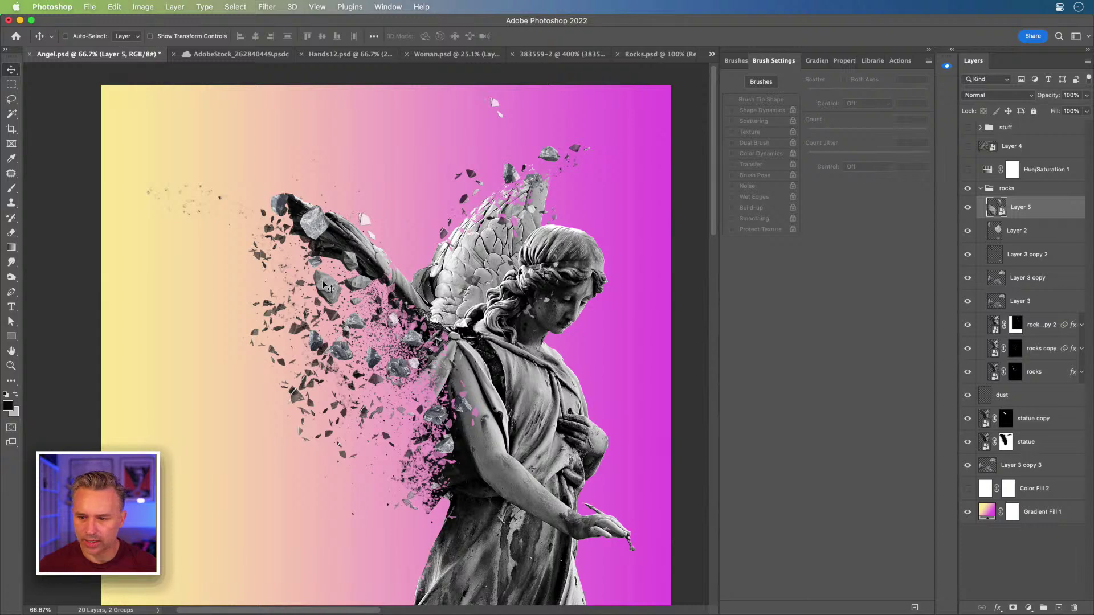
pyautogui.hotkey('alt', '[')
pyautogui.press('super+j')
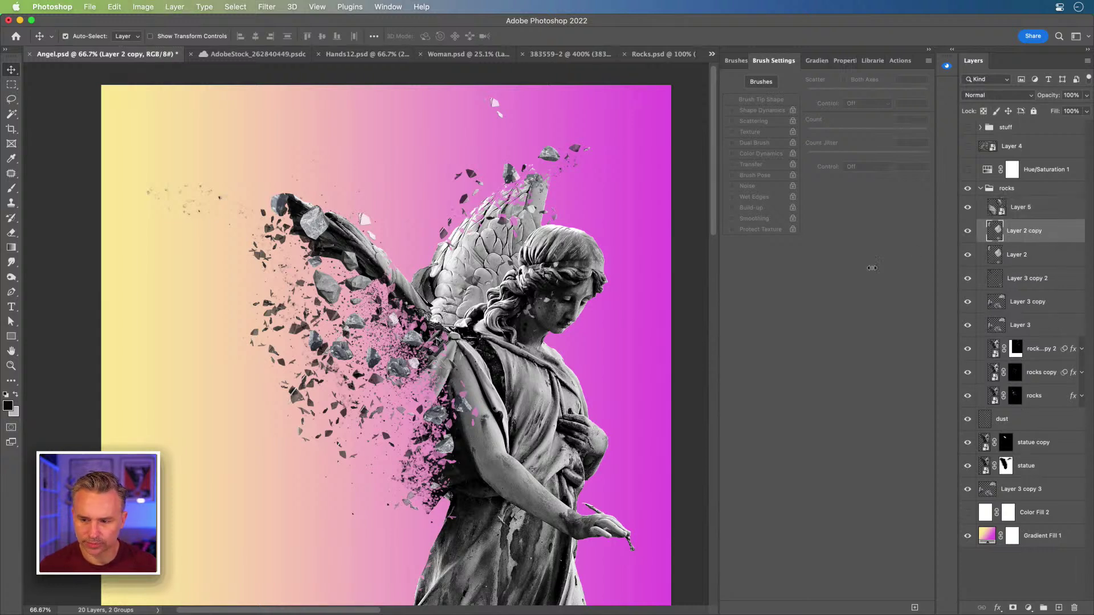
pyautogui.moveTo(484, 171); pyautogui.dragTo(511, 257)
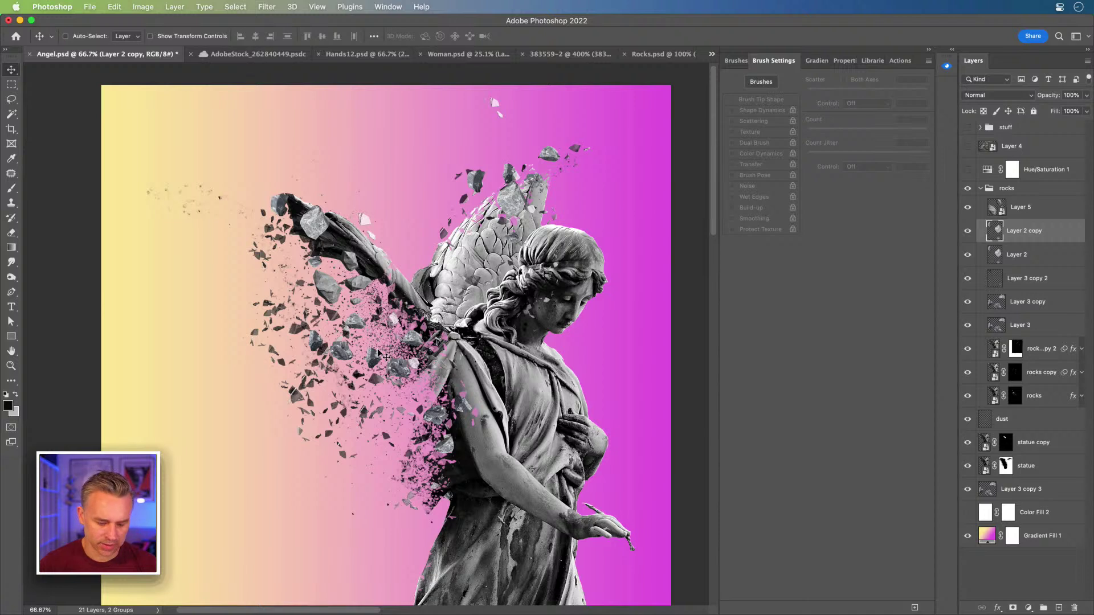
# - Inspect the Layer 3, rocks, gradient and Layer 3 copy 3 layers, then hide the dust layer
pyautogui.keyDown('super'); pyautogui.click(404, 349); pyautogui.keyUp('super')
pyautogui.keyDown('super'); pyautogui.click(404, 345); pyautogui.keyUp('super')
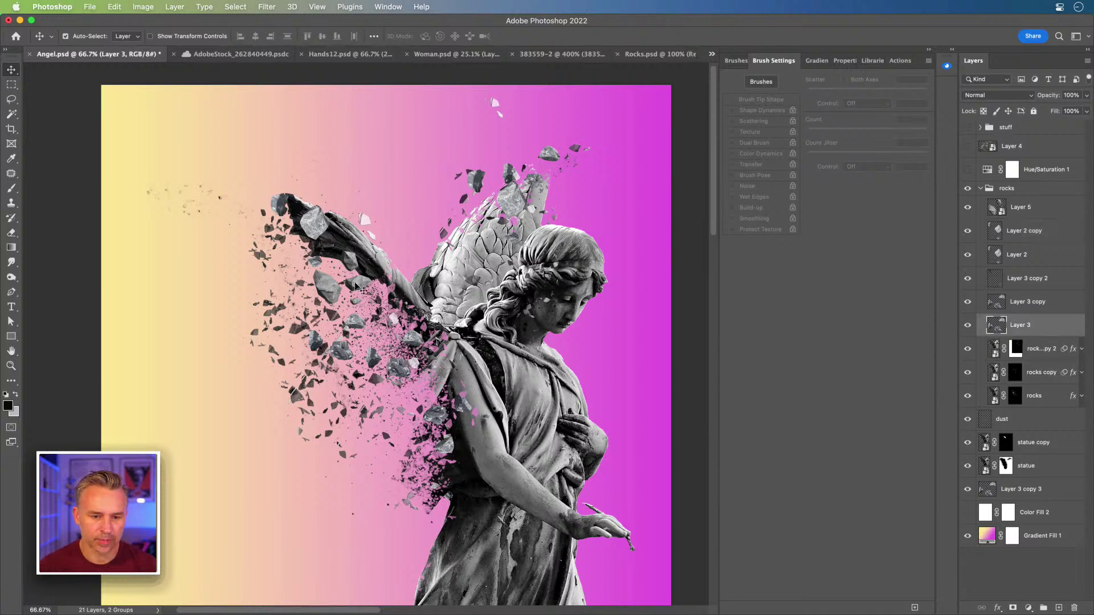
pyautogui.keyDown('super'); pyautogui.click(297, 332); pyautogui.keyUp('super')
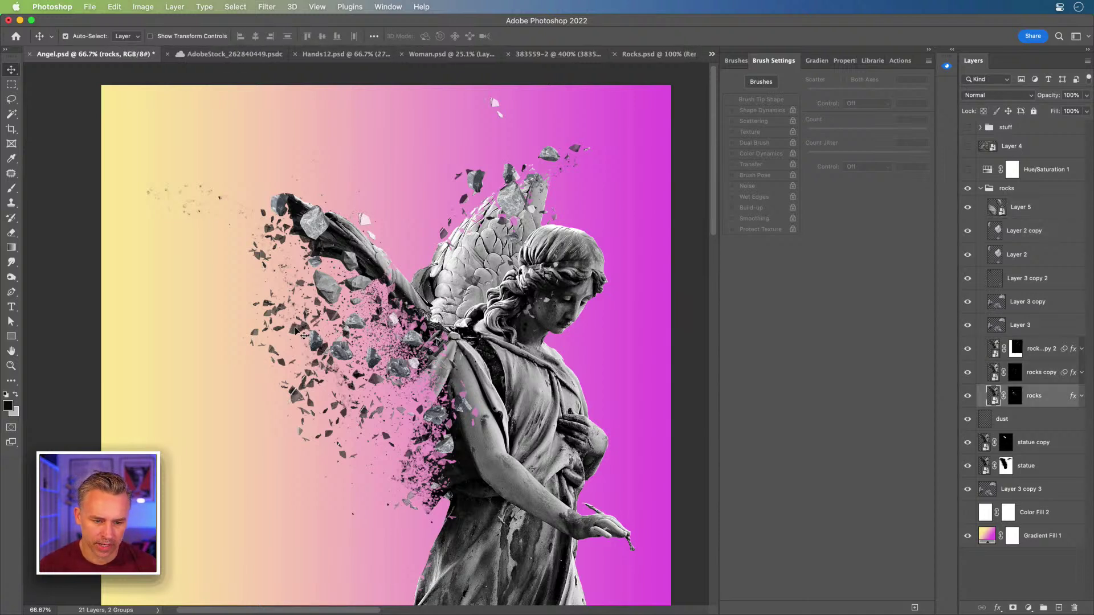
pyautogui.keyDown('super'); pyautogui.click(397, 357); pyautogui.keyUp('super')
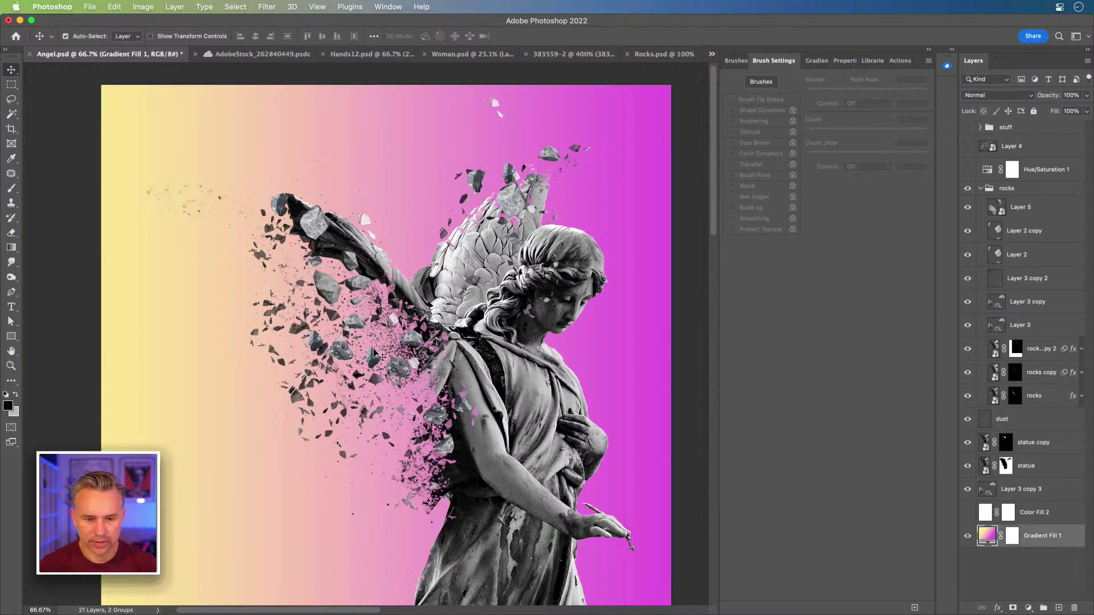
pyautogui.click(1000, 486)
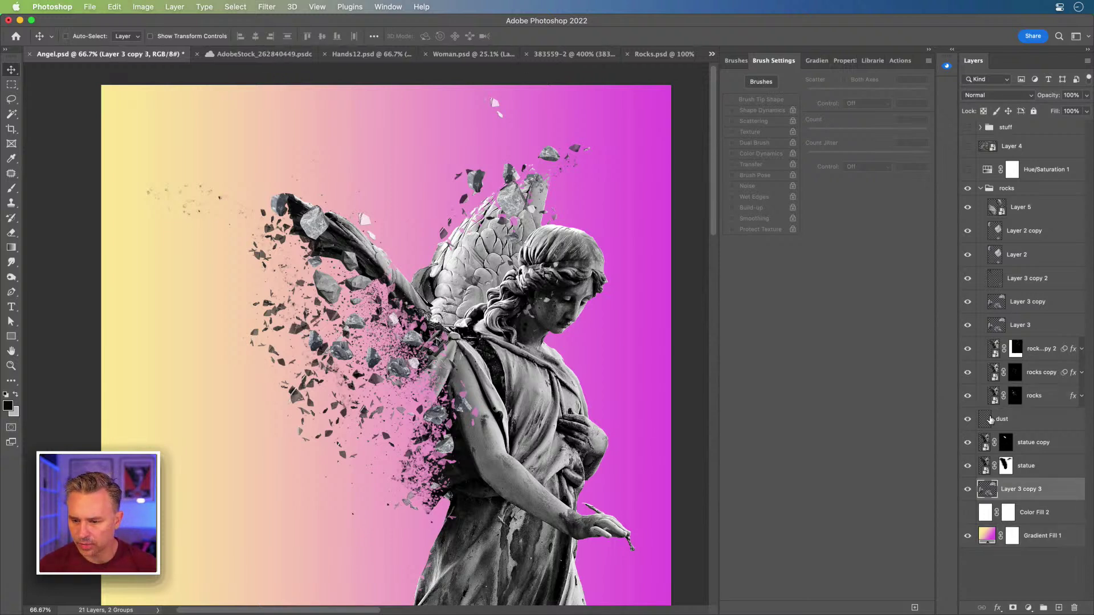
pyautogui.click(985, 420)
pyautogui.click(966, 421)
# - Show the dust layer, duplicate it, shift the copy up-right and scale it to about 81%
pyautogui.click(966, 420)
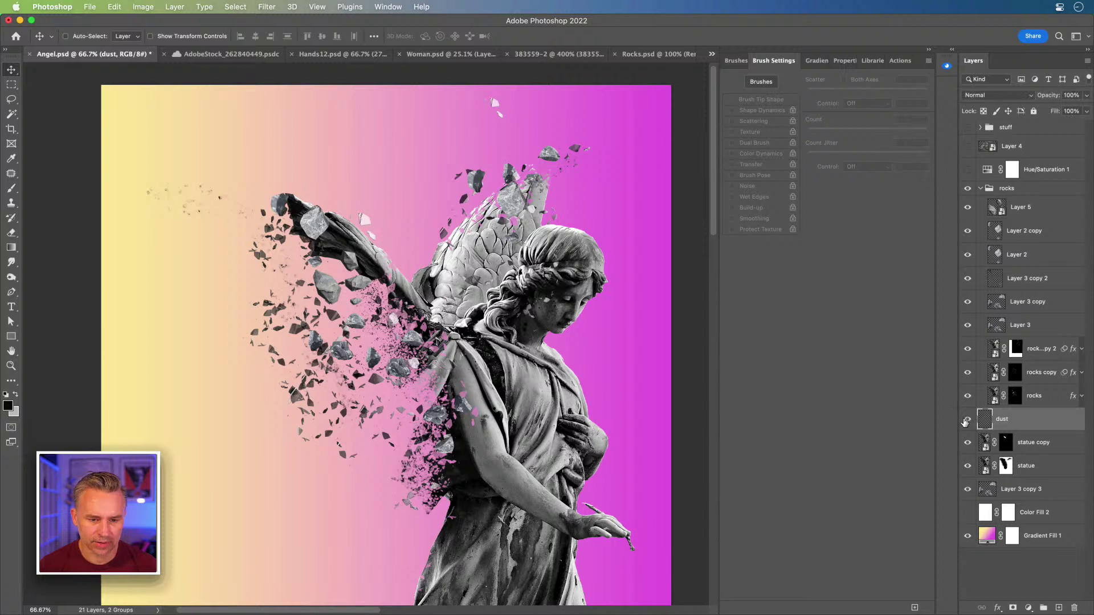
pyautogui.press('super+j')
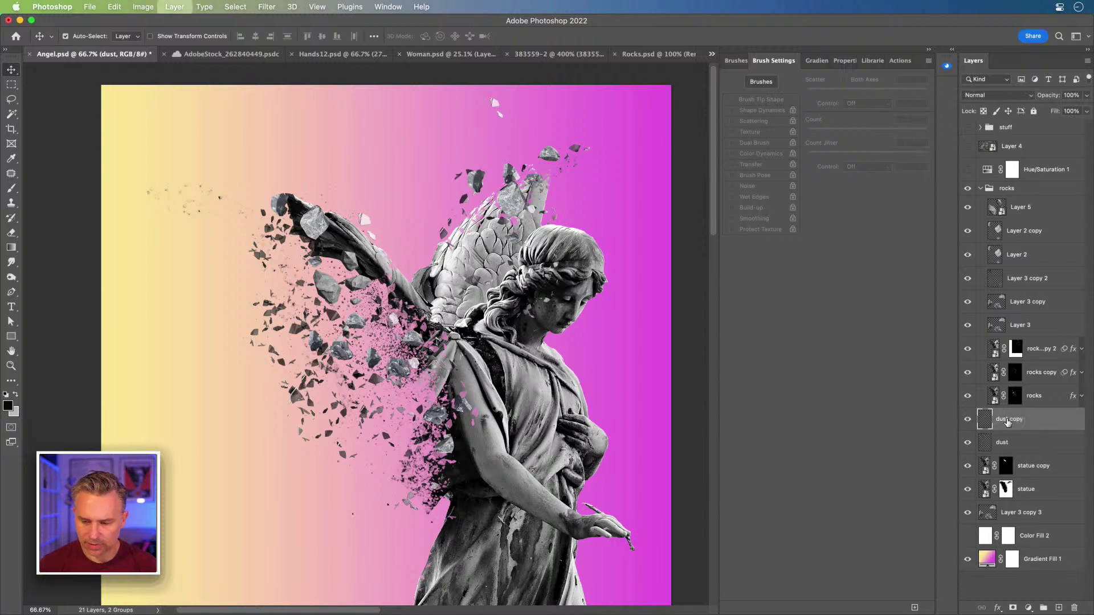
pyautogui.moveTo(370, 246); pyautogui.dragTo(433, 240)
pyautogui.press('super+t')
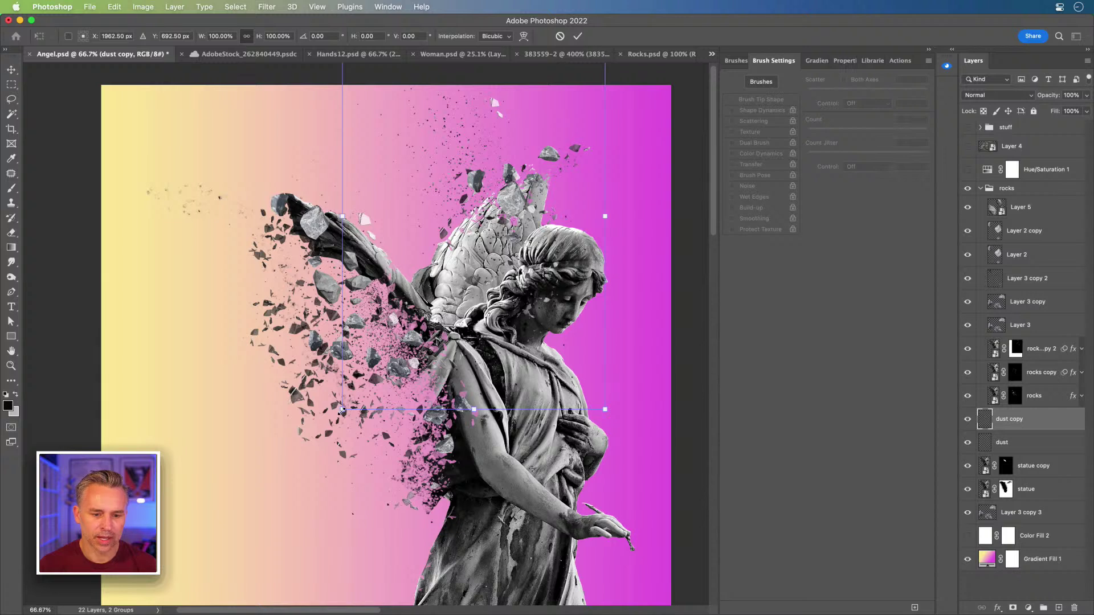
pyautogui.moveTo(342, 409); pyautogui.dragTo(393, 335)
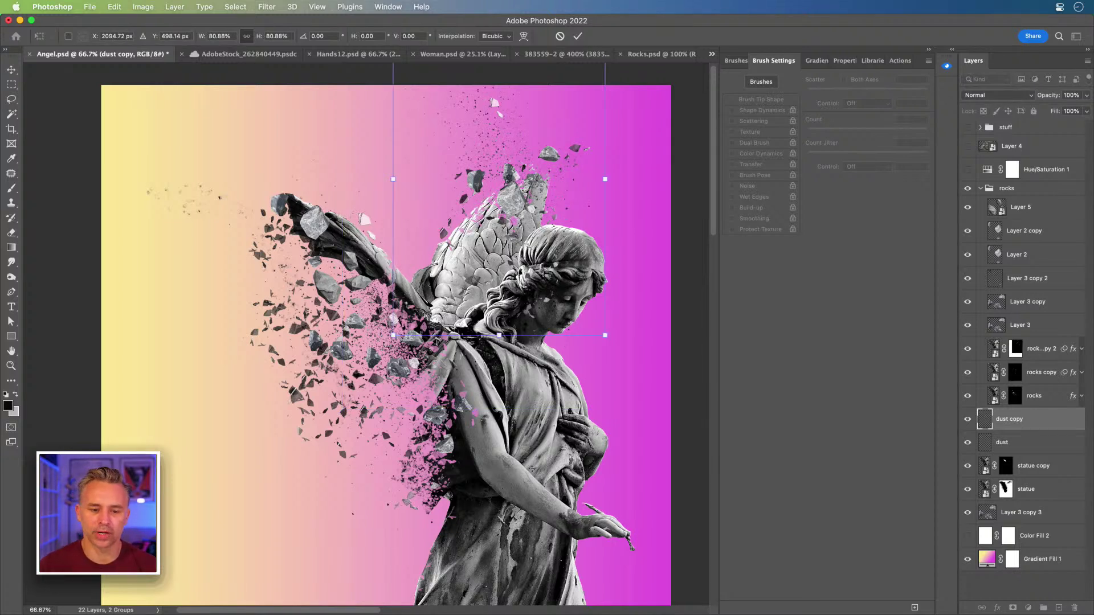
pyautogui.press('Return')
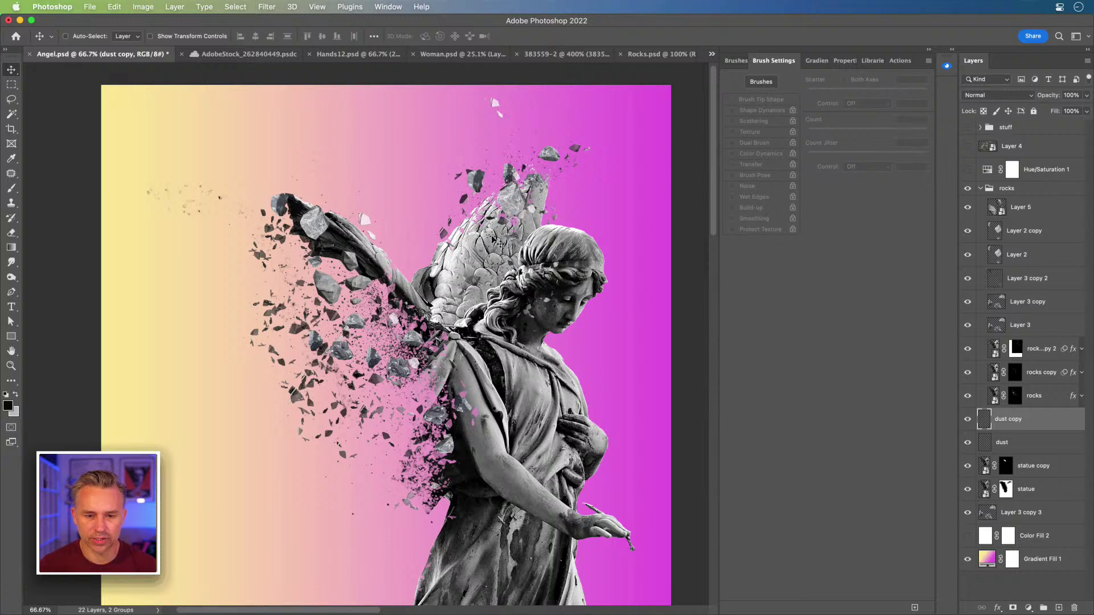
pyautogui.scroll(-3, 531, 214)
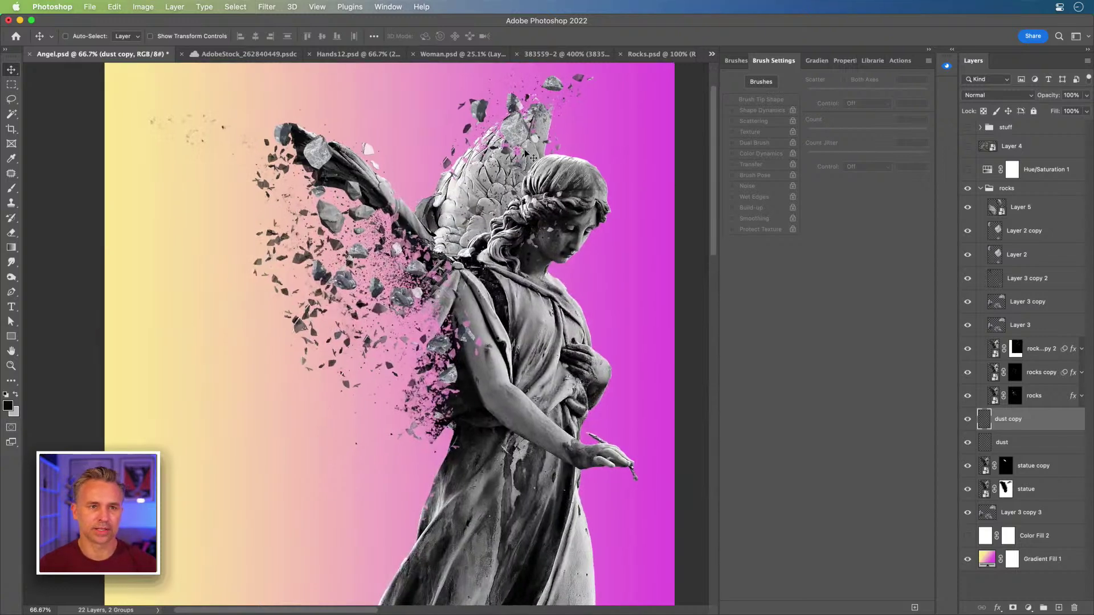
# - View at 100% with side panels collapsed, and select Layer 5 to check its rocks
pyautogui.press('super+1')
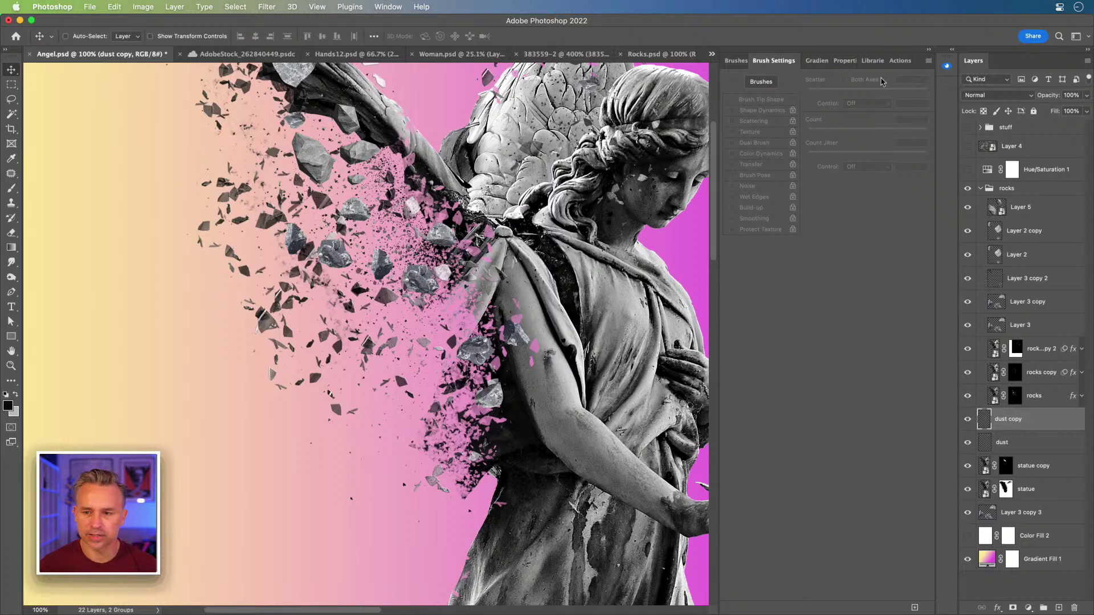
pyautogui.click(928, 50)
pyautogui.moveTo(526, 290)
pyautogui.mouseDown()
pyautogui.moveTo(563, 302)
pyautogui.moveTo(509, 394)
pyautogui.moveTo(555, 388)
pyautogui.mouseUp()
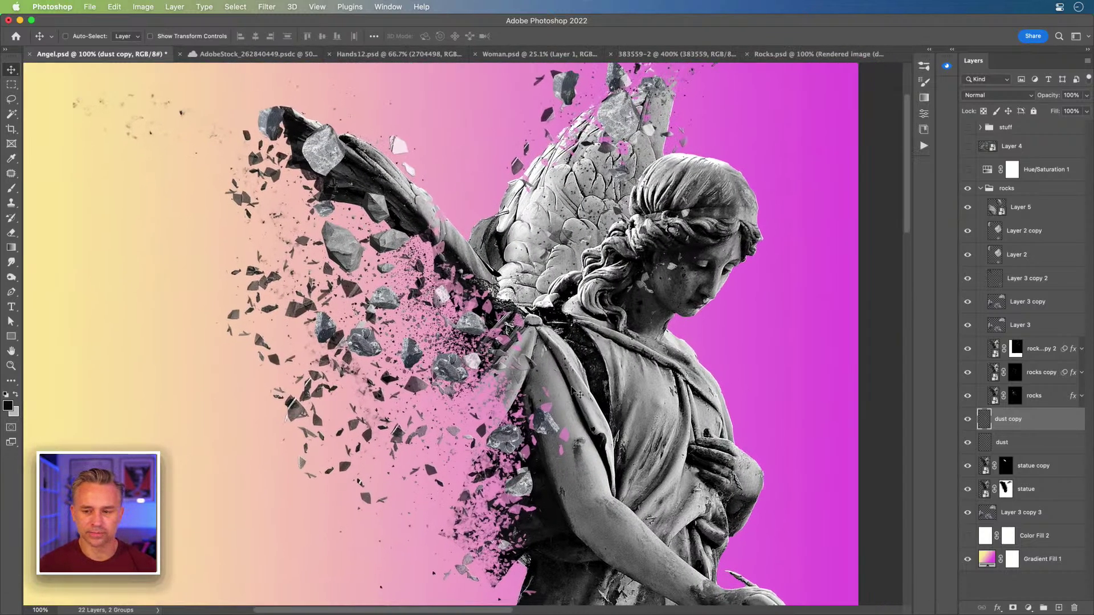
pyautogui.click(1025, 209)
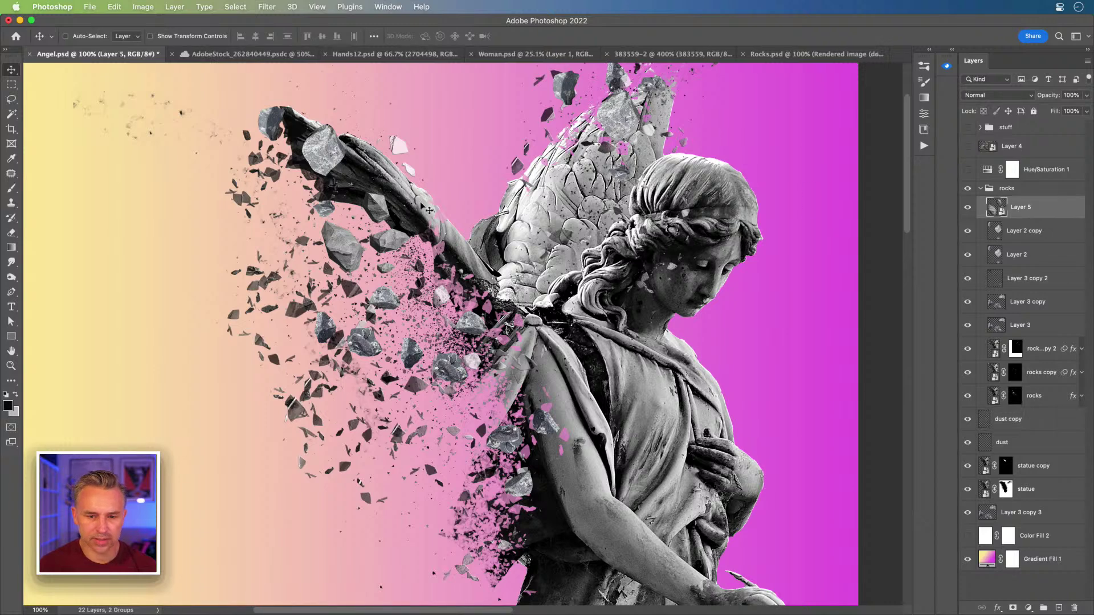
pyautogui.click(966, 208)
pyautogui.click(967, 209)
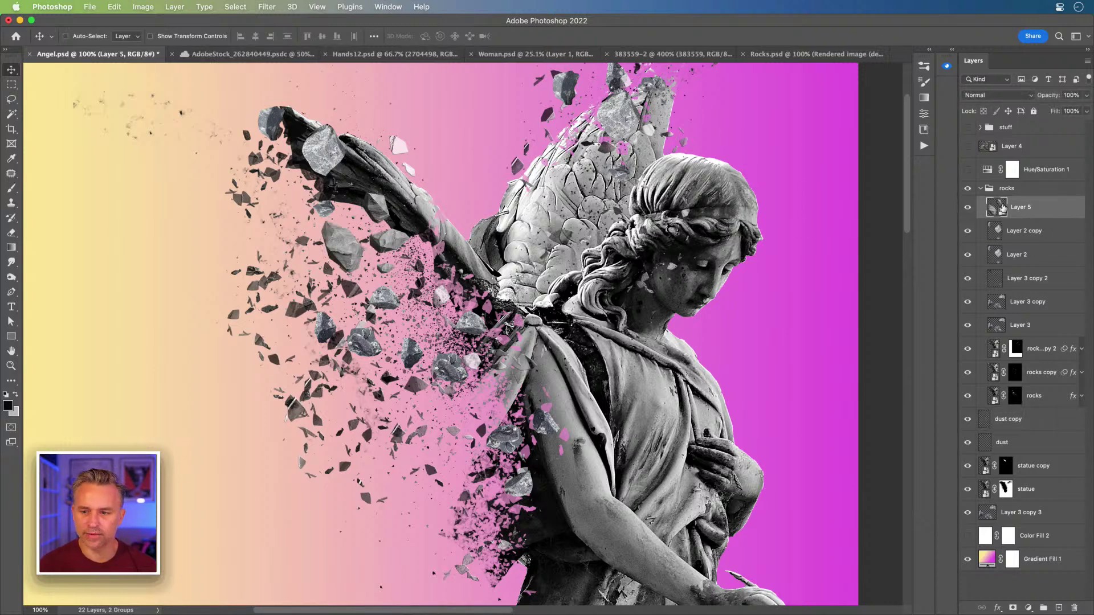
# - Duplicate Layer 5 and move the copied rocks down and right
pyautogui.press('super+j')
pyautogui.moveTo(273, 204); pyautogui.dragTo(323, 328)
pyautogui.press('super+t')
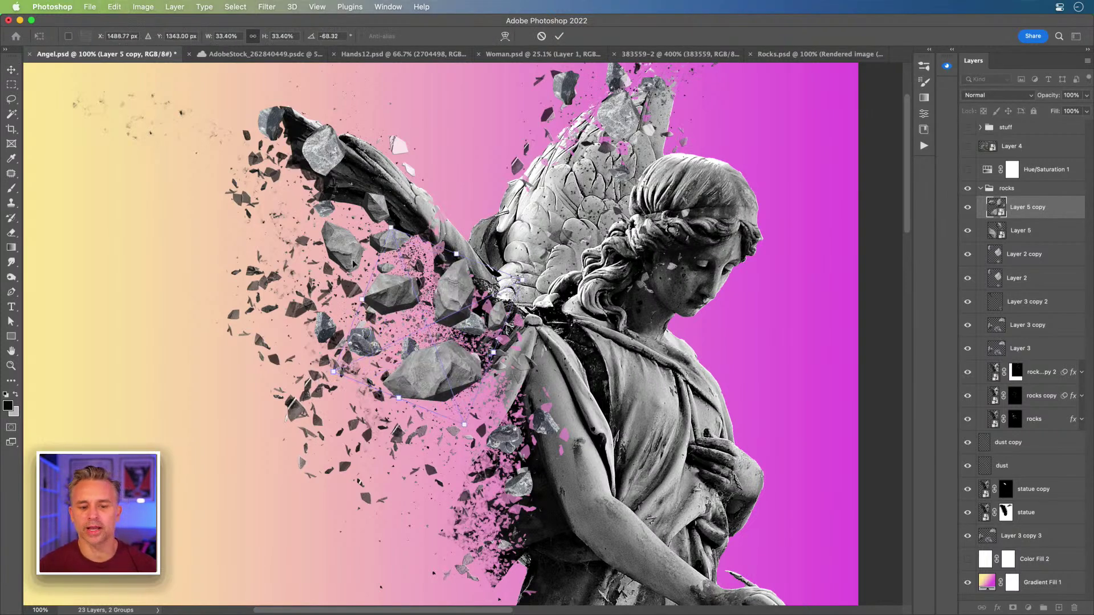
pyautogui.press('Return')
# - Move the copied rocks to the upper left and enlarge them to about 82%
pyautogui.moveTo(449, 346); pyautogui.dragTo(228, 229)
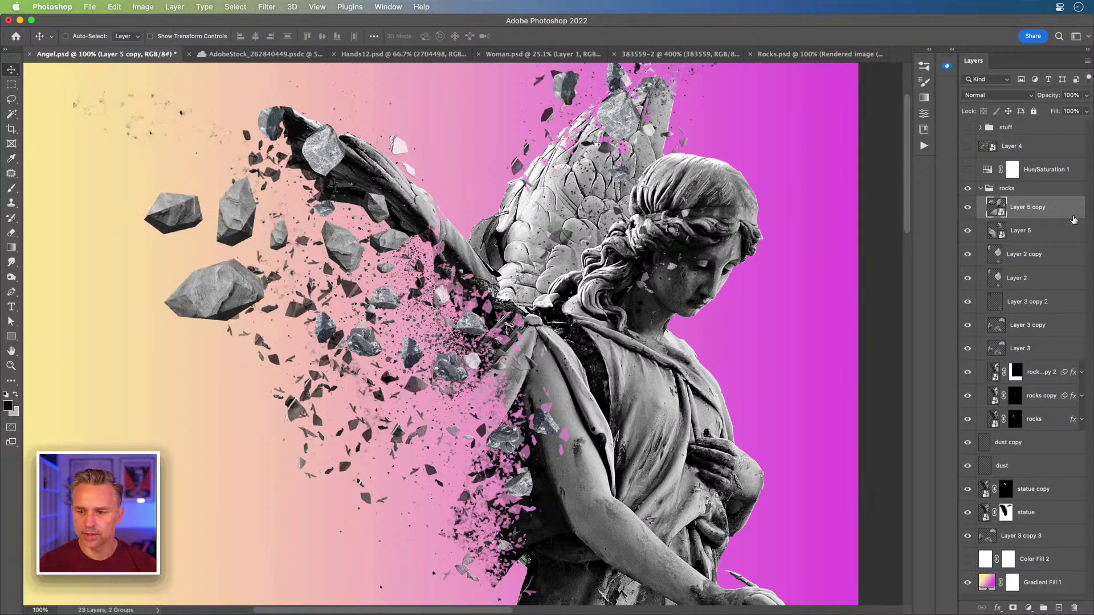
pyautogui.press('super')
pyautogui.press('super+t')
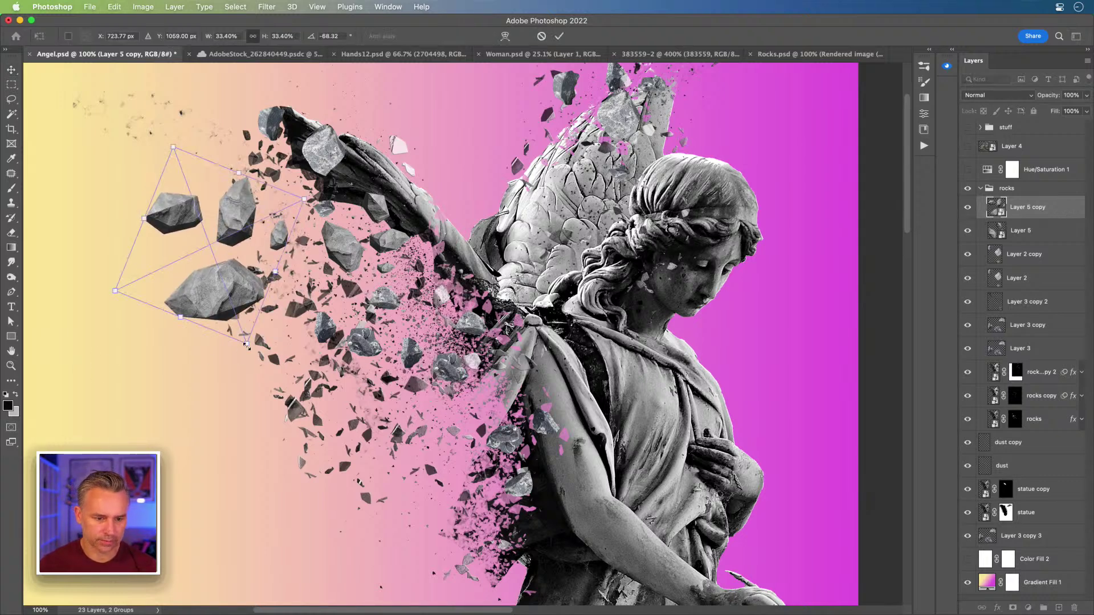
pyautogui.moveTo(350, 548); pyautogui.dragTo(350, 551)
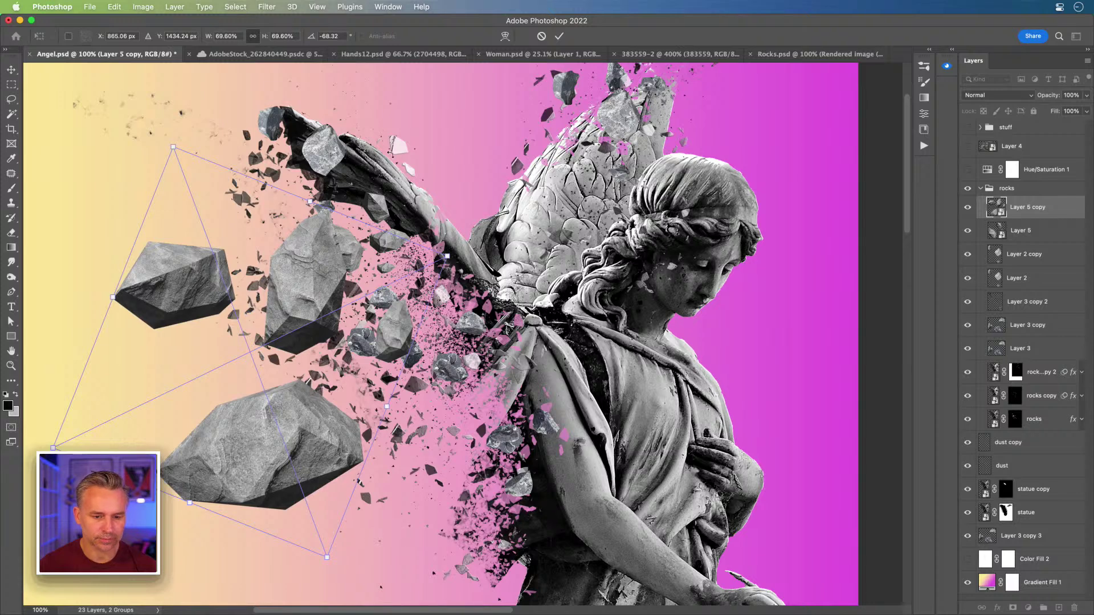
pyautogui.moveTo(447, 256); pyautogui.dragTo(474, 223)
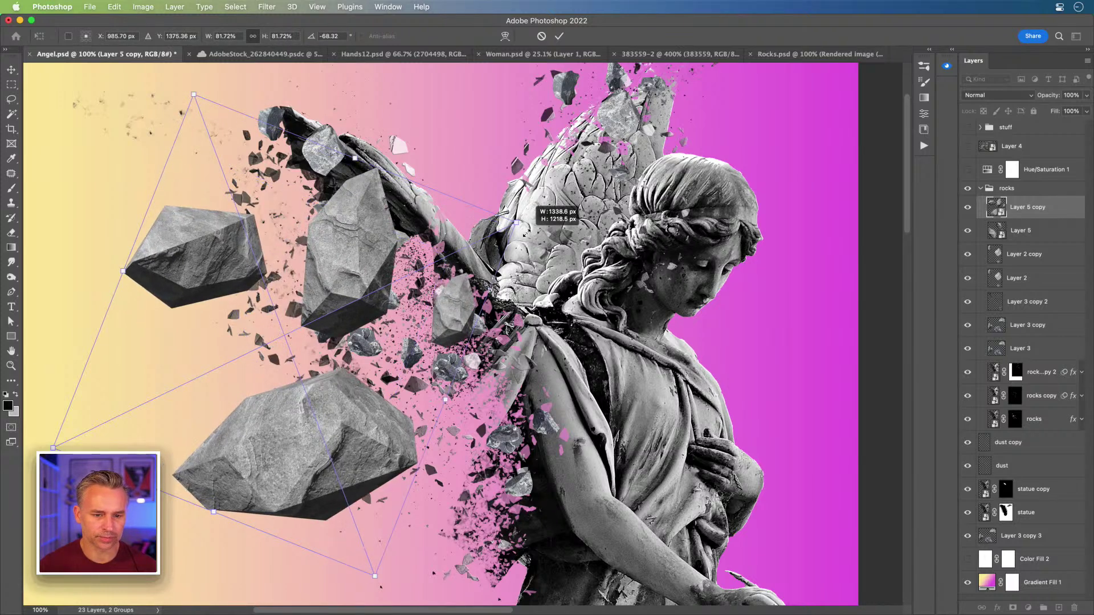
pyautogui.press('Return')
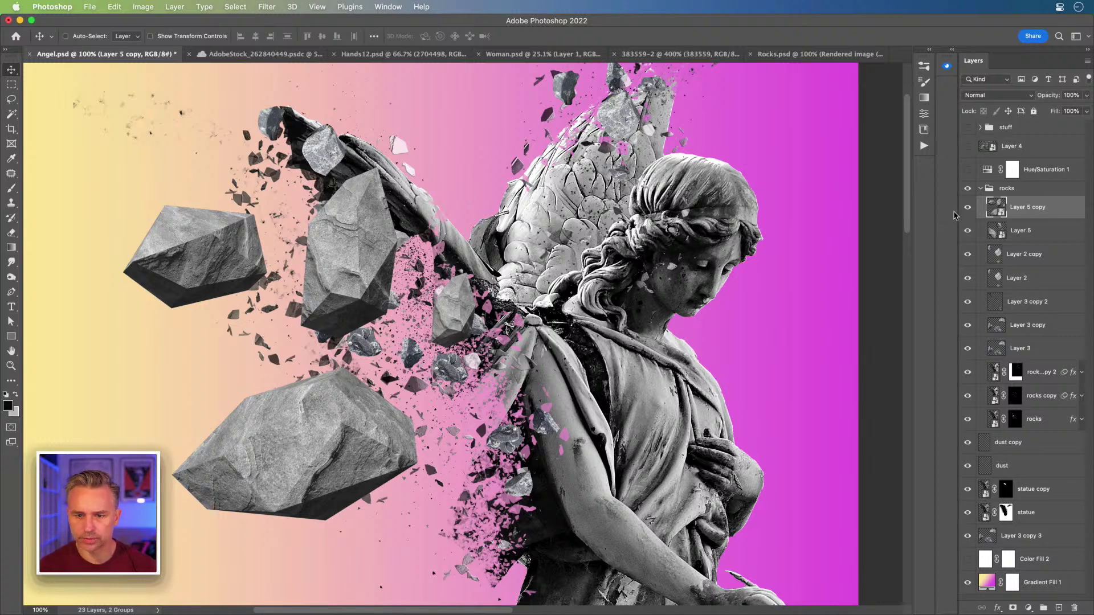
# - Close Rocks.psd without saving
pyautogui.click(792, 55)
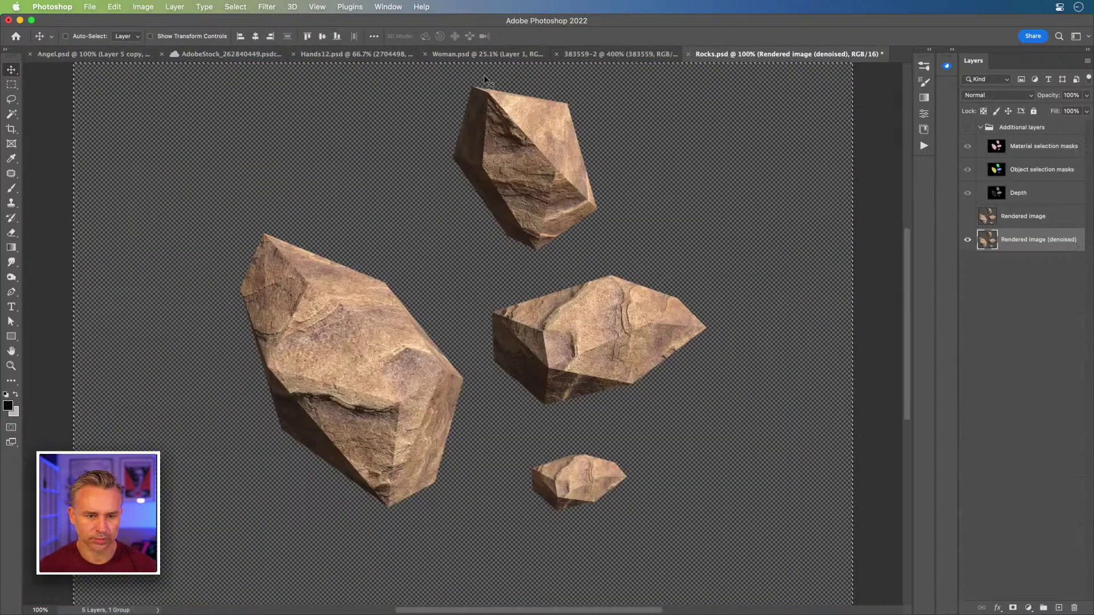
pyautogui.press('super+w')
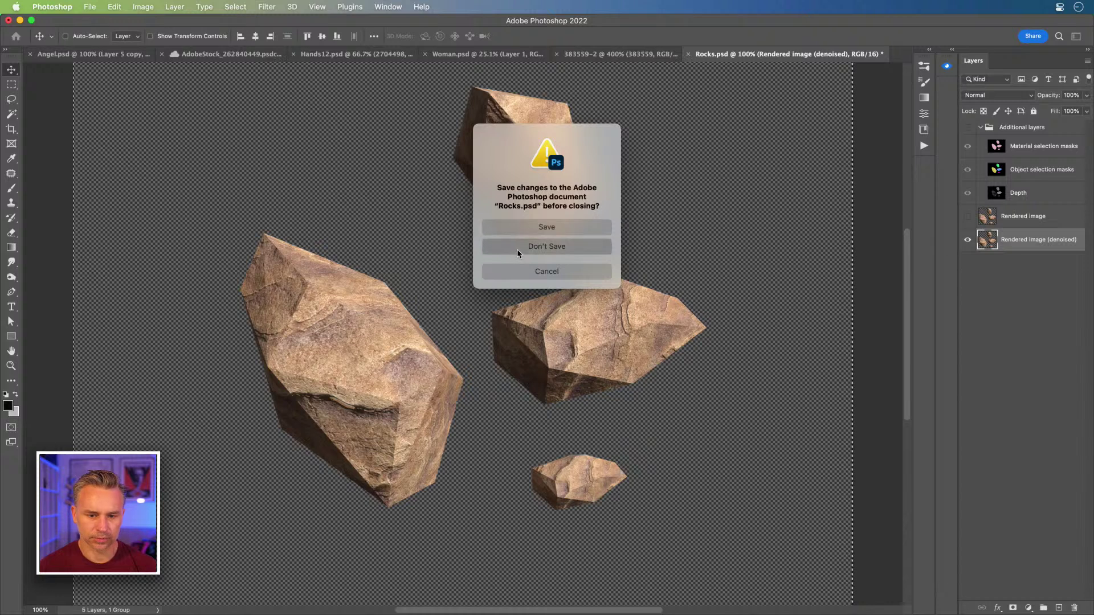
pyautogui.click(517, 248)
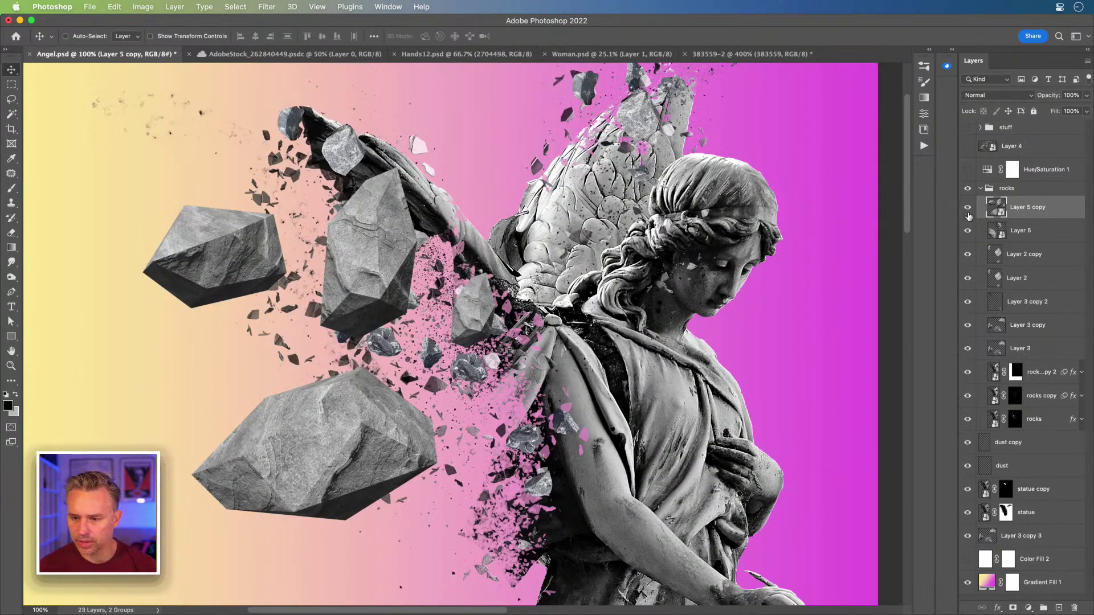
# - Hide the original Layer 5 rocks, keeping the copied boulders visible, and pick the Lasso tool
pyautogui.moveTo(967, 208); pyautogui.dragTo(967, 231)
pyautogui.click(1016, 264)
pyautogui.click(1012, 216)
pyautogui.click(968, 231)
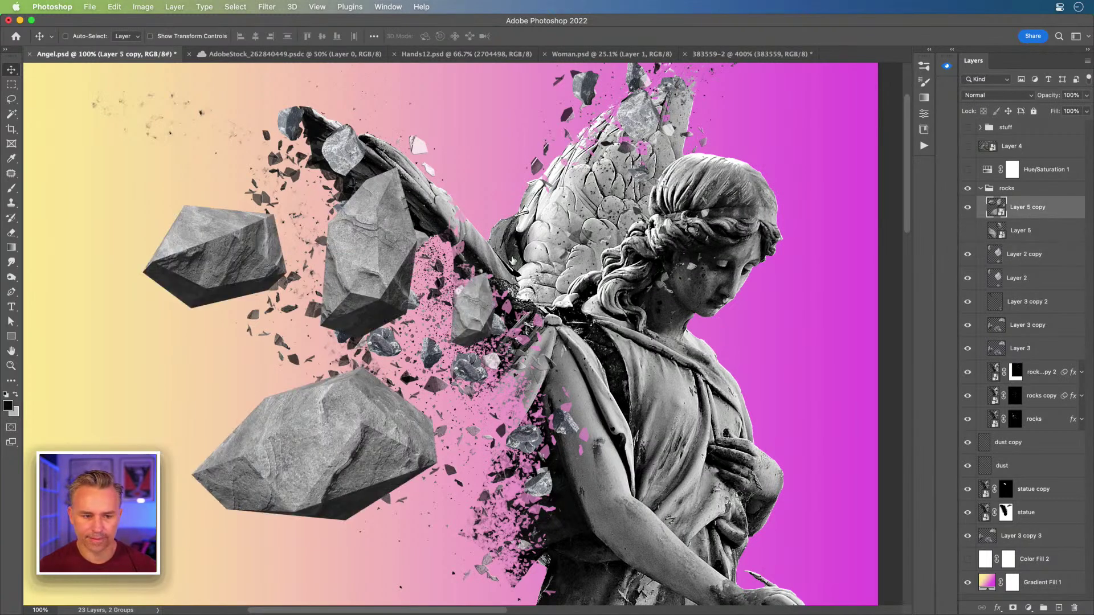
pyautogui.click(11, 100)
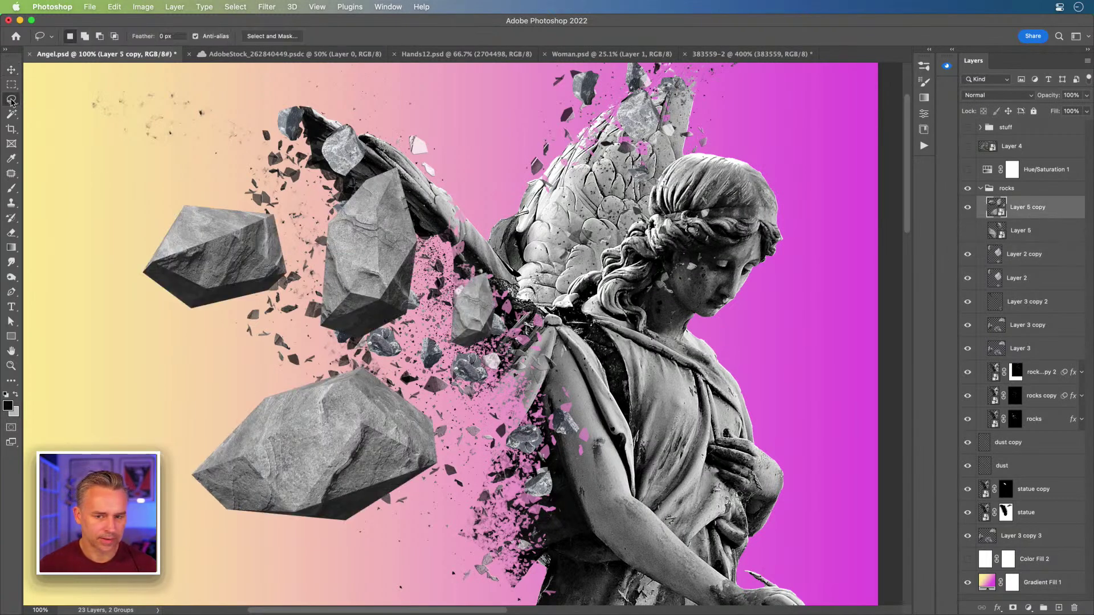
pyautogui.rightClick(1062, 212)
# - Rasterize Layer 5 copy and cut the small rock and central rocks into Layers 6 and 7
pyautogui.click(948, 484)
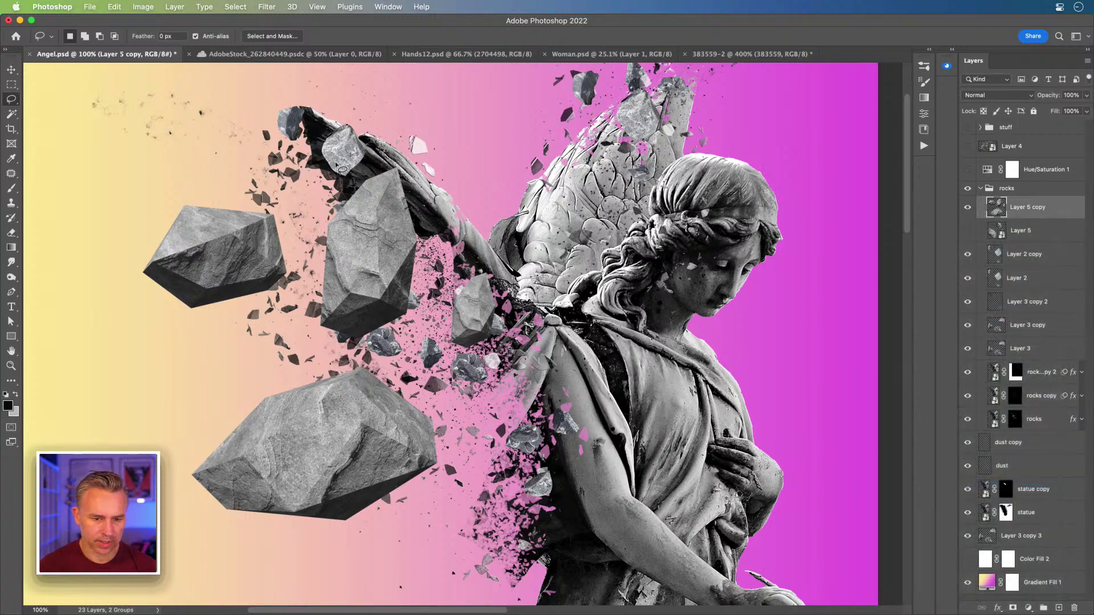
pyautogui.moveTo(448, 360); pyautogui.dragTo(430, 304)
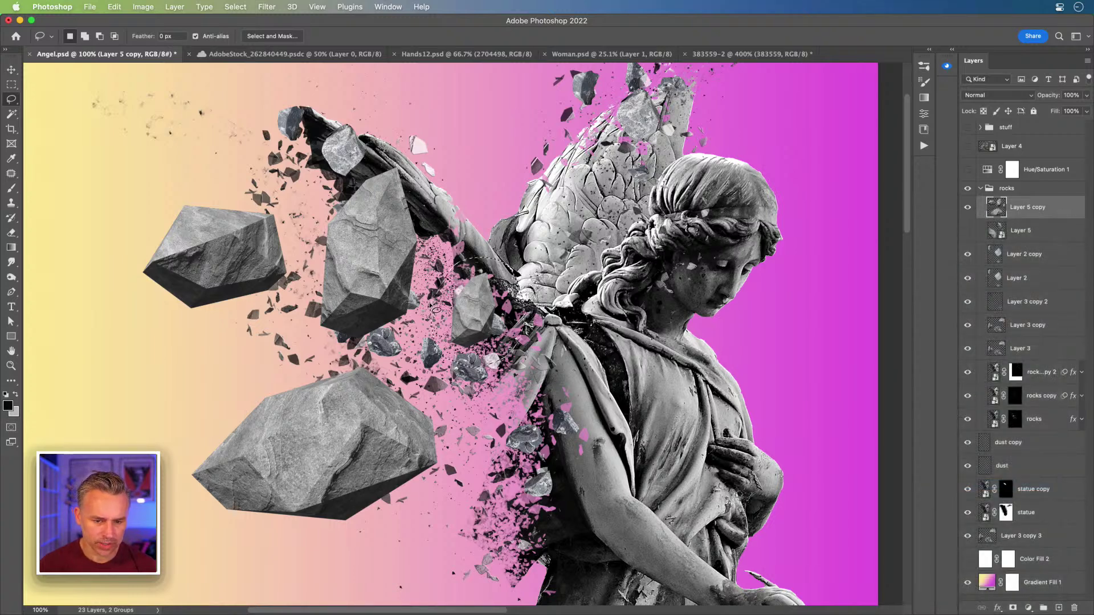
pyautogui.press('super+x')
pyautogui.press('super+v')
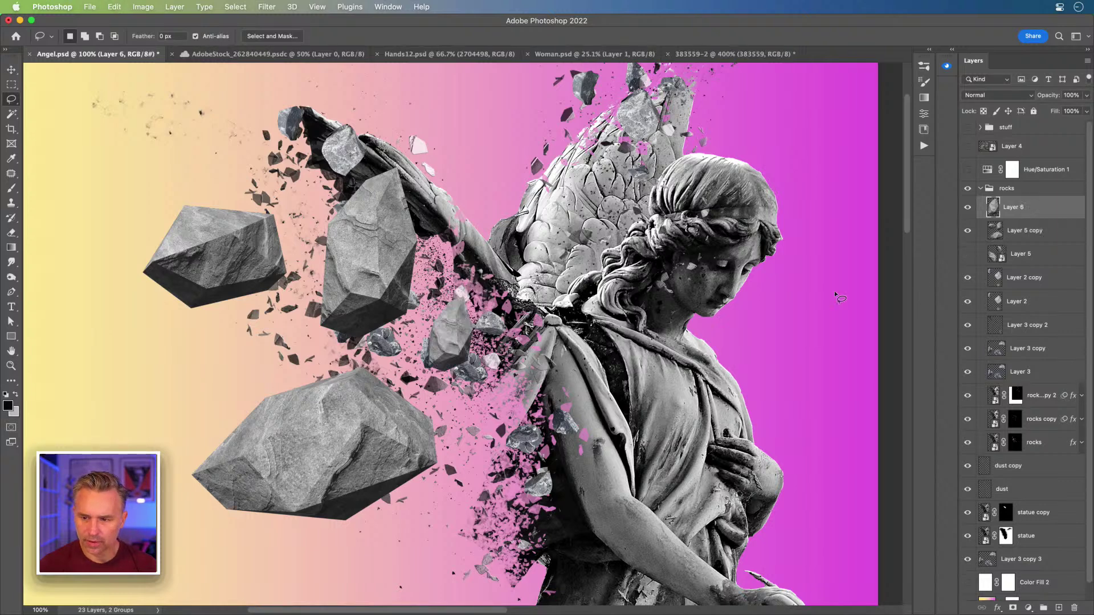
pyautogui.click(1031, 229)
pyautogui.moveTo(291, 161)
pyautogui.mouseDown()
pyautogui.moveTo(414, 143)
pyautogui.moveTo(468, 231)
pyautogui.moveTo(451, 282)
pyautogui.moveTo(403, 339)
pyautogui.moveTo(360, 352)
pyautogui.moveTo(316, 346)
pyautogui.moveTo(309, 297)
pyautogui.moveTo(322, 202)
pyautogui.mouseUp()
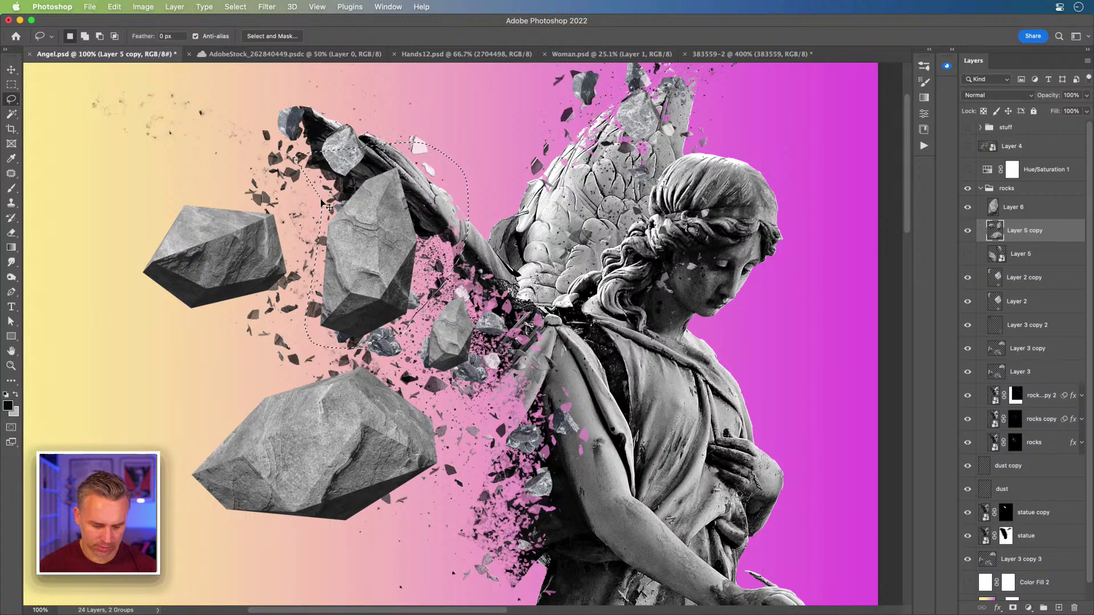
pyautogui.press('super+x')
pyautogui.press('super+v')
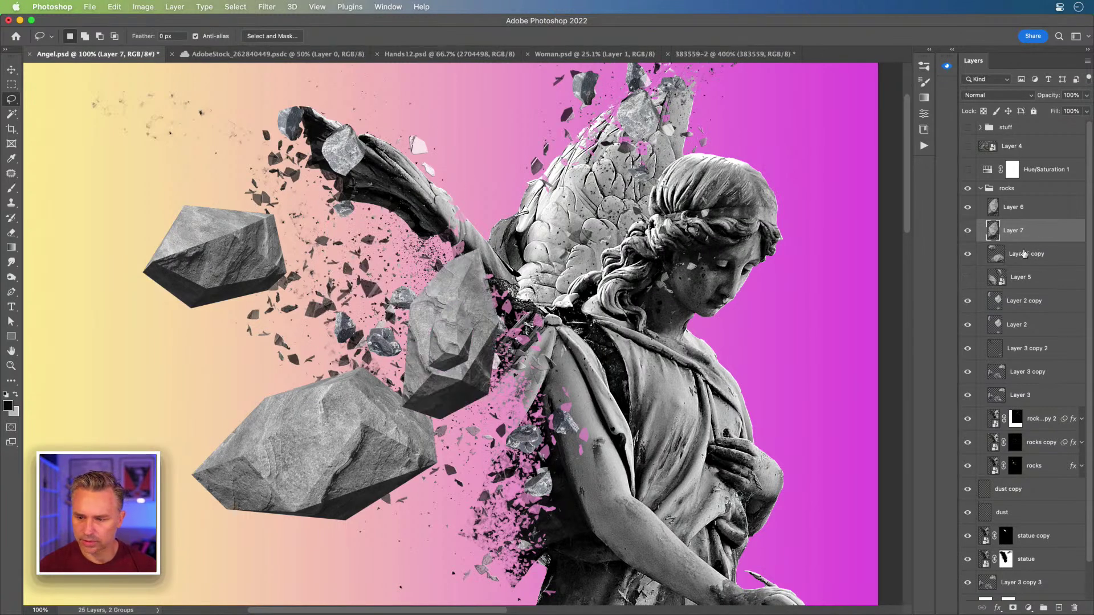
# - Toggle Layers 6 and 7 off and on to check the split, then reselect Layer 5 copy
pyautogui.click(1024, 253)
pyautogui.moveTo(968, 230); pyautogui.dragTo(967, 214)
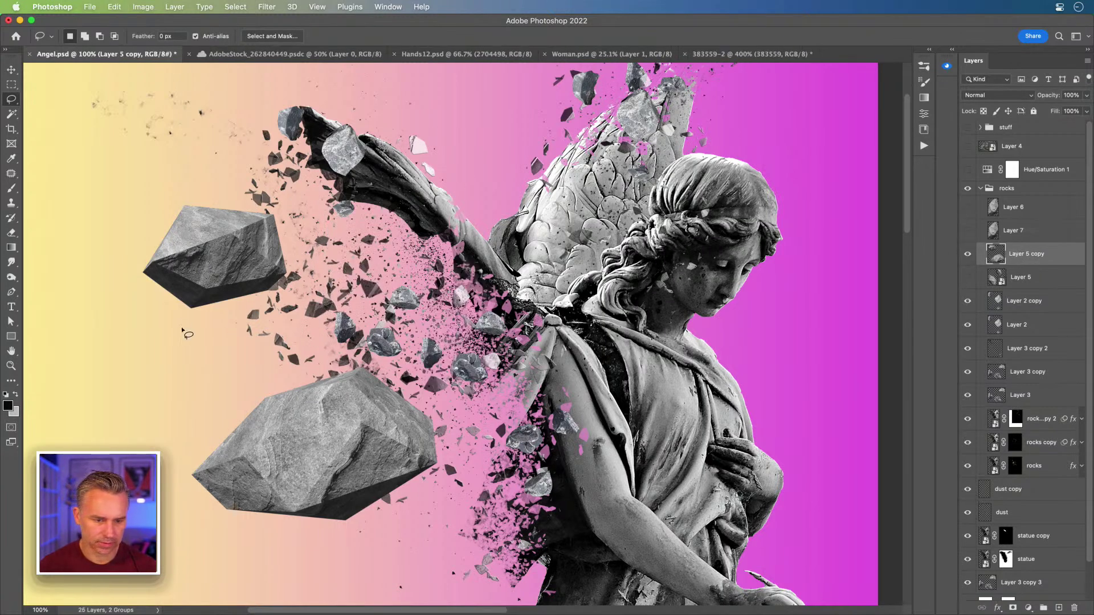
pyautogui.moveTo(311, 139)
pyautogui.mouseDown()
pyautogui.moveTo(122, 345)
pyautogui.moveTo(162, 381)
pyautogui.mouseUp()
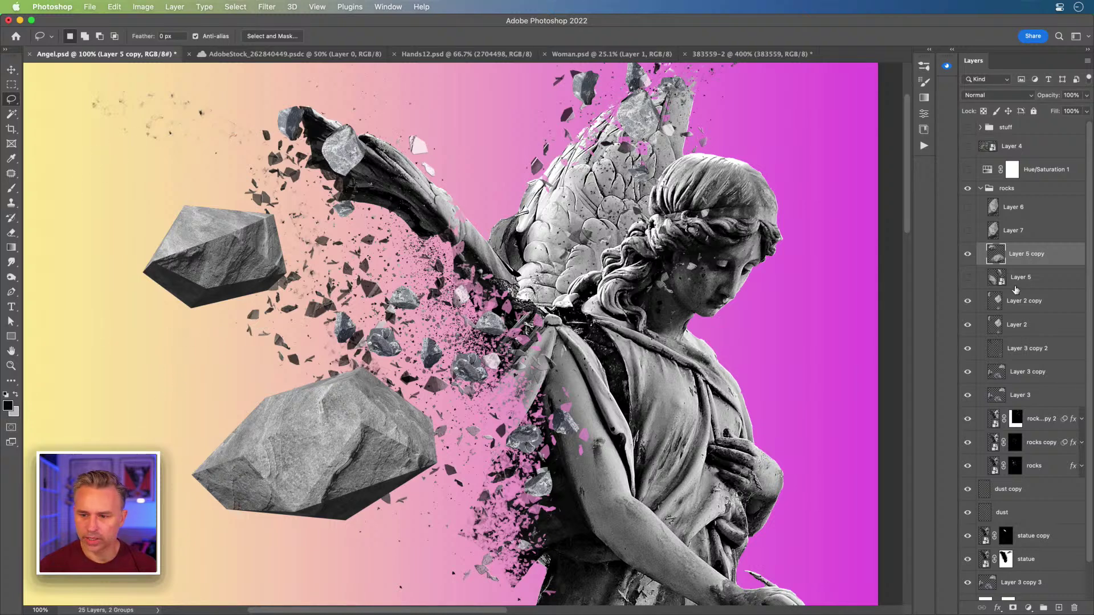
pyautogui.click(967, 207)
pyautogui.click(1017, 232)
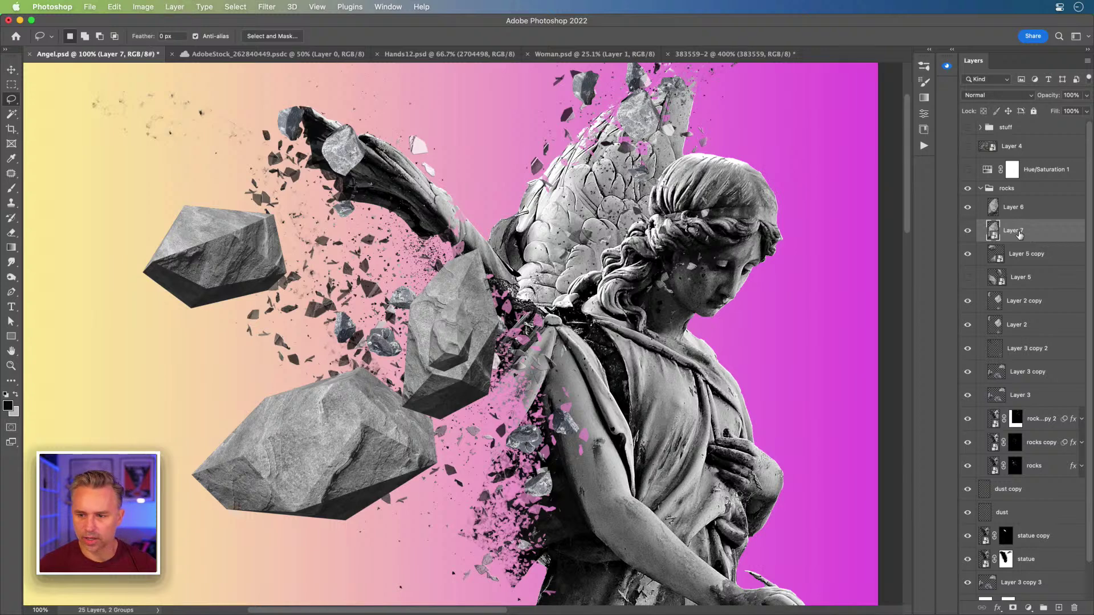
pyautogui.click(1042, 254)
pyautogui.click(11, 69)
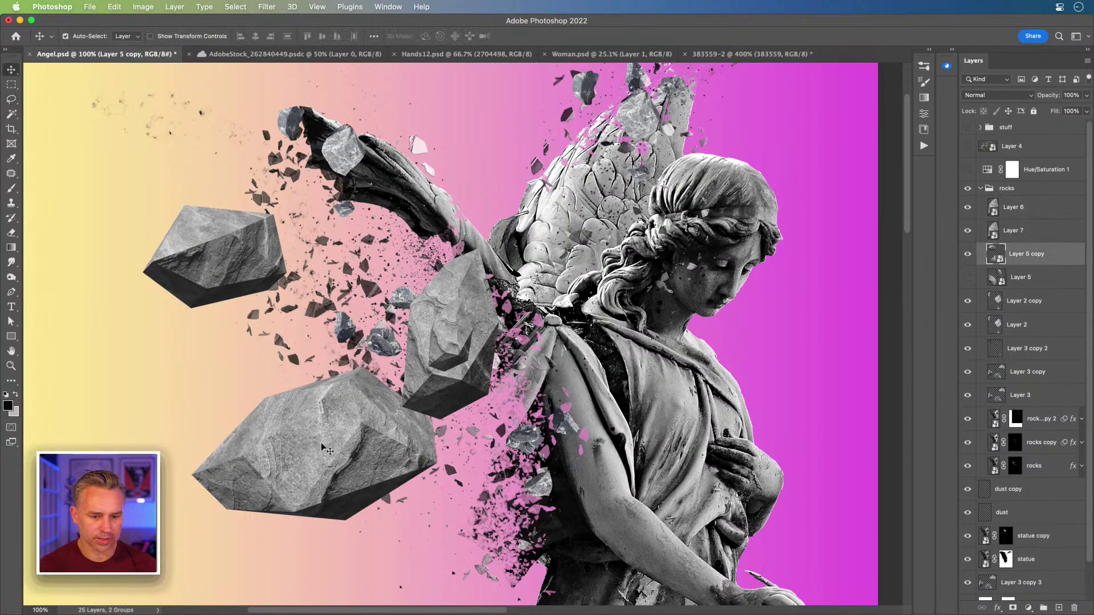
# - Move Layer 5 copy to the top of rocks, shift it up-left and rotate about 27° counter-clockwise
pyautogui.moveTo(1018, 255); pyautogui.dragTo(1017, 201)
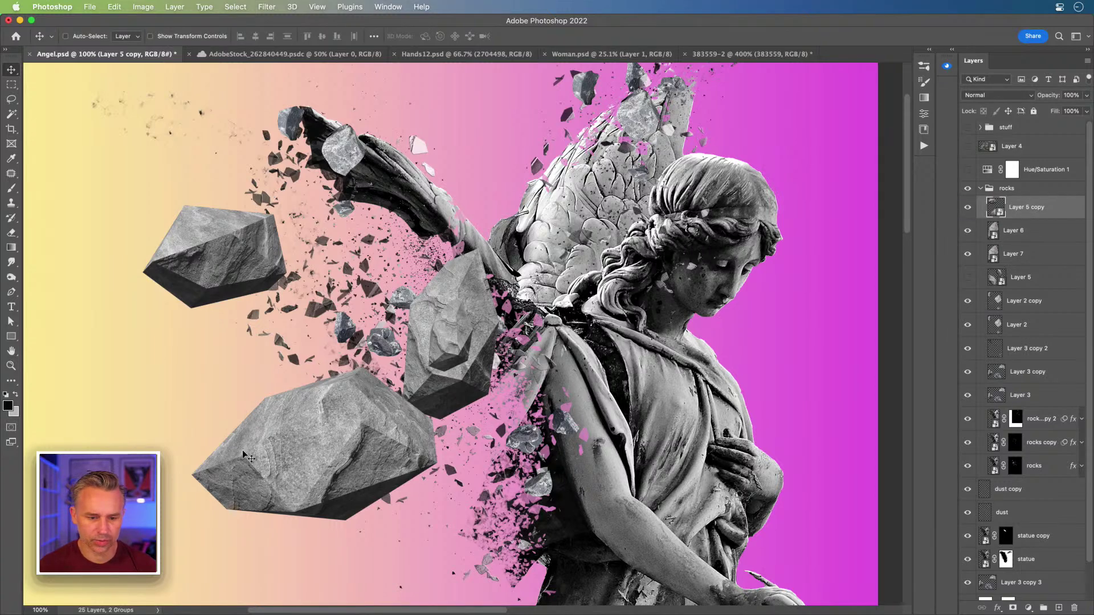
pyautogui.moveTo(306, 463); pyautogui.dragTo(265, 375)
pyautogui.press('super+t')
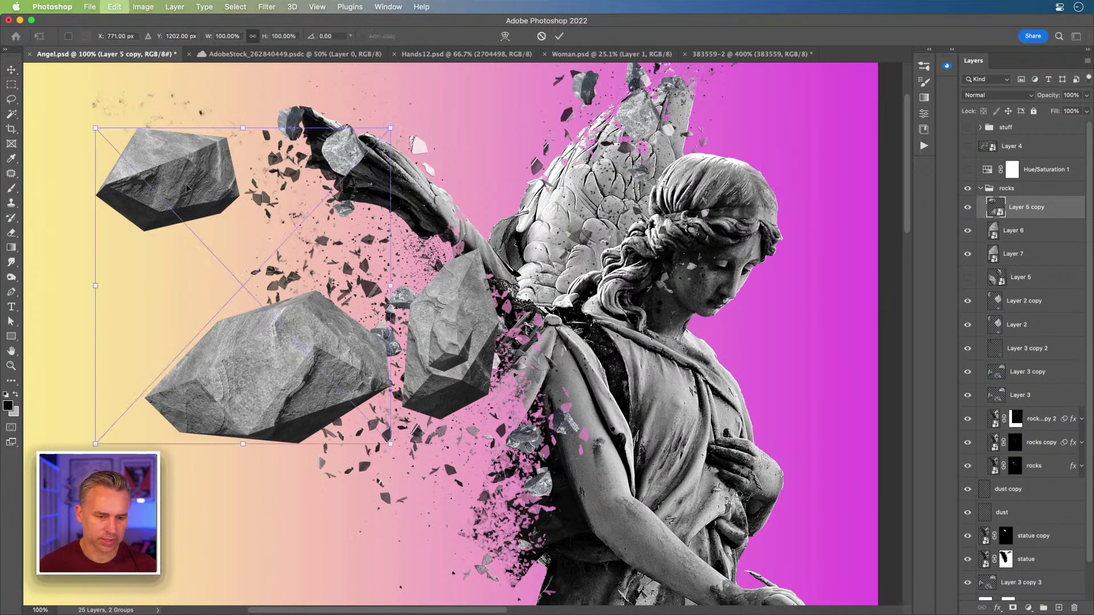
pyautogui.moveTo(97, 114); pyautogui.dragTo(32, 273)
pyautogui.press('Return')
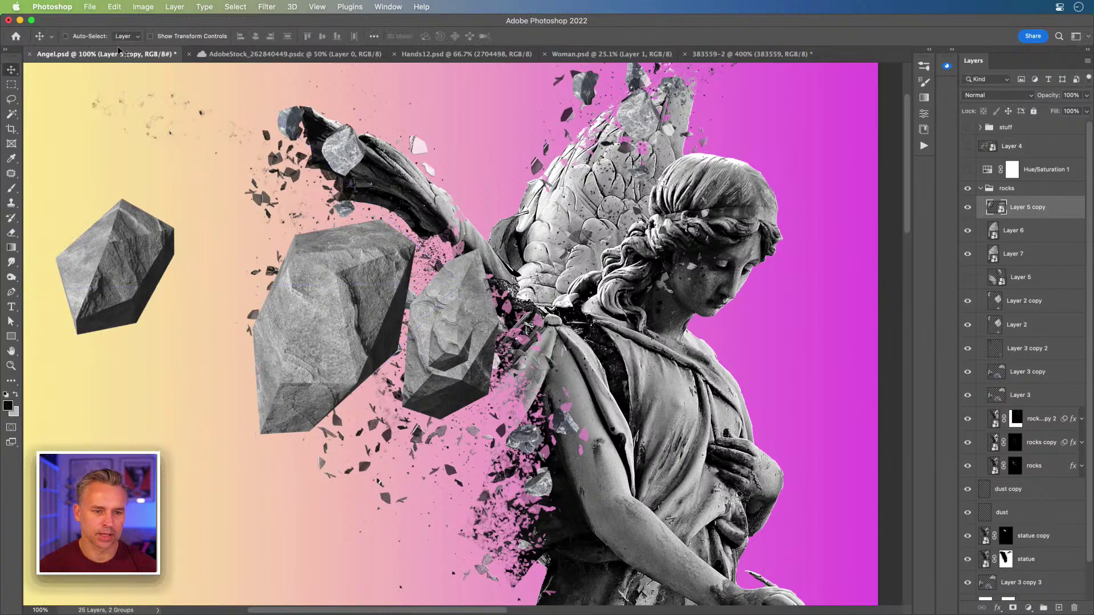
# - Apply a Gaussian Blur of 14.8 px radius to the Layer 5 copy boulders
pyautogui.click(265, 6)
pyautogui.moveTo(282, 153)
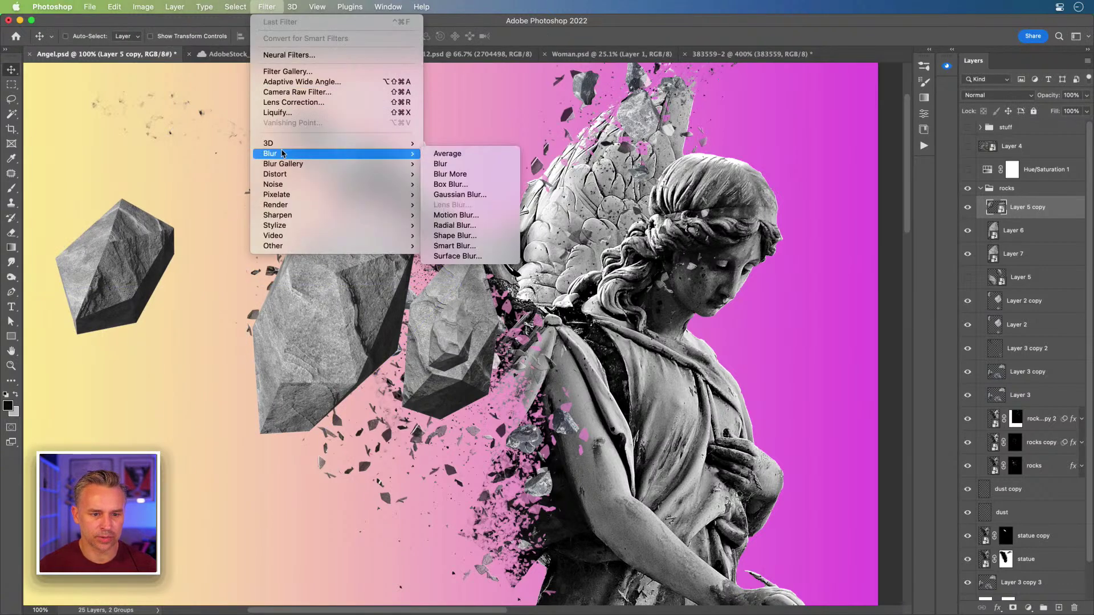
pyautogui.click(460, 194)
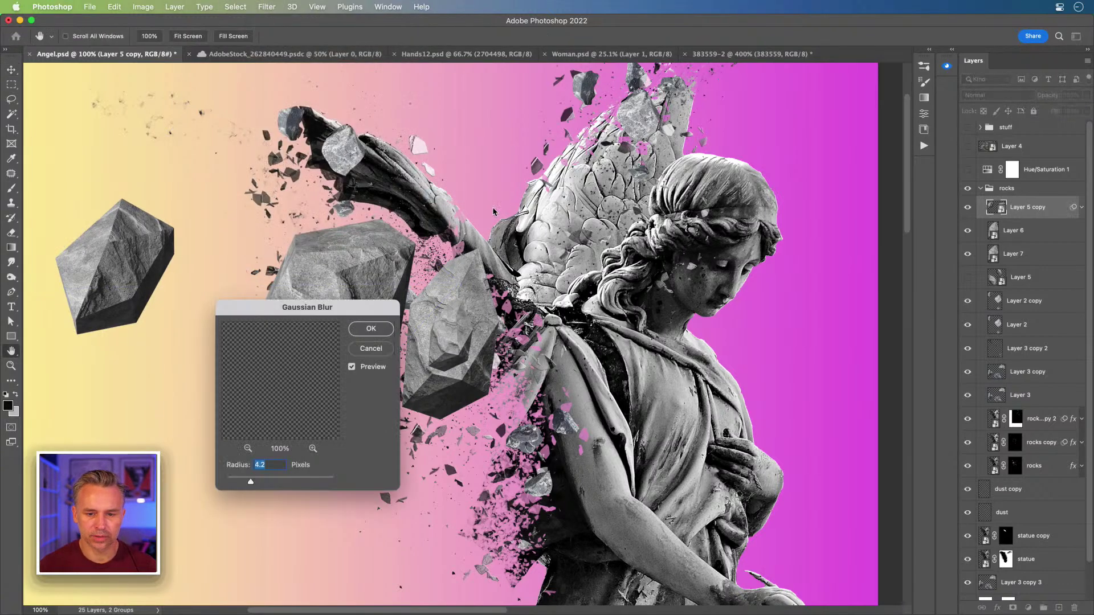
pyautogui.moveTo(273, 305); pyautogui.dragTo(437, 227)
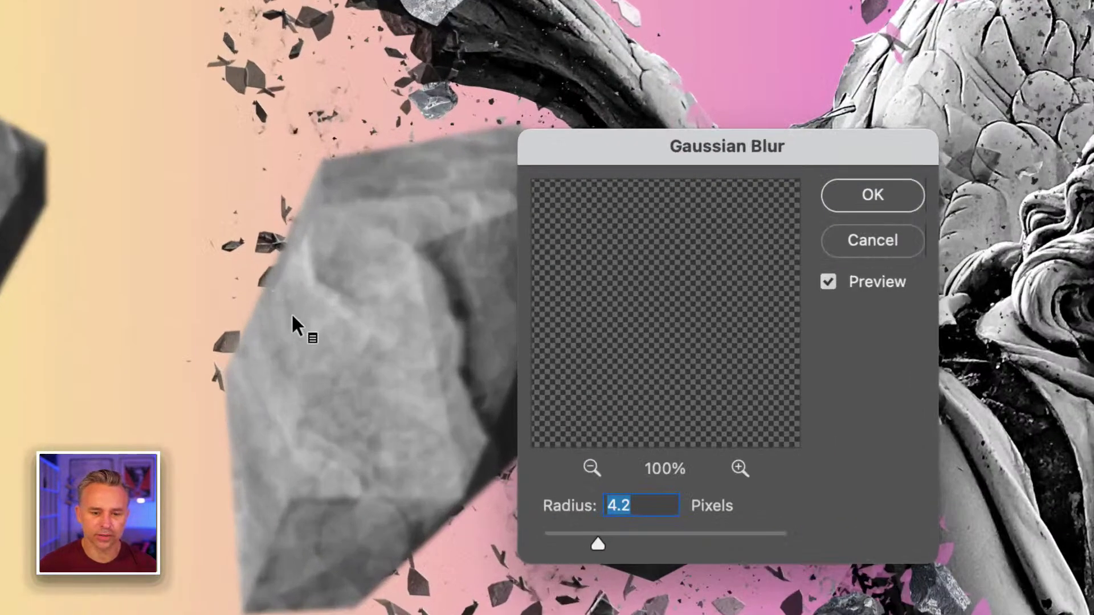
pyautogui.click(638, 541)
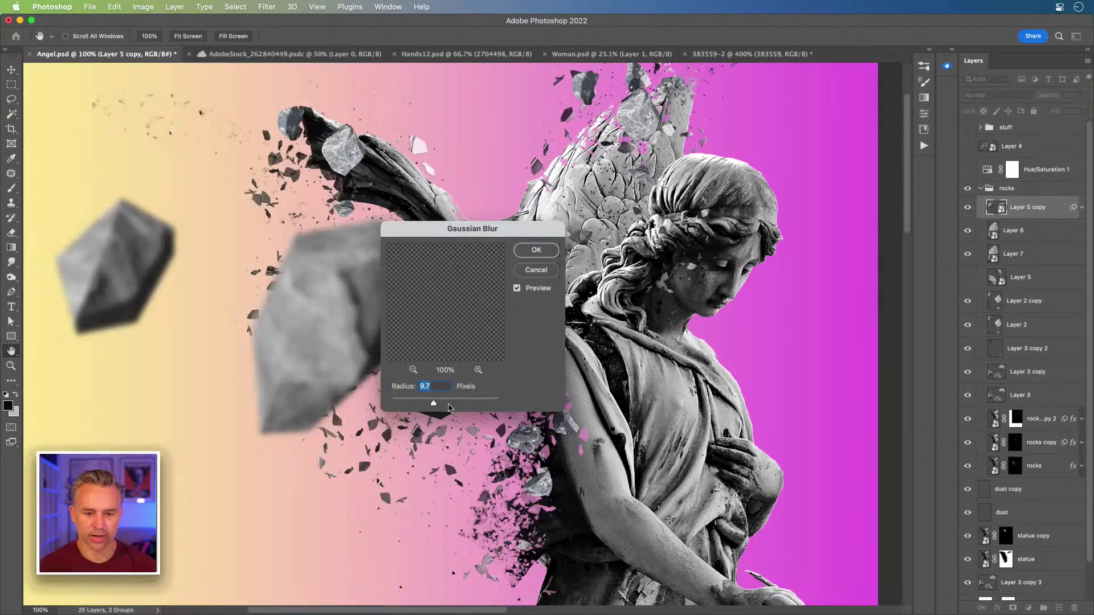
pyautogui.click(448, 403)
pyautogui.moveTo(435, 233); pyautogui.dragTo(641, 248)
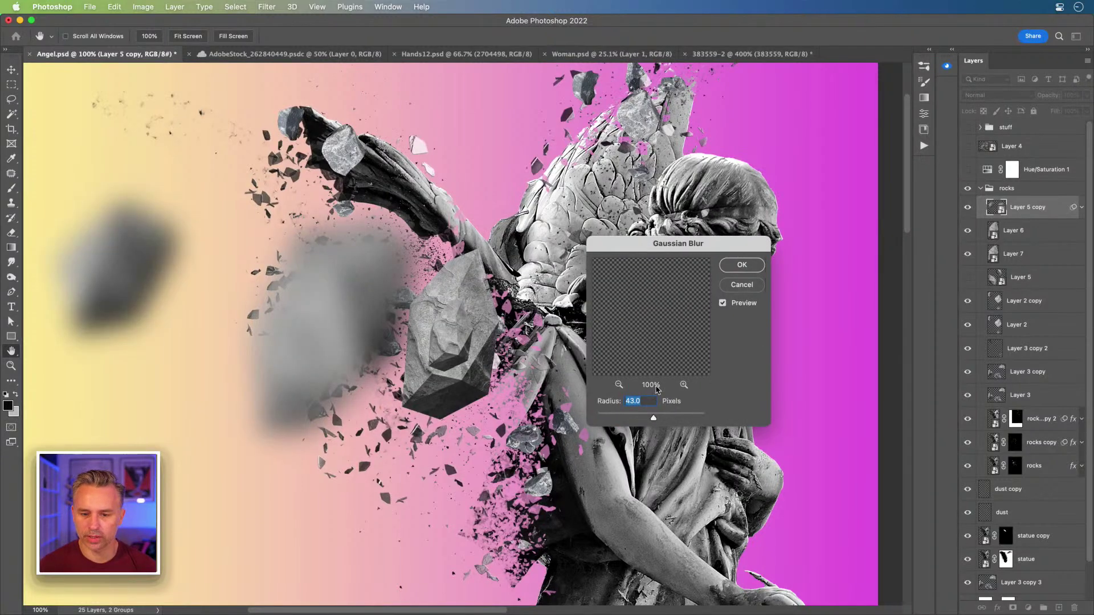
pyautogui.moveTo(636, 422); pyautogui.dragTo(651, 422)
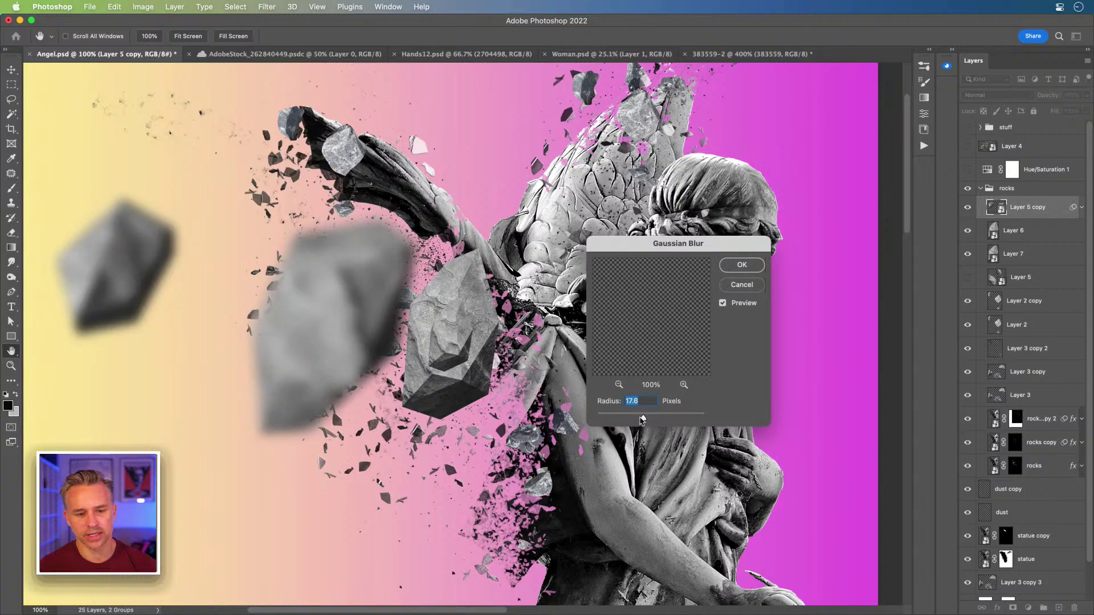
pyautogui.moveTo(638, 421); pyautogui.dragTo(643, 421)
pyautogui.press('Return')
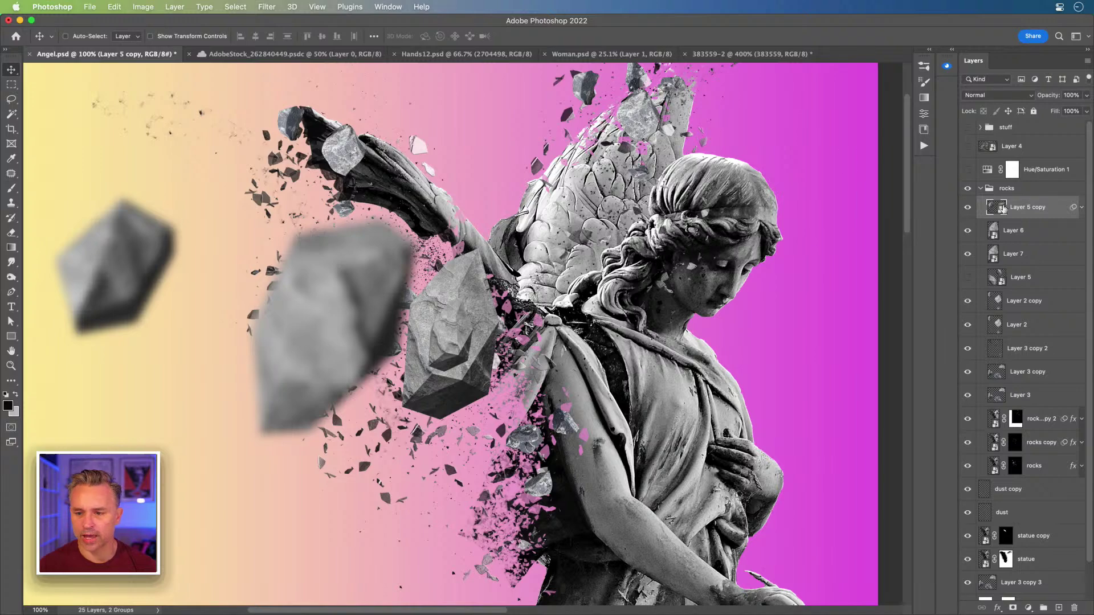
# - Copy Layer 5 copy's Gaussian Blur smart filter onto Layer 6 with a lighter radius
pyautogui.click(1017, 237)
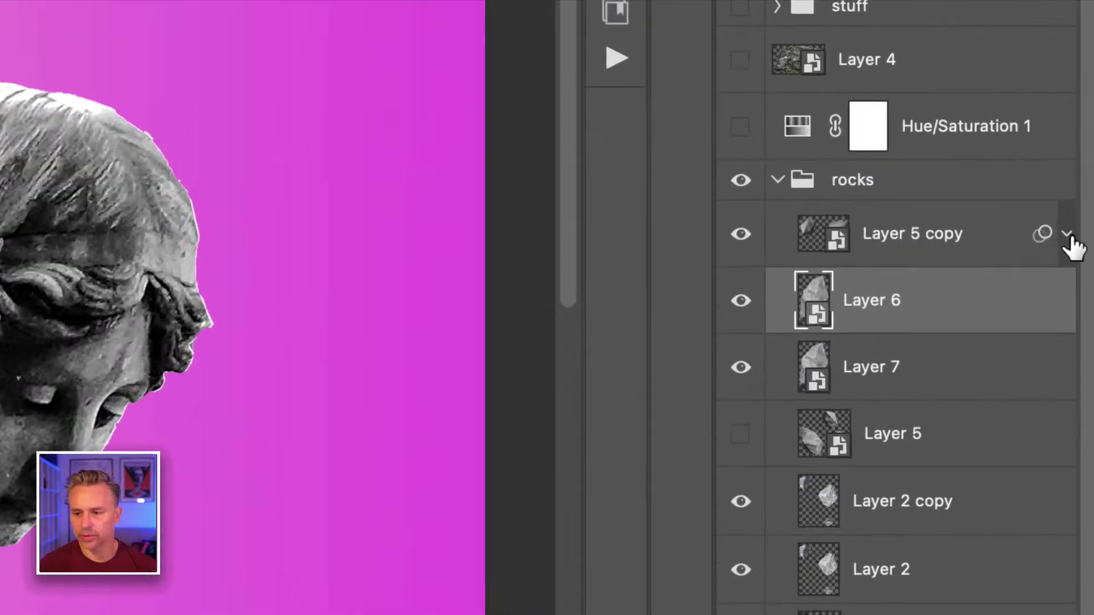
pyautogui.click(1081, 207)
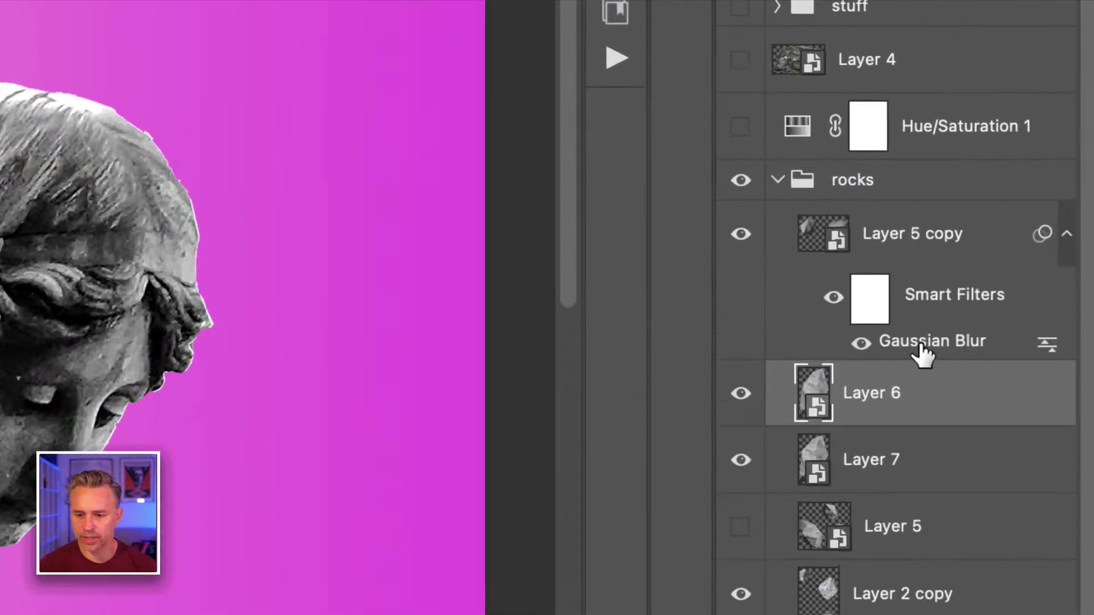
pyautogui.moveTo(923, 352); pyautogui.dragTo(926, 411)
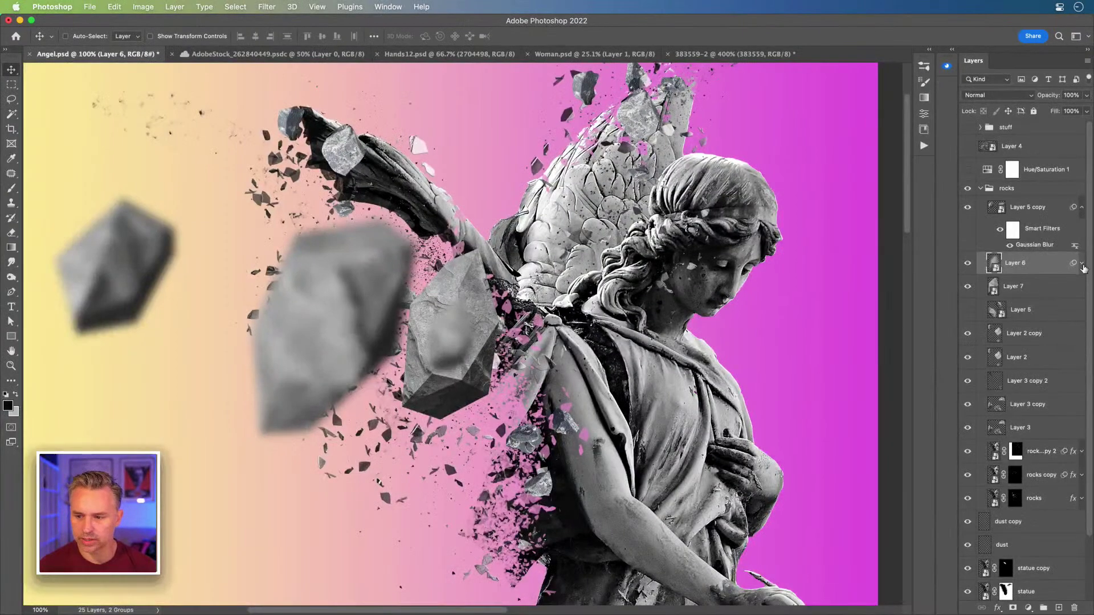
pyautogui.click(1082, 265)
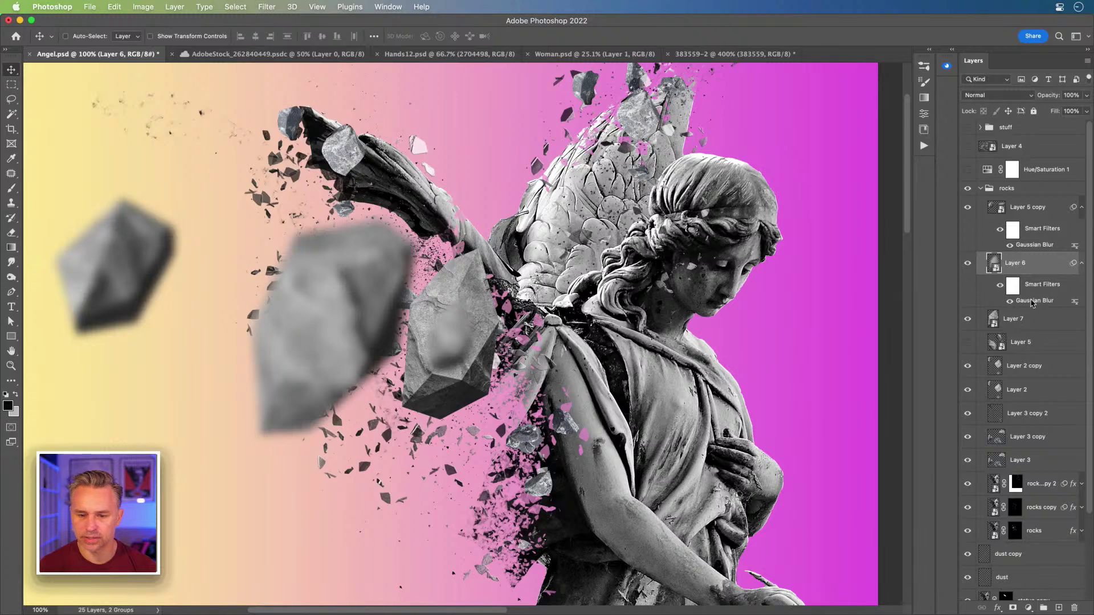
pyautogui.doubleClick(1032, 301)
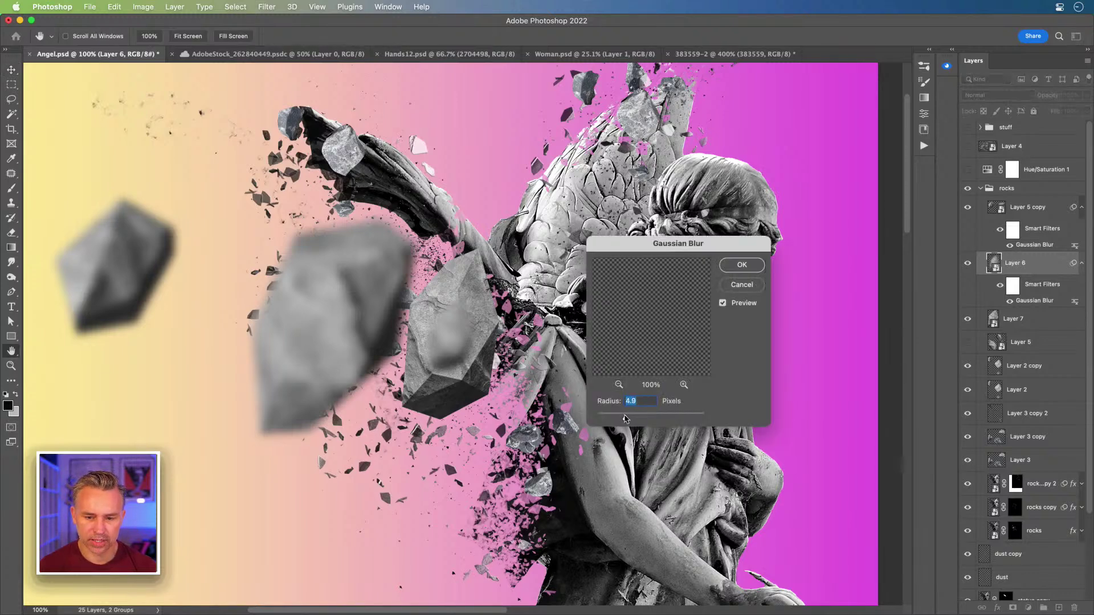
pyautogui.press('Return')
# - Move Layer 6's small rock up-left near the wing tip and rotate it about 128°
pyautogui.moveTo(461, 338); pyautogui.dragTo(273, 230)
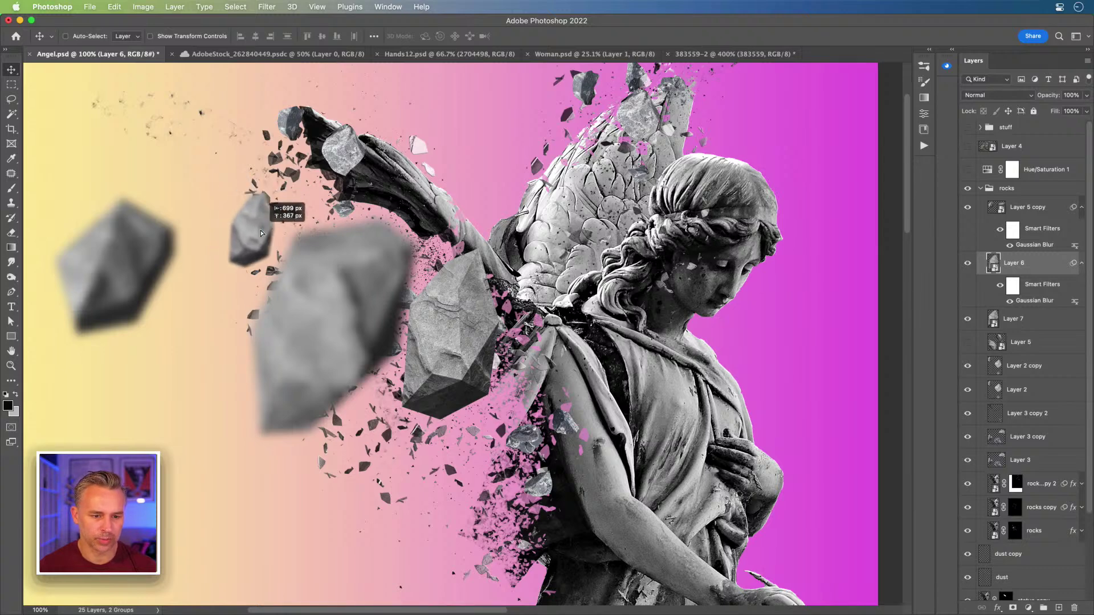
pyautogui.press('super+t')
pyautogui.moveTo(200, 160); pyautogui.dragTo(336, 165)
pyautogui.press('Return')
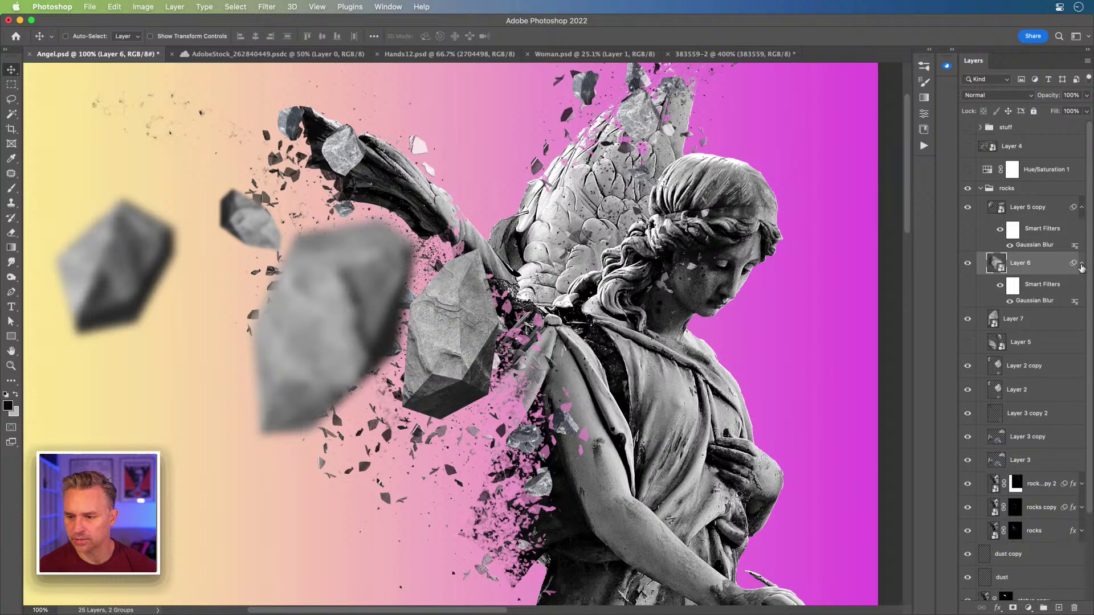
# - Move the Gaussian Blur filter from Layer 6 onto Layer 7's central rock and compare
pyautogui.click(1081, 264)
pyautogui.click(1082, 209)
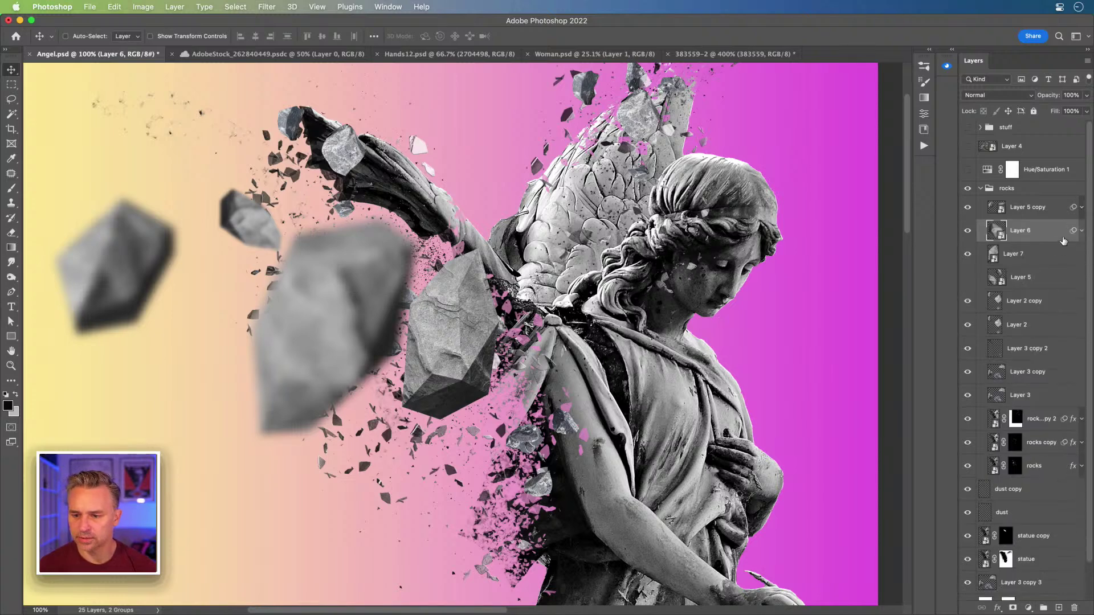
pyautogui.click(1081, 231)
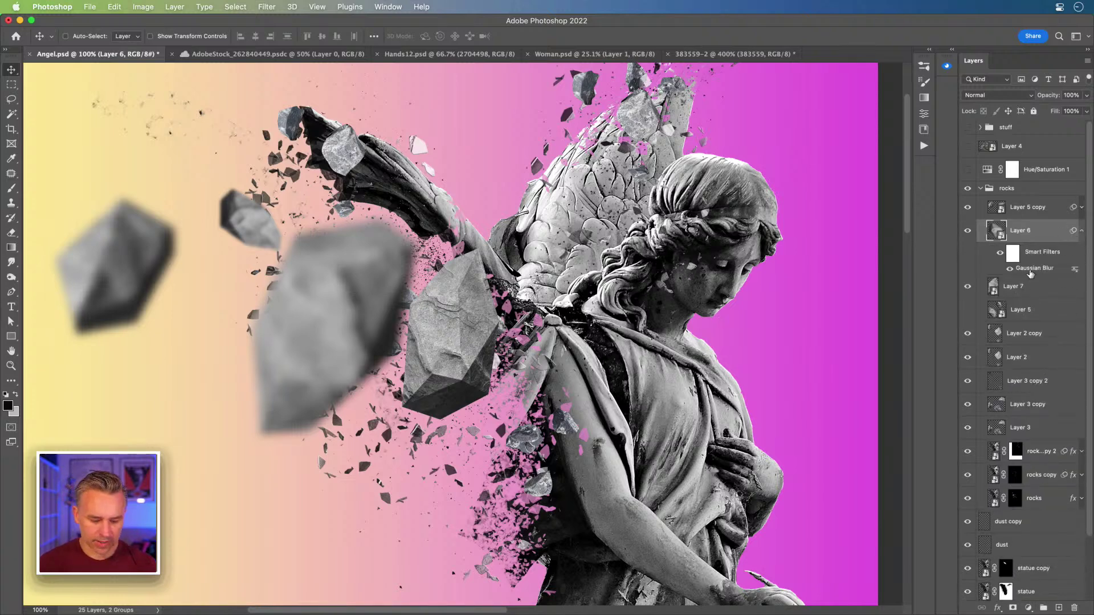
pyautogui.moveTo(1030, 273); pyautogui.dragTo(1035, 296)
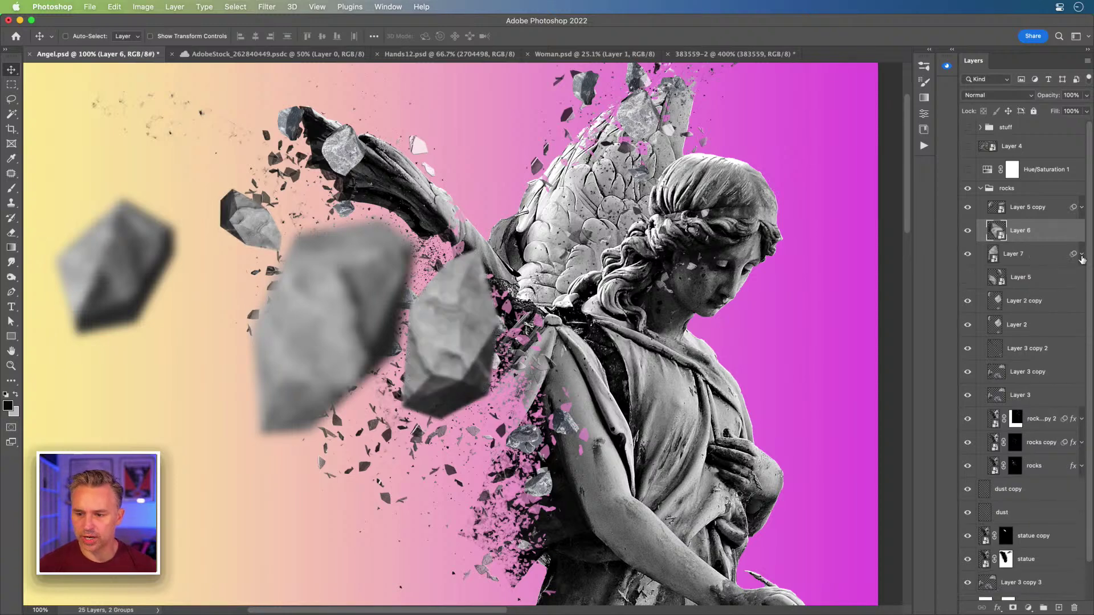
pyautogui.click(1081, 255)
pyautogui.click(1016, 258)
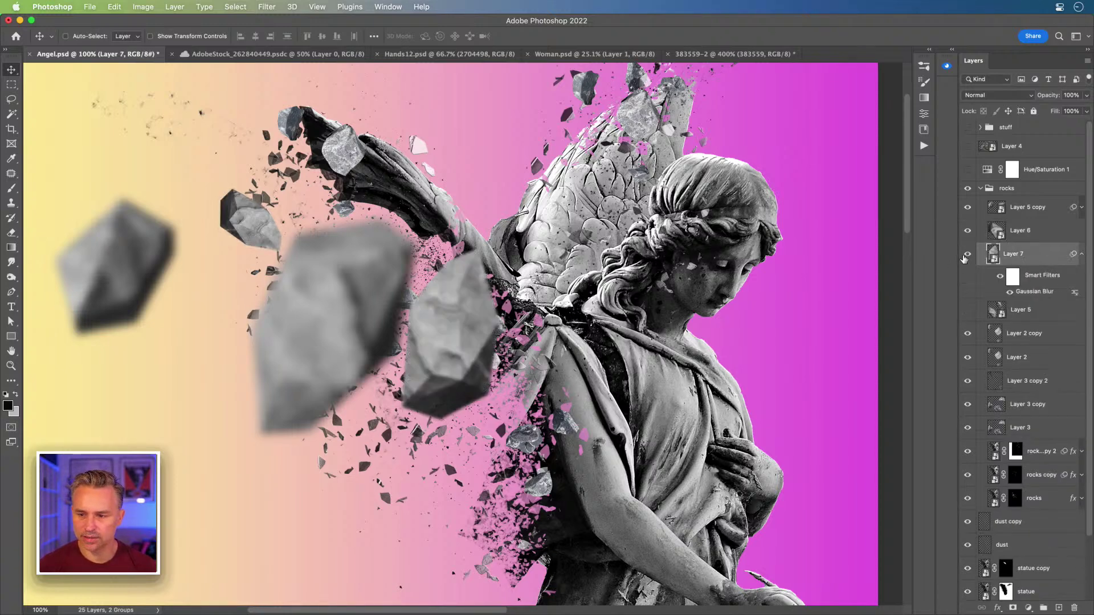
pyautogui.click(967, 254)
pyautogui.click(967, 255)
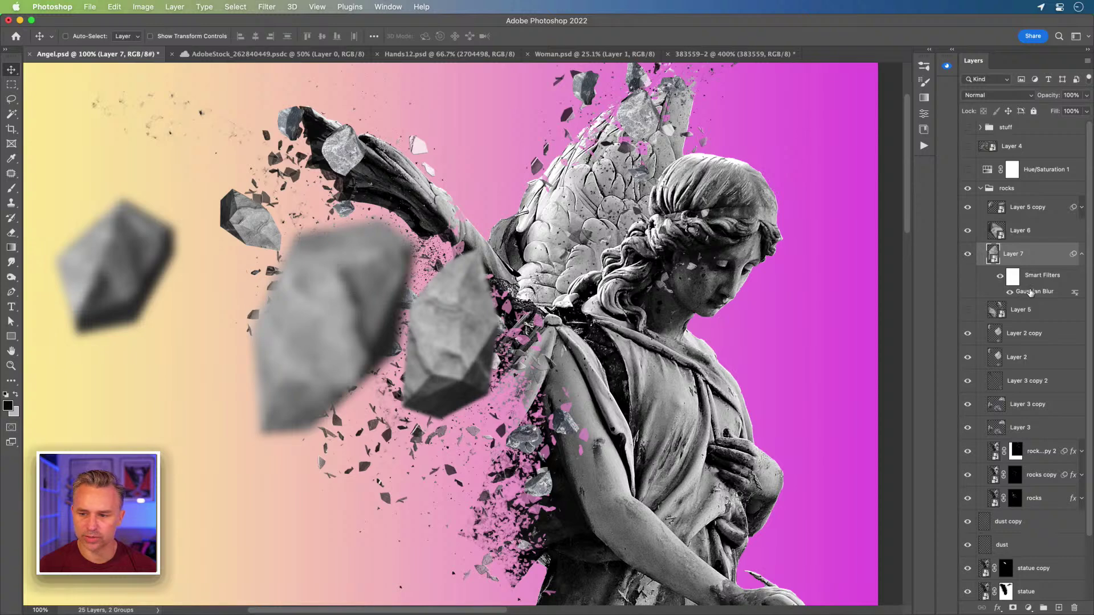
# - Rotate the central rock about 57°, shift it up-left, and apply its Gaussian Blur
pyautogui.hotkey('ctrl', 't')
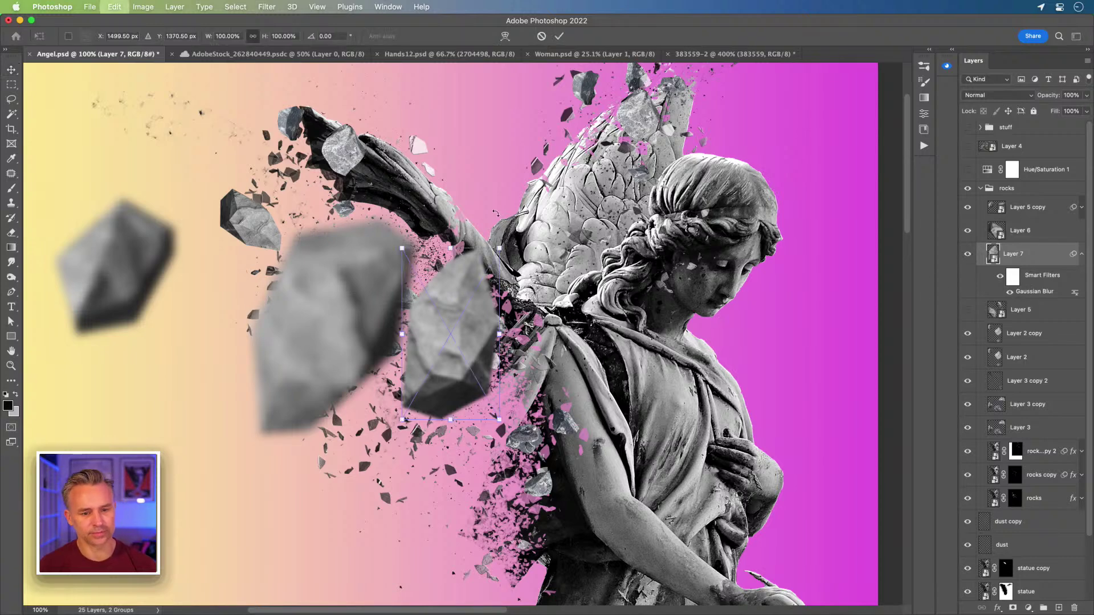
pyautogui.moveTo(373, 232); pyautogui.dragTo(488, 227)
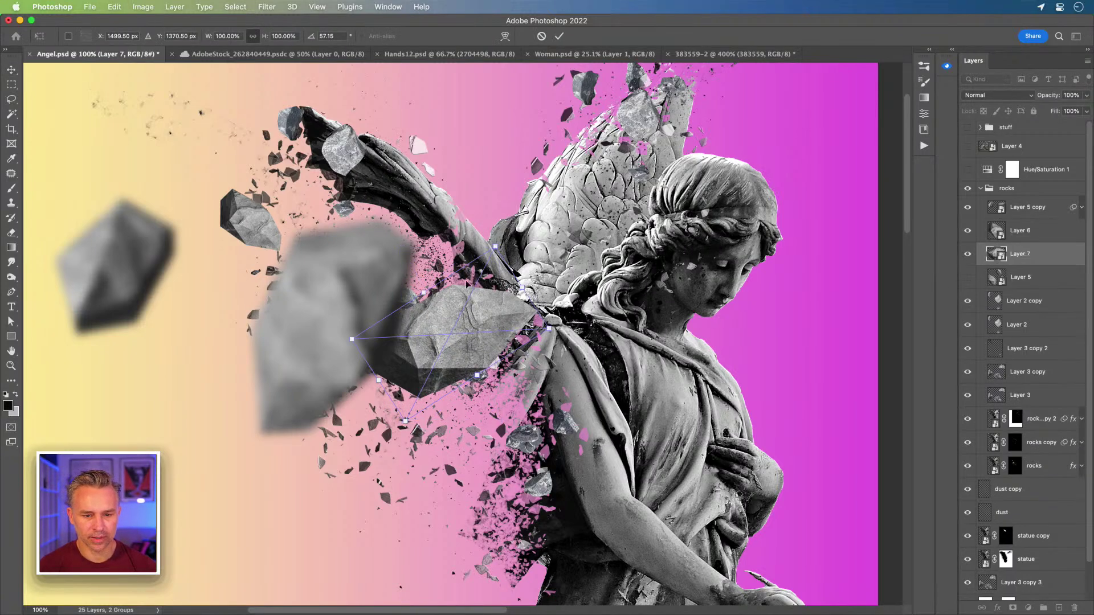
pyautogui.moveTo(467, 319); pyautogui.dragTo(450, 274)
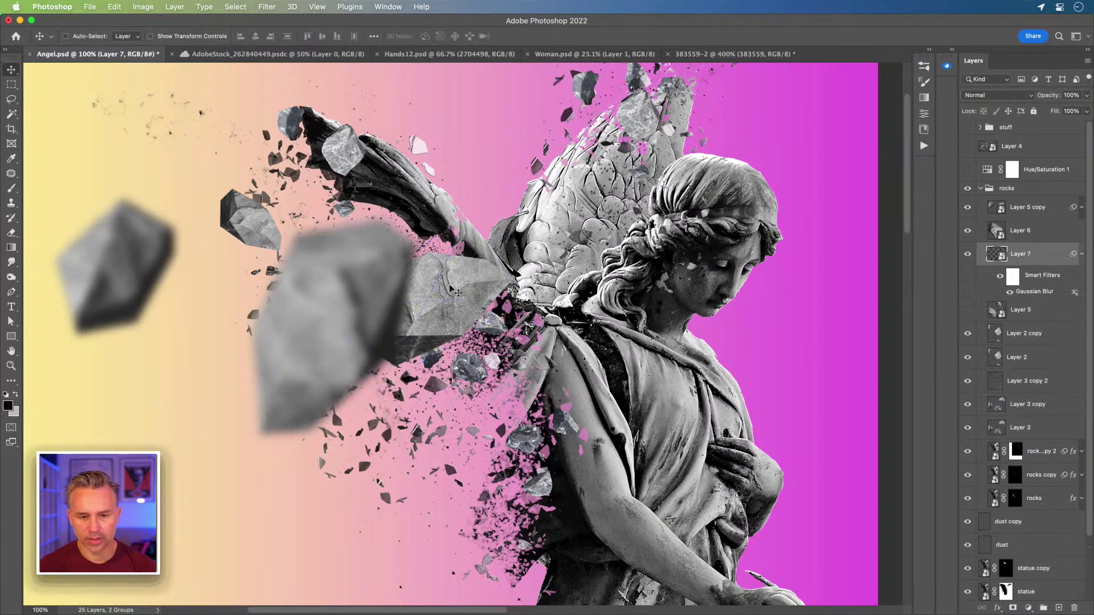
pyautogui.press('Return')
pyautogui.doubleClick(1014, 293)
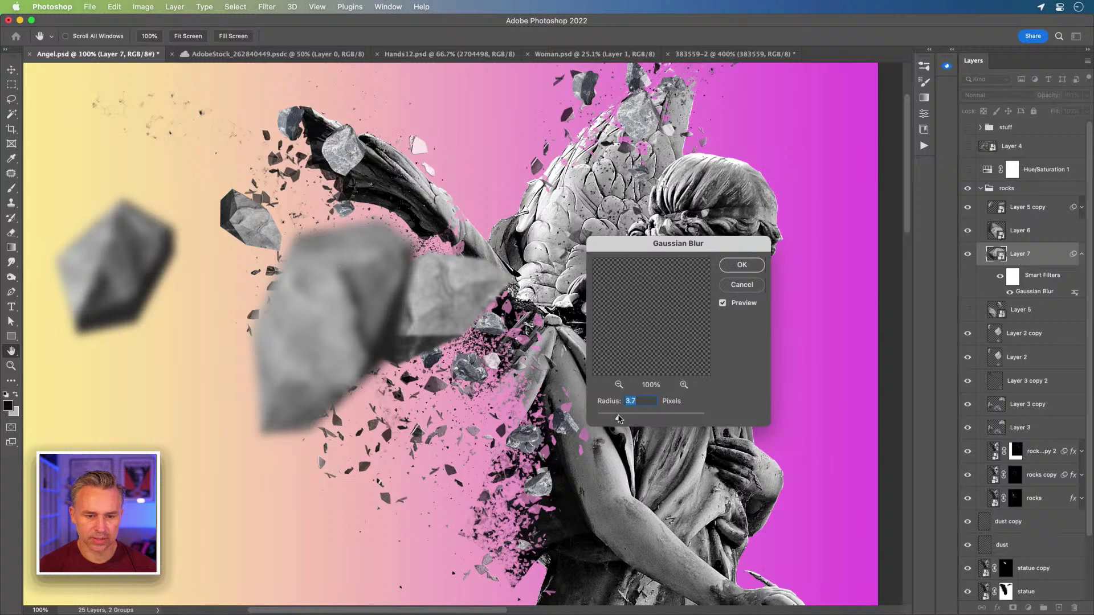
pyautogui.press('Return')
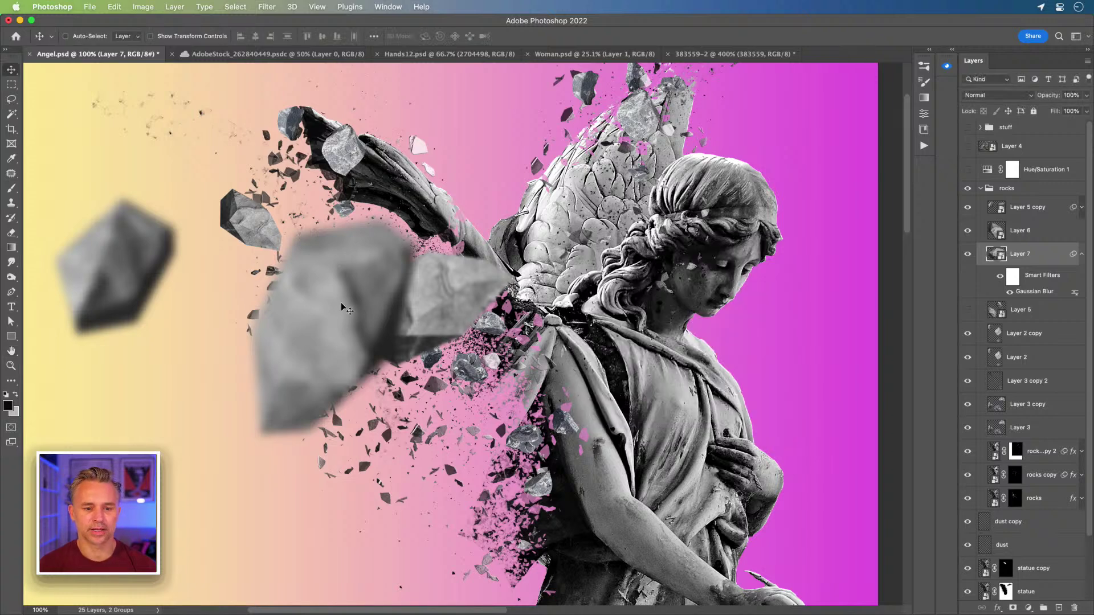
# - Rotate the large blurred lower-left rock clockwise and move it up and left
pyautogui.keyDown('super'); pyautogui.click(340, 299); pyautogui.keyUp('super')
pyautogui.press('super+t')
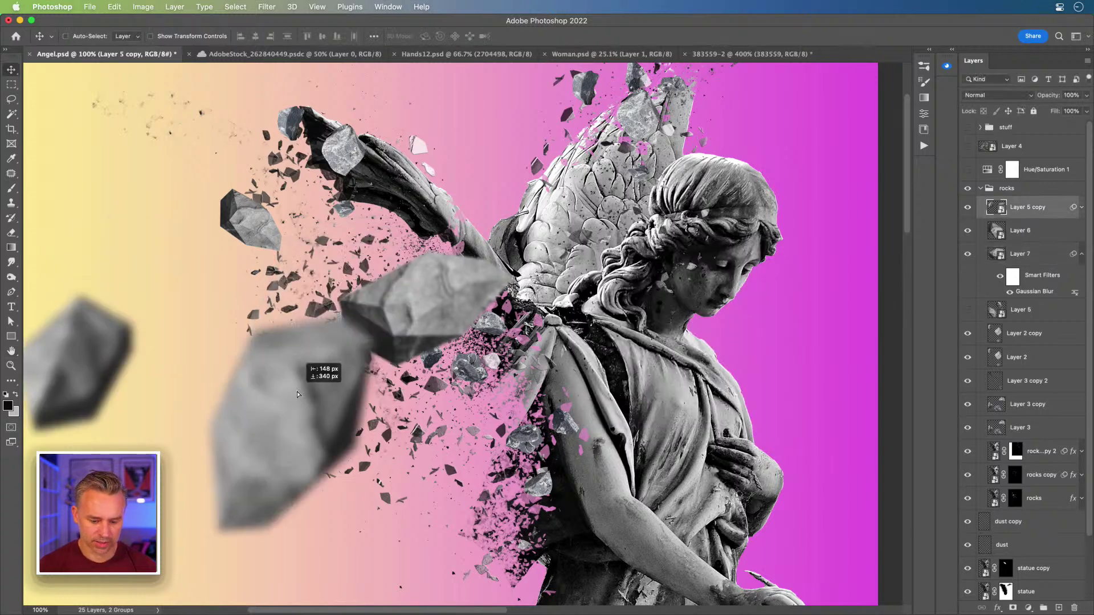
pyautogui.moveTo(173, 142); pyautogui.dragTo(343, 215)
pyautogui.press('Return')
pyautogui.scroll(-1, 305, 402)
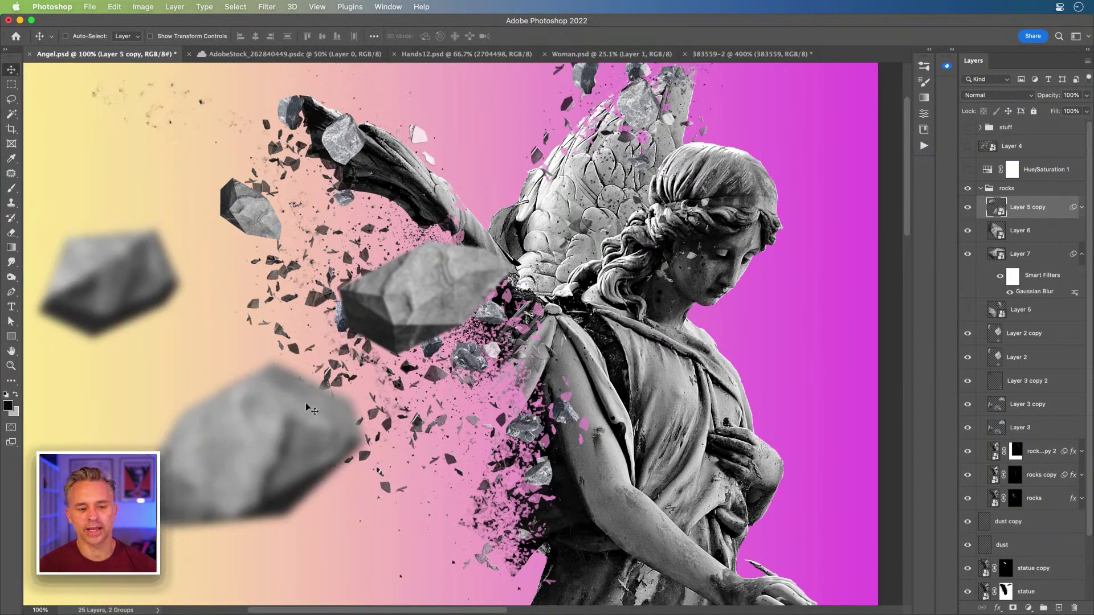
pyautogui.moveTo(305, 402); pyautogui.dragTo(261, 382)
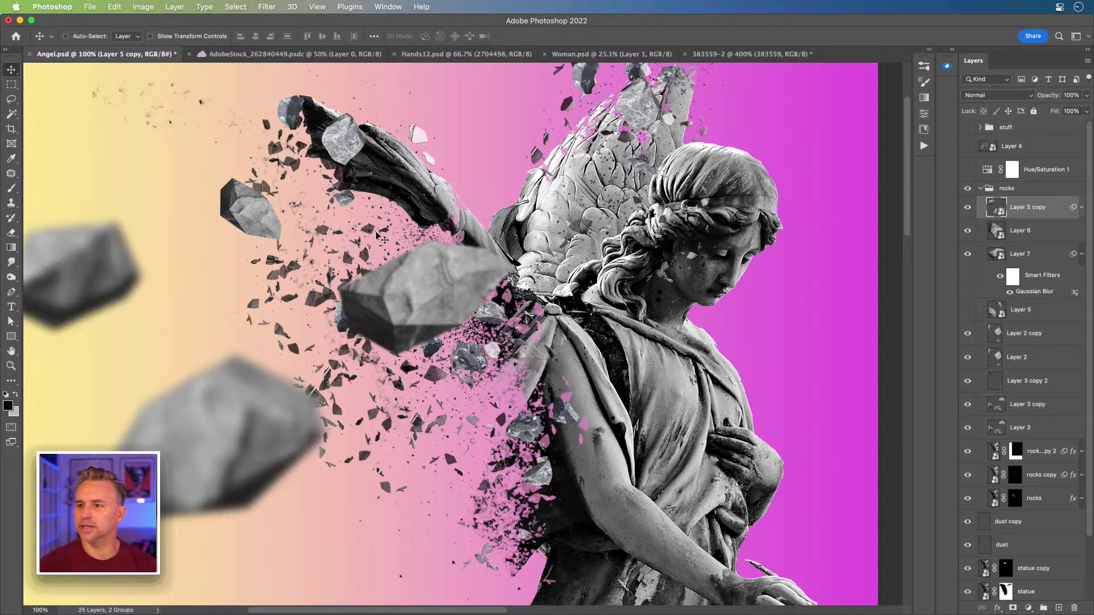
# - Toggle Layer 2 copy and Layer 2 visibility to preview their rocks
pyautogui.click(1081, 254)
pyautogui.click(974, 308)
pyautogui.click(967, 303)
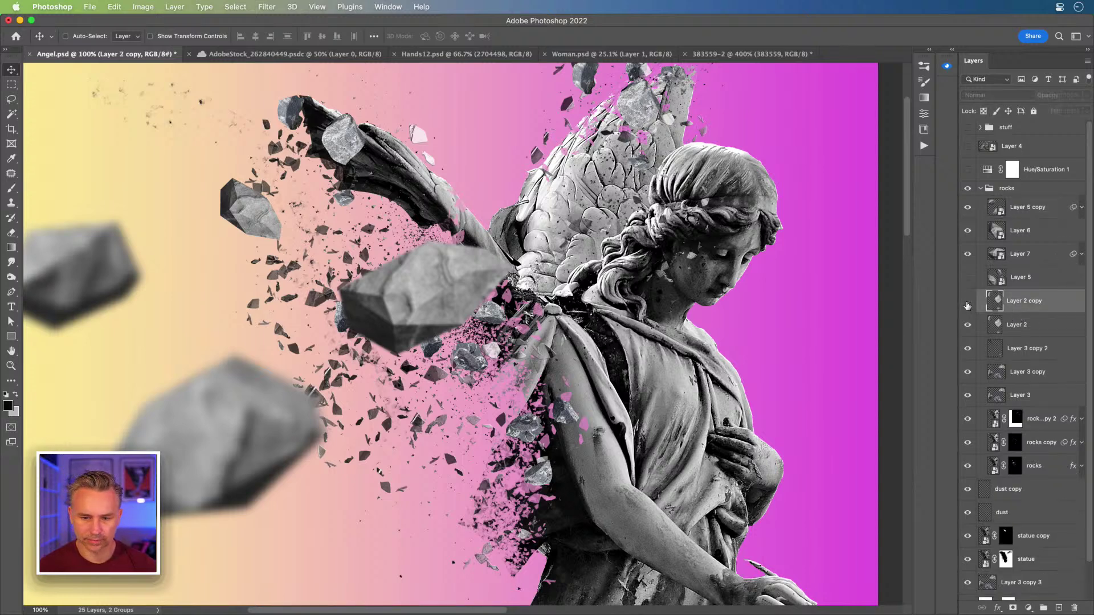
pyautogui.click(967, 303)
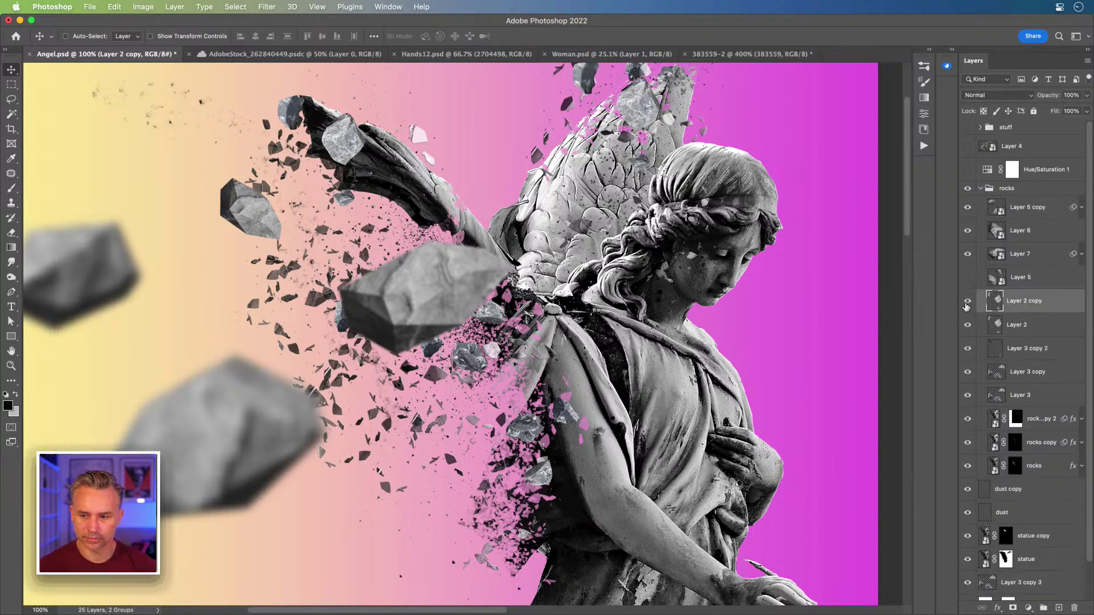
pyautogui.click(968, 325)
pyautogui.click(967, 326)
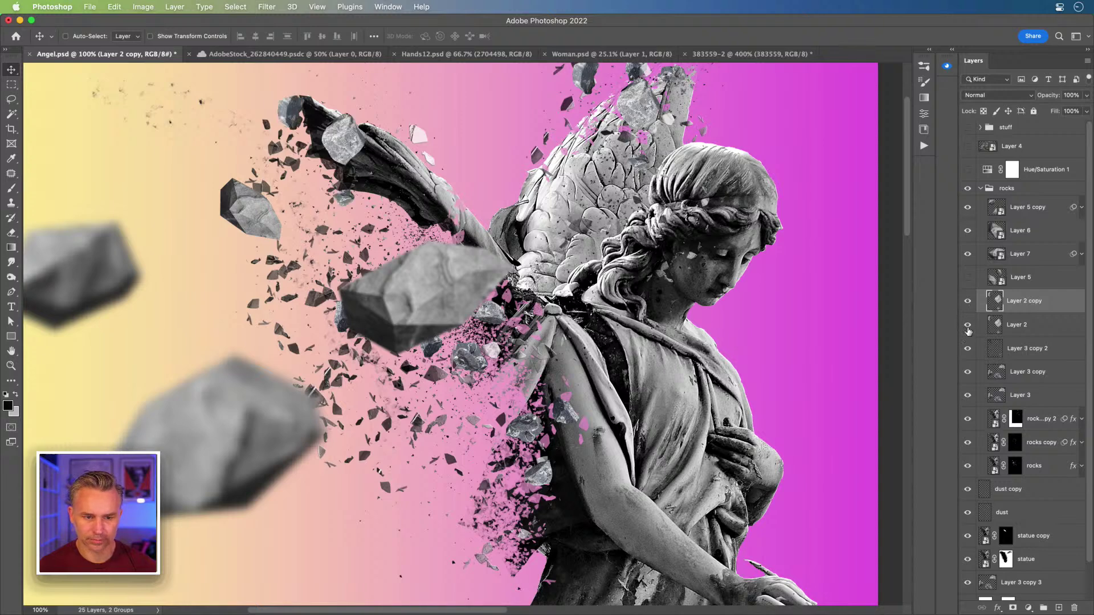
# - Duplicate Layer 2's rock cluster, rotate it about -125°, and move it down-right beside the angel's waist
pyautogui.moveTo(1029, 331); pyautogui.dragTo(1030, 300)
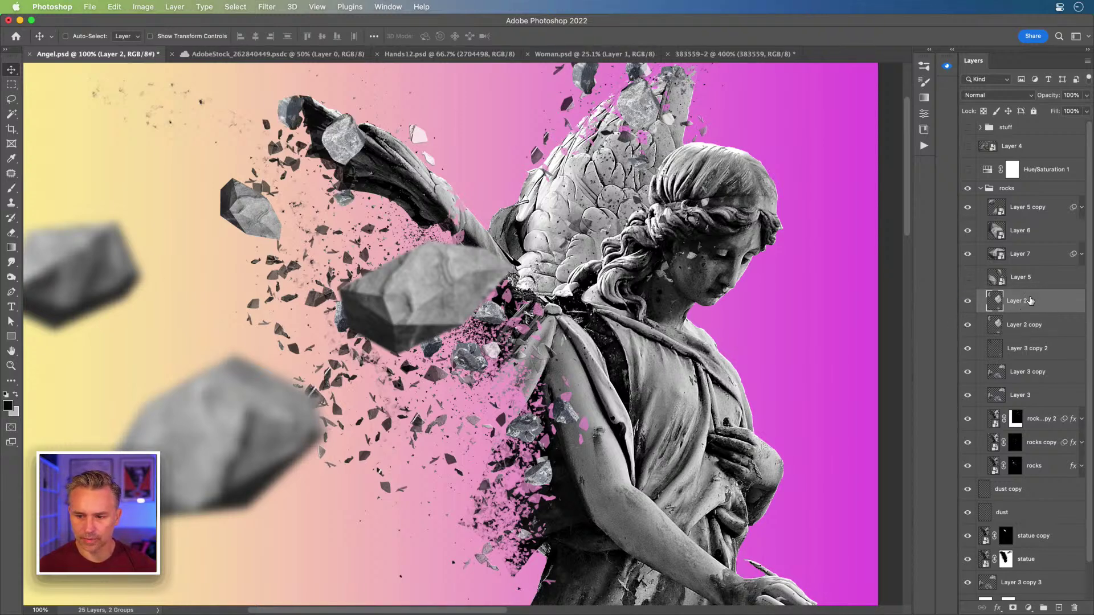
pyautogui.moveTo(319, 149); pyautogui.dragTo(256, 292)
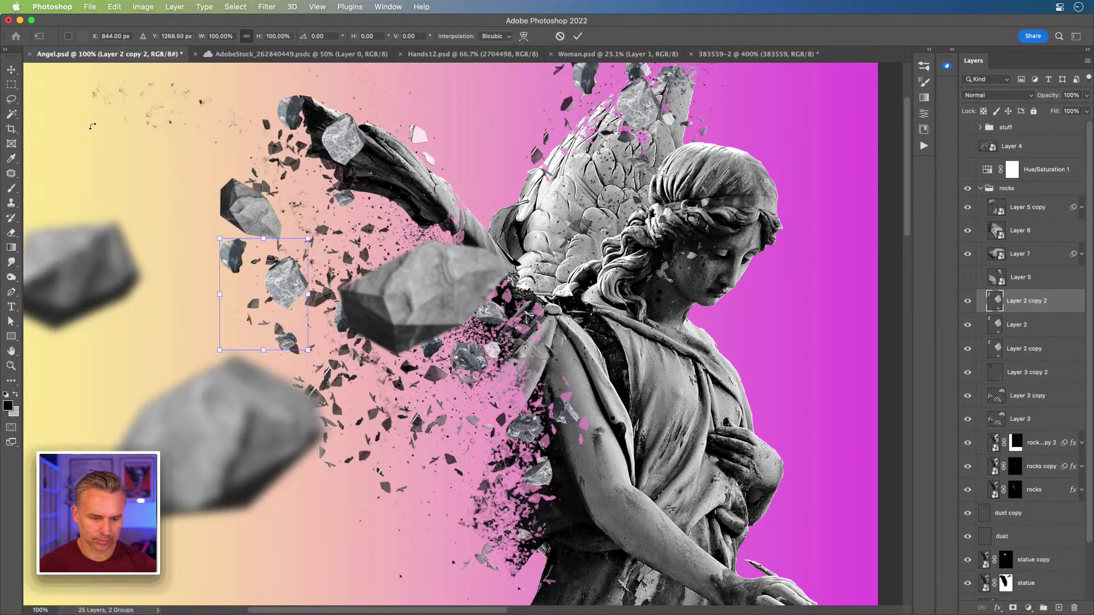
pyautogui.hotkey('ctrl', 't')
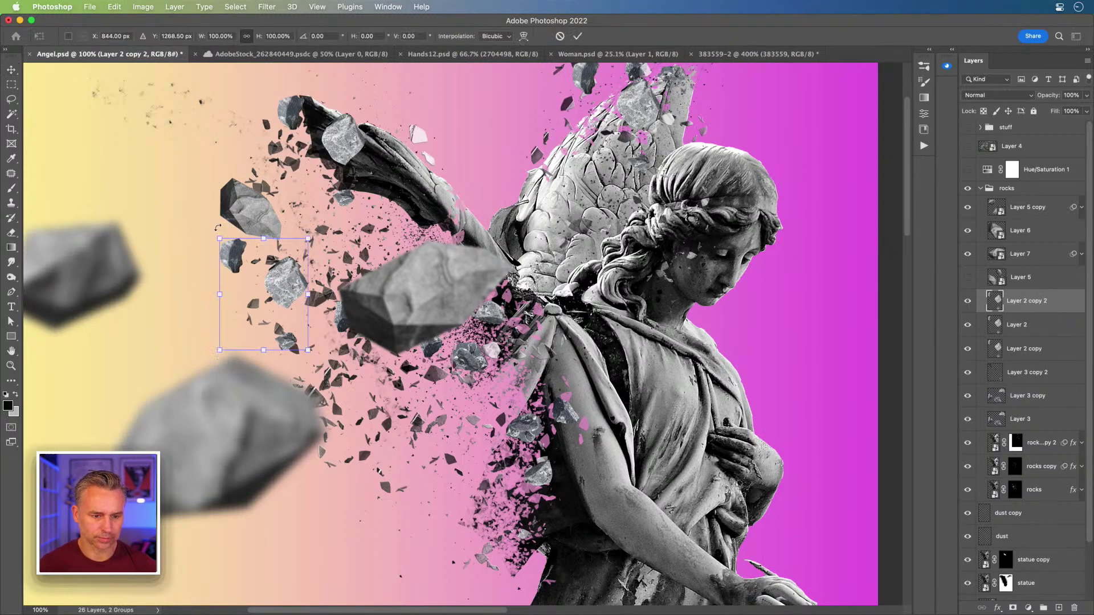
pyautogui.moveTo(205, 239); pyautogui.dragTo(223, 400)
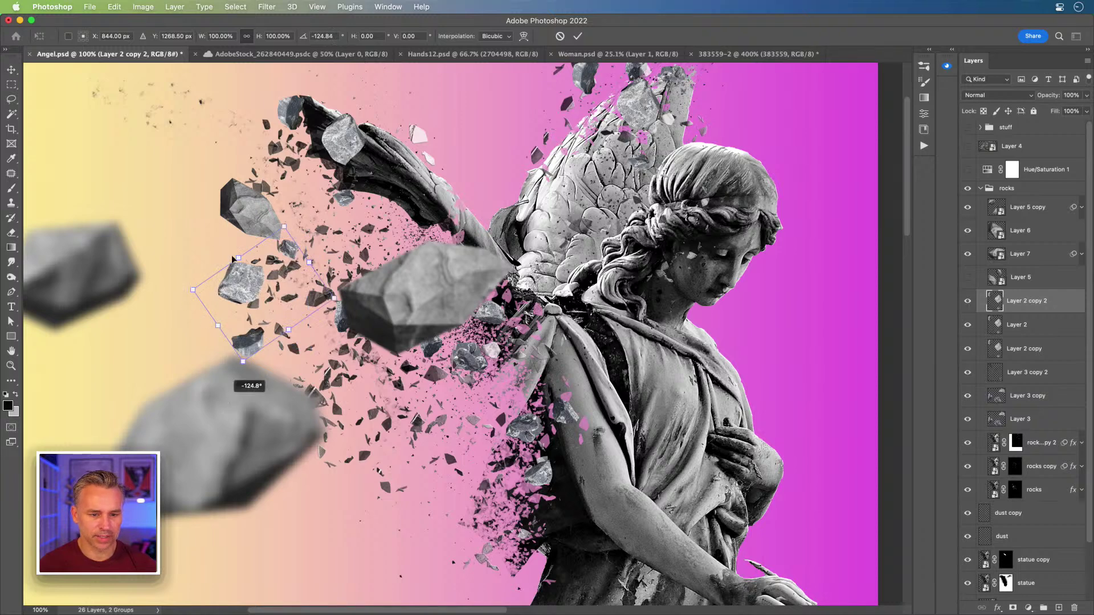
pyautogui.press('Return')
pyautogui.moveTo(262, 352); pyautogui.dragTo(364, 441)
pyautogui.press('ctrl')
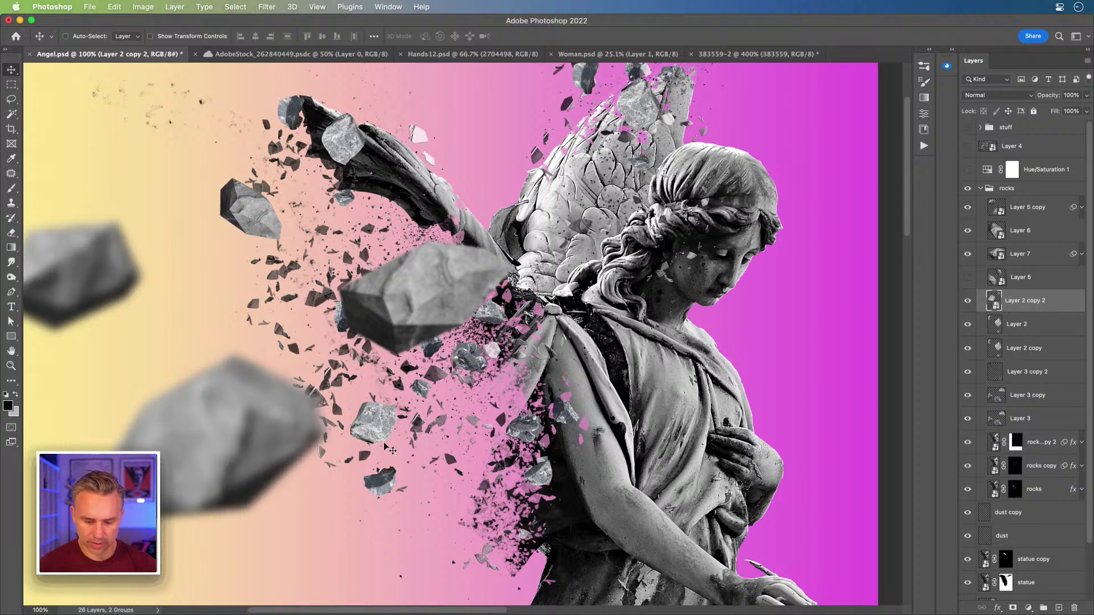
pyautogui.click(1081, 255)
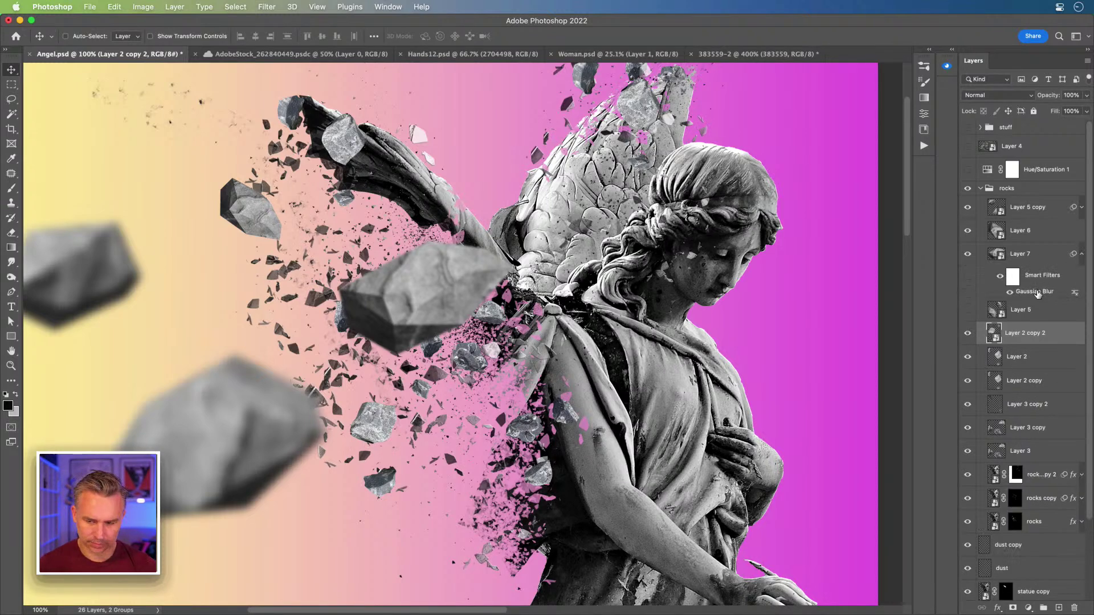
# - Copy Layer 7's Gaussian Blur onto Layer 2 copy 2 and raise its radius to 4.8 px
pyautogui.moveTo(1038, 292); pyautogui.dragTo(1048, 334)
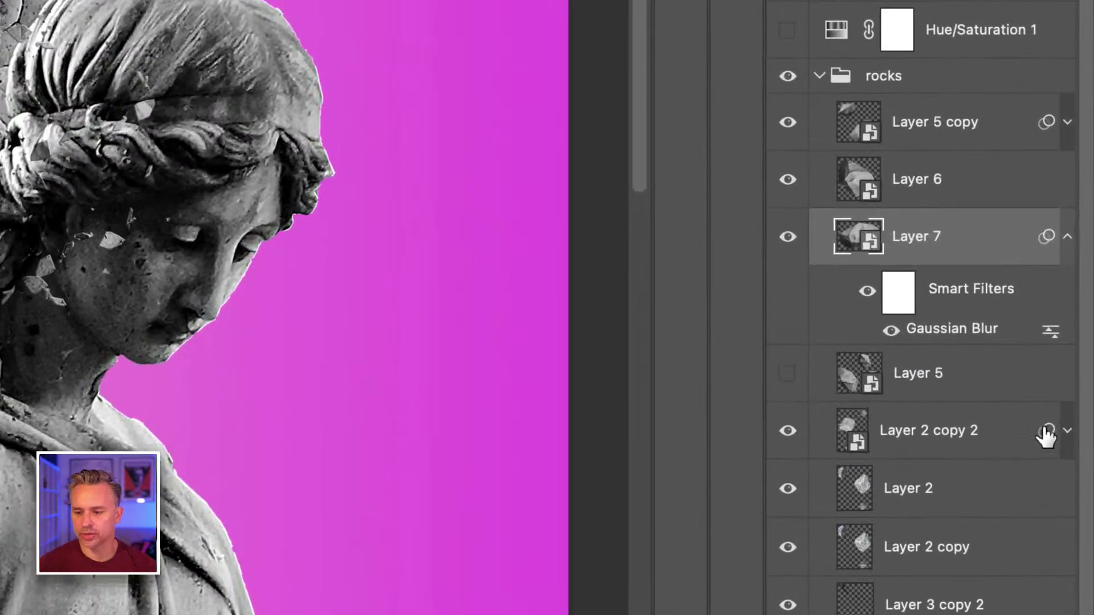
pyautogui.click(1067, 431)
pyautogui.doubleClick(939, 522)
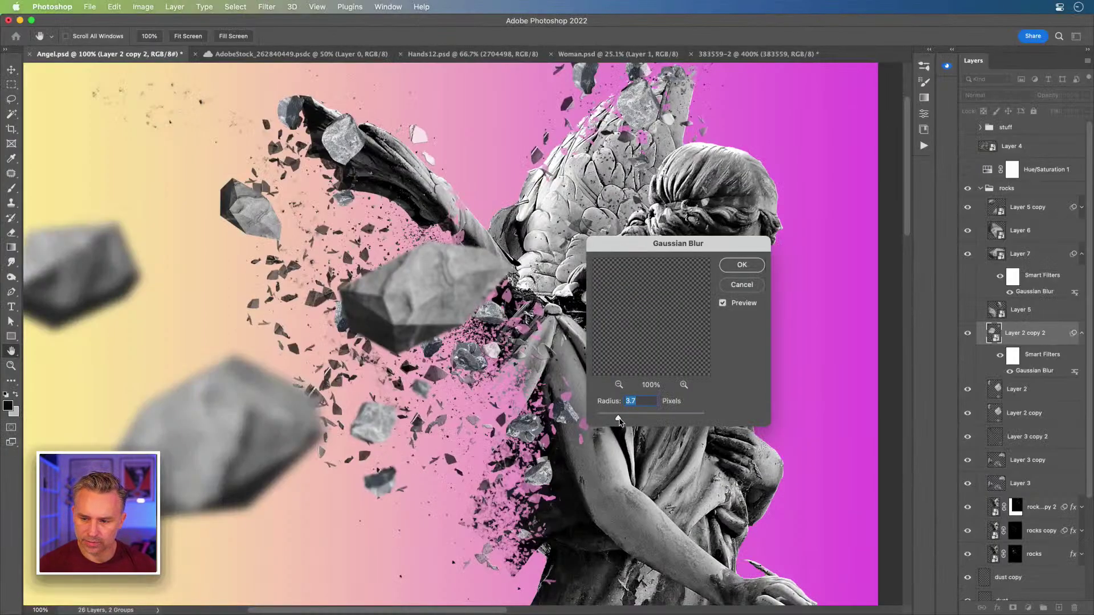
pyautogui.moveTo(619, 421)
pyautogui.mouseDown()
pyautogui.moveTo(638, 422)
pyautogui.moveTo(625, 421)
pyautogui.mouseUp()
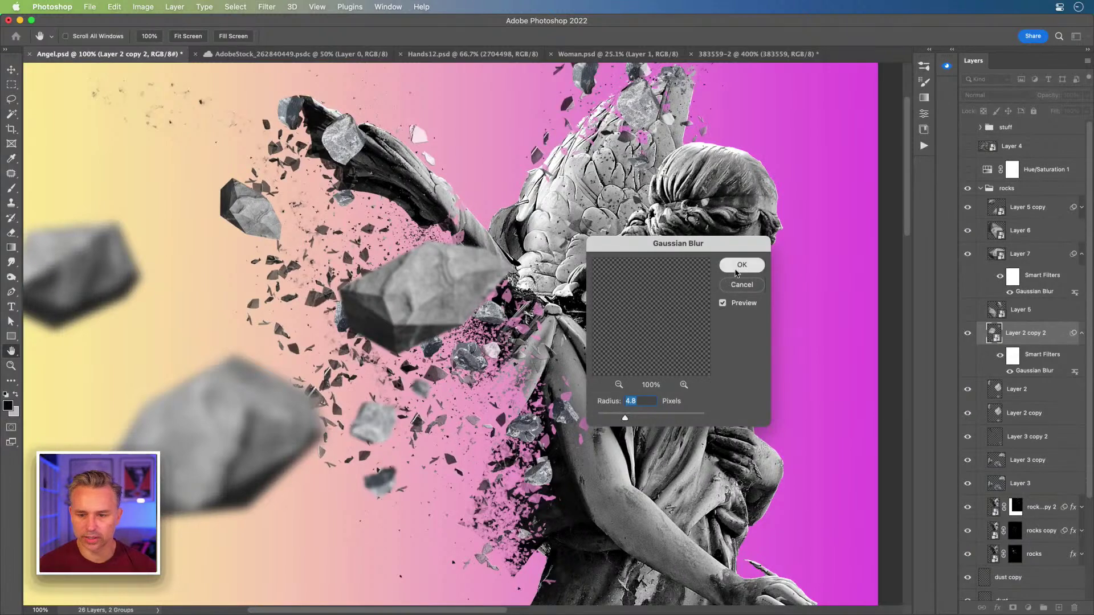
pyautogui.click(741, 264)
pyautogui.click(1081, 333)
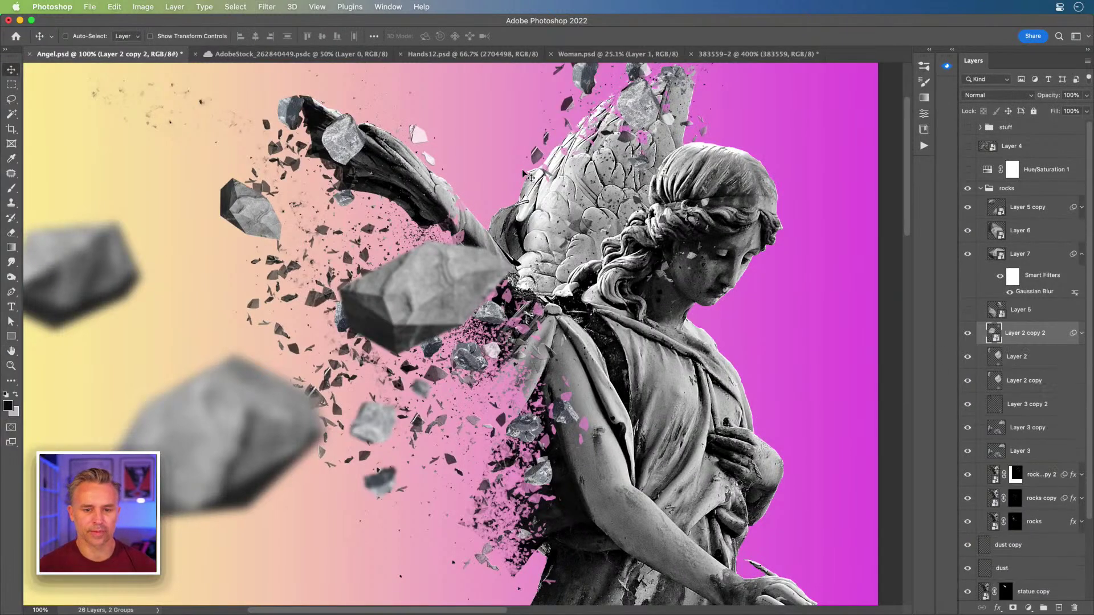
pyautogui.press('super+minus')
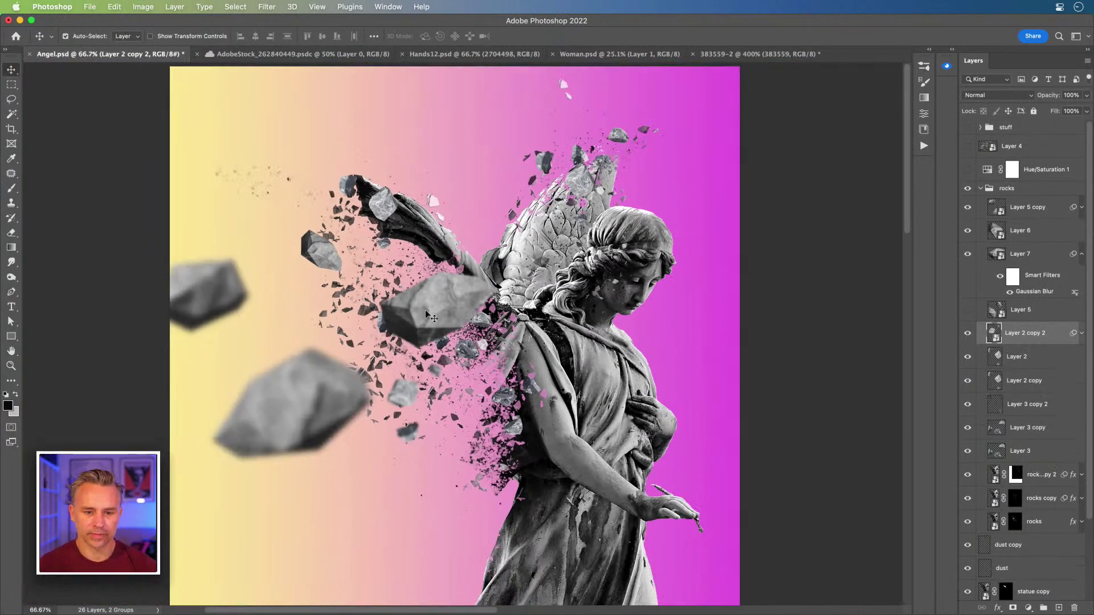
# - Move Layer 7's blurred rock left into the wing debris, scaled to about 97%
pyautogui.moveTo(427, 315); pyautogui.dragTo(347, 311)
pyautogui.press('super+t')
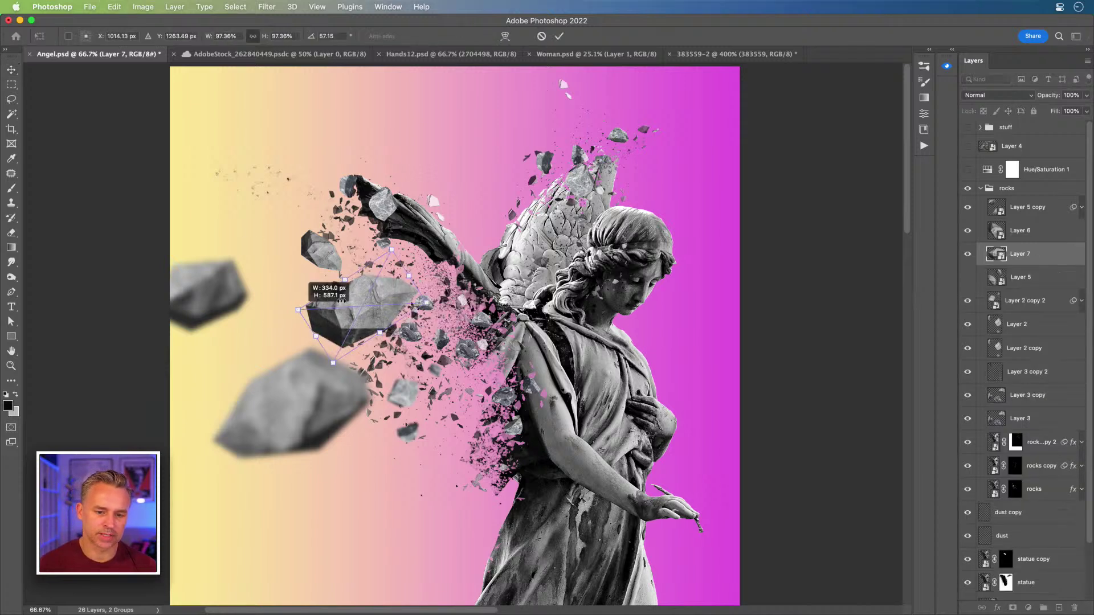
pyautogui.press('Return')
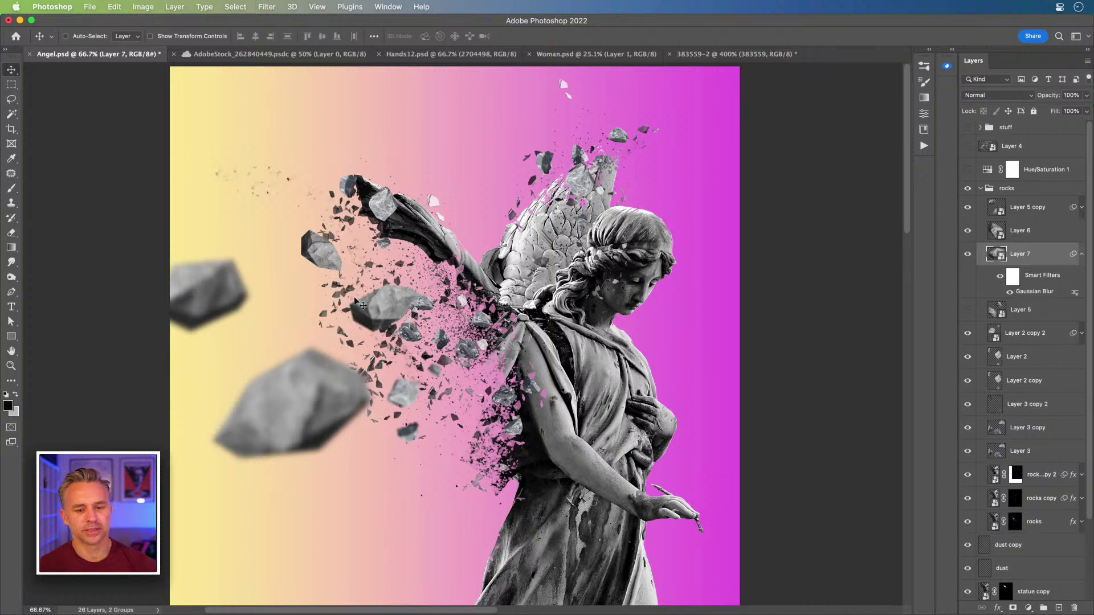
pyautogui.moveTo(344, 311); pyautogui.dragTo(306, 319)
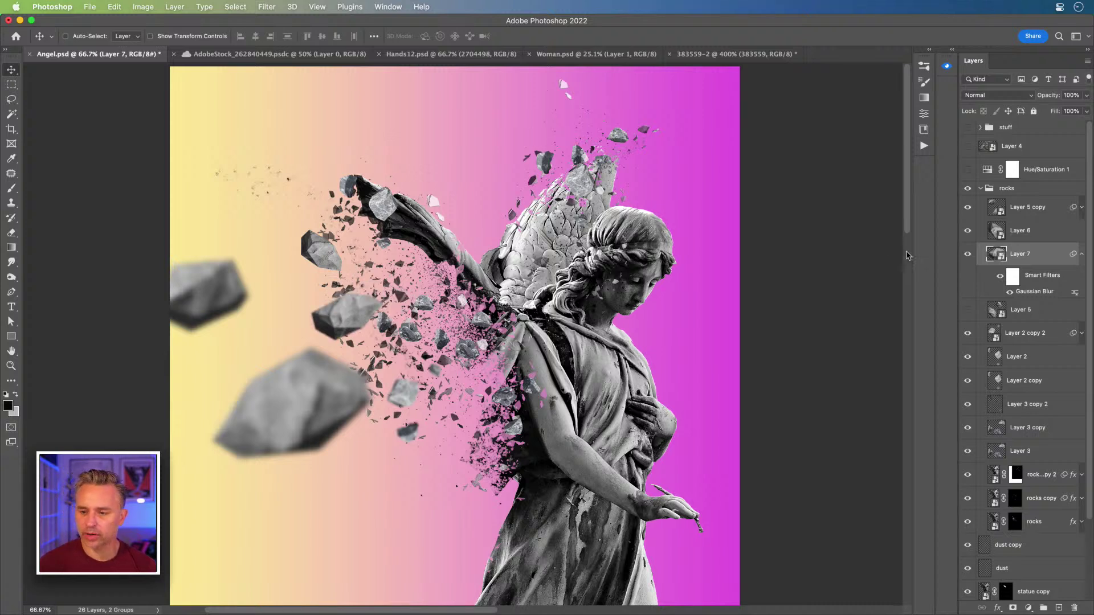
pyautogui.click(1081, 255)
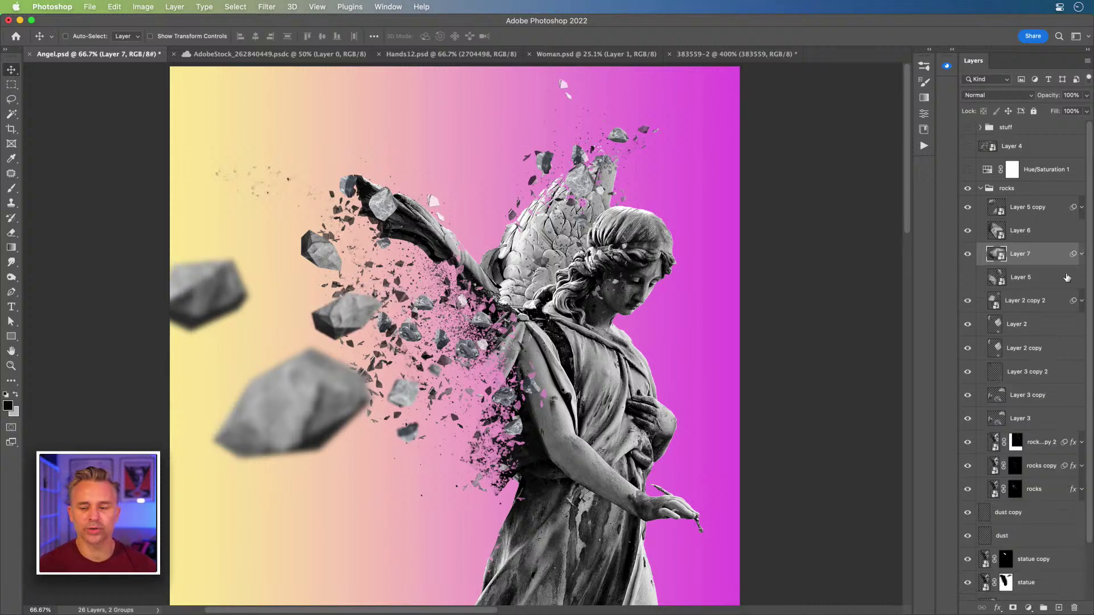
pyautogui.scroll(-3, 974, 461)
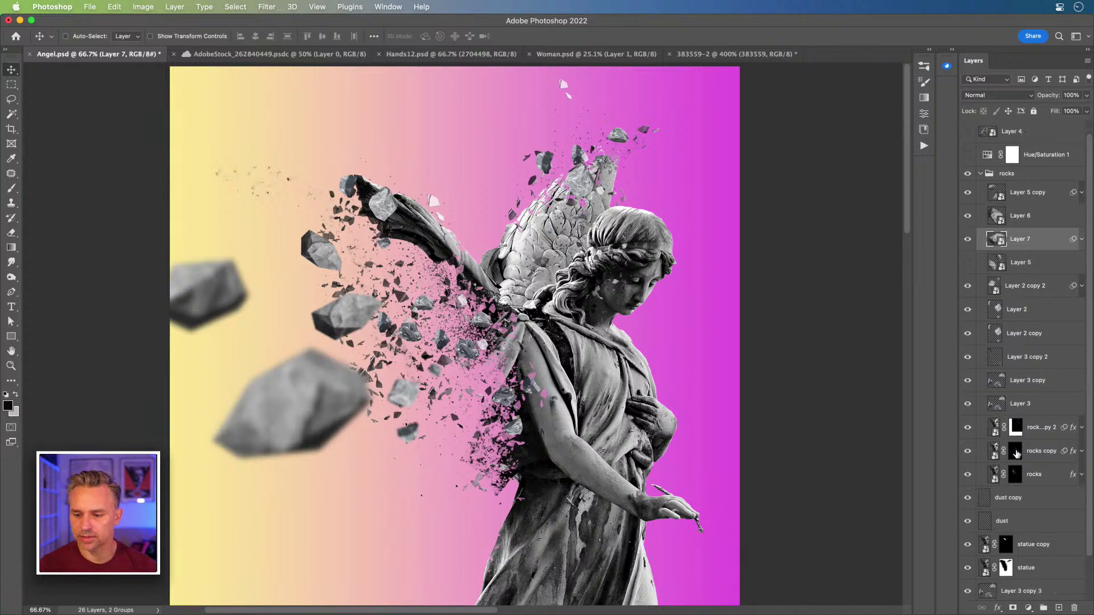
# - Duplicate the dust copy layer, shift it up-left, and convert it to a smart object
pyautogui.click(984, 453)
pyautogui.click(968, 451)
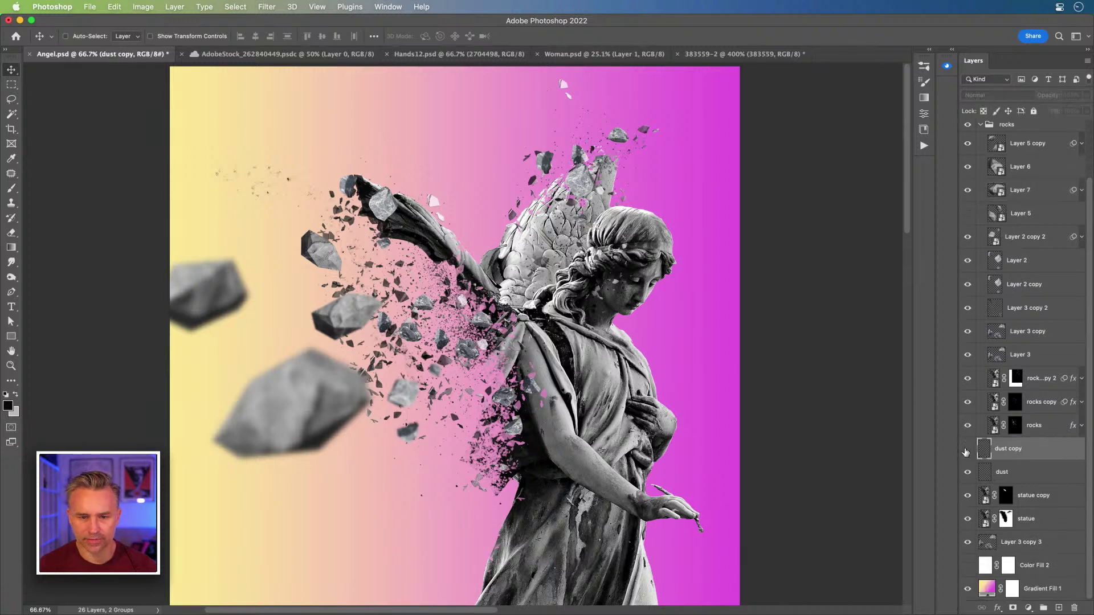
pyautogui.click(967, 451)
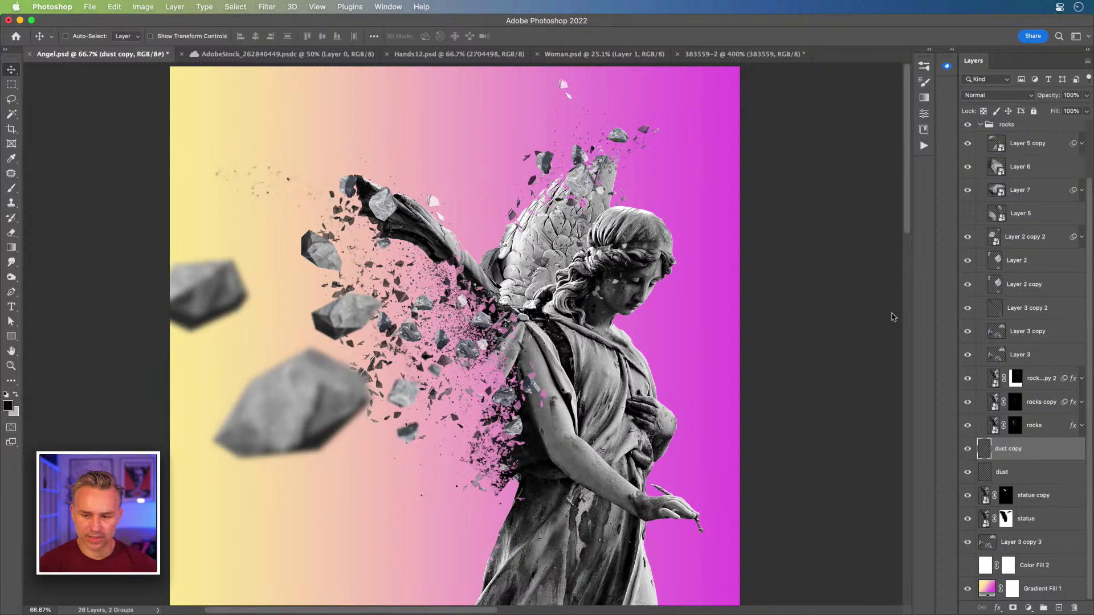
pyautogui.press('super+j')
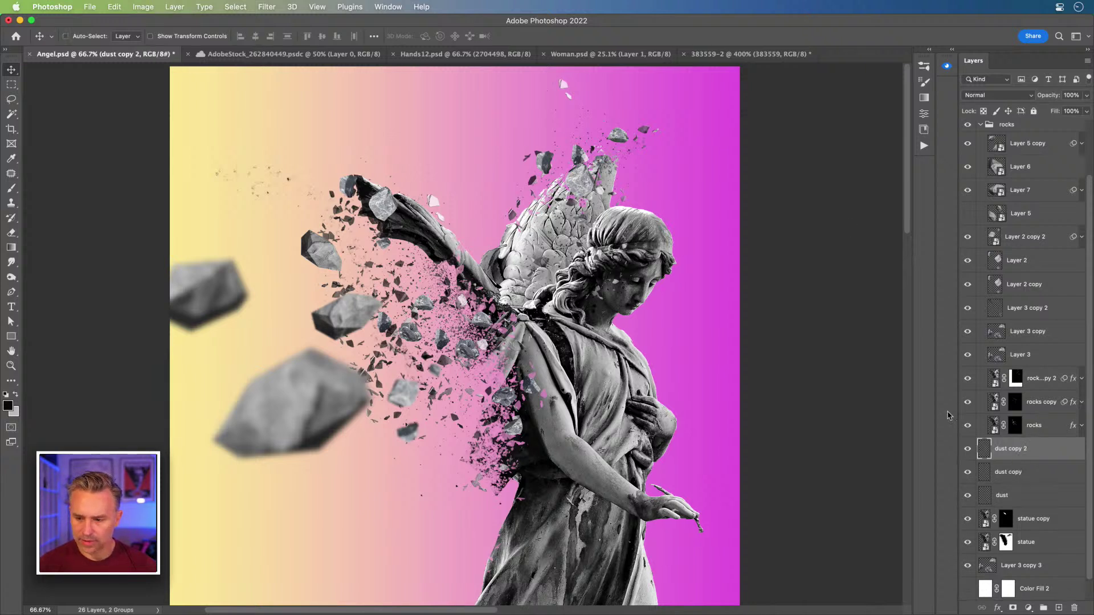
pyautogui.moveTo(535, 165); pyautogui.dragTo(494, 115)
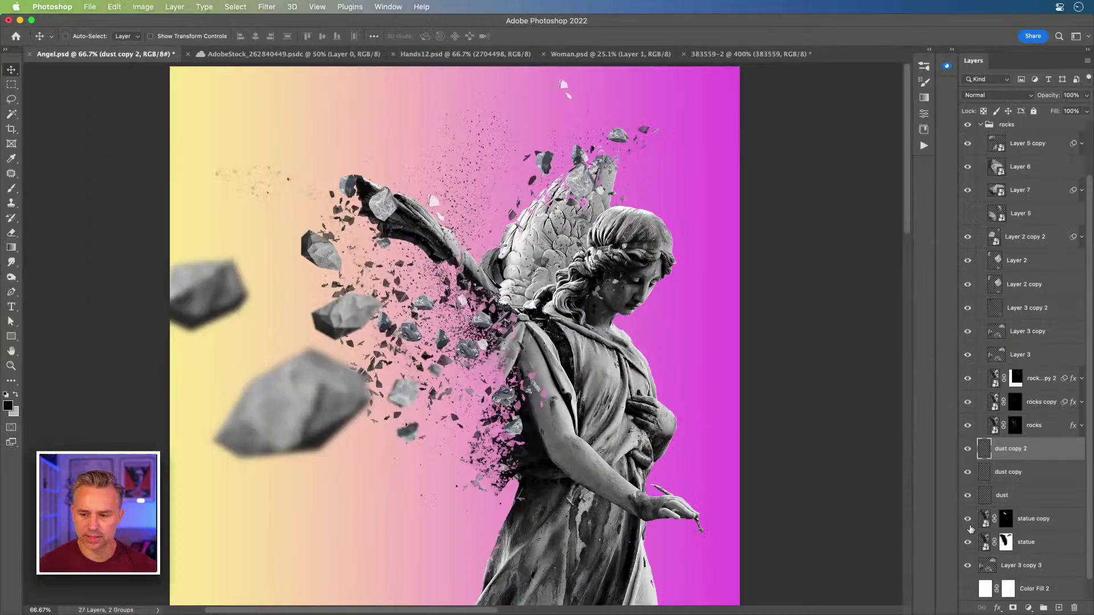
pyautogui.press('super+shift+o')
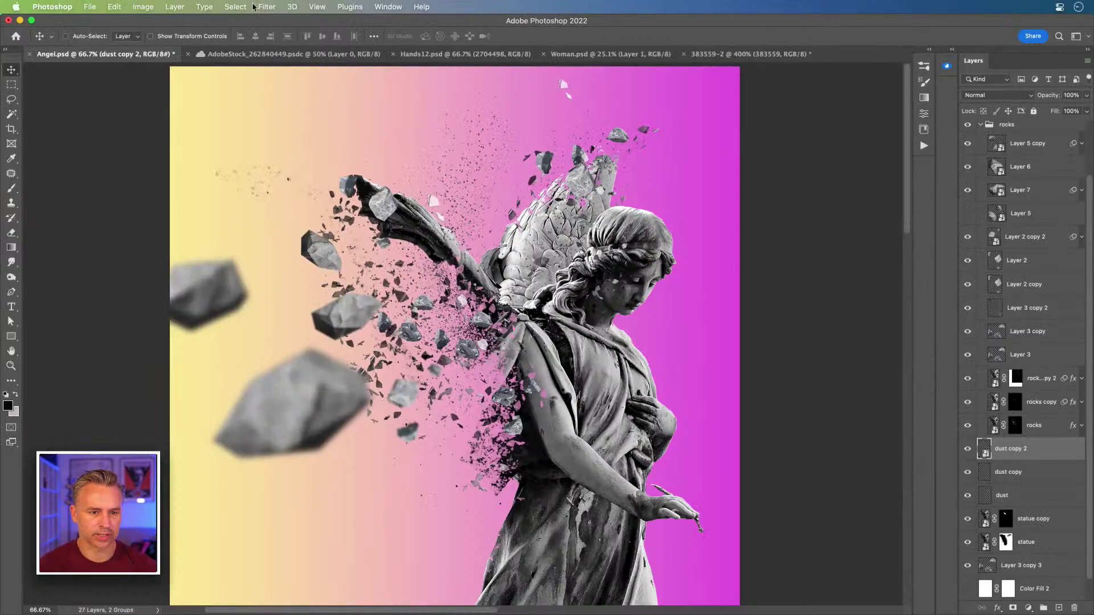
# - Copy the Gaussian Blur onto dust copy 2 and reposition its specks and the nearby rocks
pyautogui.scroll(-1, 1086, 249)
pyautogui.click(1081, 231)
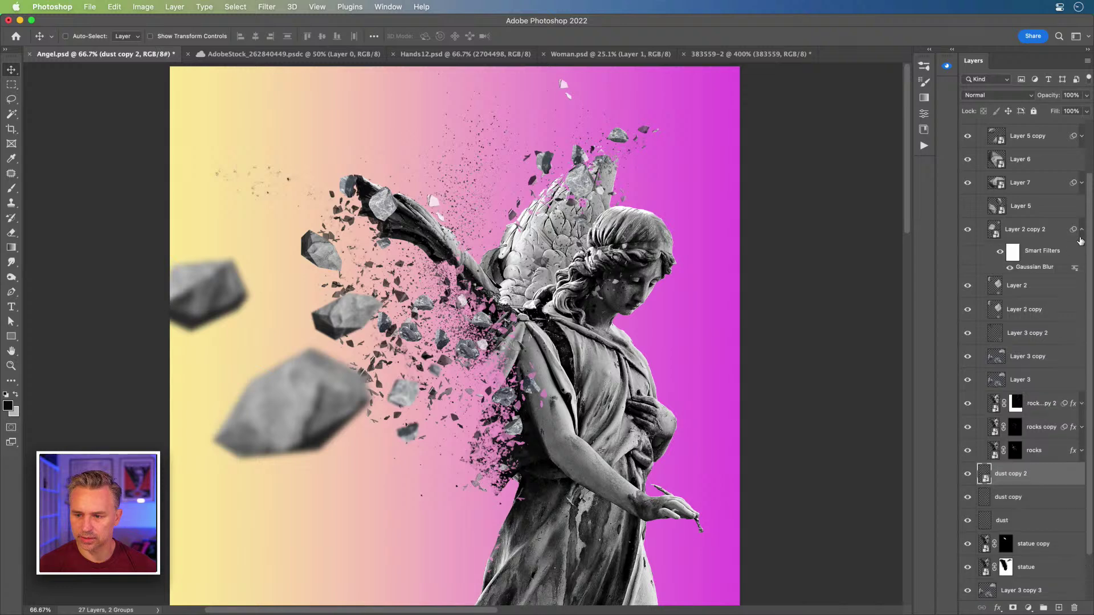
pyautogui.moveTo(1029, 268); pyautogui.dragTo(1035, 475)
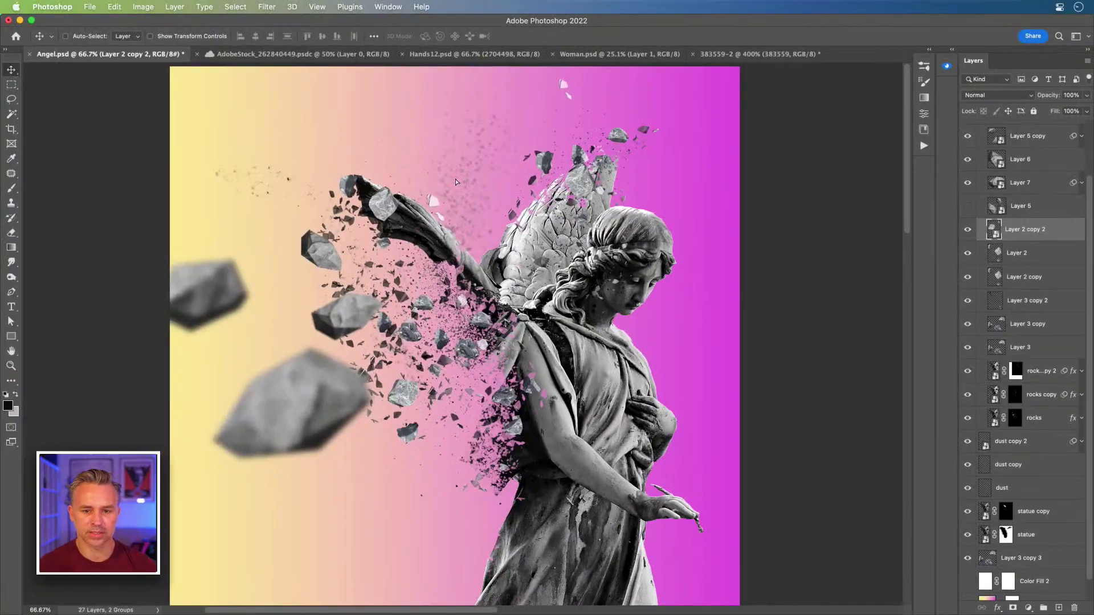
pyautogui.moveTo(458, 181); pyautogui.dragTo(443, 179)
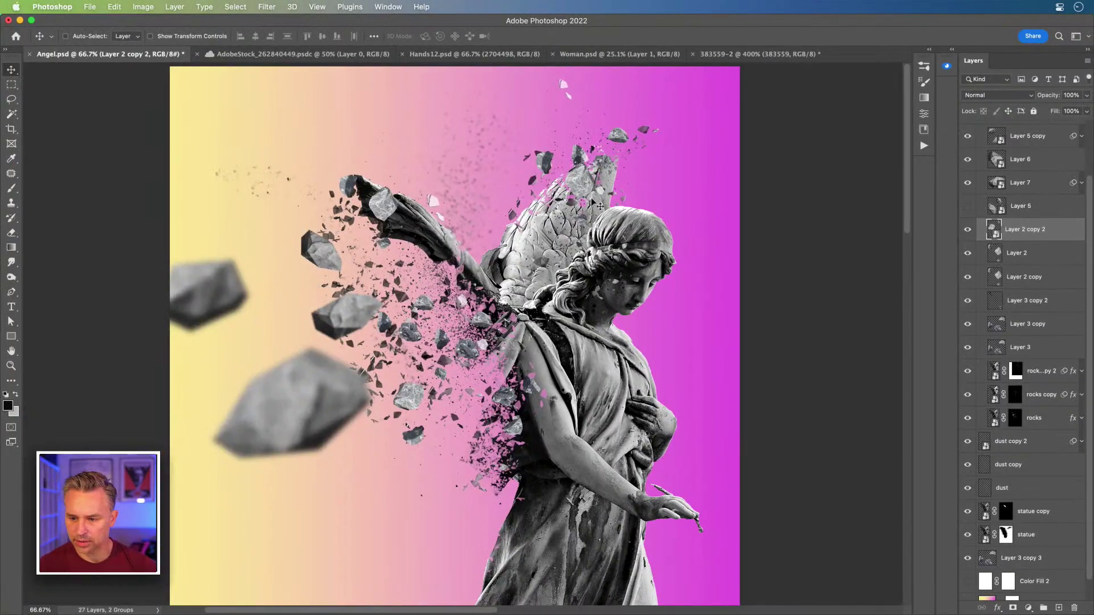
pyautogui.click(455, 158)
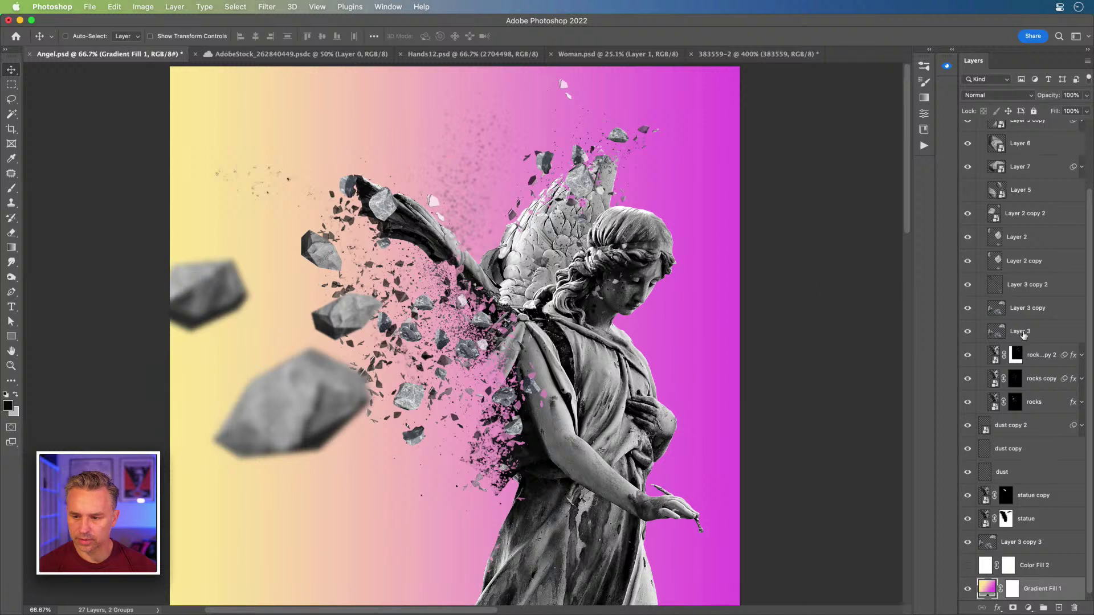
pyautogui.click(1028, 238)
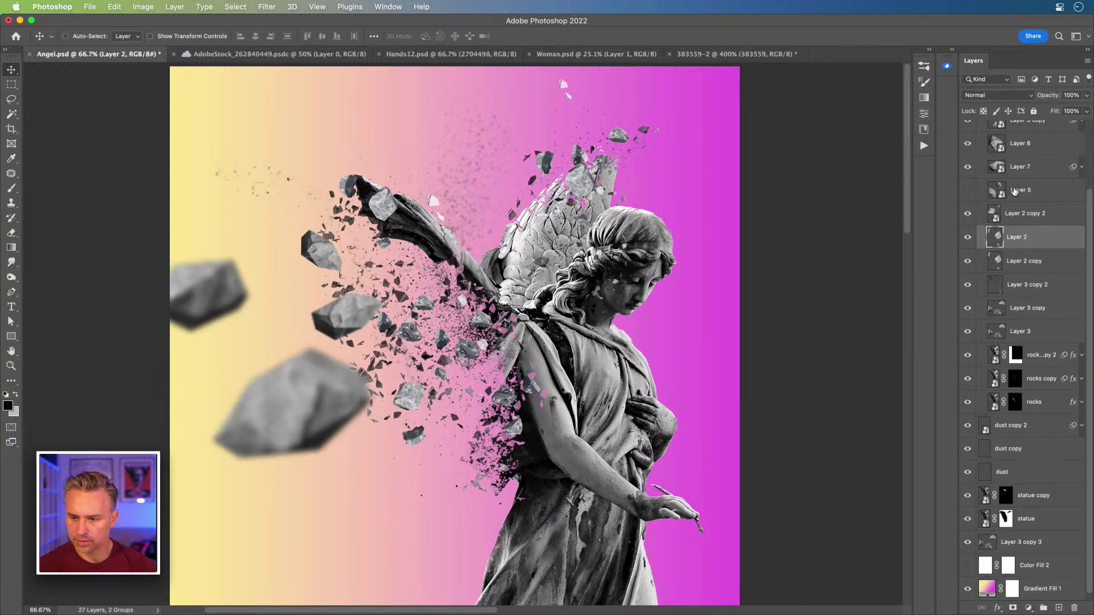
pyautogui.click(1009, 428)
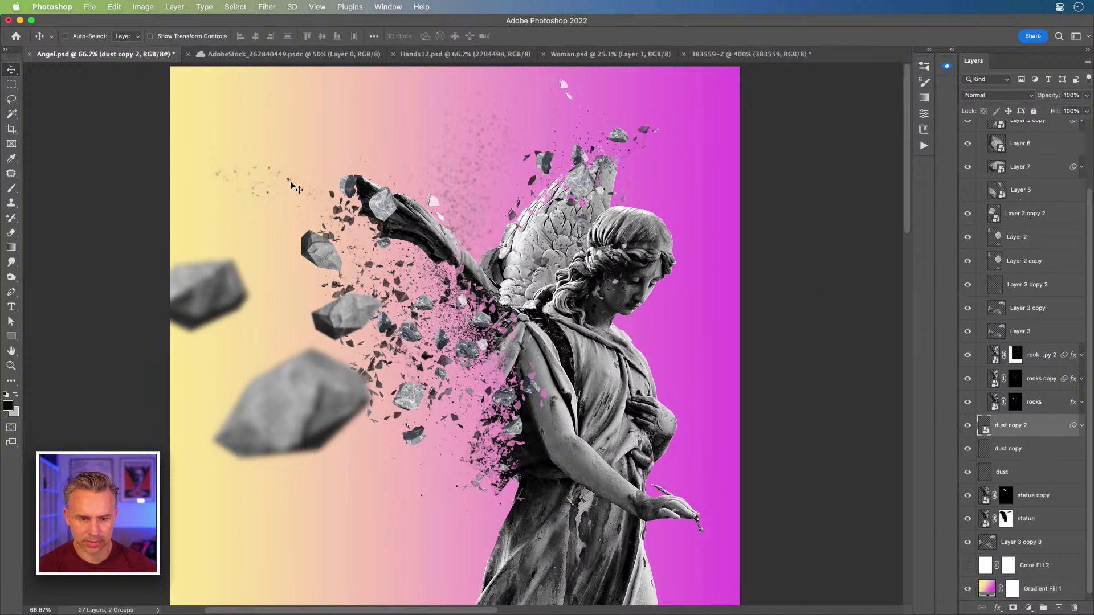
pyautogui.moveTo(503, 198); pyautogui.dragTo(537, 203)
# - Place dust copy 2 below the statue, add a copy shifted left-down, and save Angel.psd
pyautogui.moveTo(1026, 436); pyautogui.dragTo(1019, 531)
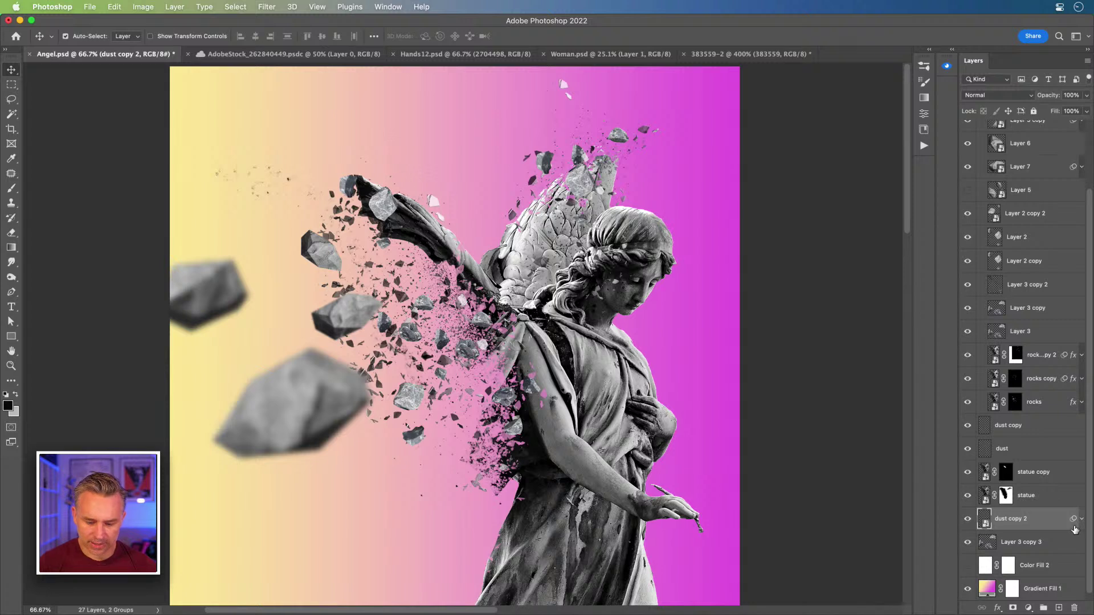
pyautogui.press('super+j')
pyautogui.moveTo(323, 262); pyautogui.dragTo(210, 321)
pyautogui.press('super+minus')
pyautogui.press('super+plus')
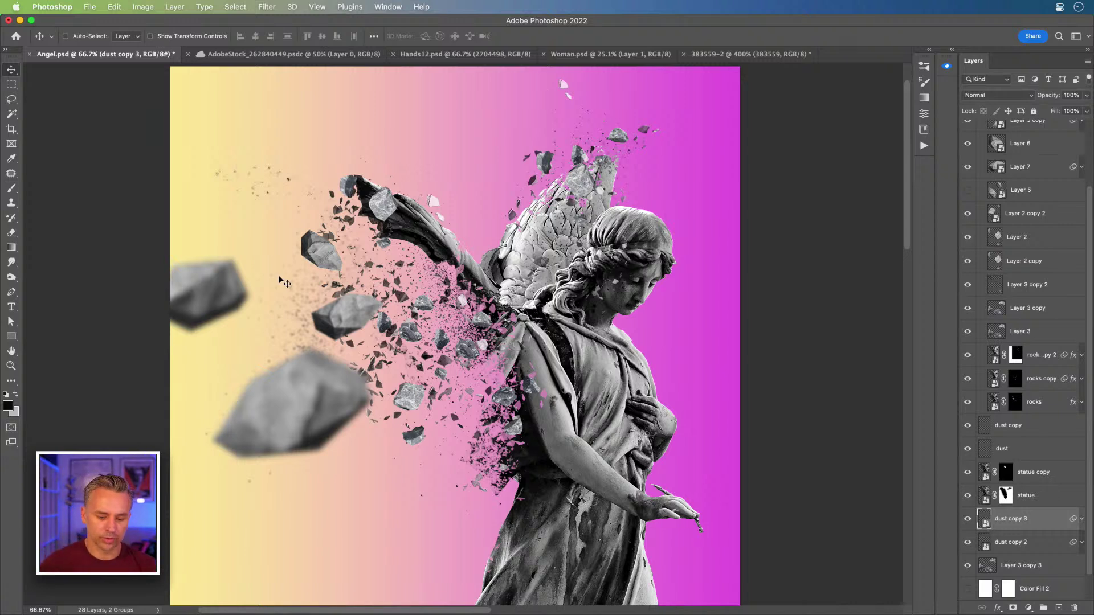
pyautogui.press('super+s')
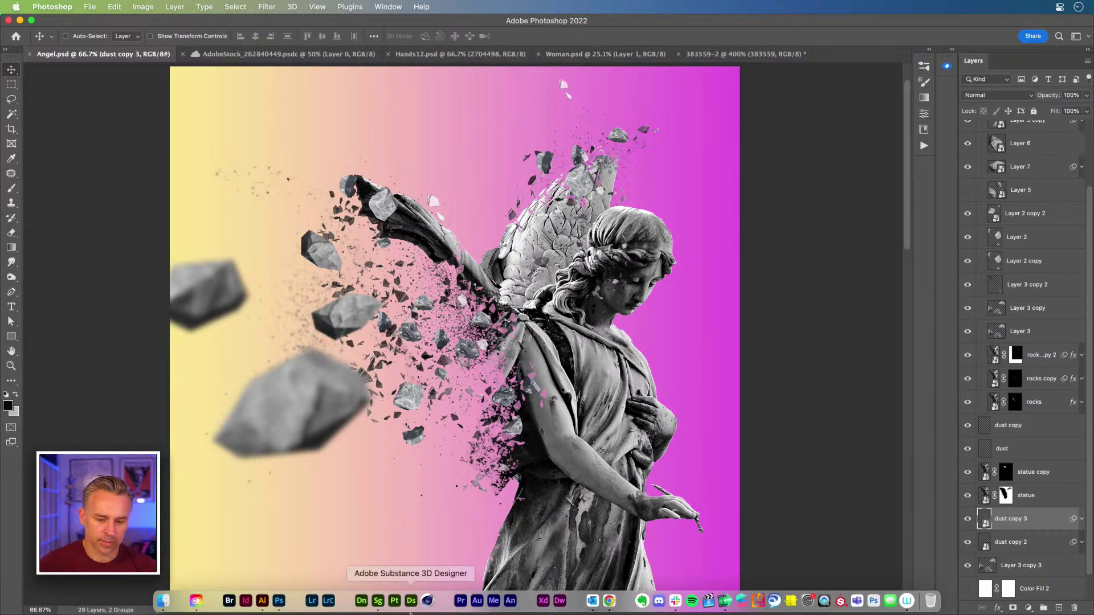
# - In Substance 3D Stager, move the large left rock closer to the other rocks
pyautogui.click(379, 601)
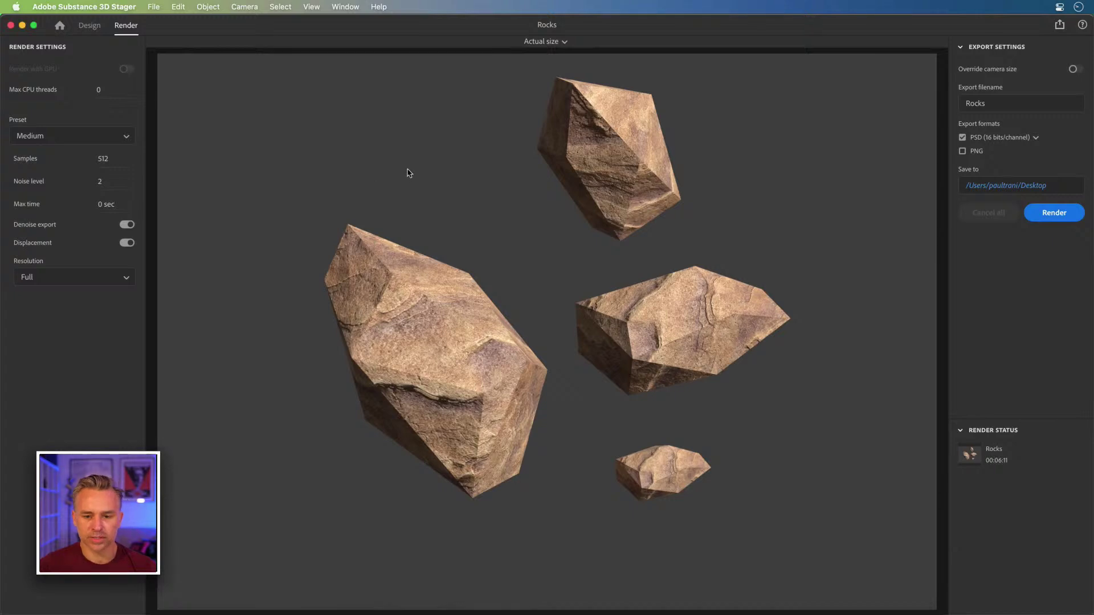
pyautogui.click(88, 25)
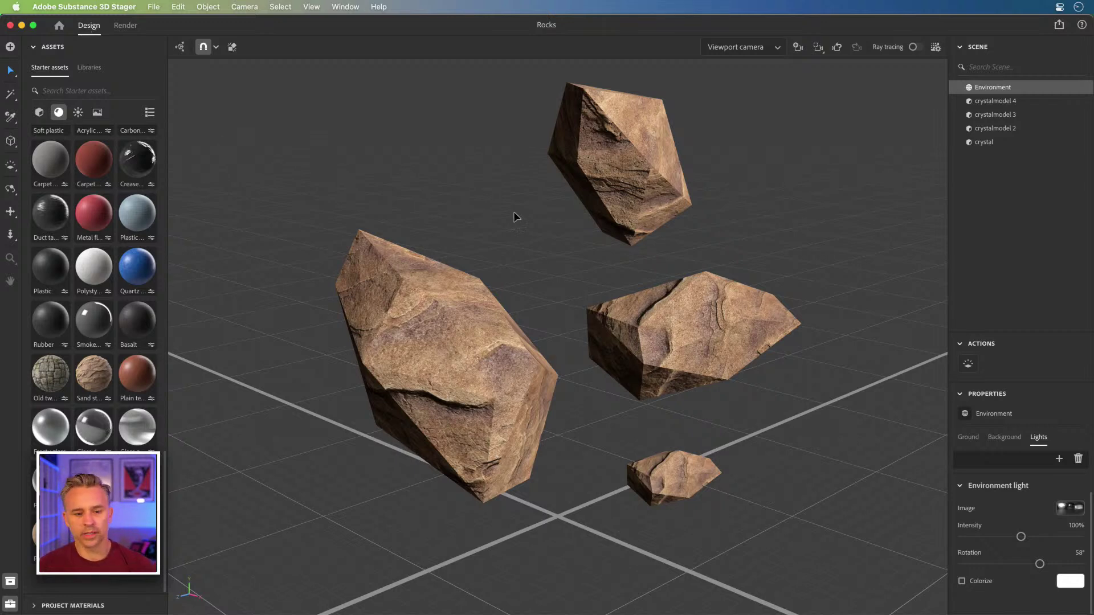
pyautogui.click(486, 352)
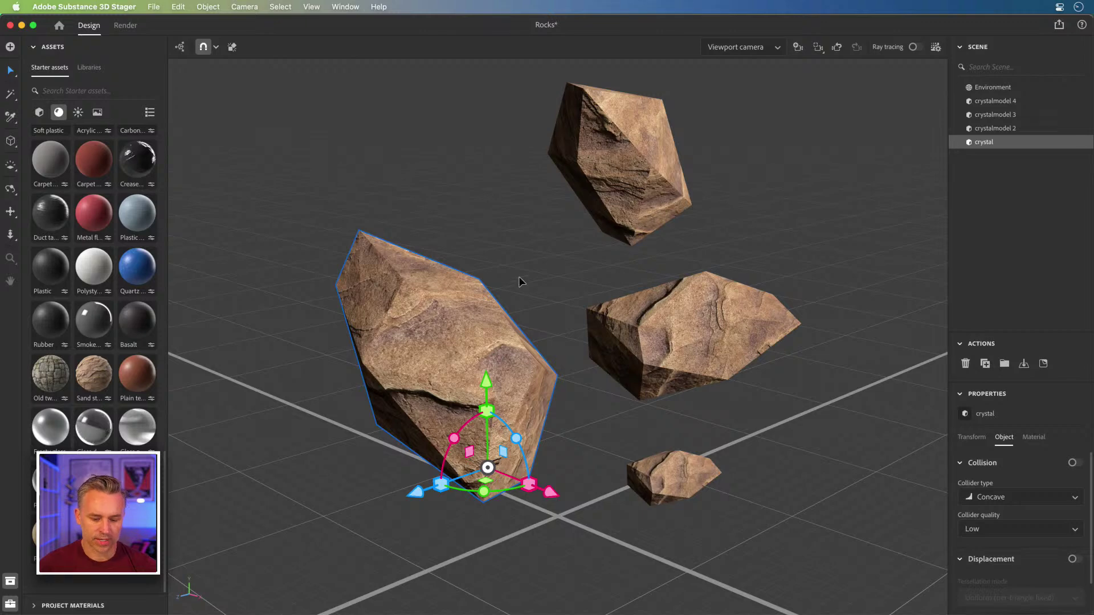
pyautogui.press('2')
pyautogui.moveTo(529, 257); pyautogui.dragTo(534, 445)
pyautogui.press('2')
pyautogui.press('3')
pyautogui.press('f')
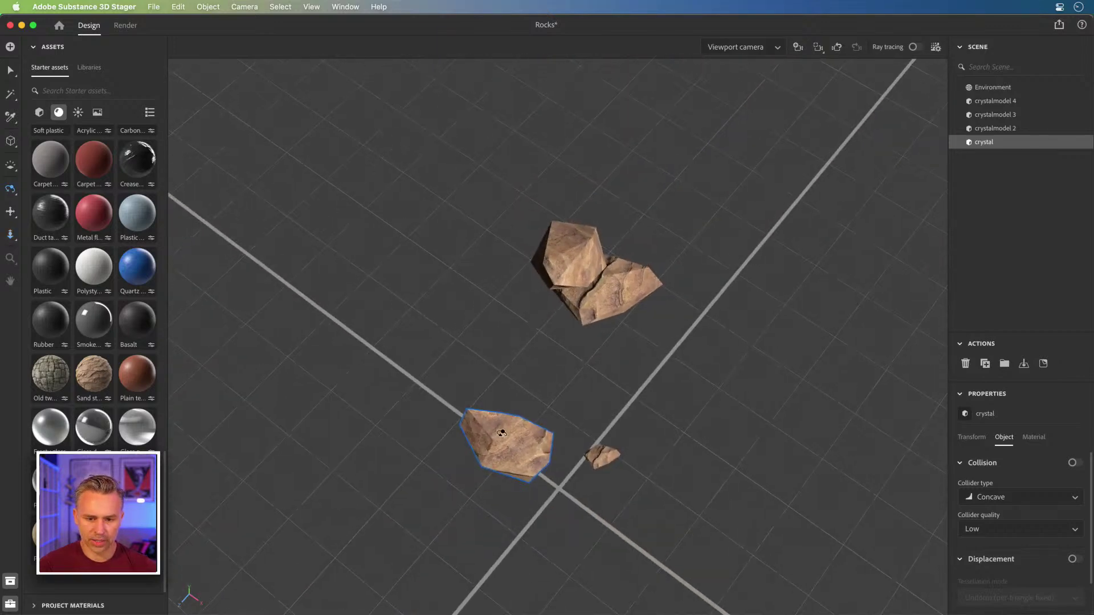
pyautogui.click(9, 71)
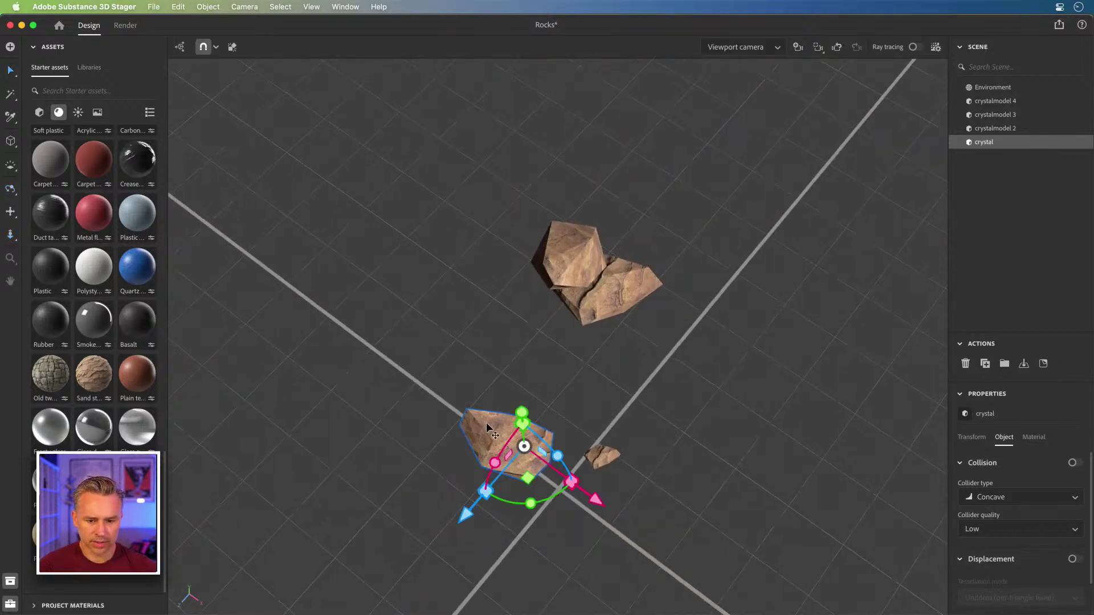
pyautogui.moveTo(485, 442); pyautogui.dragTo(433, 580)
# - Orbit to a lower angle and add a 1920 × 1080, 50 mm camera from the view
pyautogui.press('1')
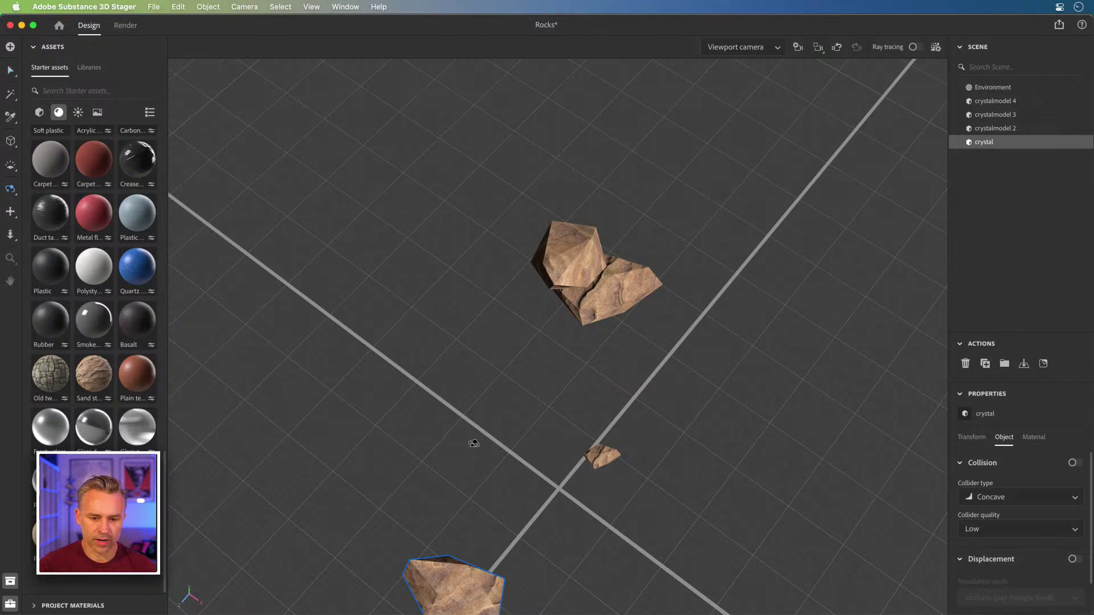
pyautogui.moveTo(477, 439); pyautogui.dragTo(501, 239)
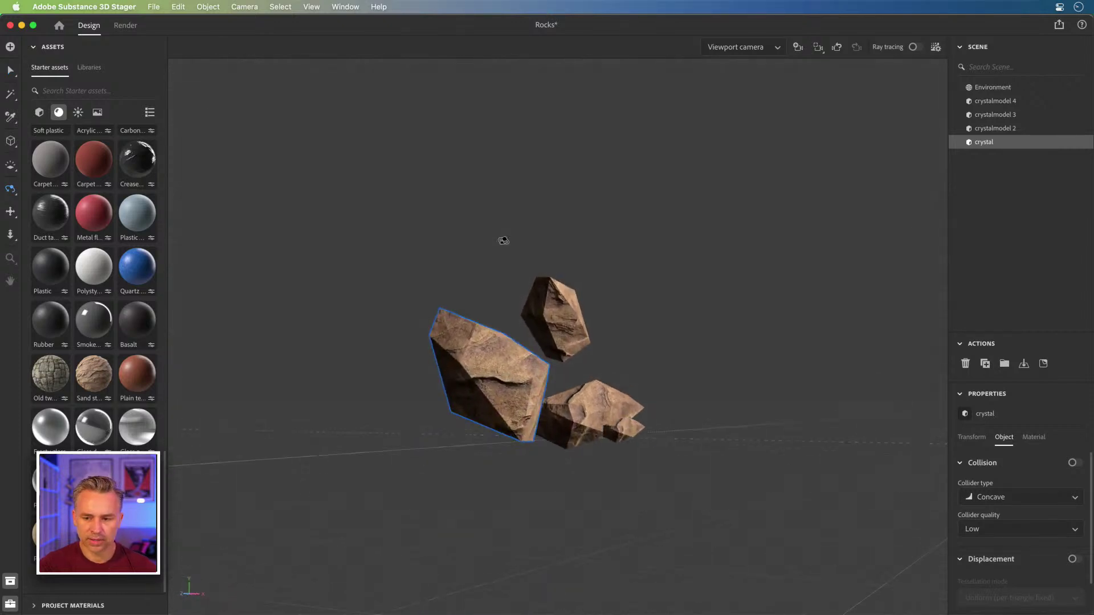
pyautogui.press('v')
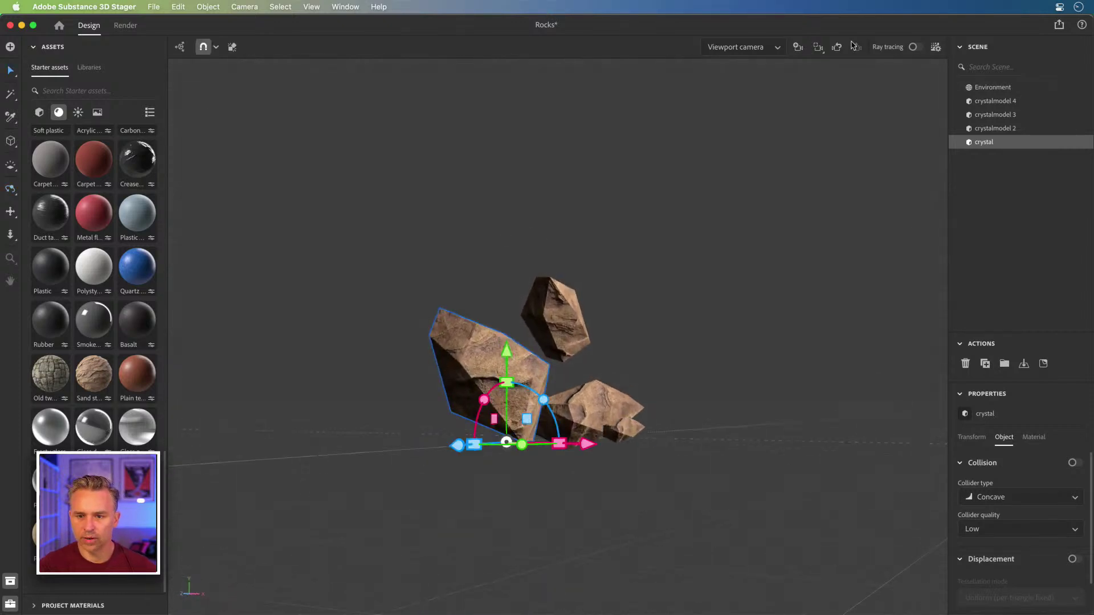
pyautogui.hotkey('alt', 'c')
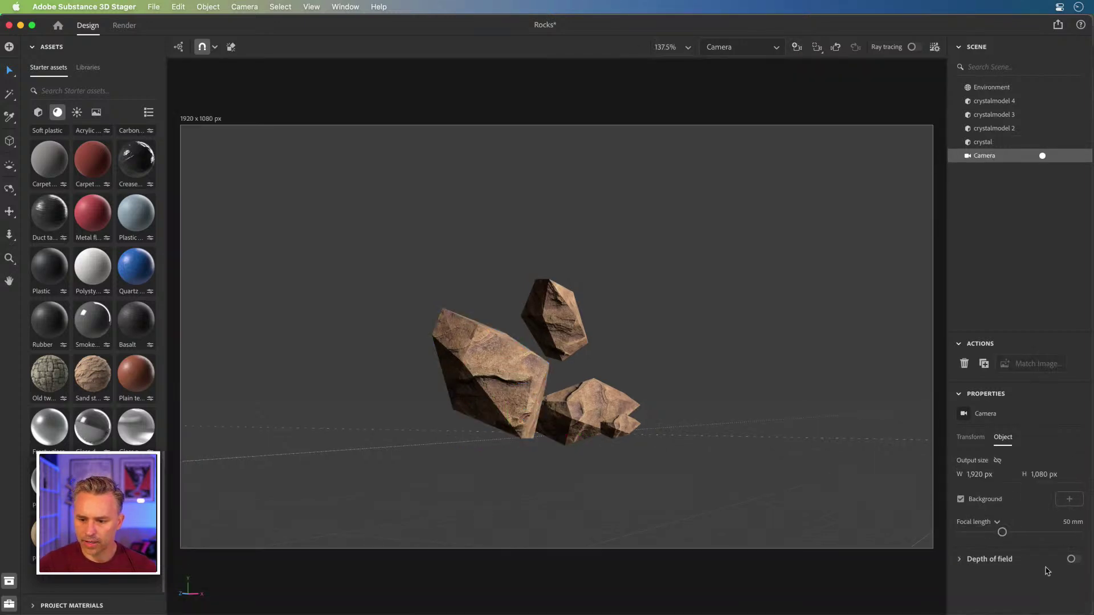
# - Enable the camera's depth of field with blur amount 24.8 and turn on ray tracing
pyautogui.click(1070, 559)
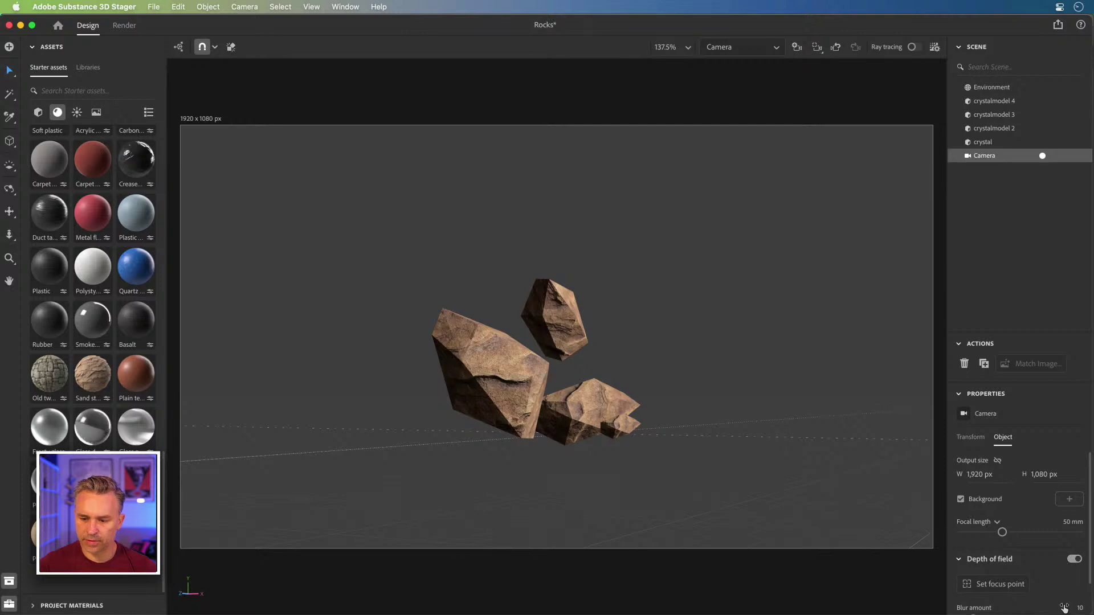
pyautogui.scroll(-2, 1089, 584)
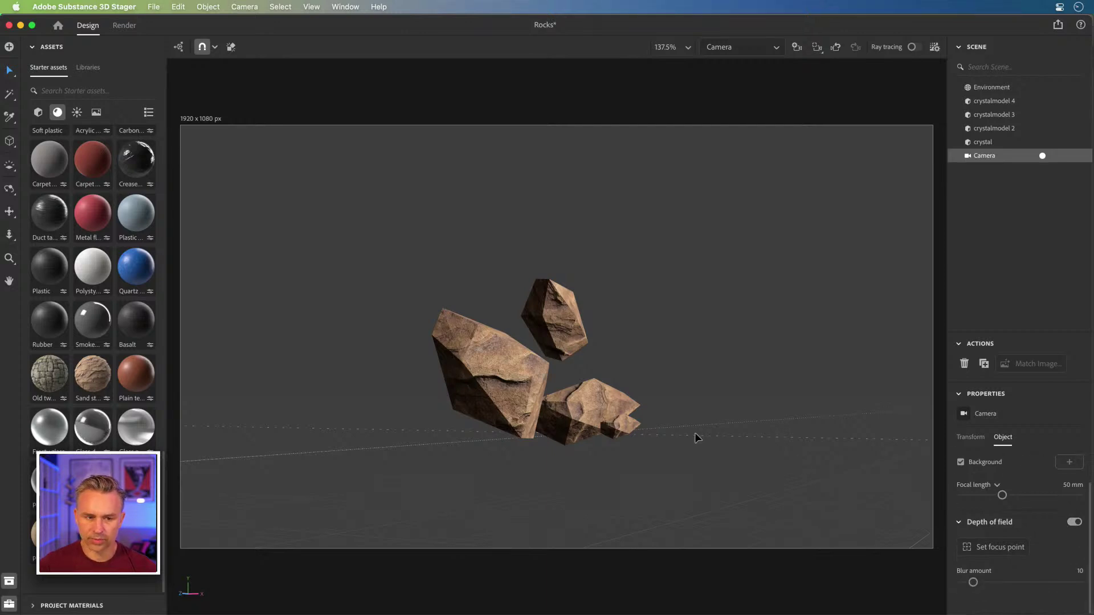
pyautogui.press('super+equal')
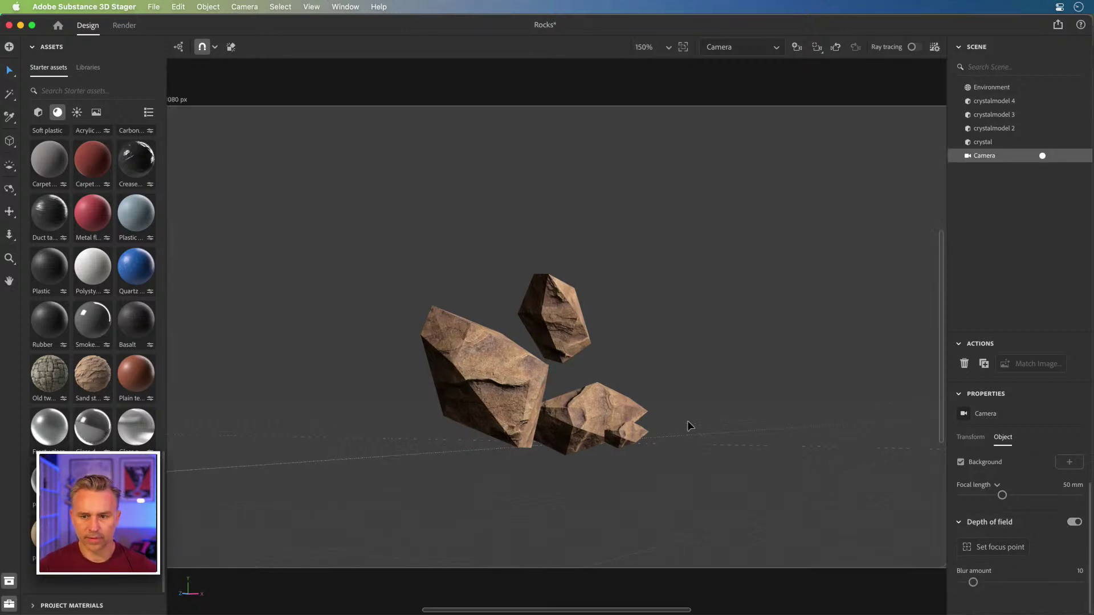
pyautogui.click(979, 548)
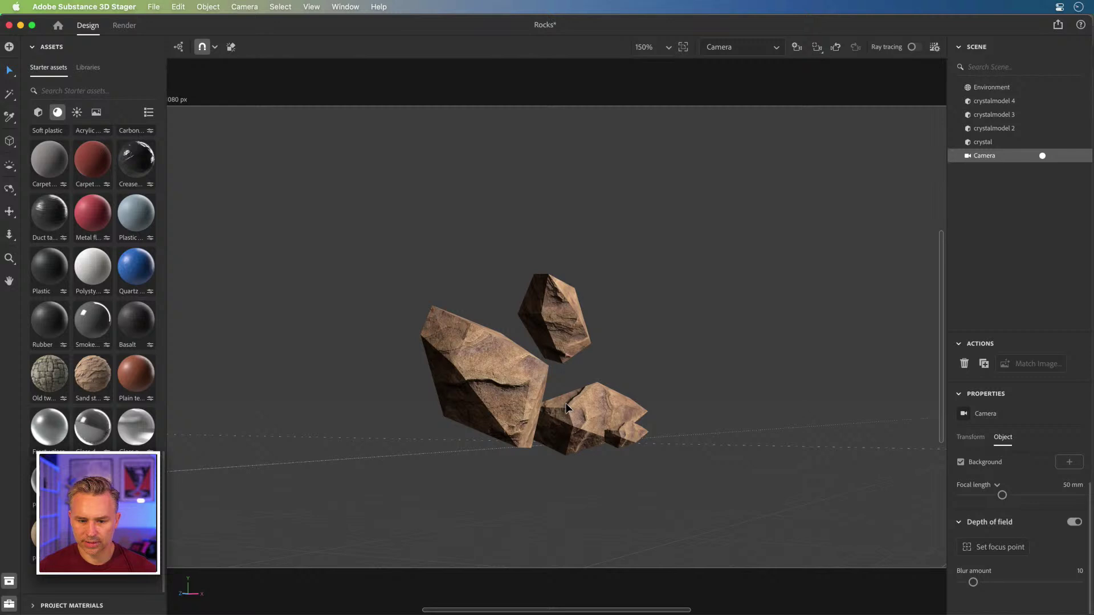
pyautogui.click(990, 582)
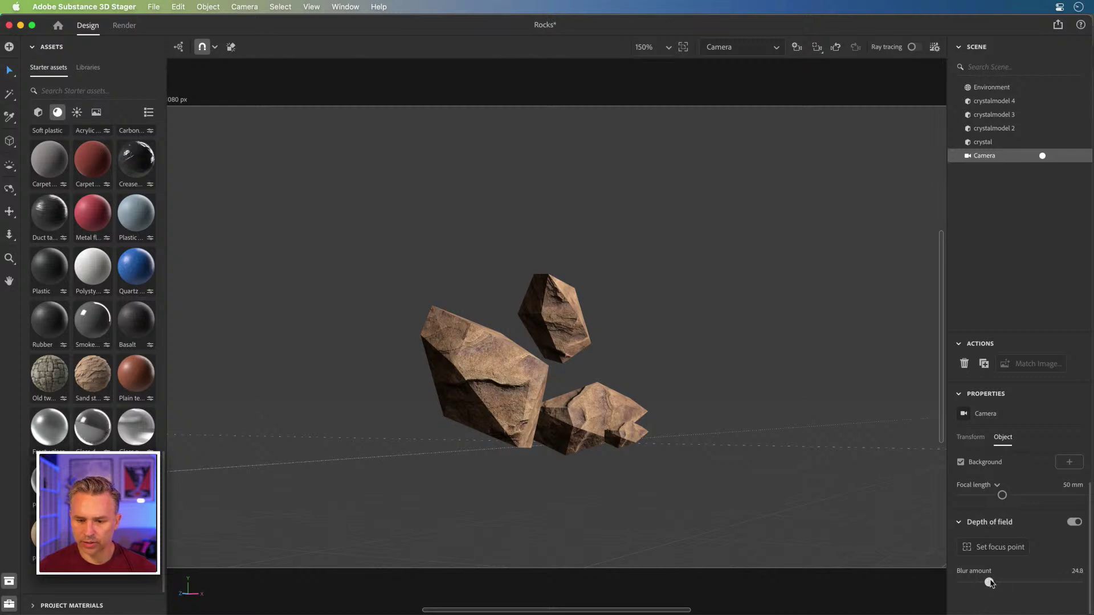
pyautogui.click(914, 48)
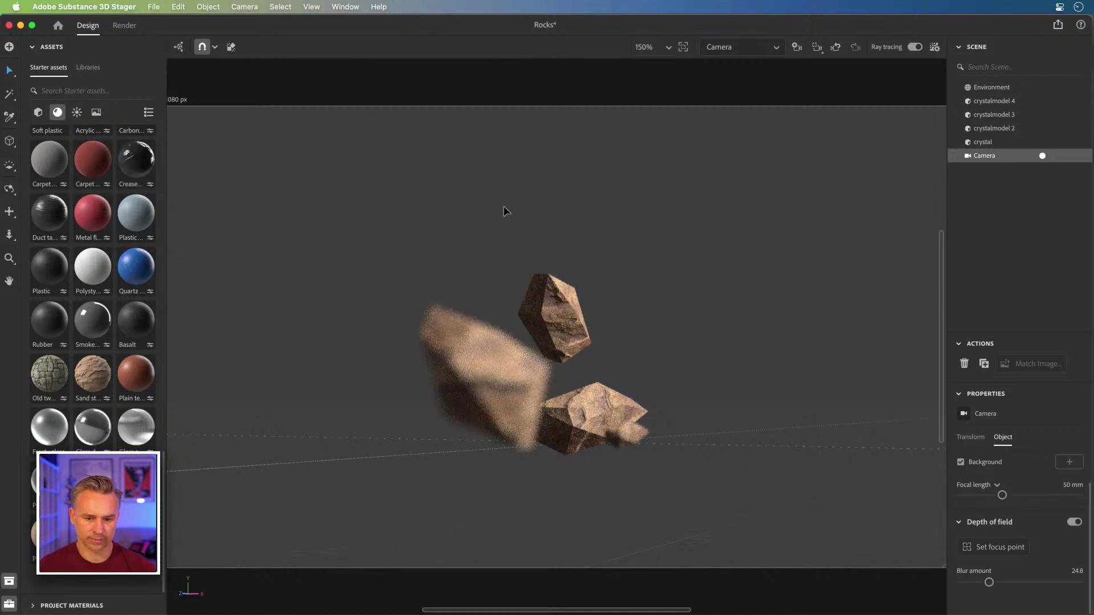
# - Set the camera's focus point on the front rock, then minimize Stager and Photoshop
pyautogui.press('super+equal')
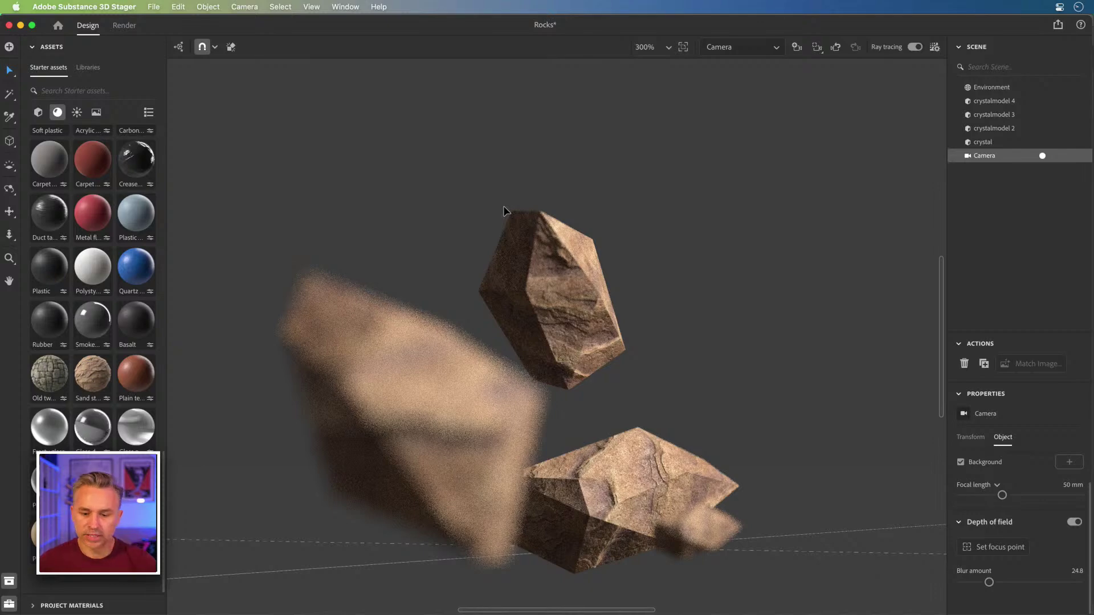
pyautogui.moveTo(534, 340); pyautogui.dragTo(569, 273)
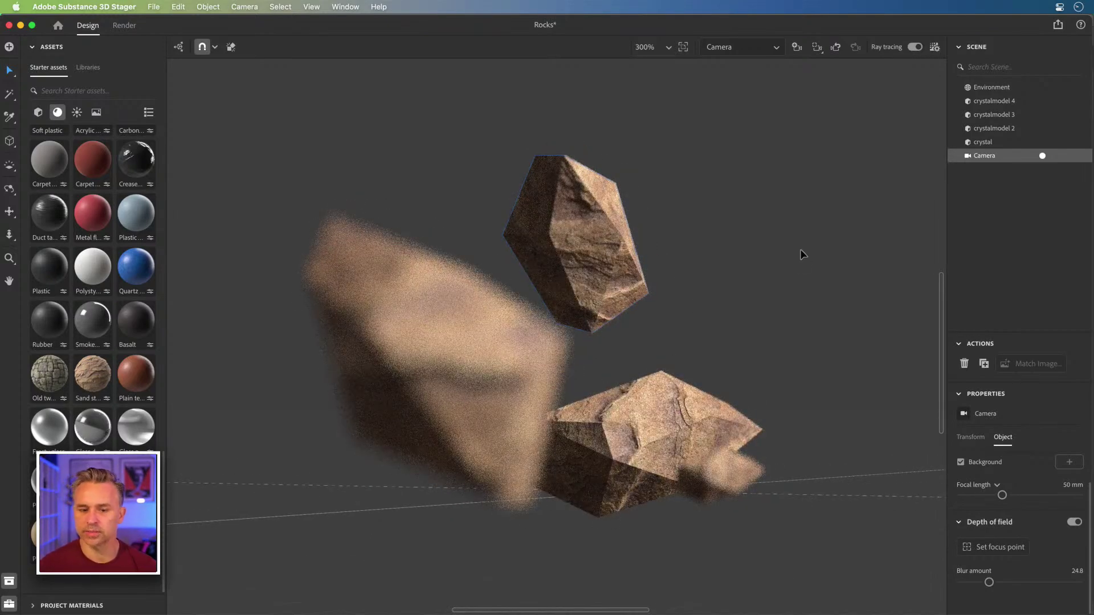
pyautogui.click(980, 548)
pyautogui.click(409, 338)
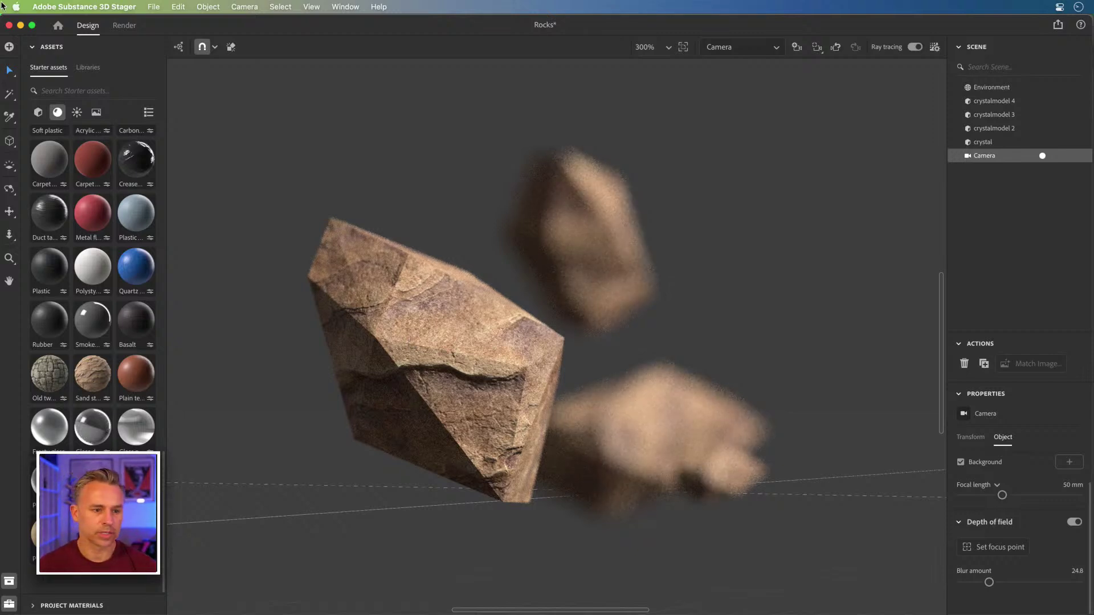
pyautogui.click(19, 25)
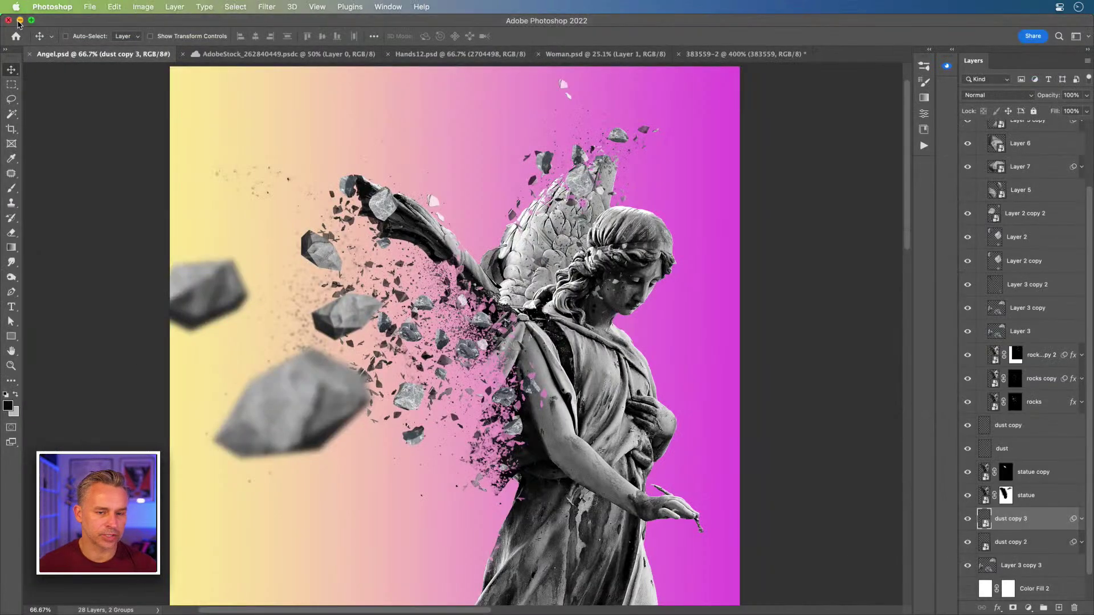
pyautogui.click(20, 21)
# - Search Finder for 'glass', open the Glass folder and preview CryptosGlass.c4d
pyautogui.click(528, 470)
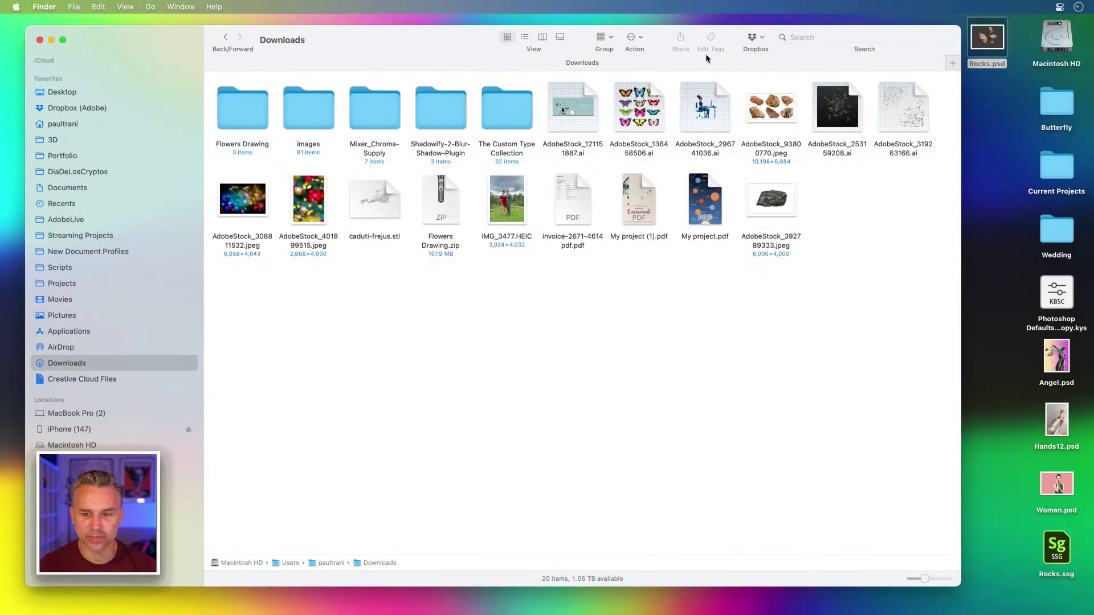
pyautogui.click(820, 37)
pyautogui.write('gal')
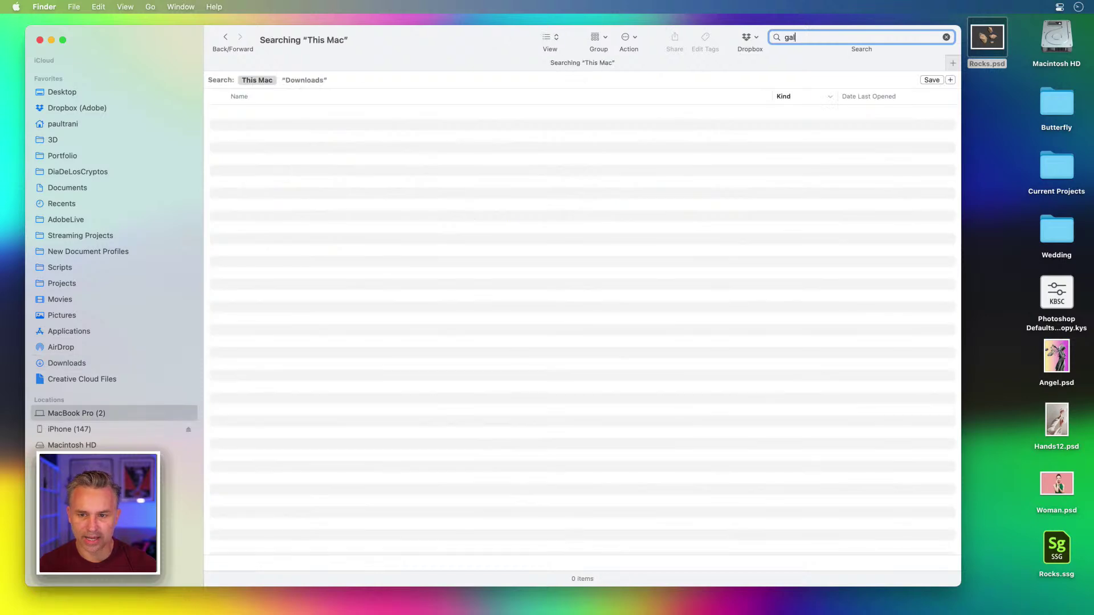
pyautogui.press('BackSpace')
pyautogui.press('BackSpace')
pyautogui.write('lass')
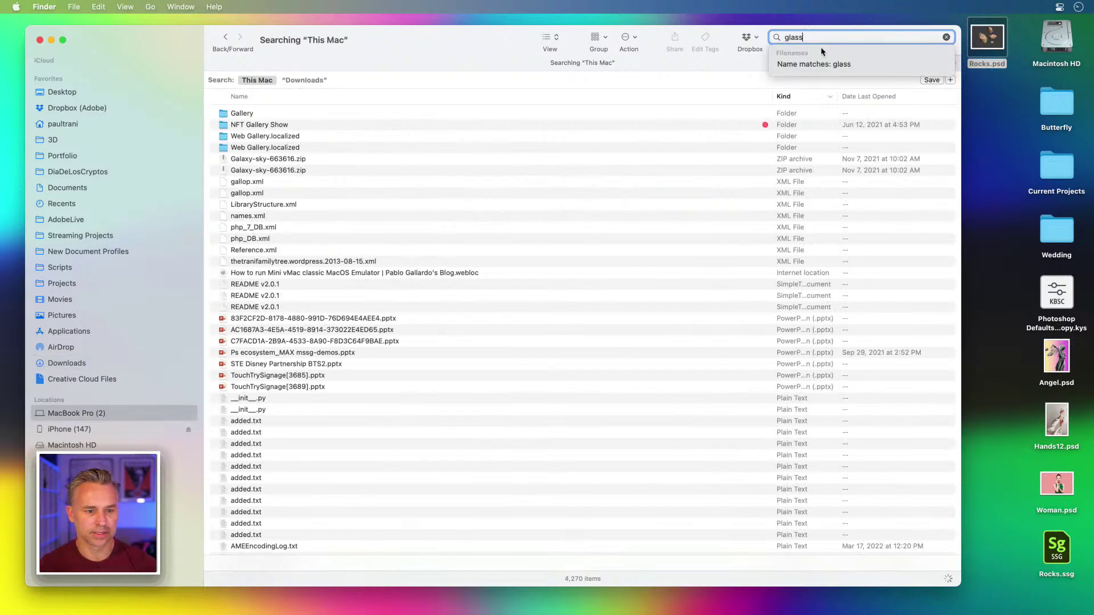
pyautogui.click(232, 126)
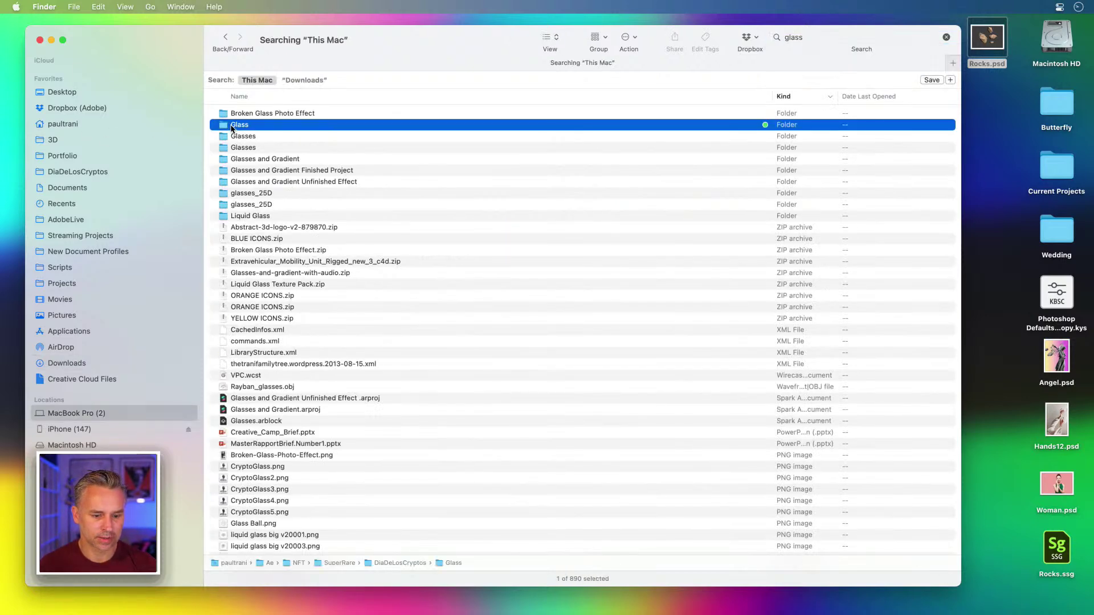
pyautogui.doubleClick(232, 128)
pyautogui.click(230, 151)
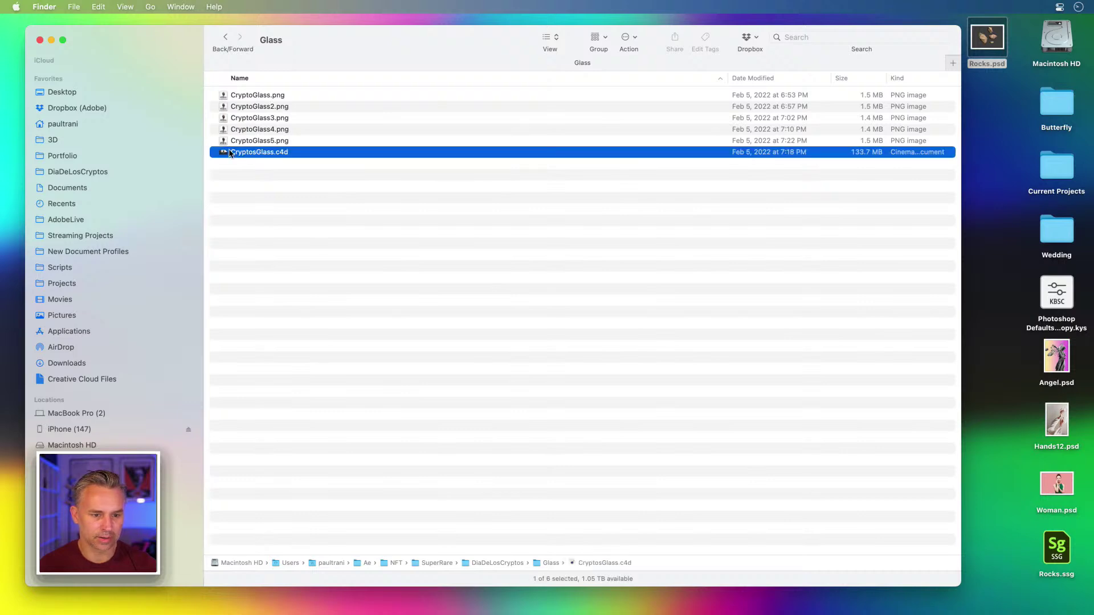
pyautogui.press('space')
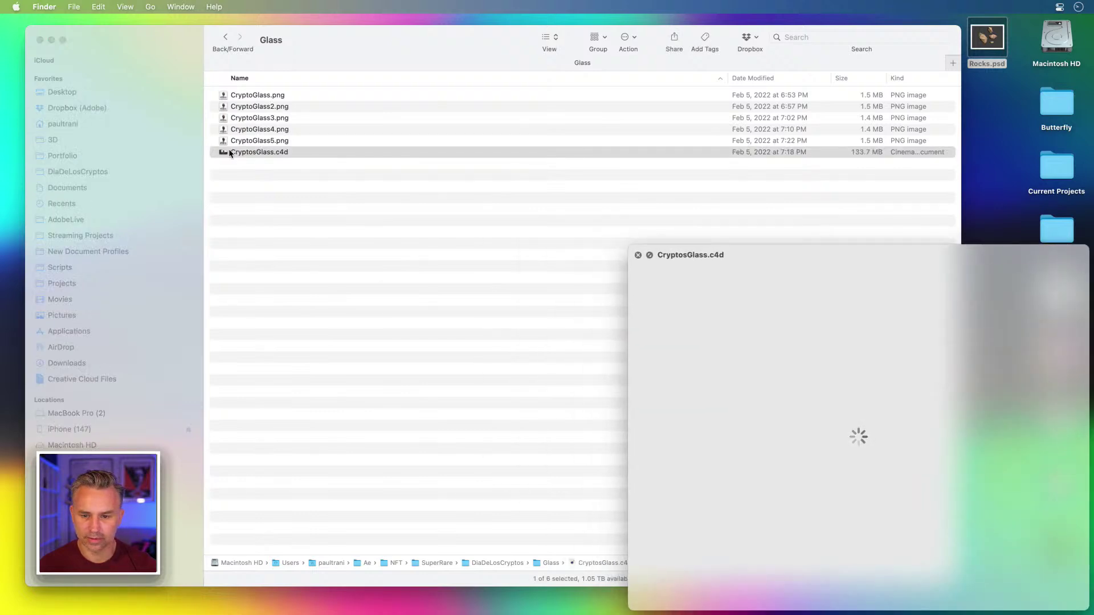
pyautogui.press('space')
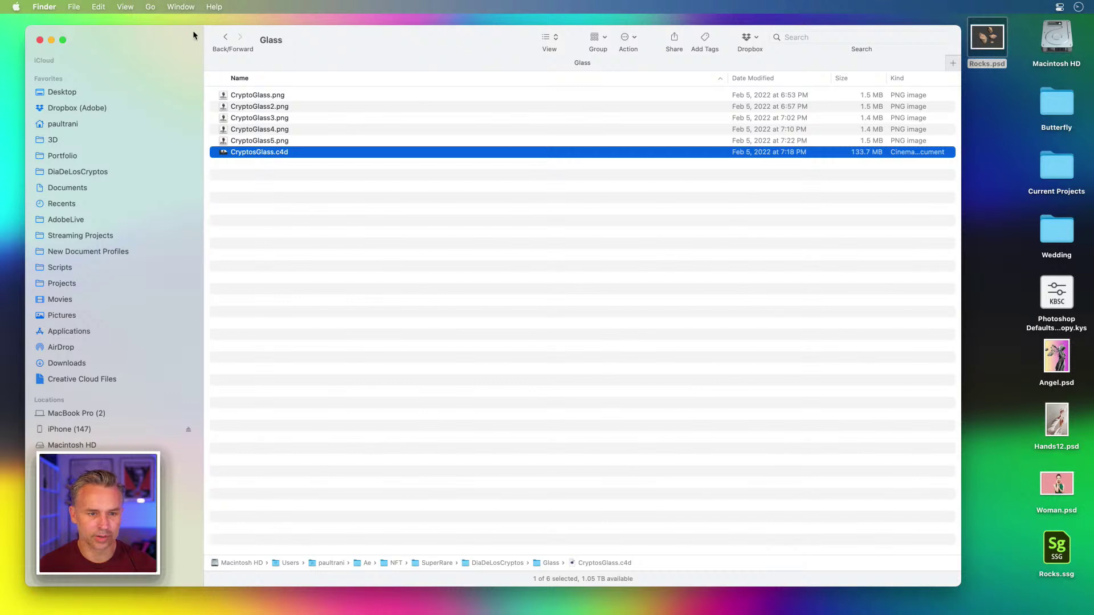
# - Check the locations of the Broken Glass and Glasses and Gradient folders in the search results
pyautogui.click(226, 37)
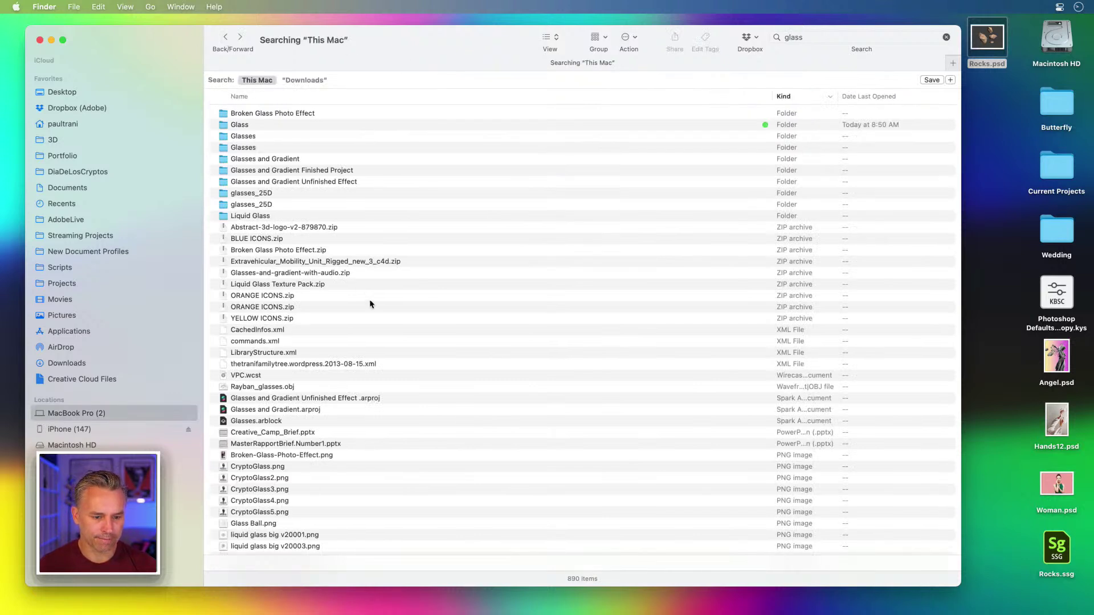
pyautogui.scroll(-1, 369, 304)
pyautogui.scroll(-10, 369, 304)
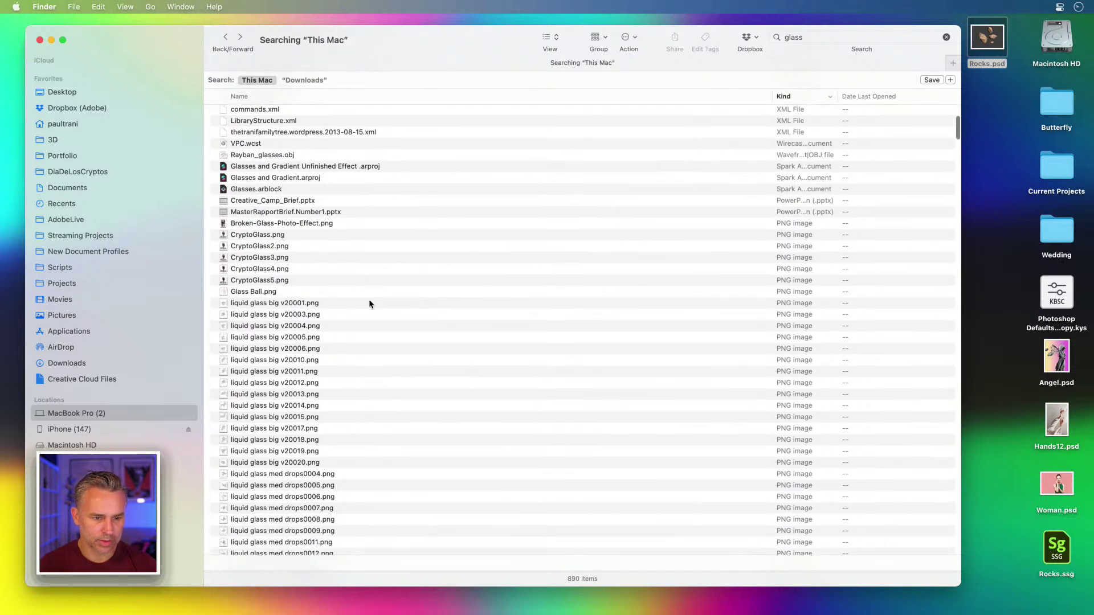
pyautogui.scroll(10, 370, 304)
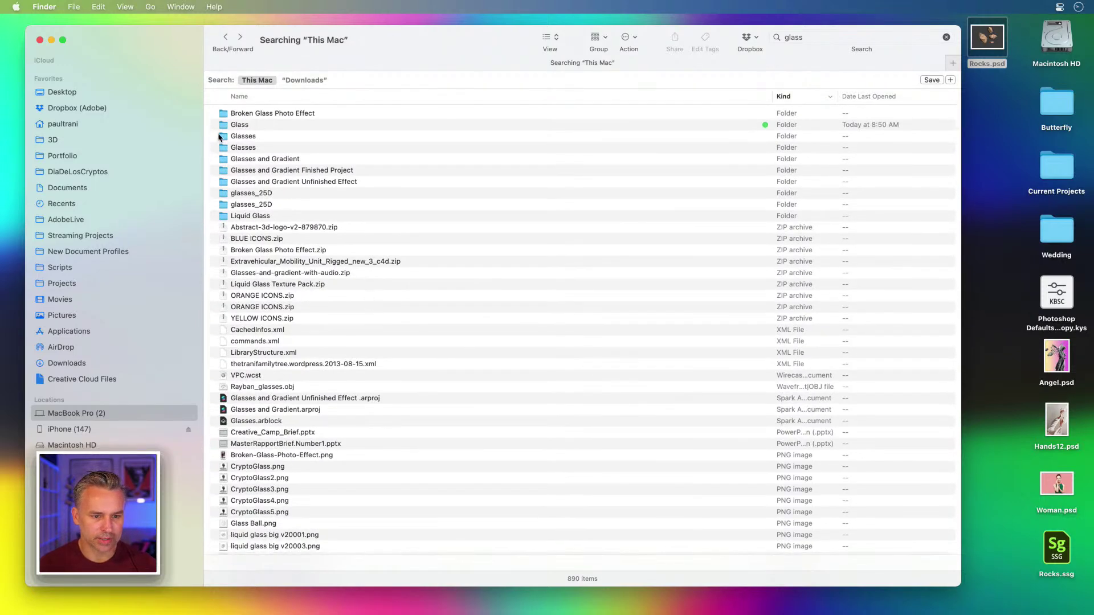
pyautogui.click(225, 113)
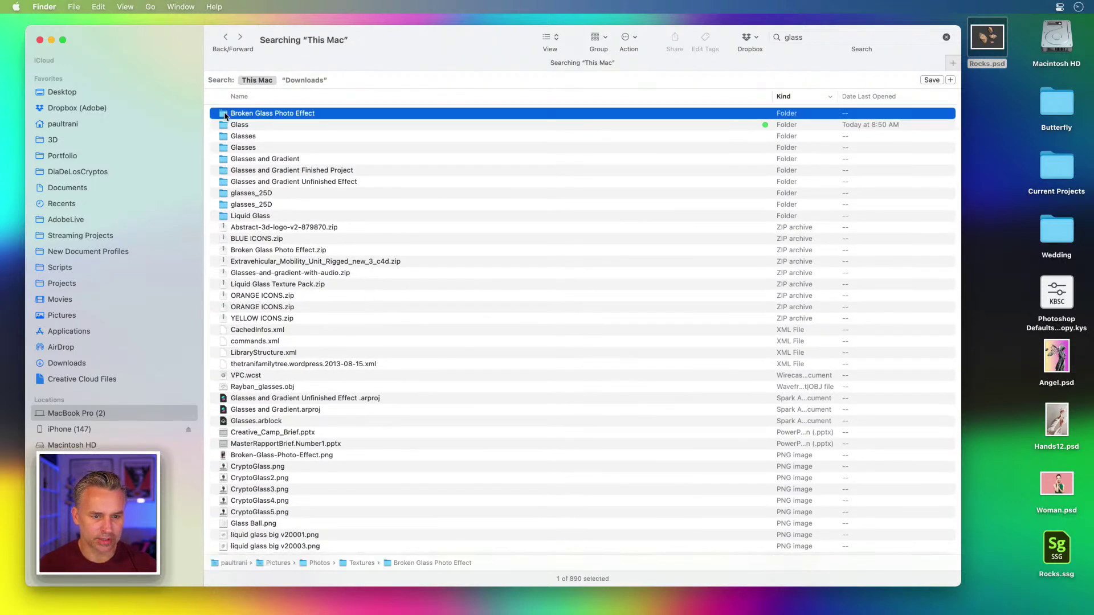
pyautogui.click(276, 159)
pyautogui.click(259, 113)
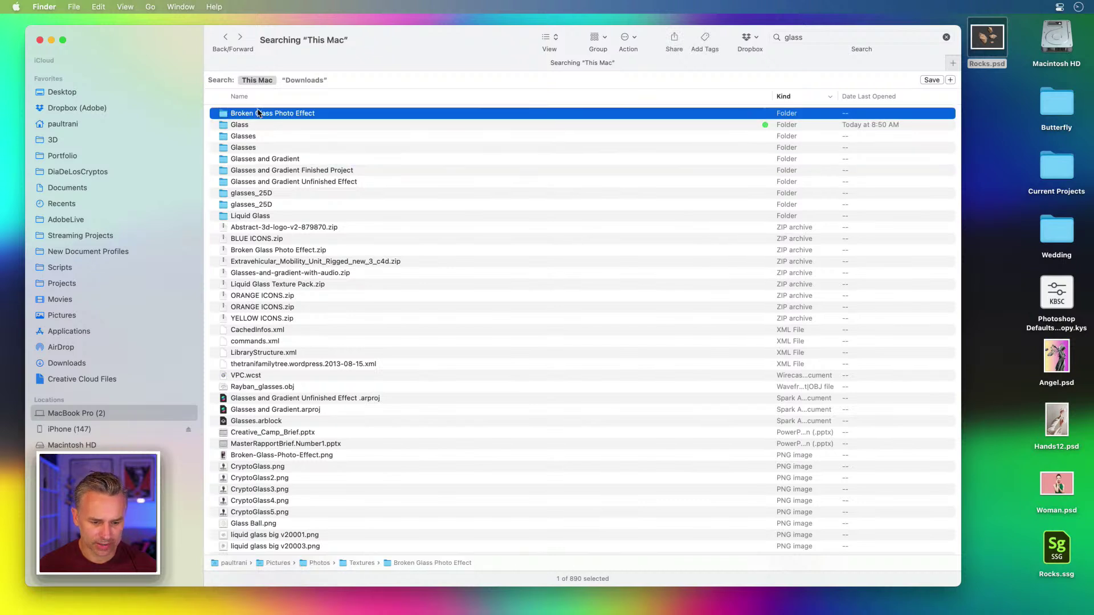
pyautogui.click(244, 161)
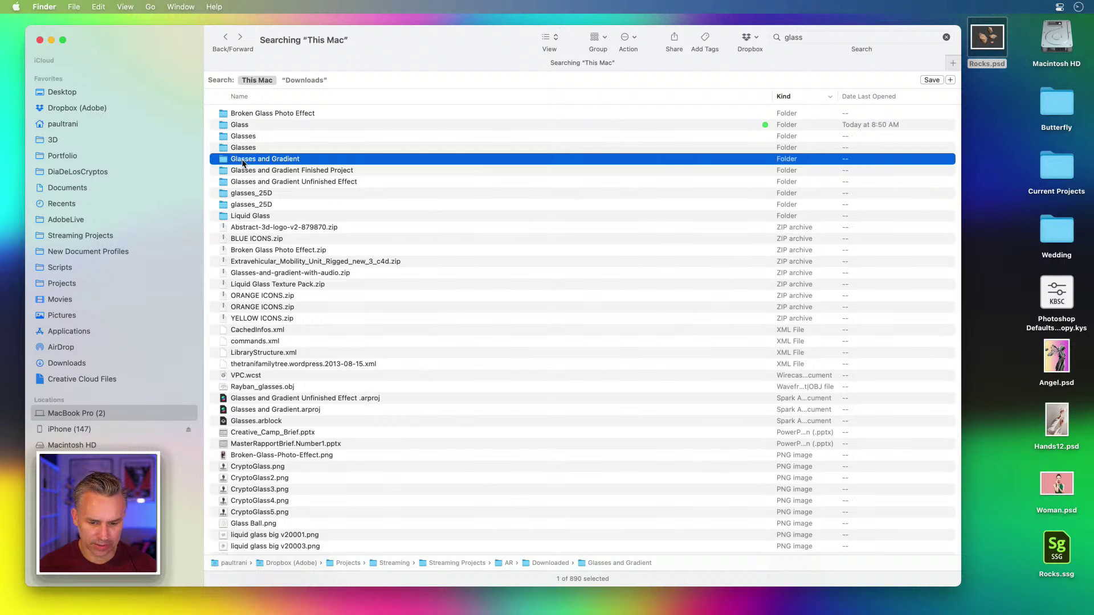
pyautogui.click(290, 173)
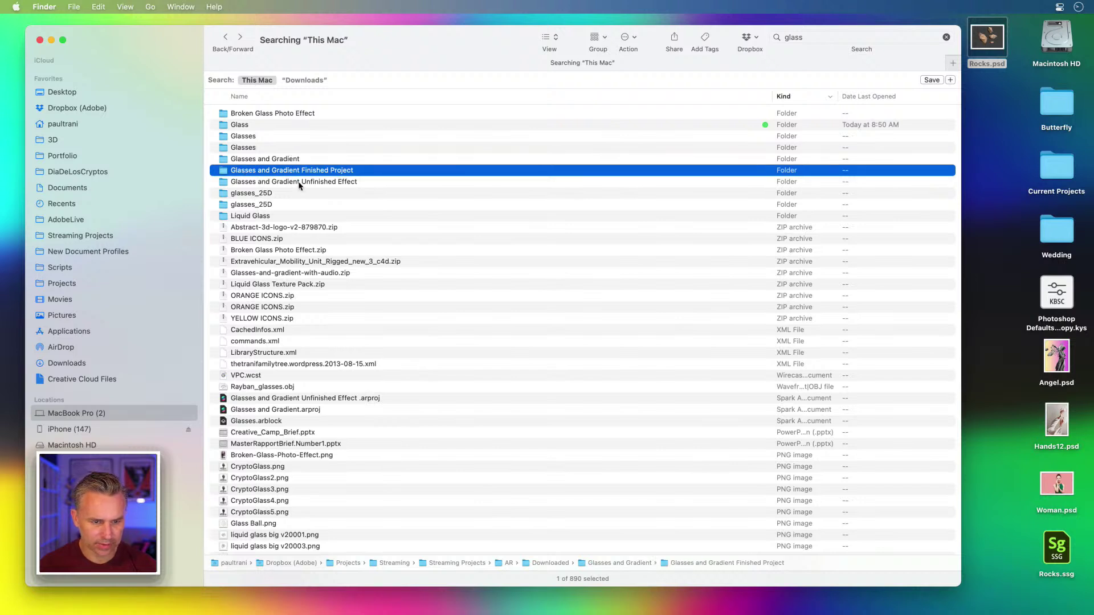
pyautogui.click(302, 183)
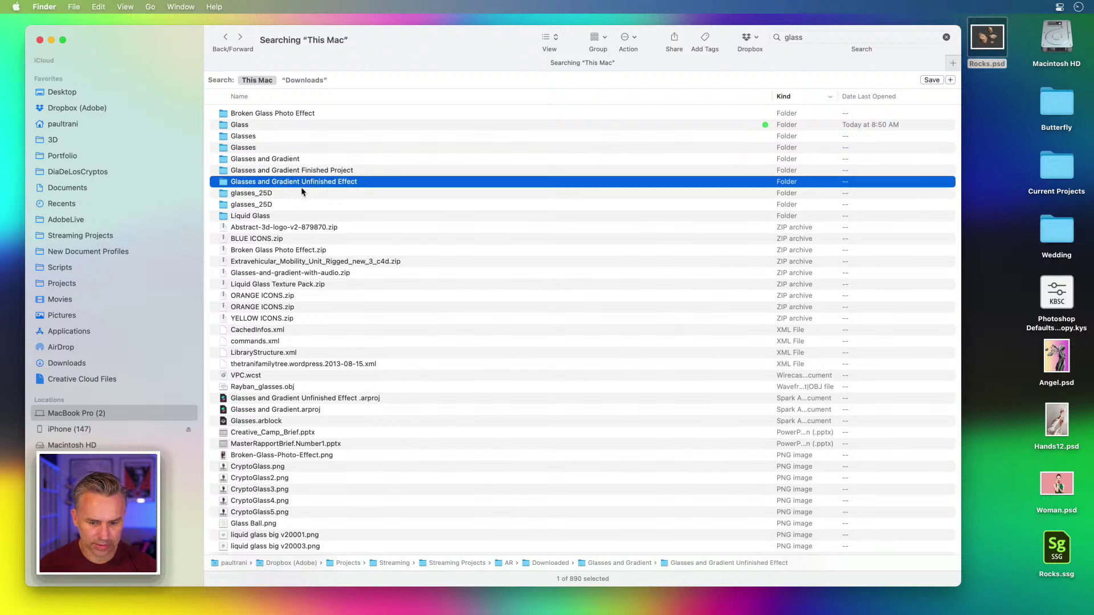
pyautogui.click(266, 195)
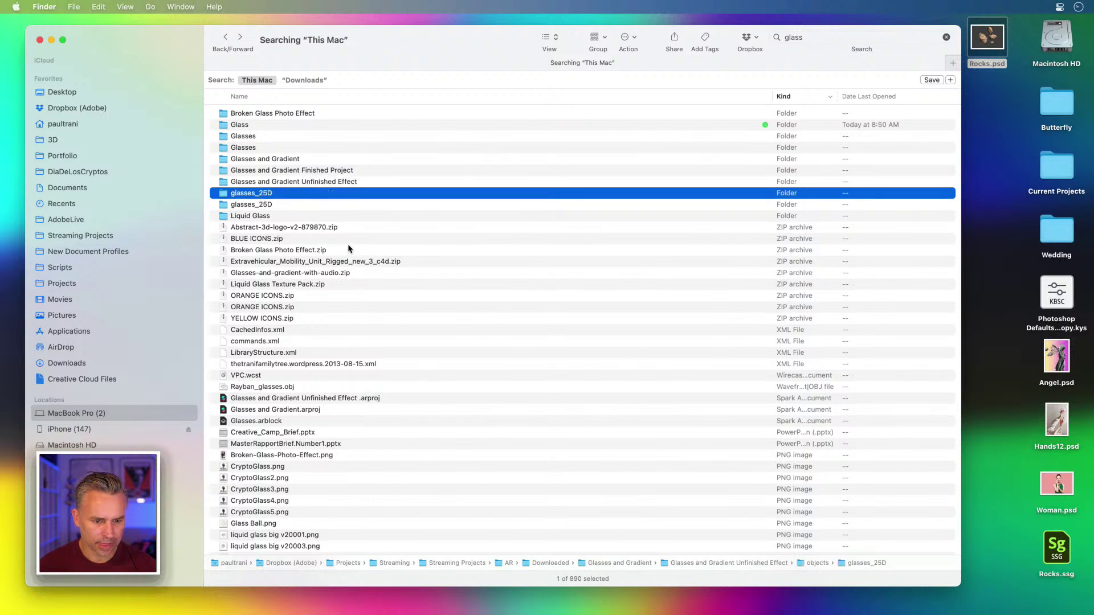
pyautogui.scroll(-2, 350, 249)
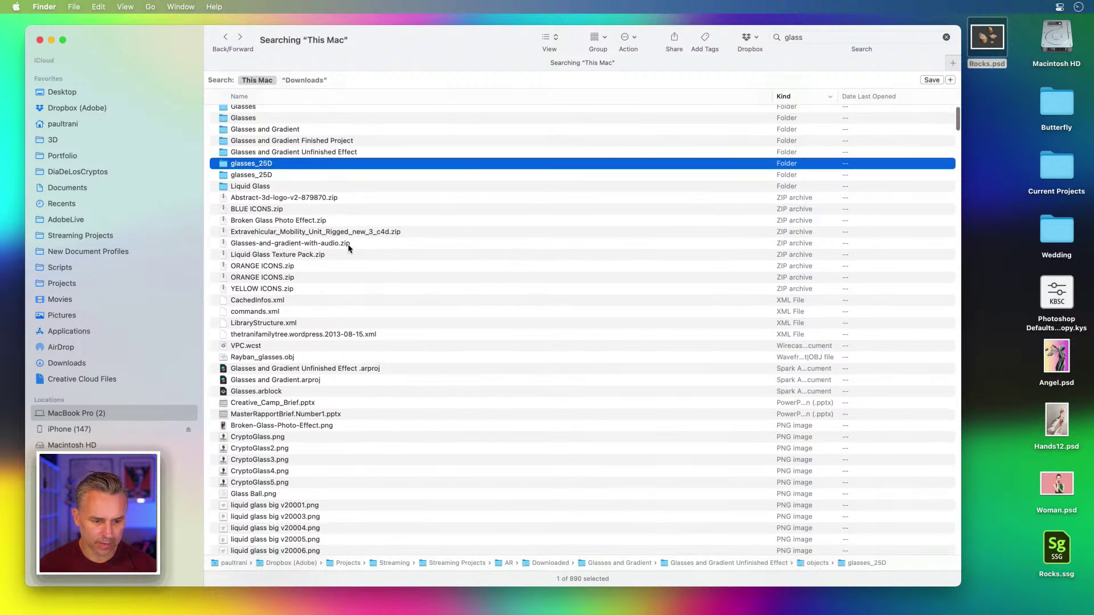
# - Open the desktop's Current Projects folder in its own window and move it aside
pyautogui.click(1041, 178)
pyautogui.doubleClick(1041, 178)
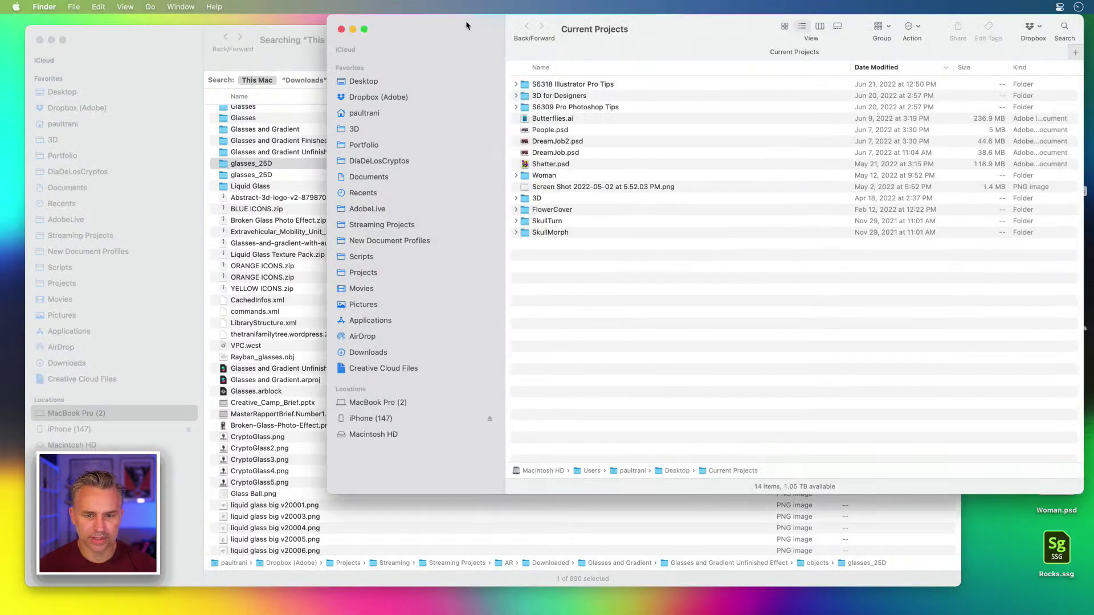
pyautogui.moveTo(466, 21); pyautogui.dragTo(393, 61)
# - Open Shatter.psd and hide the Vector Smart Object to reveal the portrait in Layer 80
pyautogui.doubleClick(473, 200)
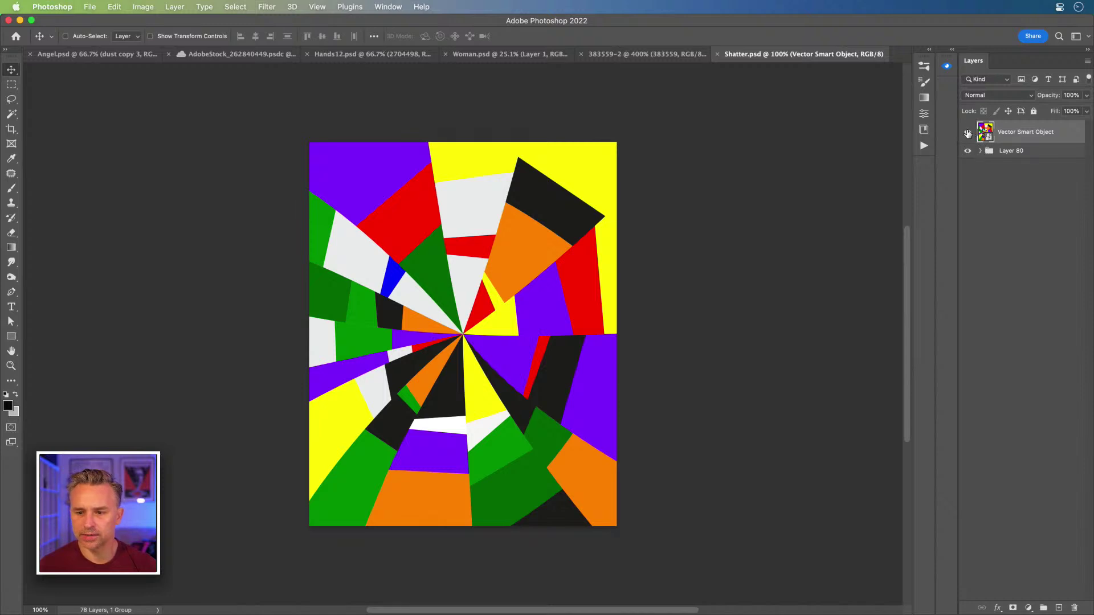
pyautogui.click(967, 131)
pyautogui.click(980, 150)
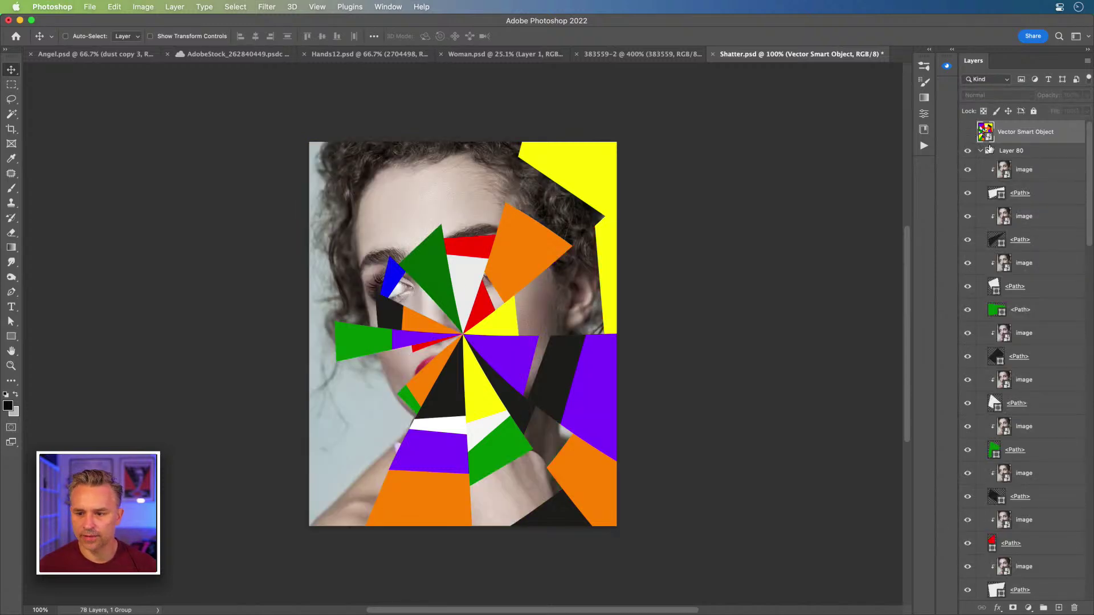
pyautogui.click(980, 150)
pyautogui.click(980, 151)
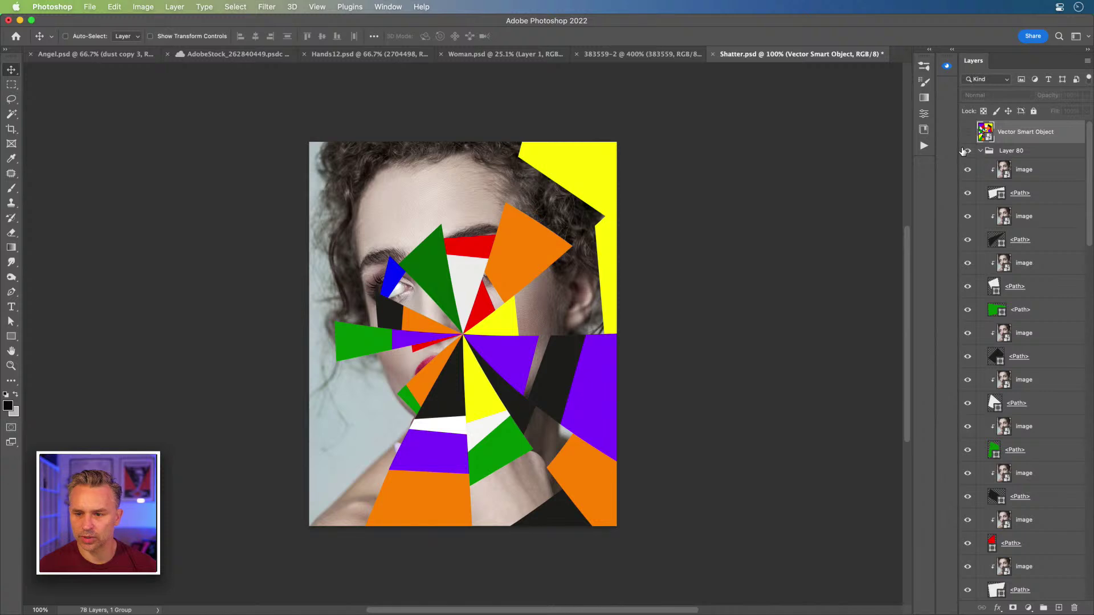
# - Copy the top image layer above the Layer 80 group and open the vector smart object in Illustrator
pyautogui.click(1027, 175)
pyautogui.press('super+j')
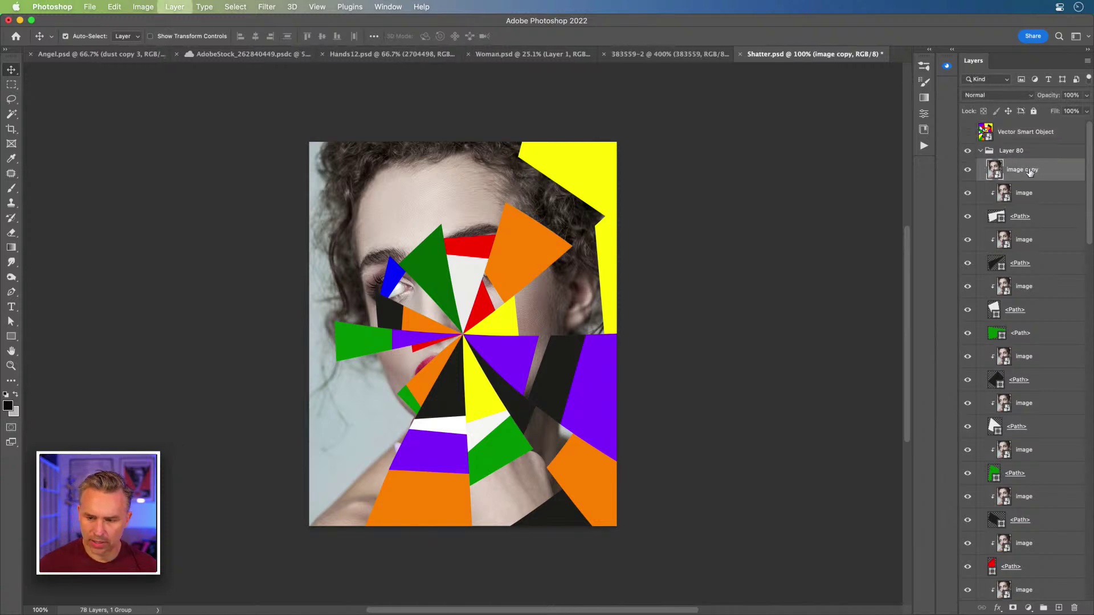
pyautogui.moveTo(1030, 171); pyautogui.dragTo(1033, 142)
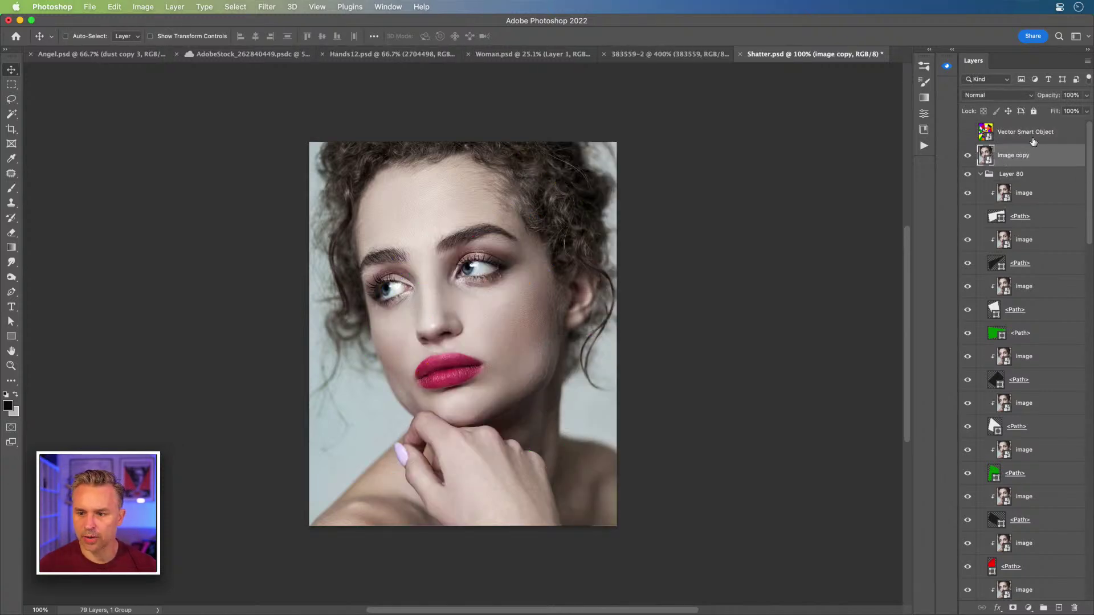
pyautogui.click(981, 175)
pyautogui.click(967, 132)
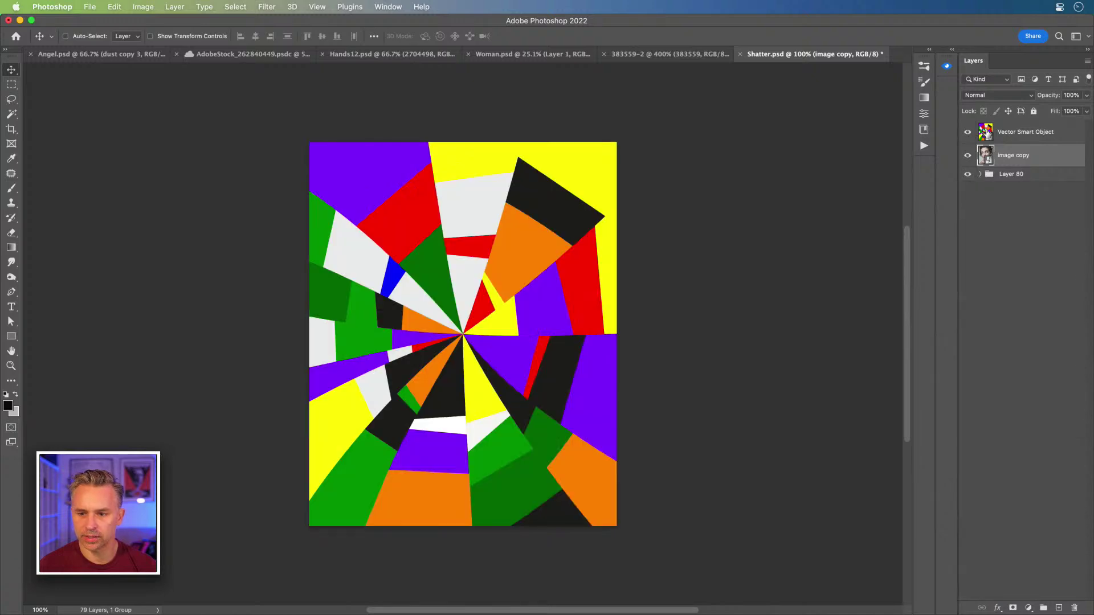
pyautogui.doubleClick(985, 132)
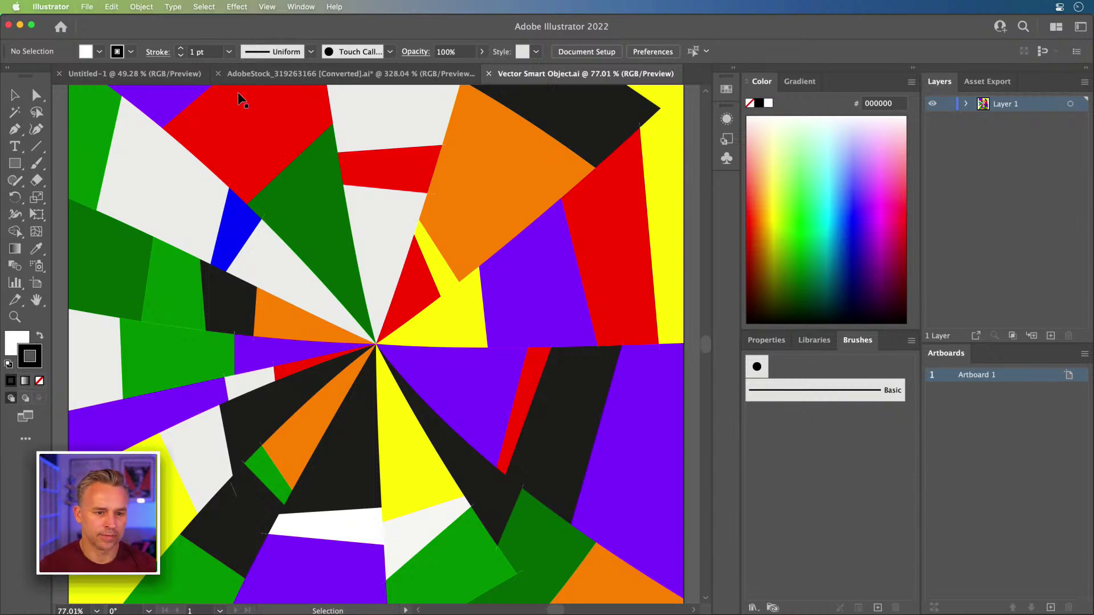
# - Deselect the blue particle artwork, then expand Layer 1 in the Vector Smart Object document
pyautogui.click(264, 76)
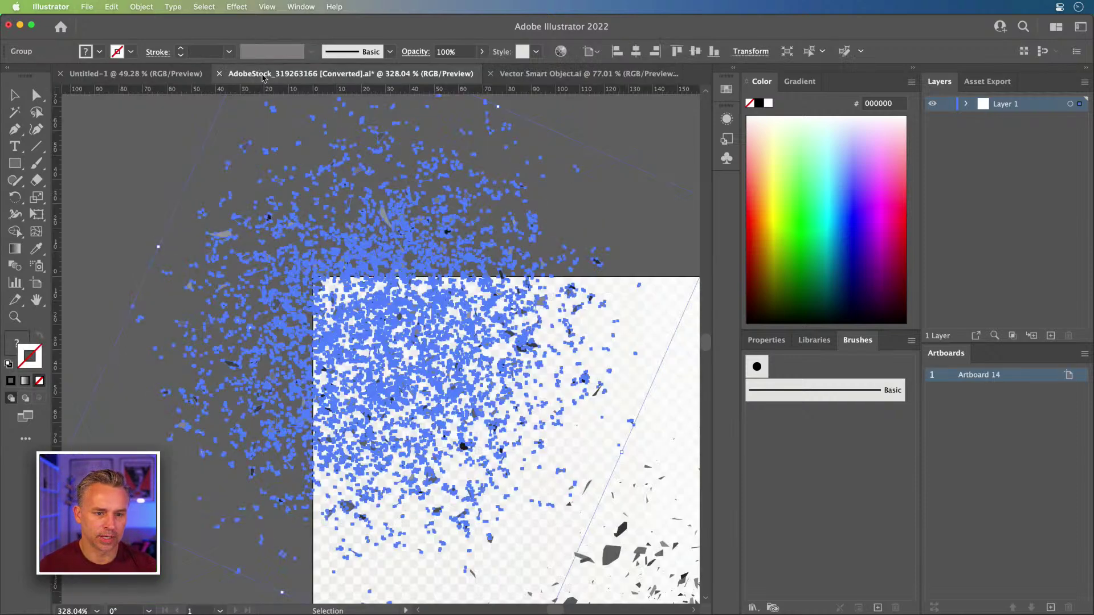
pyautogui.click(158, 166)
pyautogui.click(551, 75)
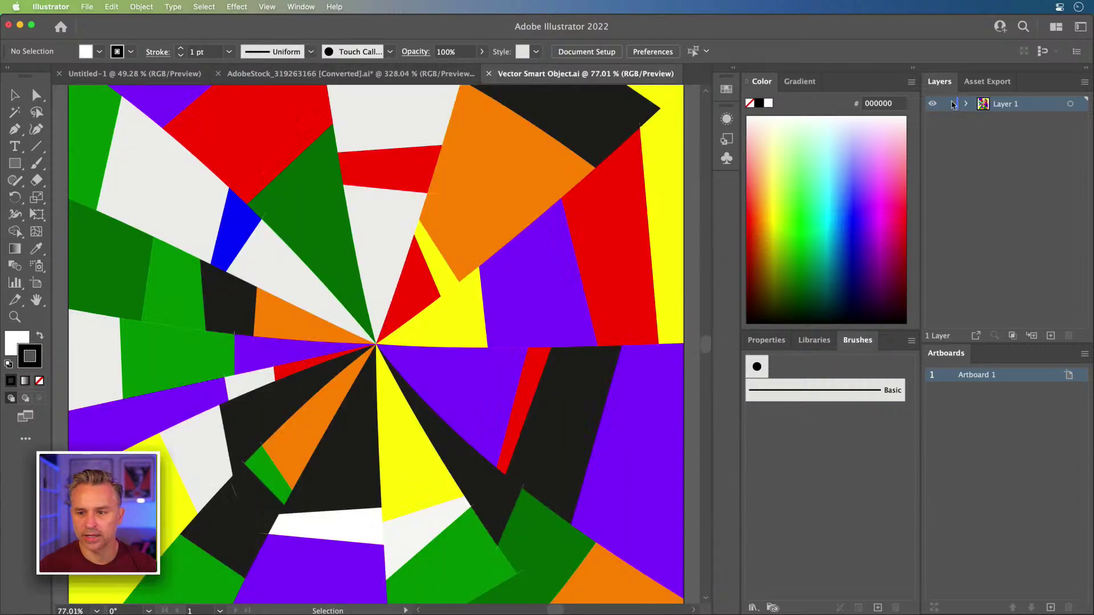
pyautogui.click(966, 103)
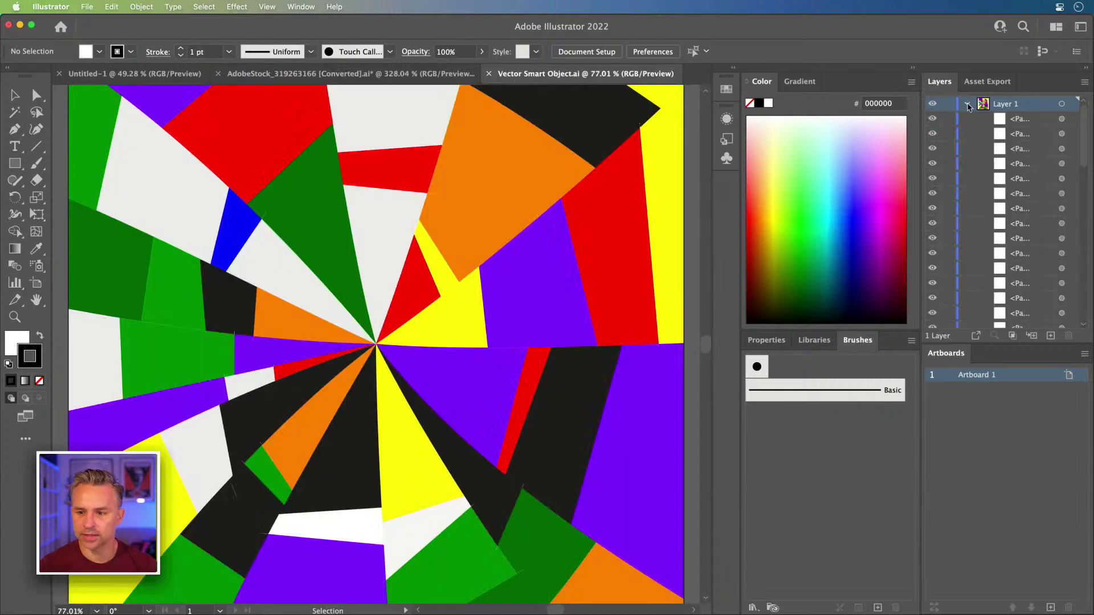
# - Select the orange, yellow, green, grey and bright-green wedges, then all shards, and copy them
pyautogui.click(496, 233)
pyautogui.click(429, 319)
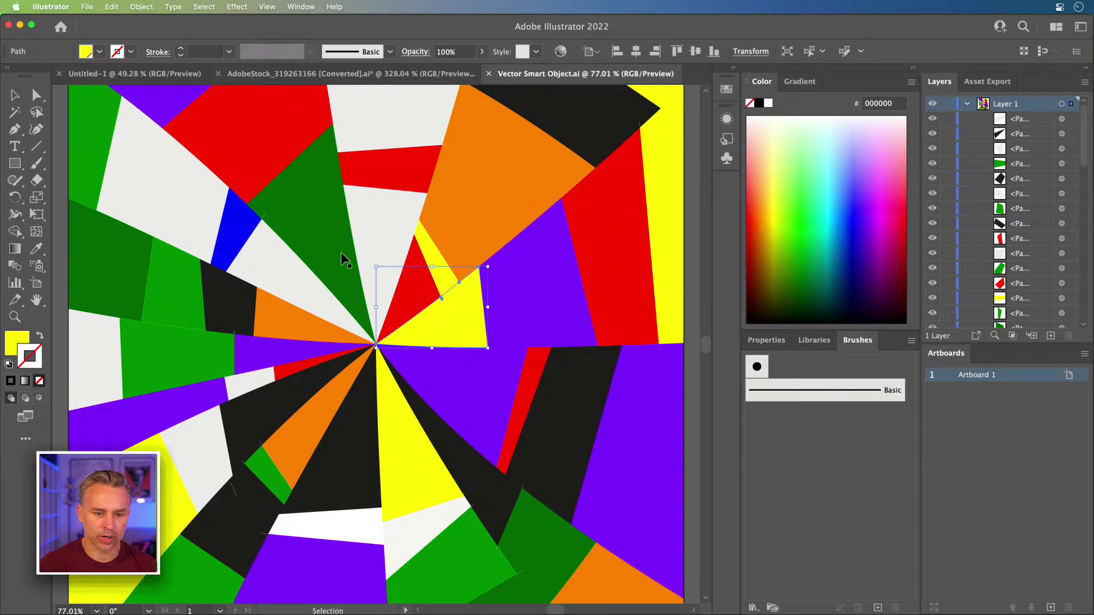
pyautogui.click(342, 256)
pyautogui.click(234, 256)
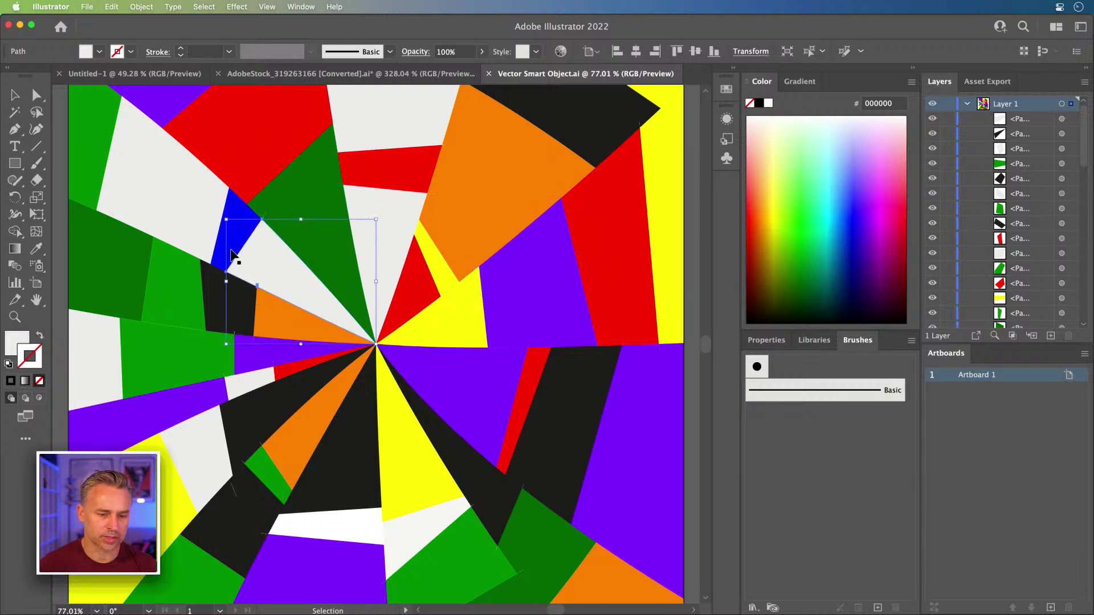
pyautogui.click(161, 293)
pyautogui.press('a')
pyautogui.press('super+a')
pyautogui.press('v')
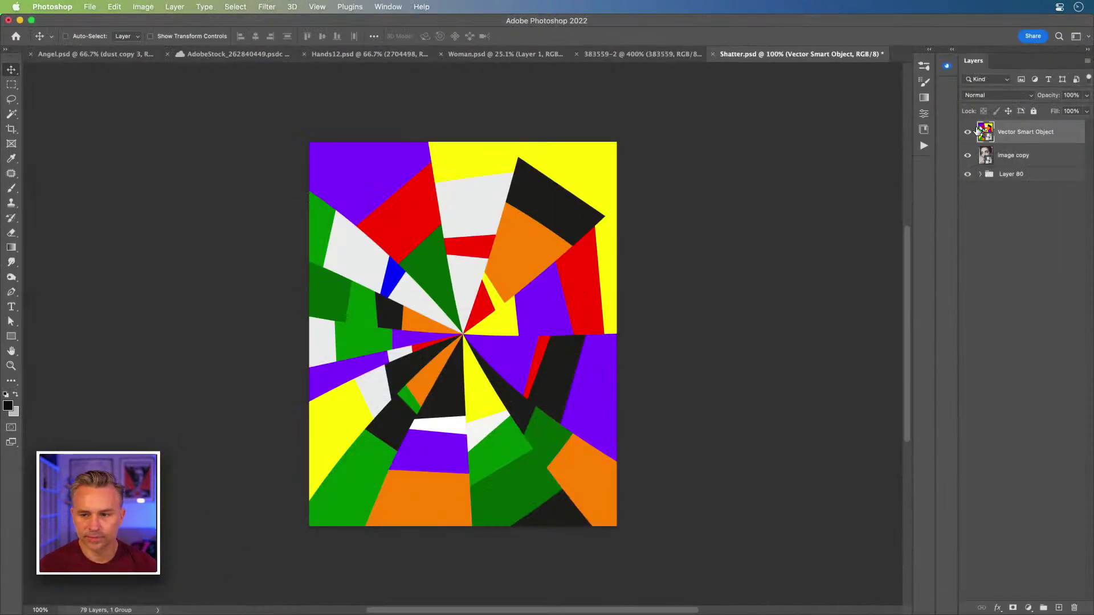
pyautogui.moveTo(1018, 137); pyautogui.dragTo(985, 140)
# - Hide the vector smart object, make image copy active, and zoom the portrait to 200%
pyautogui.click(967, 135)
pyautogui.click(1026, 166)
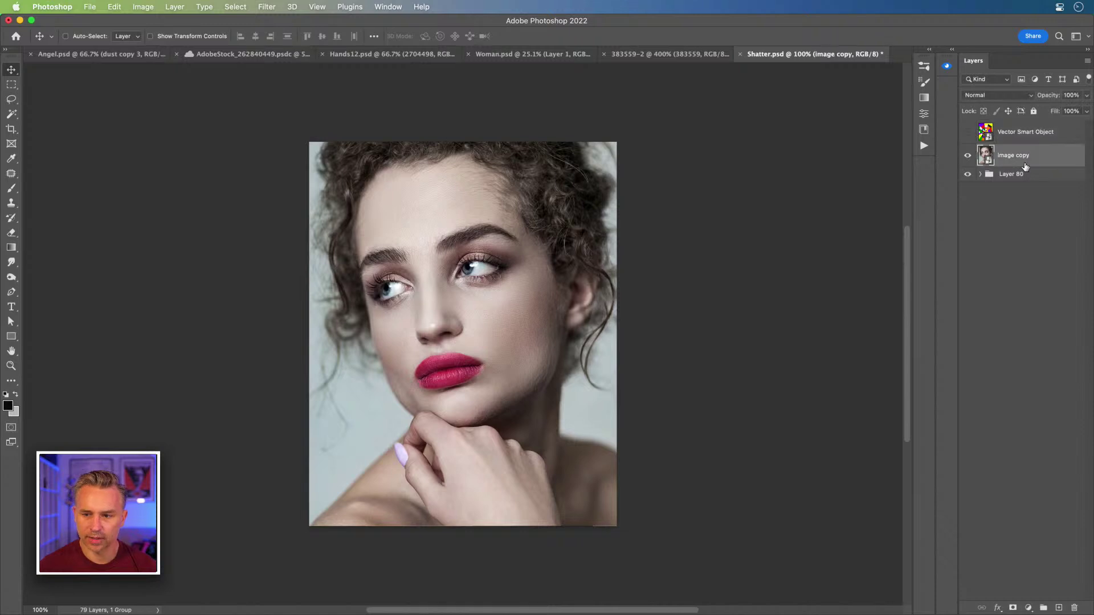
pyautogui.press('super+plus')
# - Paste the copied shards into Photoshop as Layers
pyautogui.press('super+v')
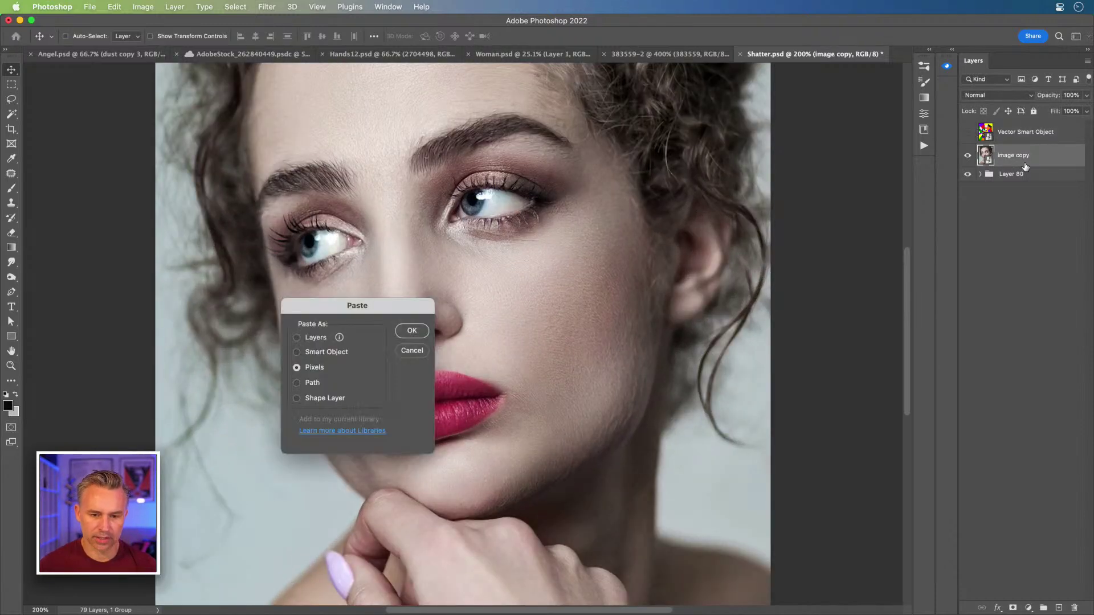
pyautogui.moveTo(306, 318); pyautogui.dragTo(429, 257)
pyautogui.click(442, 277)
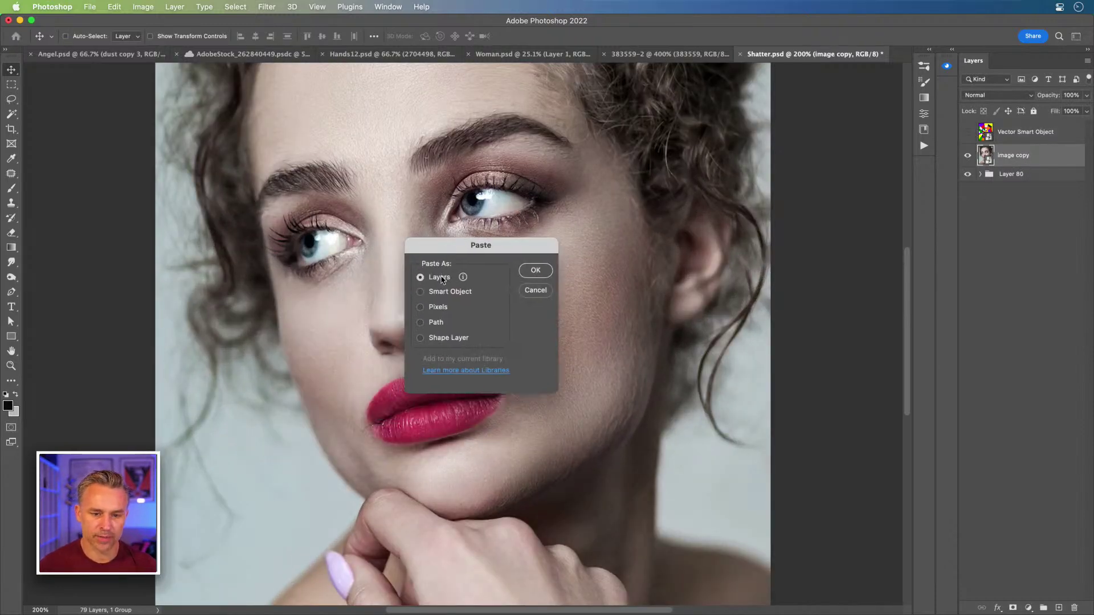
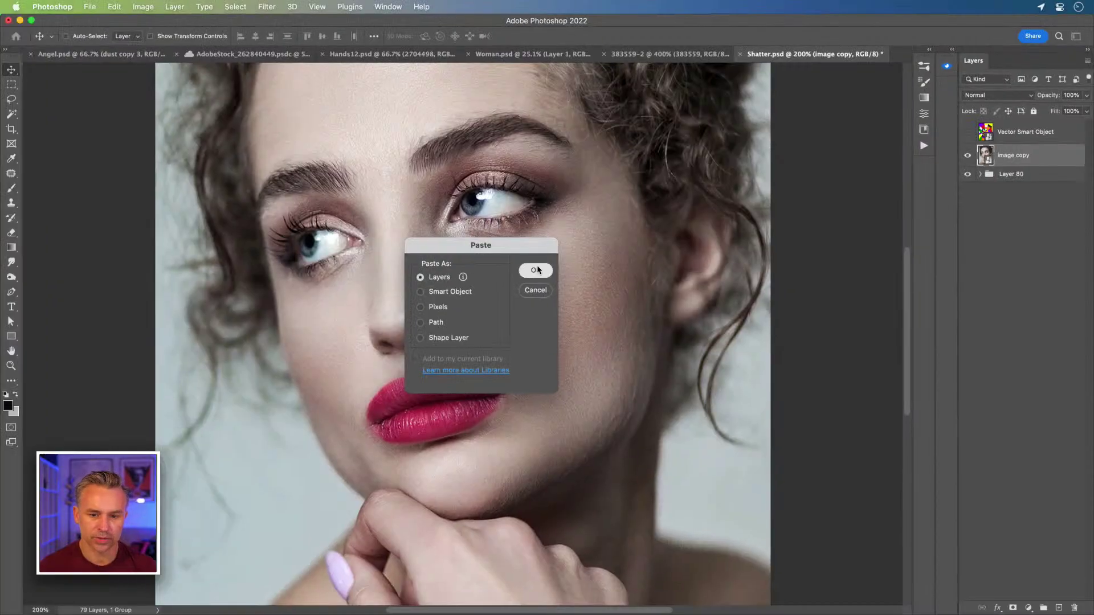
# - Paste the shards as layers and ungroup Layer 137, leaving Layer 1 at the top level
pyautogui.press('Return')
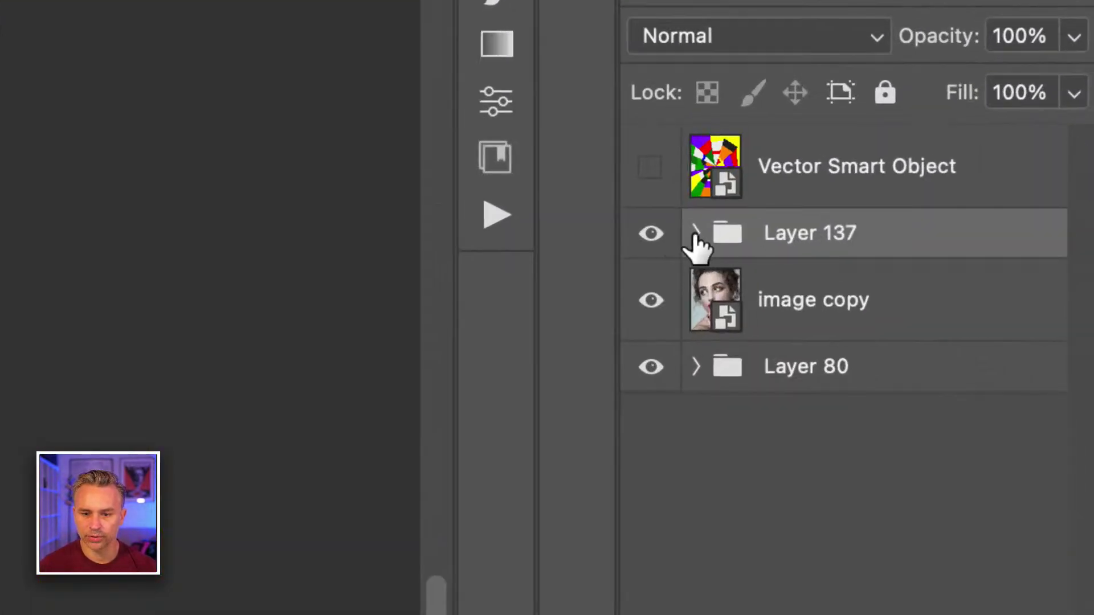
pyautogui.click(695, 234)
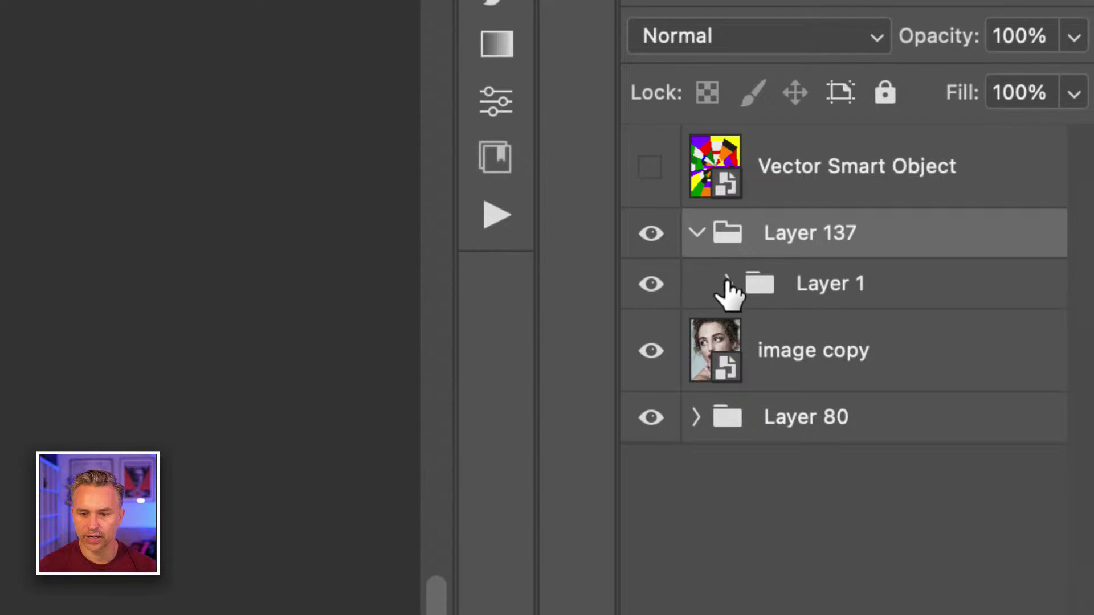
pyautogui.rightClick(791, 223)
pyautogui.click(717, 154)
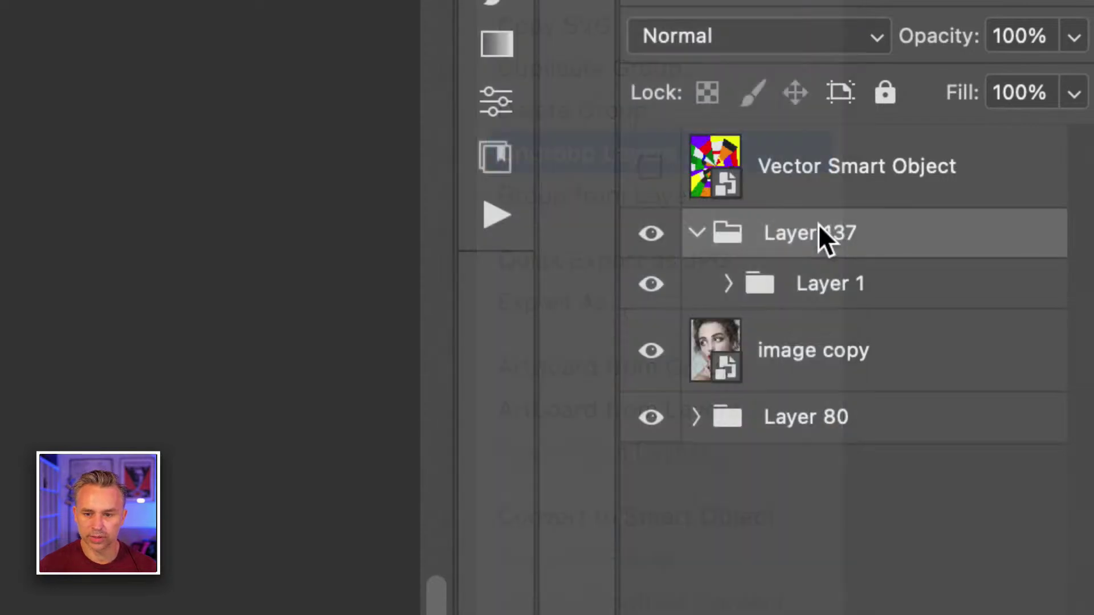
pyautogui.click(695, 234)
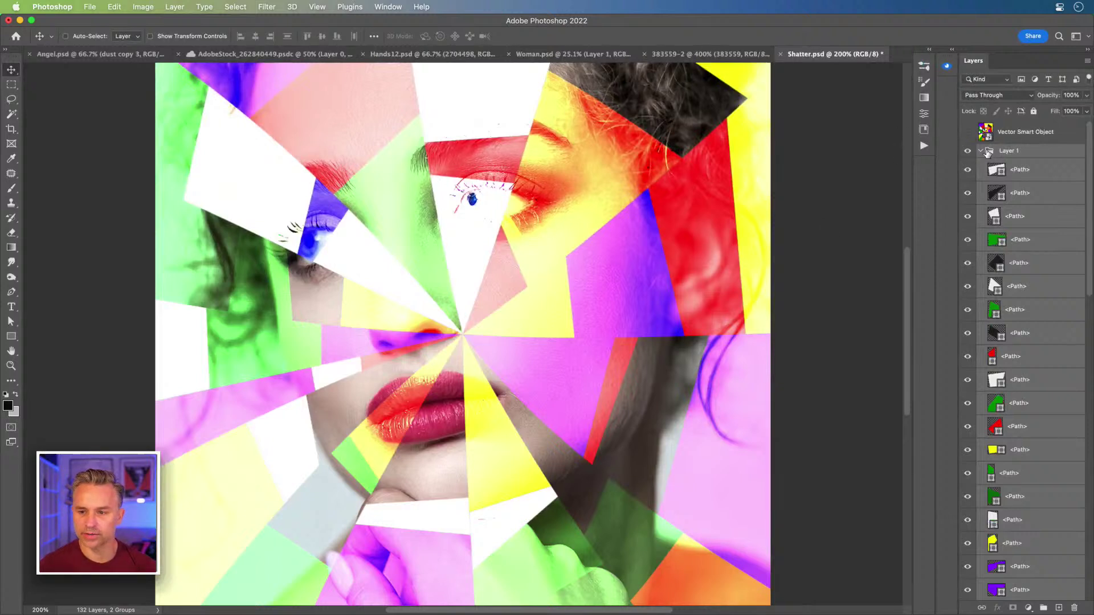
# - Select image copy, then expand Layer 1 and select its first shard path layer
pyautogui.click(980, 151)
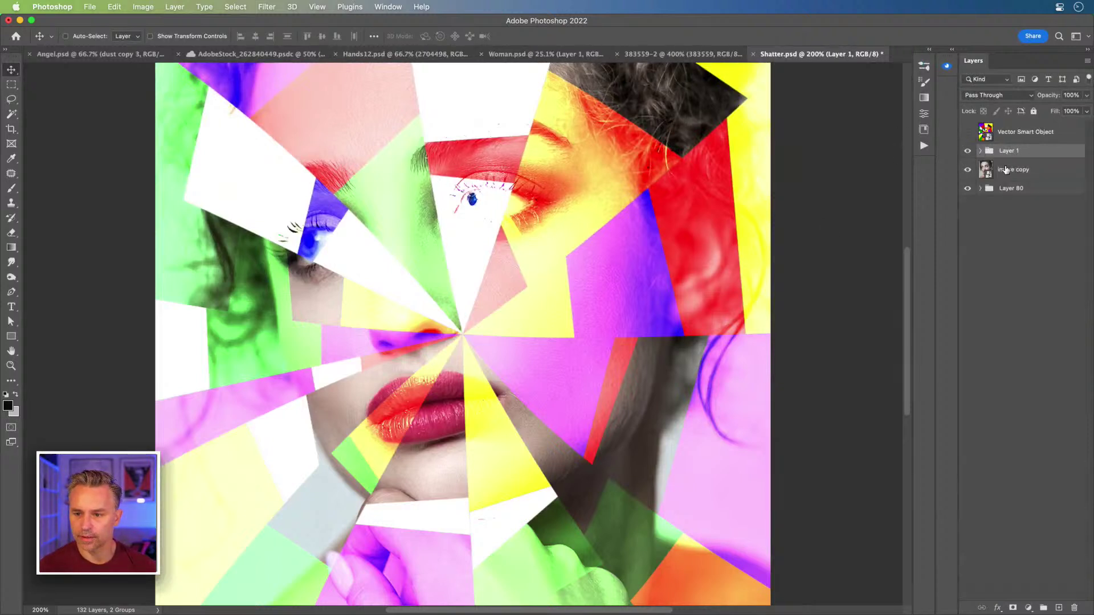
pyautogui.click(1008, 169)
pyautogui.click(998, 153)
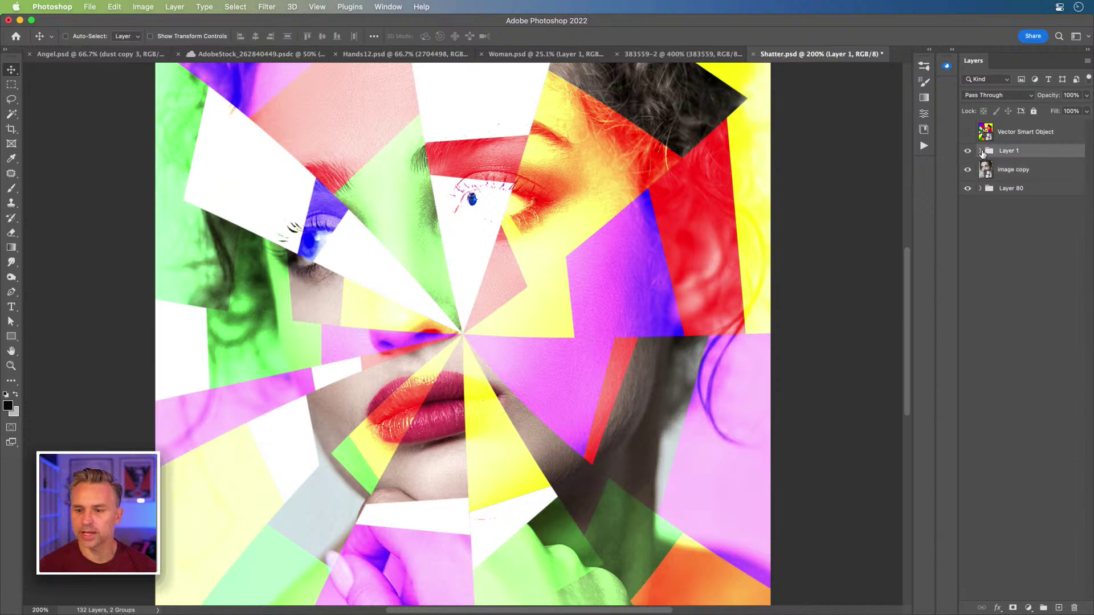
pyautogui.click(980, 152)
pyautogui.click(1008, 171)
pyautogui.click(1024, 197)
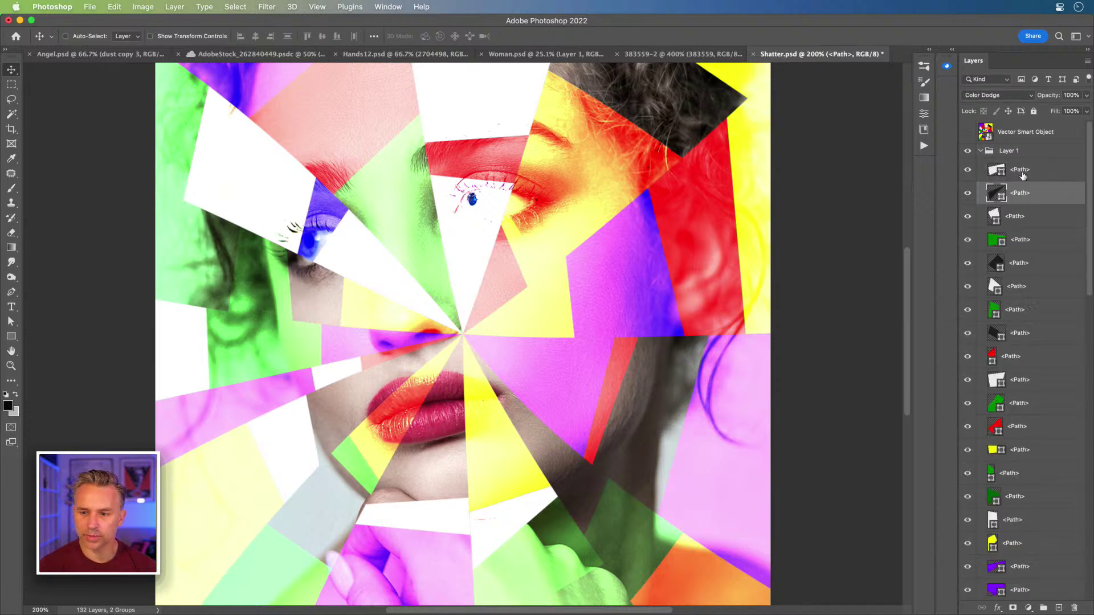
pyautogui.click(1022, 173)
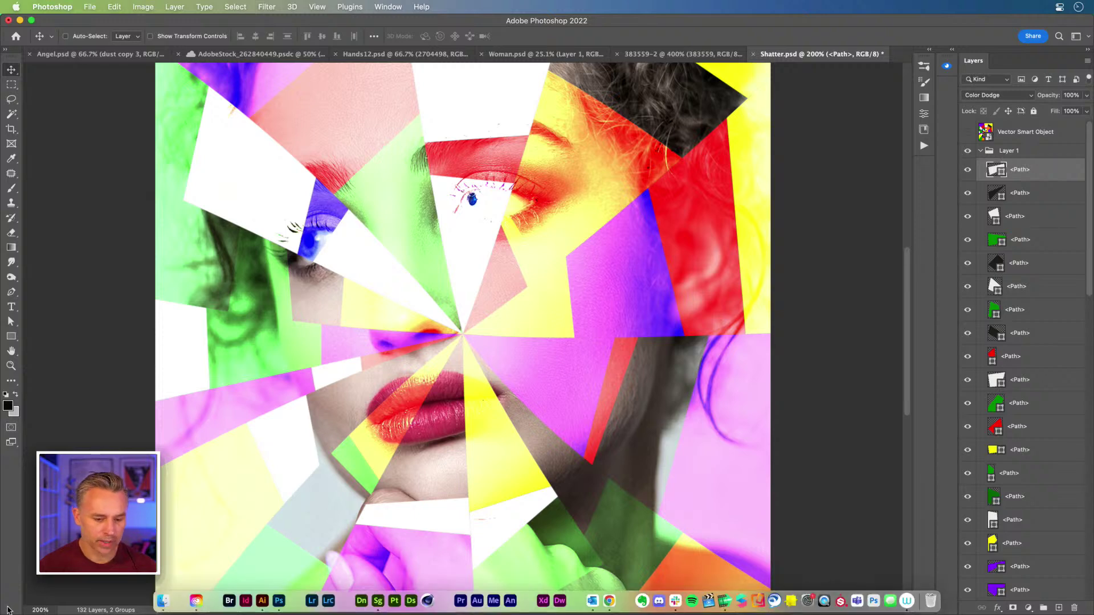
pyautogui.click(262, 605)
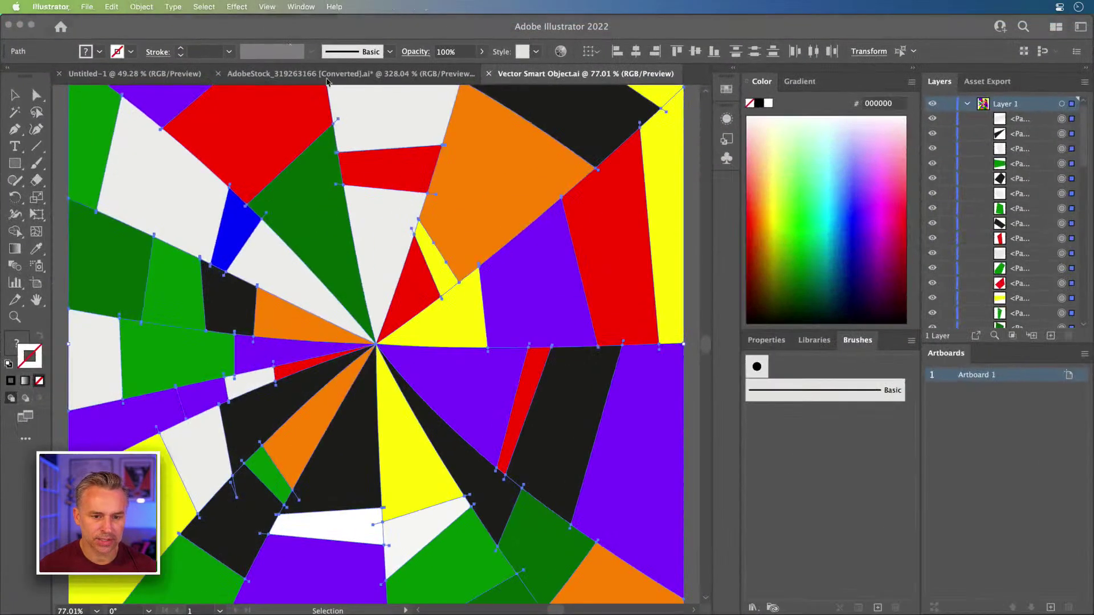
pyautogui.press('space')
pyautogui.moveTo(240, 135); pyautogui.dragTo(346, 389)
pyautogui.click(295, 167)
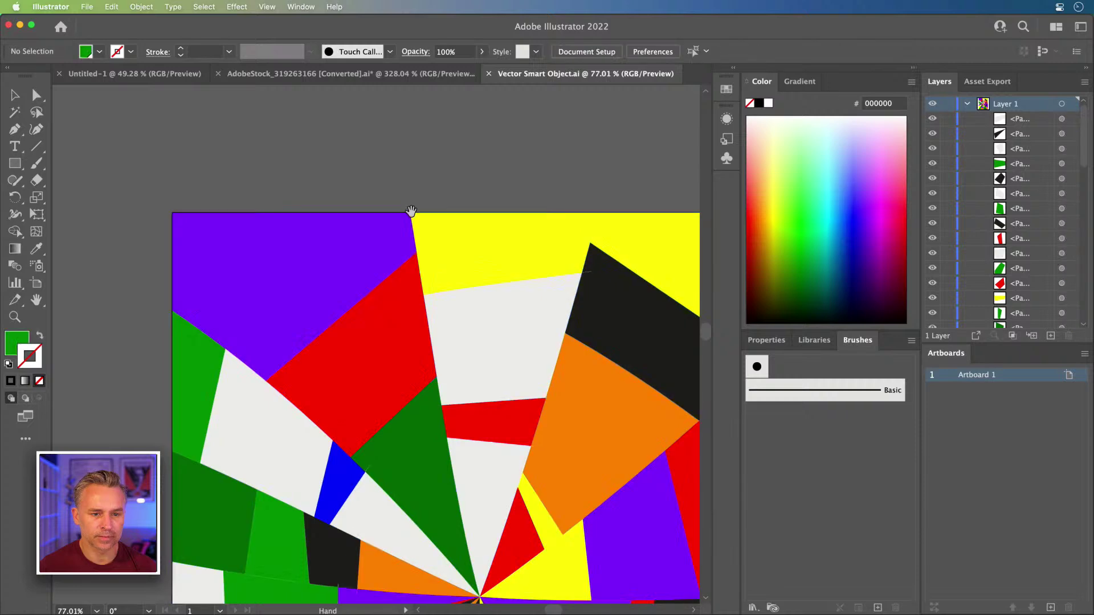
pyautogui.press('space')
pyautogui.moveTo(471, 309); pyautogui.dragTo(344, 154)
pyautogui.click(253, 190)
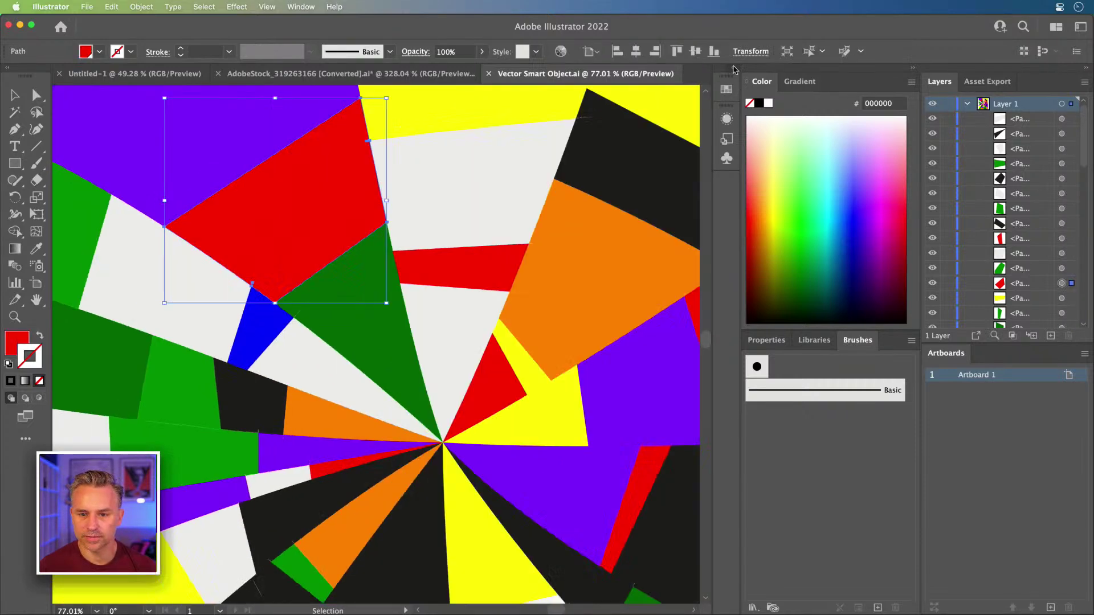
pyautogui.click(733, 69)
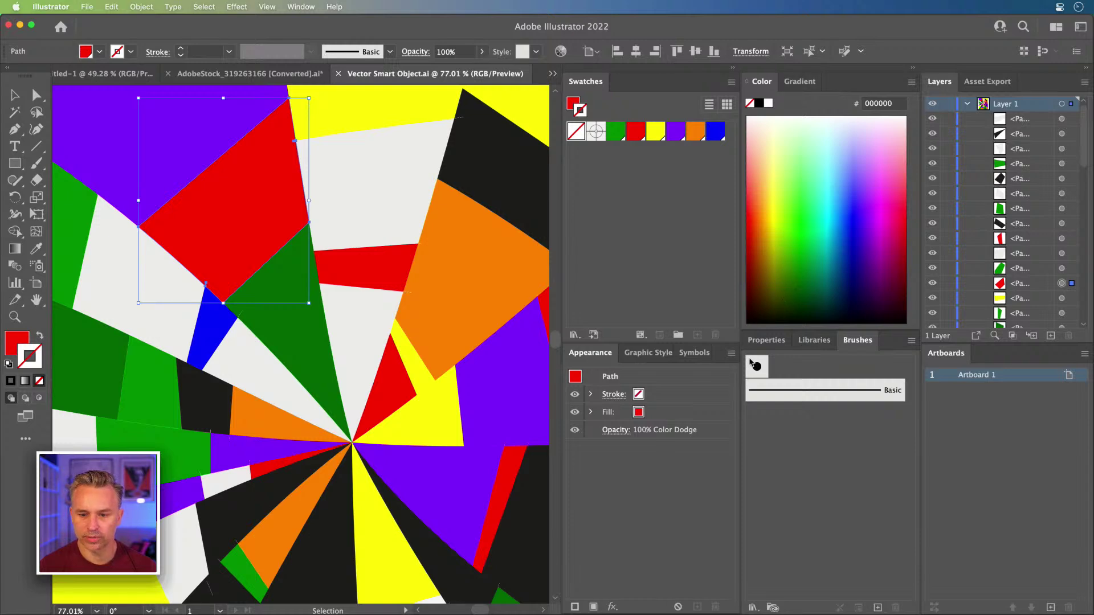
pyautogui.click(766, 340)
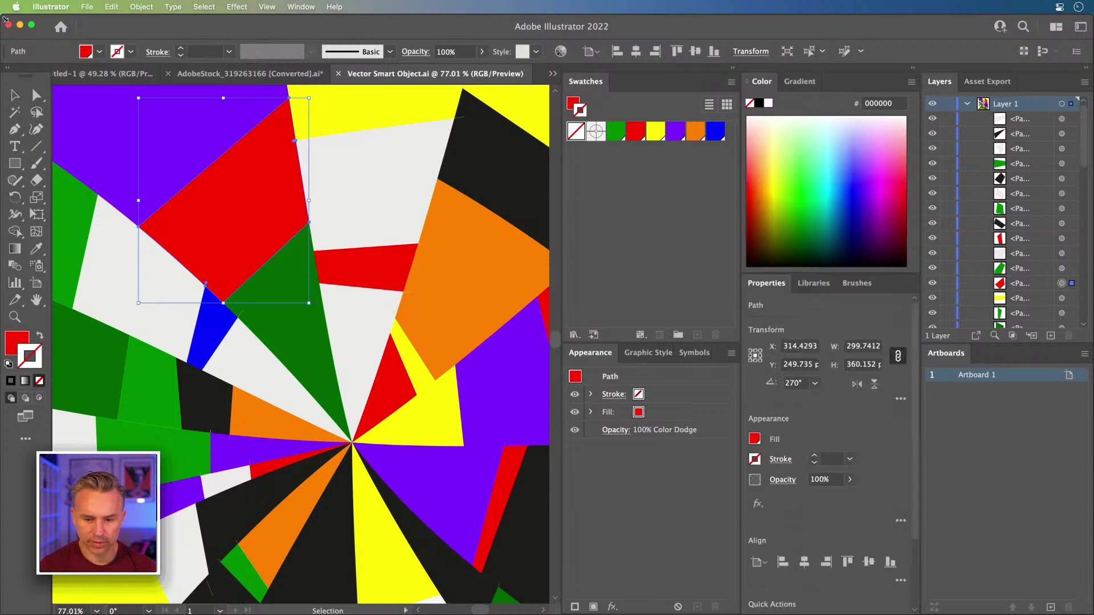
pyautogui.click(19, 24)
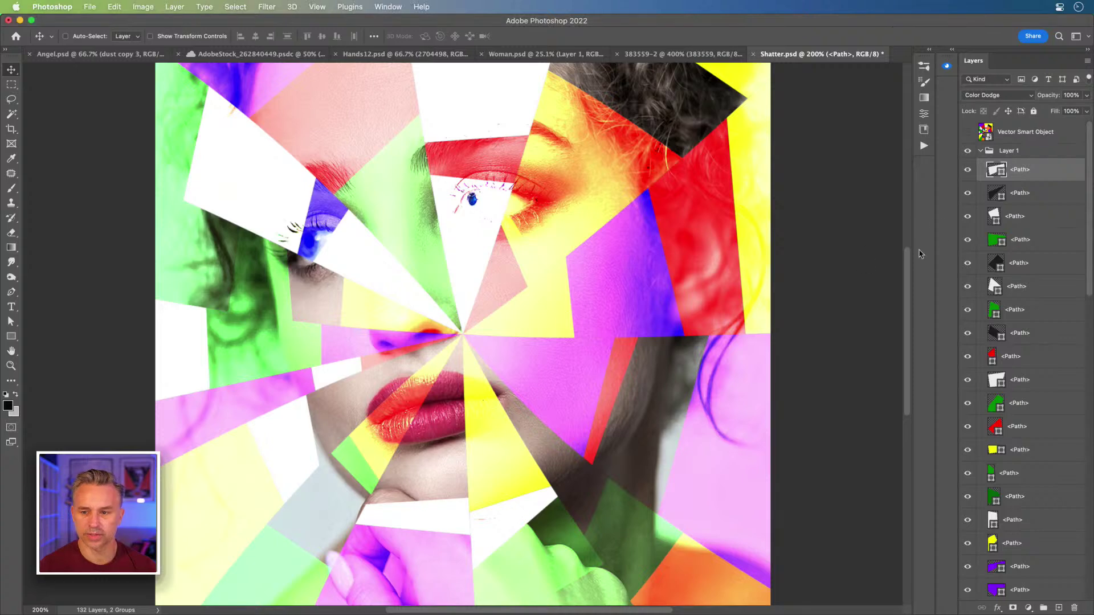
# - Switch all shard path layers from Color Dodge to Normal blend mode
pyautogui.scroll(-10, 1031, 182)
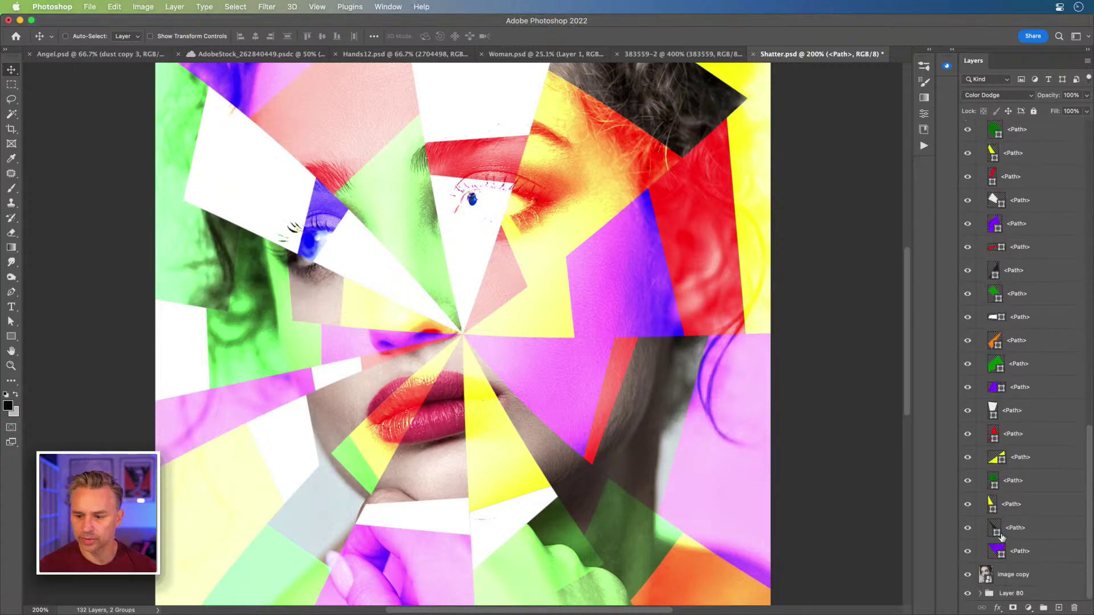
pyautogui.keyDown('shift'); pyautogui.click(980, 134); pyautogui.keyUp('shift')
pyautogui.click(1008, 96)
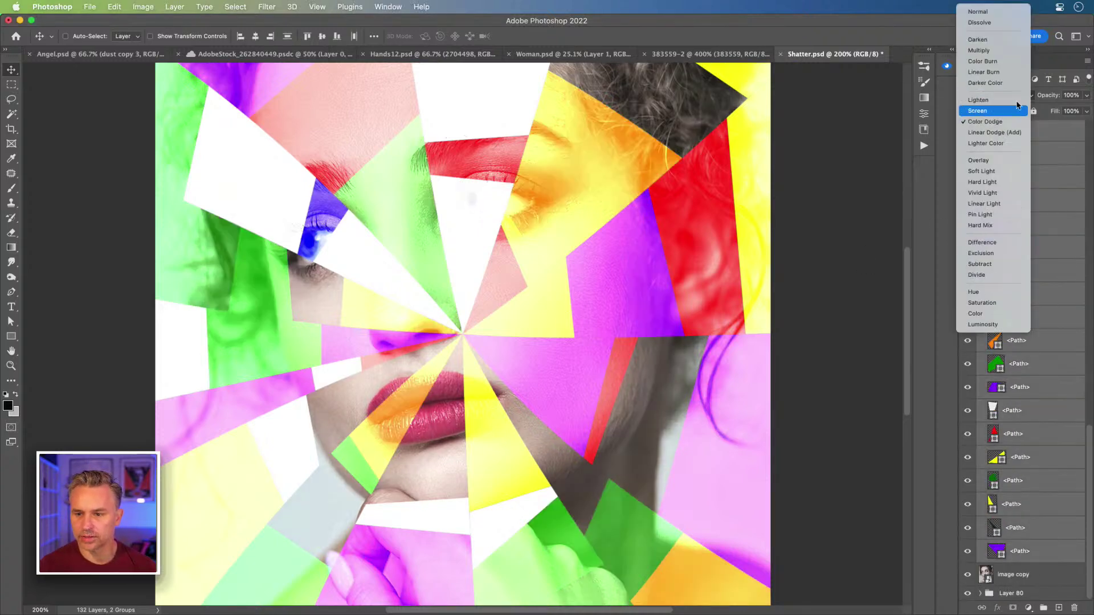
pyautogui.click(991, 11)
# - Collapse the Layer 1 group and select the image copy layer
pyautogui.scroll(10, 975, 155)
pyautogui.scroll(10, 842, 211)
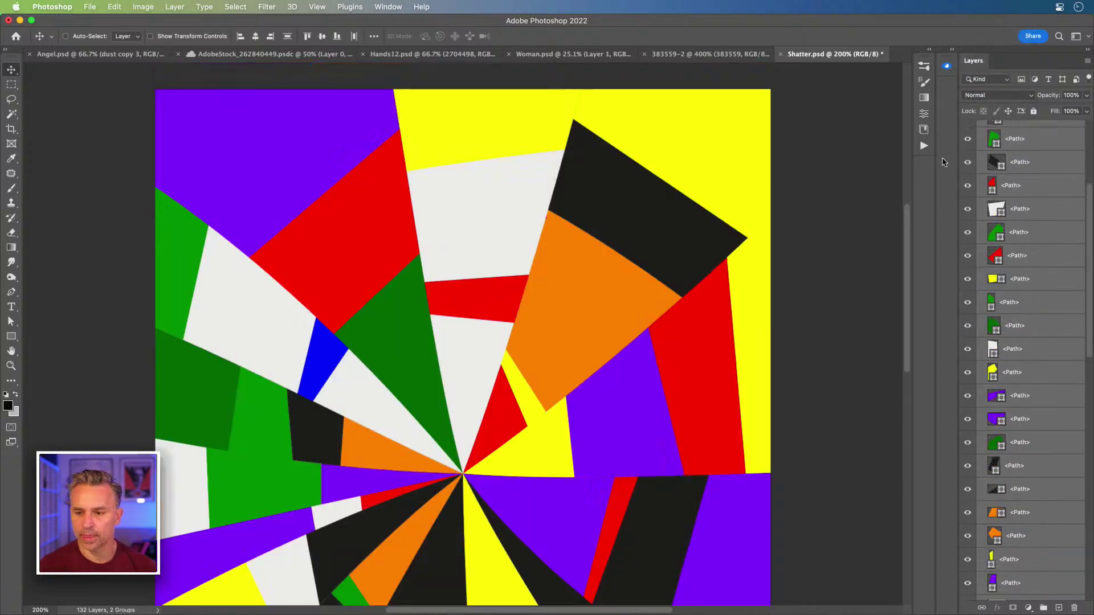
pyautogui.scroll(-10, 494, 195)
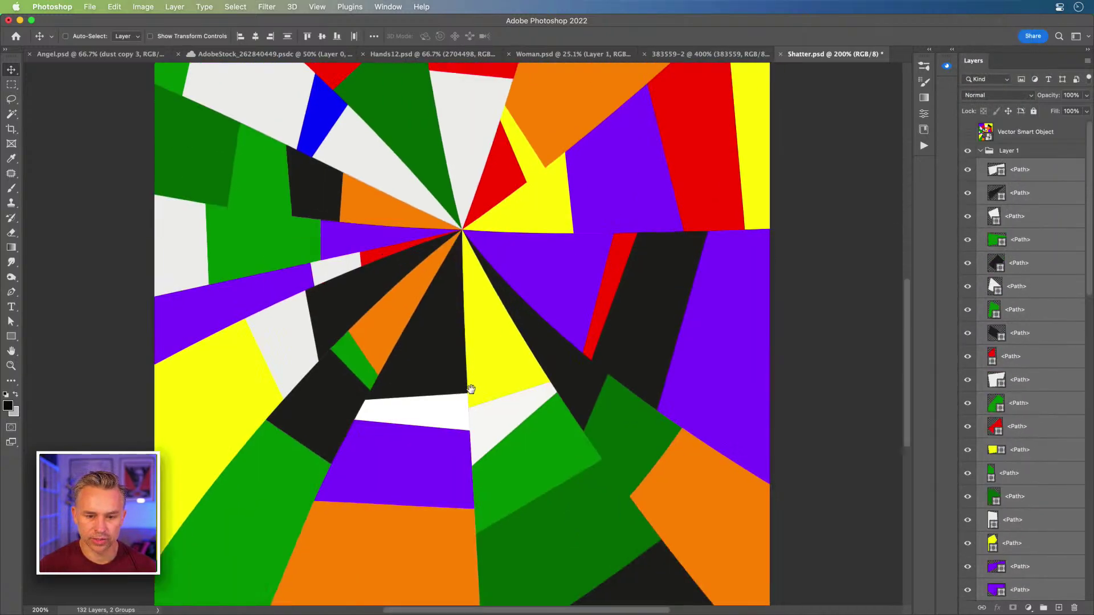
pyautogui.click(982, 151)
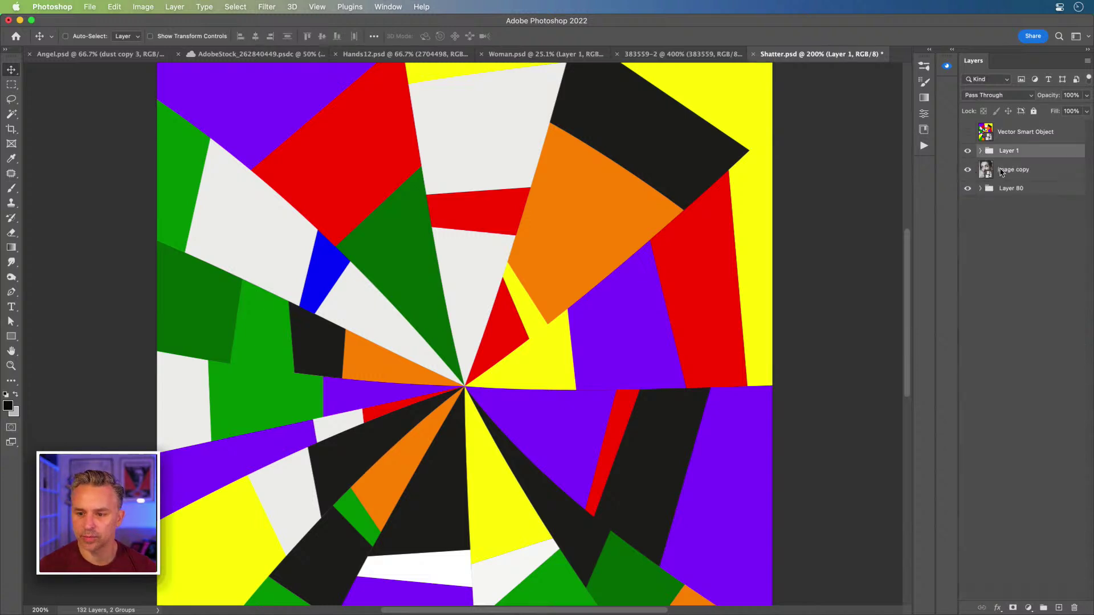
pyautogui.click(998, 172)
# - Rename the image copy layer to 'model' and duplicate it with Cmd+J
pyautogui.doubleClick(1006, 170)
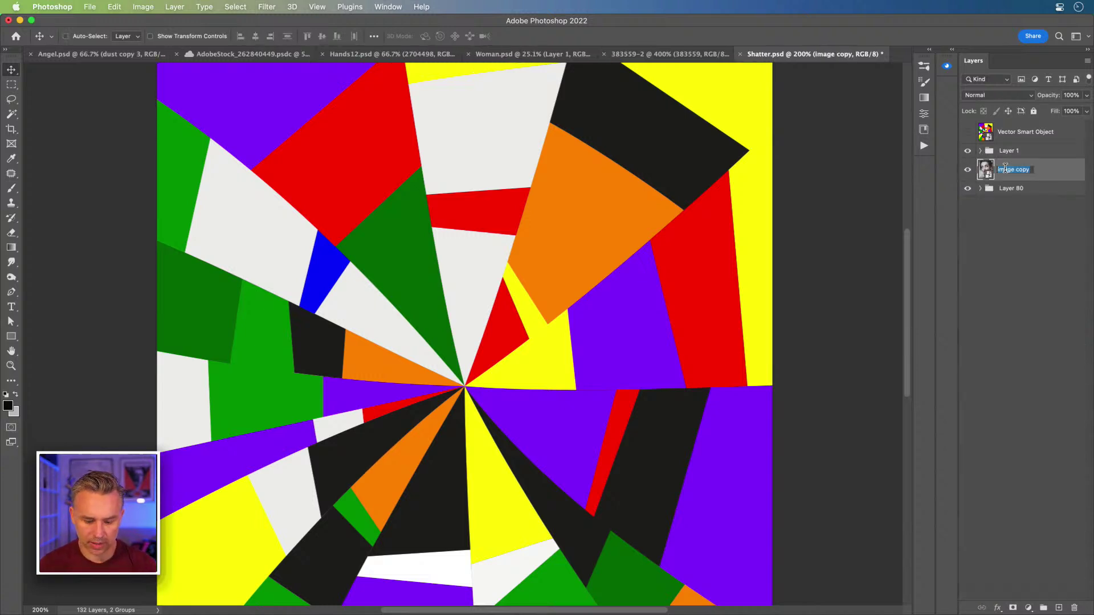
pyautogui.write('model')
pyautogui.press('Return')
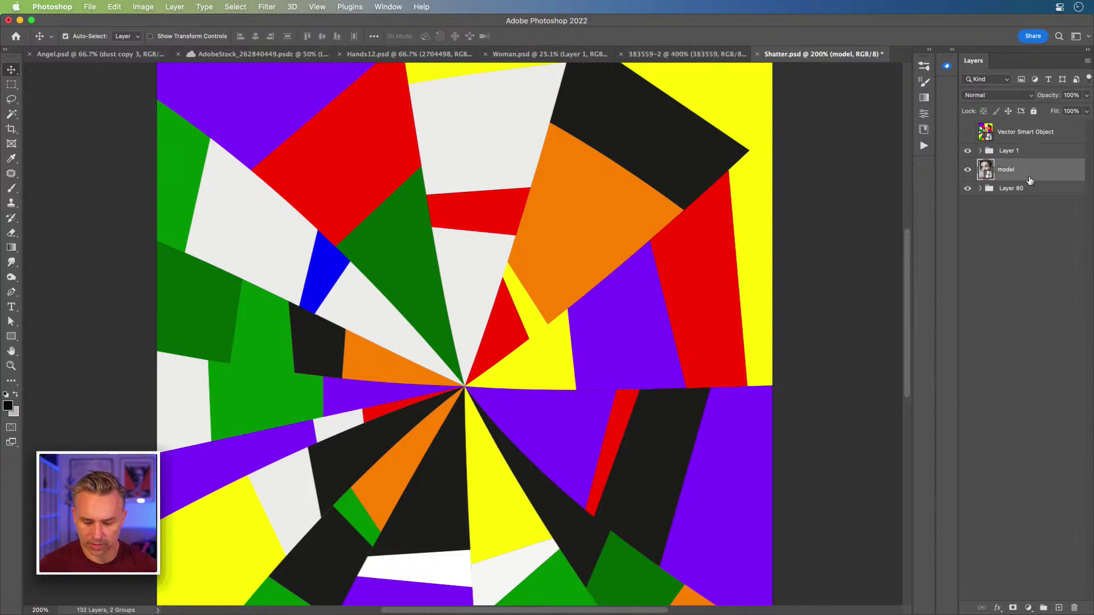
pyautogui.press('super+j')
# - Drag model copy into the Layer 1 group, just below the top <Path> layer
pyautogui.click(980, 151)
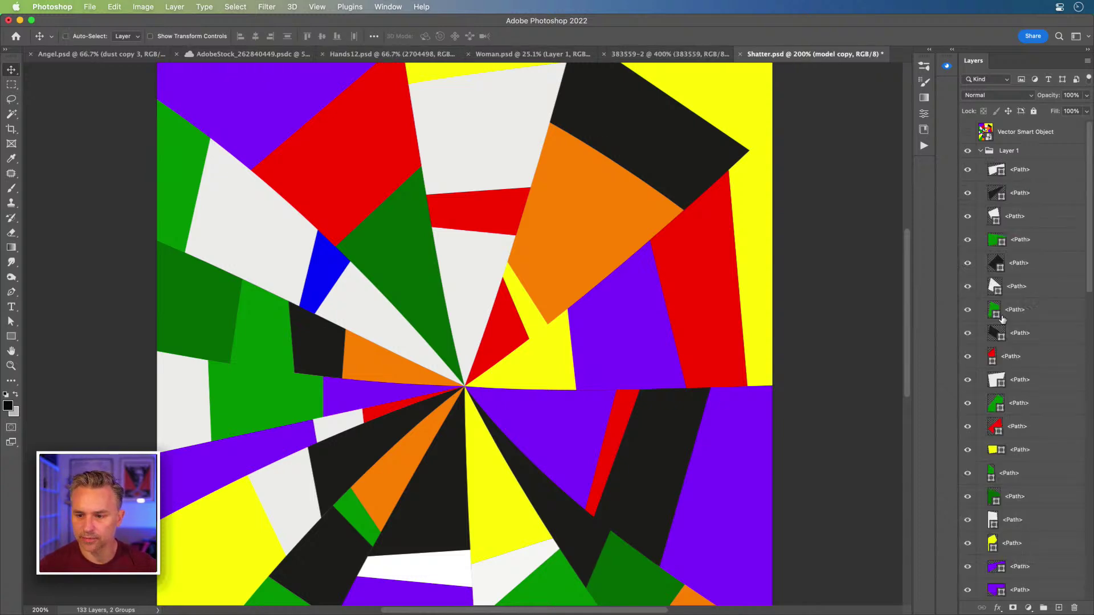
pyautogui.scroll(-3, 1006, 308)
pyautogui.scroll(-10, 1006, 307)
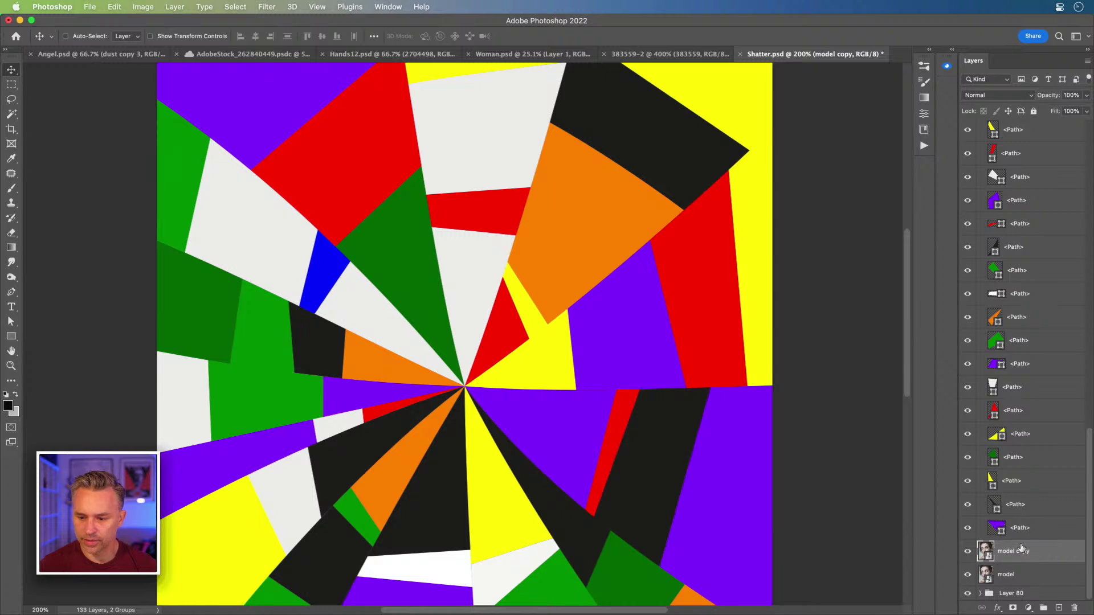
pyautogui.moveTo(1021, 548); pyautogui.dragTo(1023, 200)
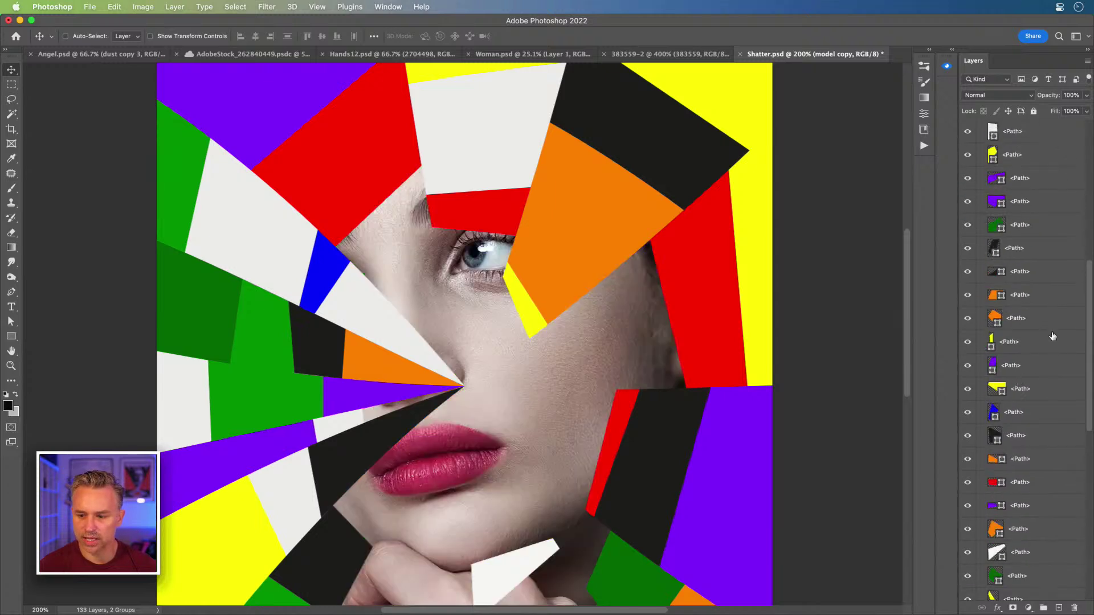
pyautogui.scroll(-5, 1052, 336)
pyautogui.moveTo(1022, 456); pyautogui.dragTo(1022, 149)
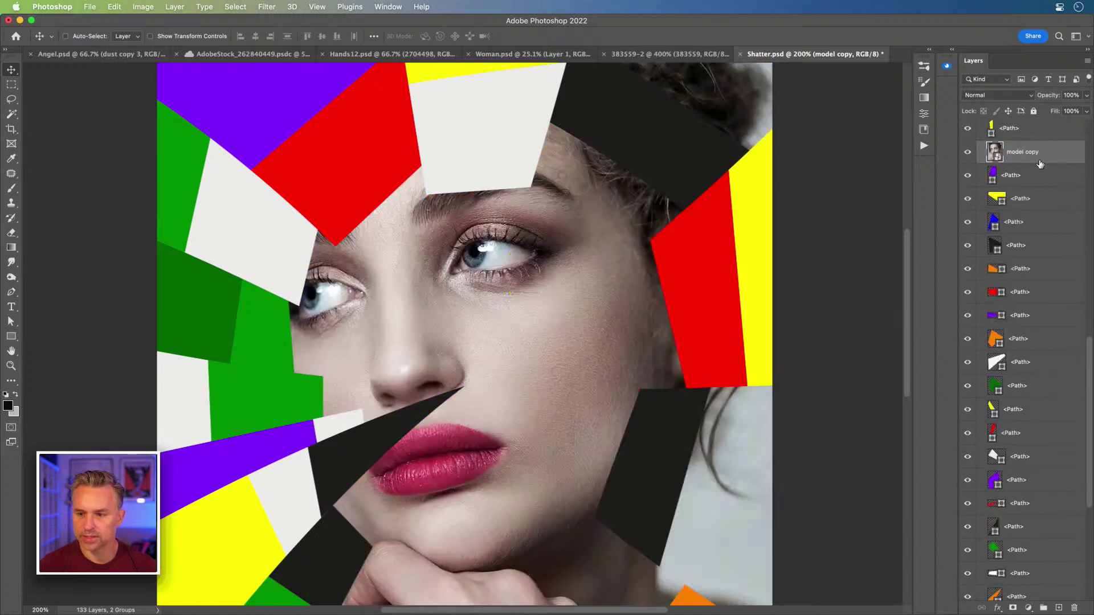
pyautogui.scroll(-2, 1028, 500)
pyautogui.moveTo(1028, 527); pyautogui.dragTo(1039, 243)
pyautogui.scroll(5, 1040, 245)
pyautogui.moveTo(1027, 472); pyautogui.dragTo(1008, 176)
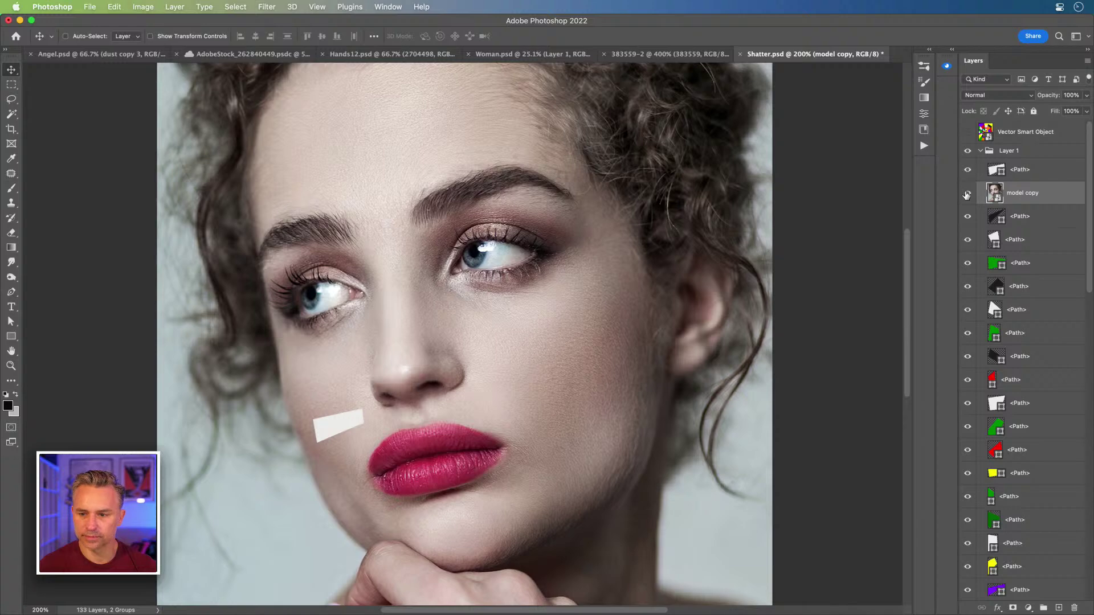
# - Hide model copy and move it down to sit above a green shard path
pyautogui.click(967, 195)
pyautogui.keyDown('super'); pyautogui.click(411, 268); pyautogui.keyUp('super')
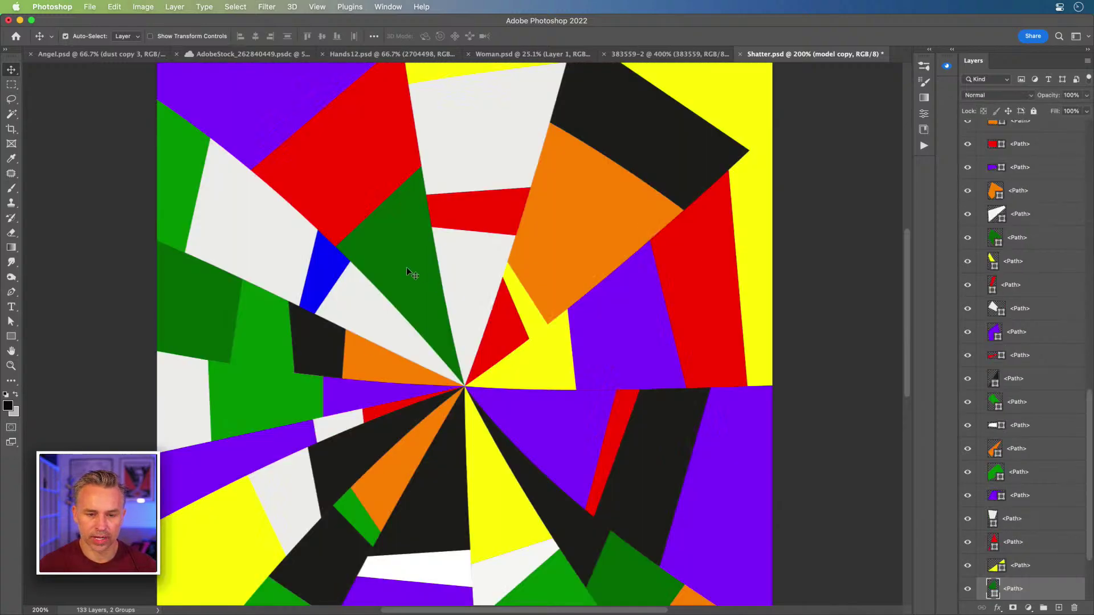
pyautogui.scroll(15, 997, 222)
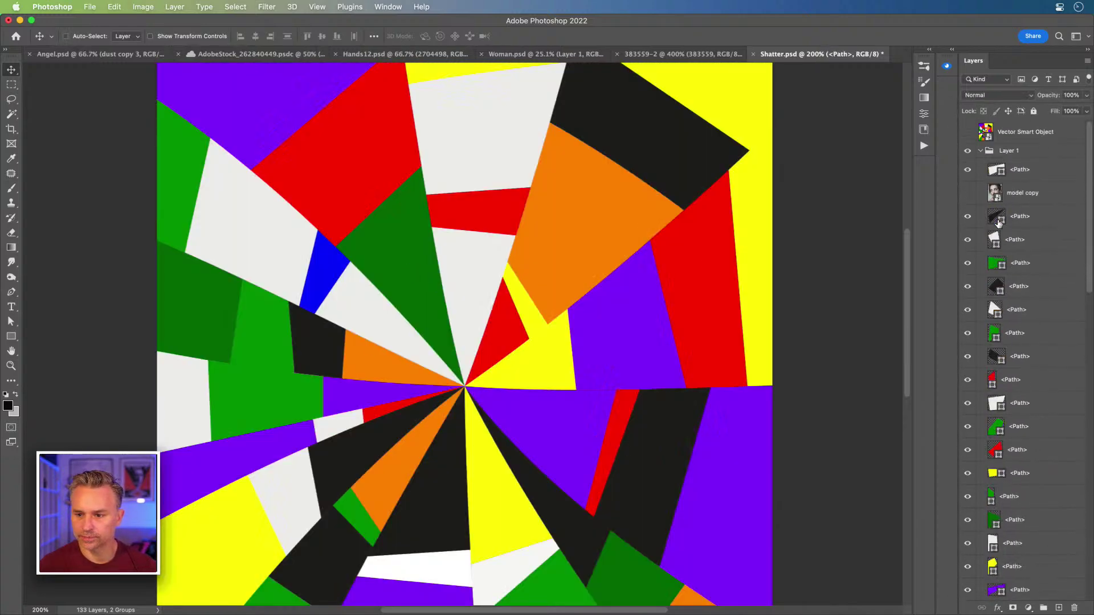
pyautogui.click(994, 193)
pyautogui.scroll(-10, 988, 340)
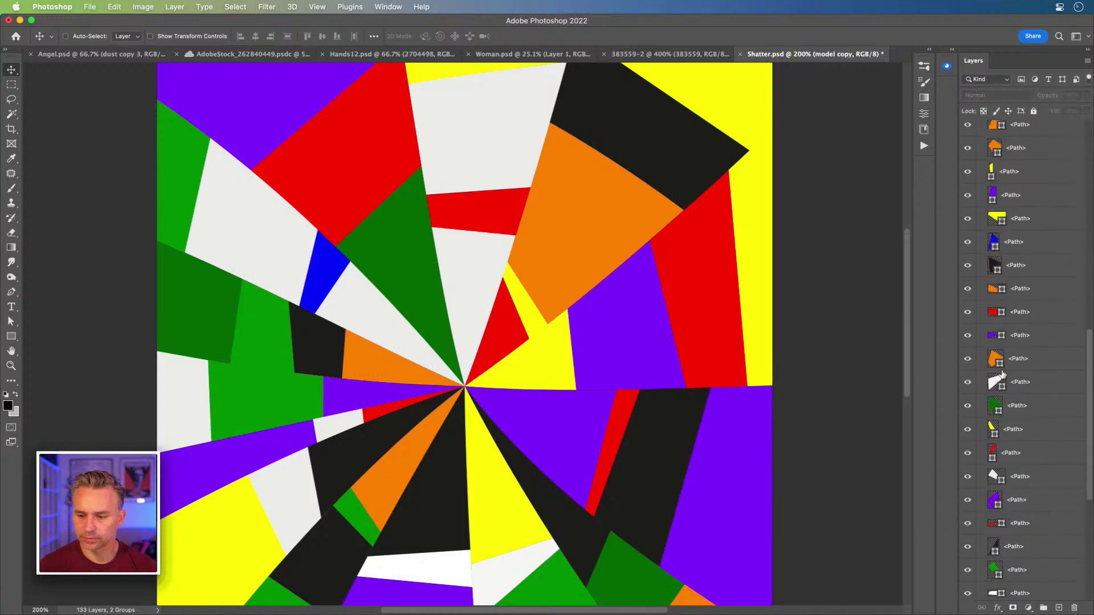
pyautogui.scroll(5, 988, 340)
pyautogui.moveTo(1011, 153); pyautogui.dragTo(1008, 562)
pyautogui.scroll(-5, 1008, 563)
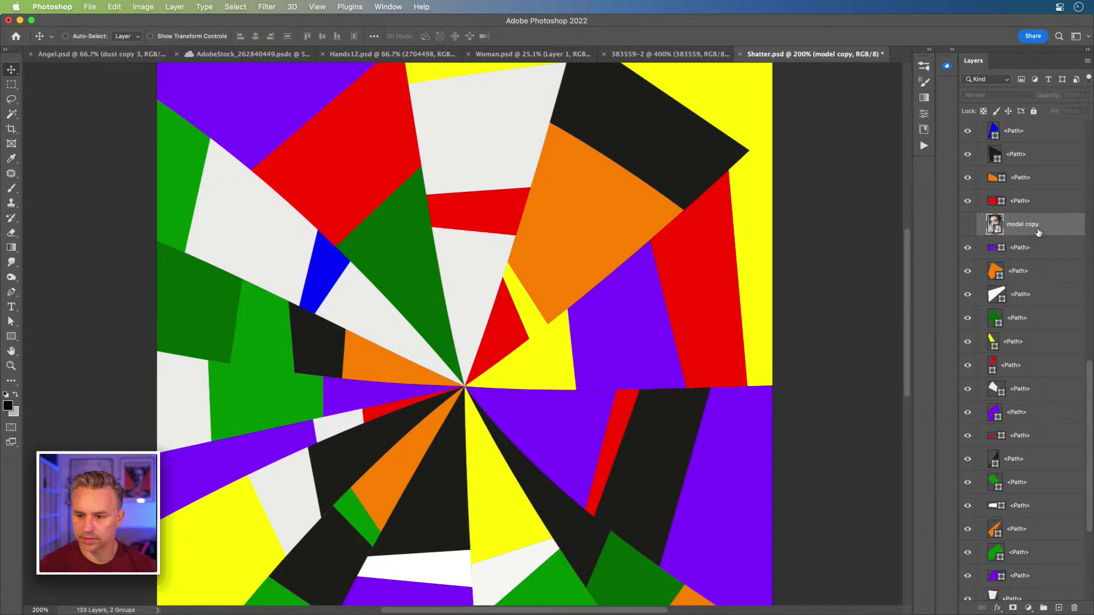
pyautogui.moveTo(1037, 232); pyautogui.dragTo(1034, 460)
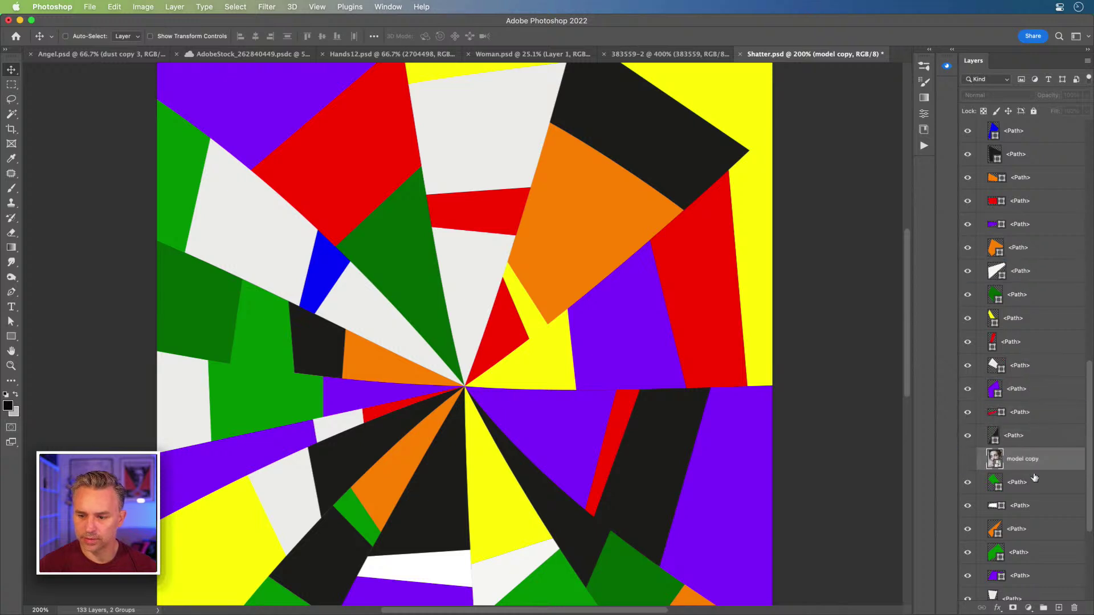
# - Clip model copy into the shard beneath, compare it, then release the clip
pyautogui.click(967, 459)
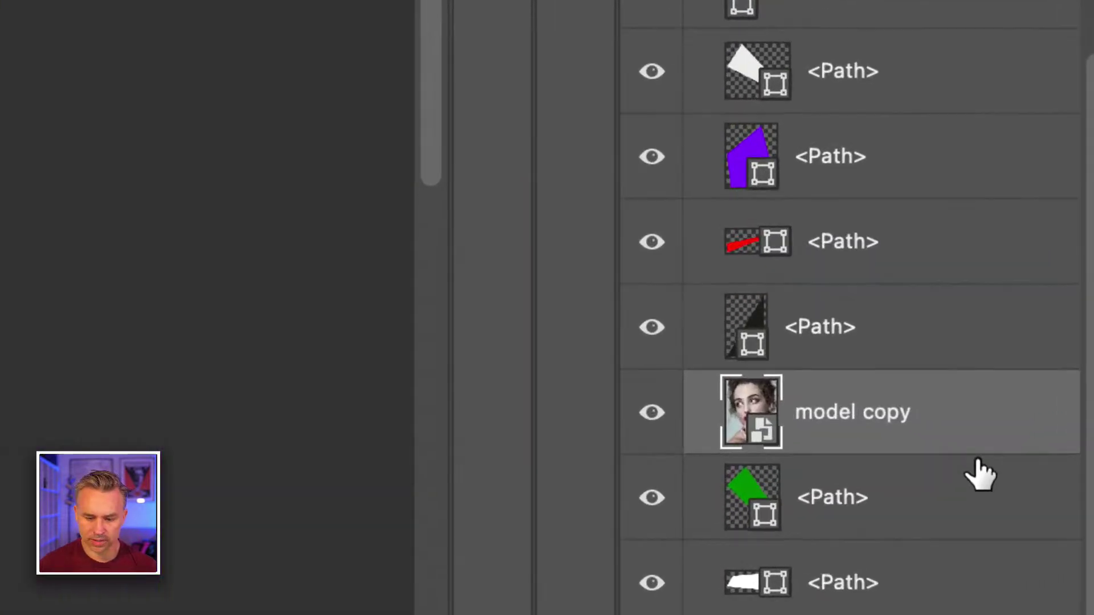
pyautogui.keyDown('alt'); pyautogui.click(910, 443); pyautogui.keyUp('alt')
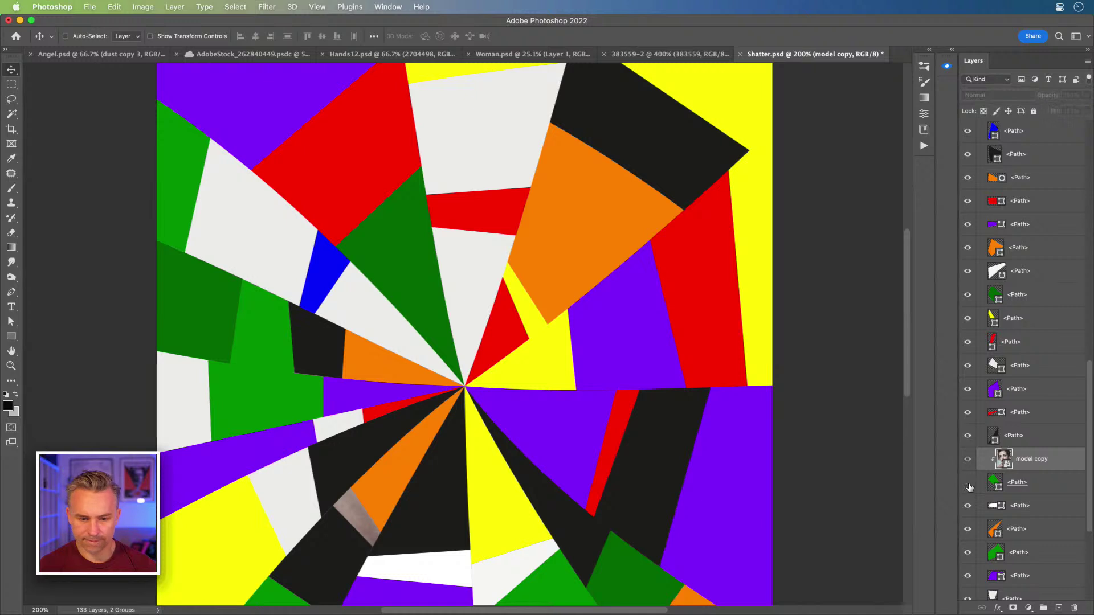
pyautogui.click(967, 460)
pyautogui.click(967, 461)
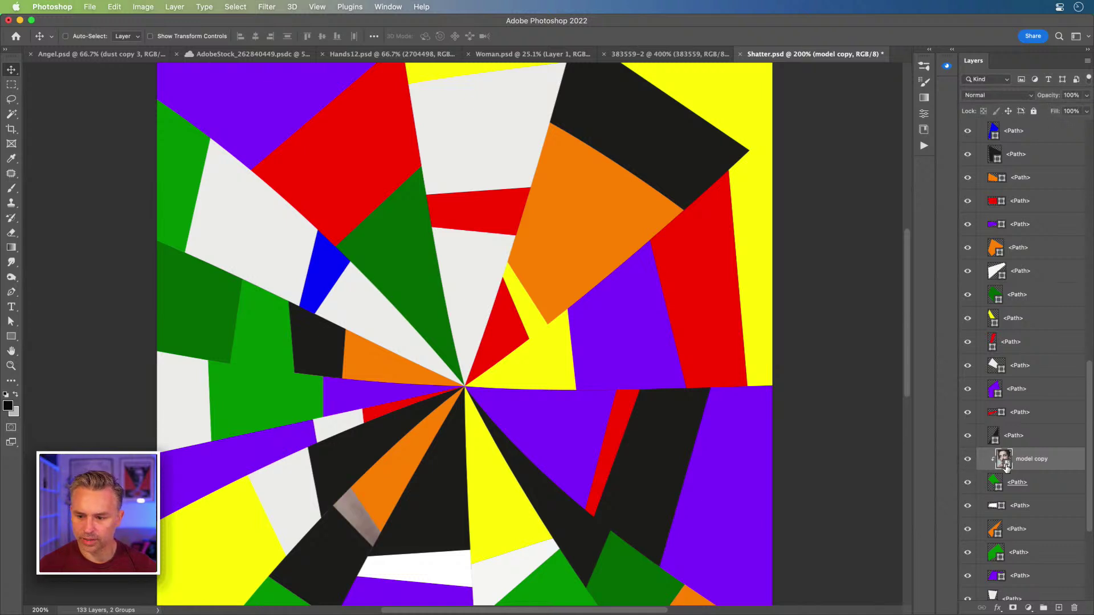
pyautogui.keyDown('alt'); pyautogui.click(1025, 470); pyautogui.keyUp('alt')
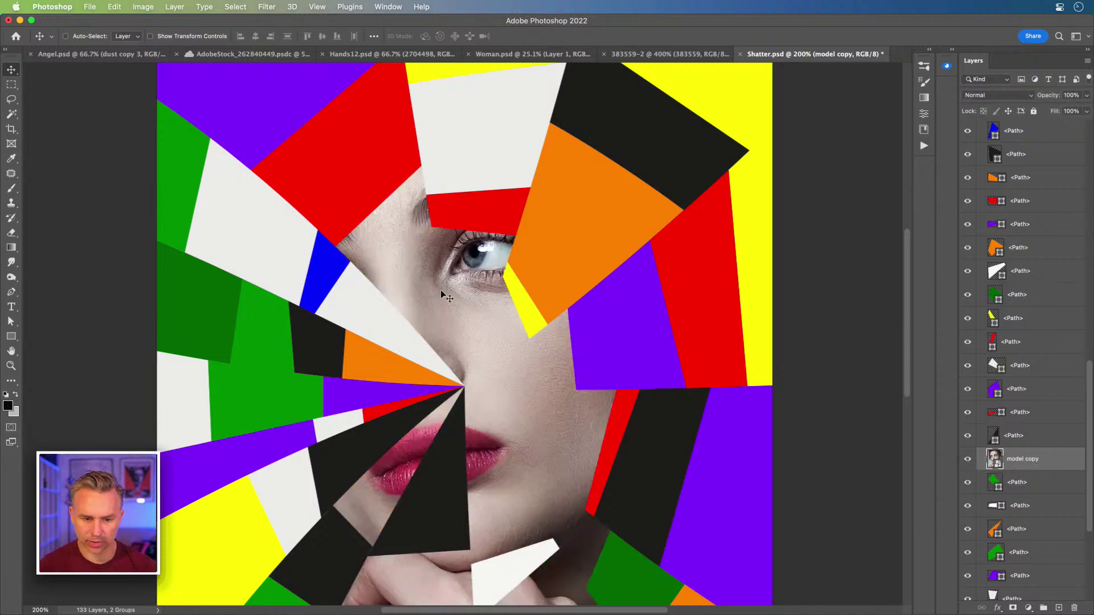
pyautogui.click(967, 460)
# - Move model copy above the green triangle shard and clip it there
pyautogui.scroll(-3, 971, 450)
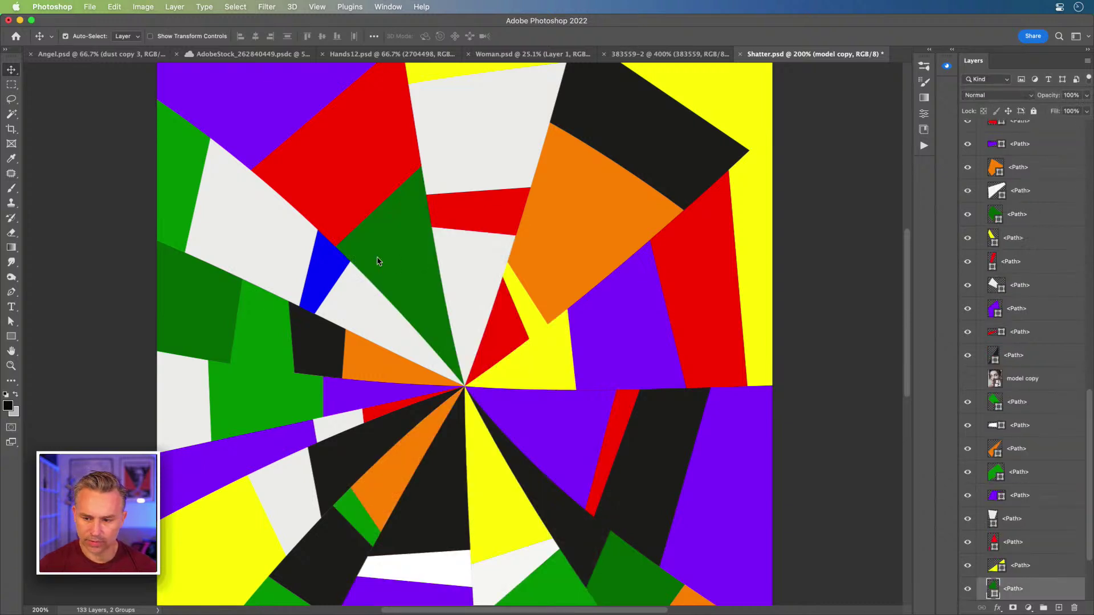
pyautogui.moveTo(1021, 390); pyautogui.dragTo(1025, 577)
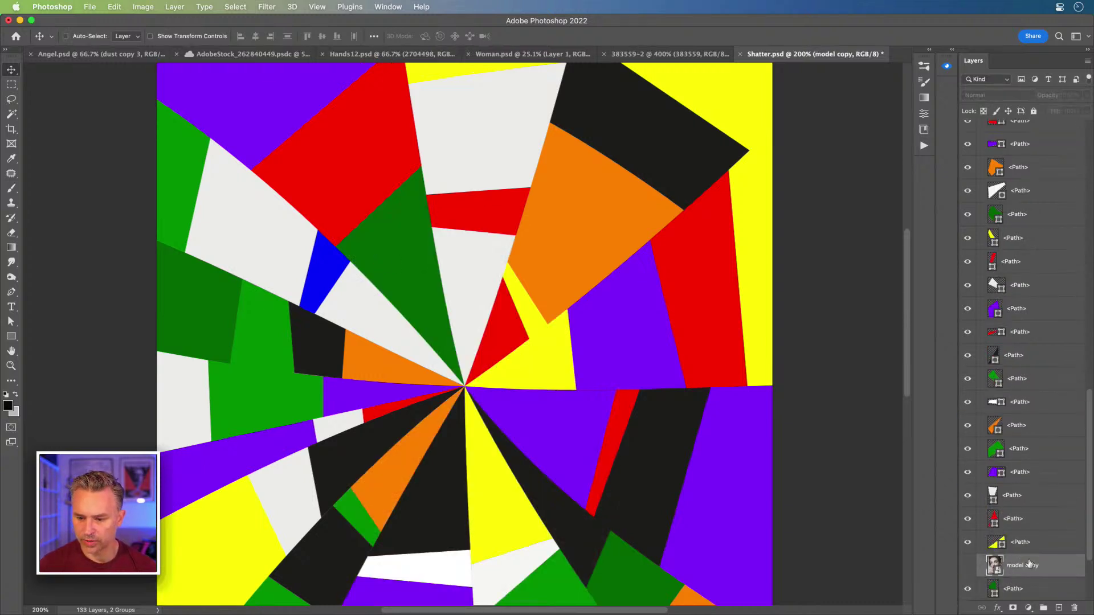
pyautogui.scroll(-3, 1066, 500)
pyautogui.click(967, 482)
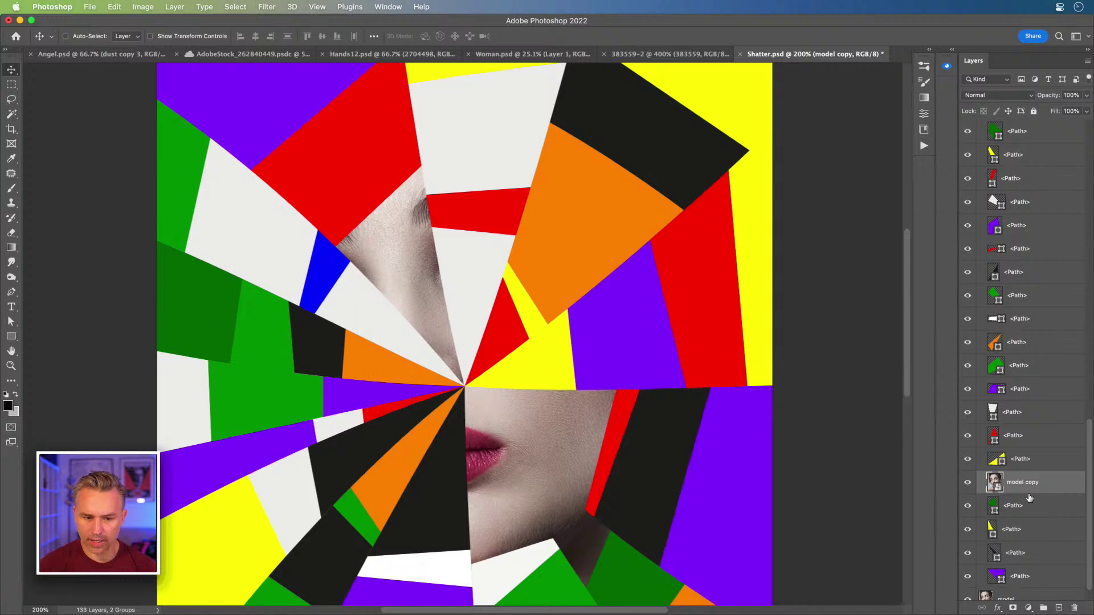
pyautogui.keyDown('alt'); pyautogui.click(1040, 495); pyautogui.keyUp('alt')
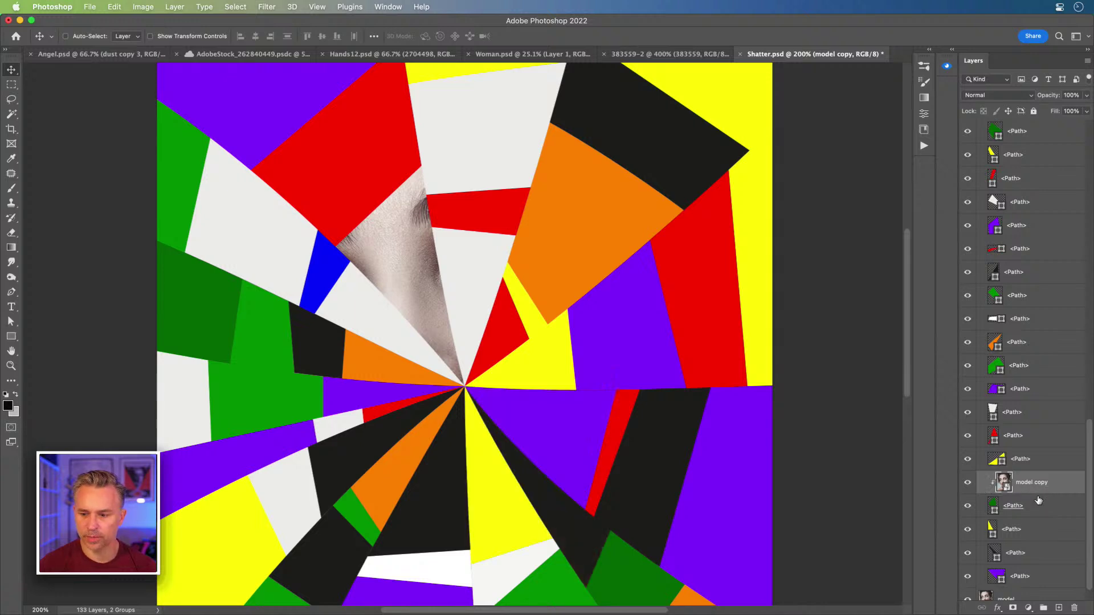
# - Raise the photo and its shard to the top with Cmd+Shift+] twice, then collapse Layer 1
pyautogui.keyDown('shift'); pyautogui.click(1033, 508); pyautogui.keyUp('shift')
pyautogui.moveTo(1037, 487); pyautogui.dragTo(1005, 144)
pyautogui.scroll(10, 1010, 164)
pyautogui.scroll(-6, 1025, 256)
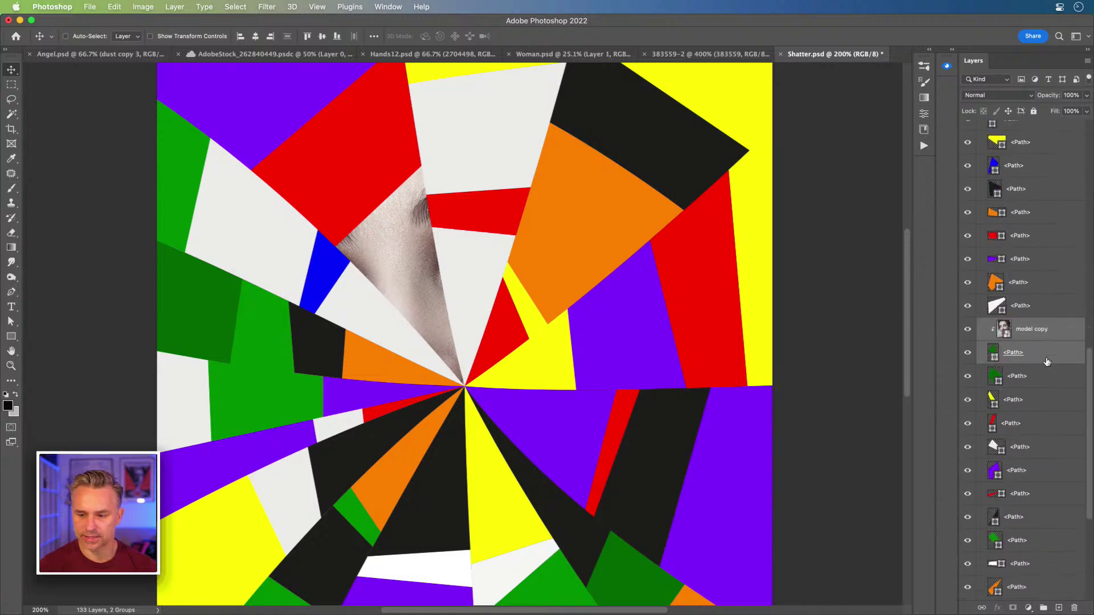
pyautogui.press('shift+super+]')
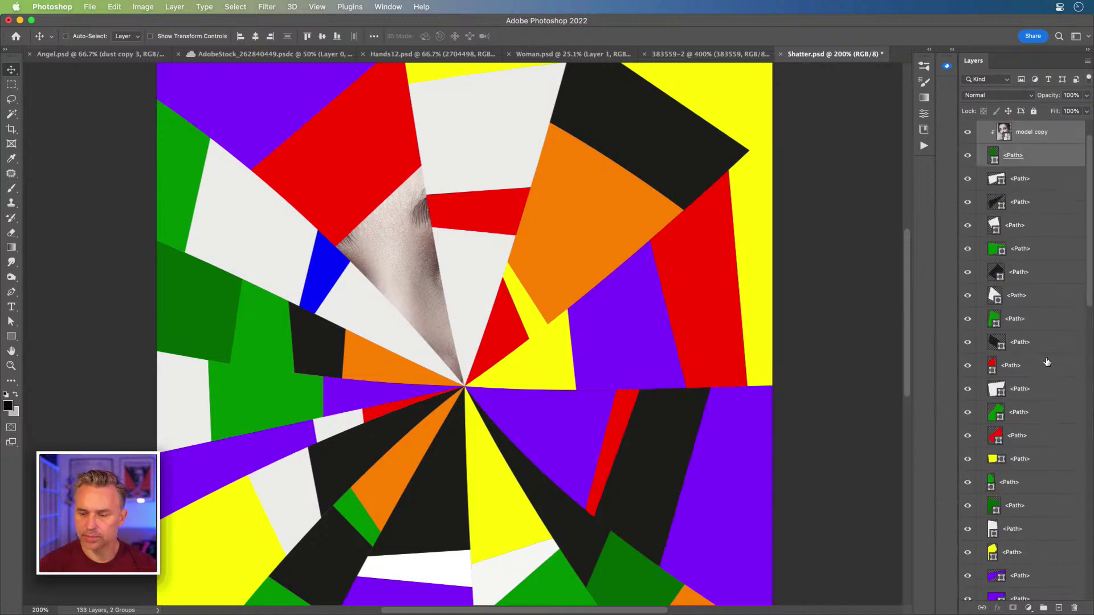
pyautogui.scroll(2, 1047, 362)
pyautogui.press('shift+super+]')
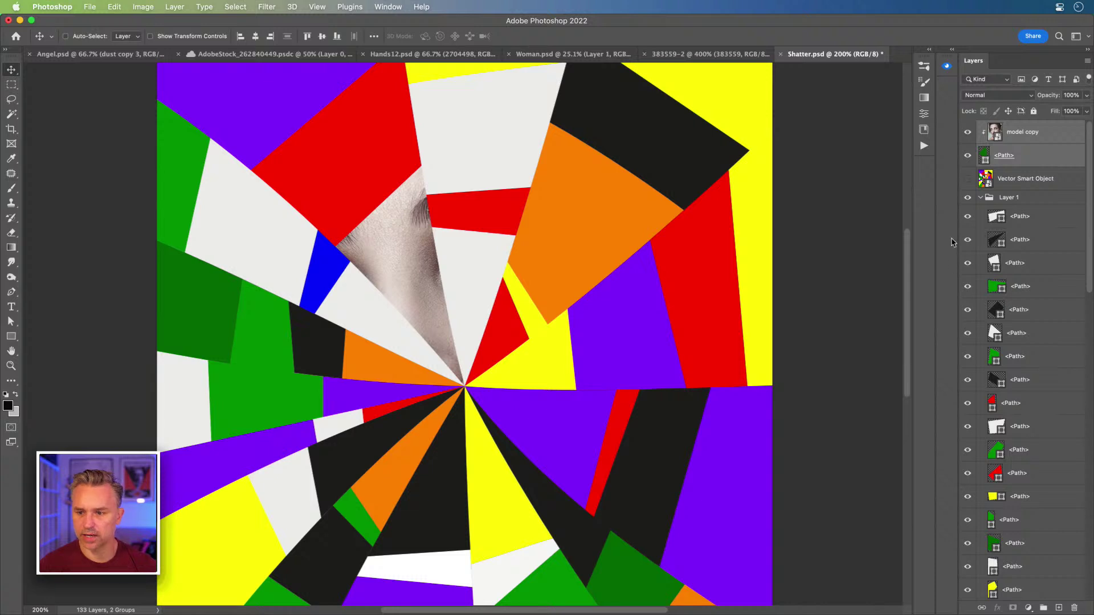
pyautogui.click(980, 197)
# - Hide the Layer 1 group and move the face up inside the triangle shard
pyautogui.click(968, 198)
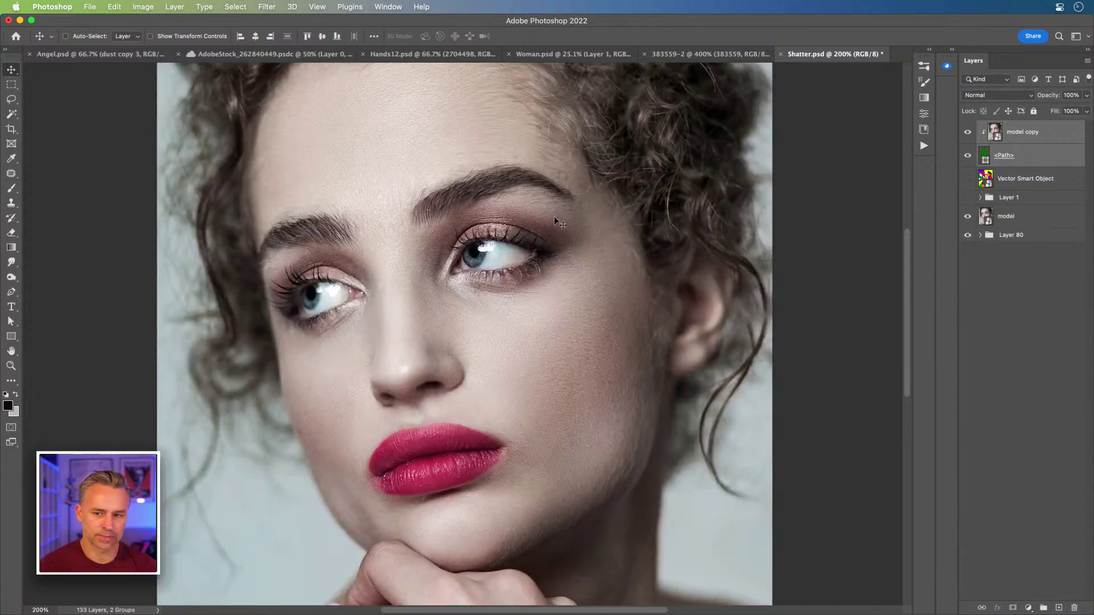
pyautogui.moveTo(378, 259); pyautogui.dragTo(376, 190)
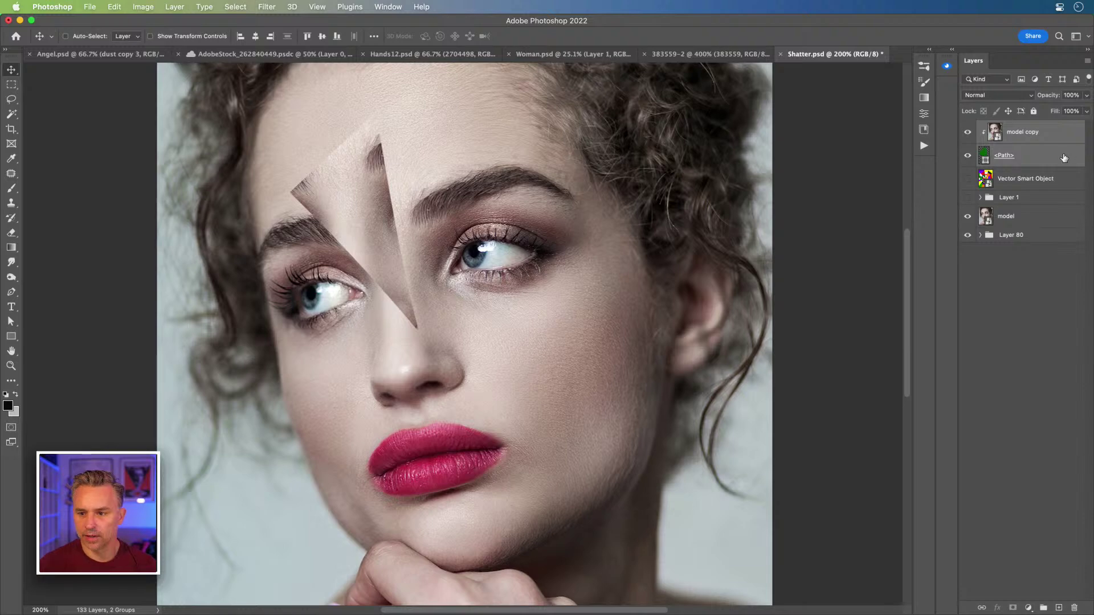
pyautogui.click(1063, 158)
# - Give the triangle shard a Chisel Hard Bevel & Emboss with -29° angle and 26 altitude
pyautogui.doubleClick(1064, 158)
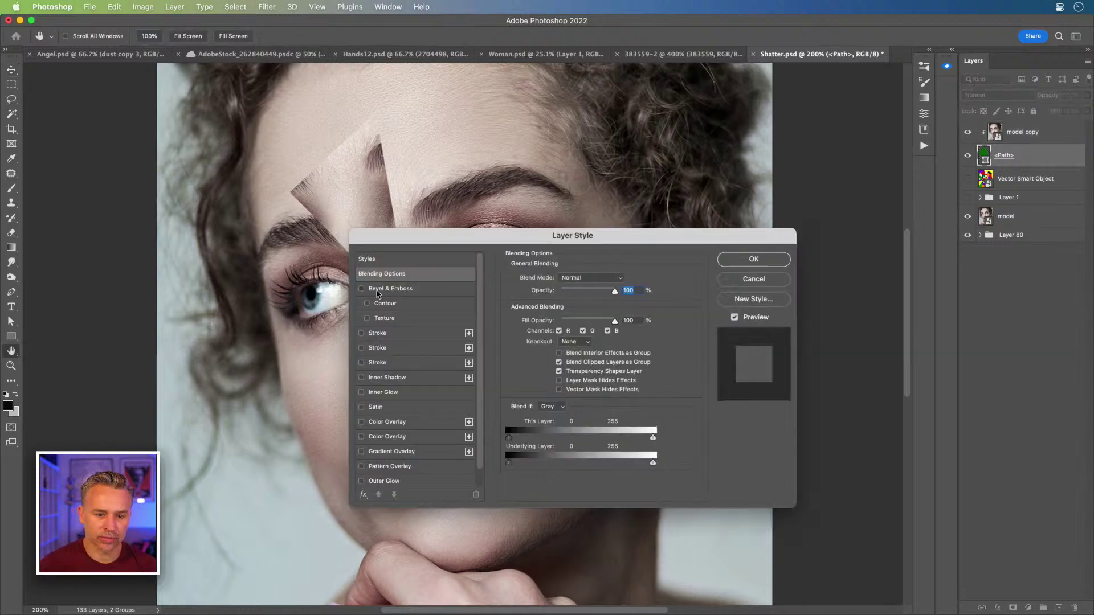
pyautogui.click(378, 294)
pyautogui.moveTo(456, 229); pyautogui.dragTo(665, 245)
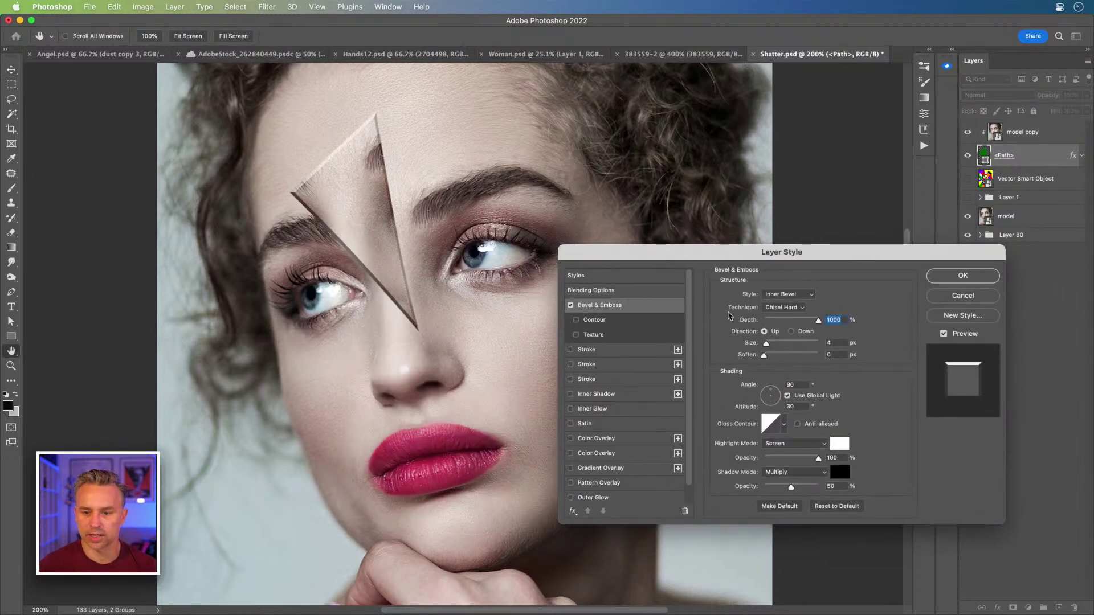
pyautogui.click(774, 399)
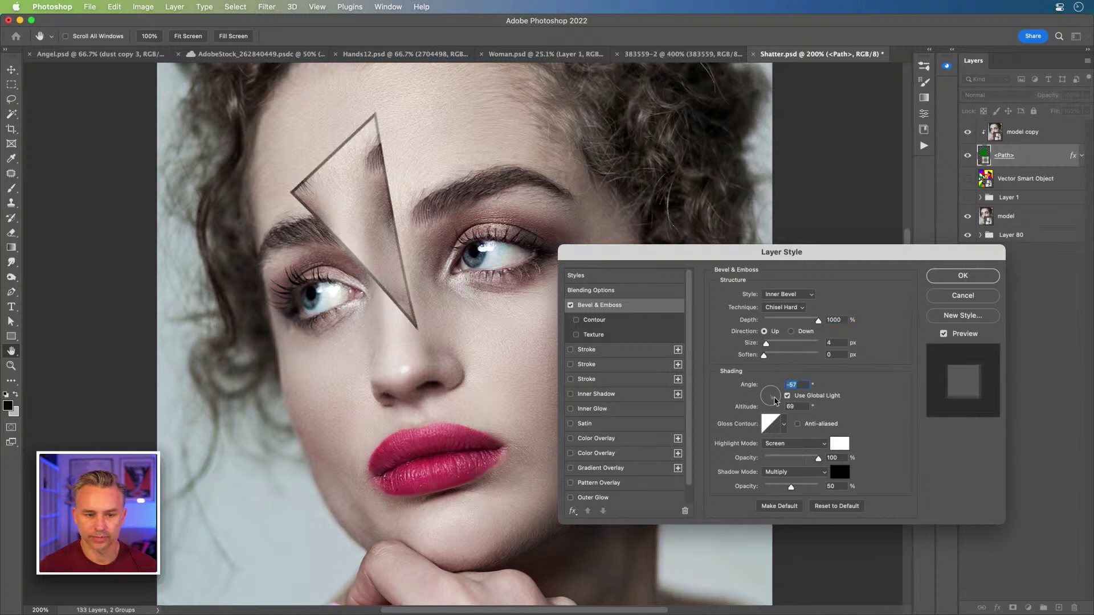
pyautogui.moveTo(775, 399); pyautogui.dragTo(777, 399)
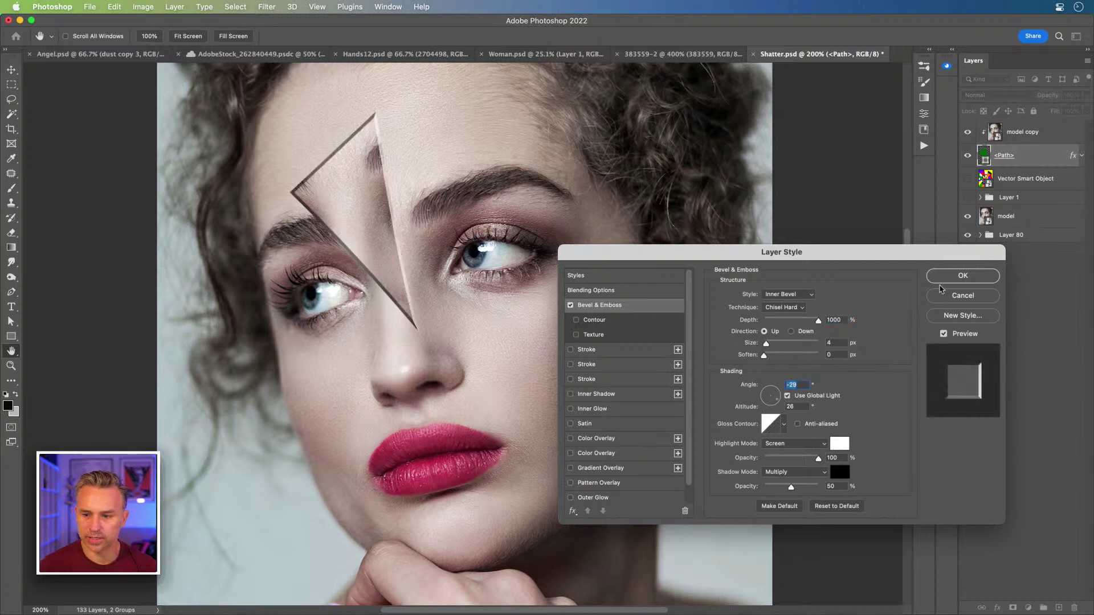
pyautogui.click(942, 279)
pyautogui.keyDown('alt'); pyautogui.click(967, 235); pyautogui.keyUp('alt')
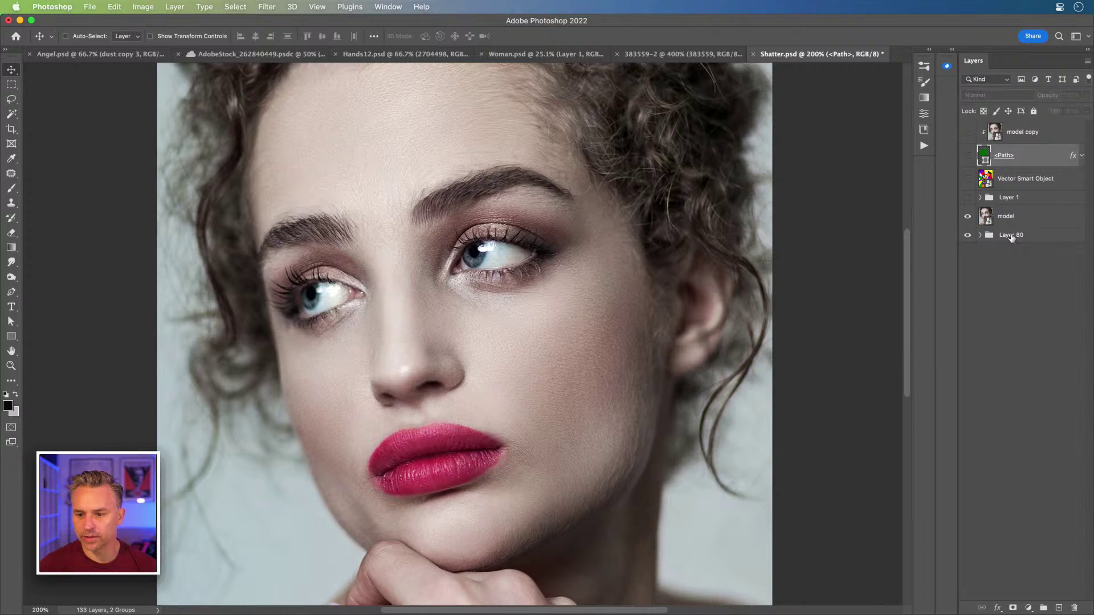
pyautogui.click(1005, 216)
pyautogui.click(967, 235)
pyautogui.click(979, 235)
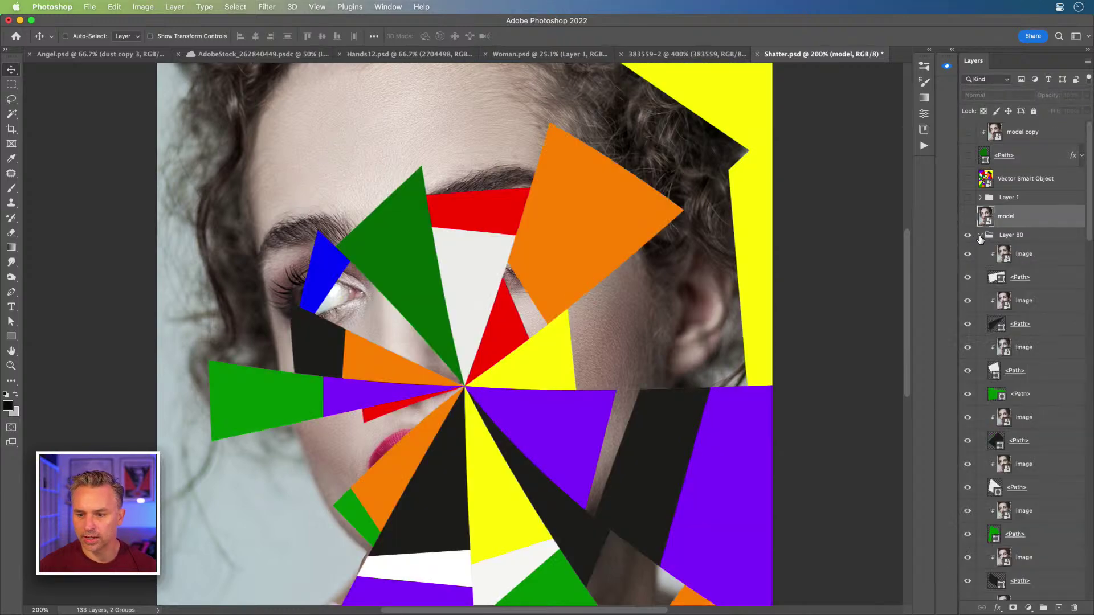
pyautogui.click(1029, 254)
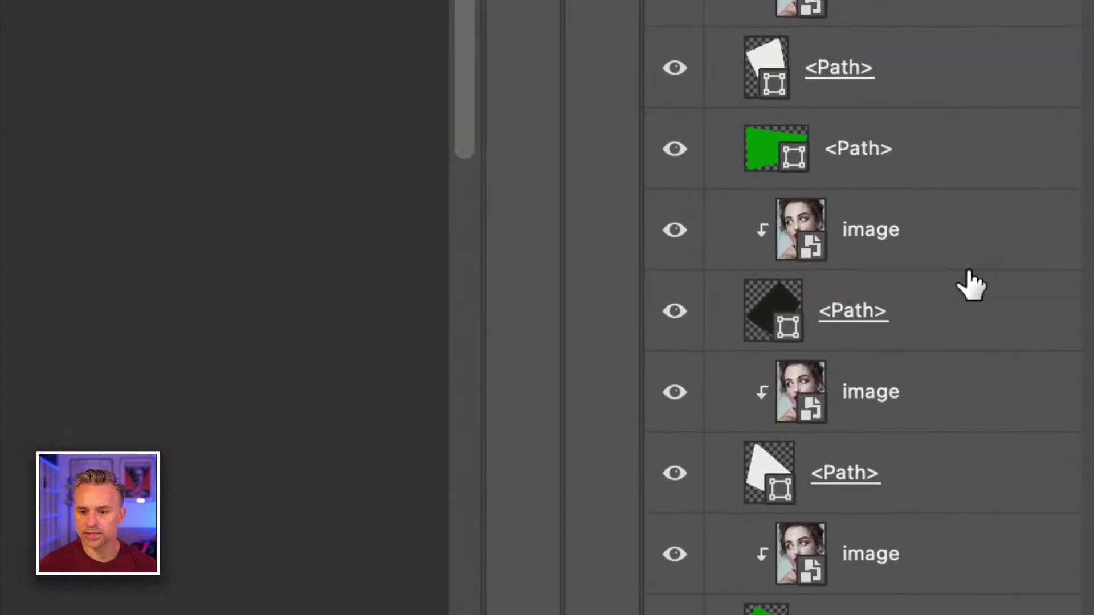
pyautogui.click(1032, 421)
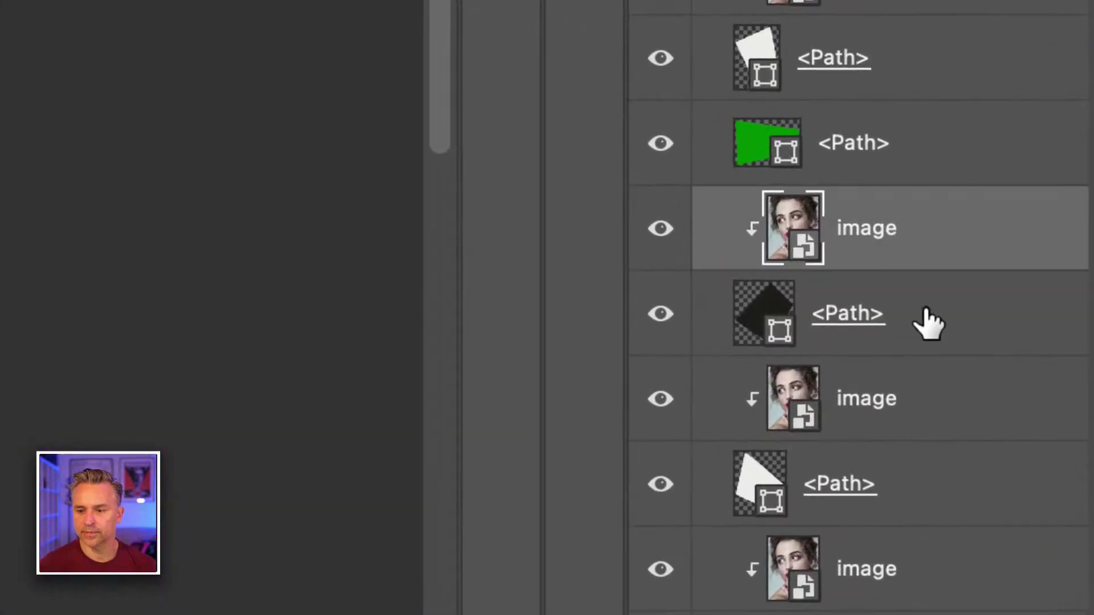
pyautogui.click(926, 324)
pyautogui.click(920, 257)
pyautogui.click(921, 336)
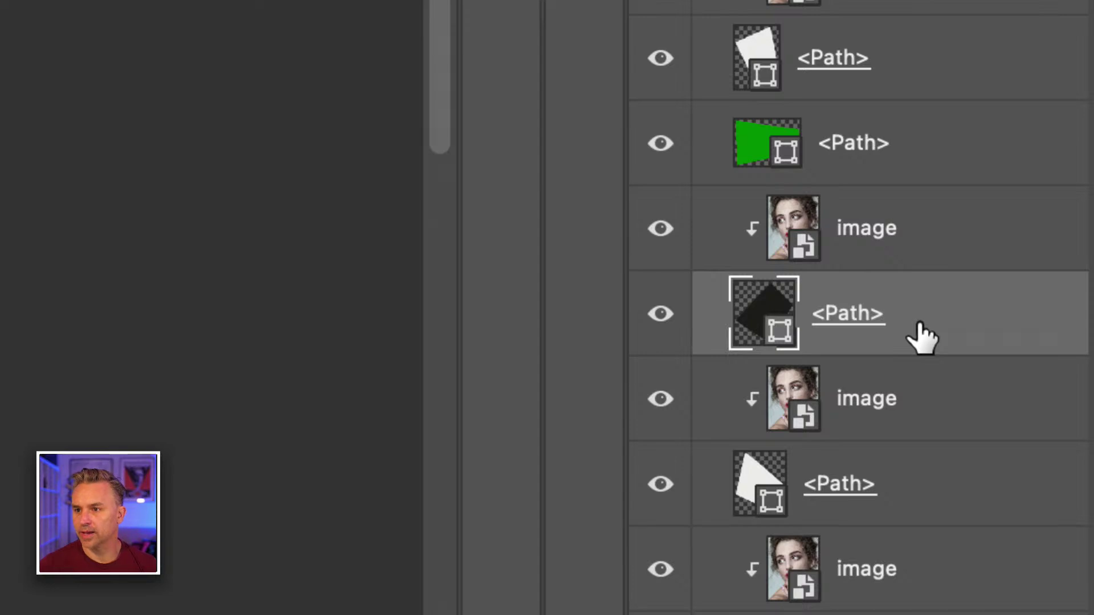
pyautogui.moveTo(921, 338); pyautogui.dragTo(905, 319)
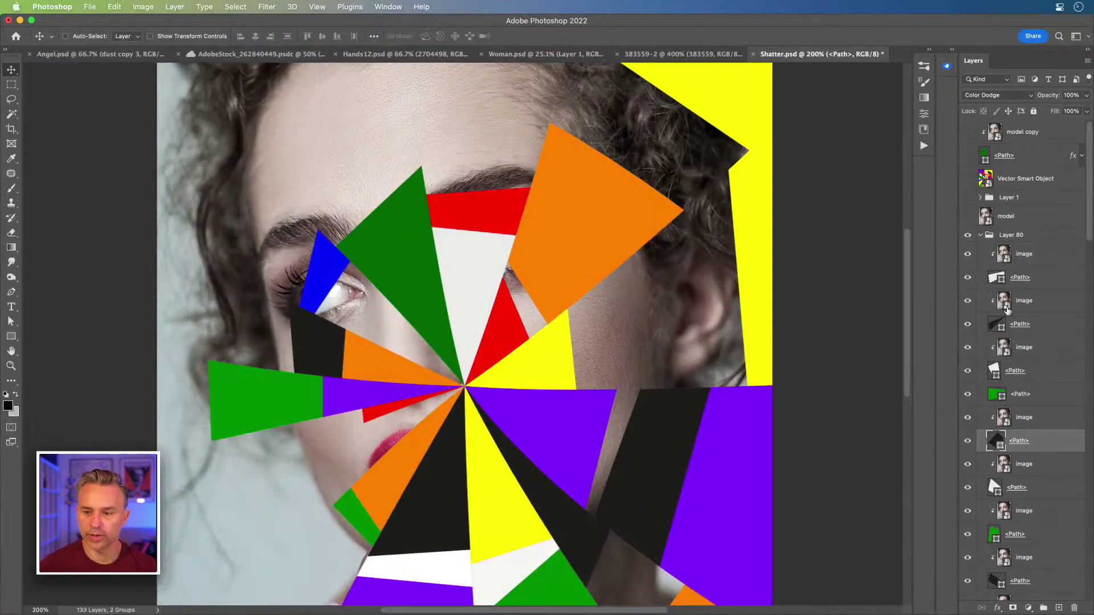
pyautogui.keyDown('shift'); pyautogui.click(1023, 419); pyautogui.keyUp('shift')
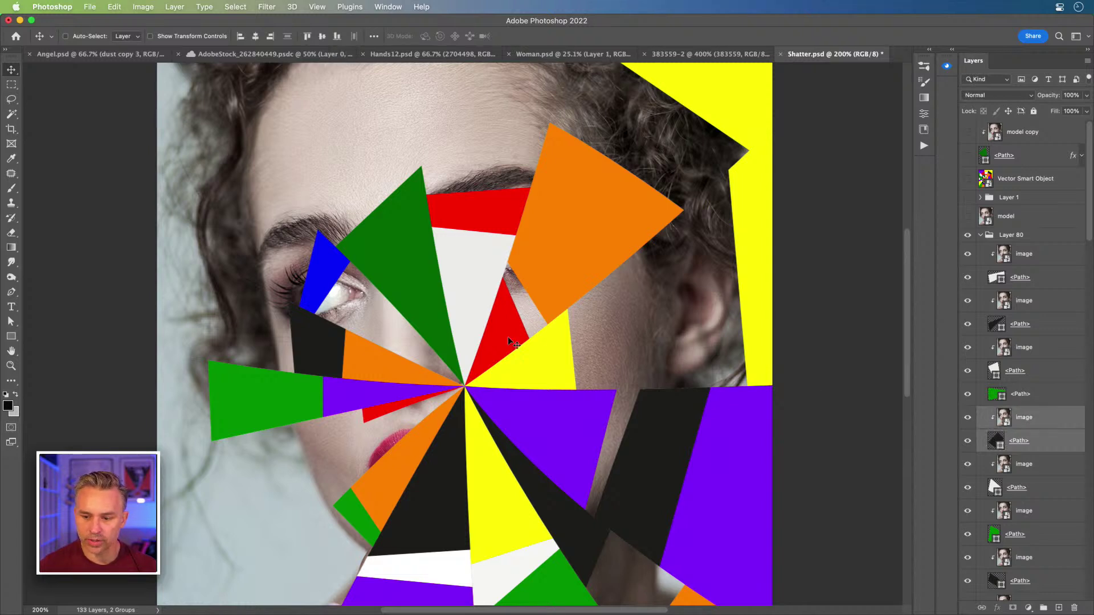
pyautogui.moveTo(507, 336); pyautogui.dragTo(457, 285)
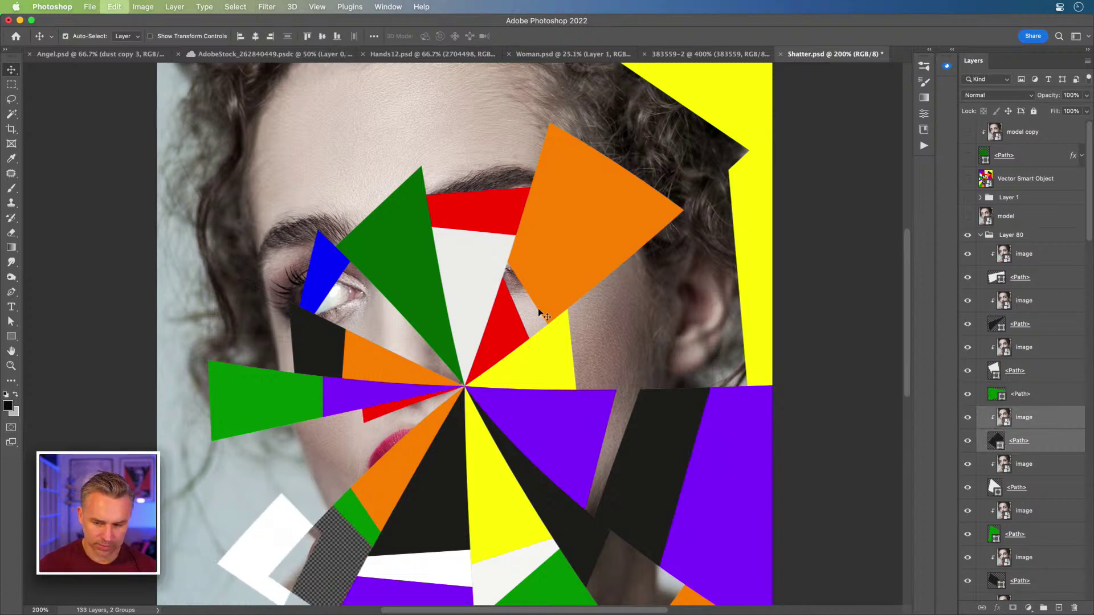
pyautogui.press('super+z')
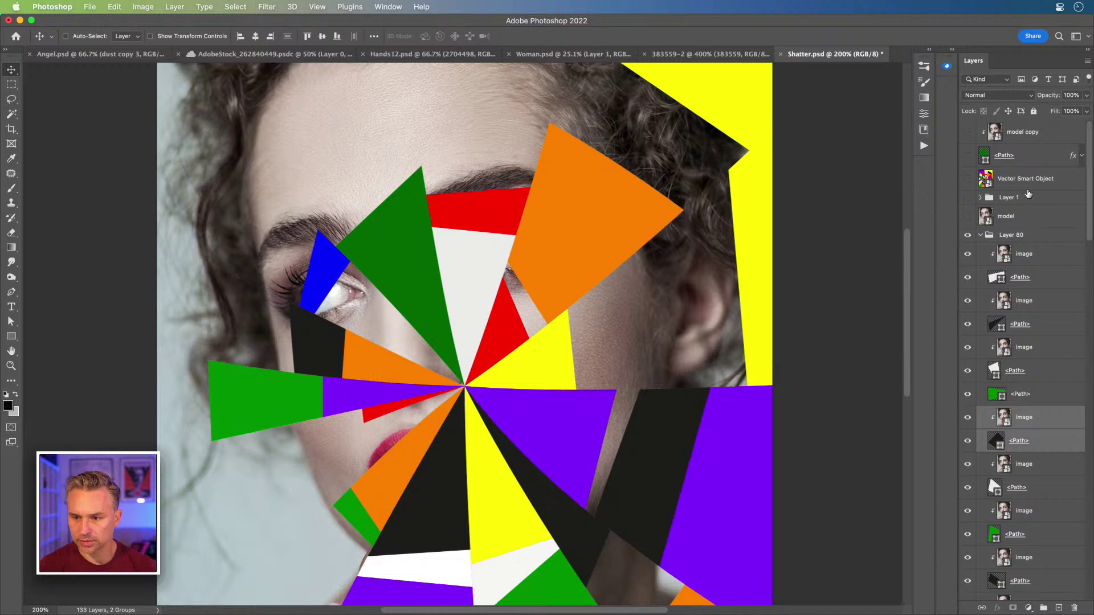
pyautogui.click(1029, 264)
pyautogui.scroll(-10, 1018, 442)
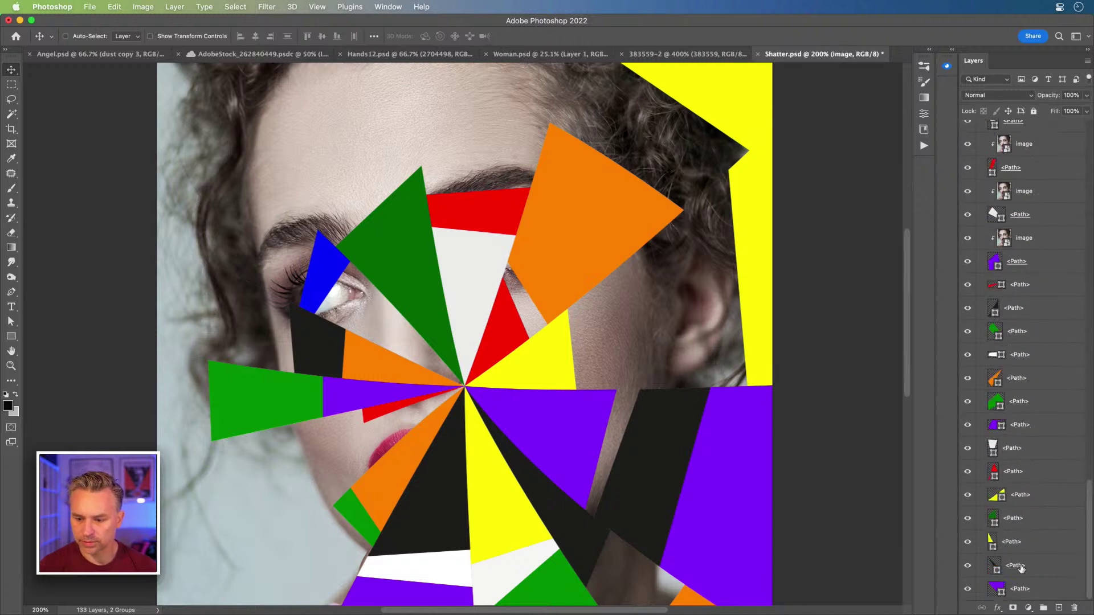
pyautogui.keyDown('shift'); pyautogui.click(1037, 591); pyautogui.keyUp('shift')
pyautogui.click(996, 96)
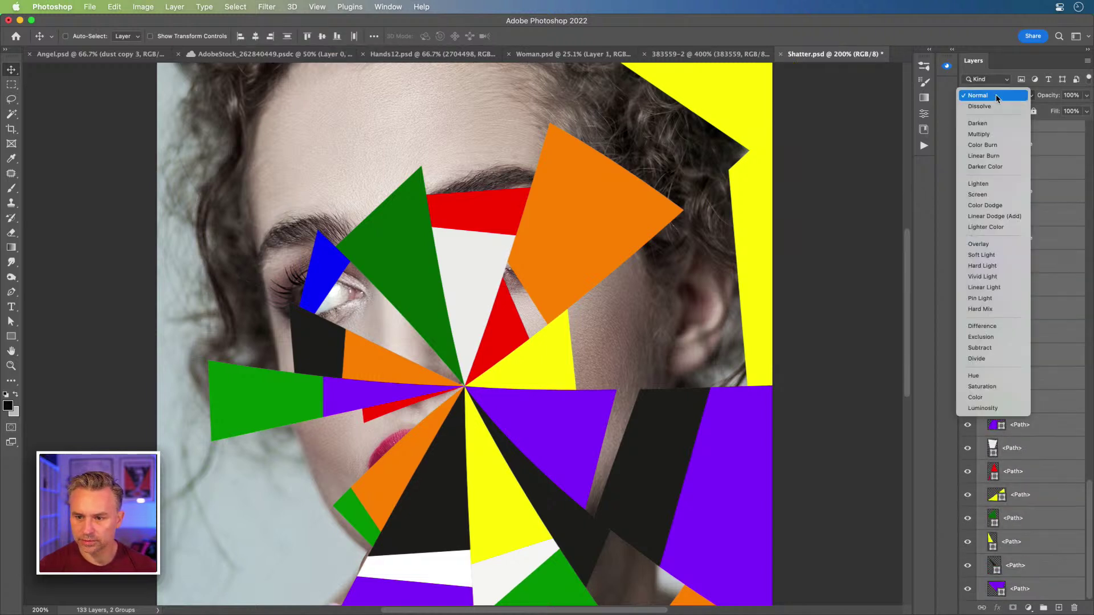
pyautogui.press('Escape')
pyautogui.click(1052, 290)
pyautogui.click(1019, 239)
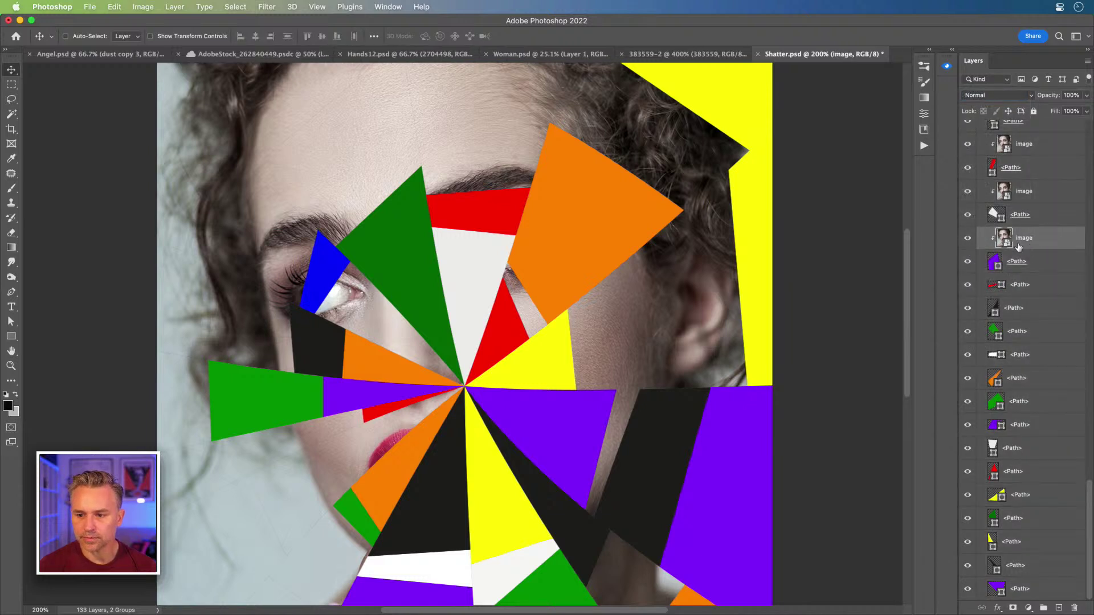
pyautogui.click(966, 263)
pyautogui.click(966, 263)
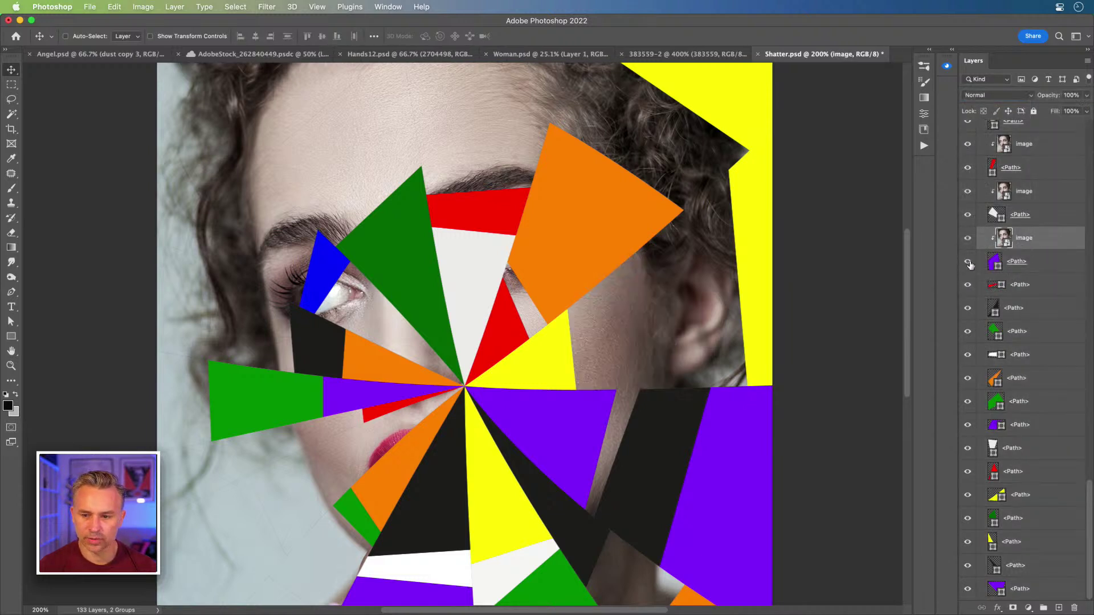
pyautogui.click(1038, 263)
pyautogui.keyDown('shift'); pyautogui.click(1011, 239); pyautogui.keyUp('shift')
pyautogui.moveTo(617, 305); pyautogui.dragTo(625, 284)
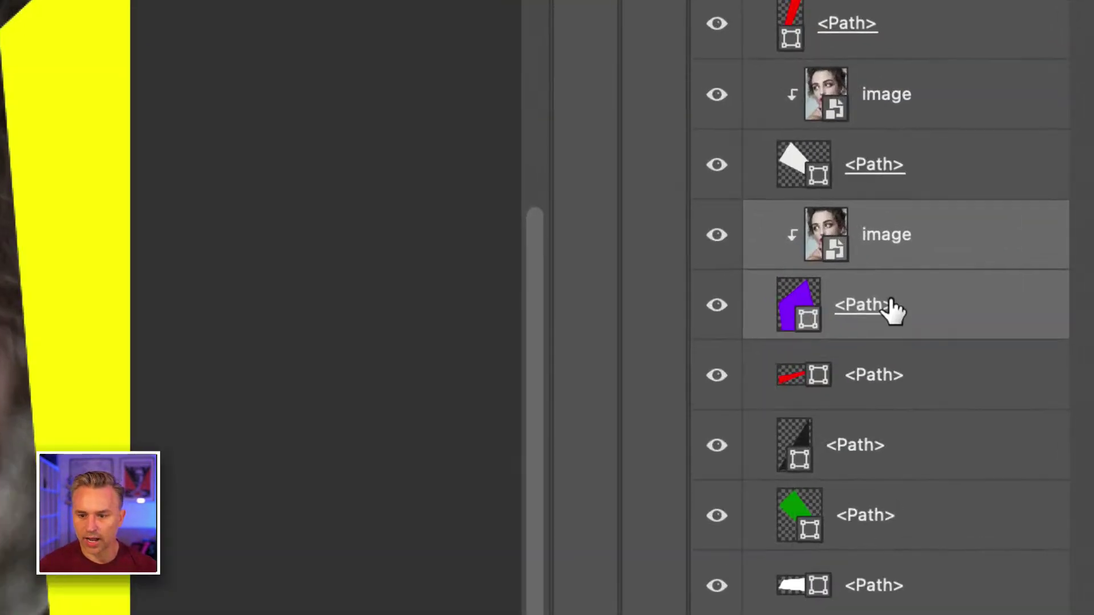
pyautogui.click(996, 262)
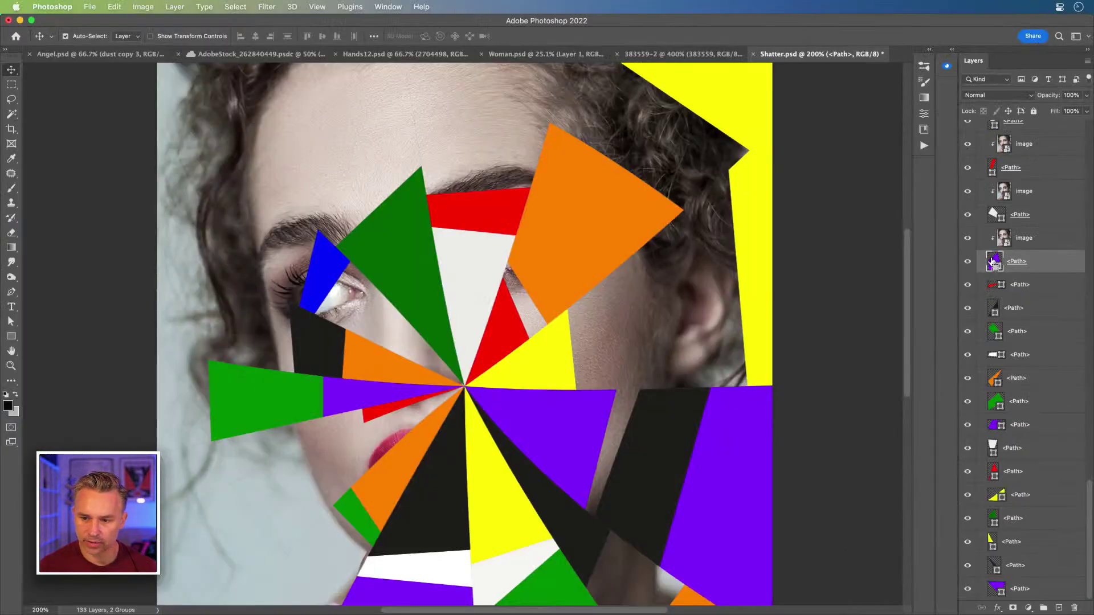
pyautogui.keyDown('ctrl'); pyautogui.click(992, 261); pyautogui.keyUp('ctrl')
pyautogui.press('super+d')
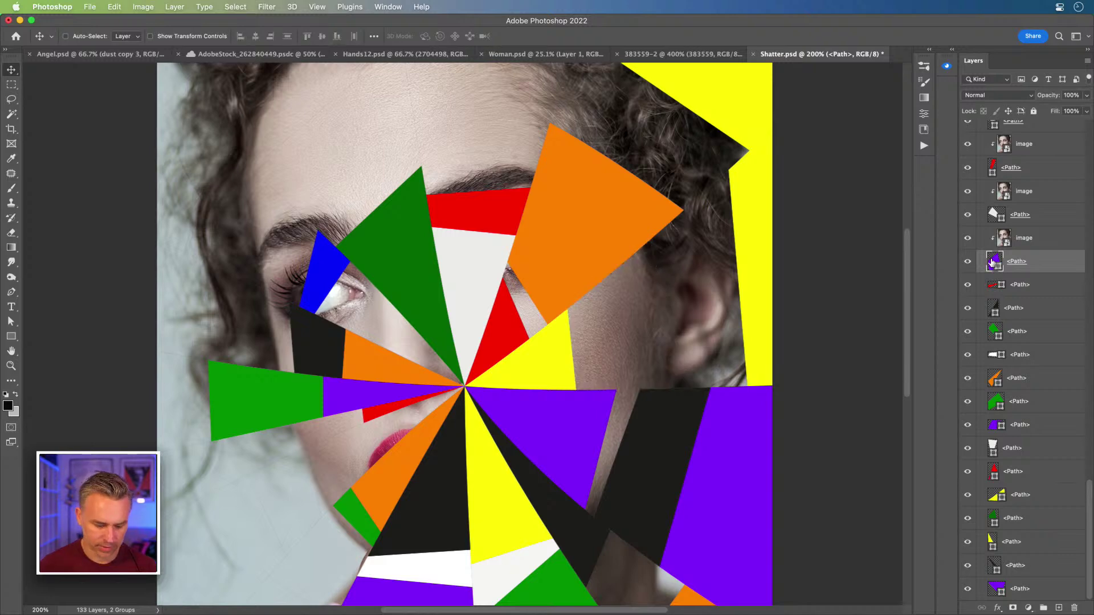
pyautogui.keyDown('alt'); pyautogui.click(994, 261); pyautogui.keyUp('alt')
pyautogui.moveTo(189, 487); pyautogui.dragTo(206, 380)
pyautogui.press('super+z')
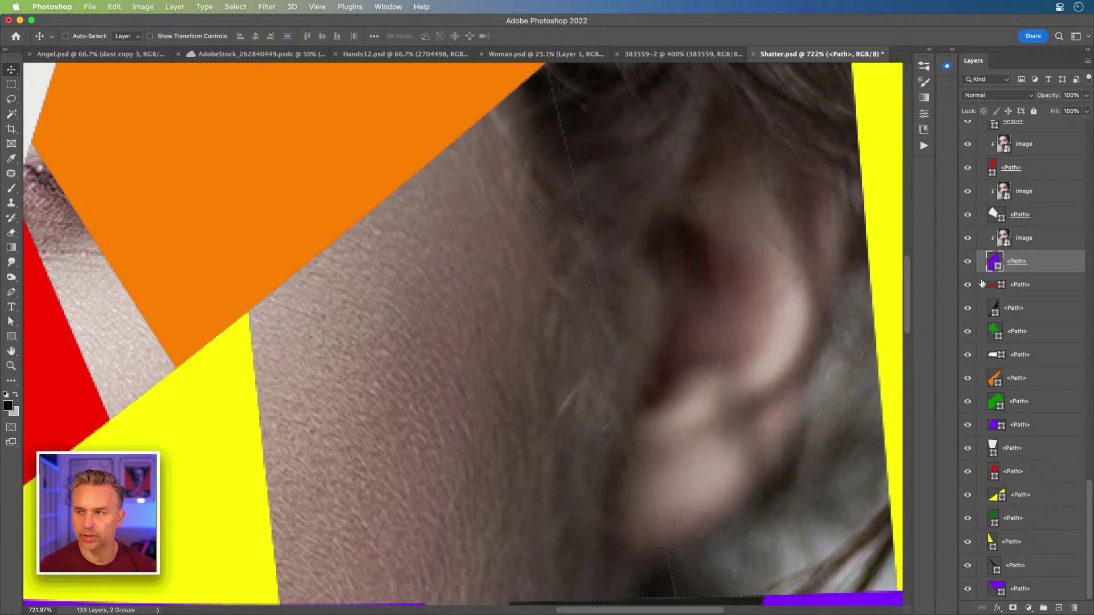
# - Browse the Layer menu and show the purple shard's path outline with Path Selection
pyautogui.click(174, 6)
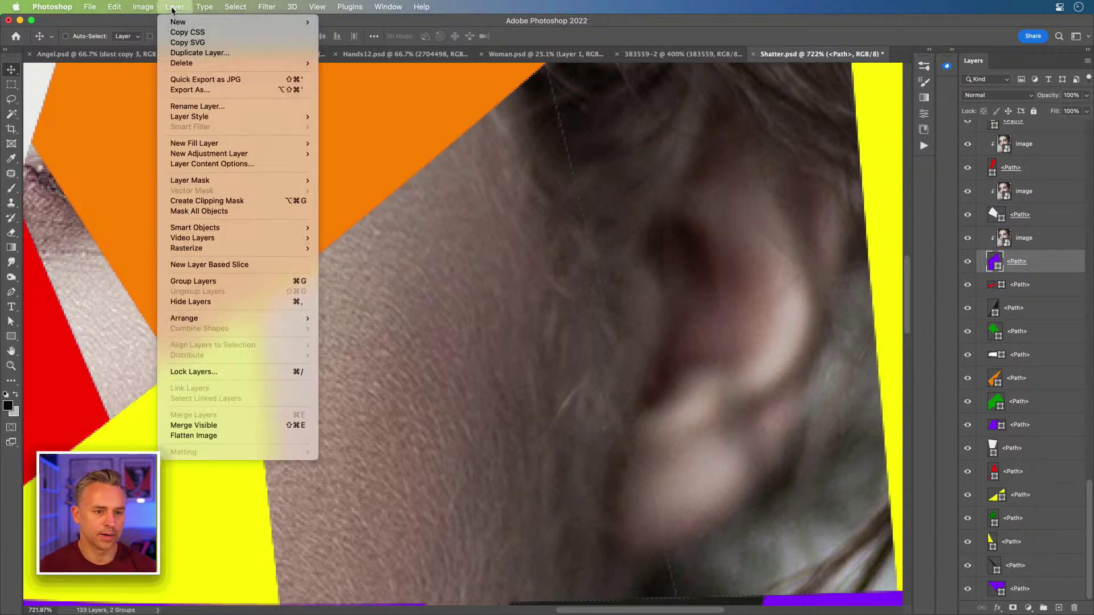
pyautogui.moveTo(229, 158)
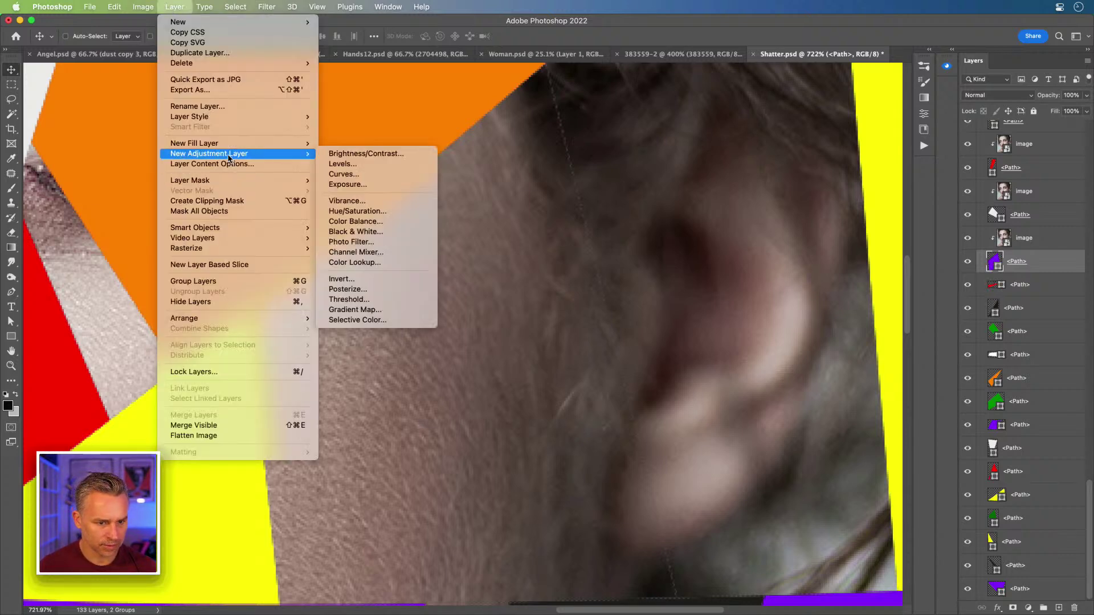
pyautogui.moveTo(232, 183)
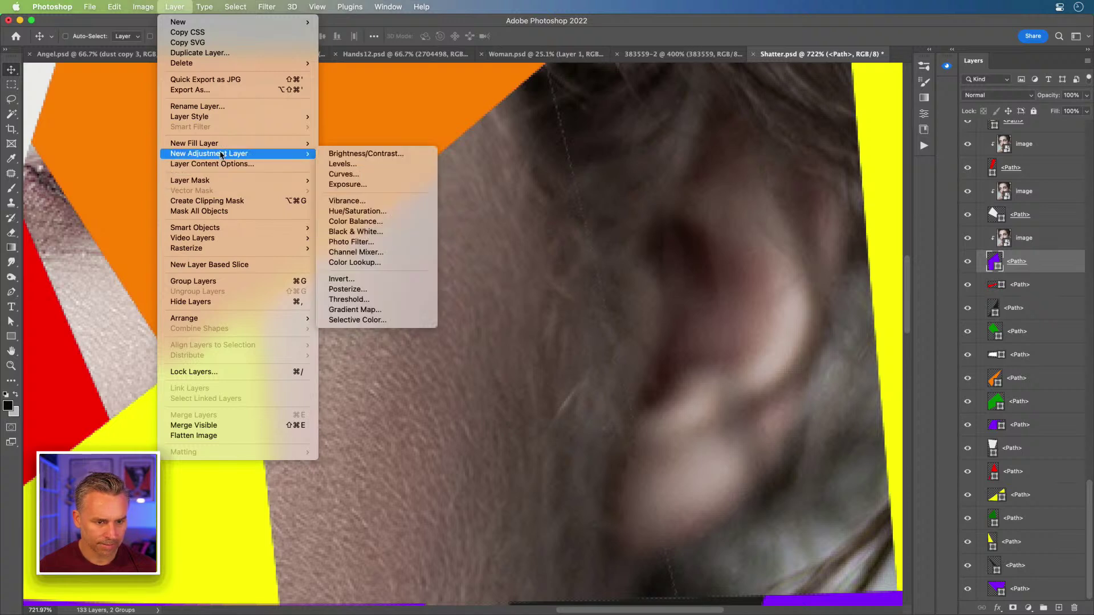
pyautogui.moveTo(228, 231)
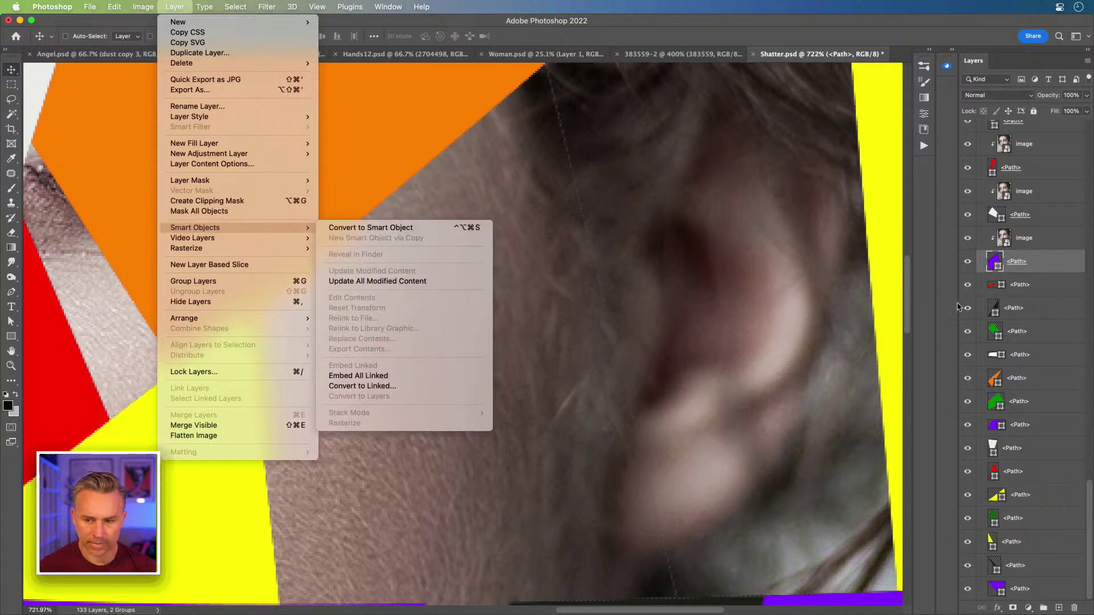
pyautogui.click(990, 262)
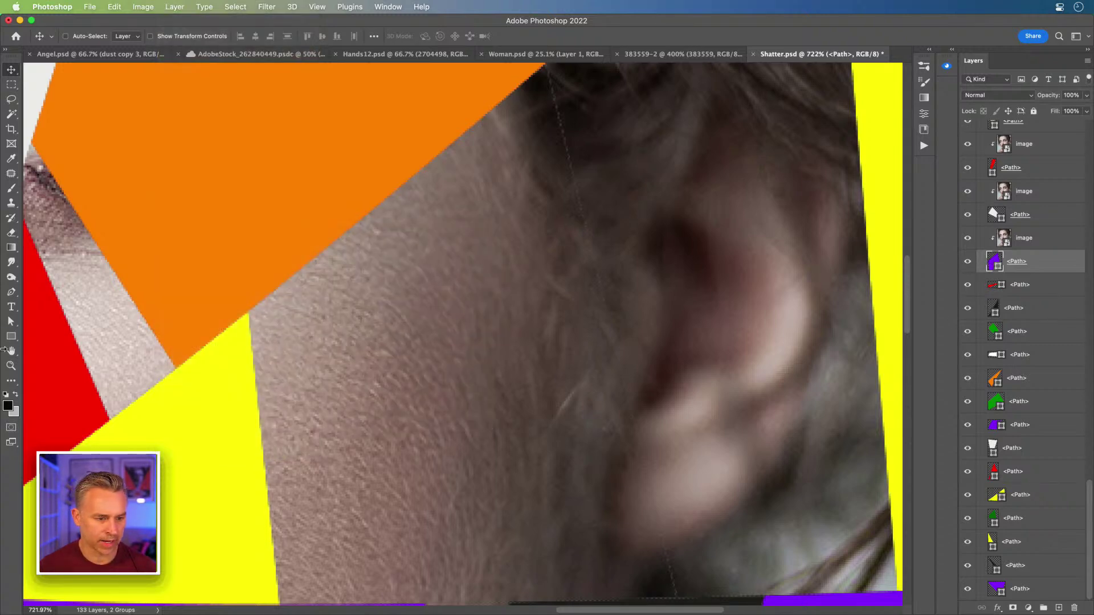
pyautogui.click(10, 322)
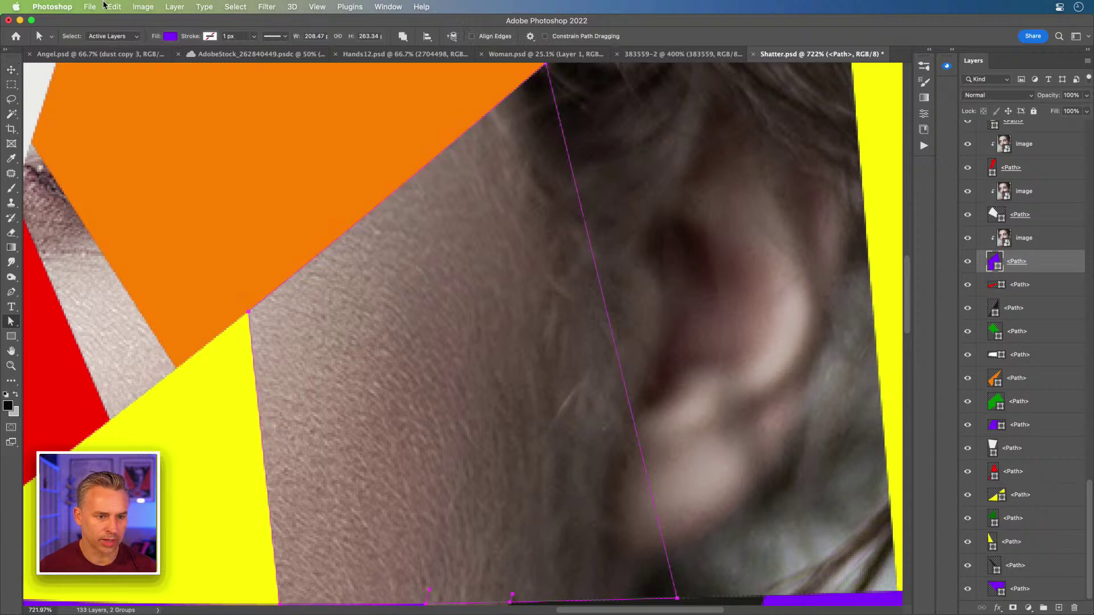
pyautogui.click(174, 6)
pyautogui.moveTo(239, 243)
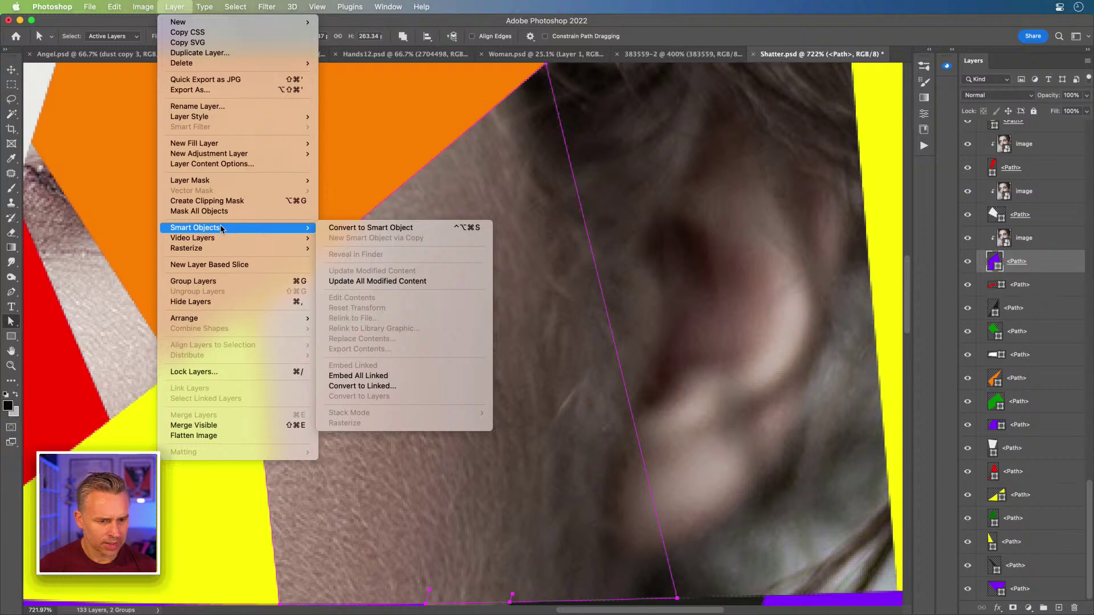
pyautogui.click(368, 262)
# - Zoom out and reselect the photo copy, then the purple shard's path
pyautogui.press('super+minus')
pyautogui.press('super+minus')
pyautogui.press('super+minus')
pyautogui.press('super+minus')
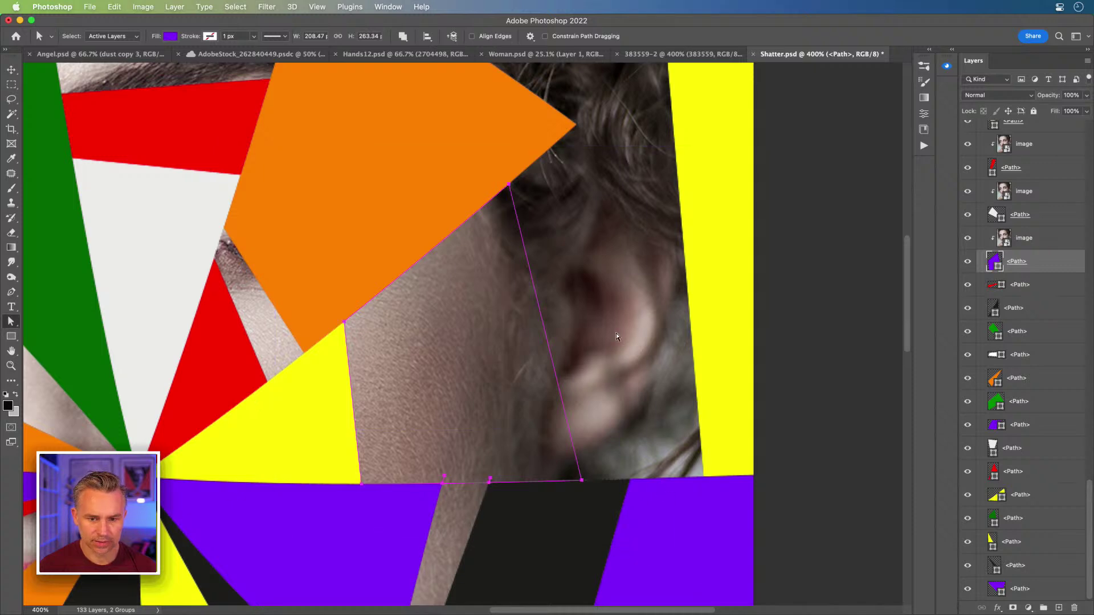
pyautogui.click(1041, 248)
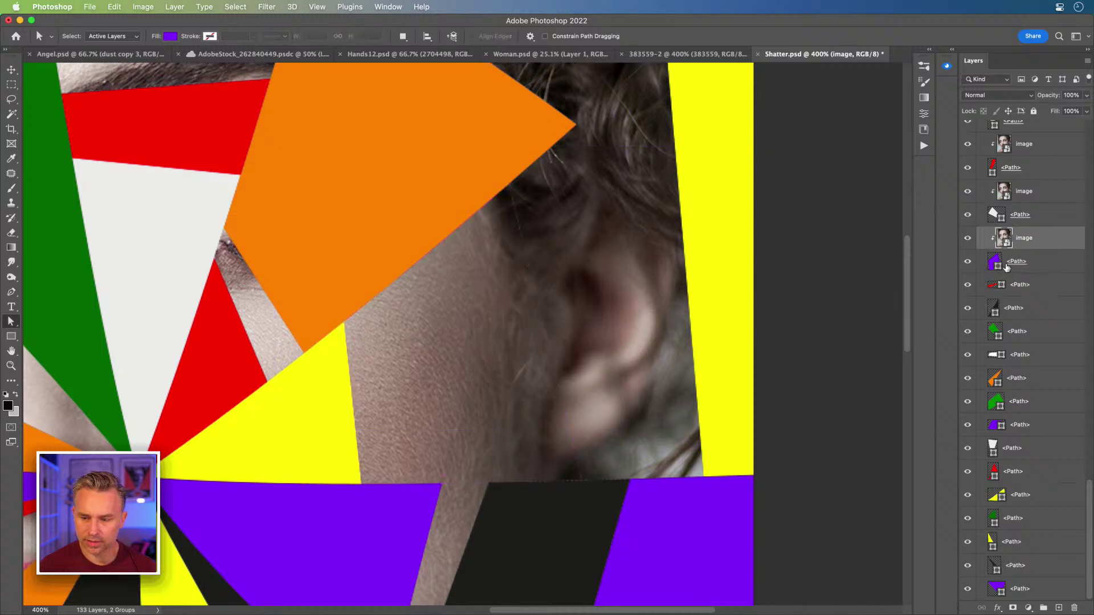
pyautogui.click(993, 265)
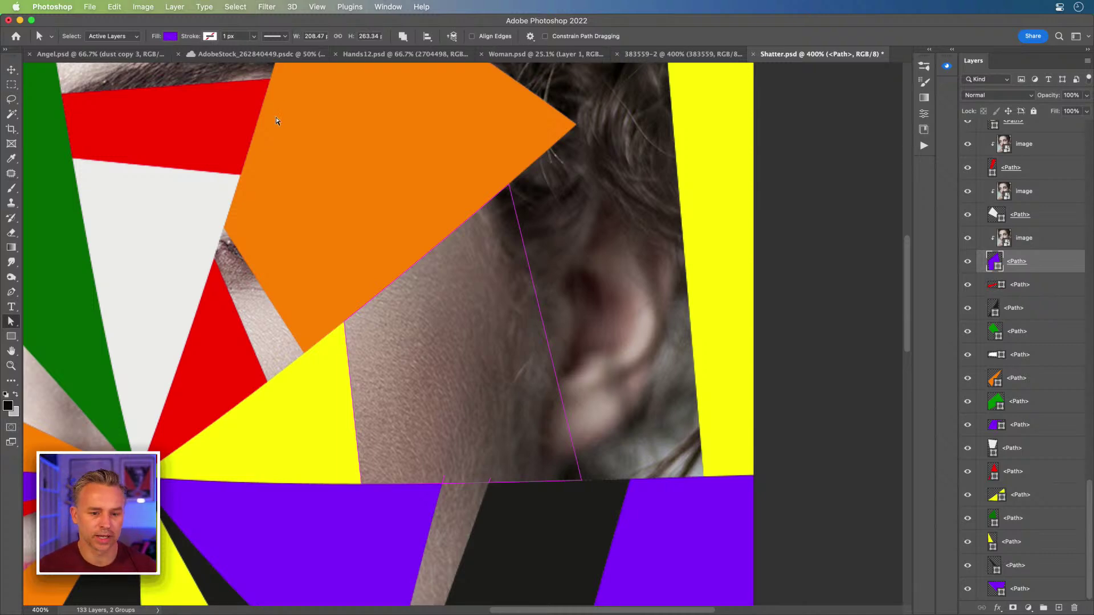
# - Fit Shatter in view, then switch to Angel.psd at 100% zoom
pyautogui.press('super+0')
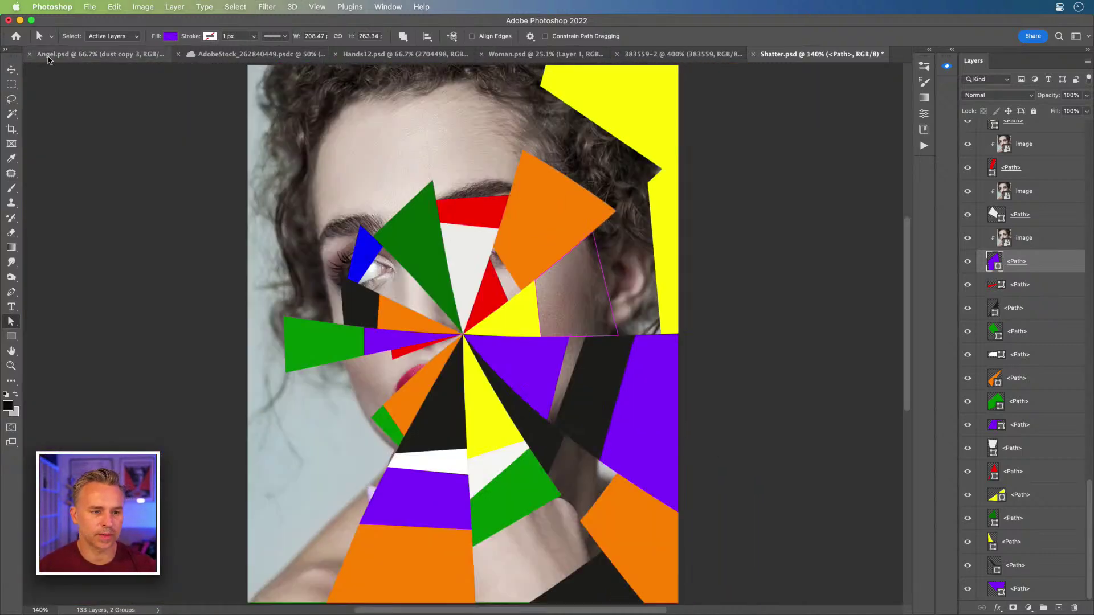
pyautogui.click(61, 55)
pyautogui.press('super+1')
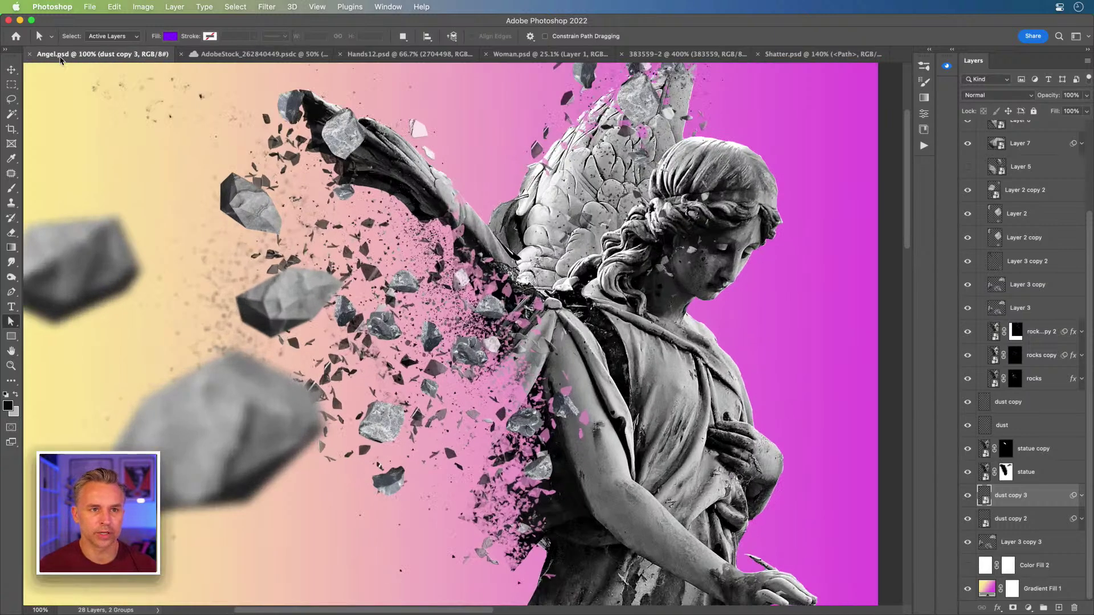